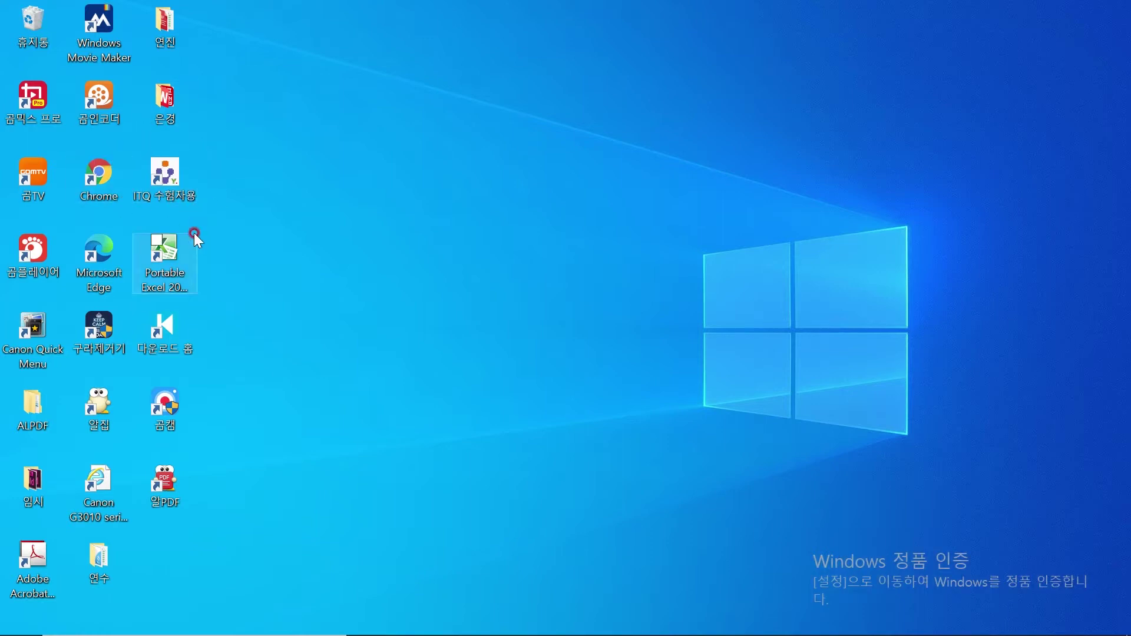
Launch ITQ 수험자용, enter the assigned exam number, confirm the examinee details and pass the waiting screen
{"action": "double_click", "coordinate": [172, 178]}
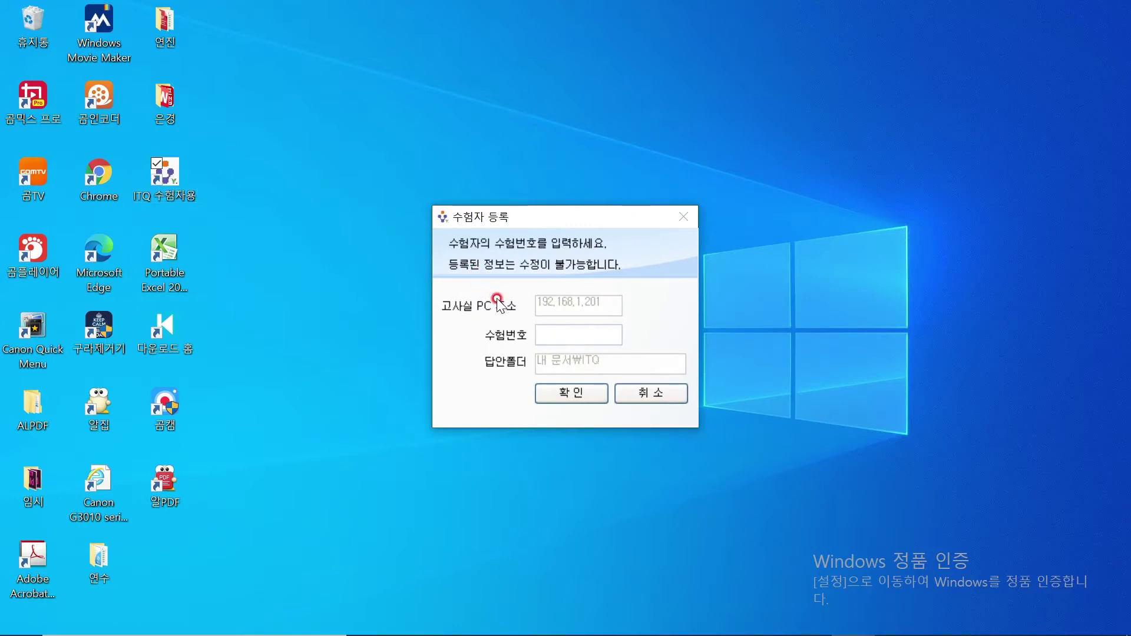
{"action": "left_click", "coordinate": [588, 330]}
{"action": "left_click", "coordinate": [557, 389]}
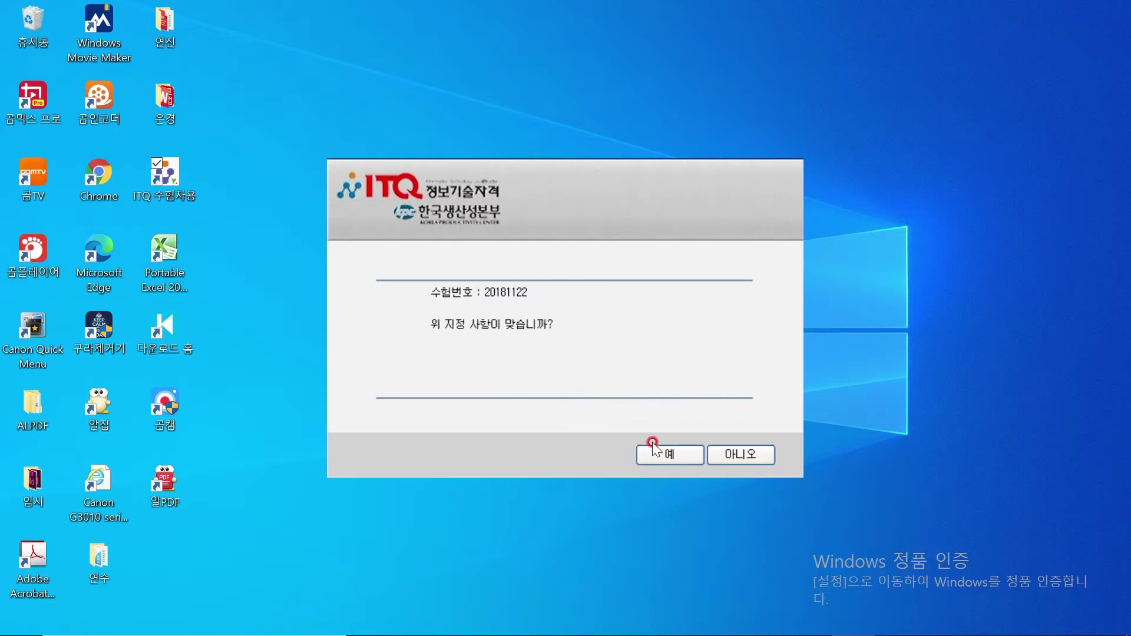
{"action": "left_click", "coordinate": [680, 454]}
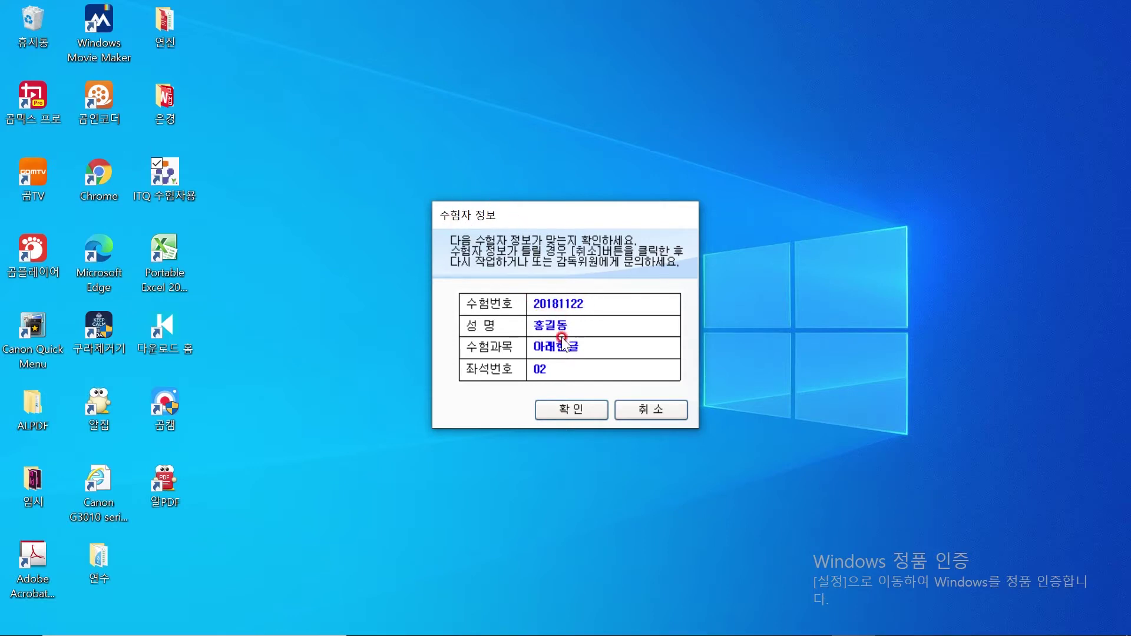
{"action": "left_click", "coordinate": [592, 411]}
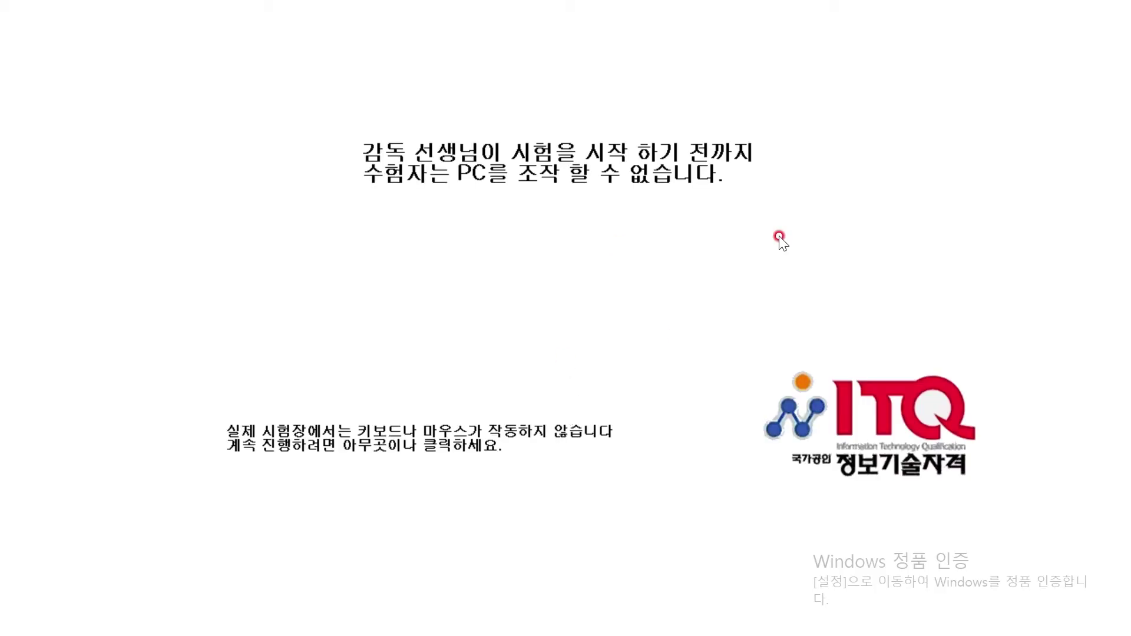
{"action": "left_click", "coordinate": [686, 329]}
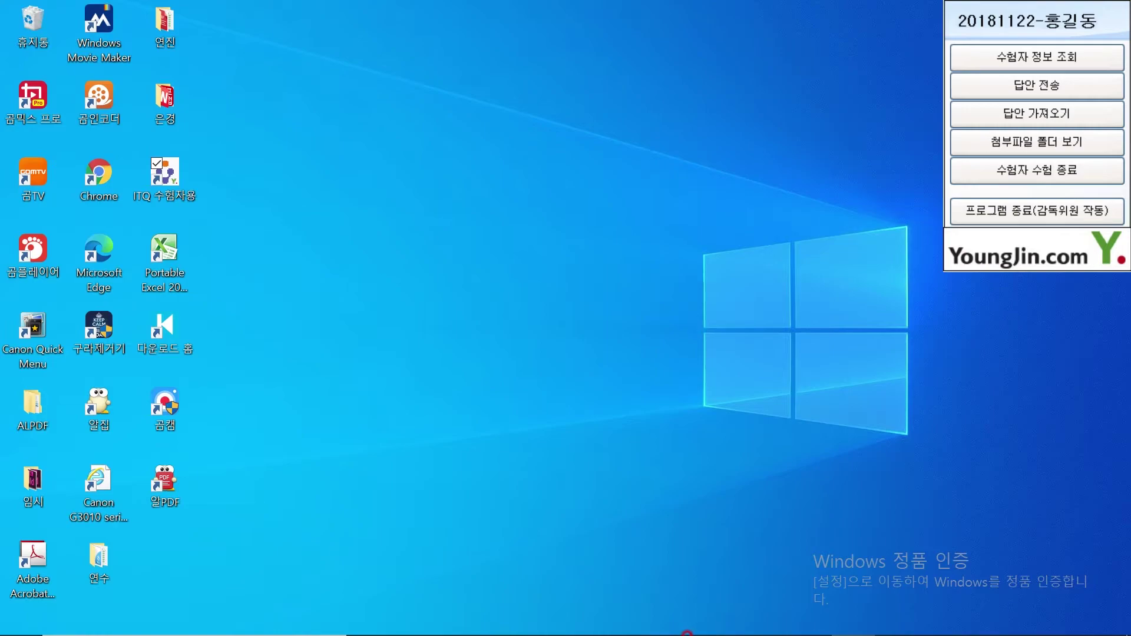
Open a blank Excel workbook and bring up Save As on the Documents > ITQ folder
{"action": "left_click", "coordinate": [721, 618]}
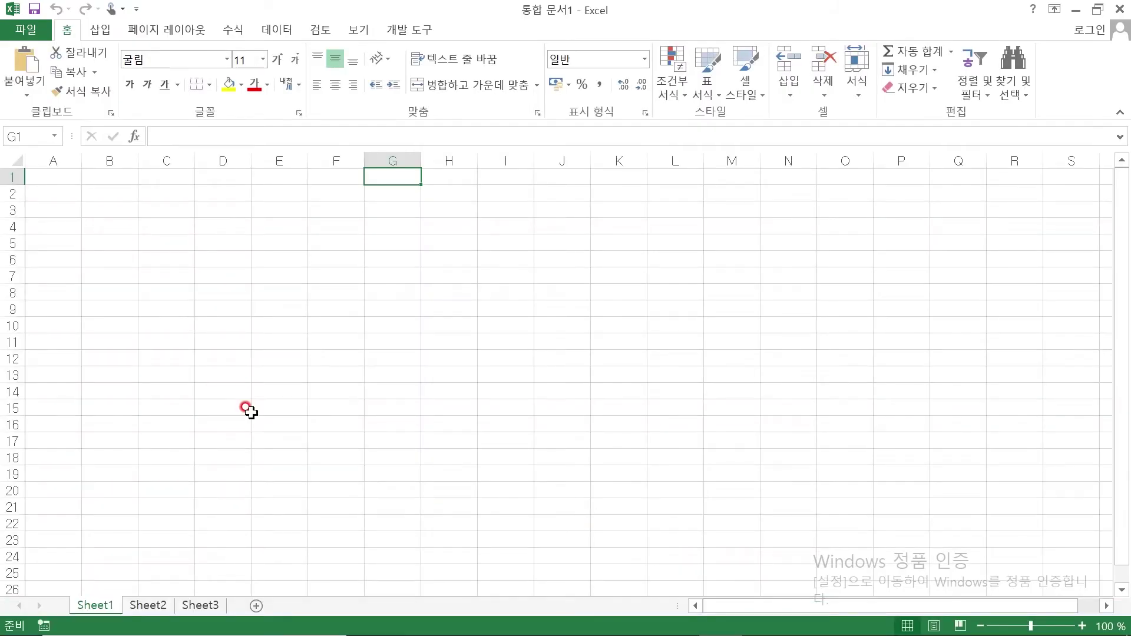
{"action": "left_click", "coordinate": [209, 286]}
{"action": "left_click", "coordinate": [26, 29]}
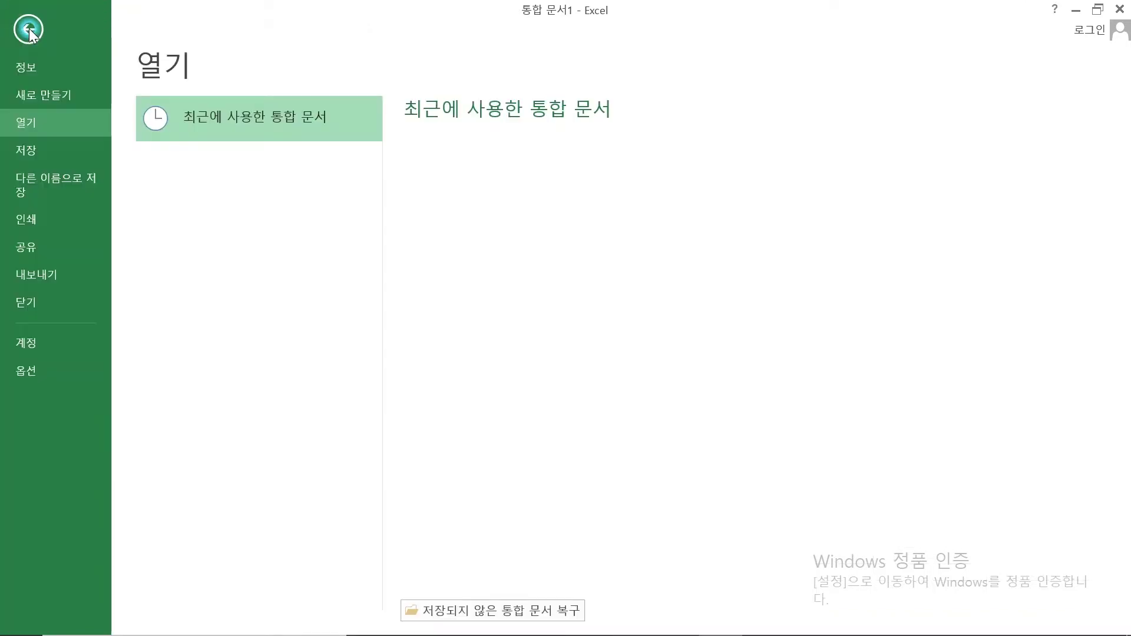
{"action": "left_click", "coordinate": [49, 147]}
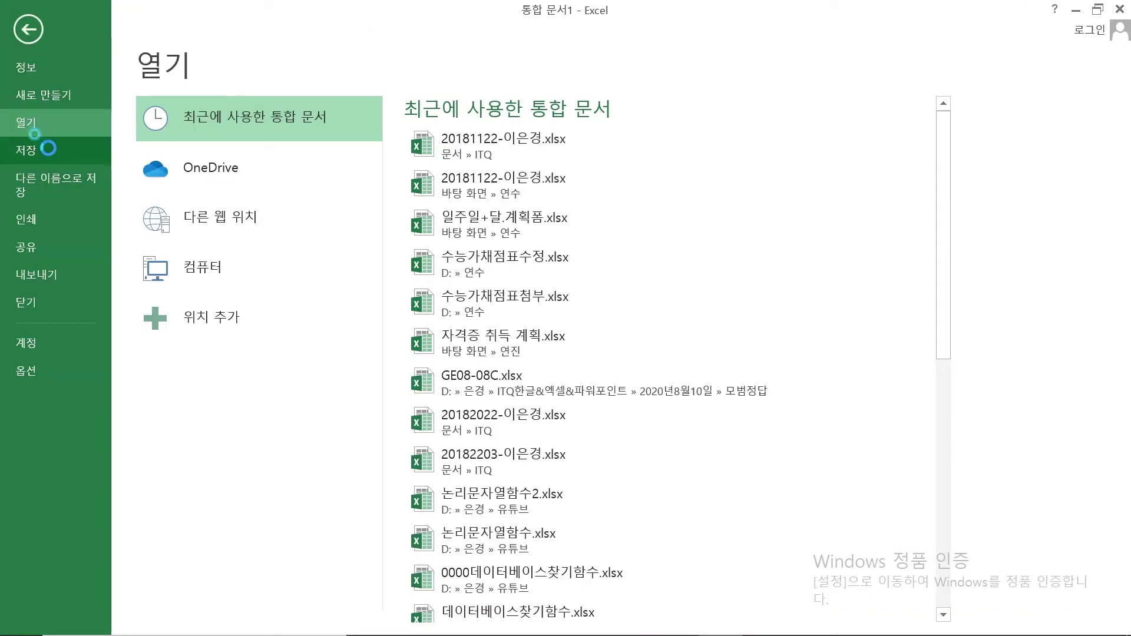
{"action": "left_click", "coordinate": [193, 221]}
{"action": "left_click", "coordinate": [204, 213]}
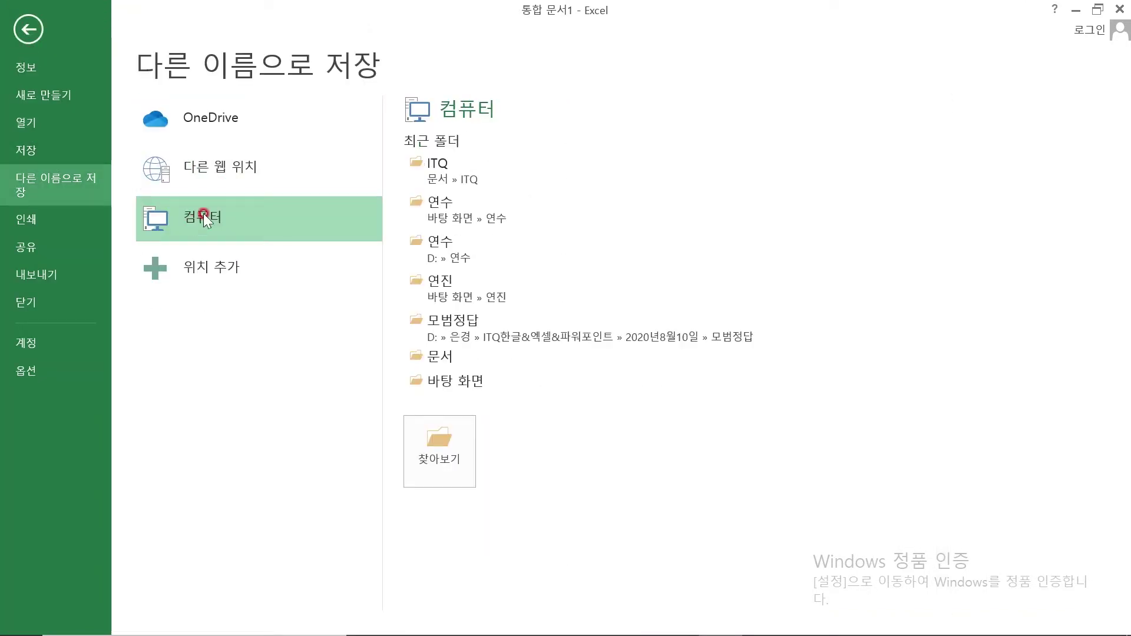
{"action": "left_click", "coordinate": [203, 214]}
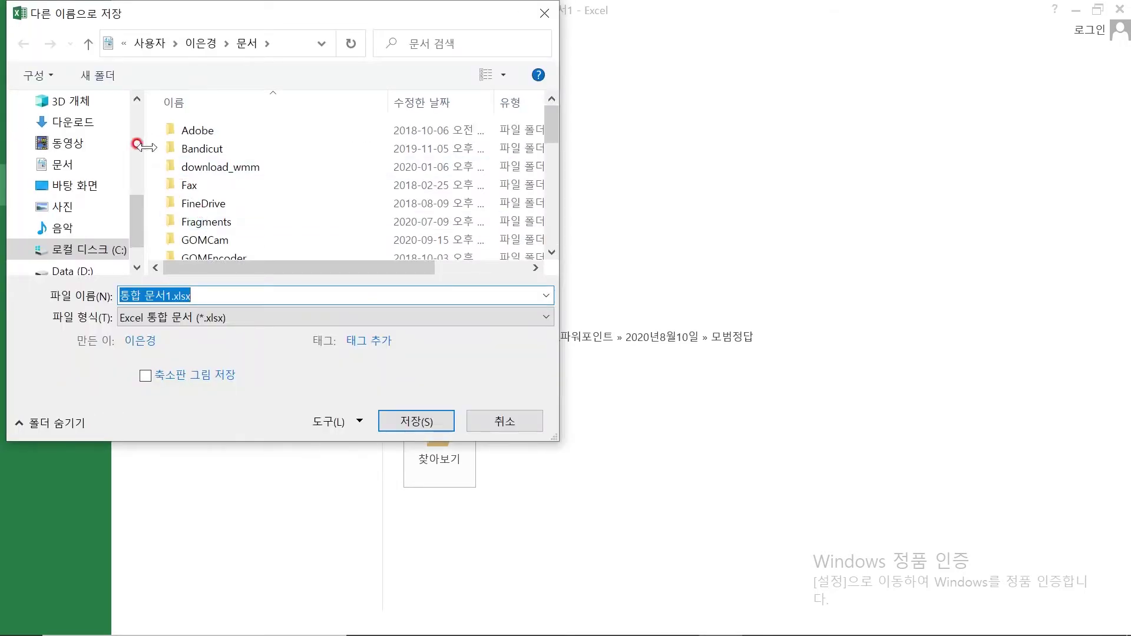
{"action": "left_click", "coordinate": [47, 168]}
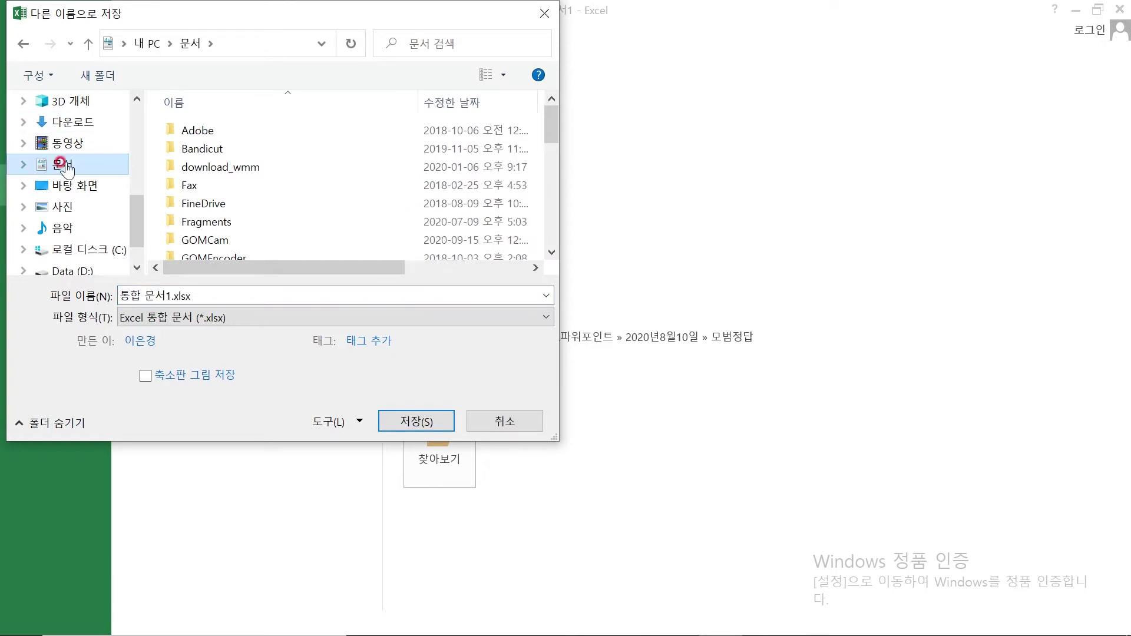
{"action": "left_click_drag", "start_coordinate": [558, 122], "coordinate": [557, 158]}
{"action": "double_click", "coordinate": [203, 174]}
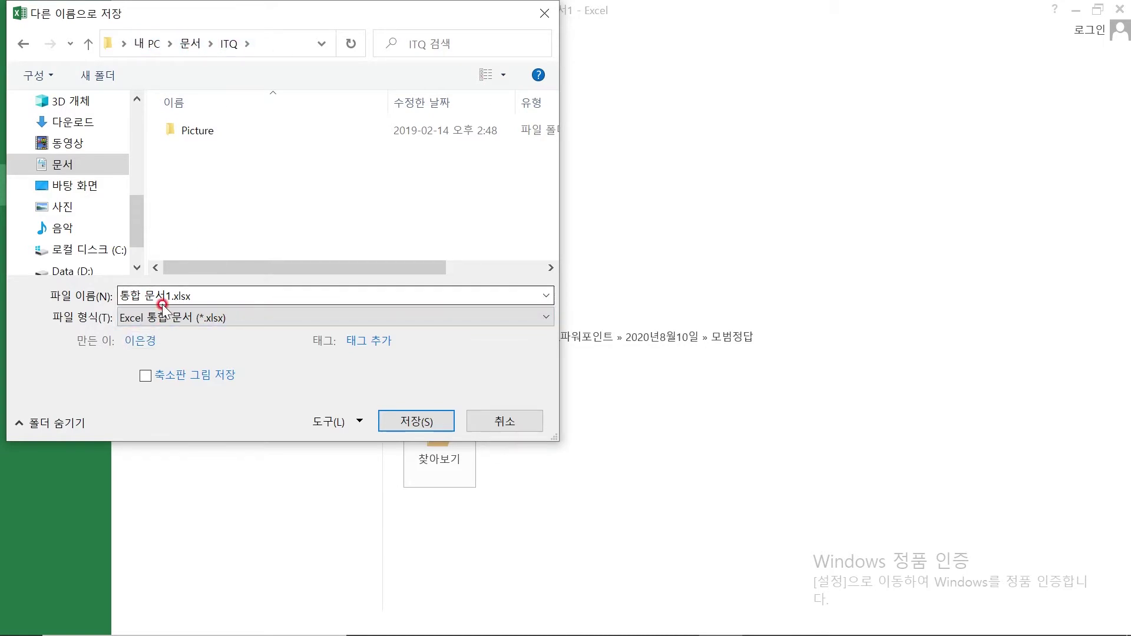
{"action": "key", "text": "super"}
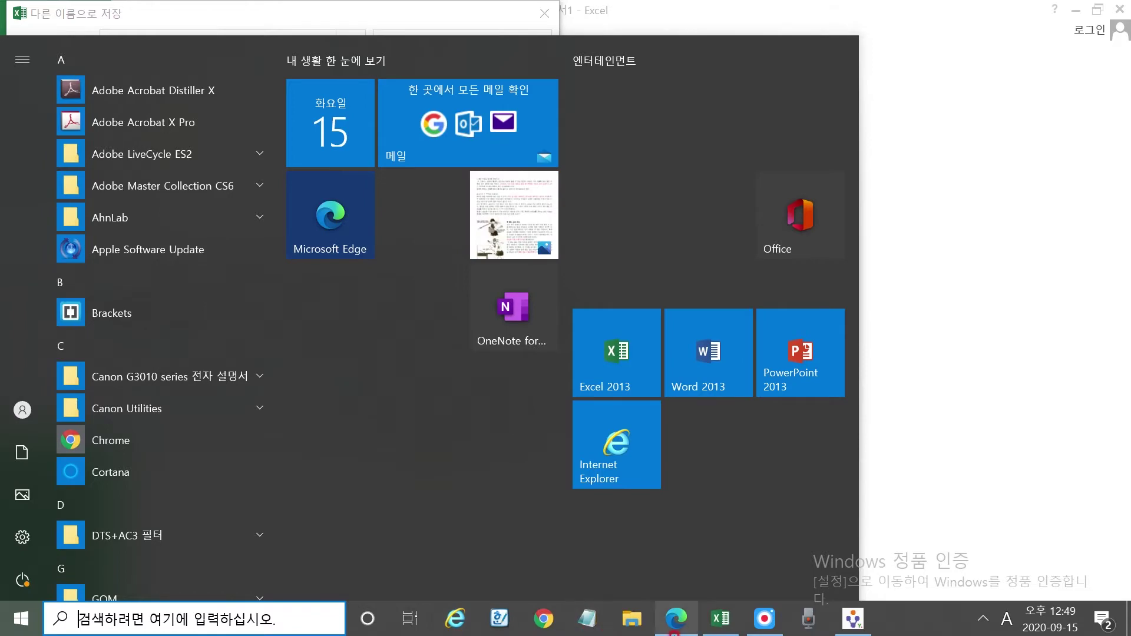
Open the exam PDF in Edge and set the drawing pen to red with a thicker line
{"action": "left_click", "coordinate": [685, 624]}
{"action": "scroll", "coordinate": [474, 355], "scroll_direction": "down", "scroll_amount": 4}
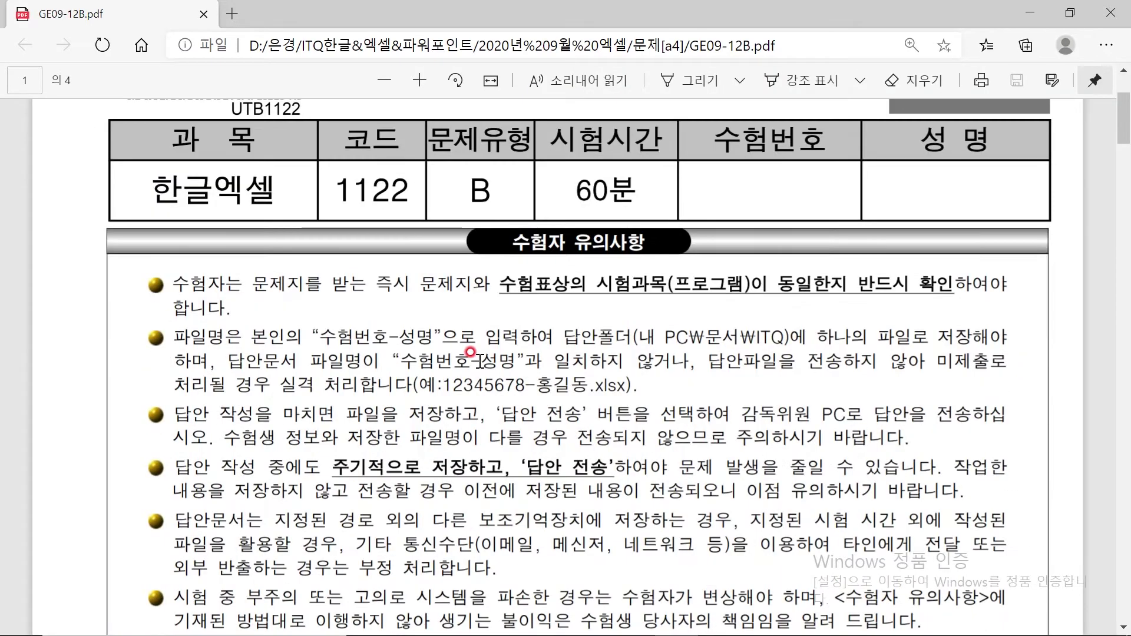
{"action": "left_click", "coordinate": [703, 81]}
{"action": "left_click", "coordinate": [741, 80]}
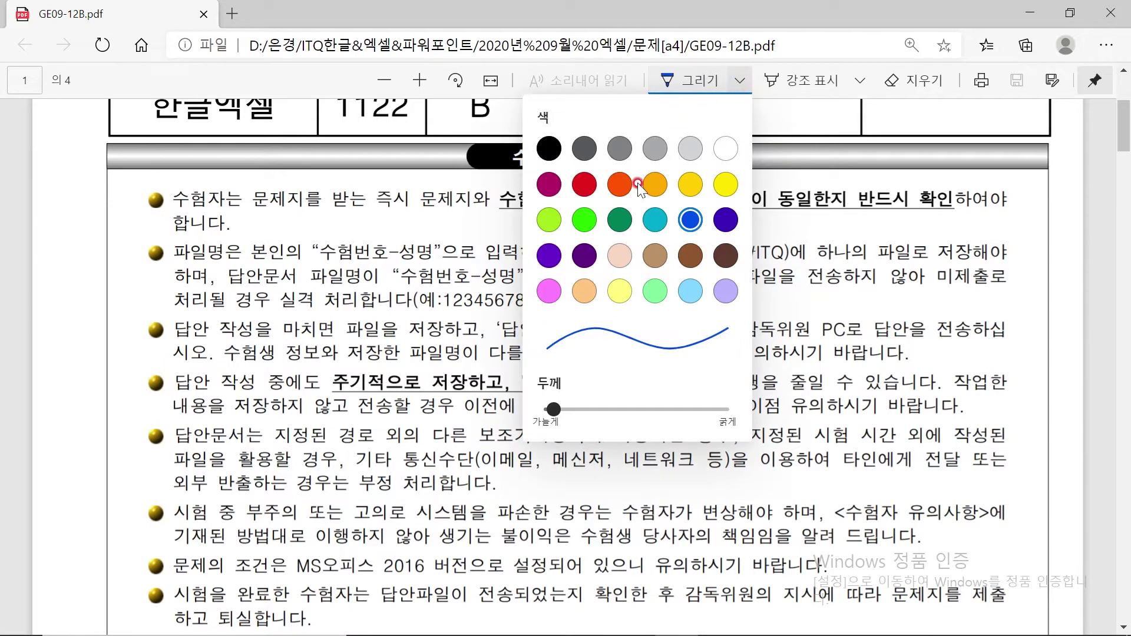
{"action": "left_click", "coordinate": [583, 185]}
{"action": "left_click", "coordinate": [576, 409]}
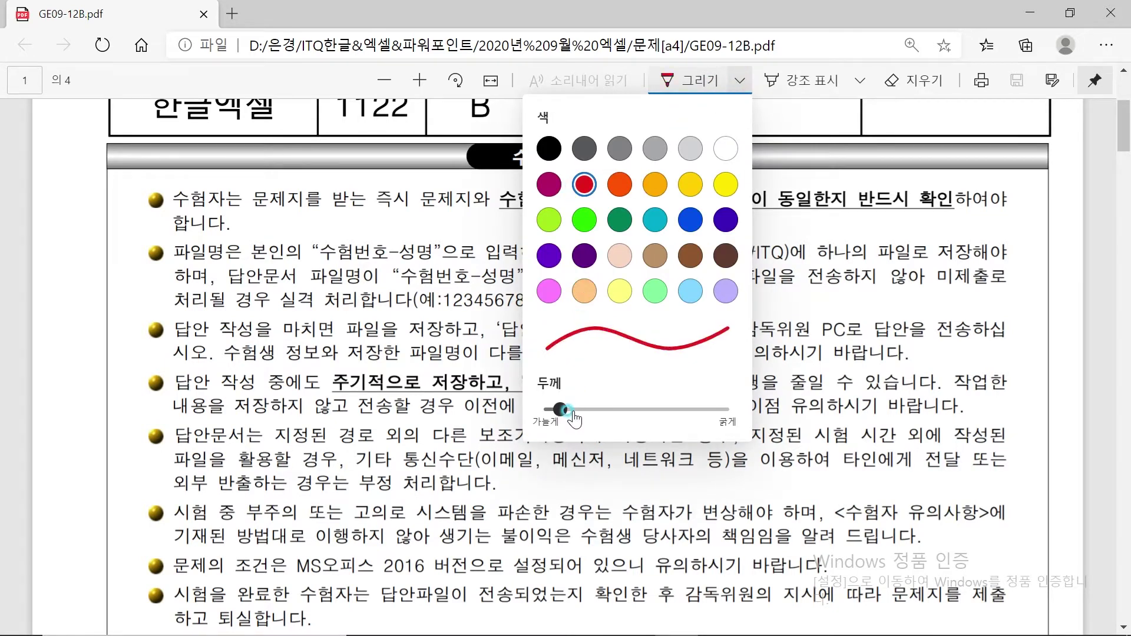
{"action": "left_click", "coordinate": [785, 282]}
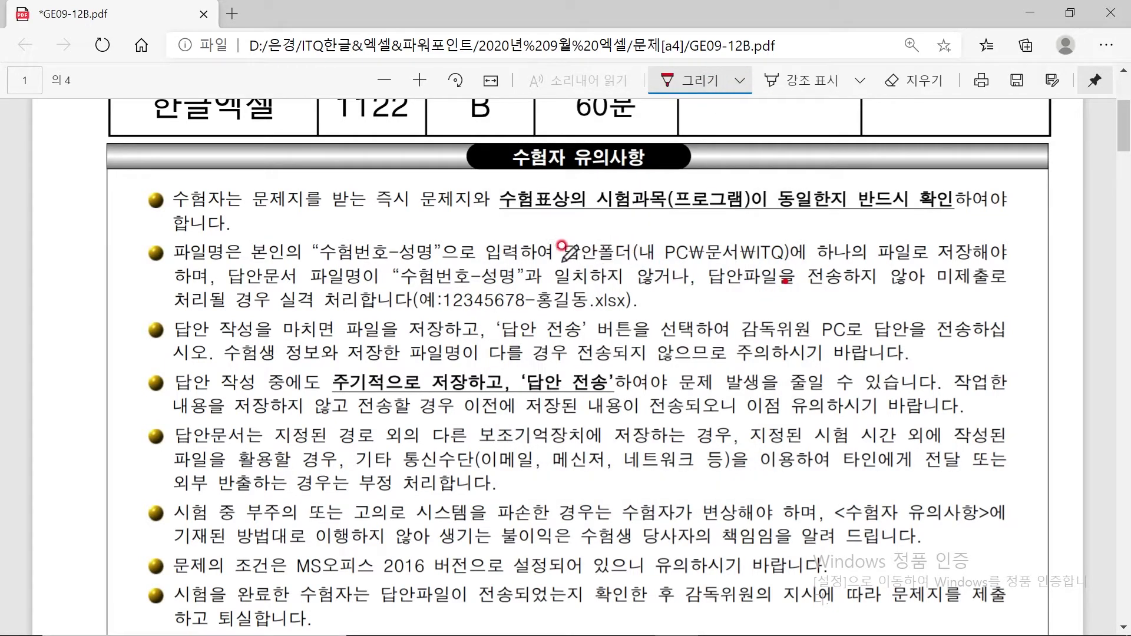
Underline the answer folder path and circle the 수험번호-성명 format and the word 실격
{"action": "mouse_move", "coordinate": [639, 258]}
{"action": "left_mouse_down"}
{"action": "mouse_move", "coordinate": [774, 257]}
{"action": "mouse_move", "coordinate": [777, 234]}
{"action": "mouse_move", "coordinate": [749, 243]}
{"action": "mouse_move", "coordinate": [766, 261]}
{"action": "mouse_move", "coordinate": [785, 258]}
{"action": "left_mouse_up"}
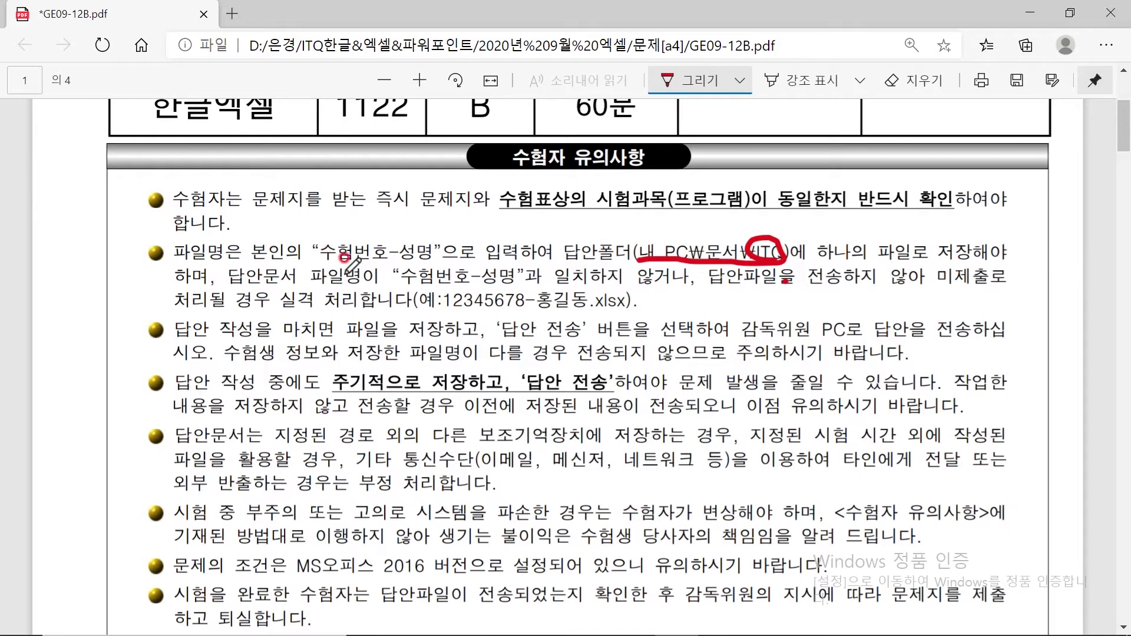
{"action": "mouse_move", "coordinate": [310, 254]}
{"action": "left_mouse_down"}
{"action": "mouse_move", "coordinate": [390, 264]}
{"action": "mouse_move", "coordinate": [475, 232]}
{"action": "mouse_move", "coordinate": [318, 236]}
{"action": "mouse_move", "coordinate": [472, 259]}
{"action": "mouse_move", "coordinate": [463, 245]}
{"action": "left_mouse_up"}
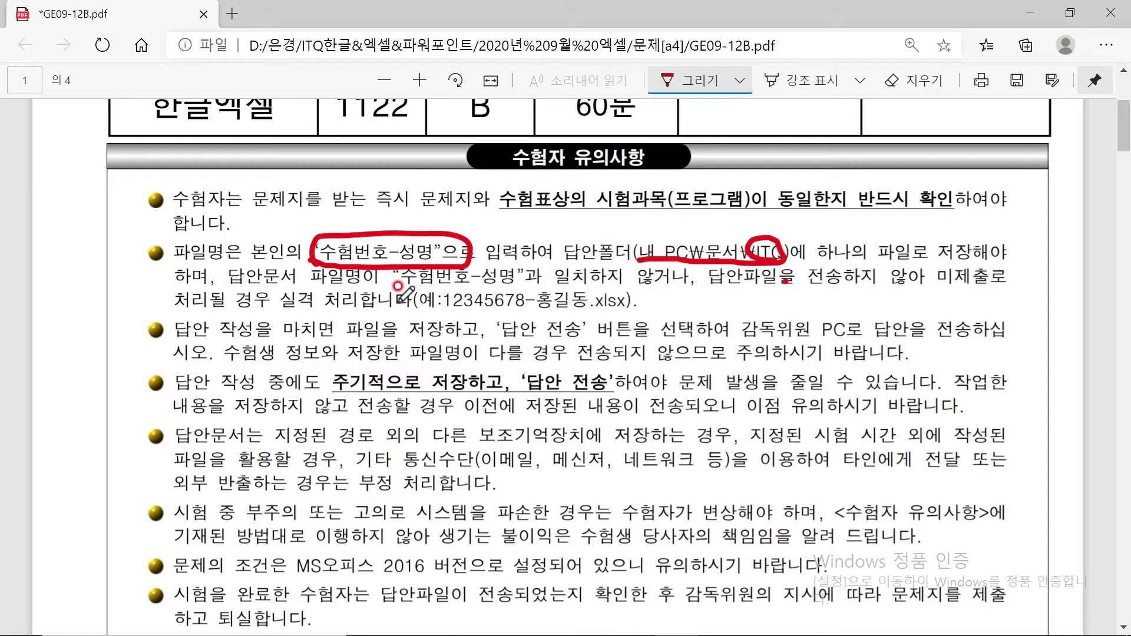
{"action": "mouse_move", "coordinate": [321, 295]}
{"action": "left_mouse_down"}
{"action": "mouse_move", "coordinate": [295, 290]}
{"action": "mouse_move", "coordinate": [316, 306]}
{"action": "left_mouse_up"}
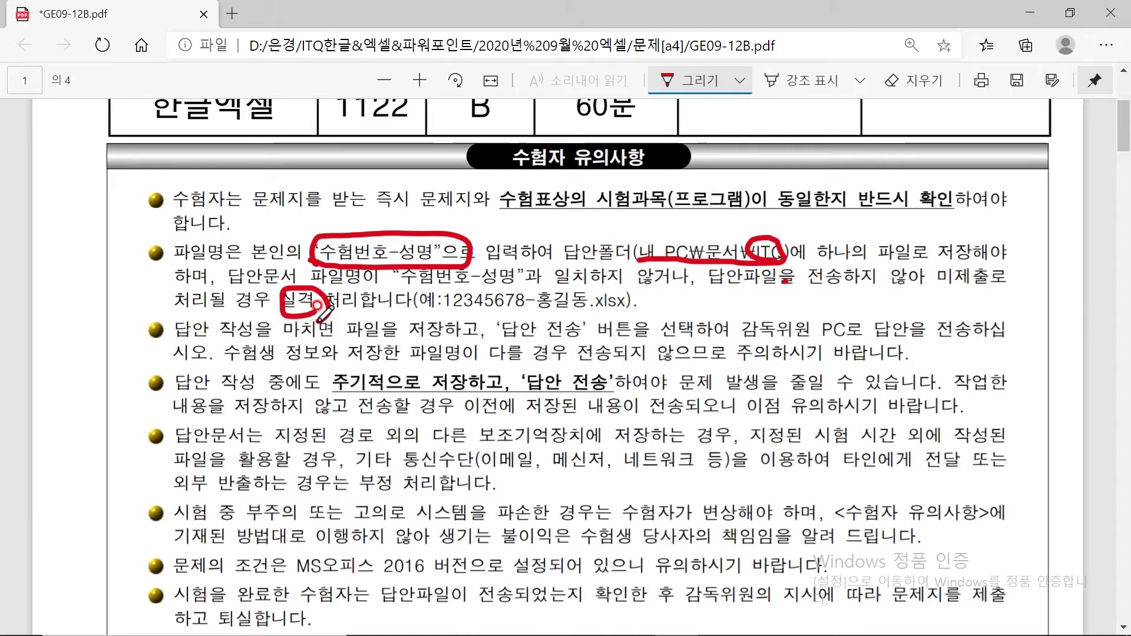
{"action": "key", "text": "super"}
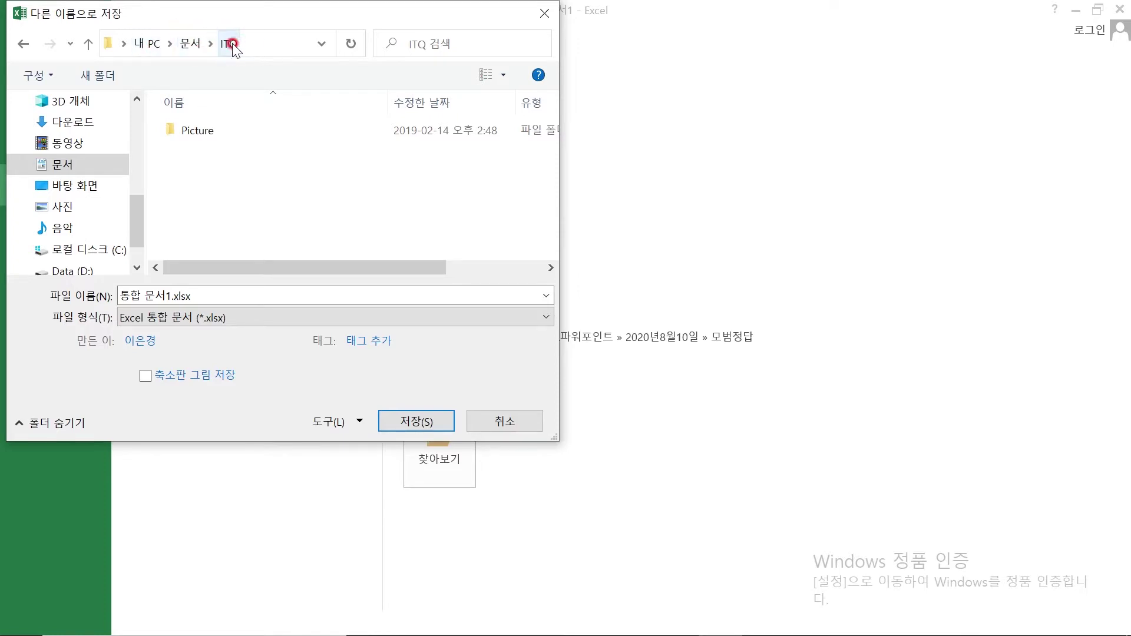
Replace 통합 문서1 with the exam number and examinee's name and save it in the ITQ folder
{"action": "left_click_drag", "start_coordinate": [215, 296], "coordinate": [115, 295]}
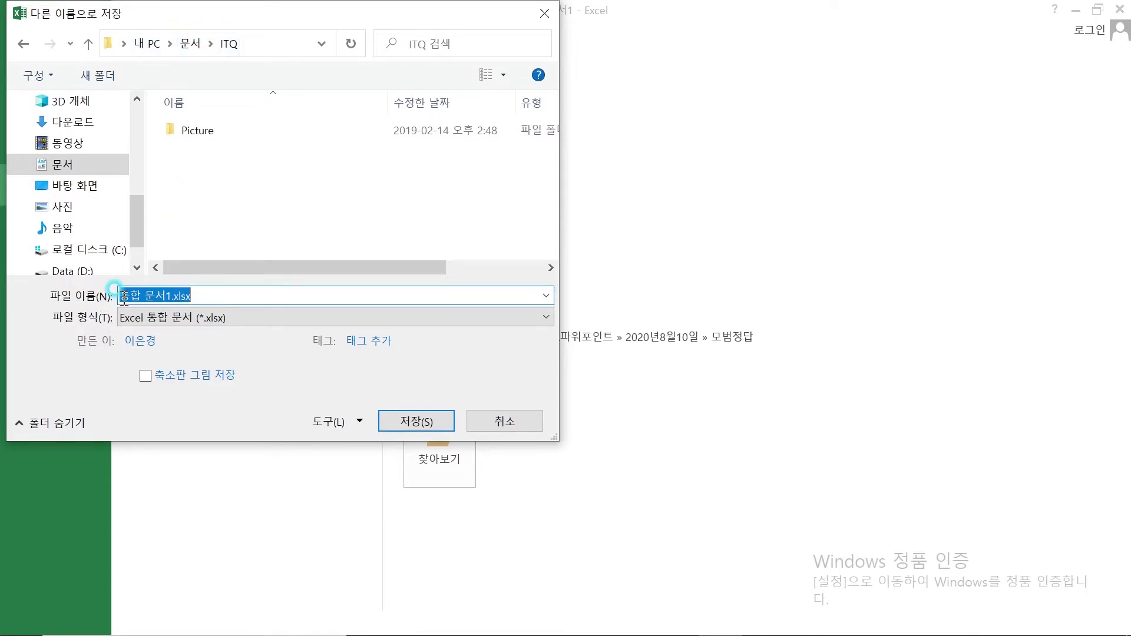
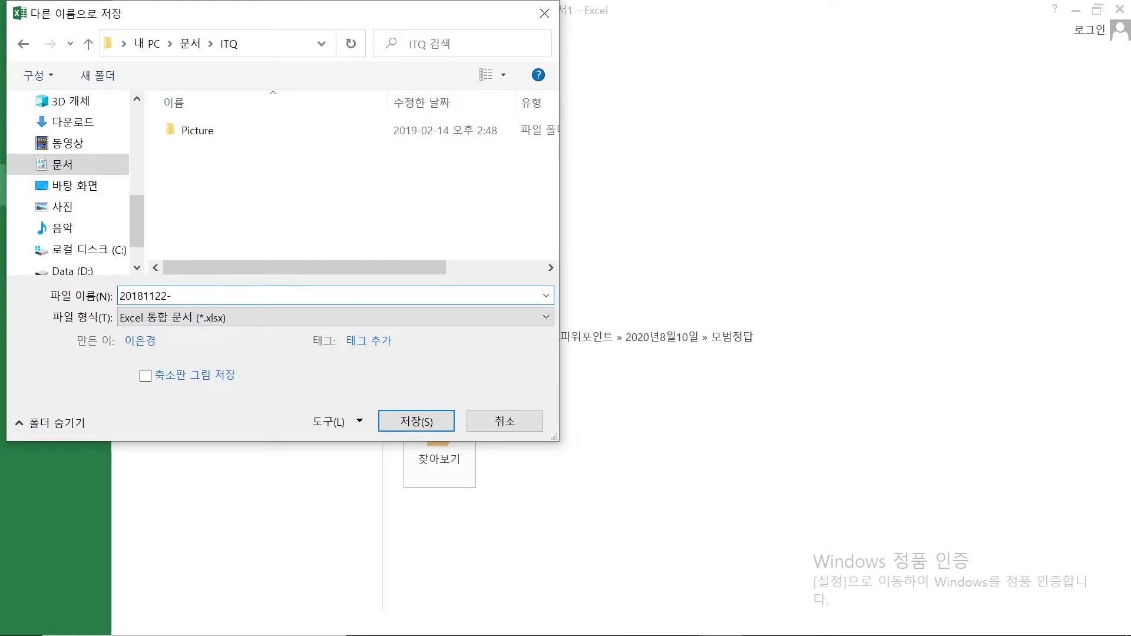
{"action": "type", "text": "d"}
{"action": "key", "text": "BackSpace"}
{"action": "left_click", "coordinate": [416, 421]}
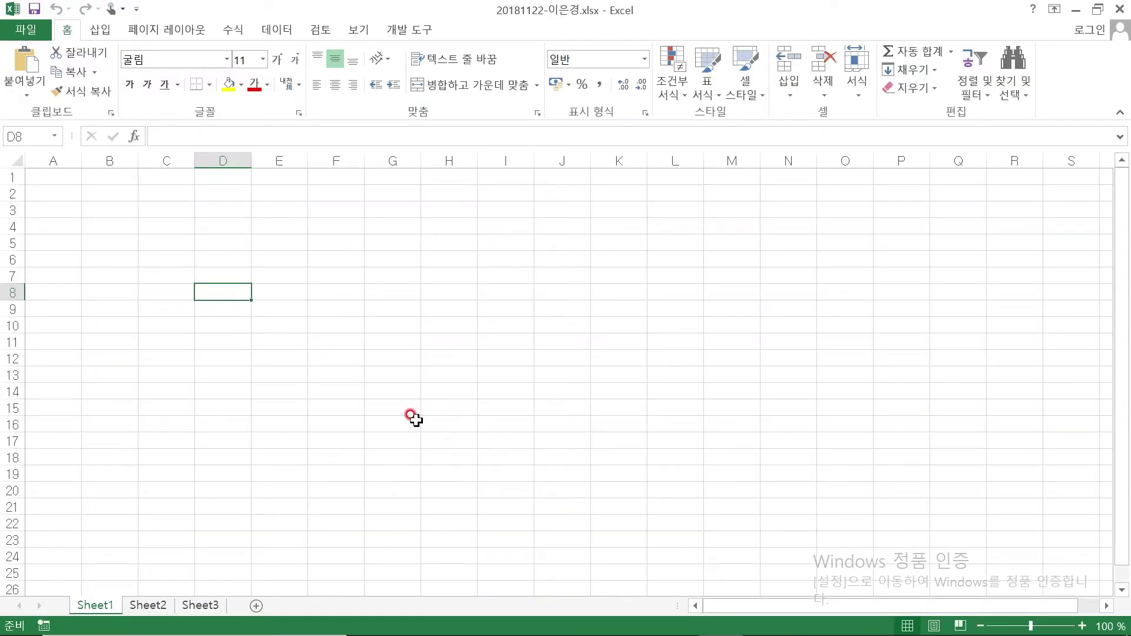
{"action": "key", "text": "super"}
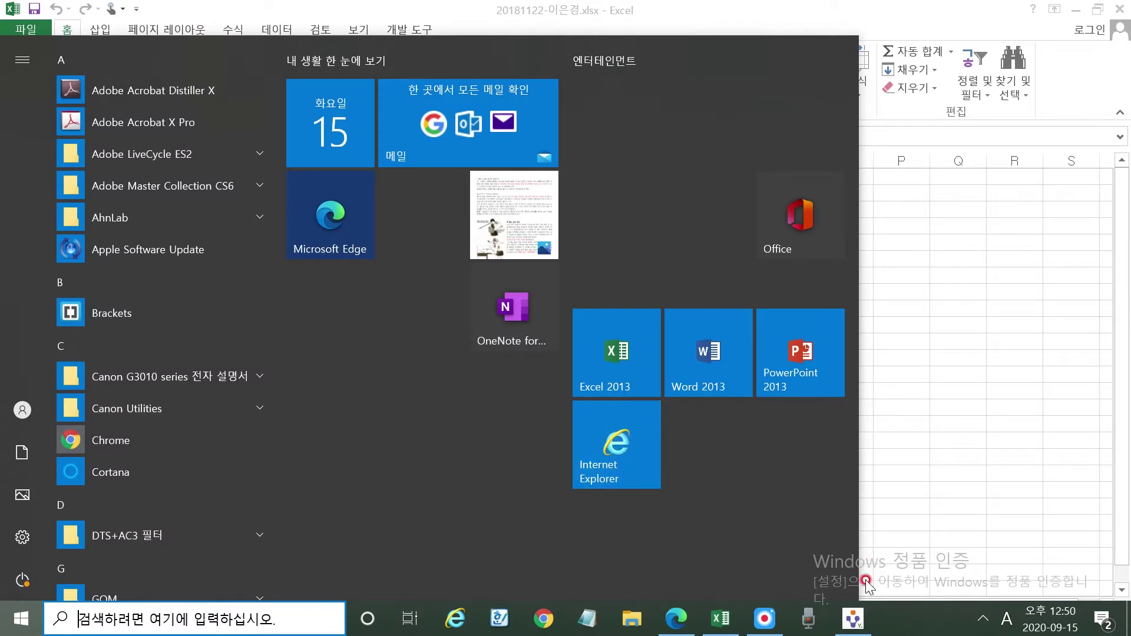
Send the answer workbook via 답안 전송, check for 성공, and close the sending window
{"action": "left_click", "coordinate": [855, 622]}
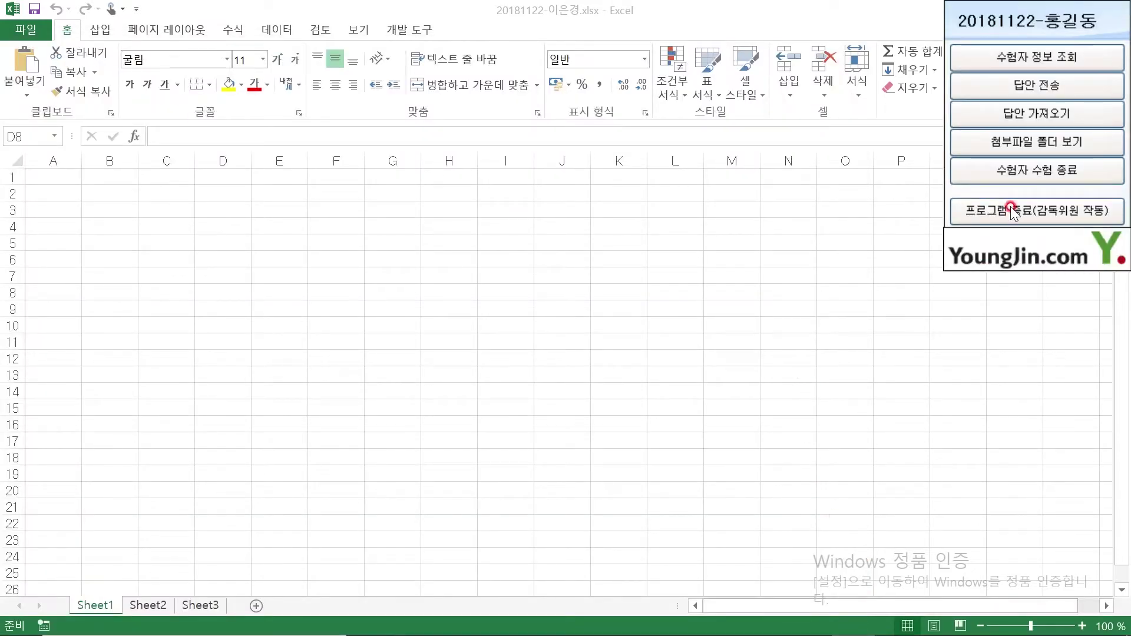
{"action": "left_click", "coordinate": [1011, 87]}
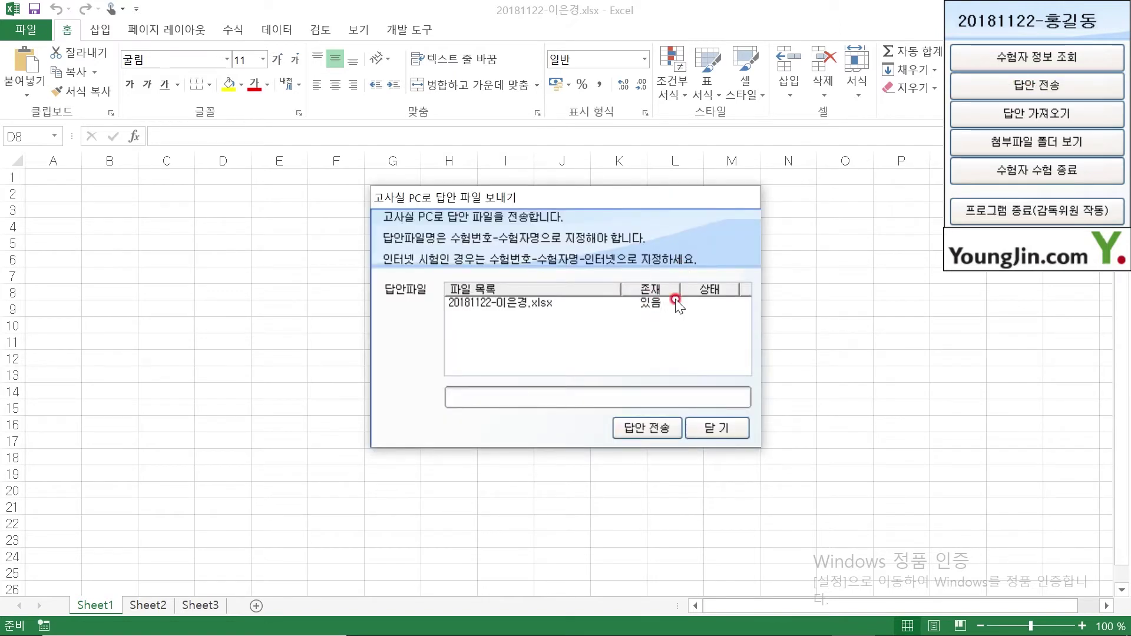
{"action": "left_click", "coordinate": [629, 426]}
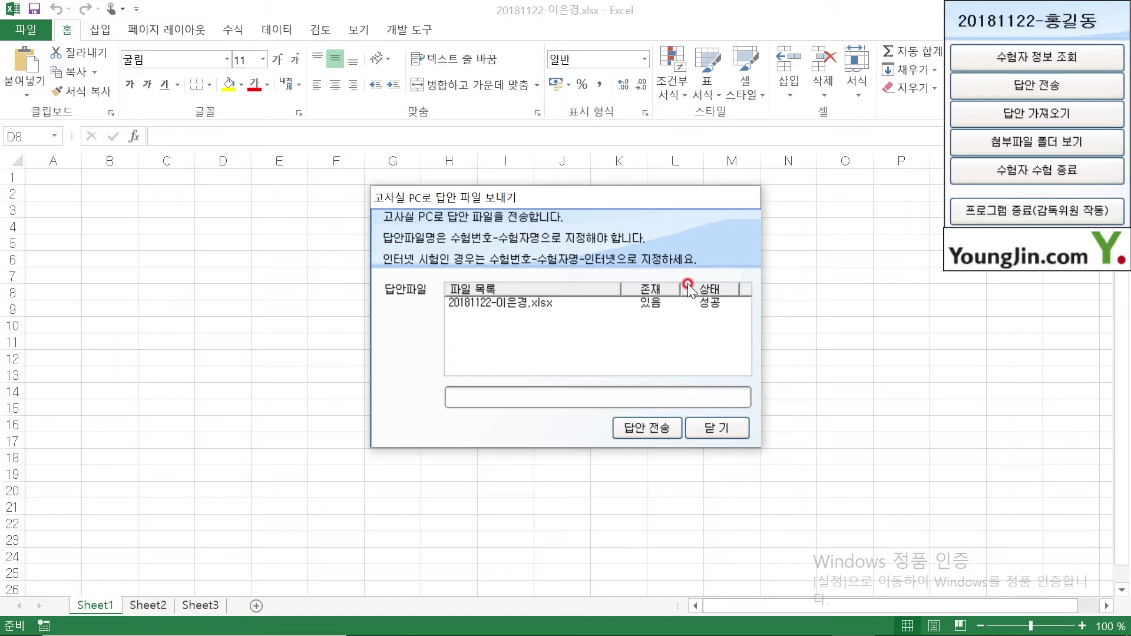
{"action": "left_click", "coordinate": [721, 428]}
{"action": "left_click", "coordinate": [29, 30]}
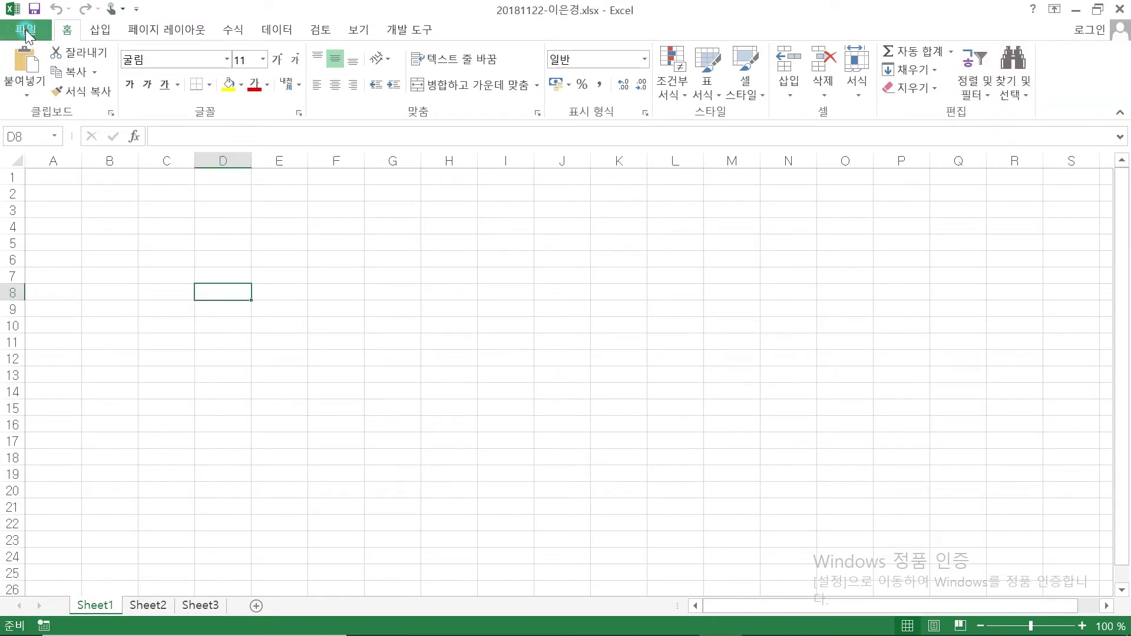
Save the workbook again through Save As into Documents > ITQ under its current name
{"action": "left_click", "coordinate": [28, 30]}
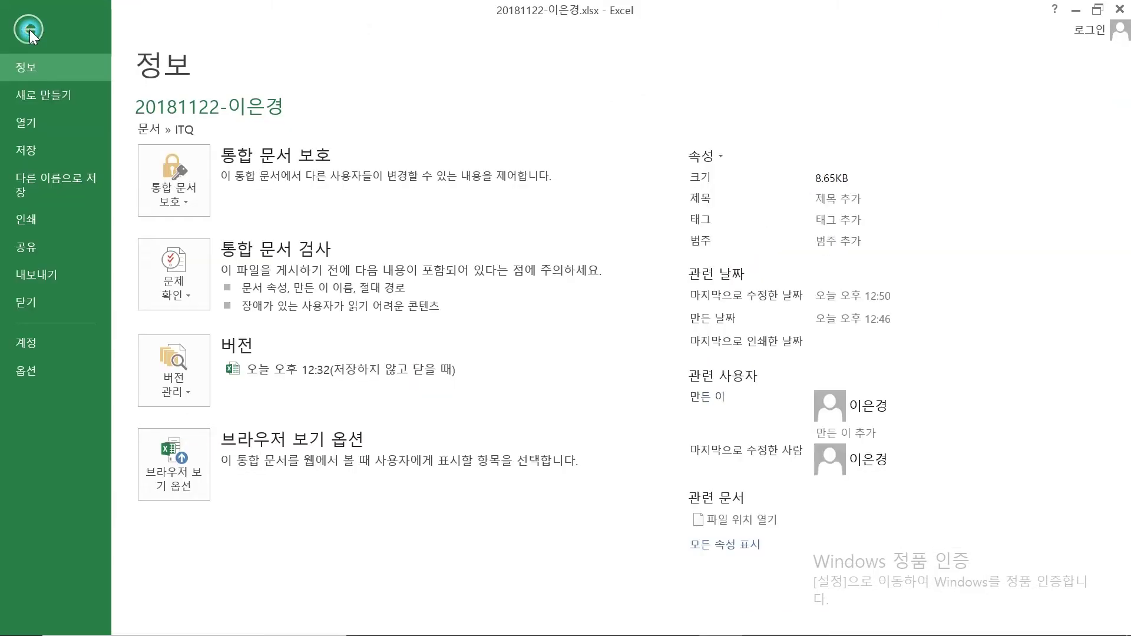
{"action": "left_click", "coordinate": [77, 176]}
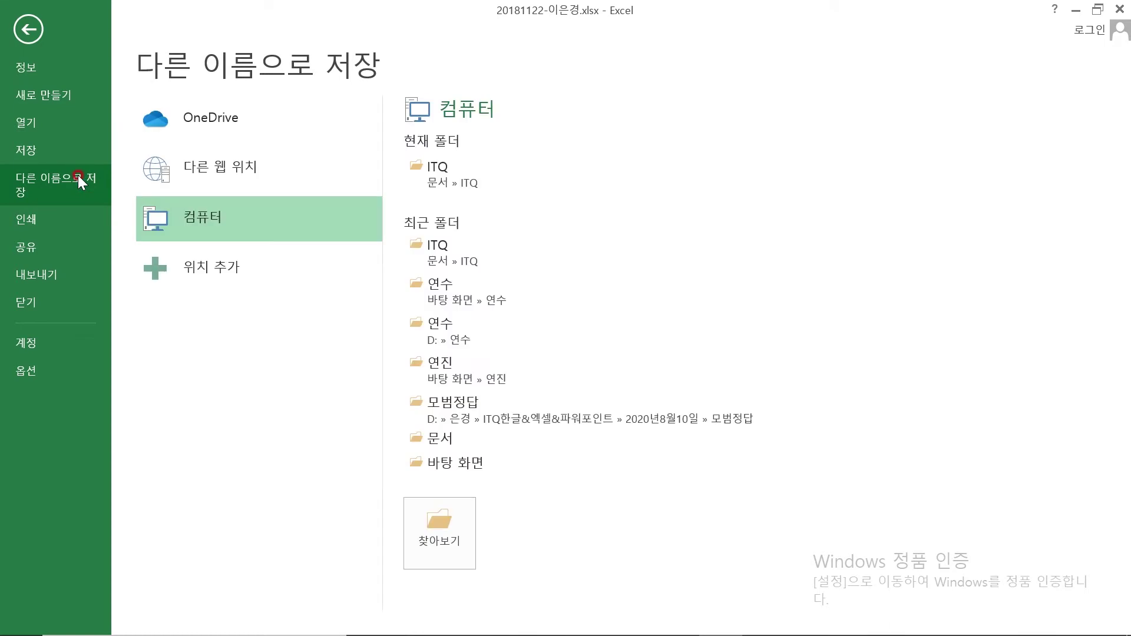
{"action": "left_click", "coordinate": [207, 216]}
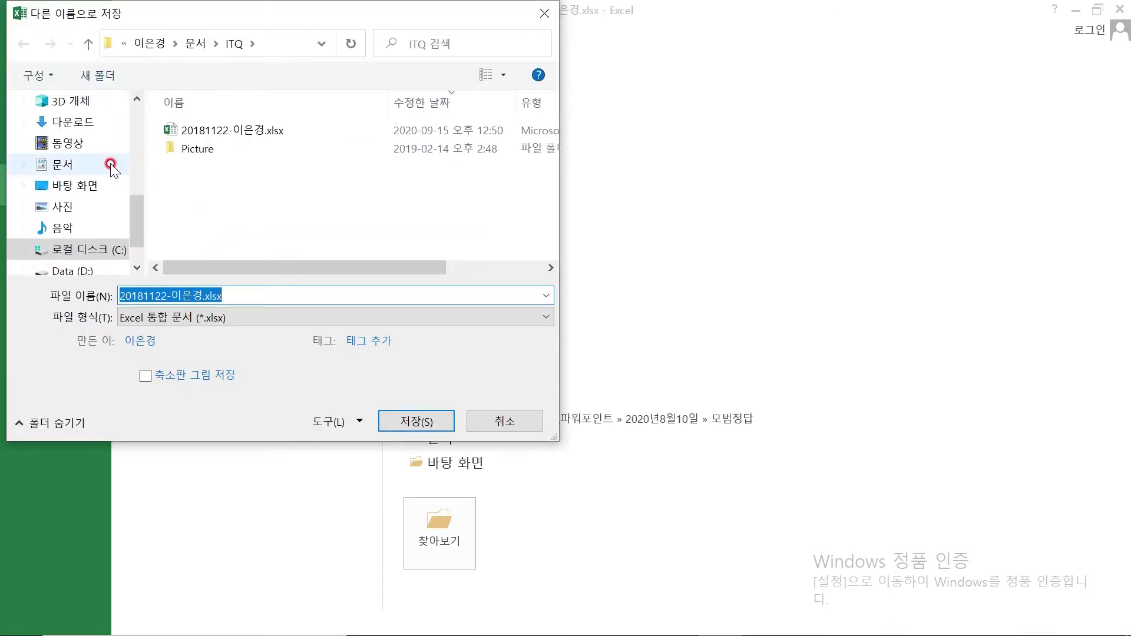
{"action": "left_click", "coordinate": [79, 167]}
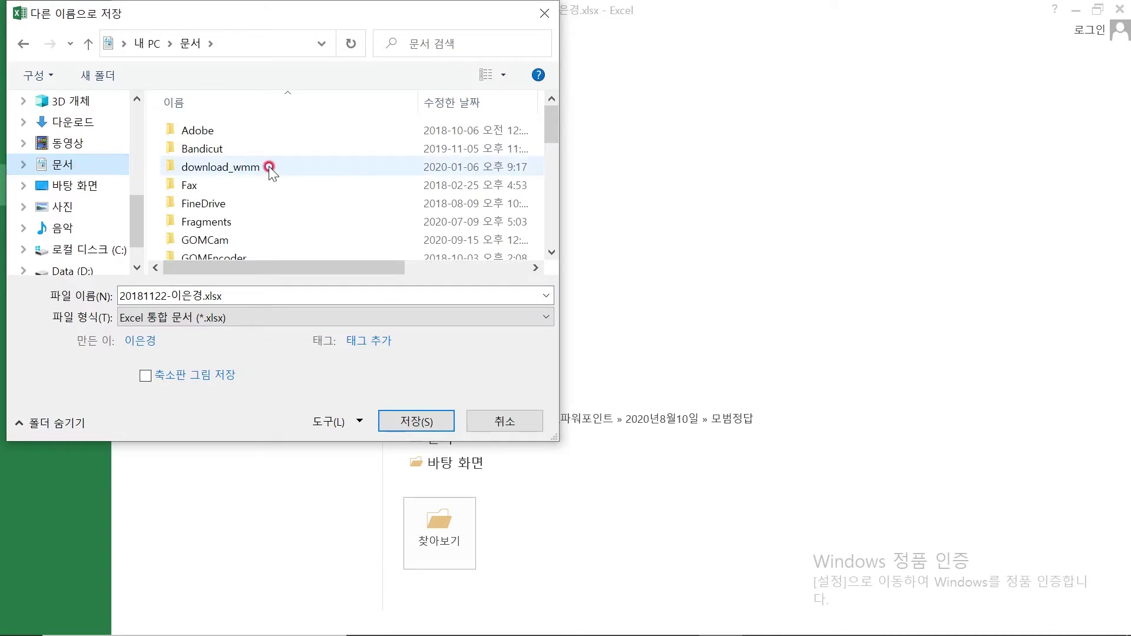
{"action": "left_click_drag", "start_coordinate": [553, 125], "coordinate": [553, 169]}
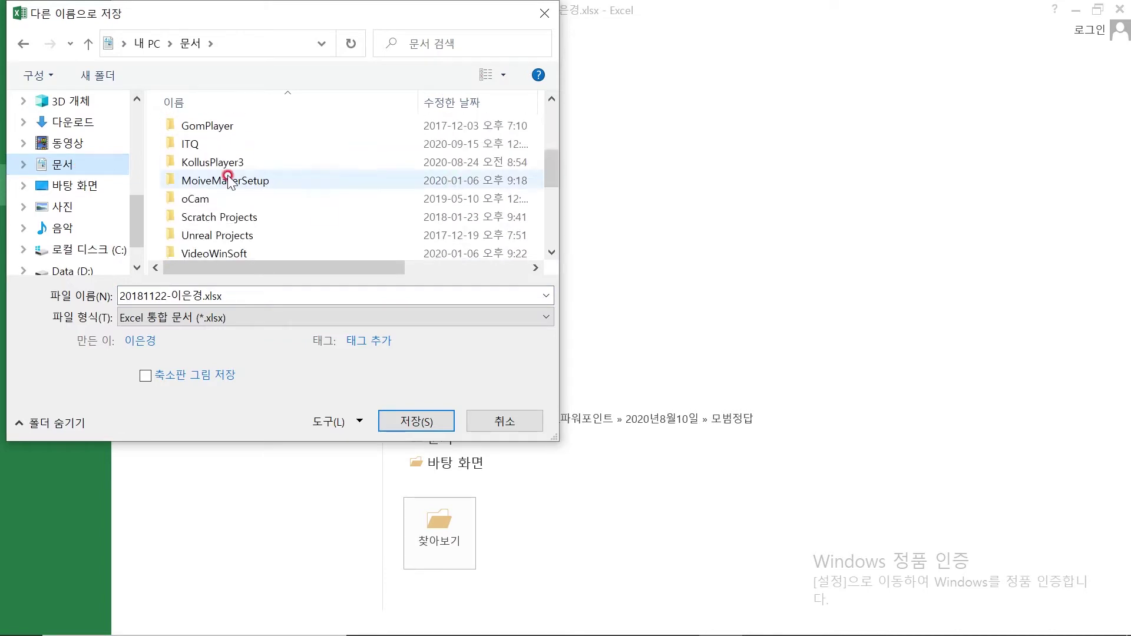
{"action": "left_click", "coordinate": [203, 143]}
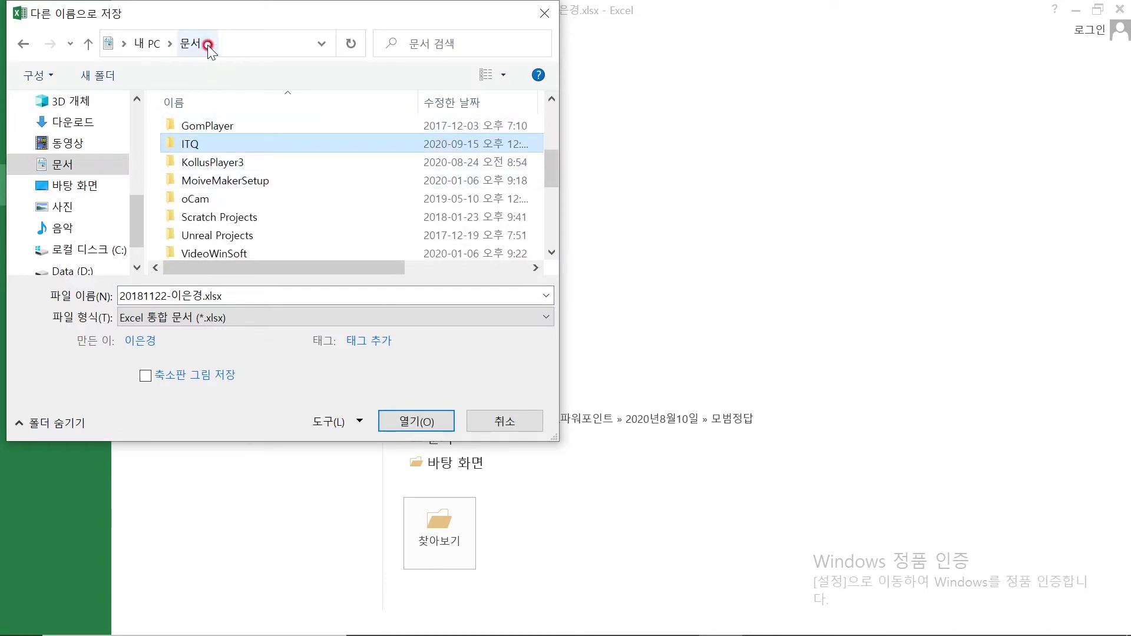
{"action": "double_click", "coordinate": [193, 145]}
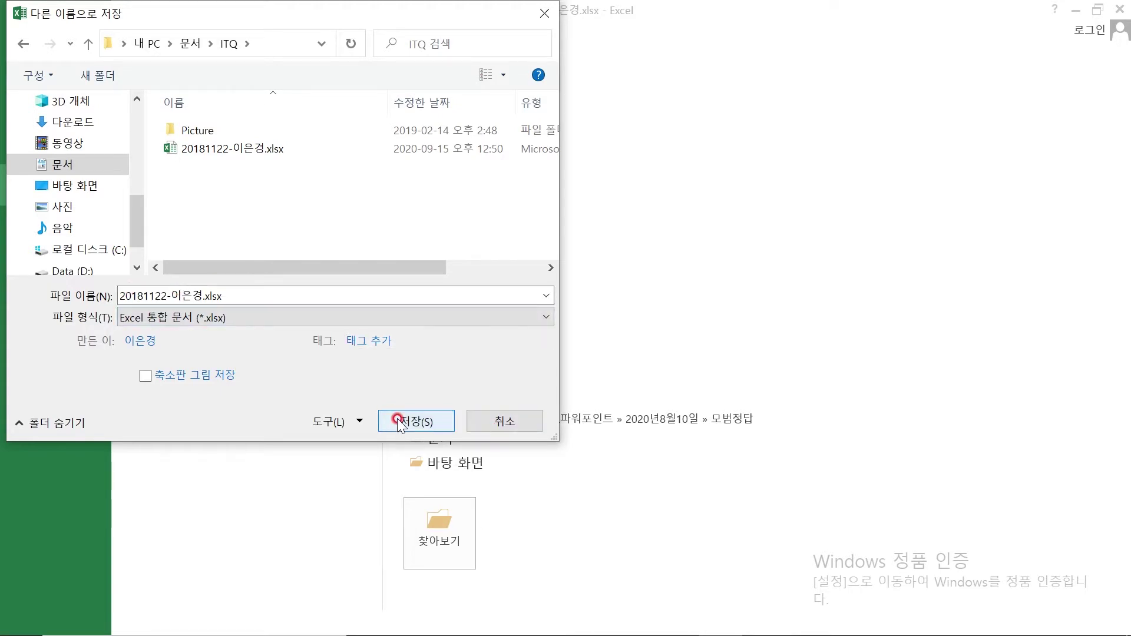
{"action": "left_click", "coordinate": [521, 423]}
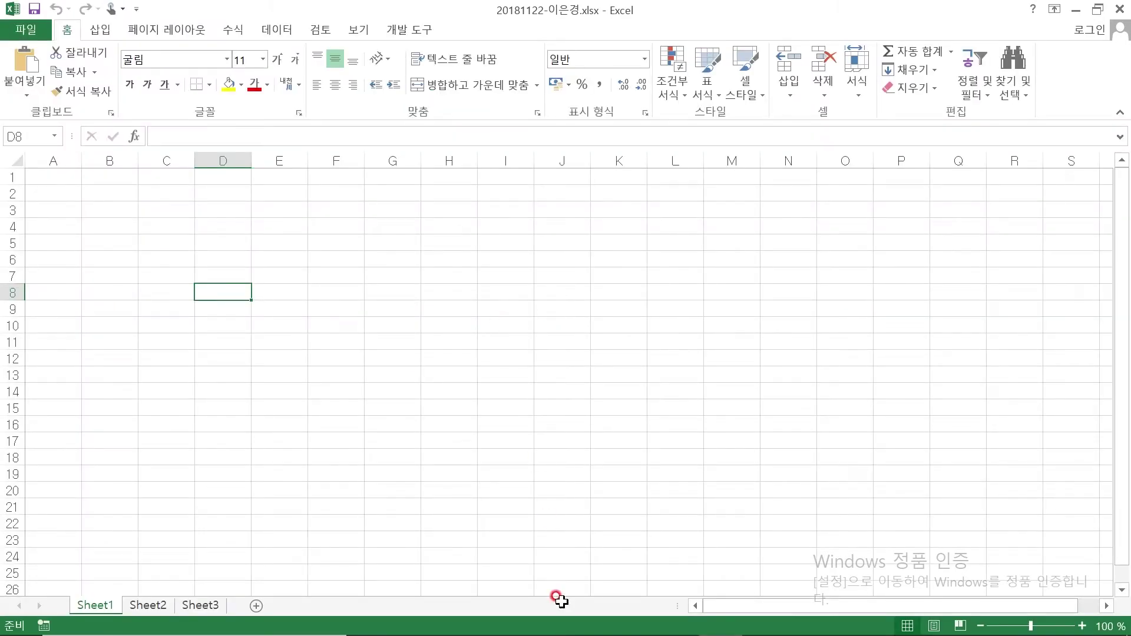
In the exam PDF, mark the column A width '1' rule with a red 1 and underline, and number the first formatting condition 2
{"action": "mouse_move", "coordinate": [583, 626]}
{"action": "left_click", "coordinate": [678, 620]}
{"action": "scroll", "coordinate": [420, 376], "scroll_direction": "down", "scroll_amount": 8}
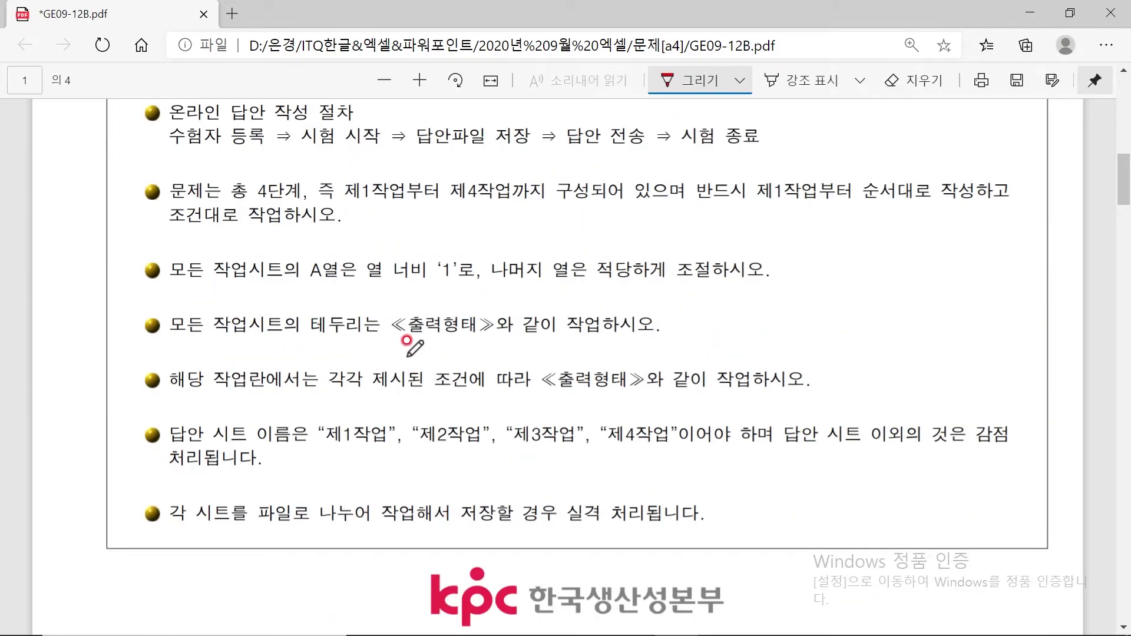
{"action": "mouse_move", "coordinate": [118, 254]}
{"action": "left_mouse_down"}
{"action": "mouse_move", "coordinate": [112, 277]}
{"action": "mouse_move", "coordinate": [126, 244]}
{"action": "mouse_move", "coordinate": [152, 255]}
{"action": "mouse_move", "coordinate": [116, 289]}
{"action": "mouse_move", "coordinate": [306, 288]}
{"action": "mouse_move", "coordinate": [243, 265]}
{"action": "mouse_move", "coordinate": [241, 284]}
{"action": "left_mouse_up"}
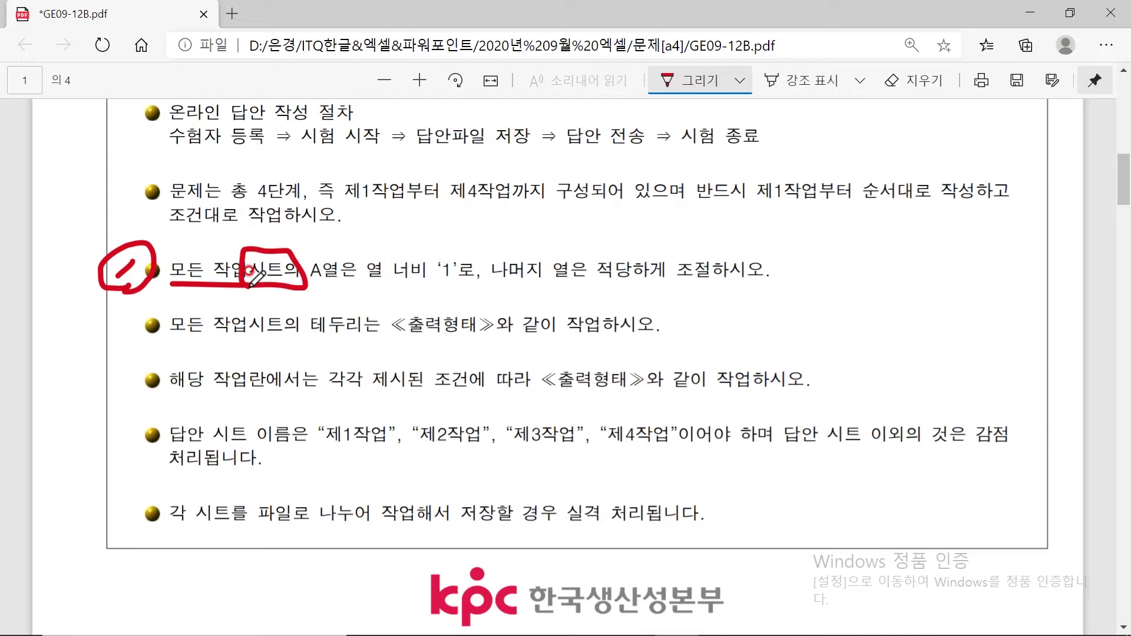
{"action": "left_click_drag", "start_coordinate": [315, 287], "coordinate": [485, 292]}
{"action": "scroll", "coordinate": [311, 400], "scroll_direction": "down", "scroll_amount": 15}
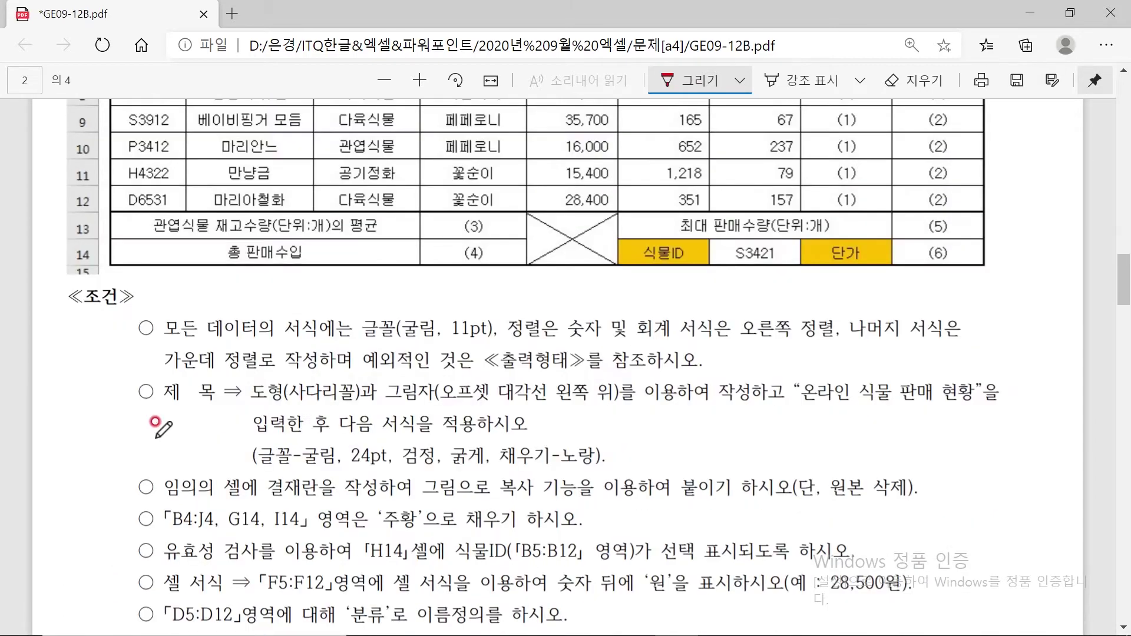
{"action": "mouse_move", "coordinate": [88, 326]}
{"action": "left_mouse_down"}
{"action": "mouse_move", "coordinate": [115, 332]}
{"action": "mouse_move", "coordinate": [84, 342]}
{"action": "mouse_move", "coordinate": [118, 348]}
{"action": "mouse_move", "coordinate": [74, 321]}
{"action": "mouse_move", "coordinate": [125, 315]}
{"action": "mouse_move", "coordinate": [123, 357]}
{"action": "mouse_move", "coordinate": [109, 364]}
{"action": "mouse_move", "coordinate": [244, 340]}
{"action": "mouse_move", "coordinate": [282, 298]}
{"action": "mouse_move", "coordinate": [207, 330]}
{"action": "mouse_move", "coordinate": [498, 348]}
{"action": "mouse_move", "coordinate": [502, 331]}
{"action": "left_mouse_up"}
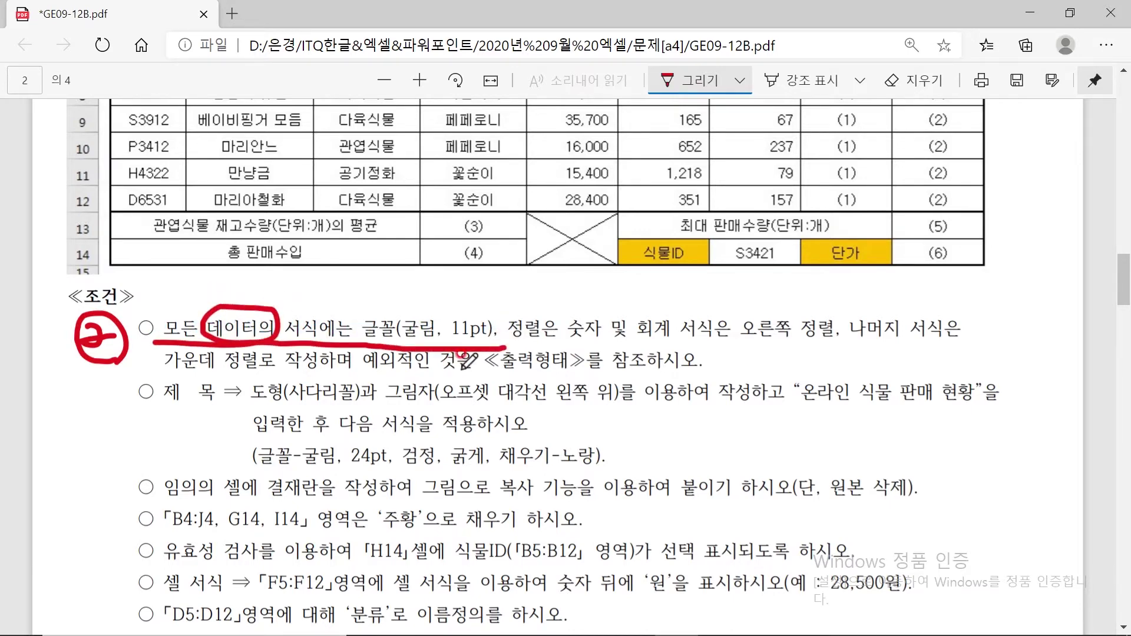
Circle 3, underline 제1작업, the sheet names and 순서대로 작성, and strike off completed procedure arrows
{"action": "scroll", "coordinate": [198, 207], "scroll_direction": "up", "scroll_amount": 15}
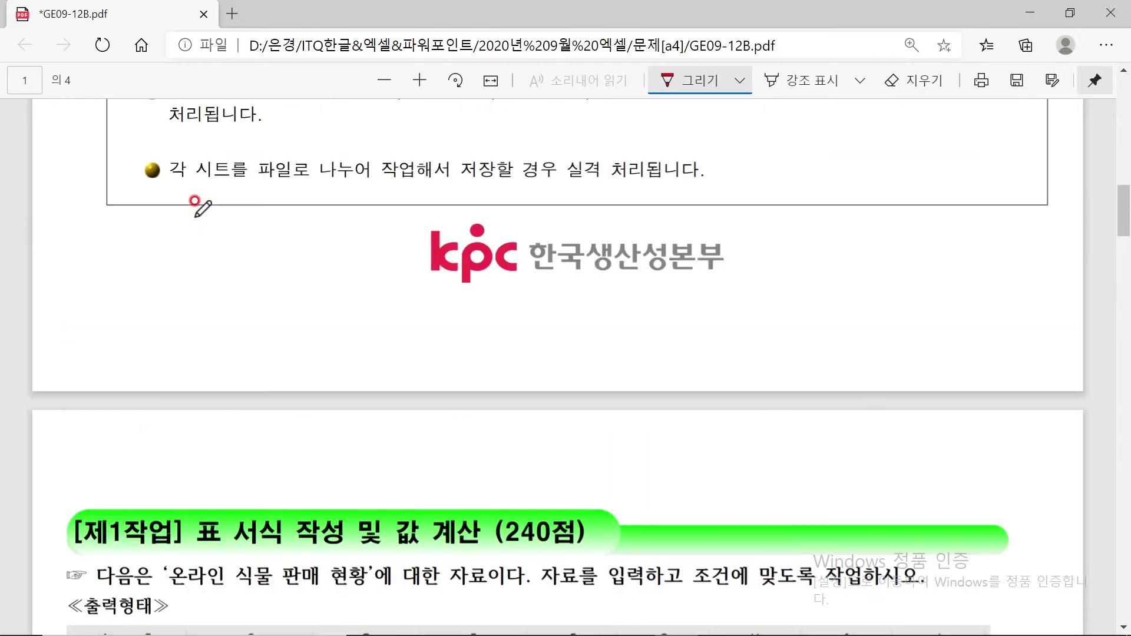
{"action": "scroll", "coordinate": [197, 212], "scroll_direction": "up", "scroll_amount": 2}
{"action": "mouse_move", "coordinate": [115, 434]}
{"action": "left_mouse_down"}
{"action": "mouse_move", "coordinate": [95, 469]}
{"action": "mouse_move", "coordinate": [121, 407]}
{"action": "mouse_move", "coordinate": [142, 473]}
{"action": "left_mouse_up"}
{"action": "left_click_drag", "start_coordinate": [316, 446], "coordinate": [676, 447]}
{"action": "left_click_drag", "start_coordinate": [847, 207], "coordinate": [1014, 206]}
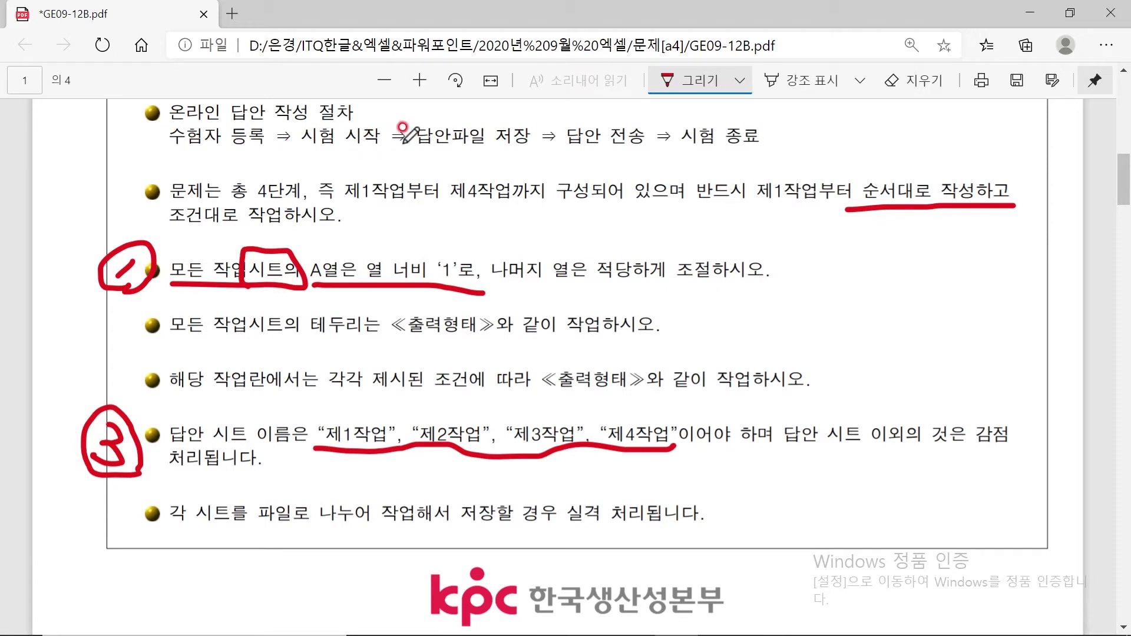
{"action": "left_click_drag", "start_coordinate": [411, 113], "coordinate": [379, 162]}
{"action": "mouse_move", "coordinate": [557, 118]}
{"action": "left_mouse_down"}
{"action": "mouse_move", "coordinate": [514, 162]}
{"action": "mouse_move", "coordinate": [783, 151]}
{"action": "left_mouse_up"}
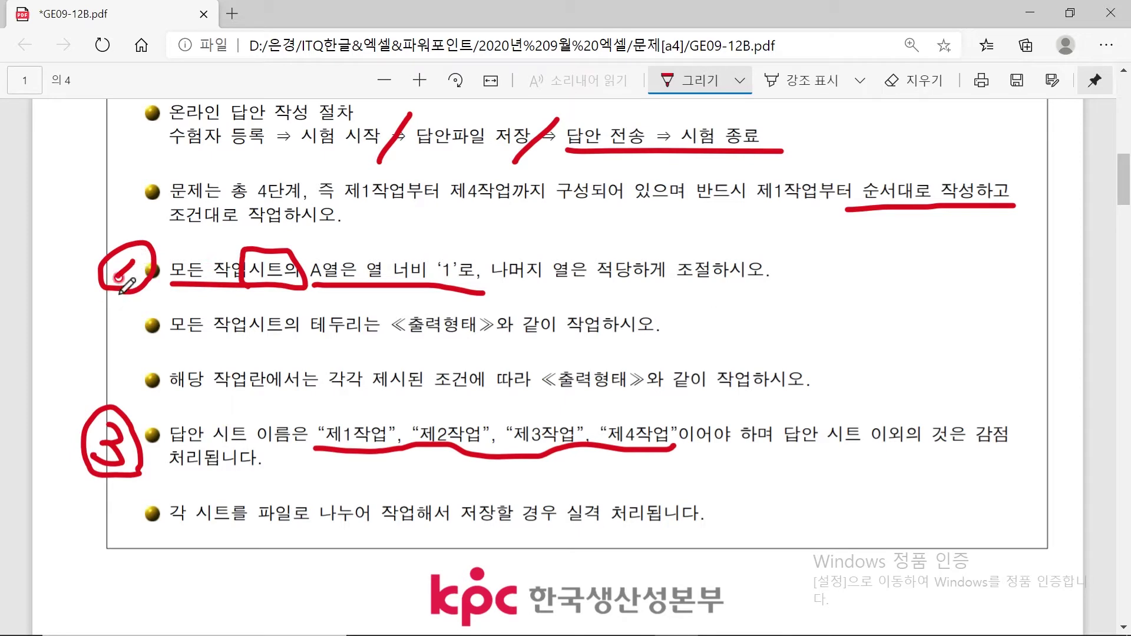
{"action": "key", "text": "super"}
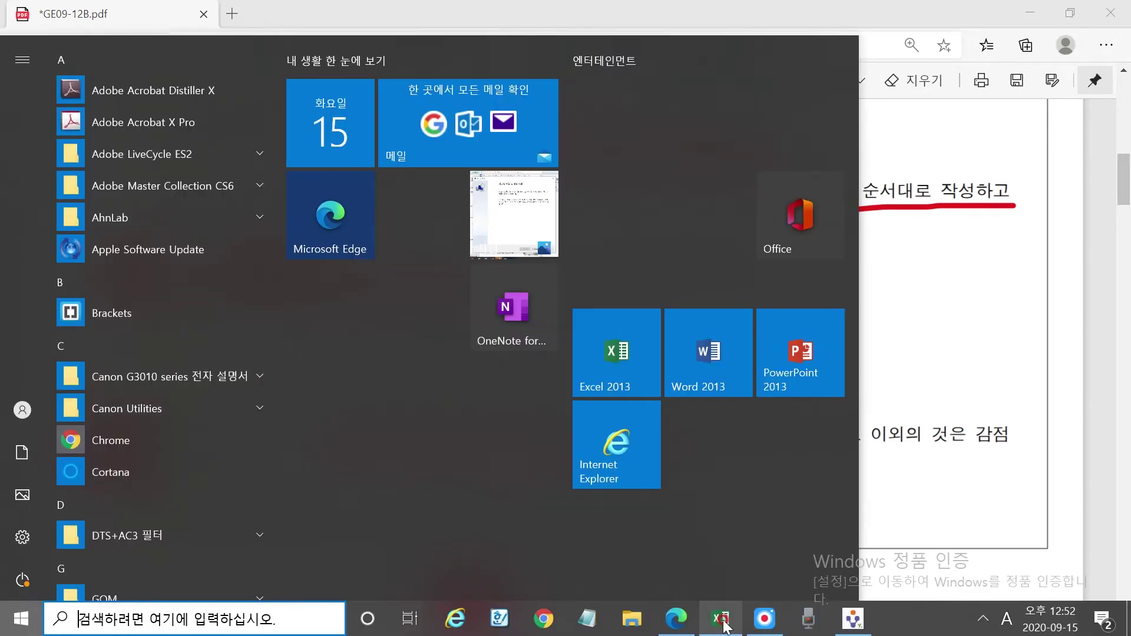
{"action": "left_click", "coordinate": [723, 620]}
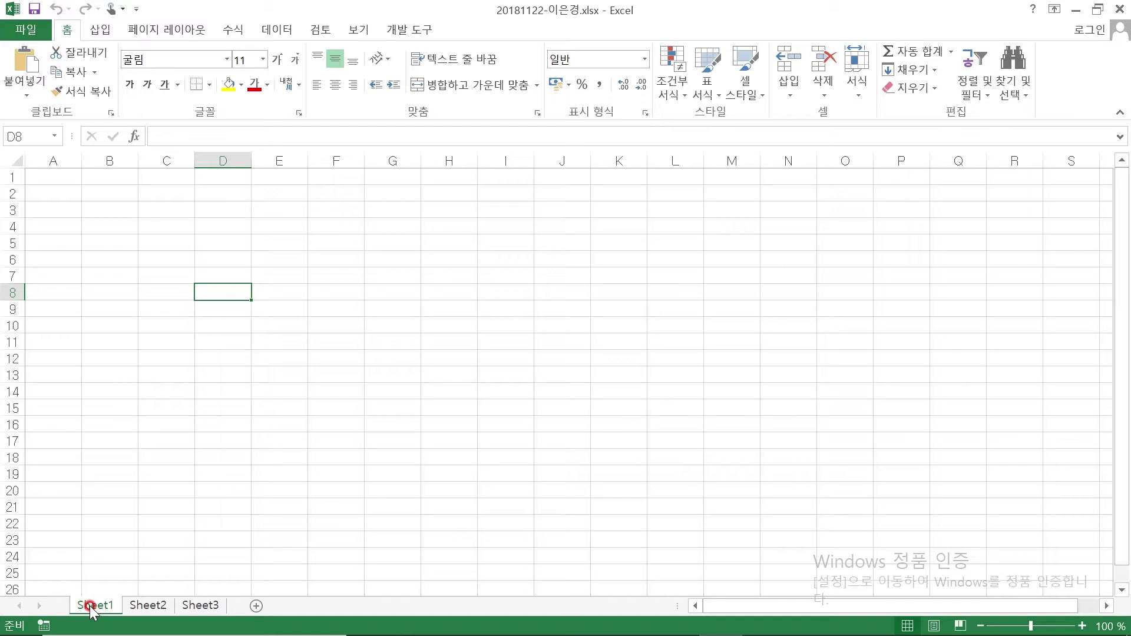
Group Sheet1 through Sheet3, then open and dismiss the column A and cell context menus
{"action": "left_click", "coordinate": [201, 607], "text": "shift"}
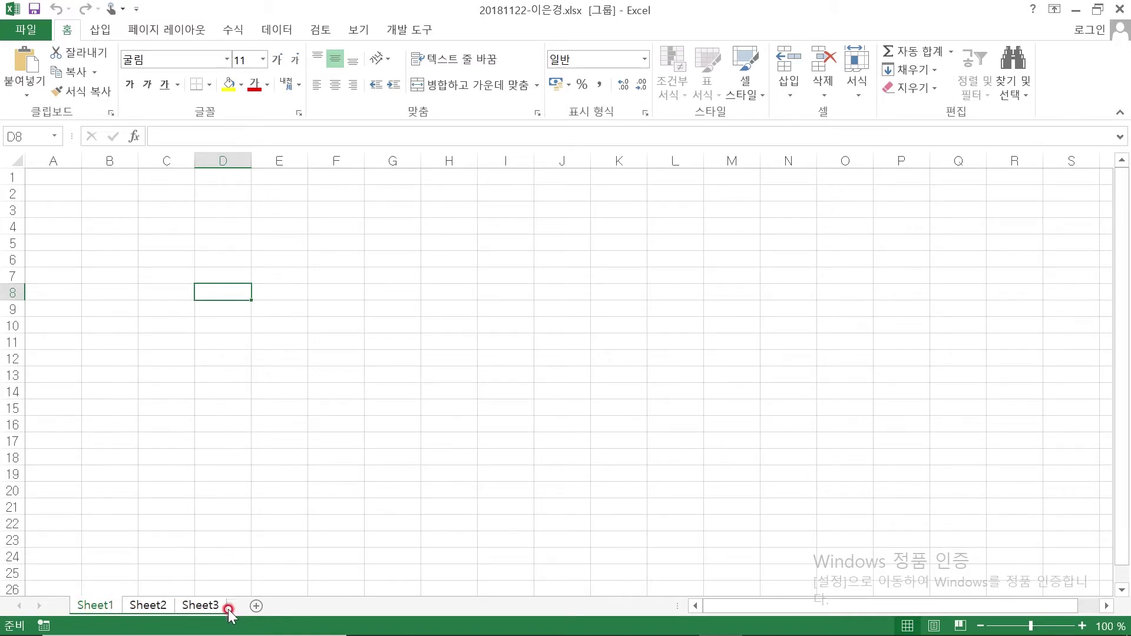
{"action": "right_click", "coordinate": [47, 158]}
{"action": "left_click", "coordinate": [256, 268]}
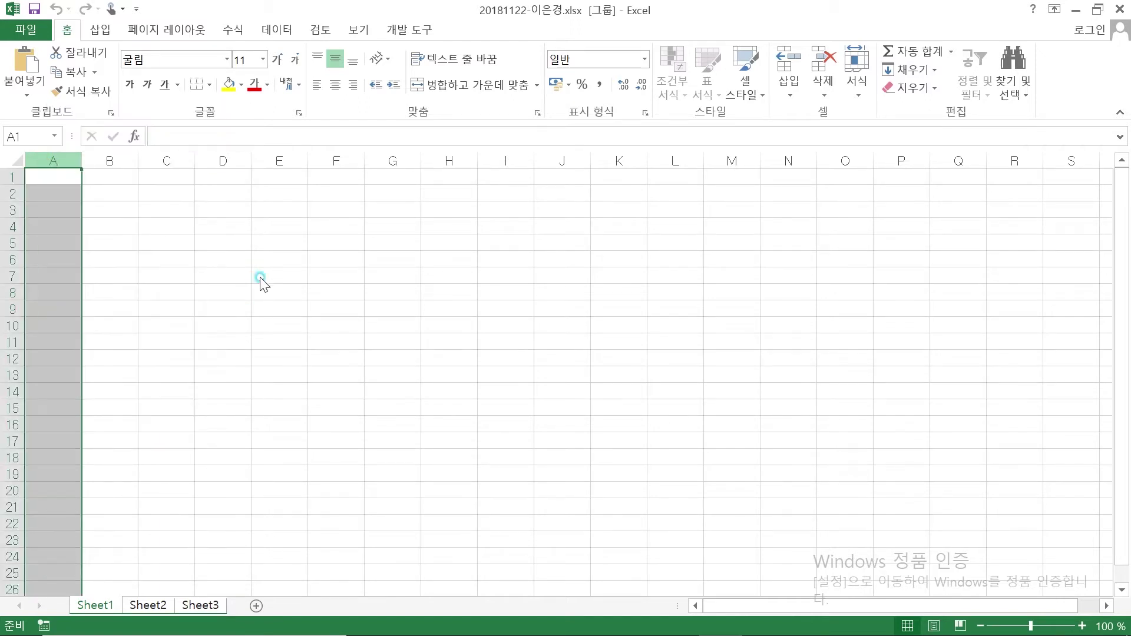
{"action": "left_click", "coordinate": [328, 292]}
{"action": "right_click", "coordinate": [334, 293]}
{"action": "left_click", "coordinate": [69, 183]}
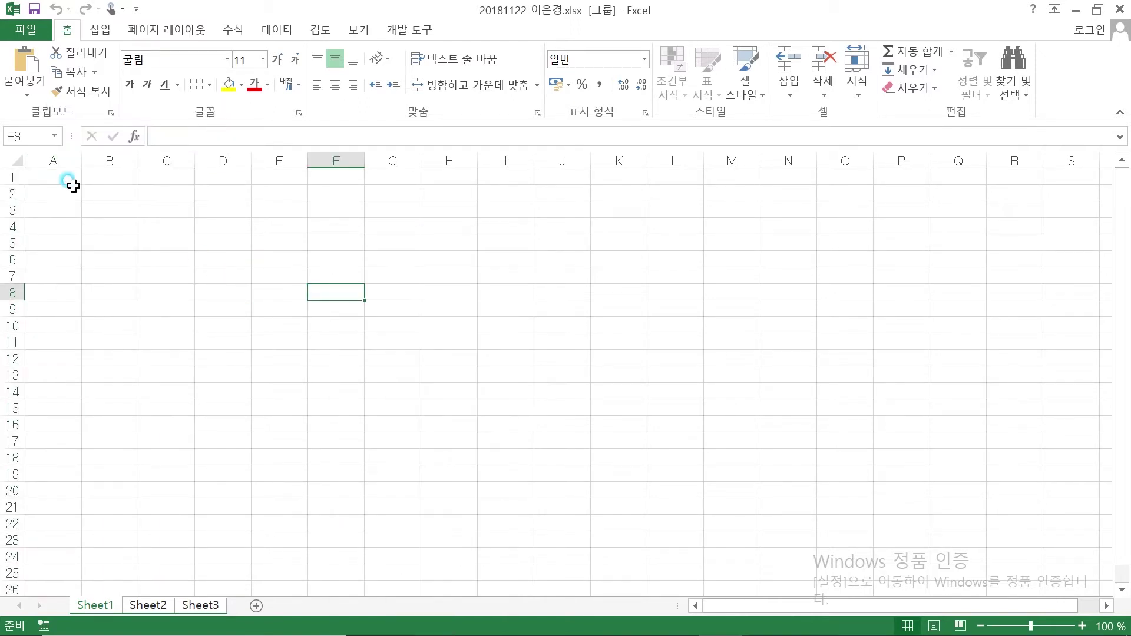
{"action": "left_click", "coordinate": [54, 159]}
{"action": "right_click", "coordinate": [254, 348]}
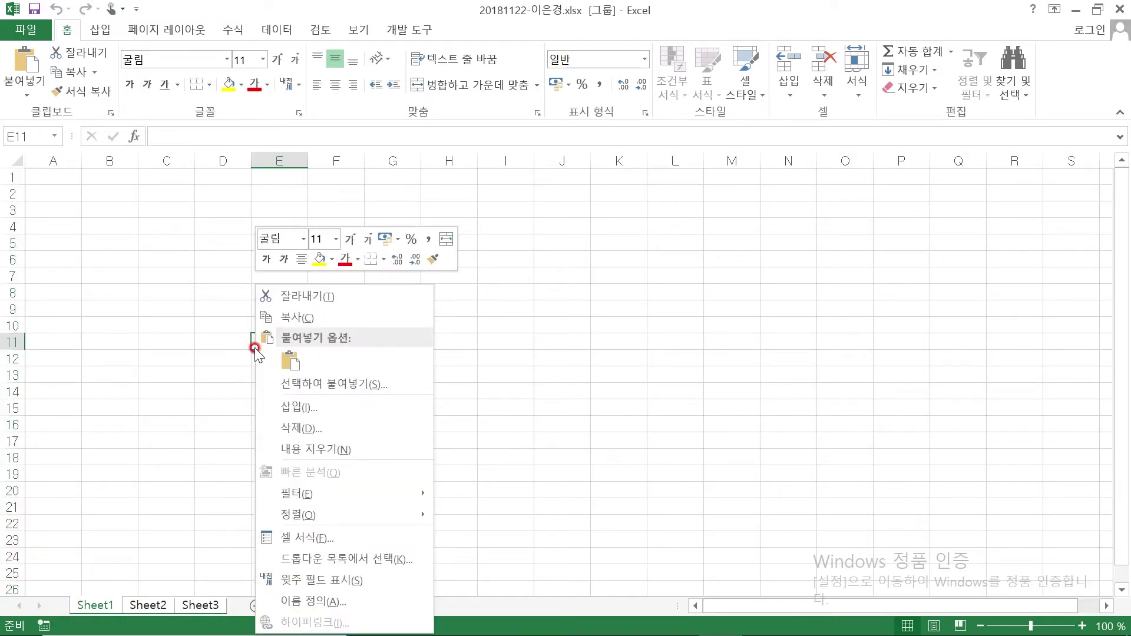
{"action": "left_click", "coordinate": [68, 168]}
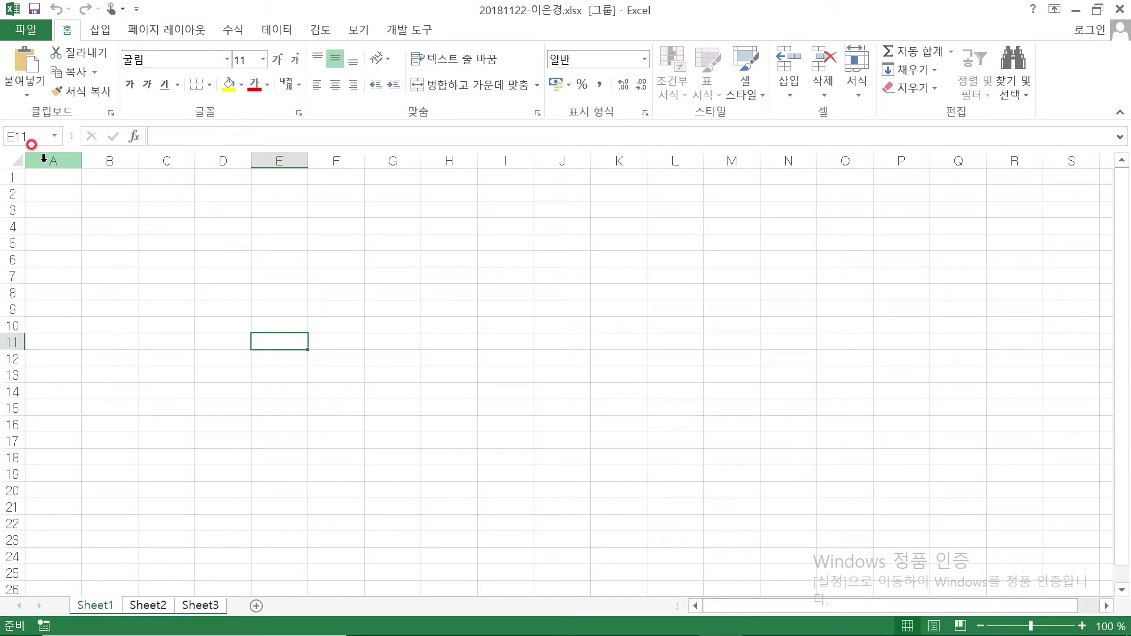
Set column A's width to 1 on the grouped sheets, then select the entire sheet
{"action": "right_click", "coordinate": [43, 159]}
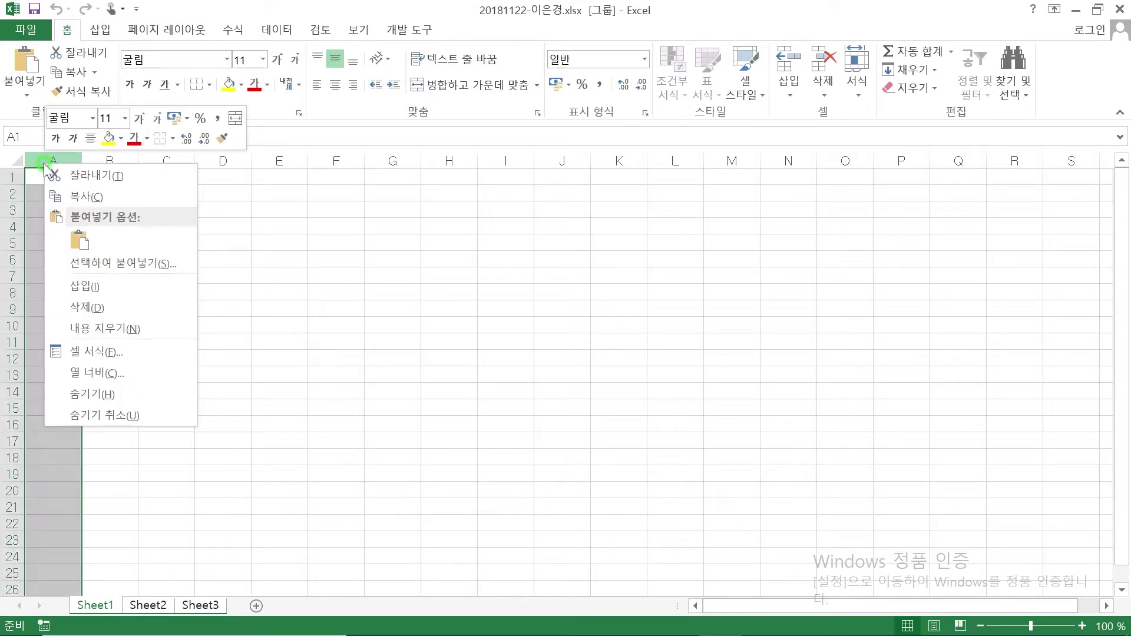
{"action": "left_click", "coordinate": [117, 374]}
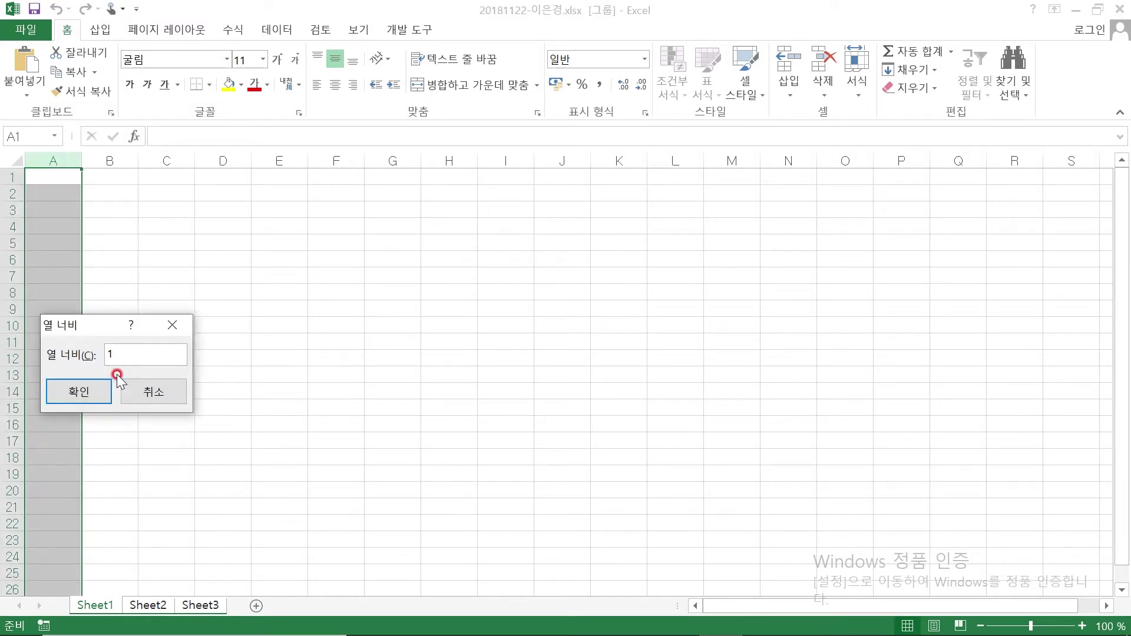
{"action": "key", "text": "Return"}
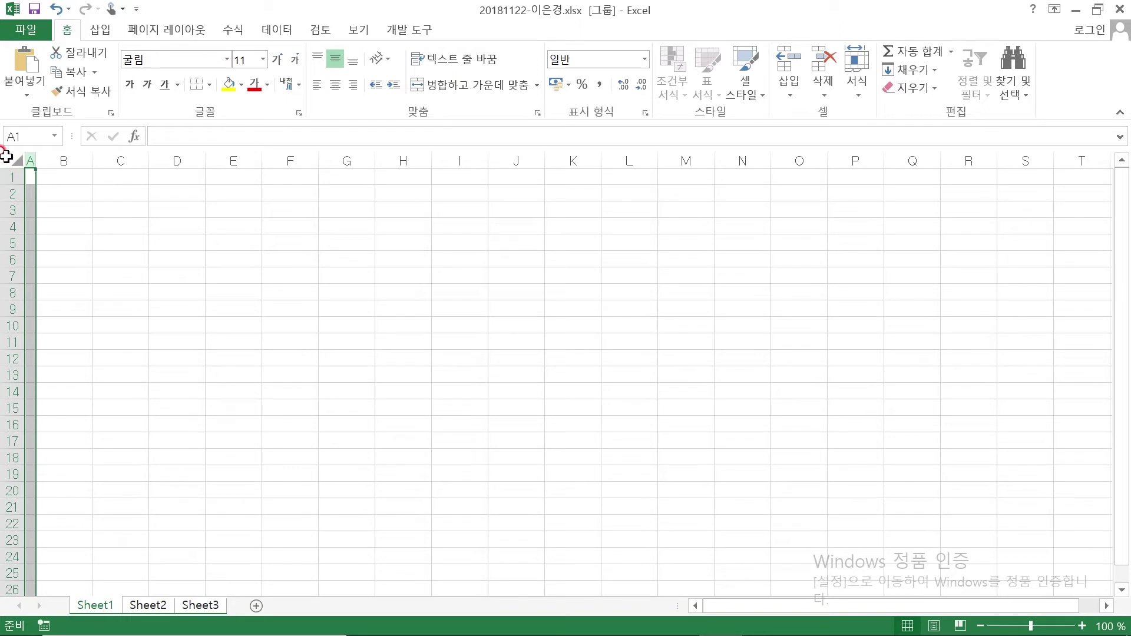
{"action": "left_click", "coordinate": [6, 156]}
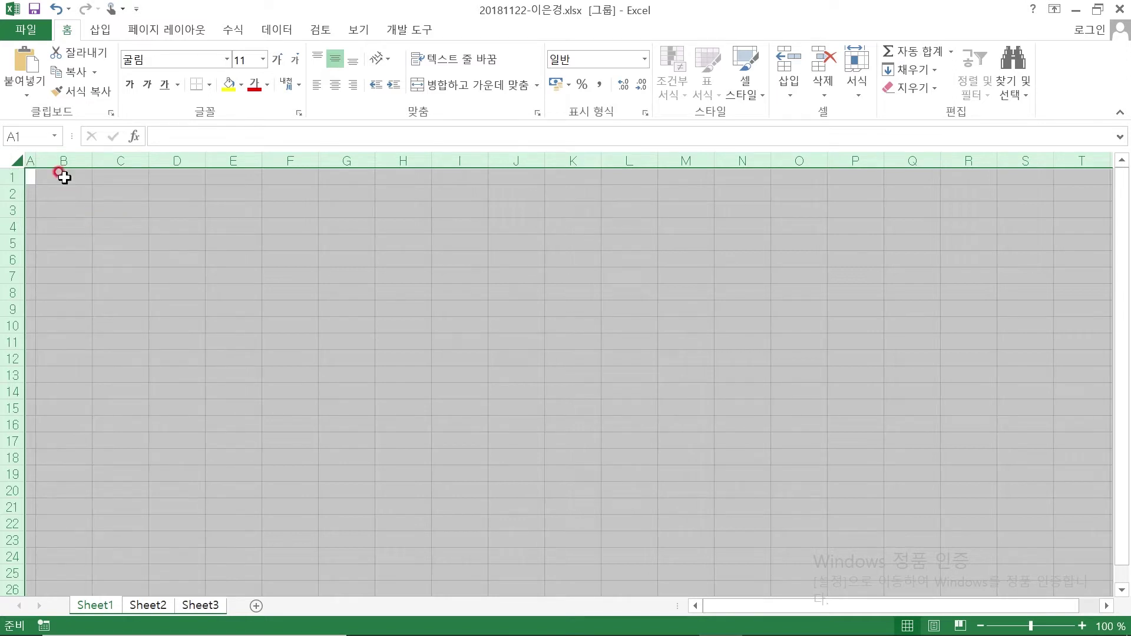
Change the font name to 굴림, correcting the mistyped 'rnffla', keeping size 11
{"action": "left_click", "coordinate": [166, 58]}
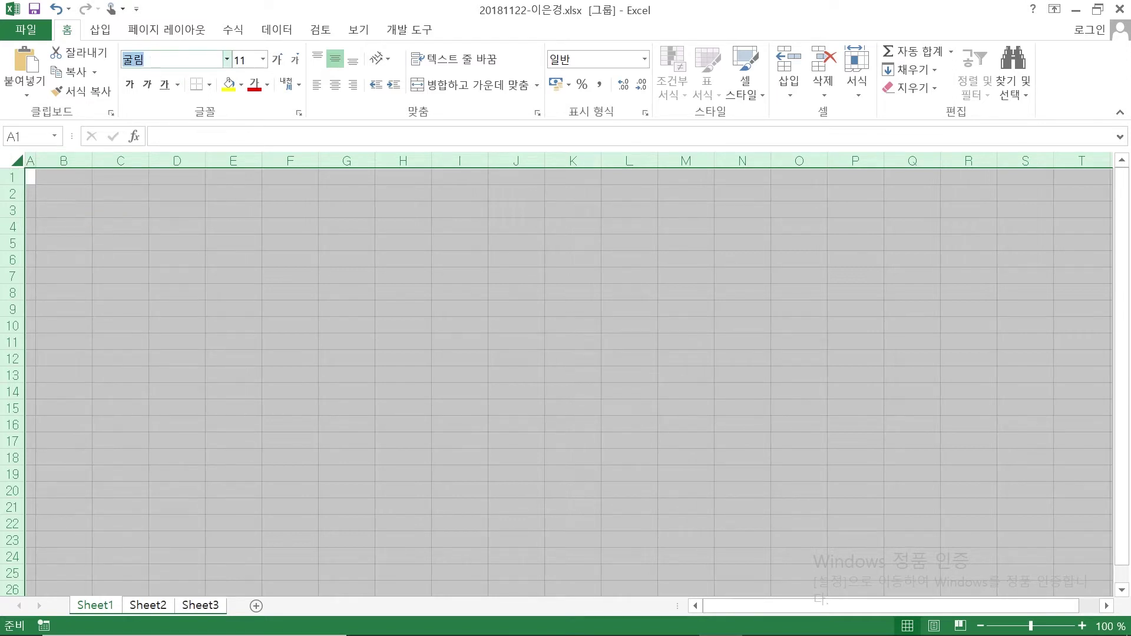
{"action": "type", "text": "rnffla"}
{"action": "left_click_drag", "start_coordinate": [150, 61], "coordinate": [88, 55]}
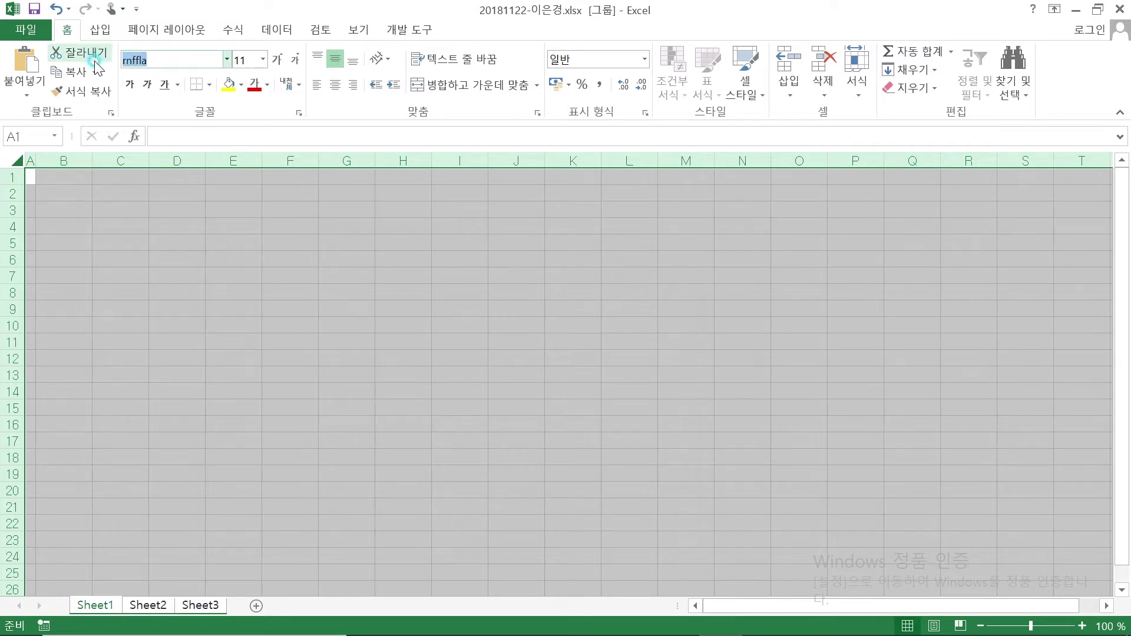
{"action": "type", "text": "굴림"}
{"action": "left_click", "coordinate": [253, 59]}
{"action": "left_click", "coordinate": [180, 56]}
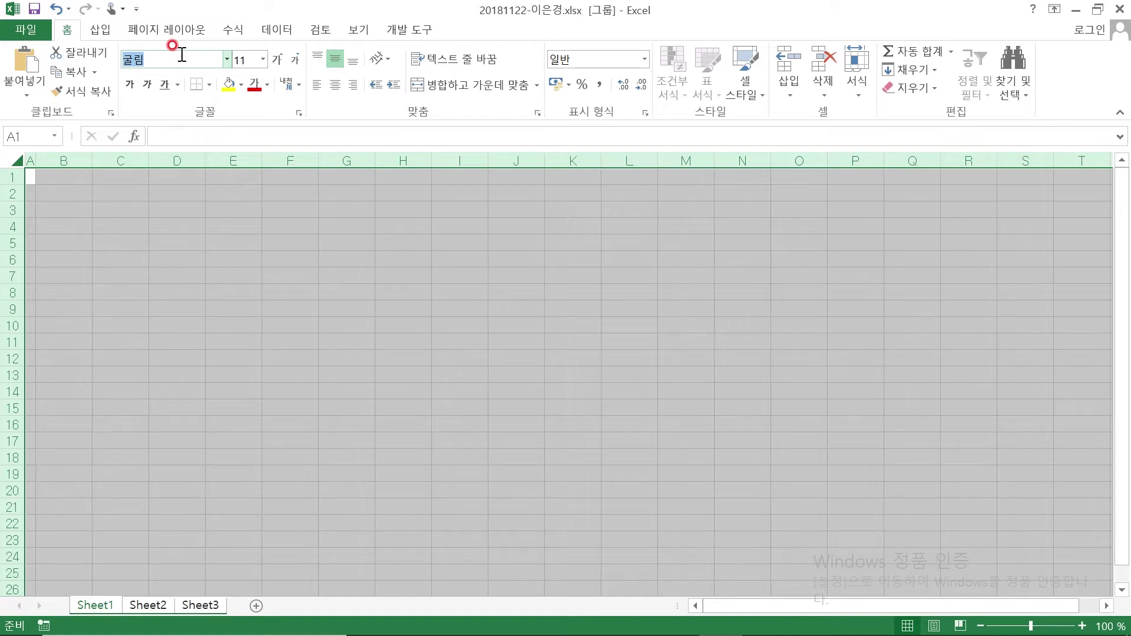
Rename the sheet tabs 제1작업, 제2작업 and 제3작업, ending on the 제1작업 tab
{"action": "double_click", "coordinate": [104, 609]}
{"action": "type", "text": "제1작"}
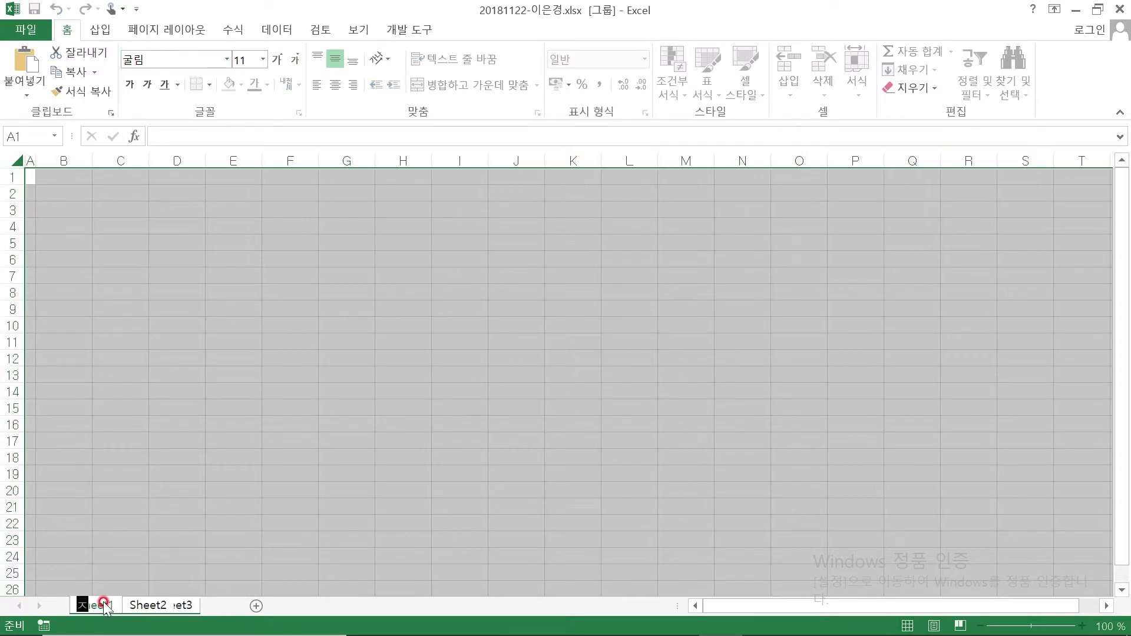
{"action": "type", "text": "업"}
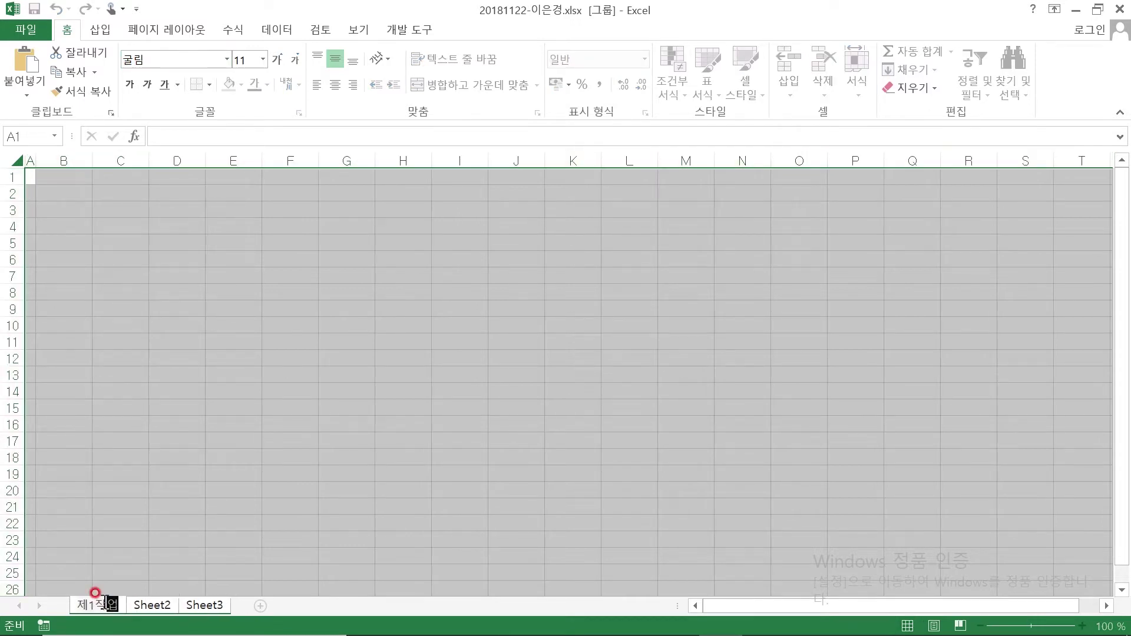
{"action": "double_click", "coordinate": [154, 606]}
{"action": "type", "text": "ㅈ제2작ㅇ"}
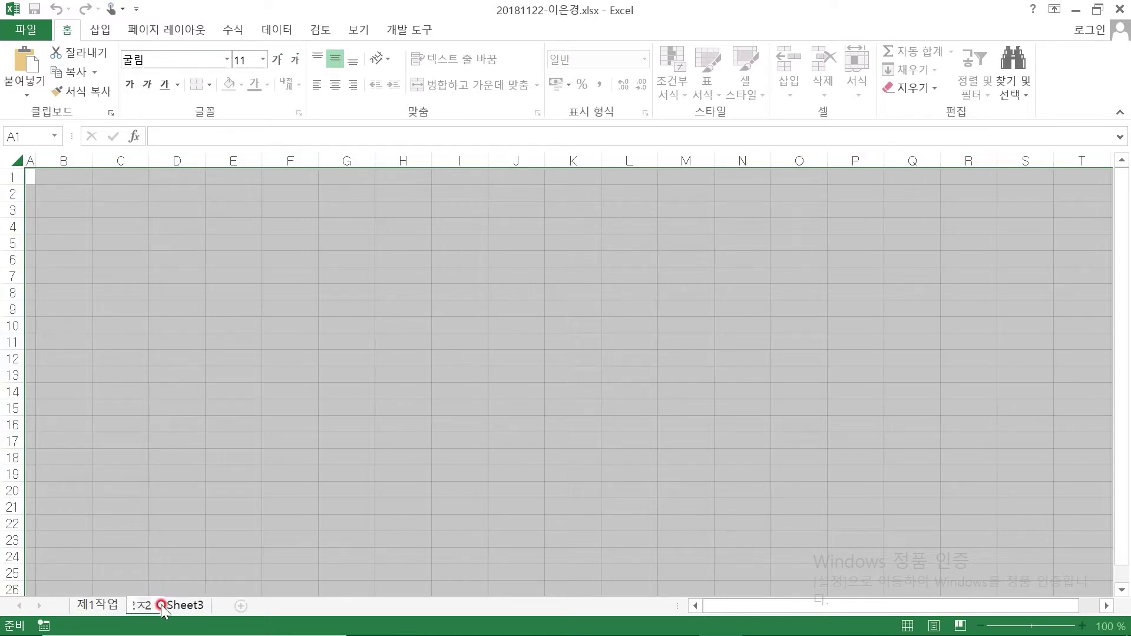
{"action": "double_click", "coordinate": [221, 605]}
{"action": "type", "text": "제3작어"}
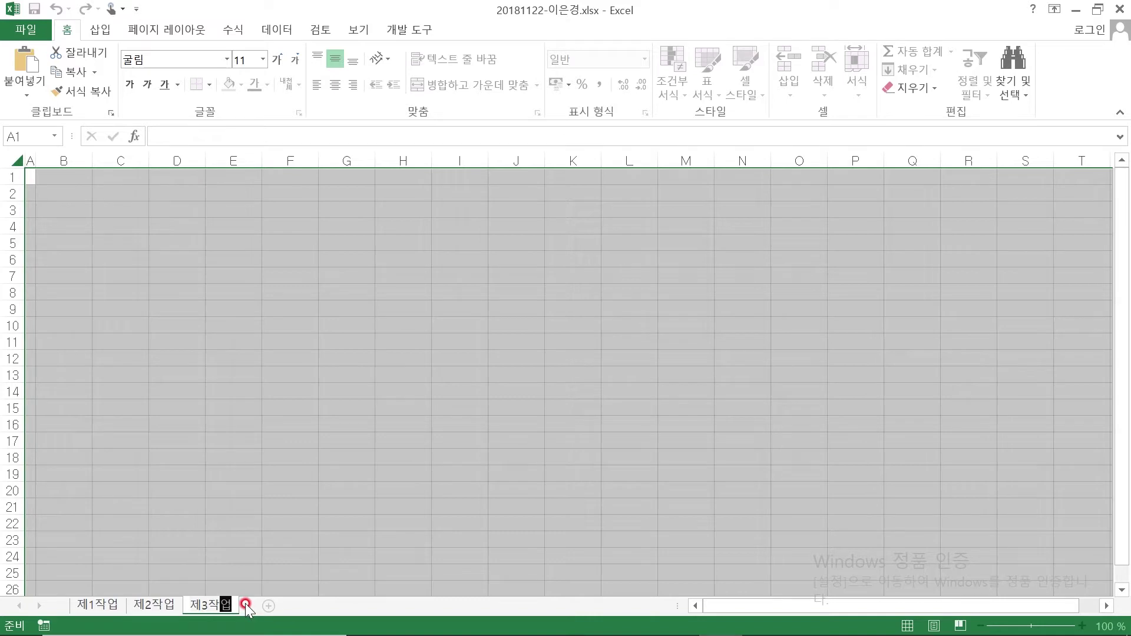
{"action": "left_click", "coordinate": [229, 323]}
{"action": "left_click", "coordinate": [70, 228]}
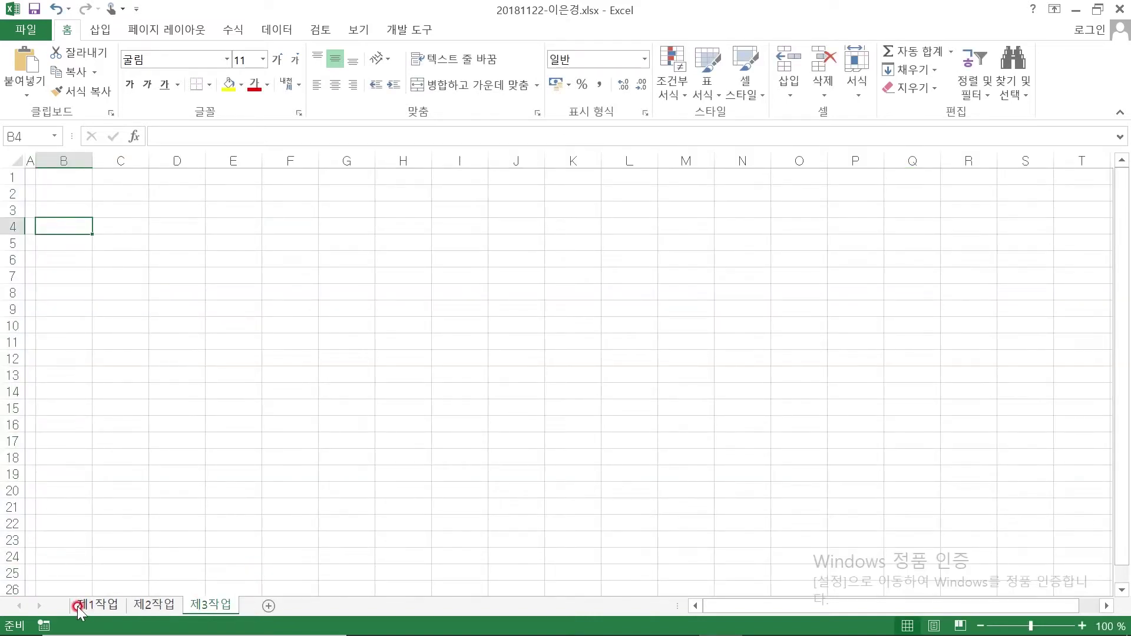
{"action": "left_click", "coordinate": [100, 605]}
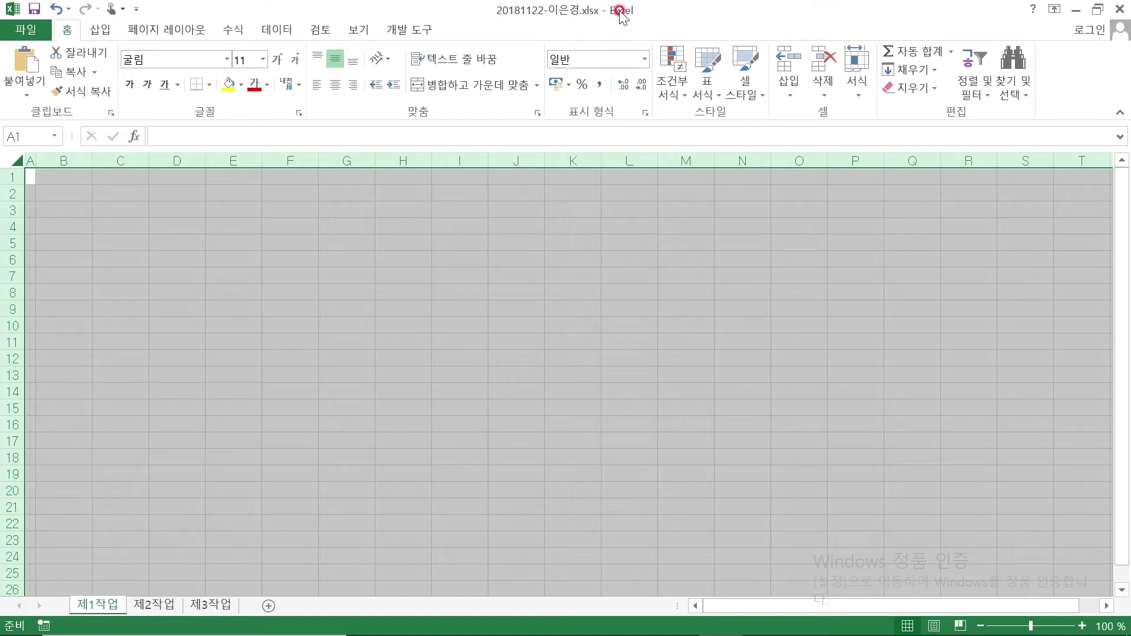
Save the workbook with its renamed sheets
{"action": "left_click", "coordinate": [96, 396]}
{"action": "left_click", "coordinate": [64, 160]}
{"action": "left_click", "coordinate": [65, 220]}
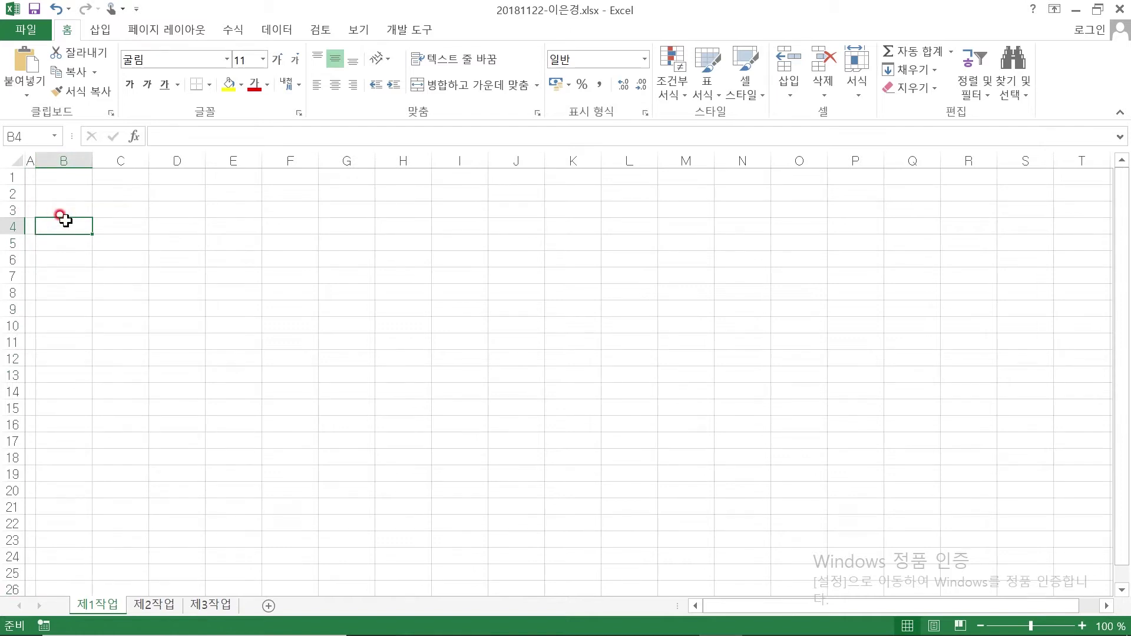
{"action": "left_click", "coordinate": [277, 258]}
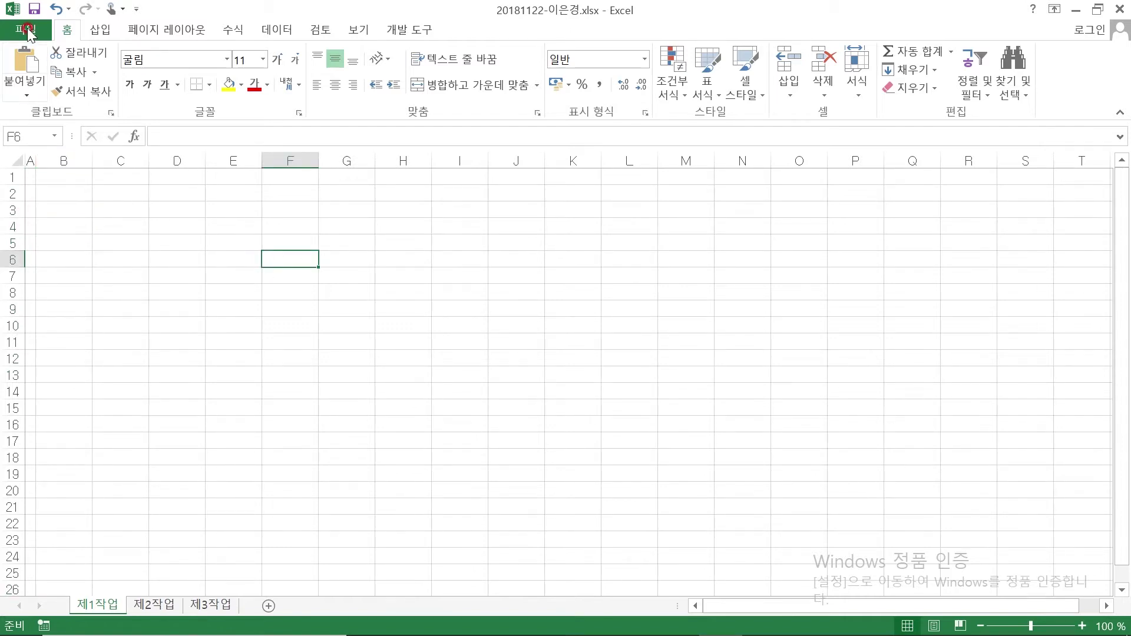
{"action": "left_click", "coordinate": [34, 9]}
Submit the workbook through the exam panel's 답안 전송 and return to the sheet
{"action": "mouse_move", "coordinate": [814, 628]}
{"action": "left_click", "coordinate": [854, 619]}
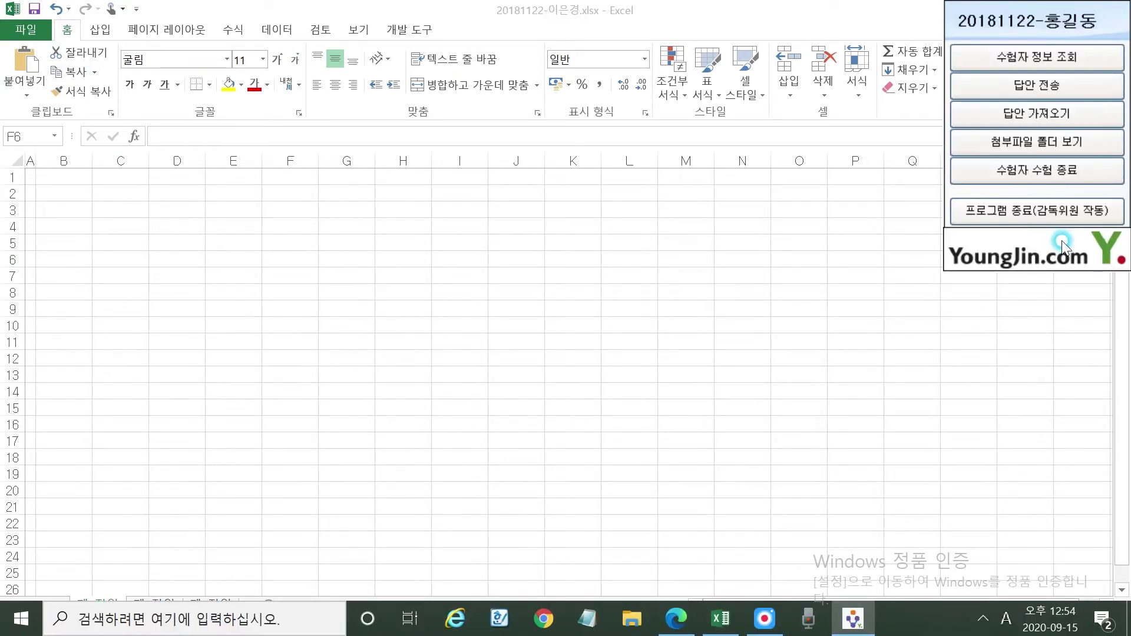
{"action": "left_click", "coordinate": [1037, 85]}
{"action": "left_click", "coordinate": [648, 428]}
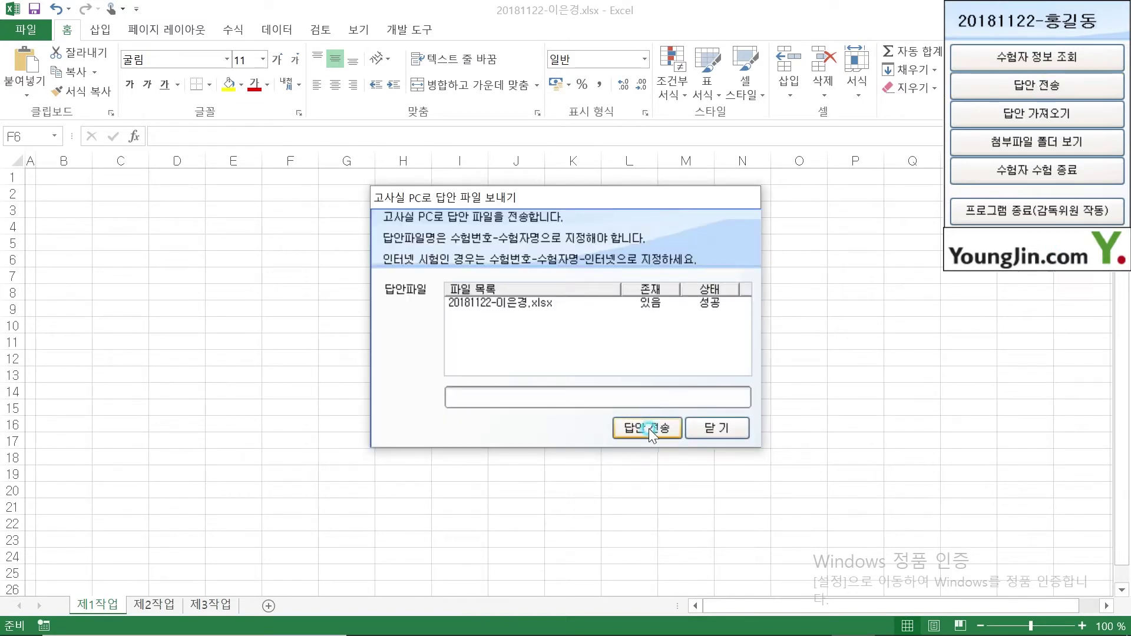
{"action": "left_click", "coordinate": [718, 427]}
{"action": "left_click", "coordinate": [322, 300]}
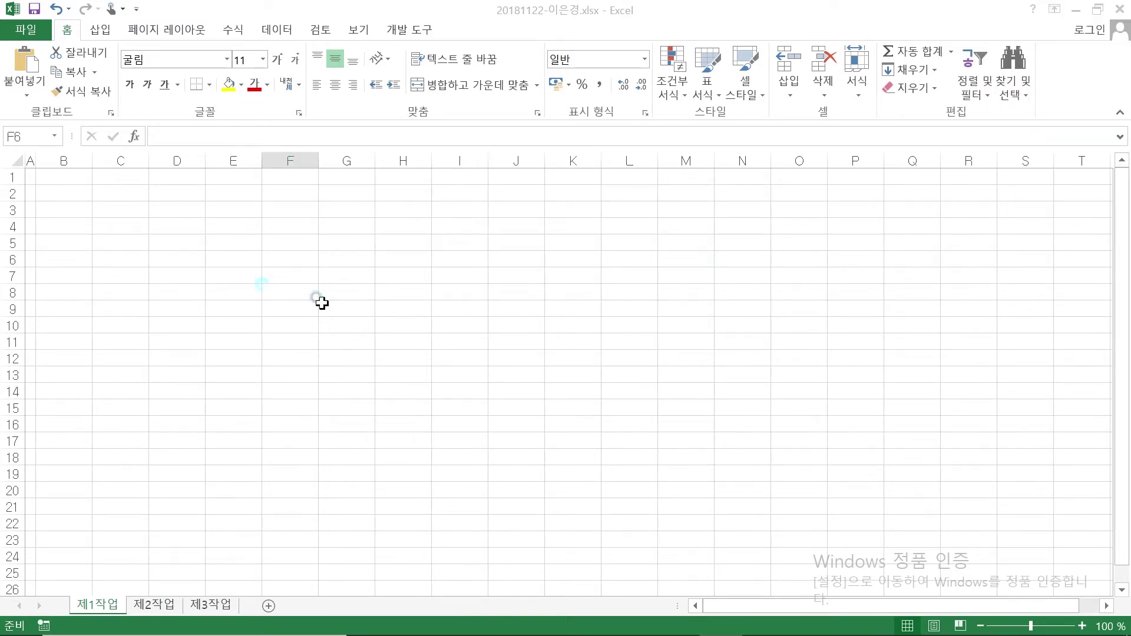
{"action": "left_click", "coordinate": [121, 243]}
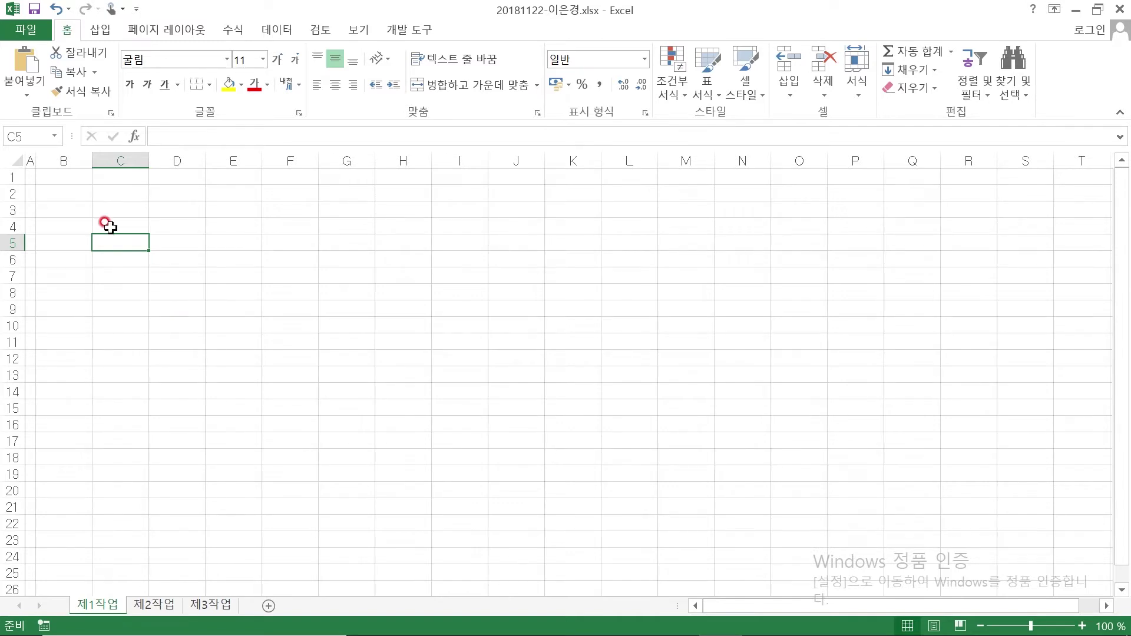
Set rows 1–3 to a 25 pt row height
{"action": "left_click", "coordinate": [52, 227]}
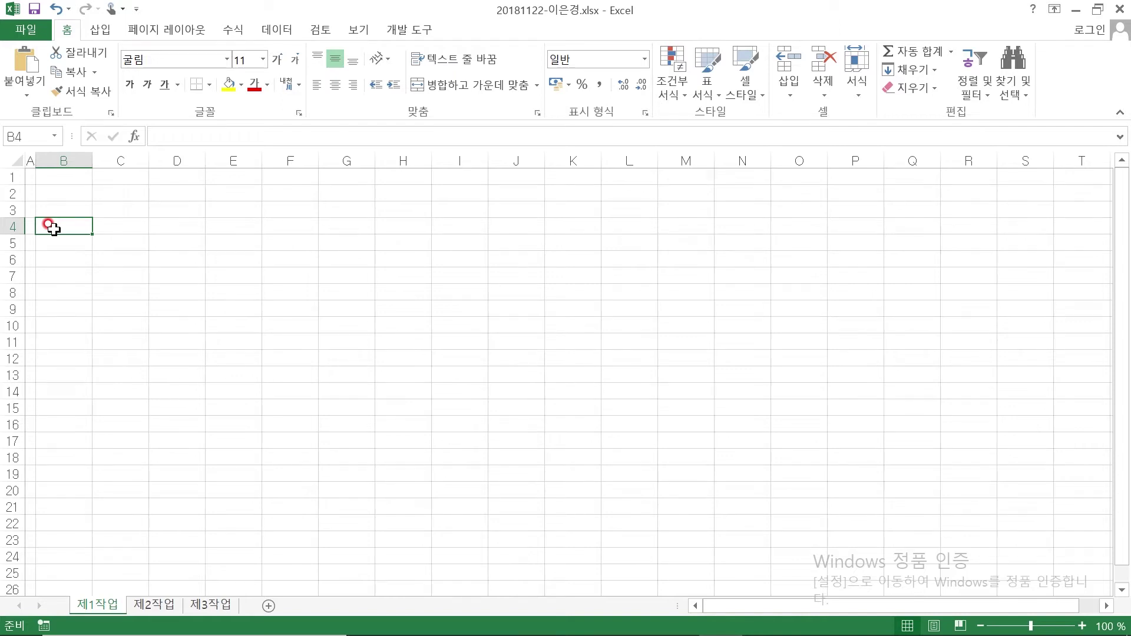
{"action": "left_click_drag", "start_coordinate": [65, 226], "coordinate": [366, 238]}
{"action": "left_click_drag", "start_coordinate": [363, 226], "coordinate": [364, 226]}
{"action": "left_click", "coordinate": [62, 259]}
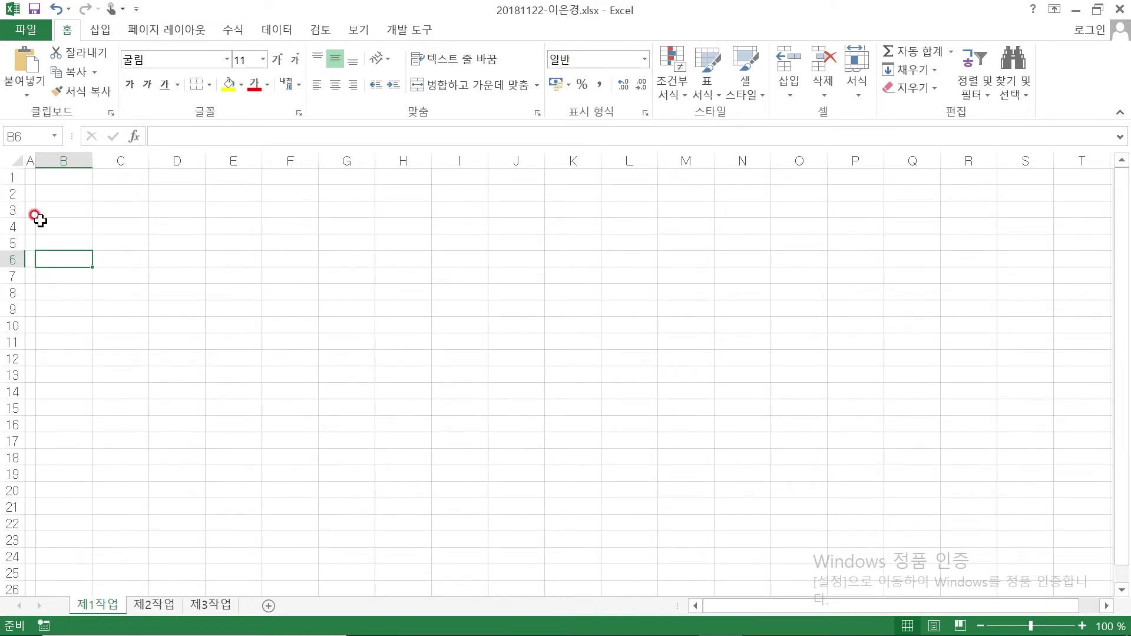
{"action": "left_click_drag", "start_coordinate": [10, 176], "coordinate": [10, 211]}
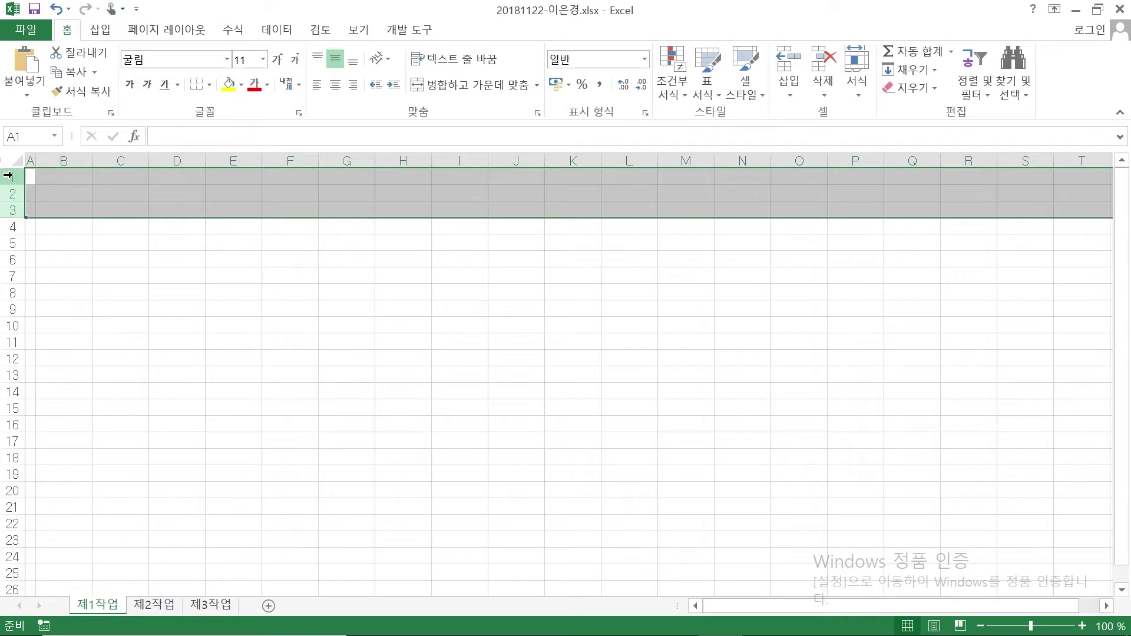
{"action": "right_click", "coordinate": [13, 203]}
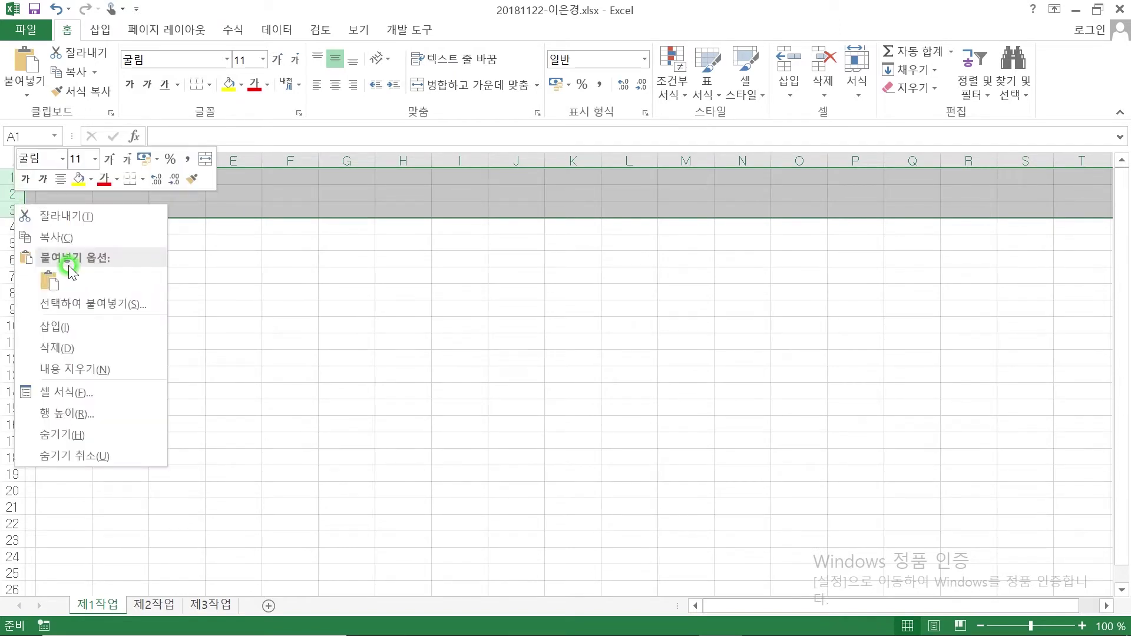
{"action": "left_click", "coordinate": [71, 410]}
{"action": "type", "text": "22"}
{"action": "key", "text": "BackSpace"}
{"action": "type", "text": "5"}
{"action": "key", "text": "Return"}
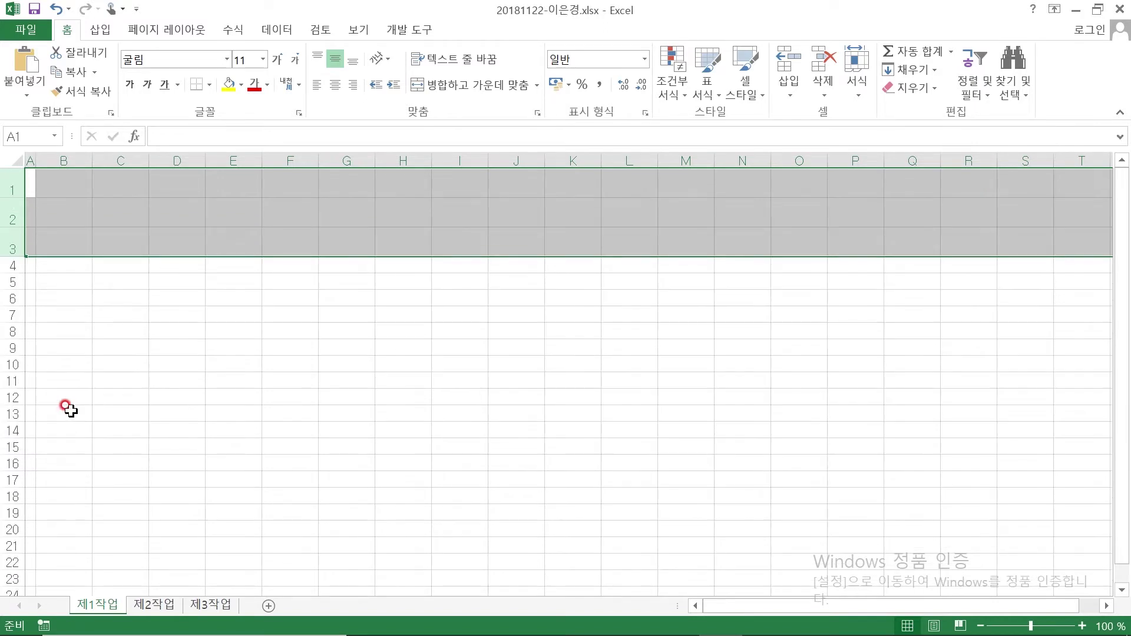
Set row 4 to a 33 pt row height
{"action": "right_click", "coordinate": [12, 264]}
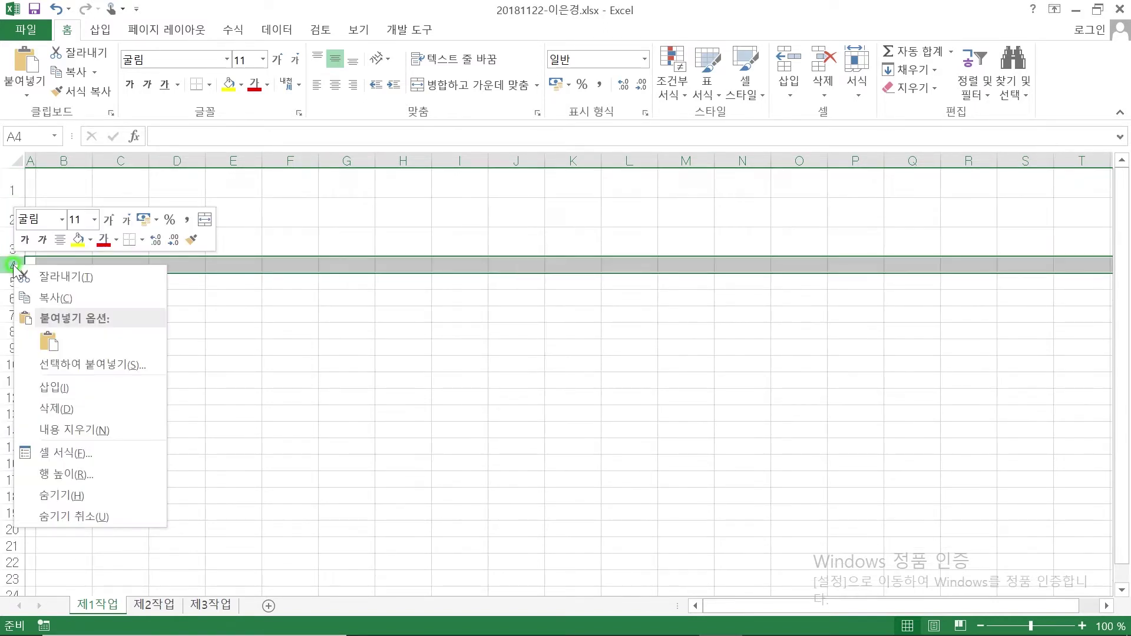
{"action": "left_click", "coordinate": [68, 474]}
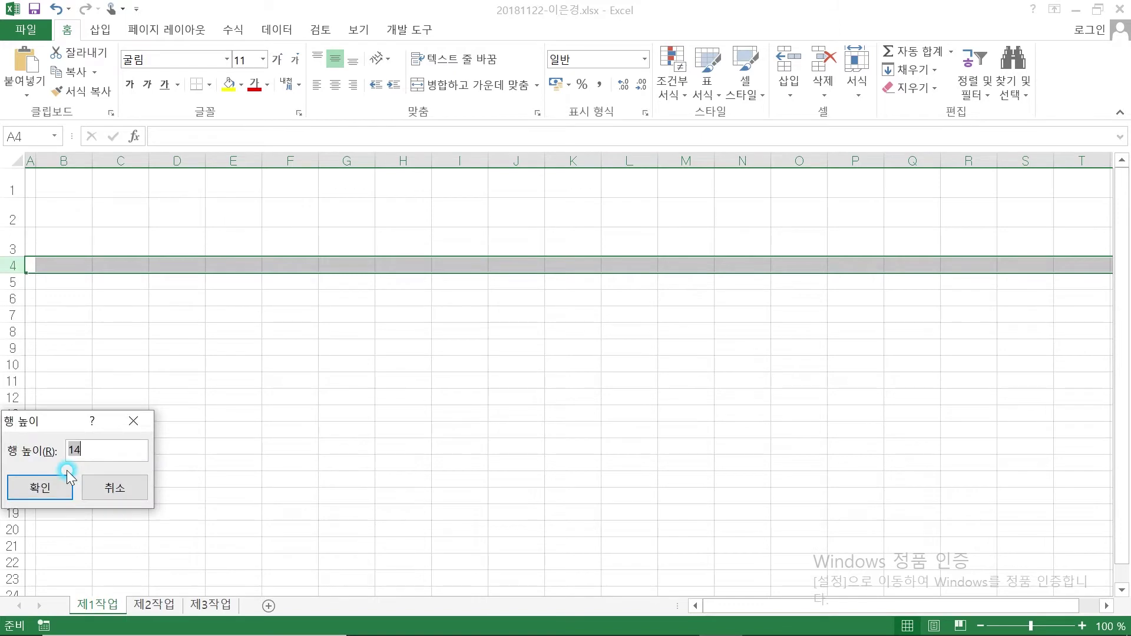
{"action": "type", "text": "33"}
{"action": "key", "text": "Return"}
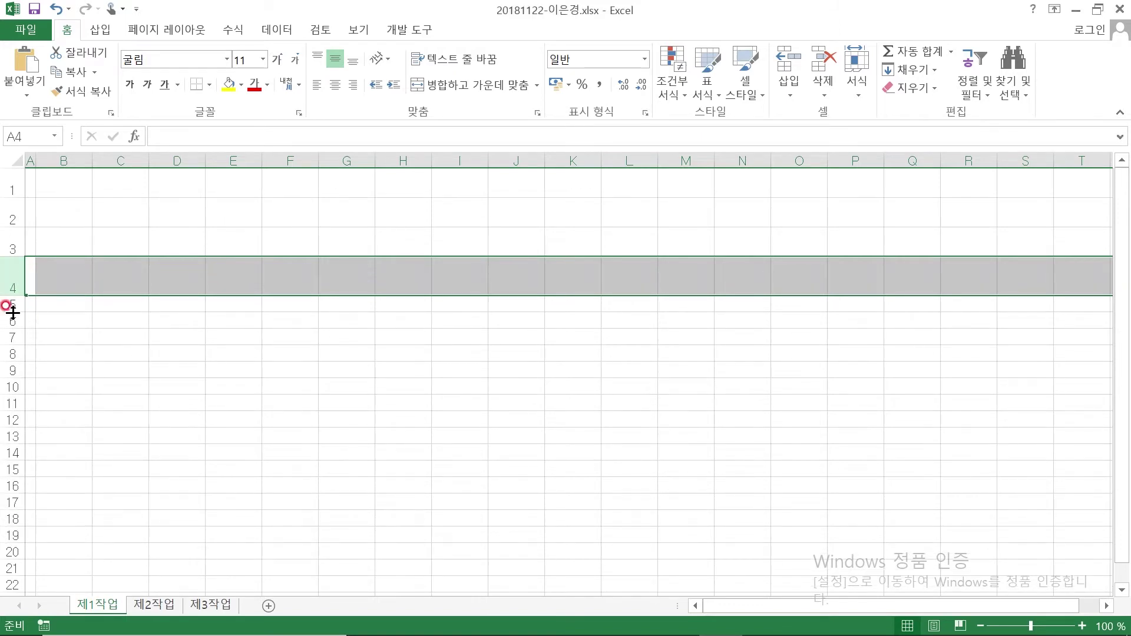
Set rows 5–14 to a 22 pt row height and check all three row groups
{"action": "left_click_drag", "start_coordinate": [5, 303], "coordinate": [10, 453]}
{"action": "right_click", "coordinate": [12, 435]}
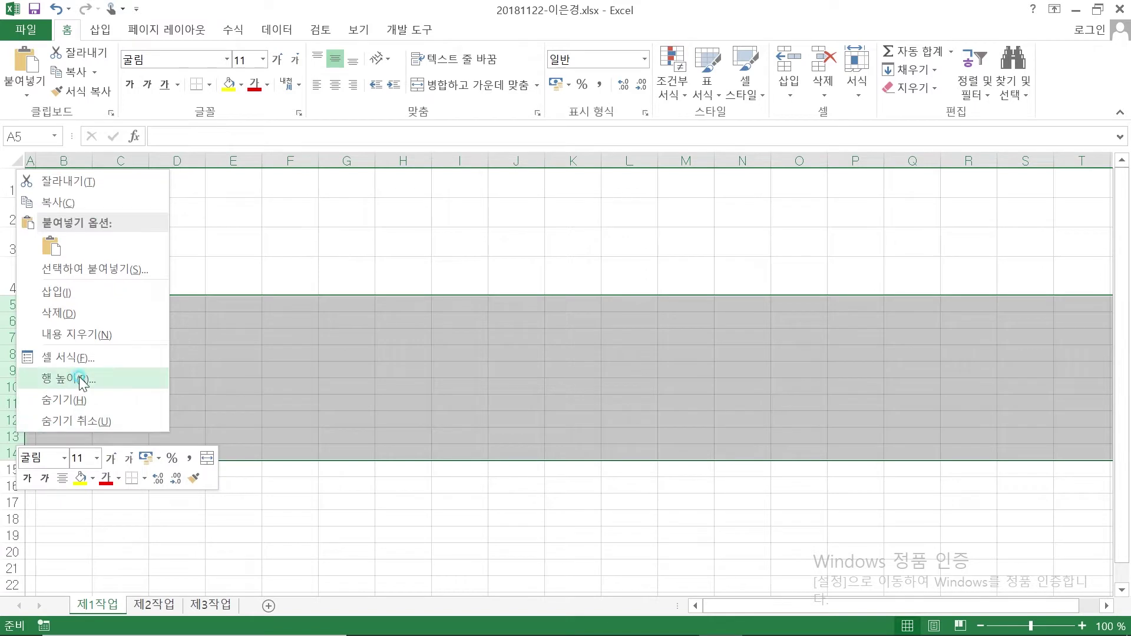
{"action": "left_click", "coordinate": [79, 377]}
{"action": "type", "text": "22"}
{"action": "key", "text": "Return"}
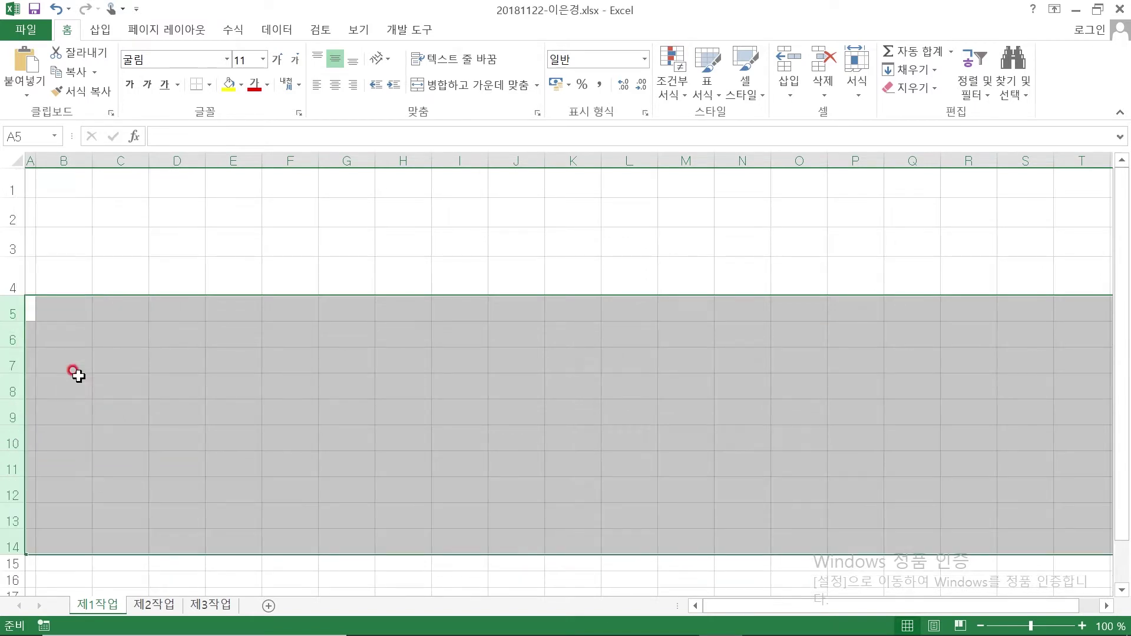
{"action": "left_click_drag", "start_coordinate": [12, 183], "coordinate": [14, 230]}
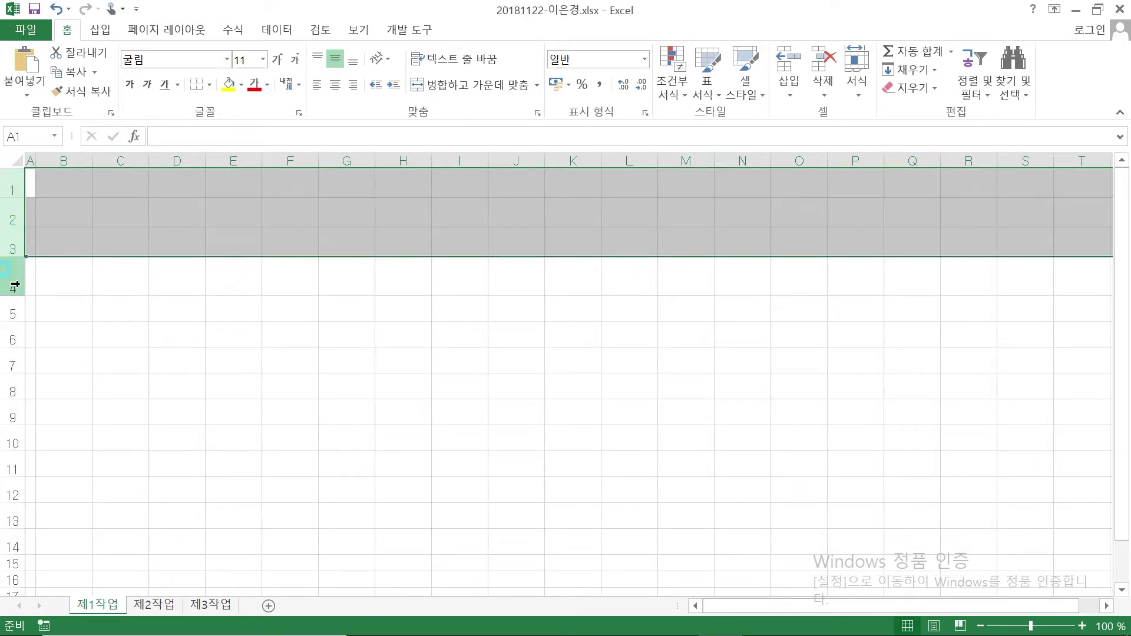
{"action": "left_click", "coordinate": [14, 280]}
{"action": "left_click_drag", "start_coordinate": [11, 313], "coordinate": [11, 535]}
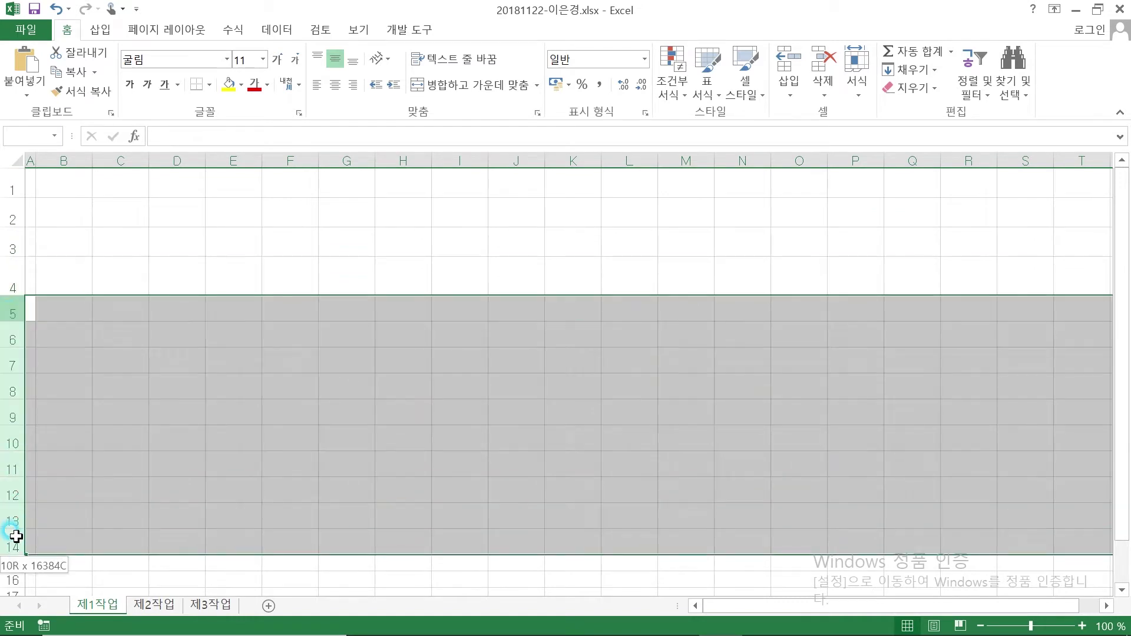
{"action": "left_click", "coordinate": [125, 220]}
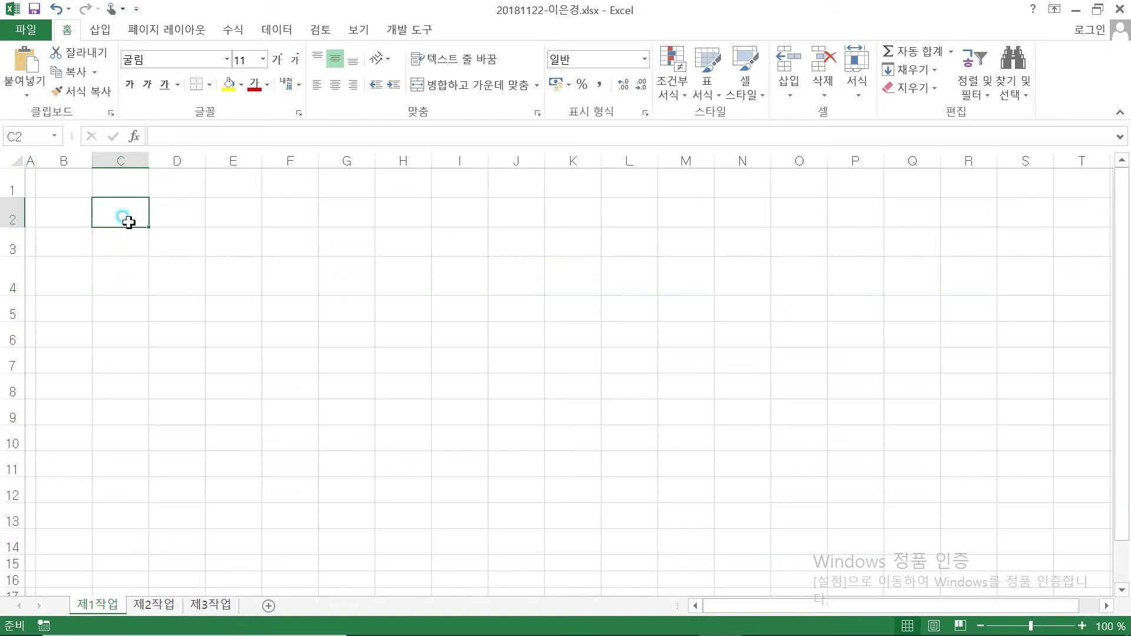
Enter headers 식물ID, 식물명, 분류, 판매상점 and 단가 in B4:F4
{"action": "scroll", "coordinate": [184, 379], "scroll_direction": "down", "scroll_amount": 3}
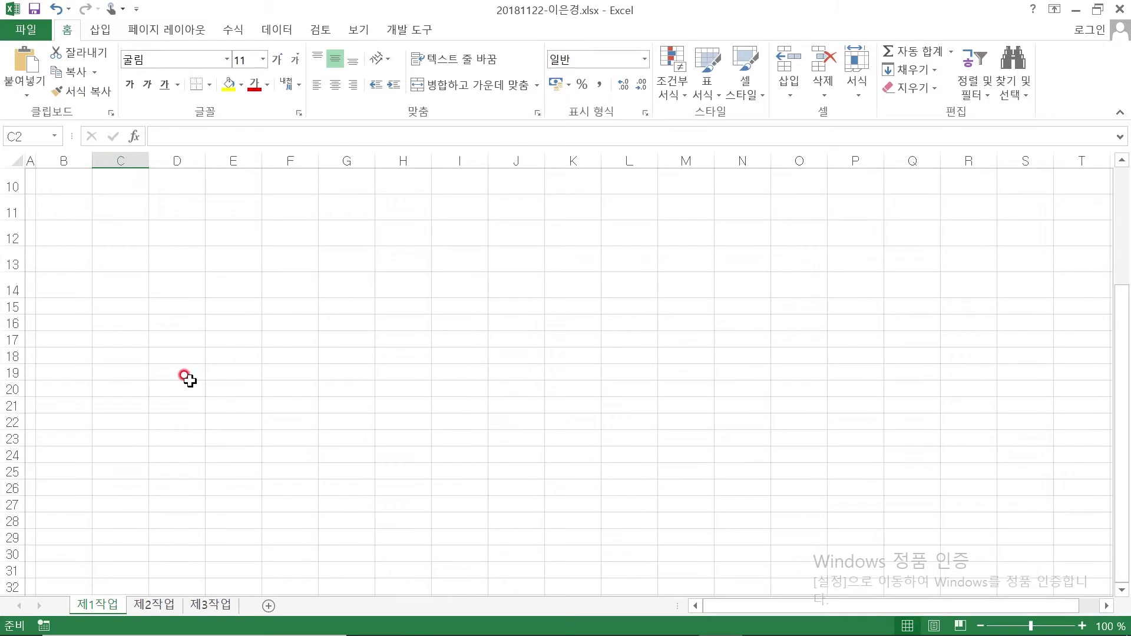
{"action": "scroll", "coordinate": [188, 381], "scroll_direction": "up", "scroll_amount": 3}
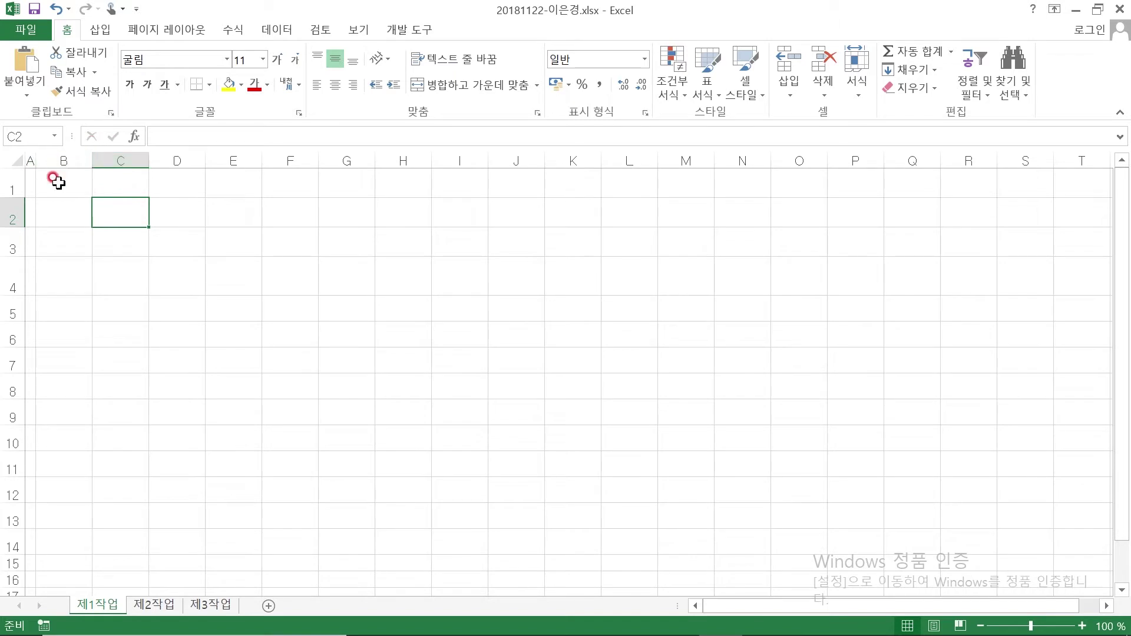
{"action": "left_click", "coordinate": [59, 282]}
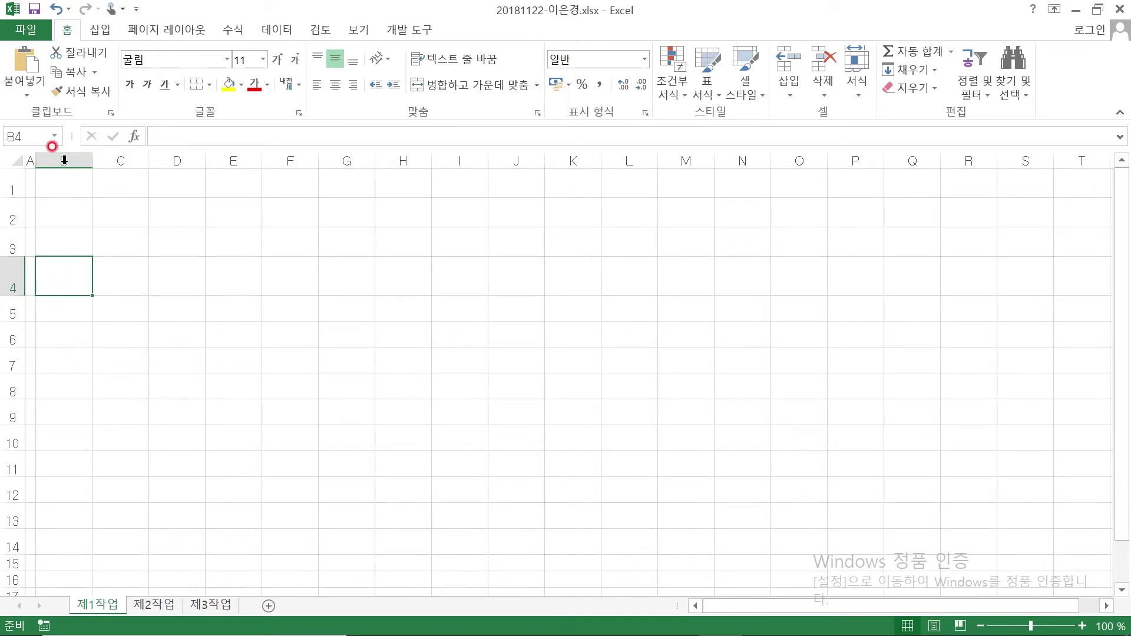
{"action": "left_click", "coordinate": [57, 277]}
{"action": "key", "text": "Down"}
{"action": "key", "text": "Down"}
{"action": "key", "text": "Down"}
{"action": "key", "text": "Down"}
{"action": "key", "text": "Down"}
{"action": "key", "text": "Down"}
{"action": "key", "text": "Down"}
{"action": "left_click", "coordinate": [58, 277]}
{"action": "left_click", "coordinate": [57, 277]}
{"action": "left_click_drag", "start_coordinate": [57, 277], "coordinate": [517, 286]}
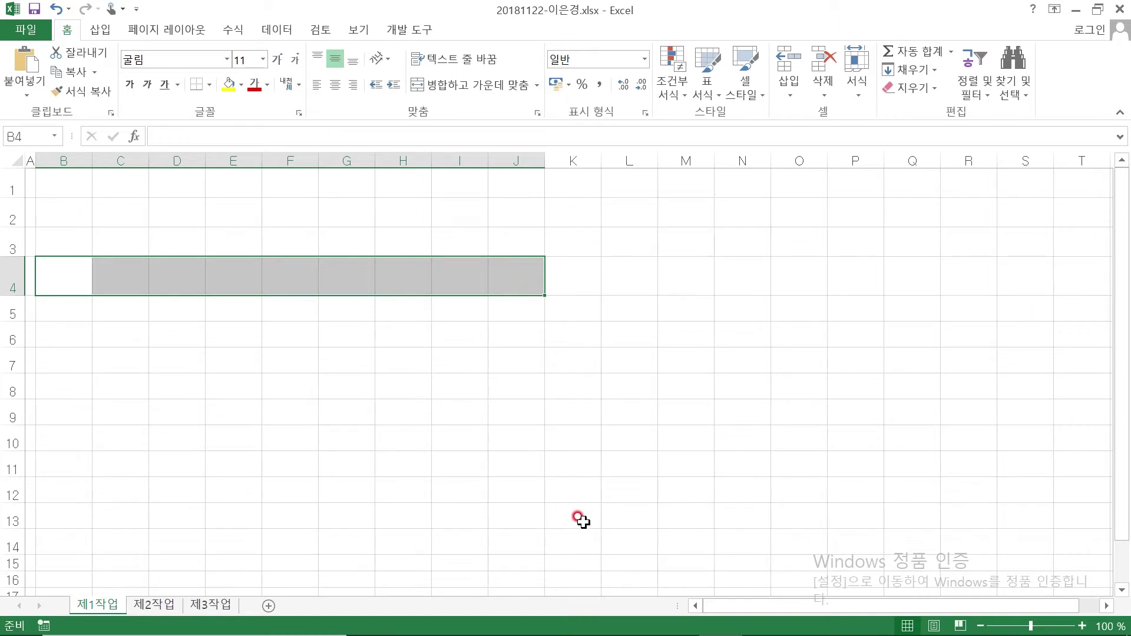
{"action": "type", "text": "식물"}
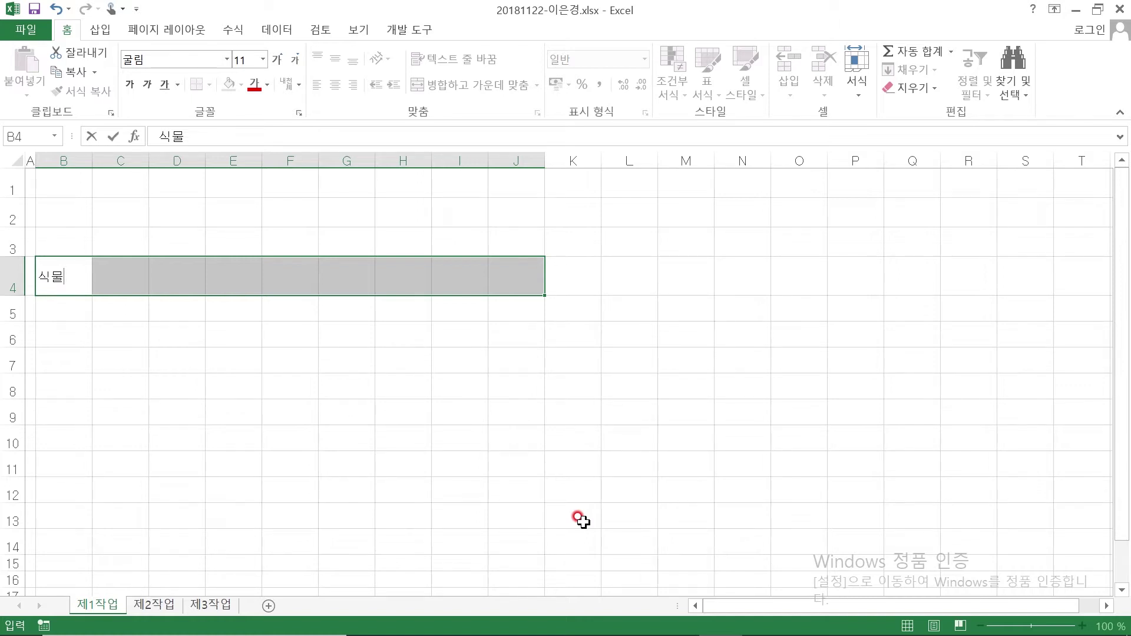
{"action": "type", "text": "ID"}
{"action": "key", "text": "Tab"}
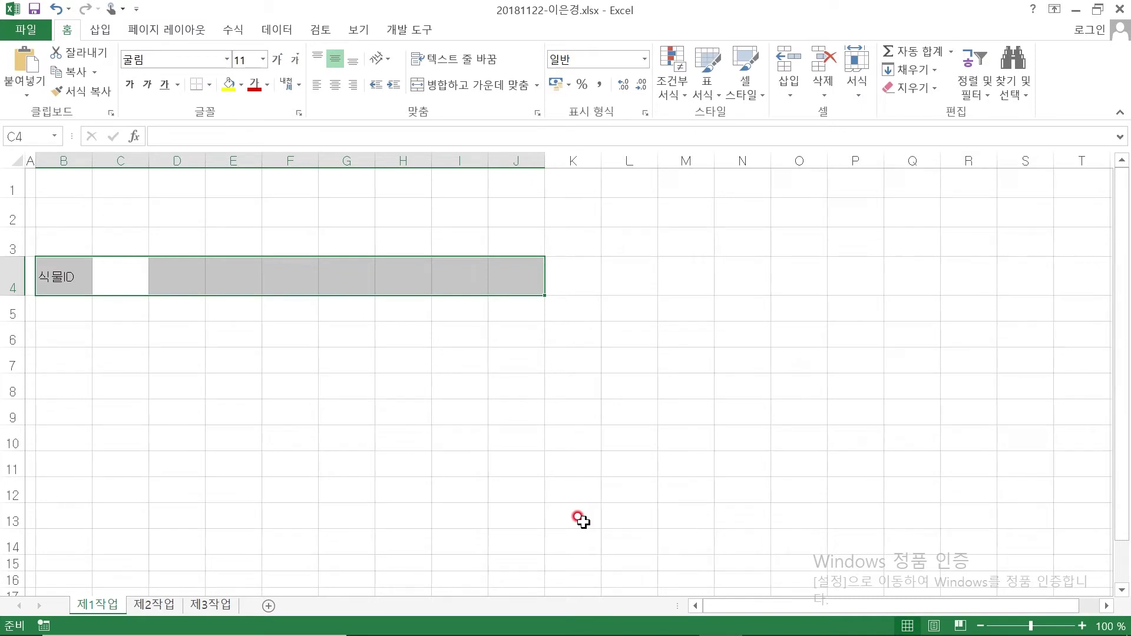
{"action": "type", "text": "식물명"}
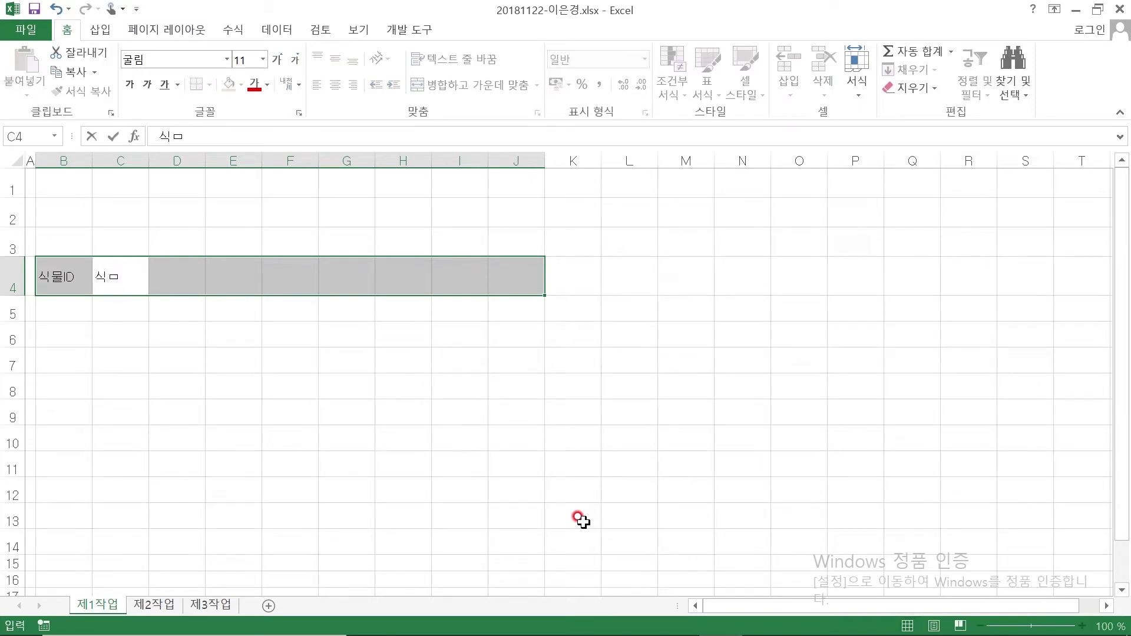
{"action": "key", "text": "Tab"}
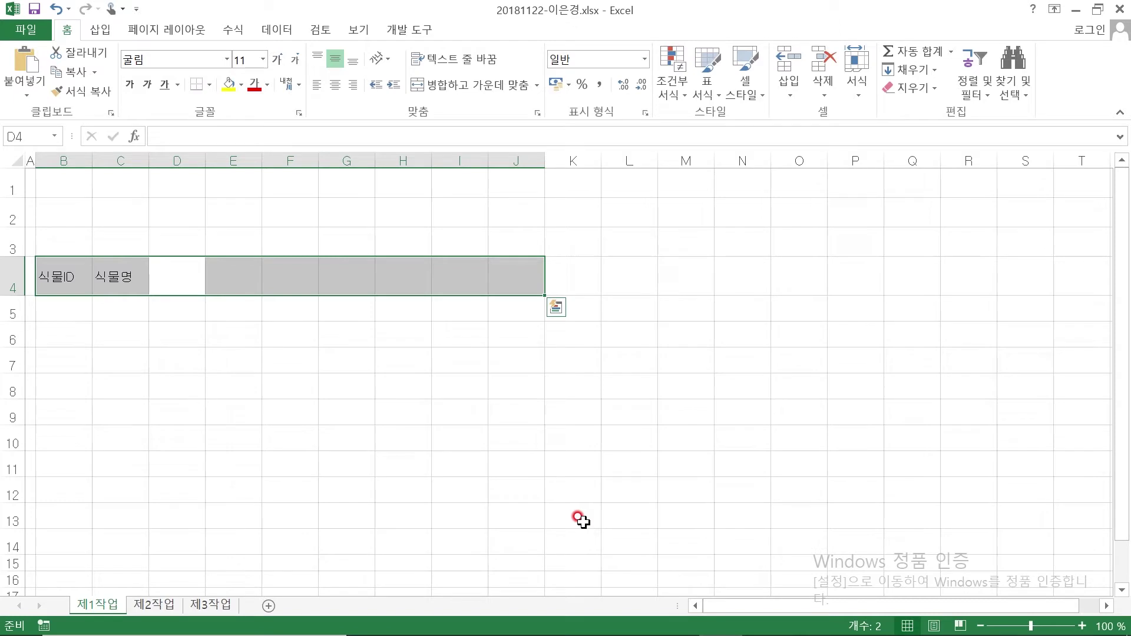
{"action": "type", "text": "분류"}
{"action": "key", "text": "Tab"}
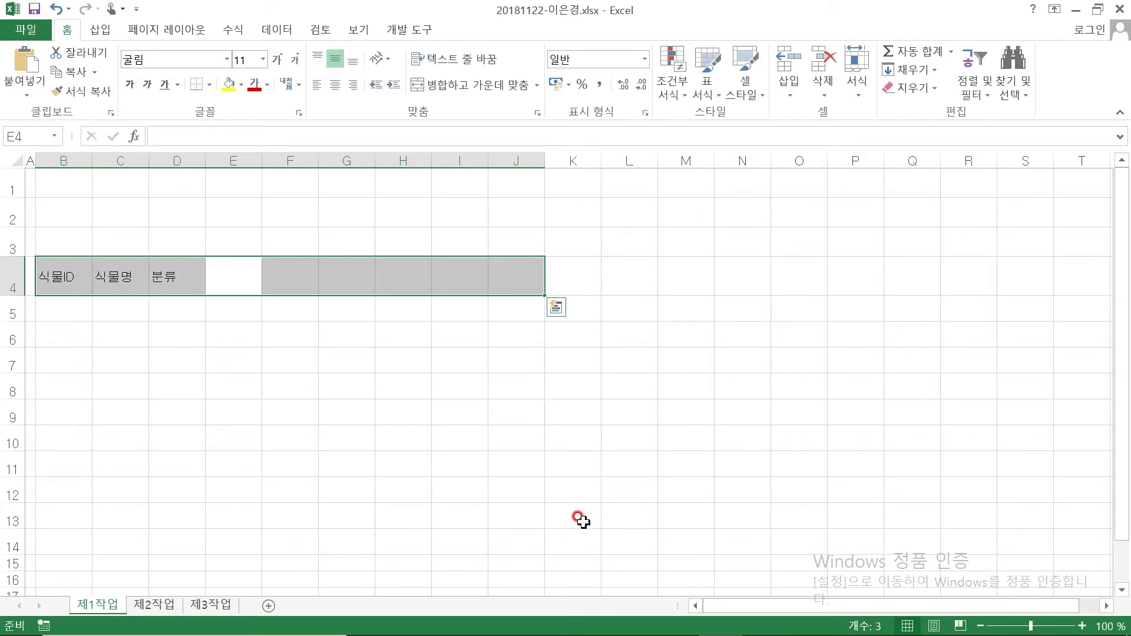
{"action": "type", "text": "판매상ㅈㅁ"}
{"action": "key", "text": "BackSpace"}
{"action": "key", "text": "BackSpace"}
{"action": "type", "text": "점"}
{"action": "key", "text": "Tab"}
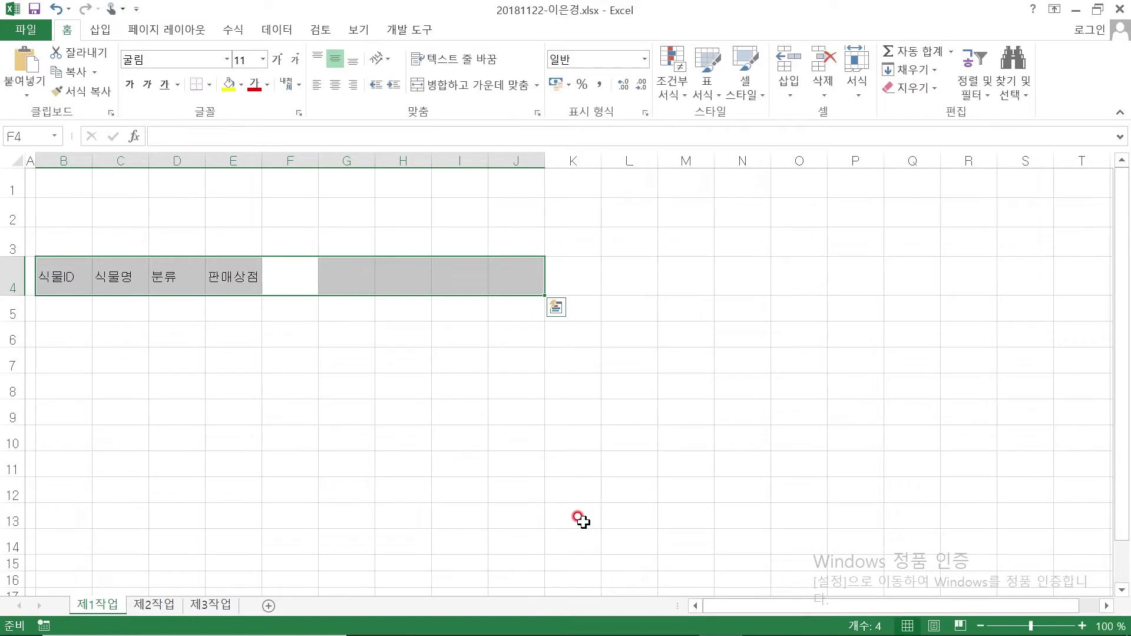
{"action": "type", "text": "단가"}
{"action": "key", "text": "Tab"}
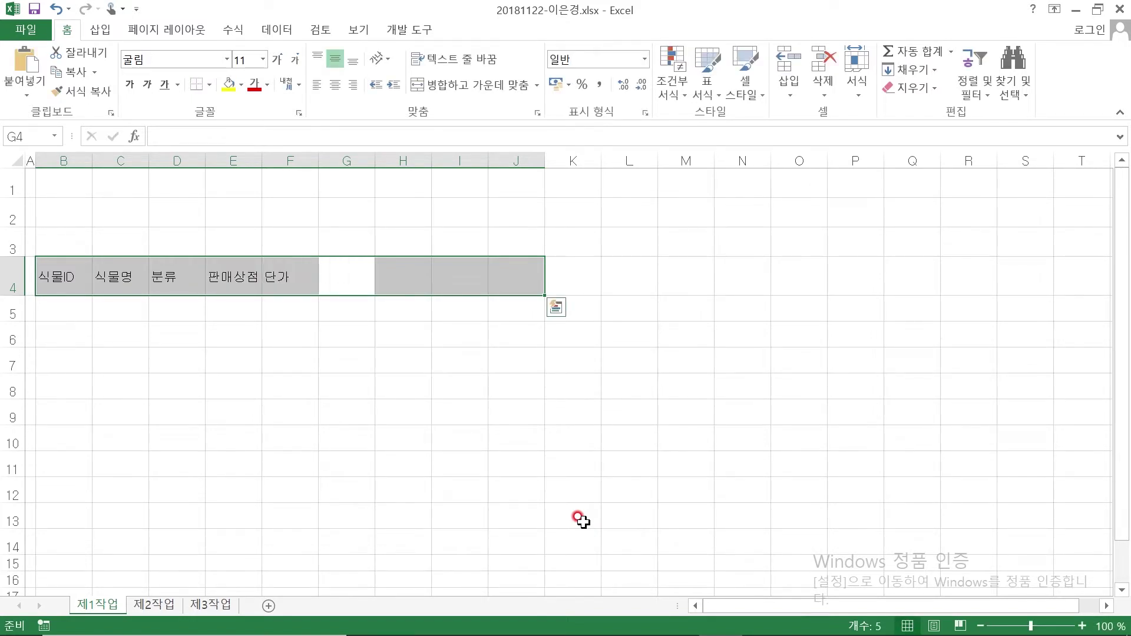
Enter two-line headers 판매수량(단위:개) and 재고수량(단위:개), then 할인가격 and 판매순위 in G4:J4
{"action": "type", "text": "판매수량"}
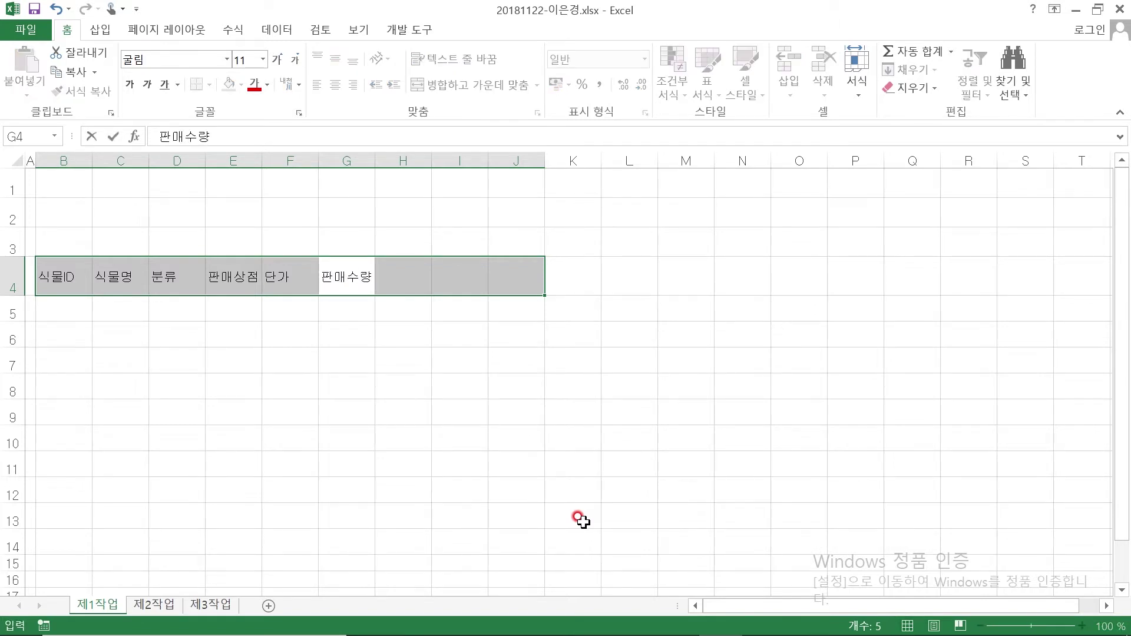
{"action": "key", "text": "alt+Return"}
{"action": "type", "text": "(단위:개)"}
{"action": "key", "text": "Return"}
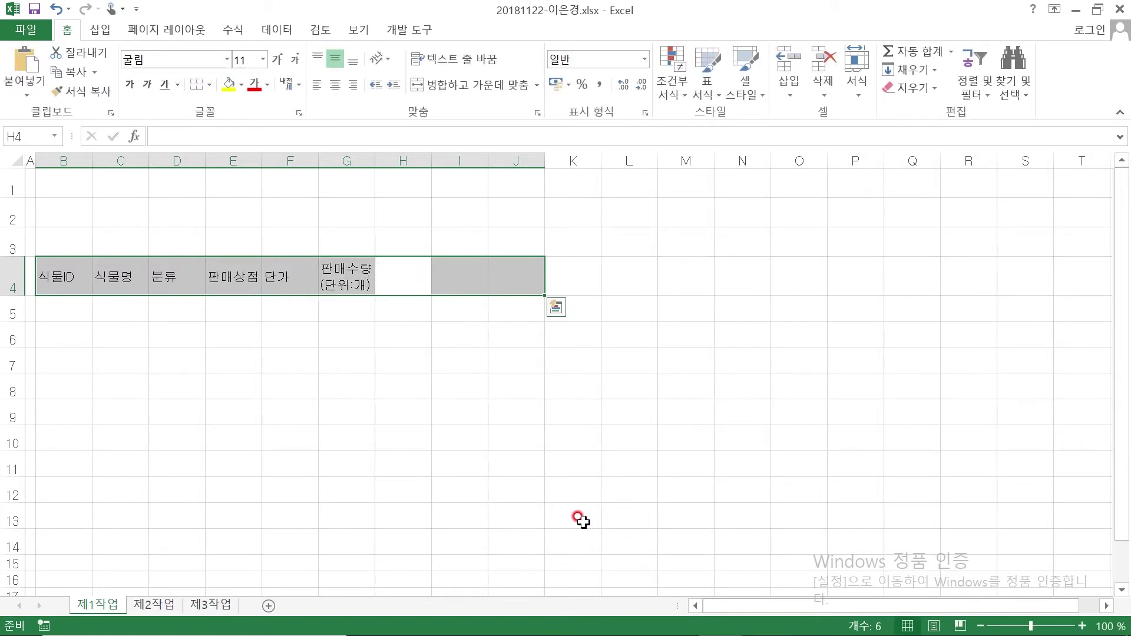
{"action": "type", "text": "재고수량"}
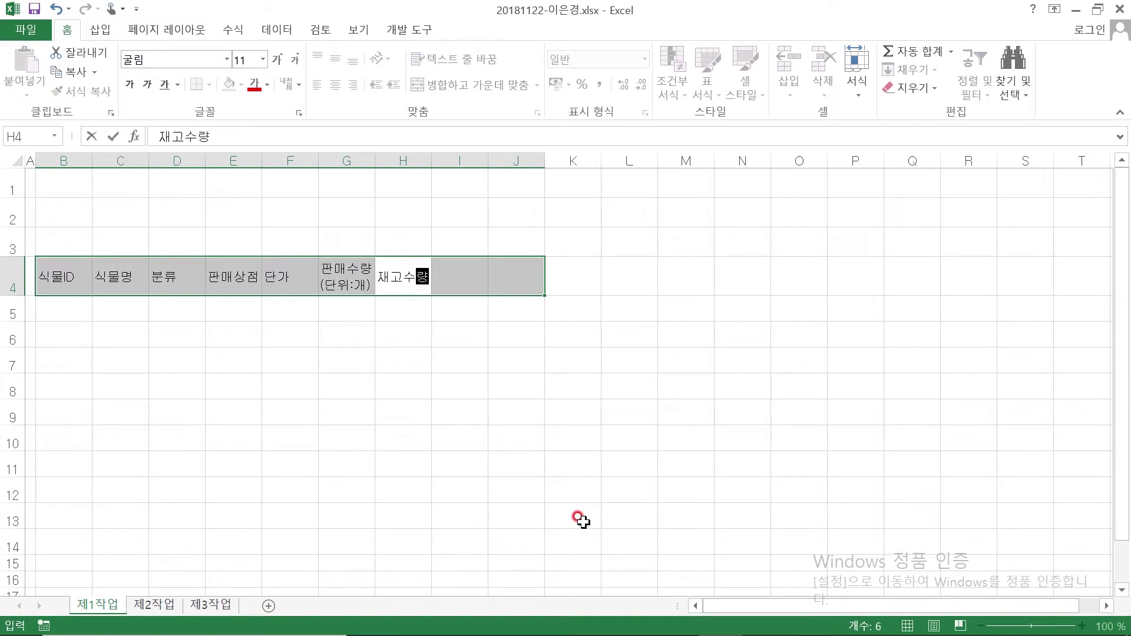
{"action": "key", "text": "alt+Return"}
{"action": "type", "text": "(단"}
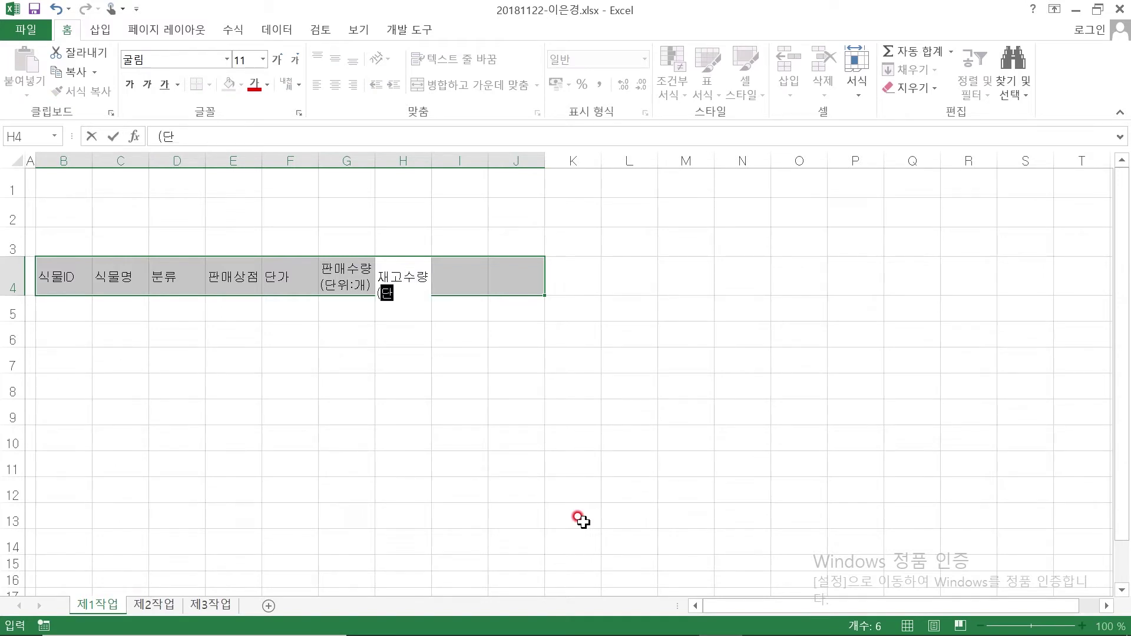
{"action": "type", "text": "위:개)"}
{"action": "key", "text": "Return"}
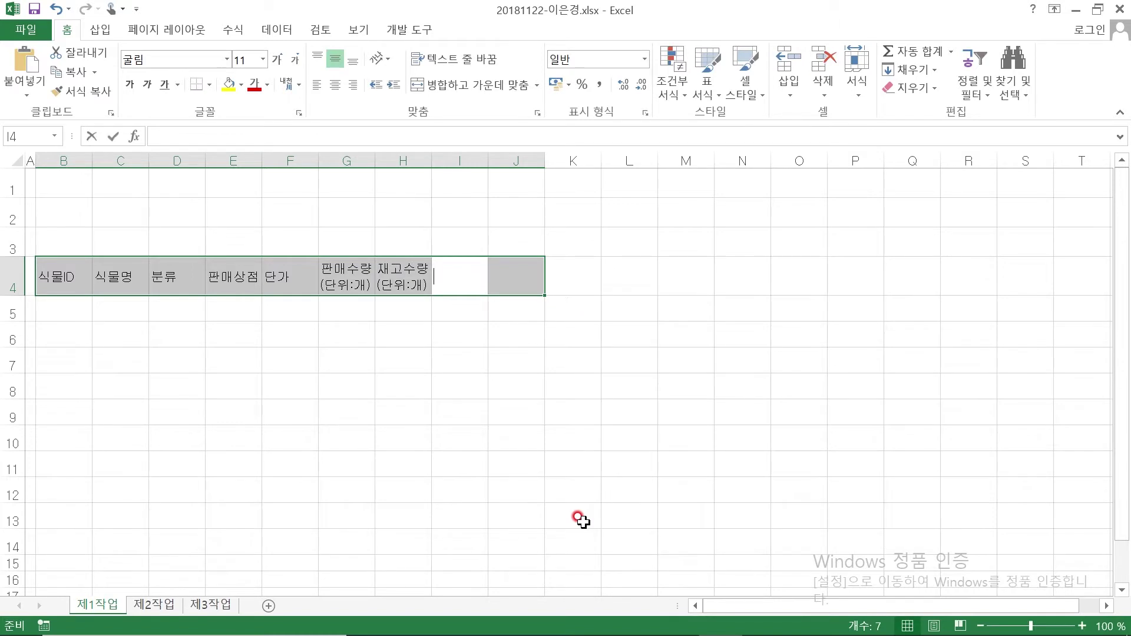
{"action": "type", "text": "할인각격"}
{"action": "key", "text": "Return"}
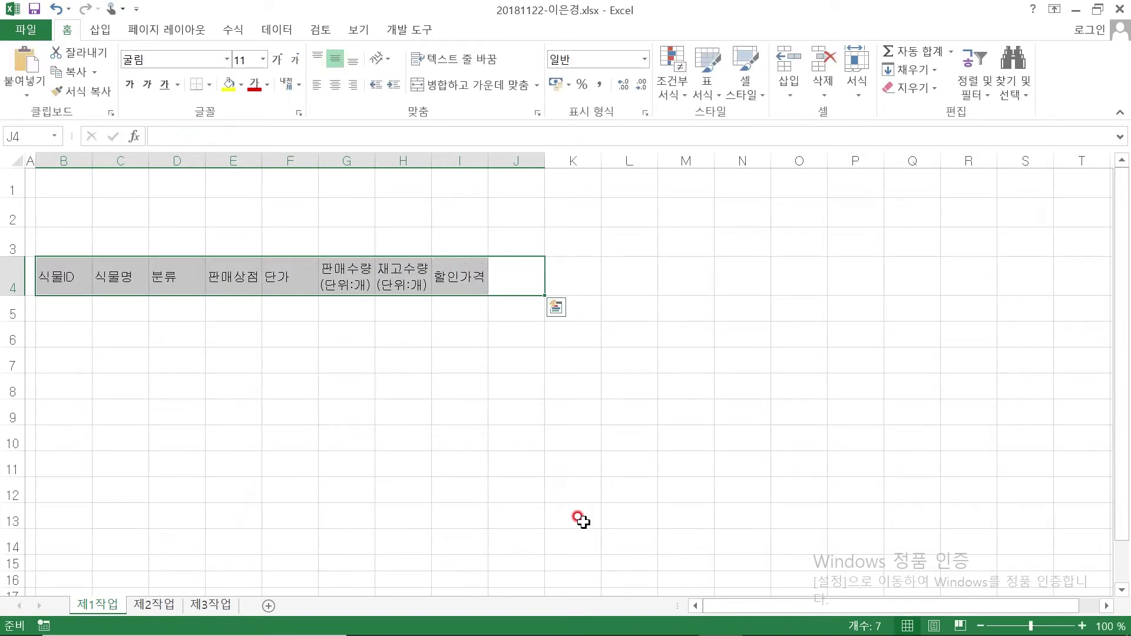
{"action": "type", "text": "판매순위"}
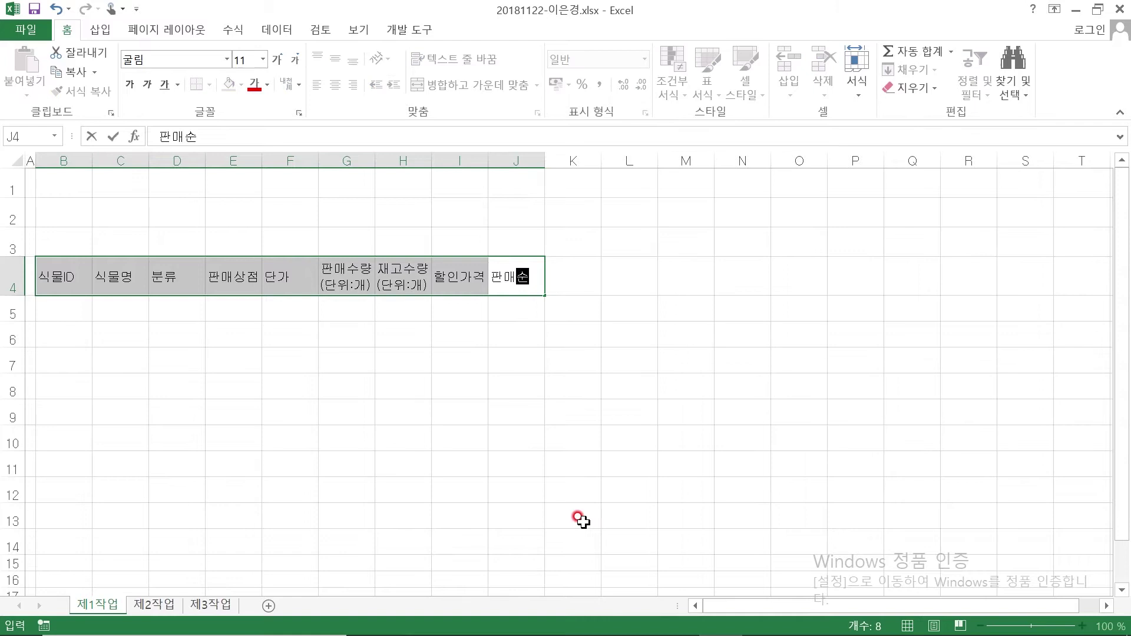
{"action": "key", "text": "Return"}
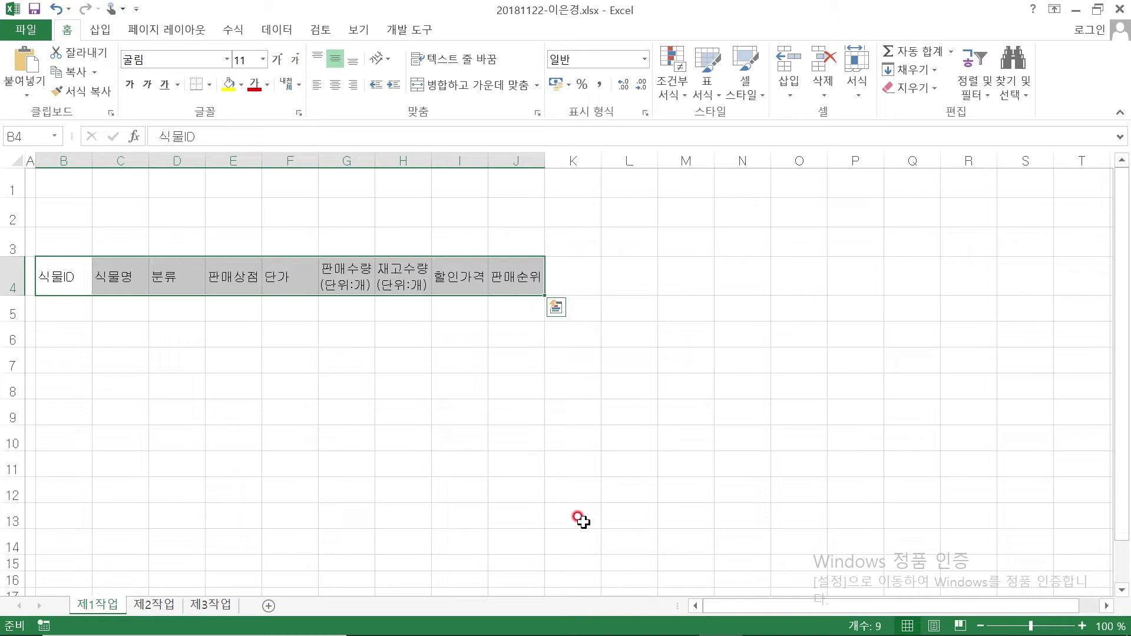
Enter plant IDs S3421, B3431 and F2312 in B5:B7
{"action": "left_click", "coordinate": [138, 336]}
{"action": "left_click", "coordinate": [60, 307]}
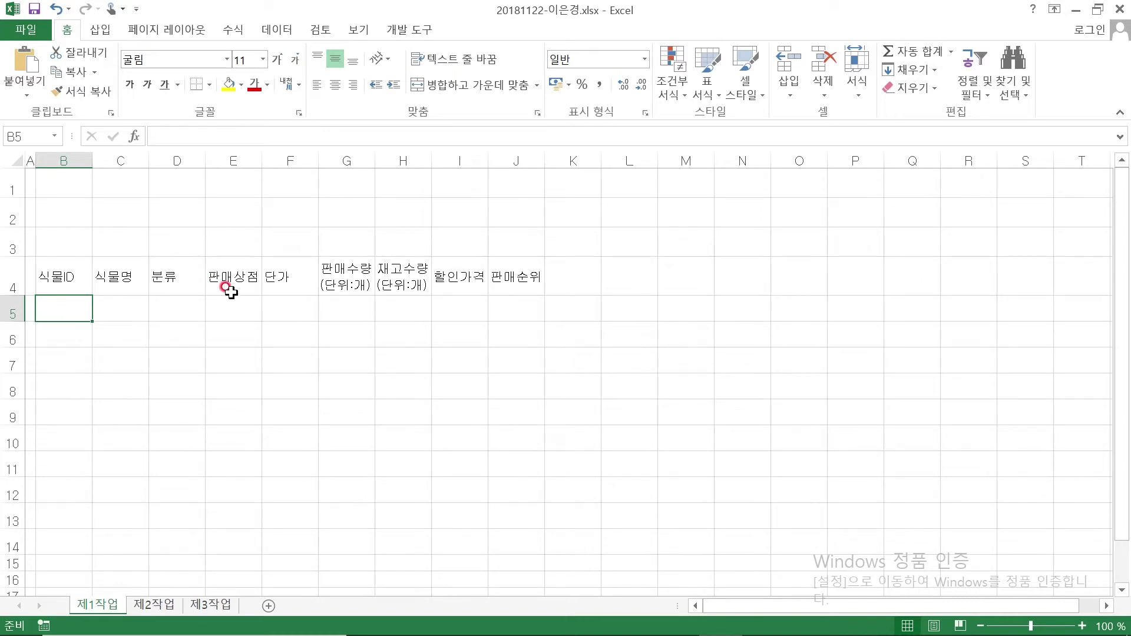
{"action": "type", "text": "S3421"}
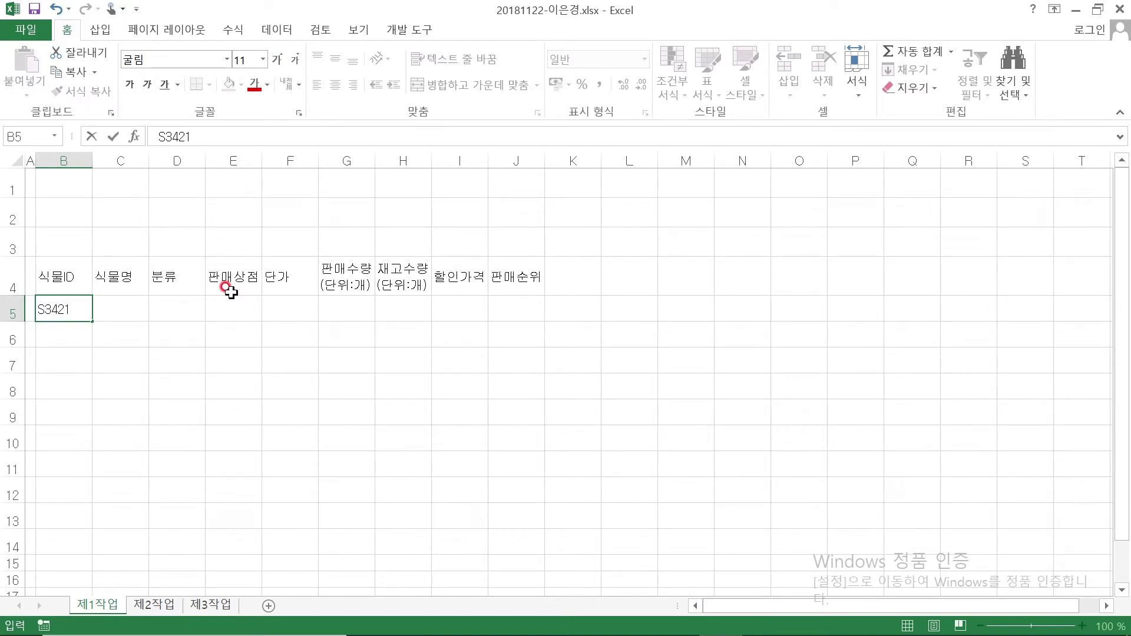
{"action": "key", "text": "Return"}
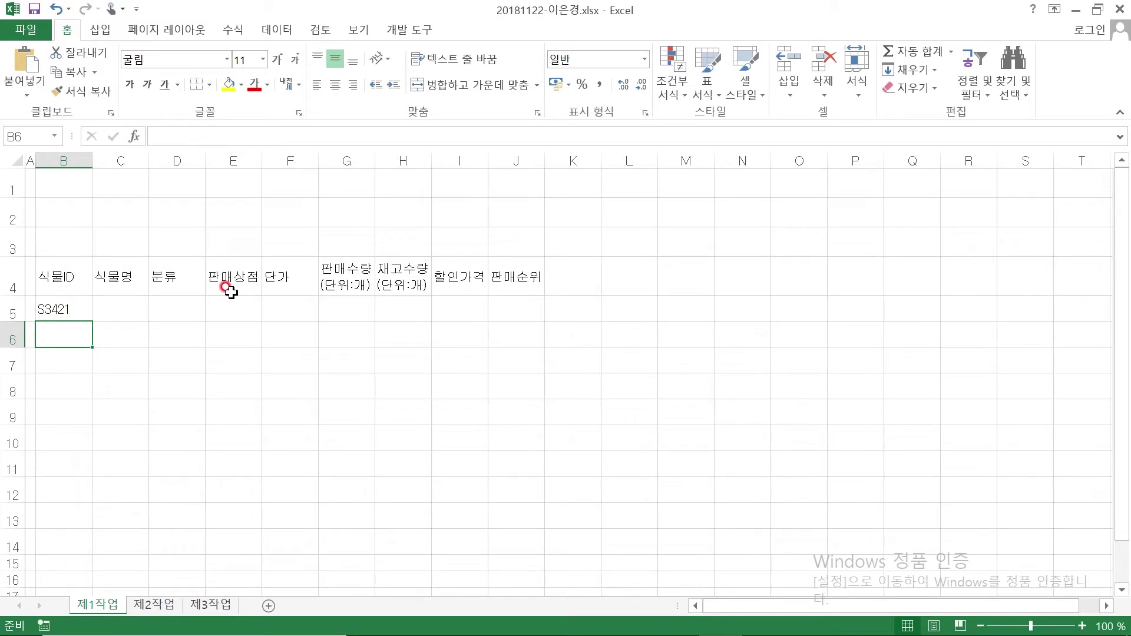
{"action": "type", "text": "B3"}
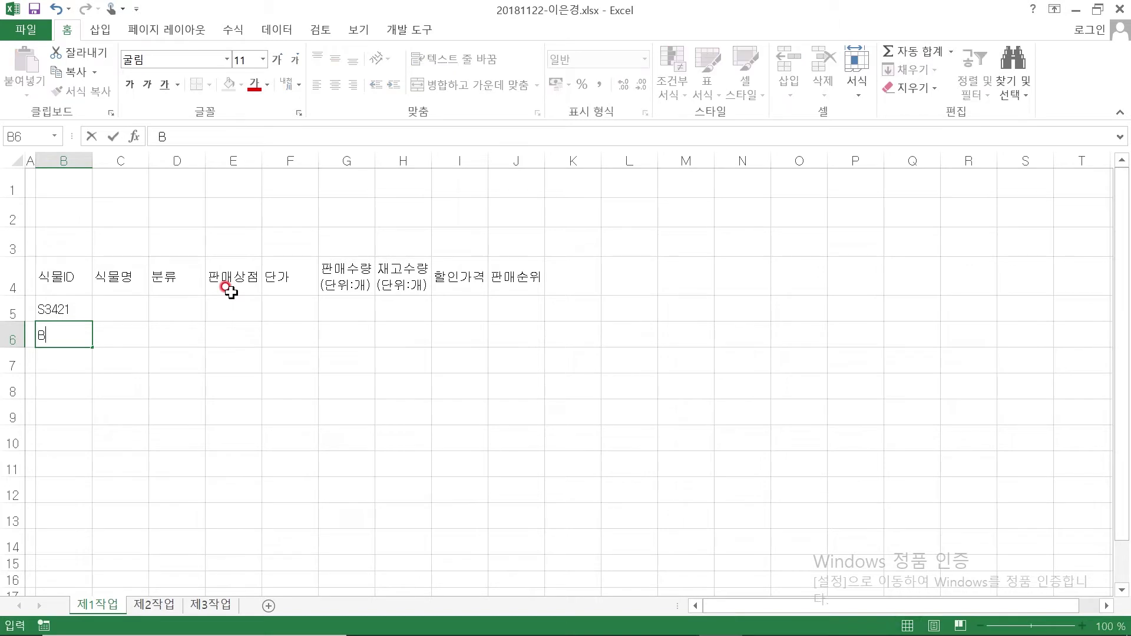
{"action": "key", "text": "Return"}
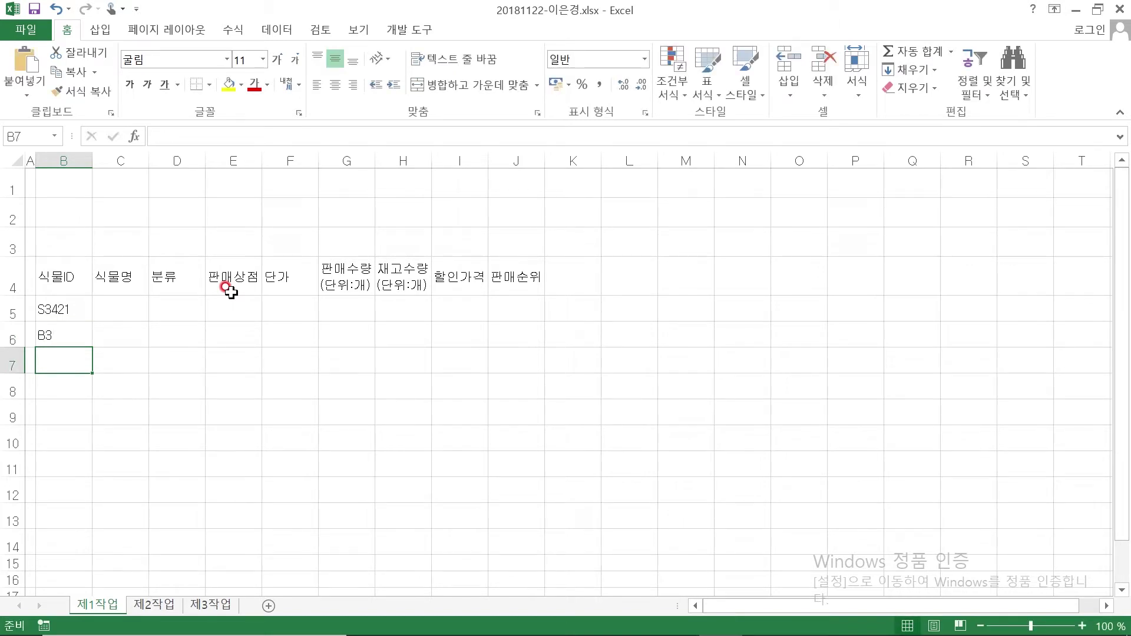
{"action": "key", "text": "Up"}
{"action": "type", "text": "B3431"}
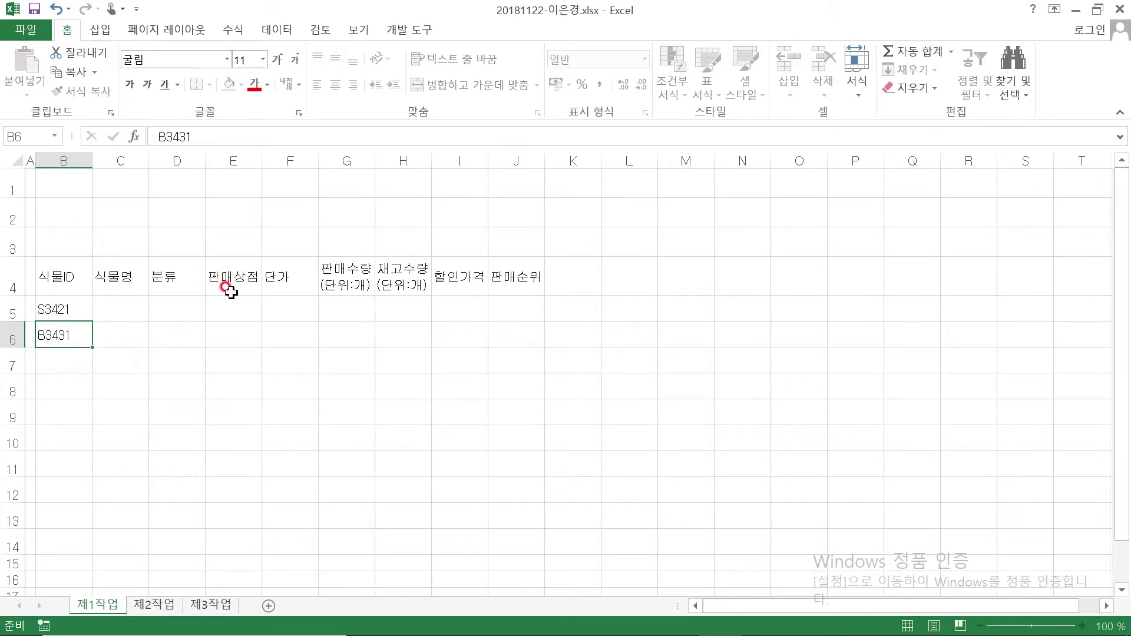
{"action": "key", "text": "Return"}
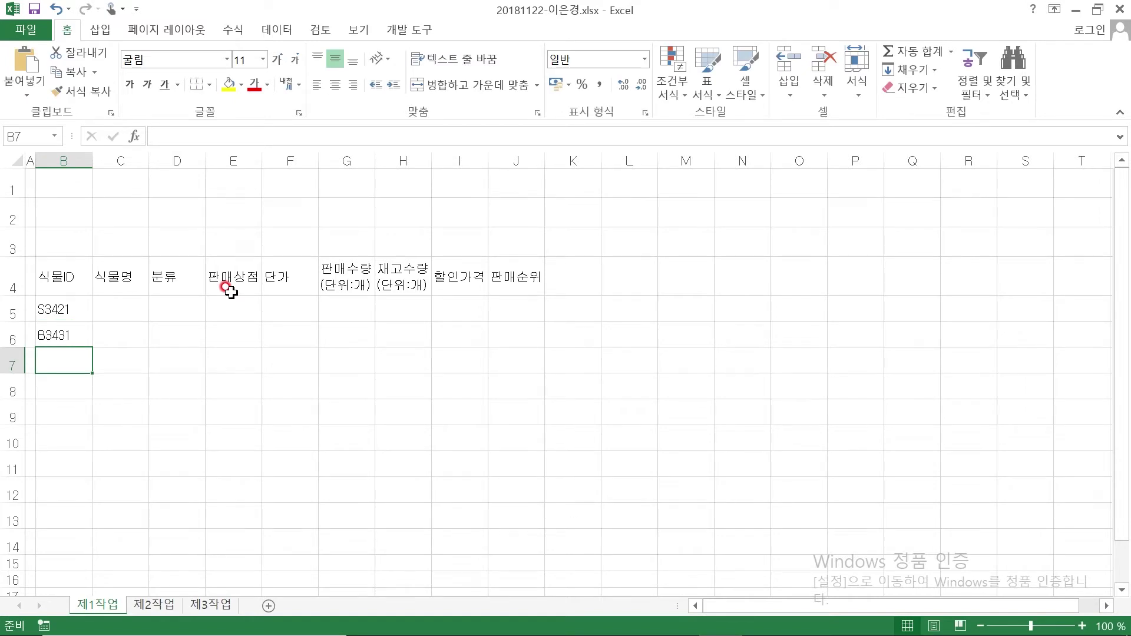
{"action": "type", "text": "F2312"}
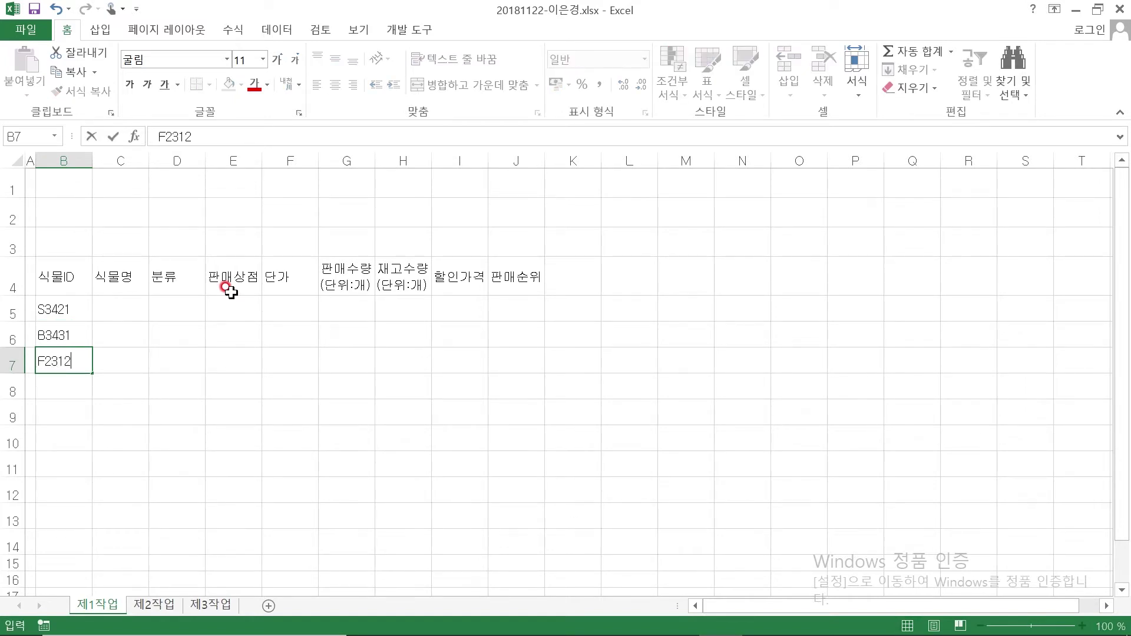
{"action": "key", "text": "Return"}
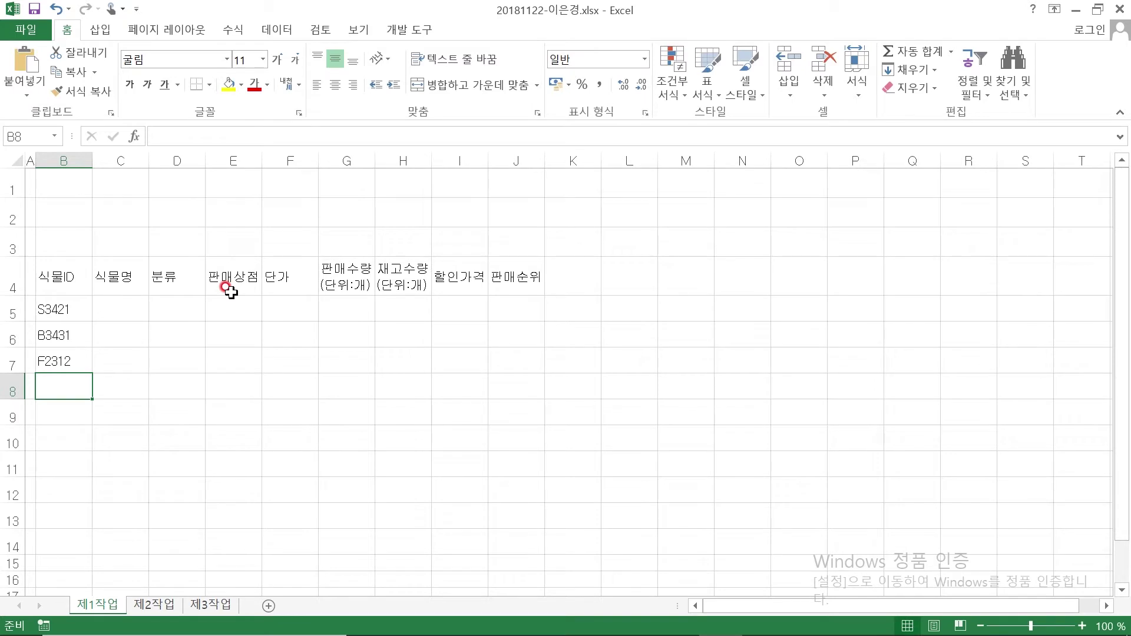
Enter plant IDs J3213, S3912, P3412, H4322 and D6531 in B8:B12, then begin the B13 label
{"action": "type", "text": "J3213"}
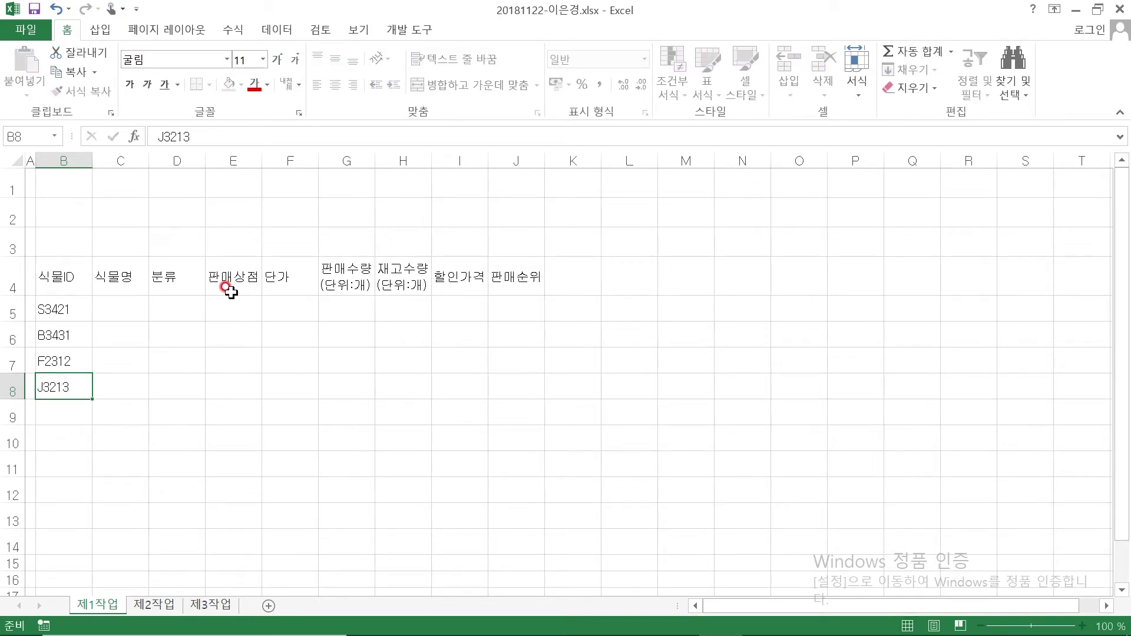
{"action": "key", "text": "Return"}
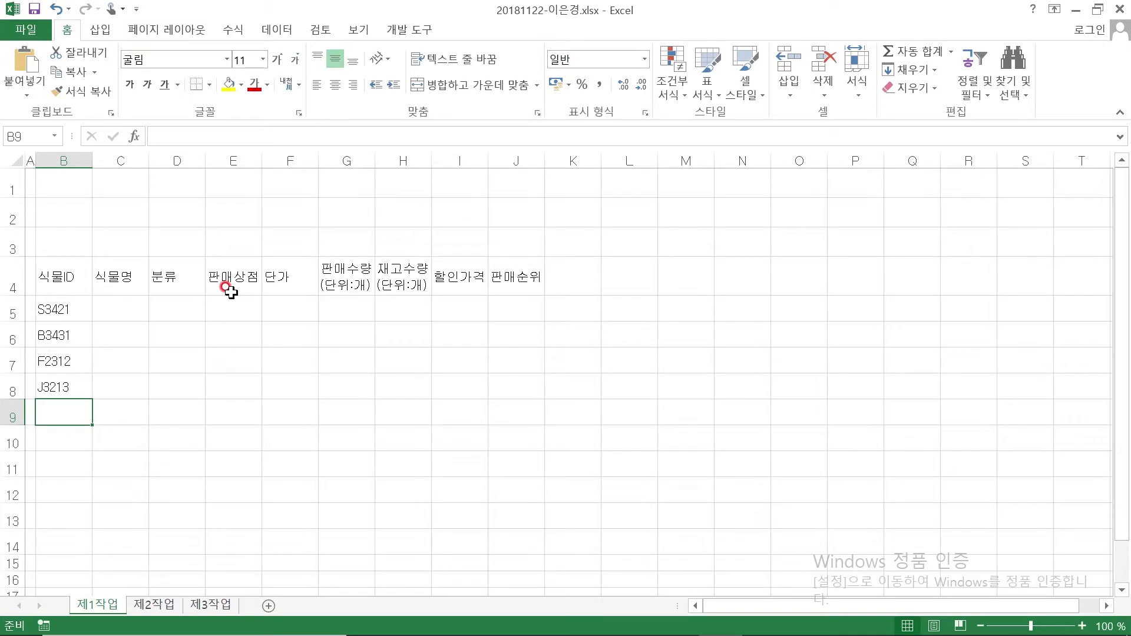
{"action": "type", "text": "S3912"}
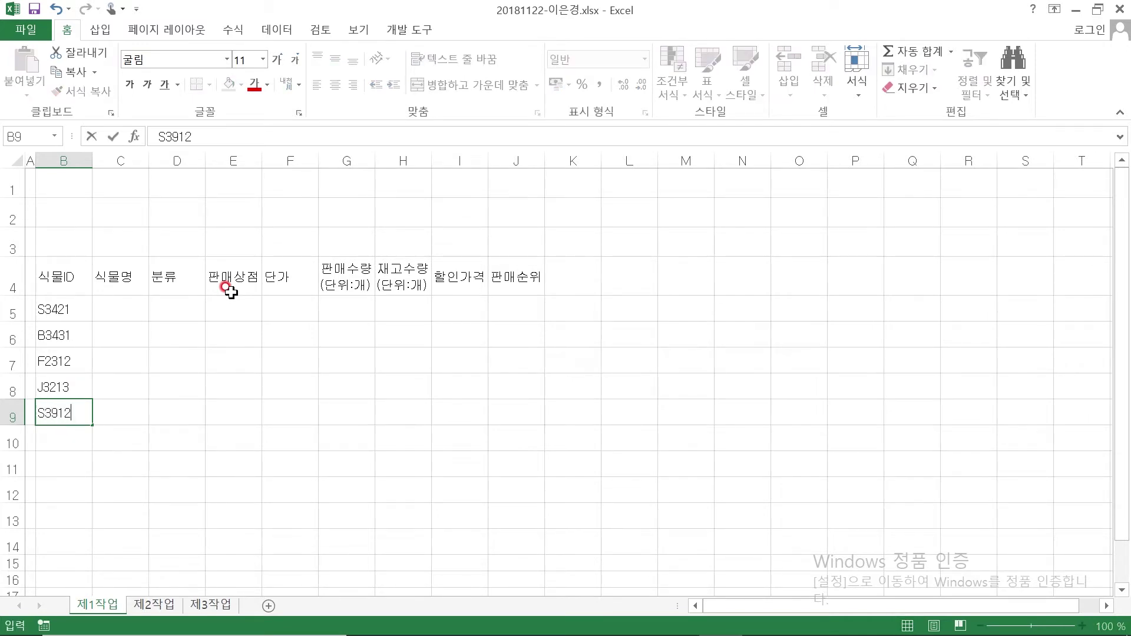
{"action": "key", "text": "Return"}
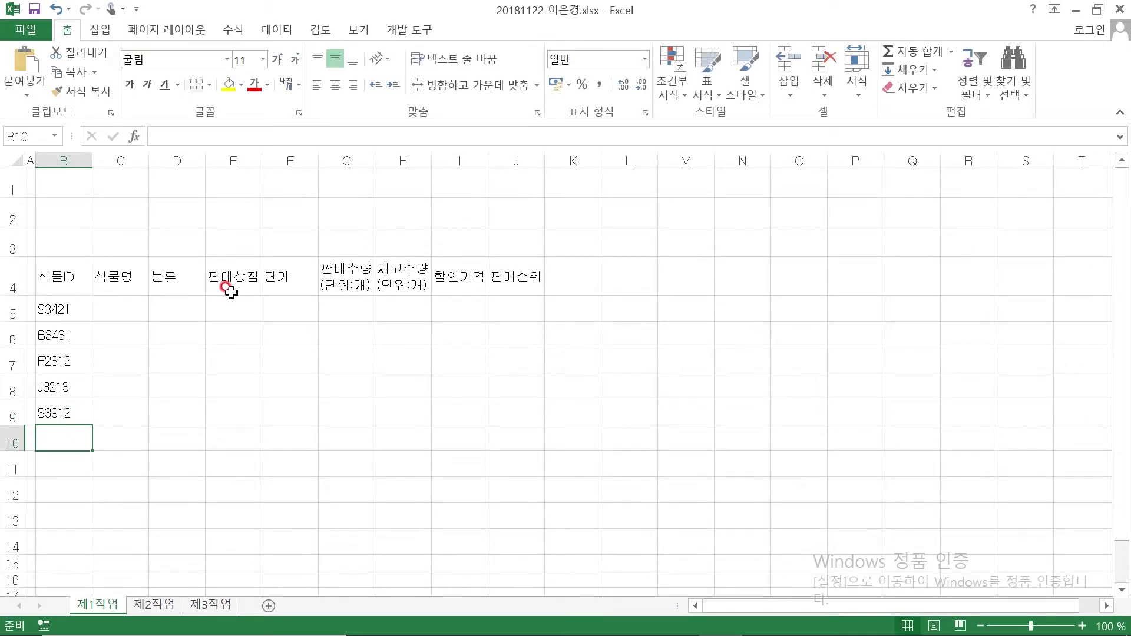
{"action": "type", "text": "P3412"}
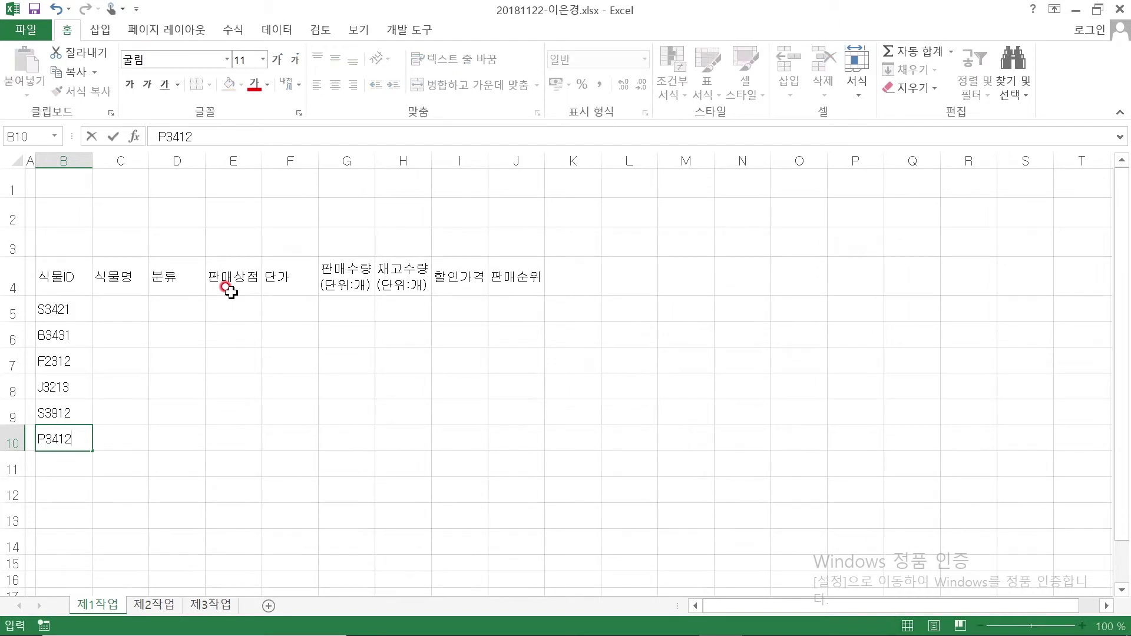
{"action": "key", "text": "Return"}
{"action": "type", "text": "H4322"}
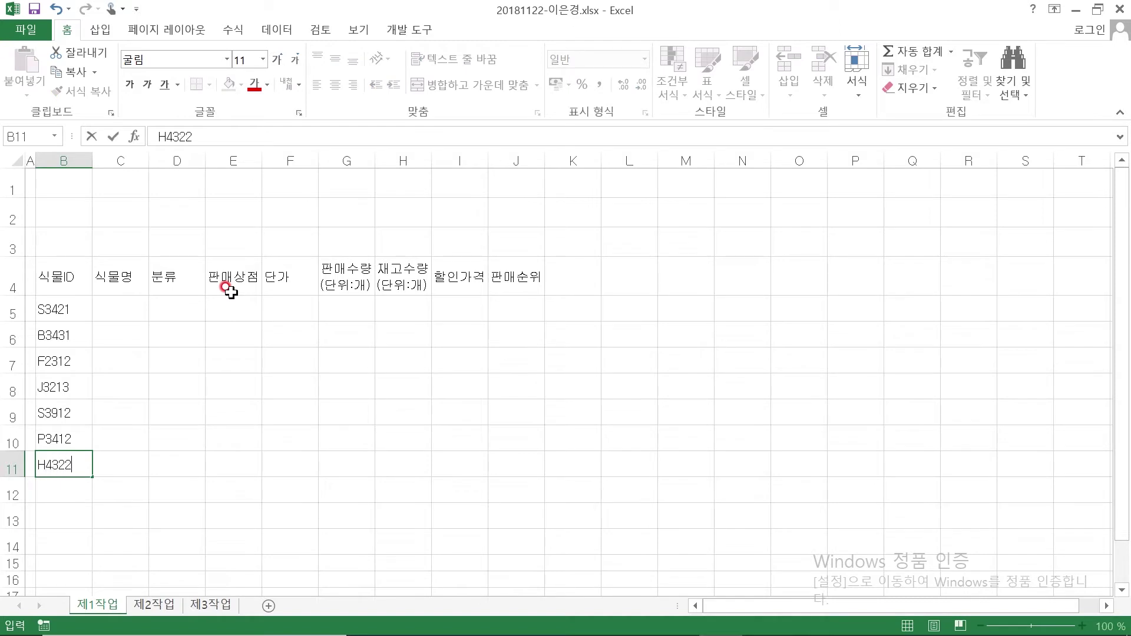
{"action": "key", "text": "ctrl+Return"}
{"action": "key", "text": "Return"}
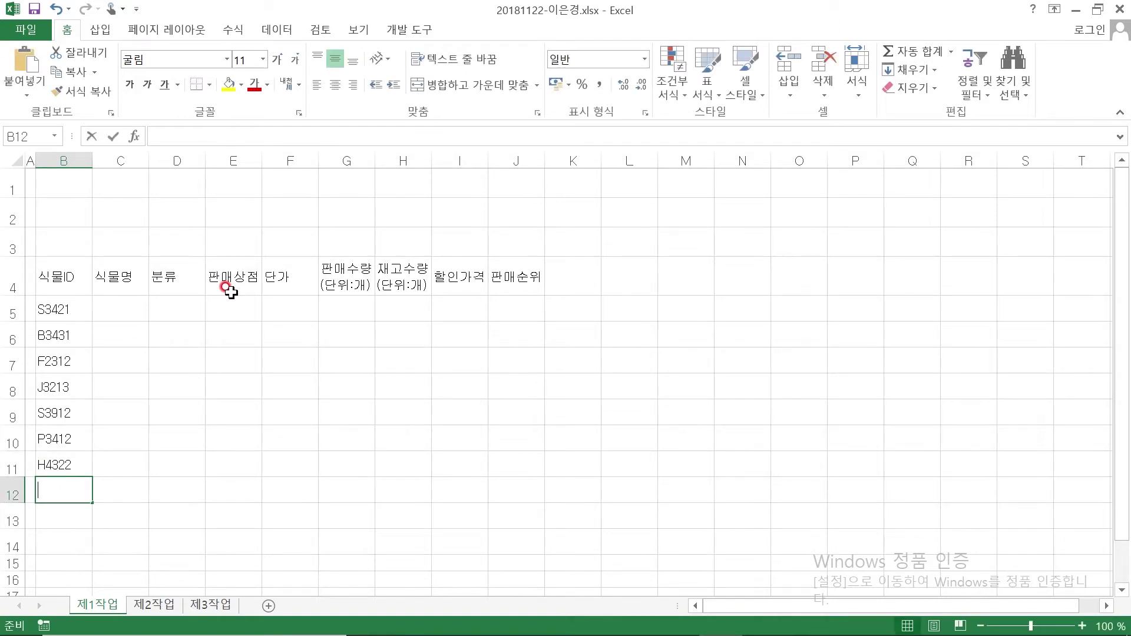
{"action": "type", "text": "D6531"}
{"action": "key", "text": "Return"}
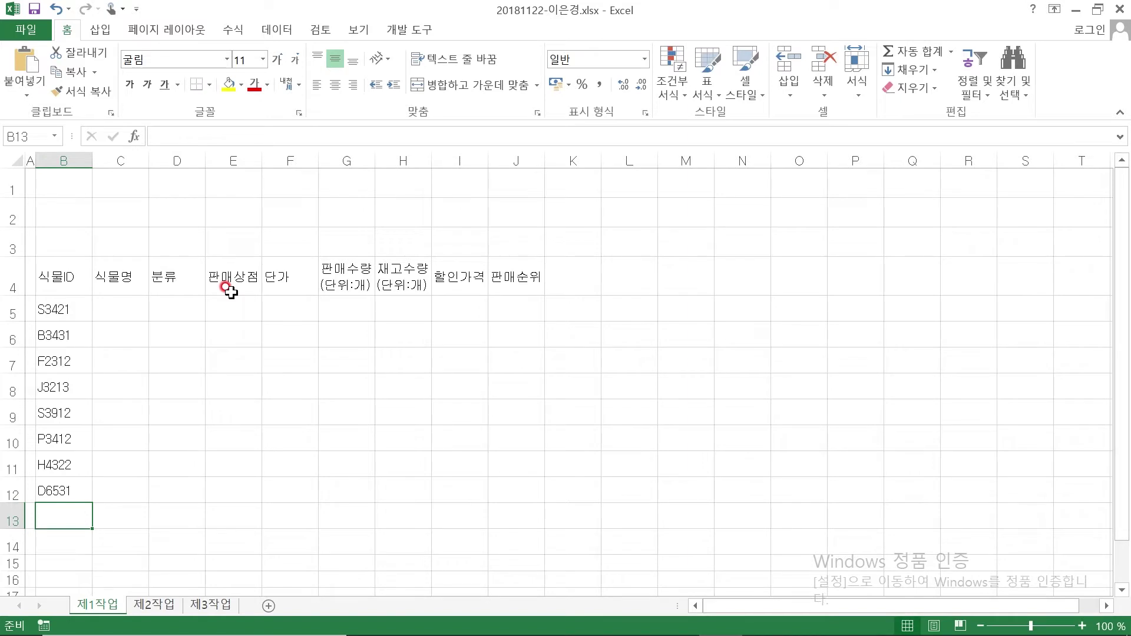
{"action": "type", "text": "관엽"}
{"action": "type", "text": "시굼 ㅈ"}
Finish B13 as '관엽식물 재고수량(단위:개)의 평균' and enter '총 판매수입' in B14
{"action": "key", "text": "BackSpace"}
{"action": "key", "text": "BackSpace"}
{"action": "key", "text": "BackSpace"}
{"action": "key", "text": "BackSpace"}
{"action": "type", "text": "식물 ㅈ"}
{"action": "type", "text": "재고수량("}
{"action": "type", "text": "단위ㅣㄱ"}
{"action": "key", "text": "BackSpace"}
{"action": "key", "text": "BackSpace"}
{"action": "key", "text": "BackSpace"}
{"action": "type", "text": "위:개)"}
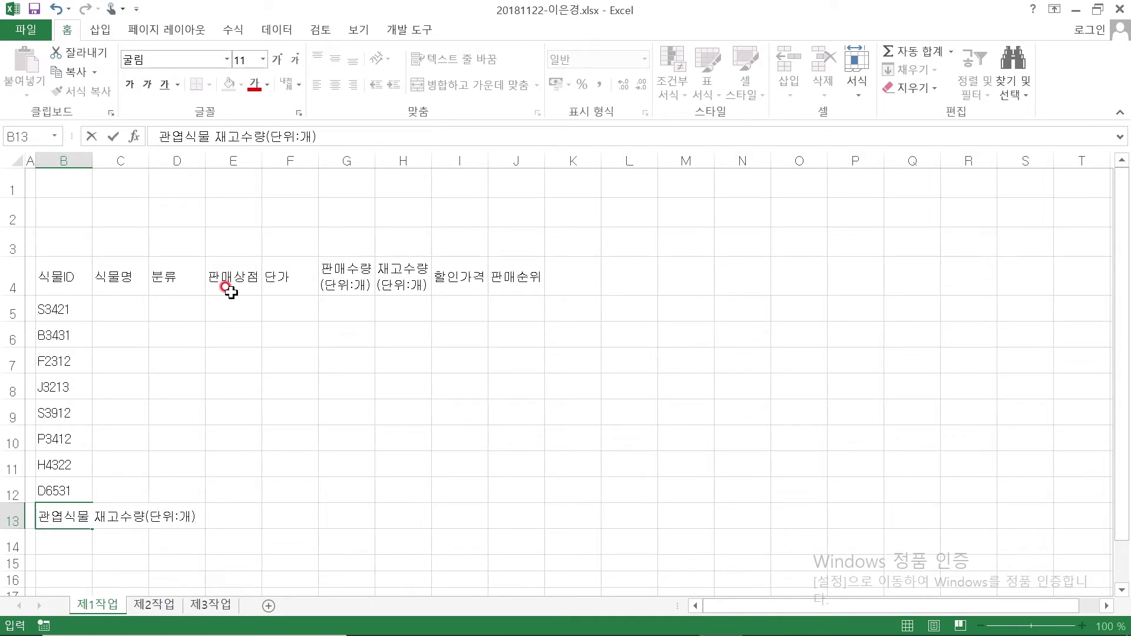
{"action": "type", "text": "의 평규"}
{"action": "key", "text": "Return"}
{"action": "type", "text": "총"}
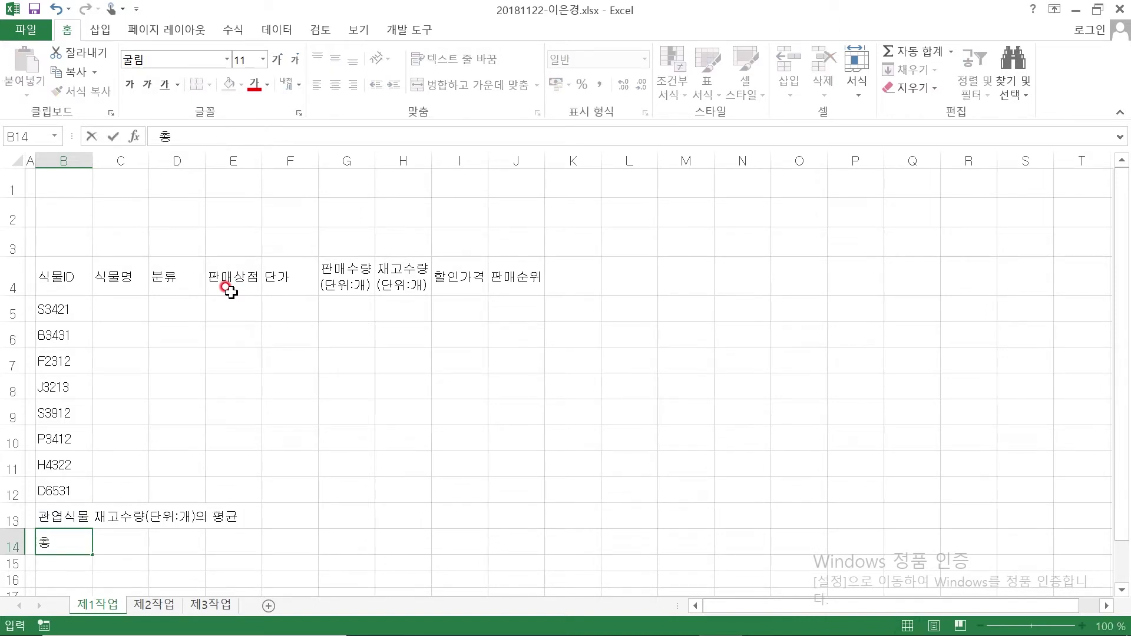
{"action": "type", "text": " 판매"}
{"action": "type", "text": "숭"}
{"action": "type", "text": "입"}
{"action": "key", "text": "Return"}
{"action": "key", "text": "Up"}
{"action": "key", "text": "Up"}
{"action": "key", "text": "Up"}
{"action": "key", "text": "Up"}
{"action": "key", "text": "Up"}
{"action": "key", "text": "Up"}
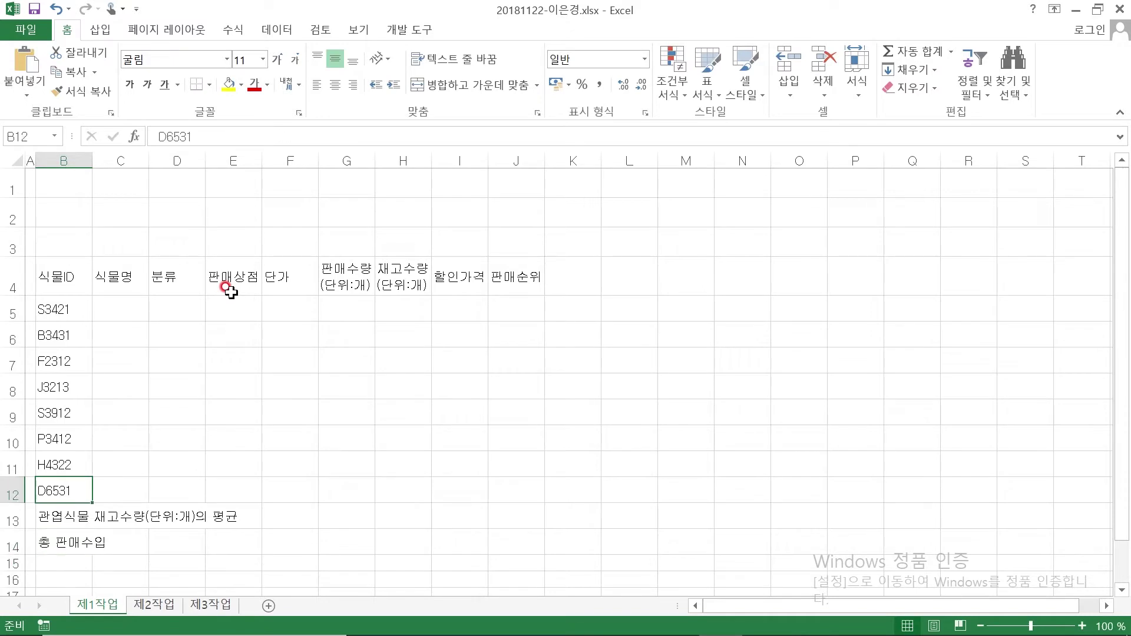
{"action": "key", "text": "Up"}
{"action": "key", "text": "Up"}
{"action": "key", "text": "Up"}
{"action": "key", "text": "Up"}
{"action": "key", "text": "Up"}
{"action": "key", "text": "Down"}
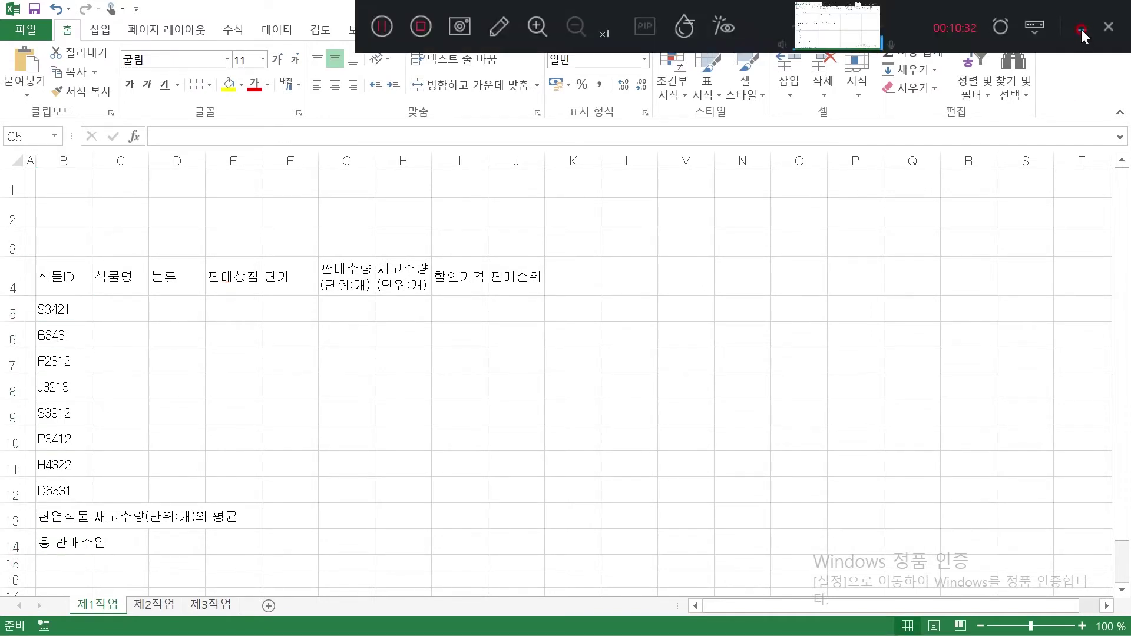
Enter plant names 바이올렛, 문샤민, 뱅갈고무나무, 짱짱이 휴멜 and 베이비핑거 모듬 in C5:C9
{"action": "left_click", "coordinate": [1081, 30]}
{"action": "left_click", "coordinate": [102, 308]}
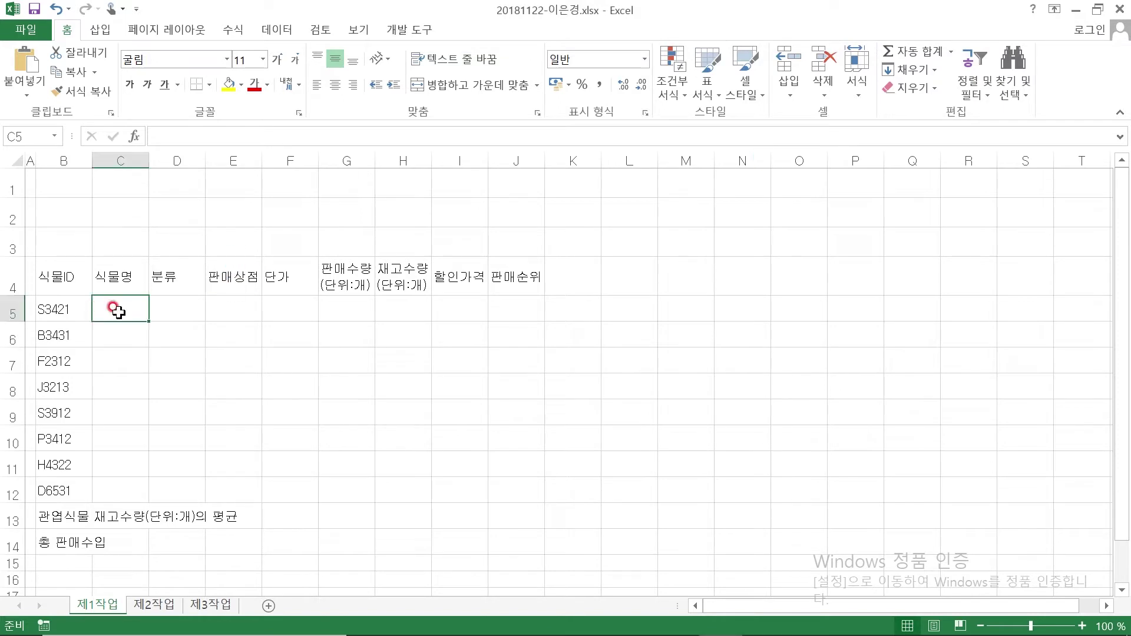
{"action": "type", "text": "ㅂ"}
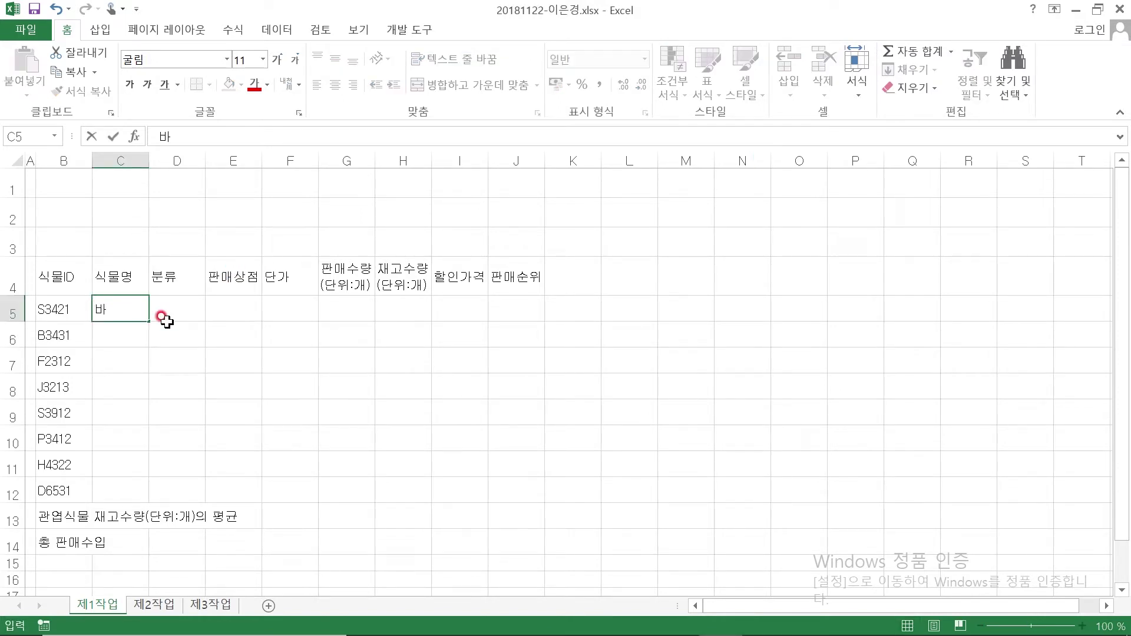
{"action": "type", "text": "이올렛"}
{"action": "key", "text": "Return"}
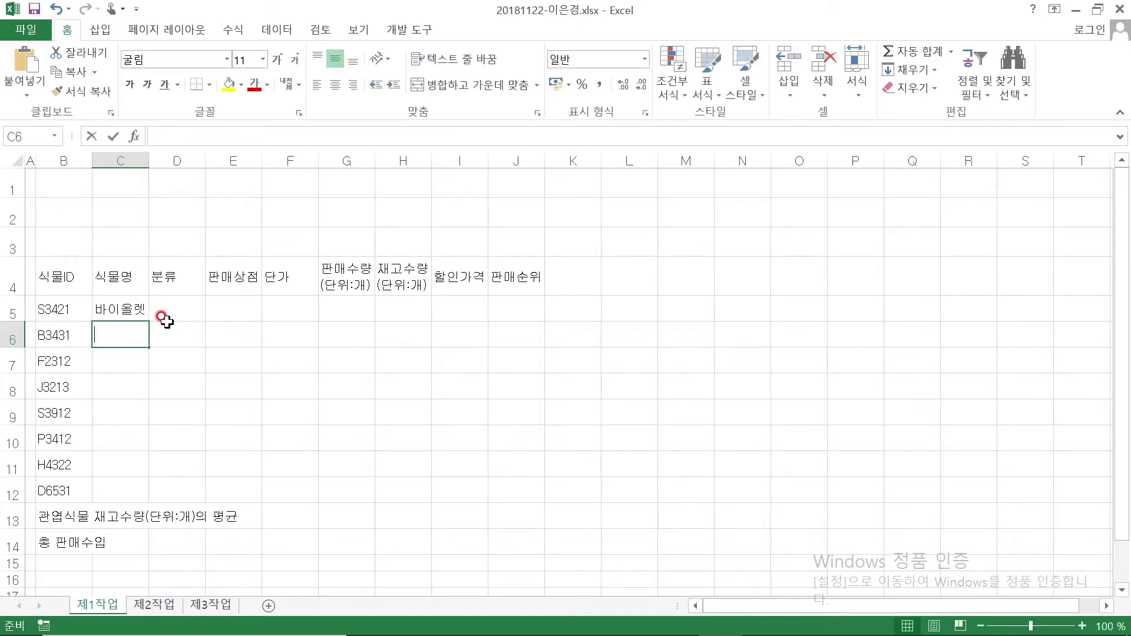
{"action": "type", "text": "문샤민"}
{"action": "key", "text": "Return"}
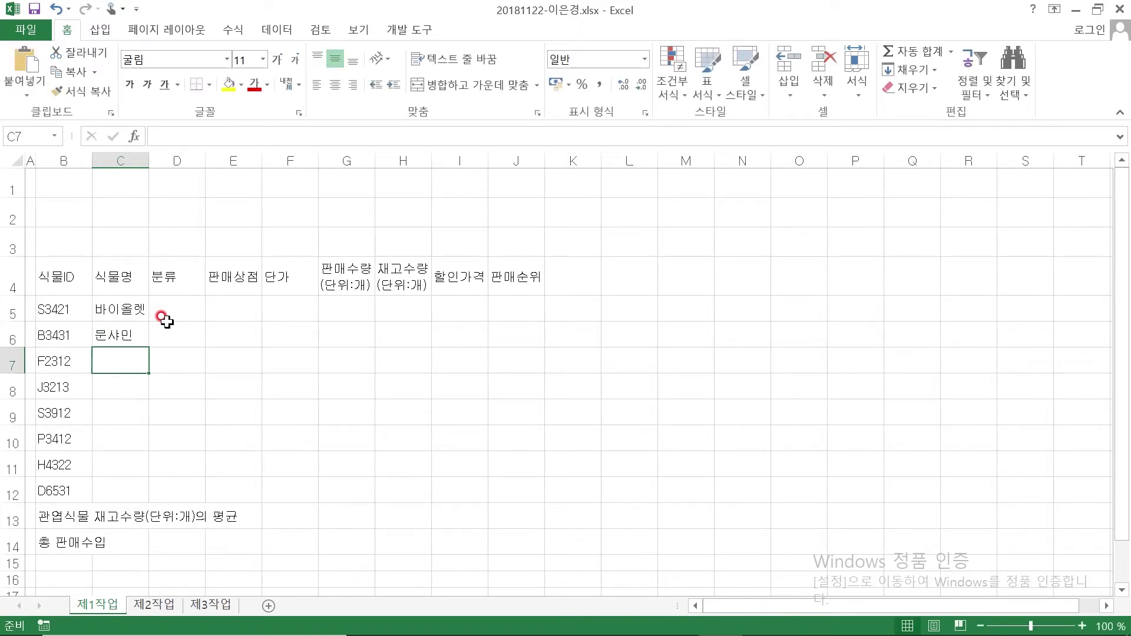
{"action": "type", "text": "ㅂ갈고무나무"}
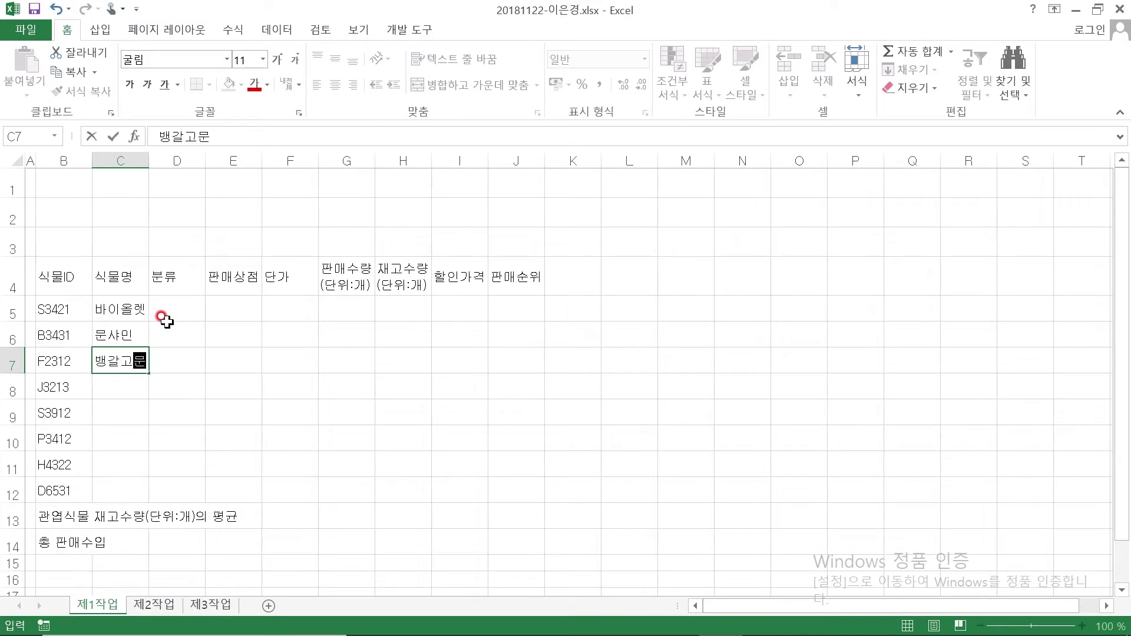
{"action": "key", "text": "Return"}
{"action": "type", "text": "짱짱ㅇ"}
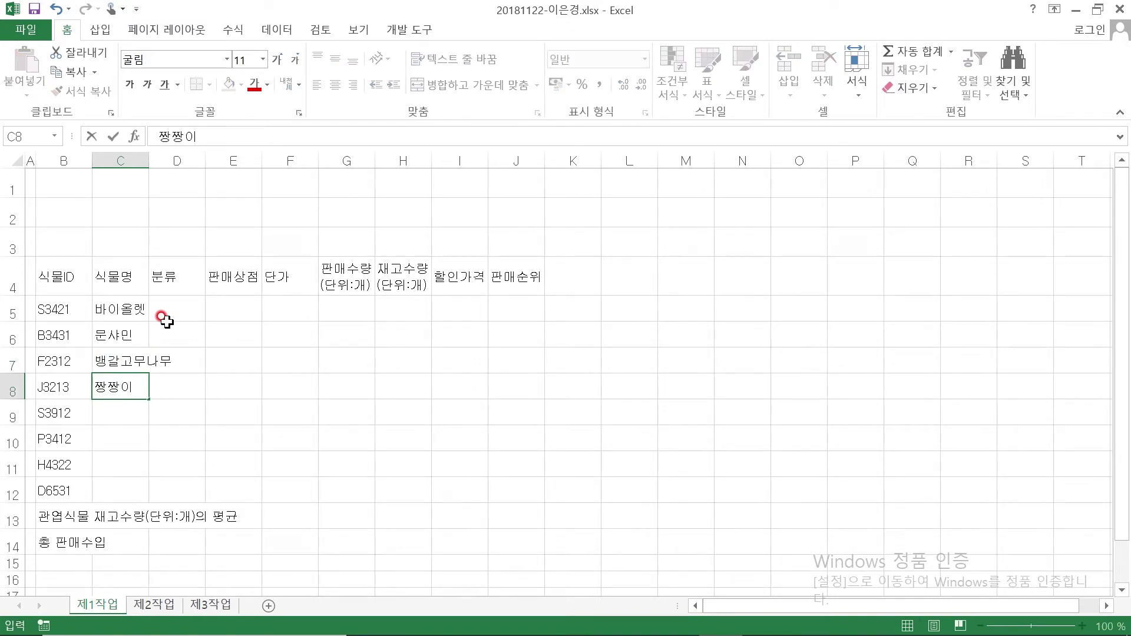
{"action": "type", "text": " 휴메"}
{"action": "key", "text": "Return"}
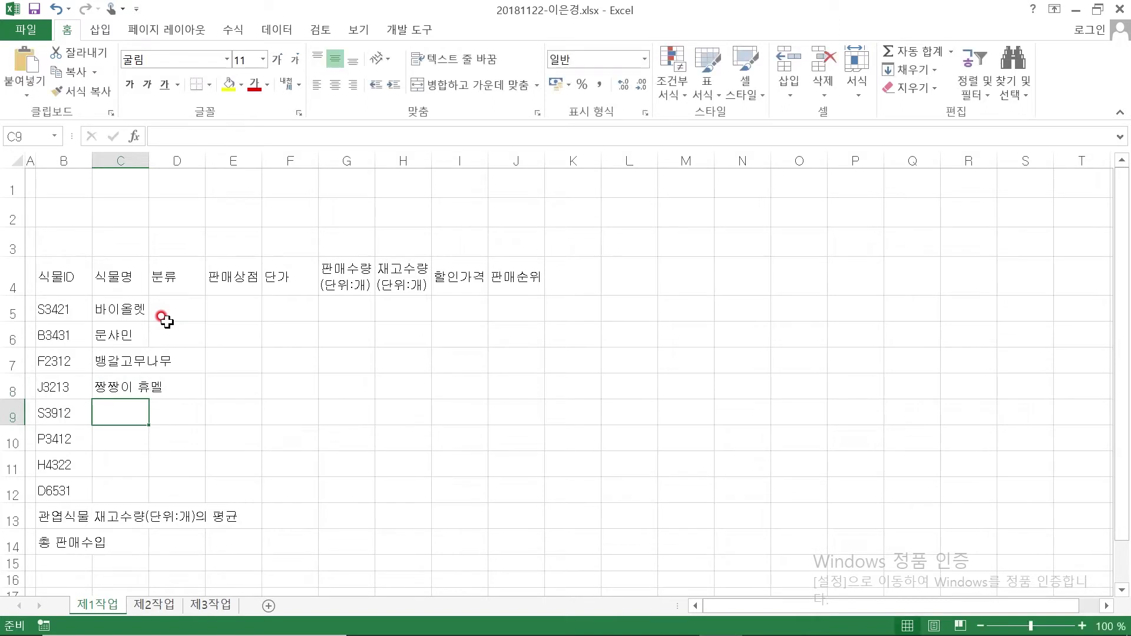
{"action": "type", "text": "베이비"}
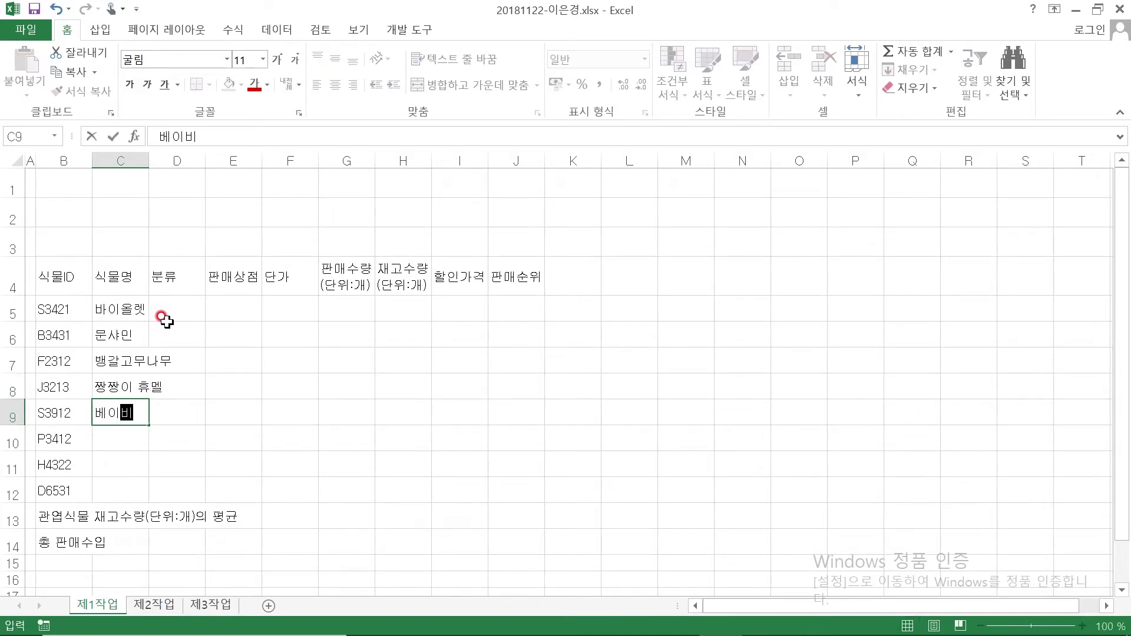
{"action": "key", "text": "BackSpace"}
{"action": "type", "text": "핑거"}
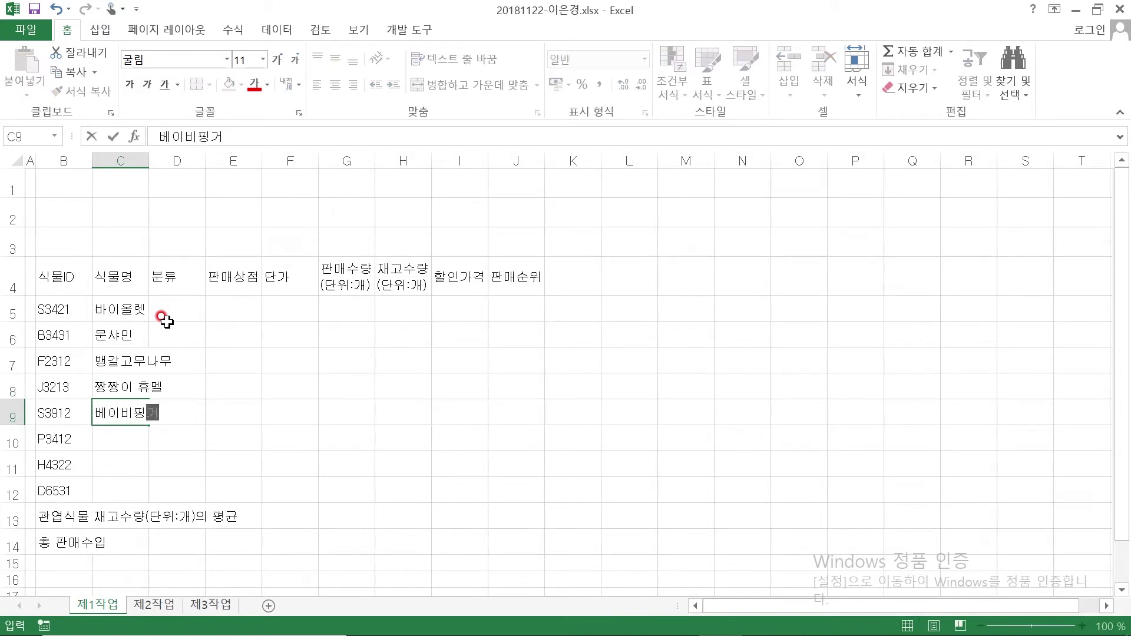
{"action": "type", "text": " ㅁ모듬"}
{"action": "key", "text": "Return"}
Enter plant names 마리안느, 만냥금 and 마리아철화 in C10:C12
{"action": "type", "text": "마리안"}
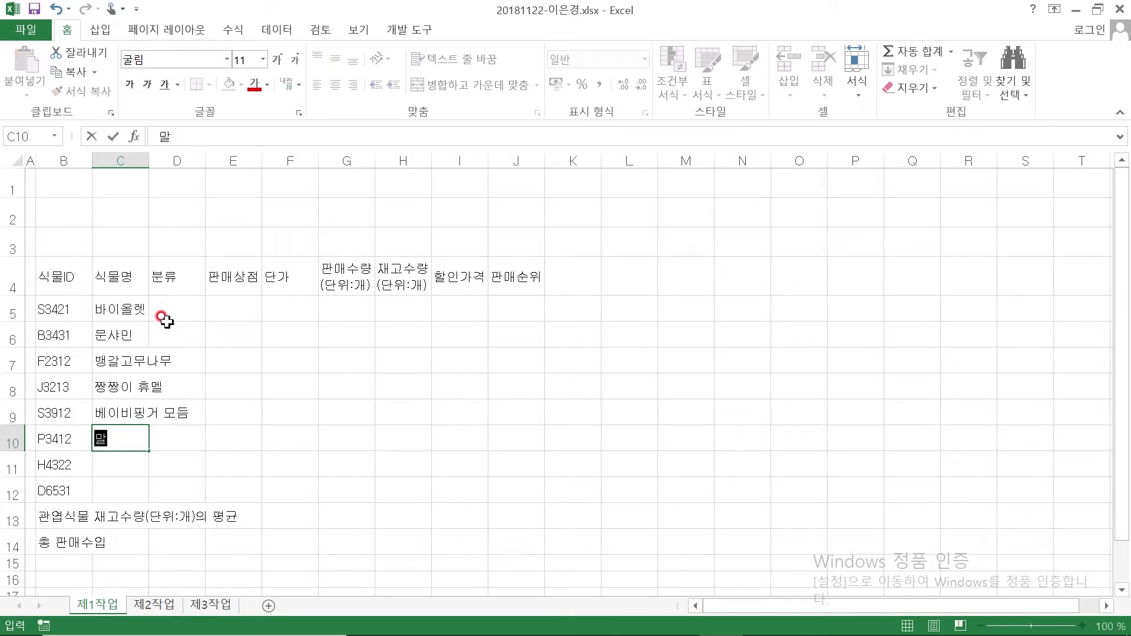
{"action": "type", "text": "느"}
{"action": "key", "text": "Return"}
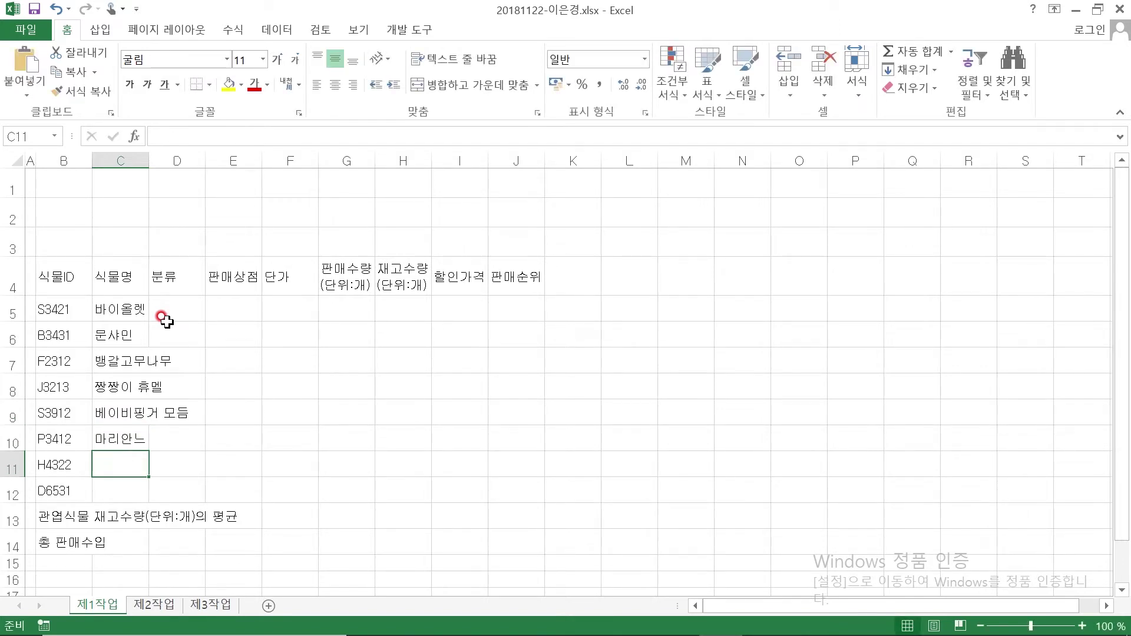
{"action": "type", "text": "만냥금"}
{"action": "key", "text": "Return"}
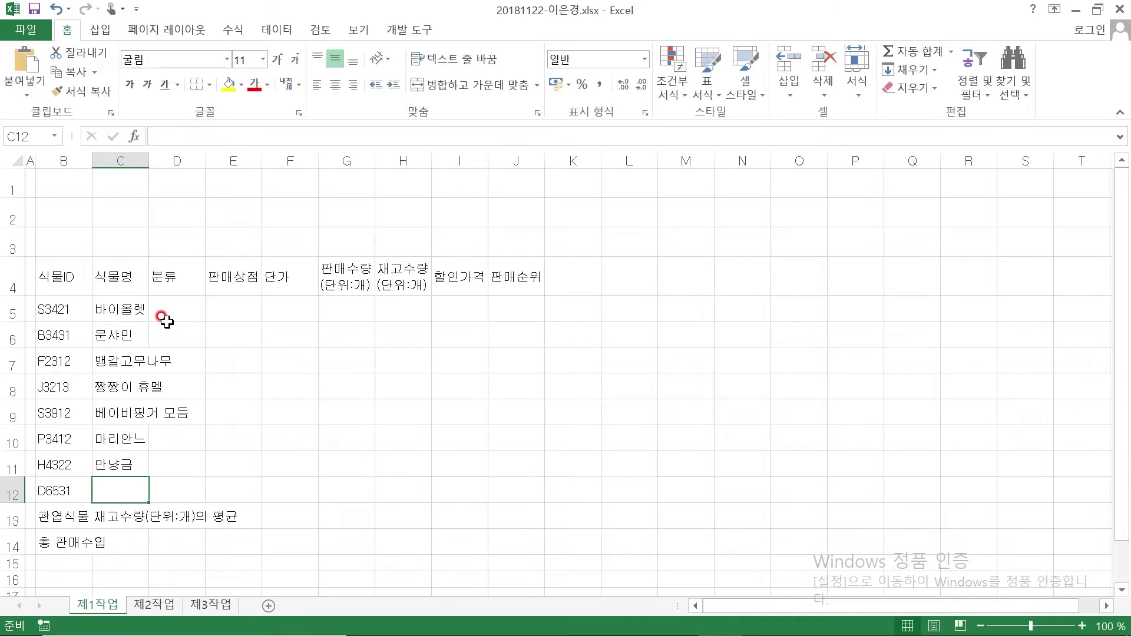
{"action": "type", "text": "마리아철화"}
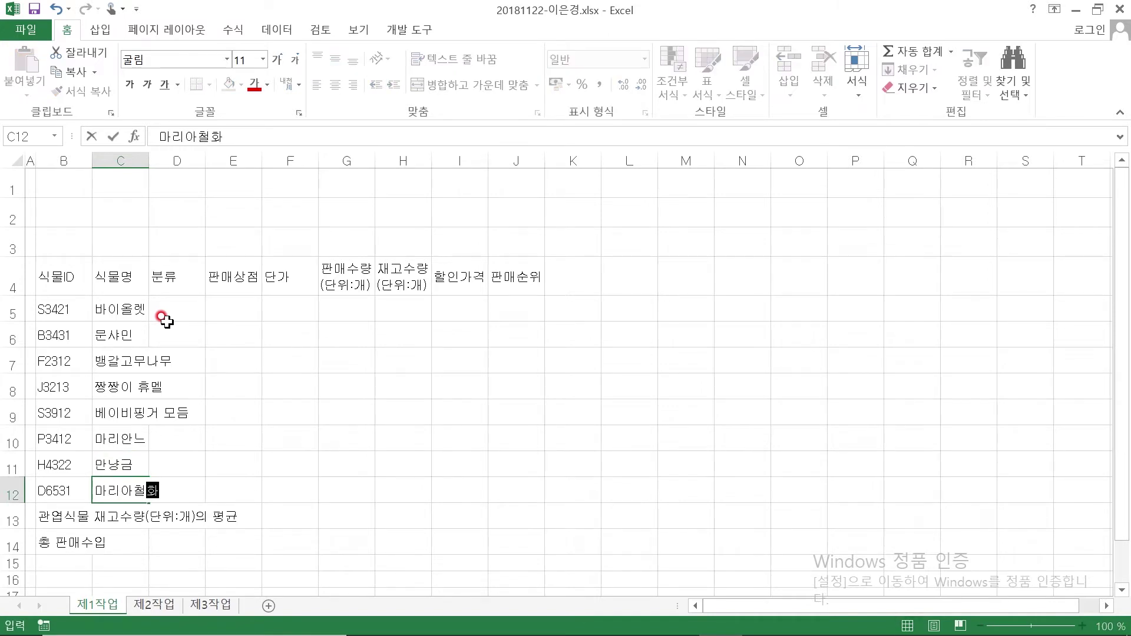
{"action": "key", "text": "Return"}
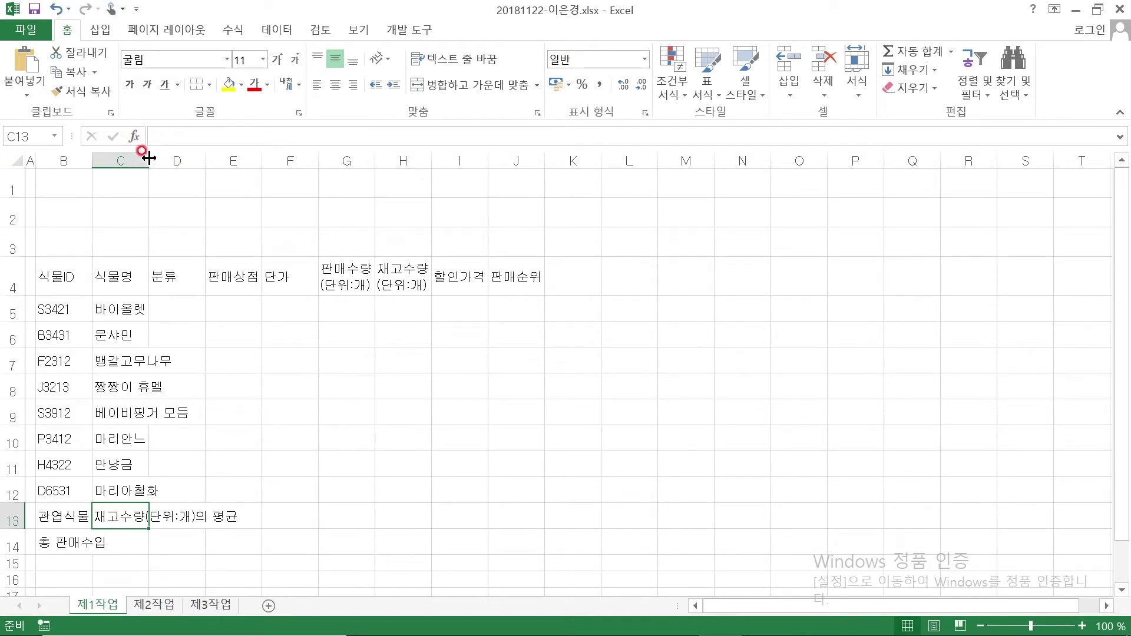
Widen column C to 15.45 and type 관엽식물 into D5
{"action": "left_click_drag", "start_coordinate": [149, 157], "coordinate": [205, 160]}
{"action": "left_click", "coordinate": [243, 310]}
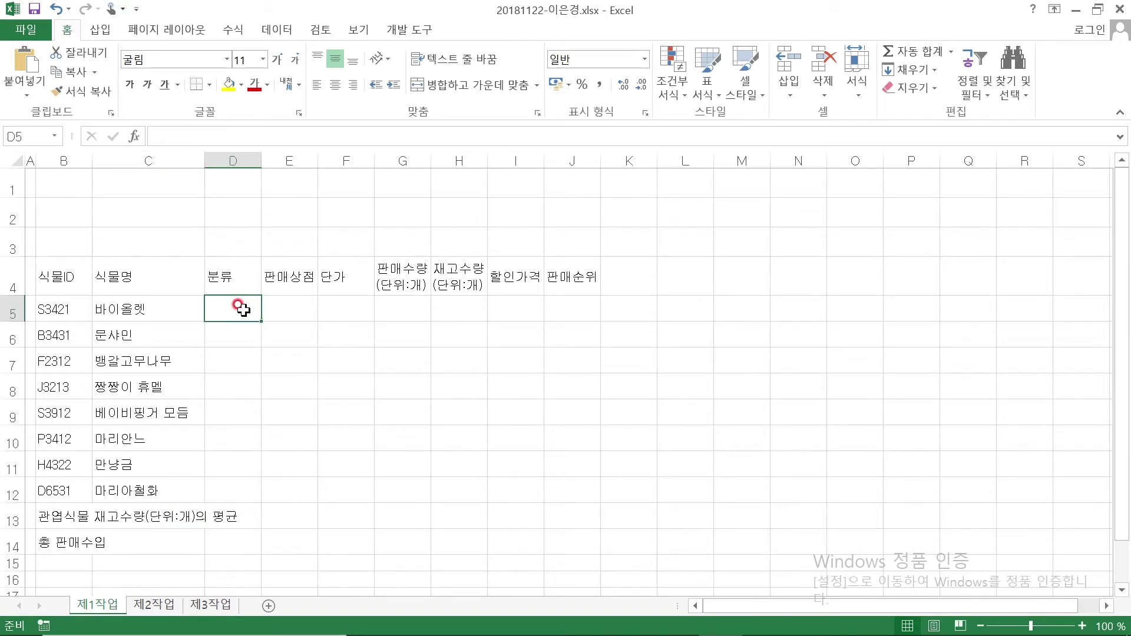
{"action": "type", "text": "관엽식"}
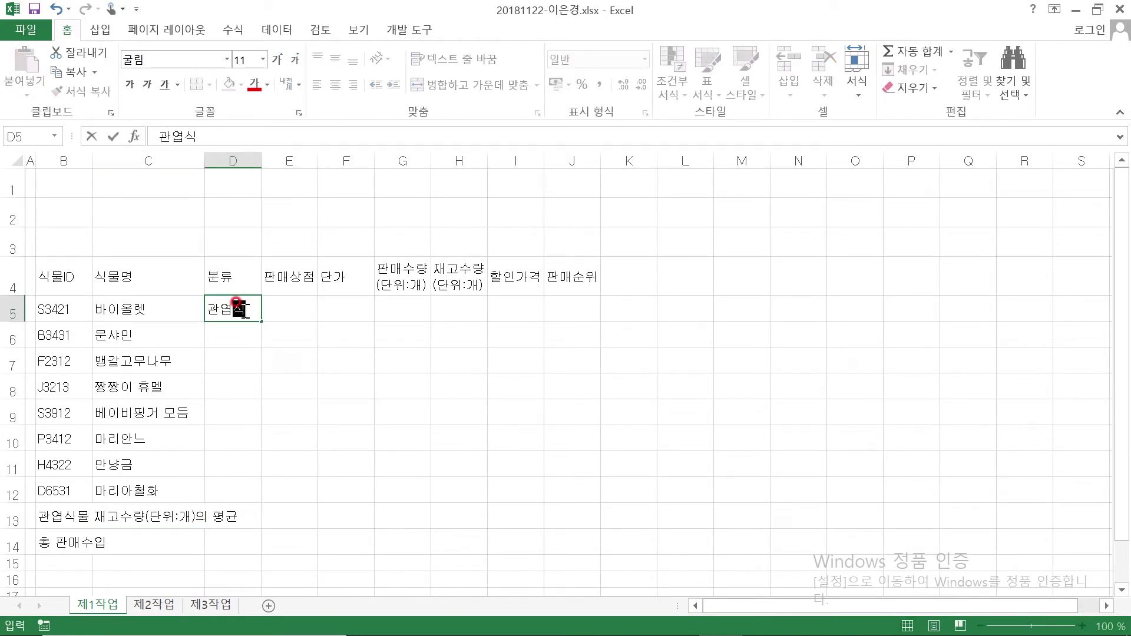
{"action": "type", "text": "물"}
Enter categories 관엽식물, 공기정화, 관엽식물, 다육식물, 다육식물, 관엽식물, 공기정화, 다육식물 in D5:D12
{"action": "key", "text": "Return"}
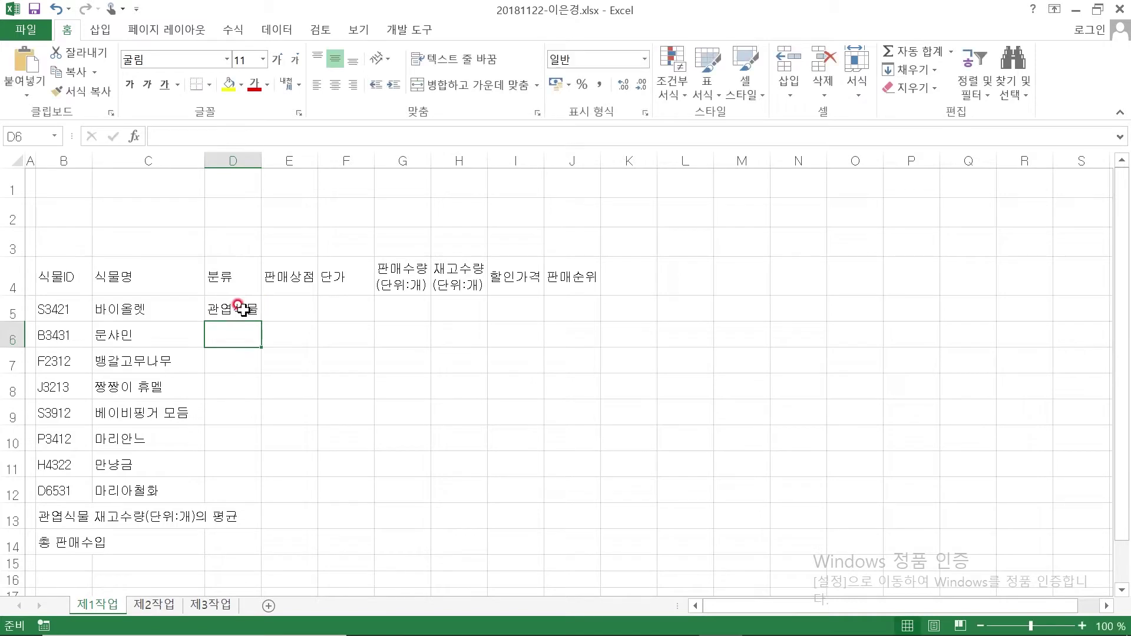
{"action": "type", "text": "공"}
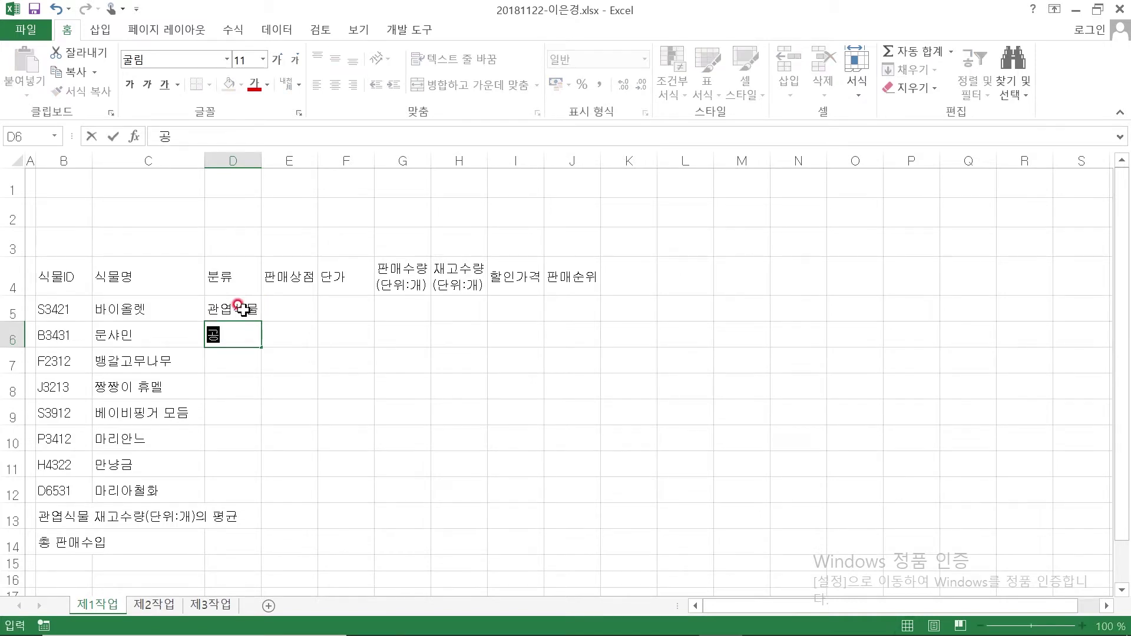
{"action": "type", "text": "기정화"}
{"action": "key", "text": "Return"}
{"action": "type", "text": "과ㄴ엽식물"}
{"action": "key", "text": "Return"}
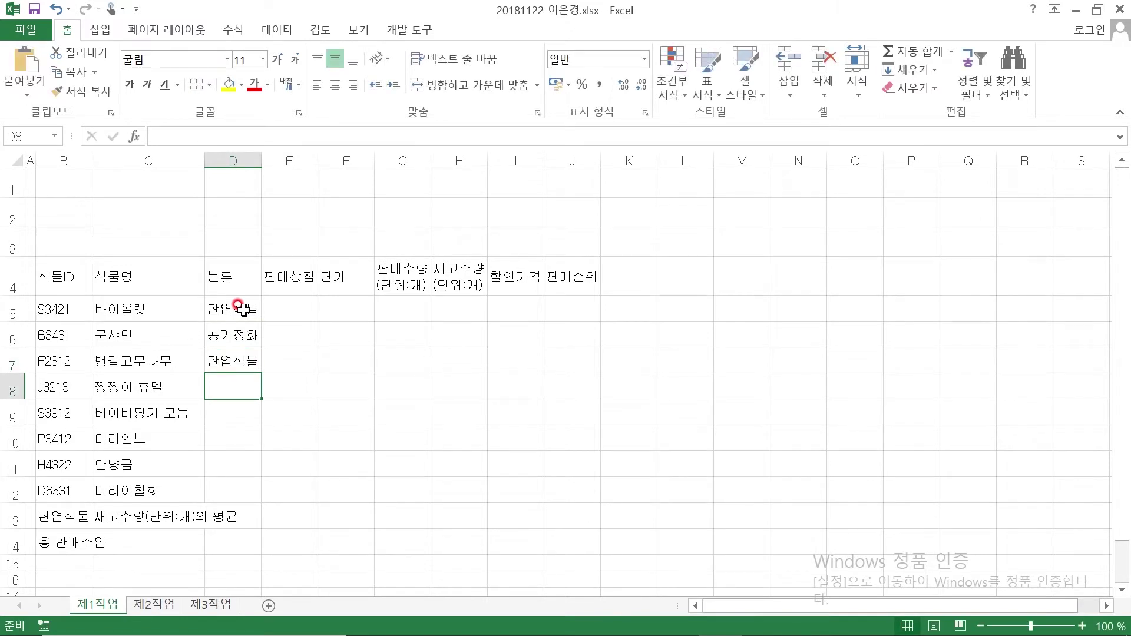
{"action": "type", "text": "다육ㄱ"}
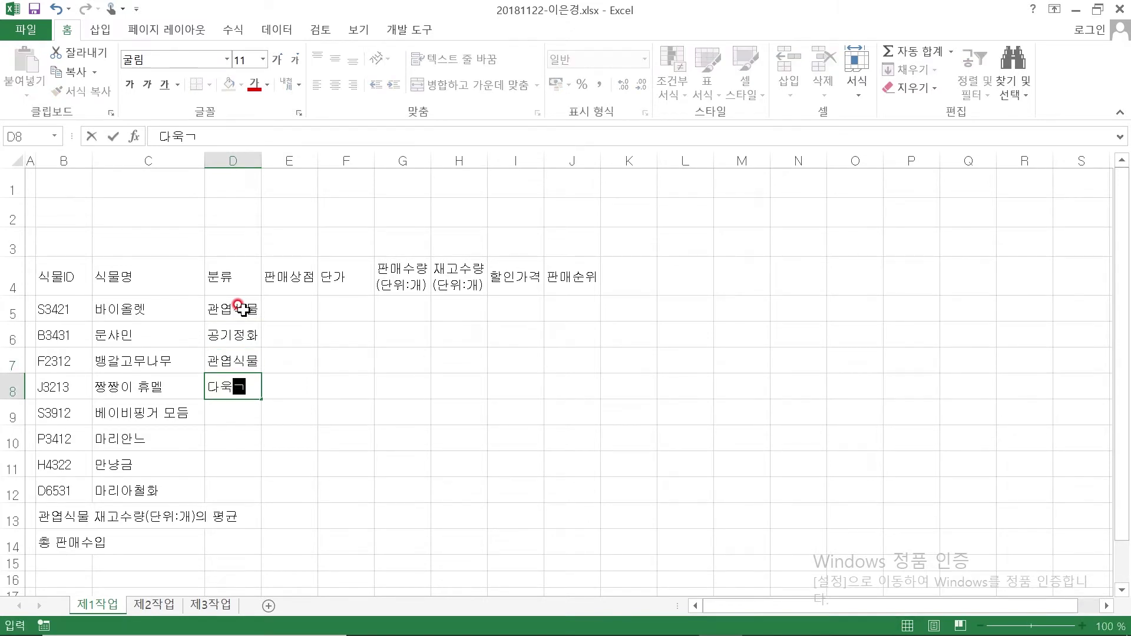
{"action": "type", "text": "육식물"}
{"action": "key", "text": "Return"}
{"action": "type", "text": "다"}
{"action": "key", "text": "Return"}
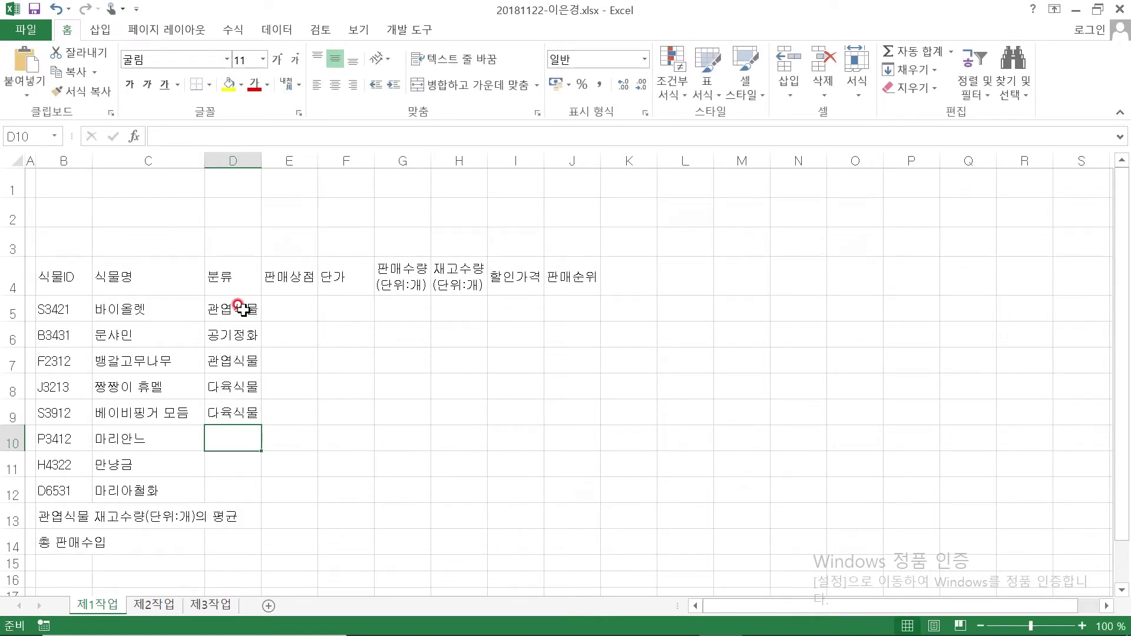
{"action": "type", "text": "관엽식물"}
{"action": "key", "text": "Return"}
{"action": "type", "text": "공기정화"}
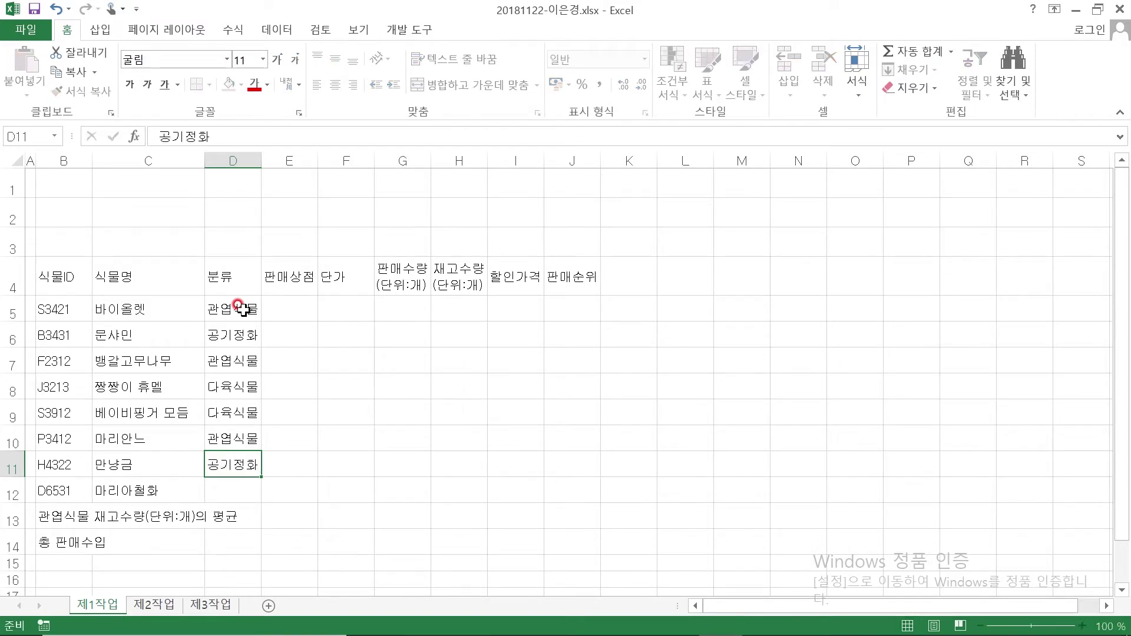
{"action": "key", "text": "Return"}
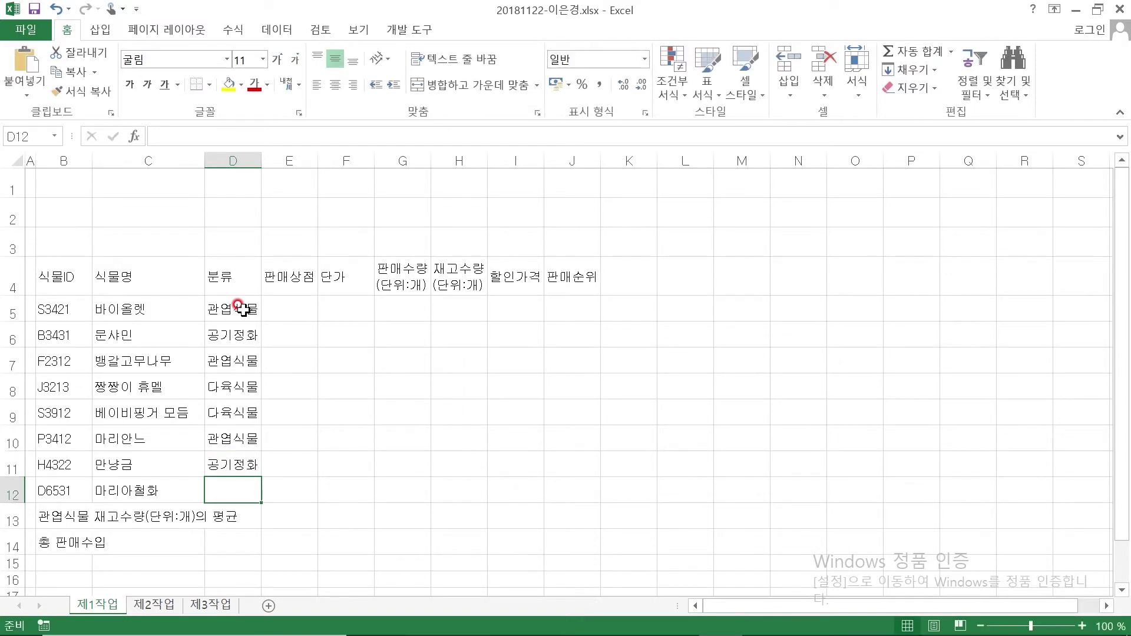
{"action": "type", "text": "다"}
{"action": "key", "text": "Return"}
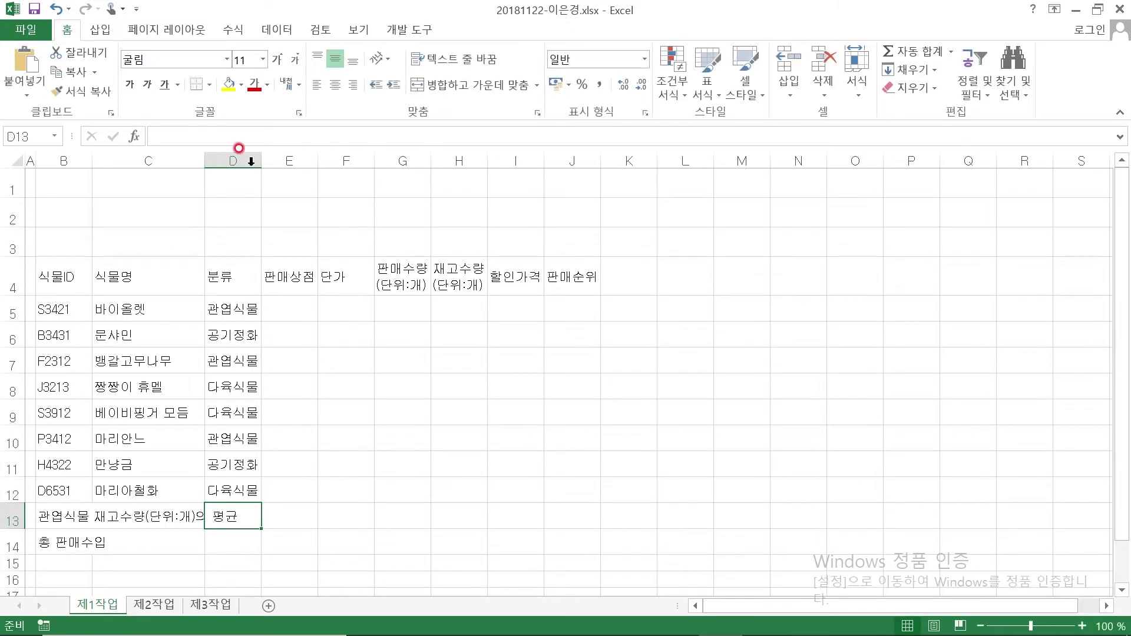
Autofit column D, then fill E5:E12 with 식물나라, 식물나라, 꽃순이, 식물나라, 페페로니, 페페로니, 꽃순이, 꽃순이
{"action": "double_click", "coordinate": [261, 159]}
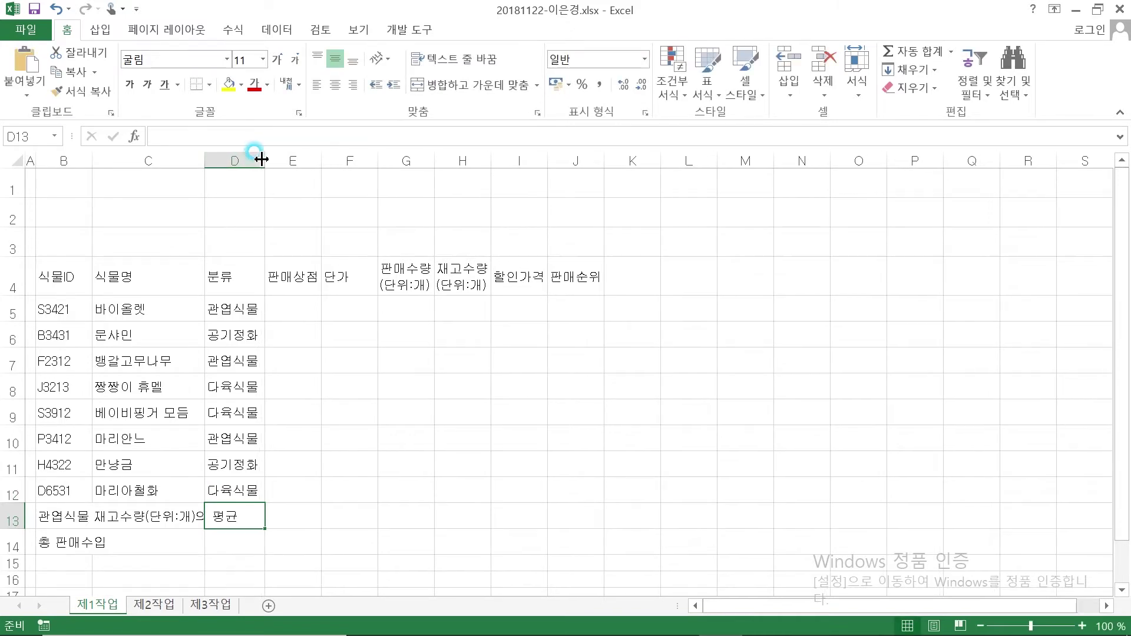
{"action": "left_click", "coordinate": [307, 300]}
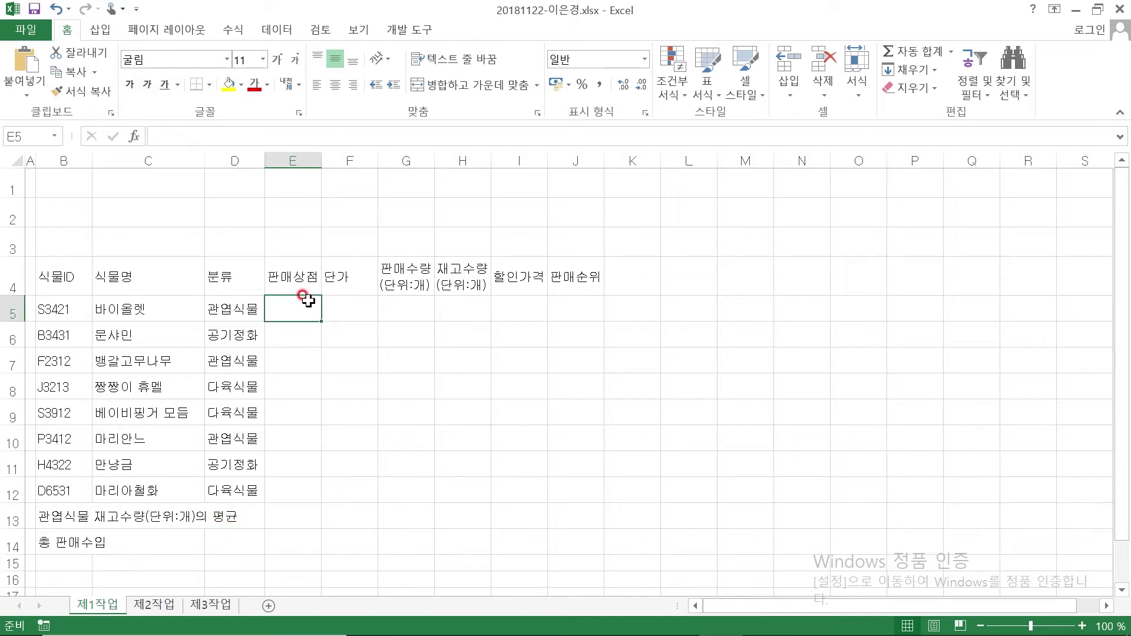
{"action": "type", "text": "식물나라"}
{"action": "key", "text": "Return"}
{"action": "type", "text": "식"}
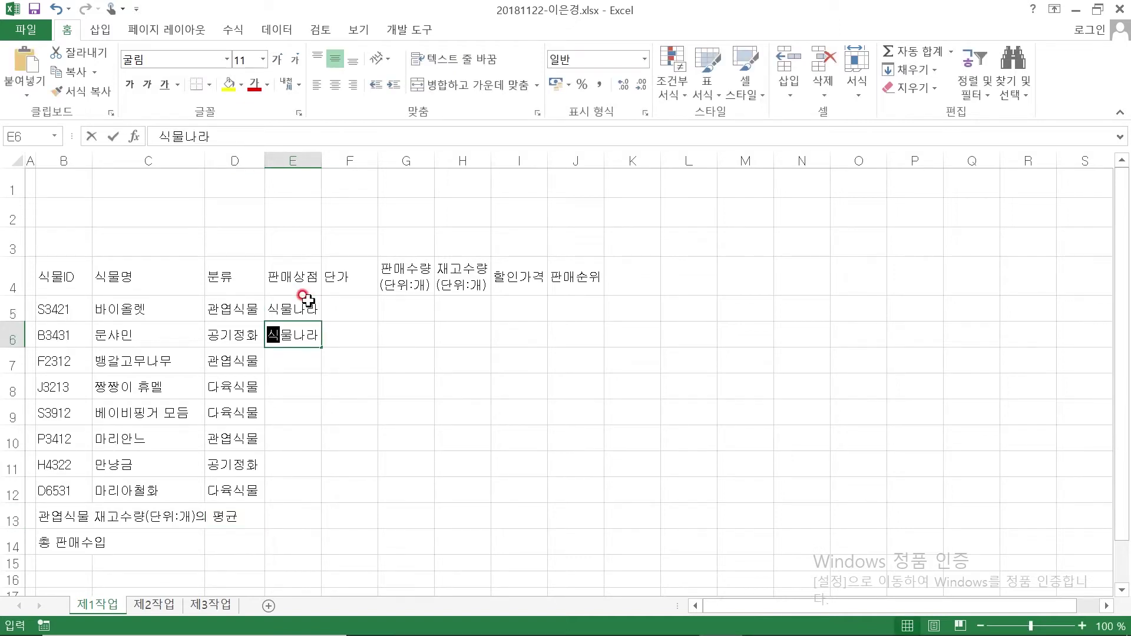
{"action": "key", "text": "Return"}
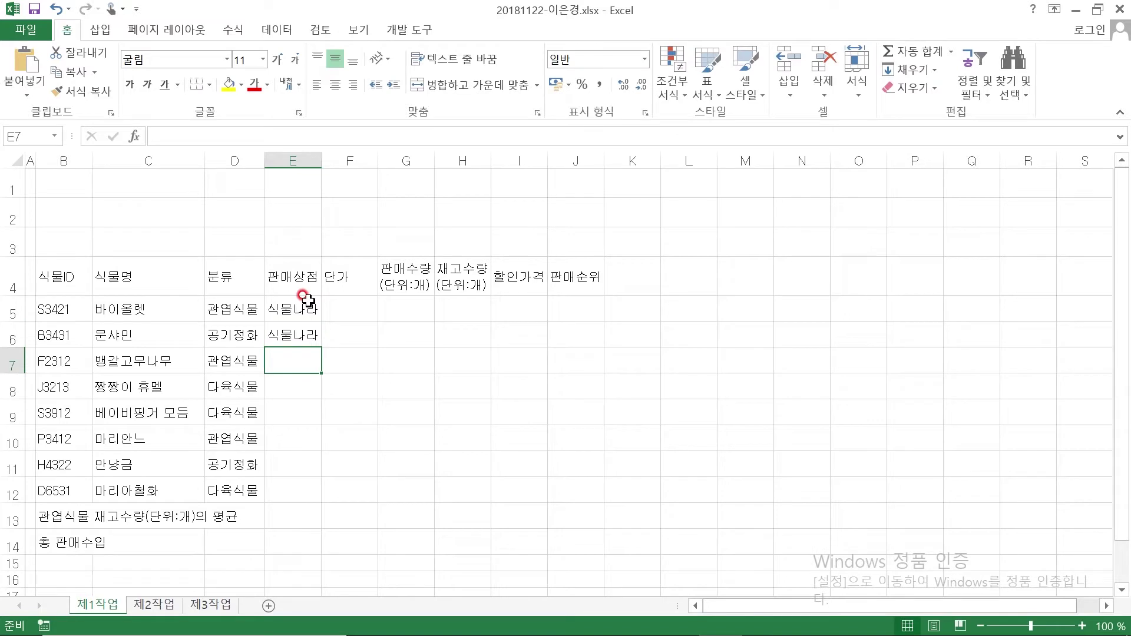
{"action": "type", "text": "꽃순이"}
{"action": "key", "text": "Return"}
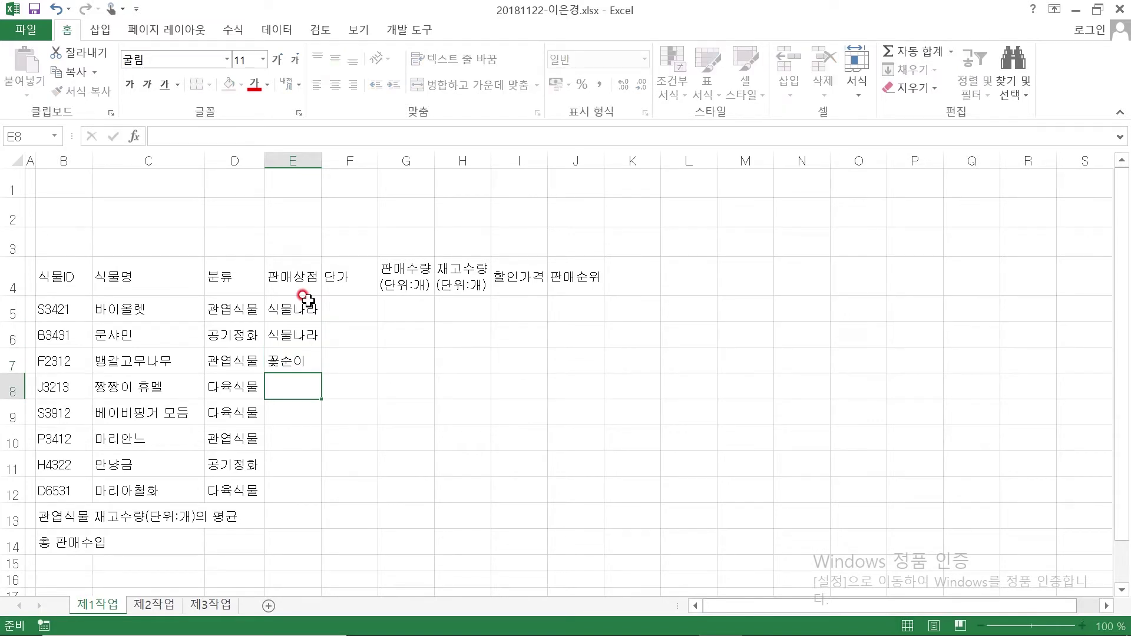
{"action": "type", "text": "식물나라"}
{"action": "key", "text": "Return"}
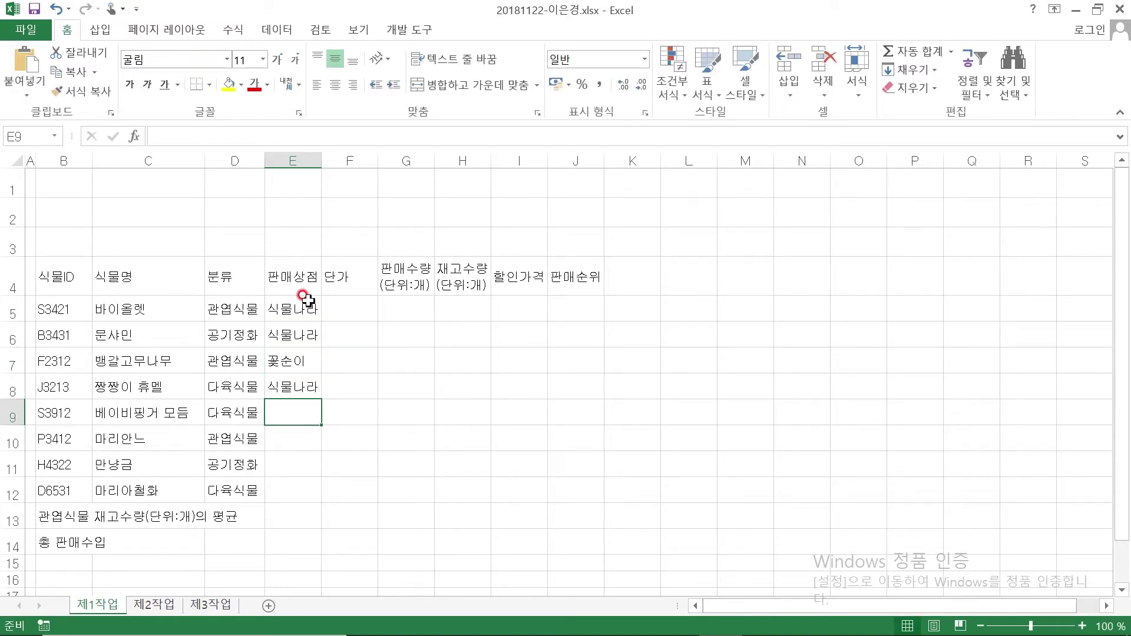
{"action": "type", "text": "페페로니"}
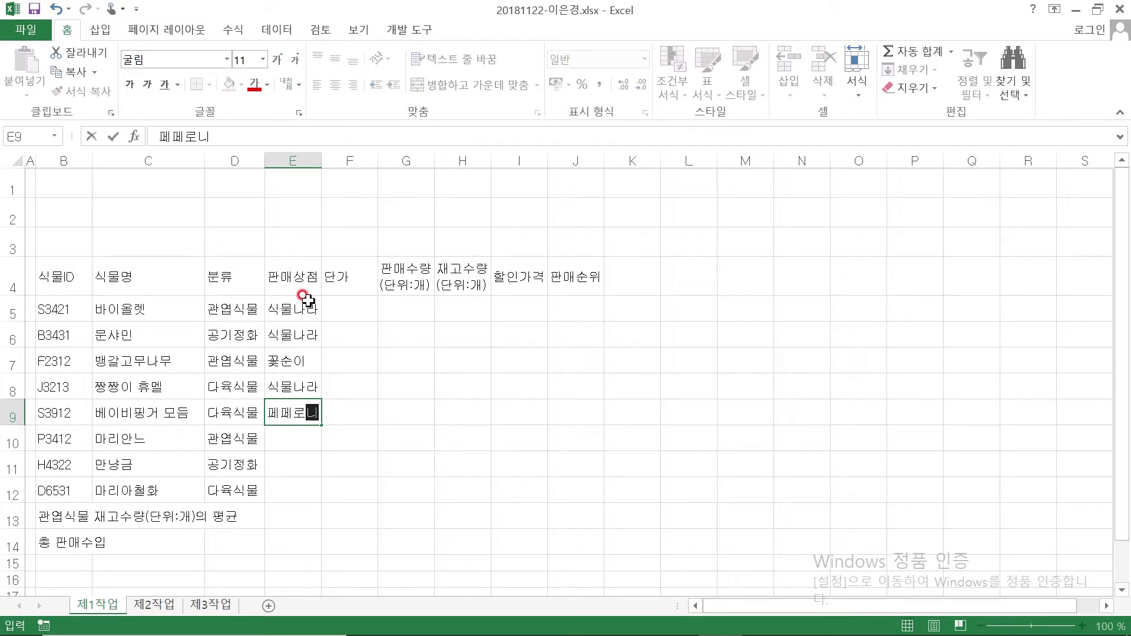
{"action": "key", "text": "Return"}
{"action": "type", "text": "페페로니"}
{"action": "key", "text": "Return"}
{"action": "type", "text": "꽃순이"}
{"action": "key", "text": "Return"}
{"action": "type", "text": "꽃"}
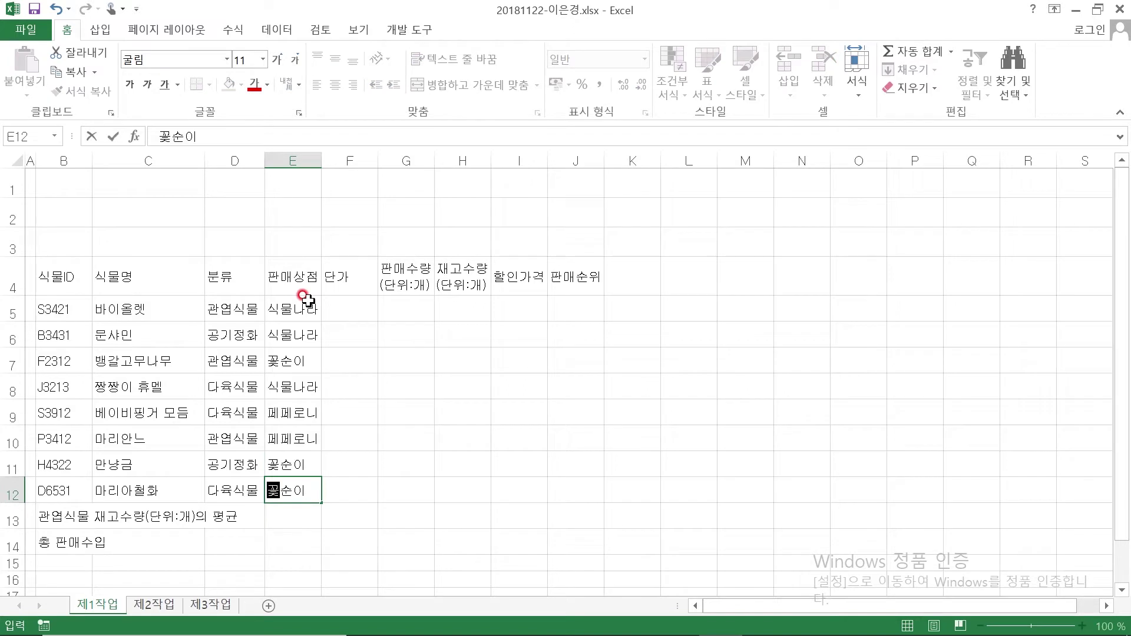
{"action": "key", "text": "Return"}
{"action": "left_click", "coordinate": [363, 304]}
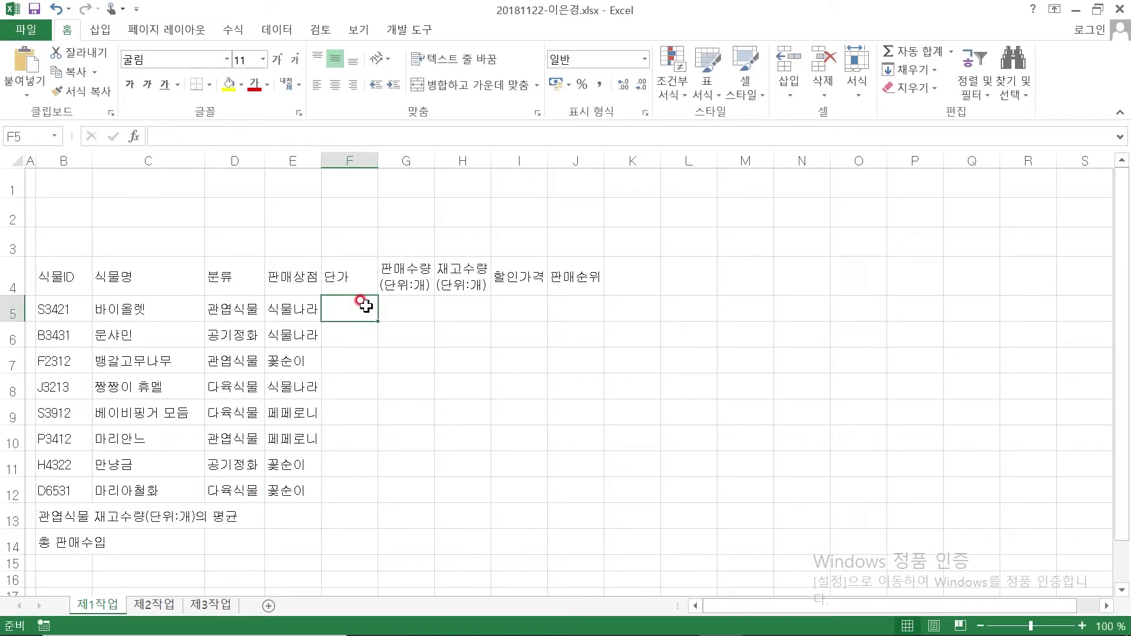
Enter unit prices 28500, 12000, 72300, 24500, 35700, 16000, 15400, 28400 in F5:F12
{"action": "type", "text": "28500"}
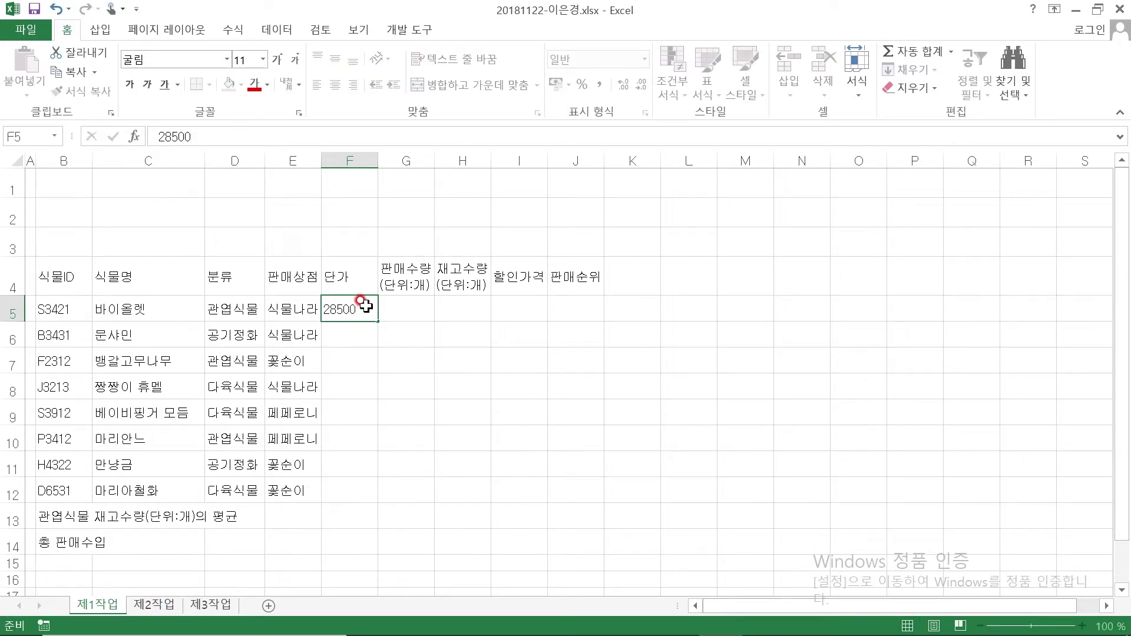
{"action": "key", "text": "Return"}
{"action": "type", "text": "12000"}
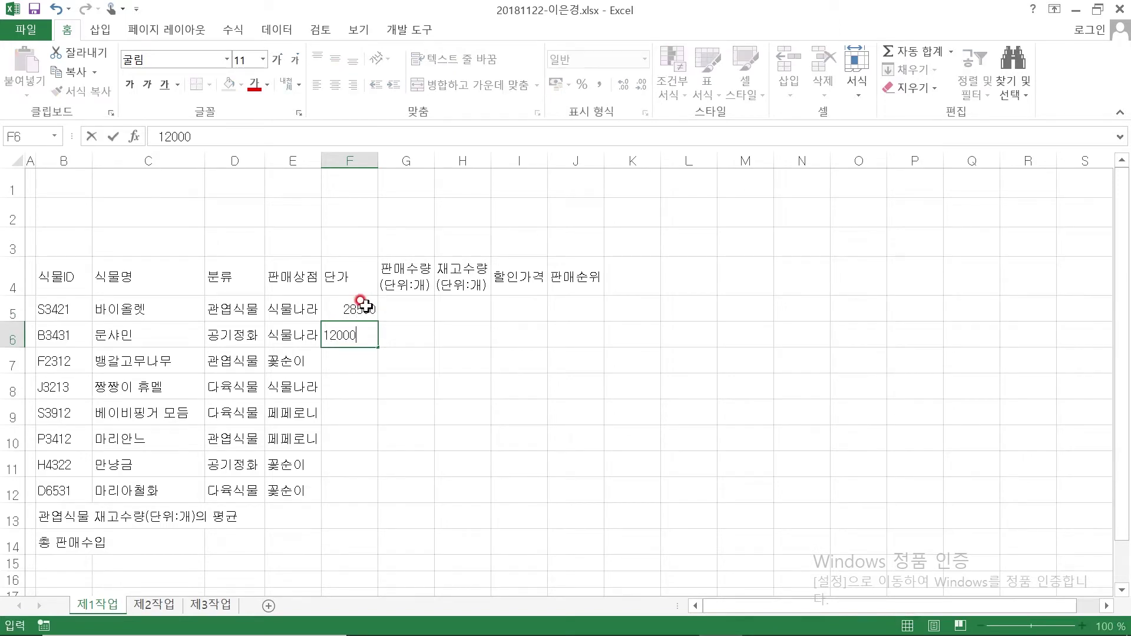
{"action": "key", "text": "Return"}
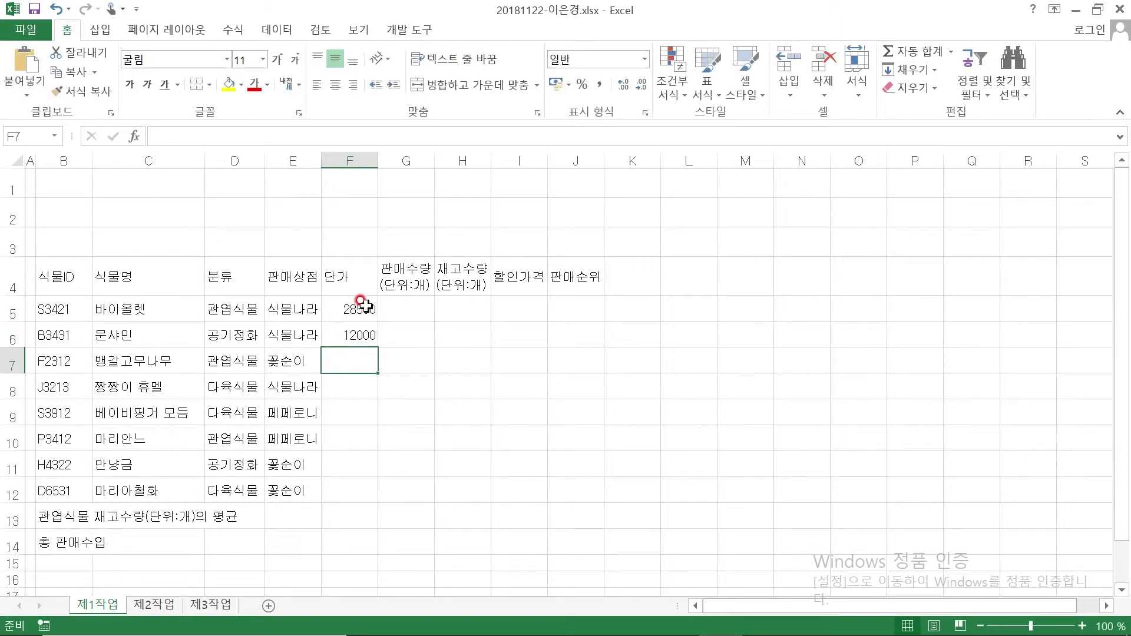
{"action": "type", "text": "72300"}
{"action": "key", "text": "Return"}
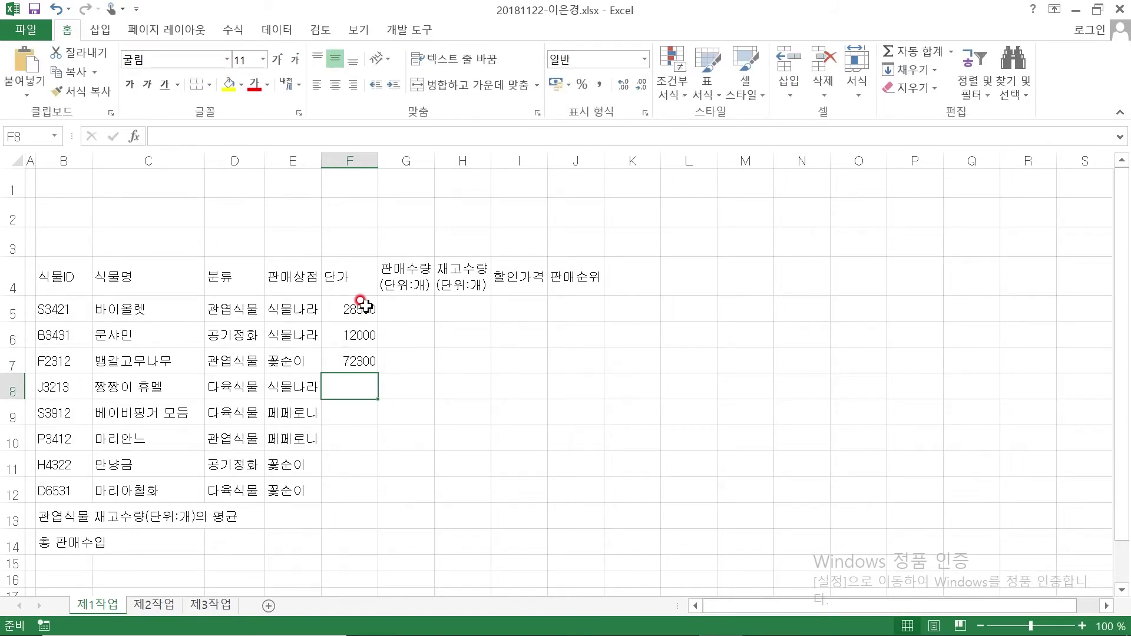
{"action": "type", "text": "24500"}
{"action": "key", "text": "Return"}
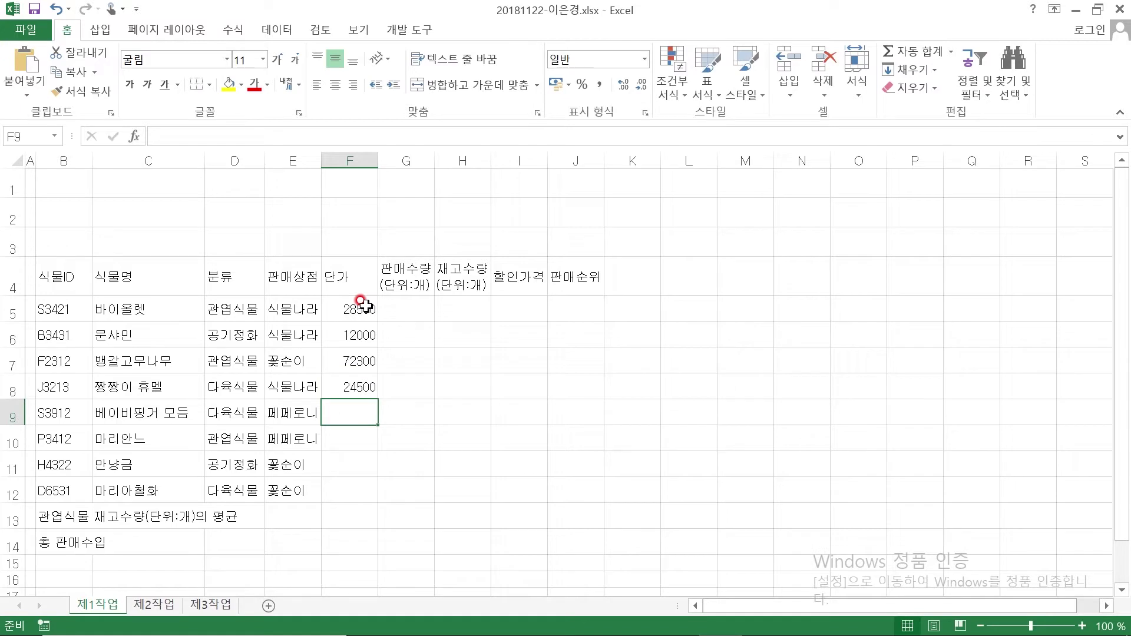
{"action": "type", "text": "35700"}
{"action": "key", "text": "Return"}
{"action": "type", "text": "16000"}
{"action": "key", "text": "Return"}
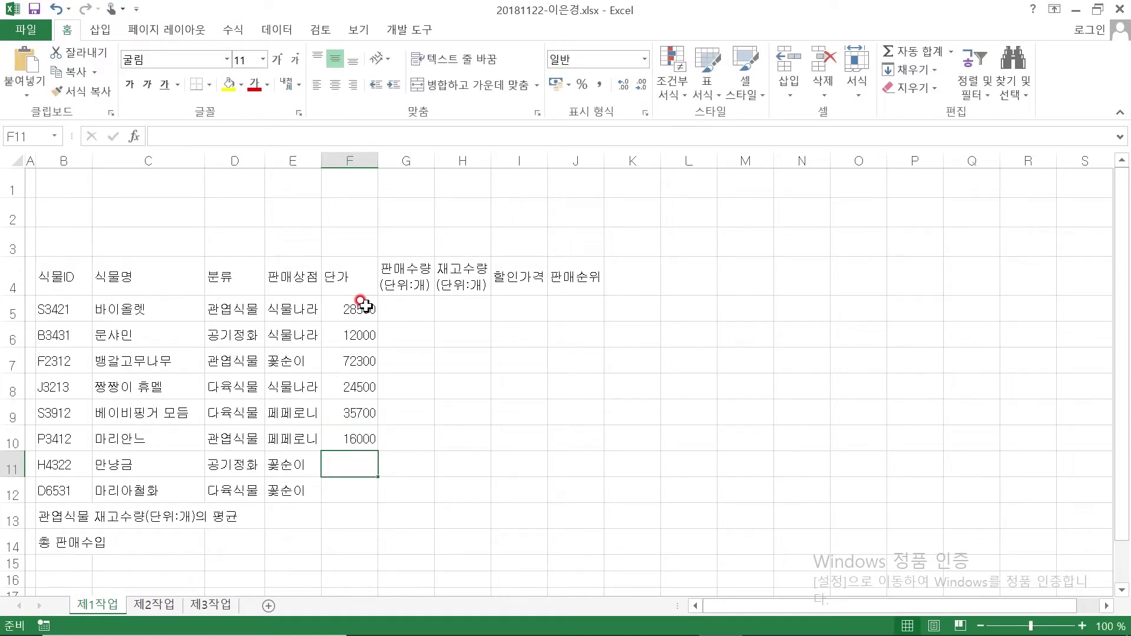
{"action": "type", "text": "15400"}
{"action": "key", "text": "Return"}
{"action": "type", "text": "28400"}
{"action": "key", "text": "Return"}
Enter sales quantities 252, 1359, 125, 195, 165, 652, 1213, 35 in G5:G12
{"action": "left_click", "coordinate": [422, 307]}
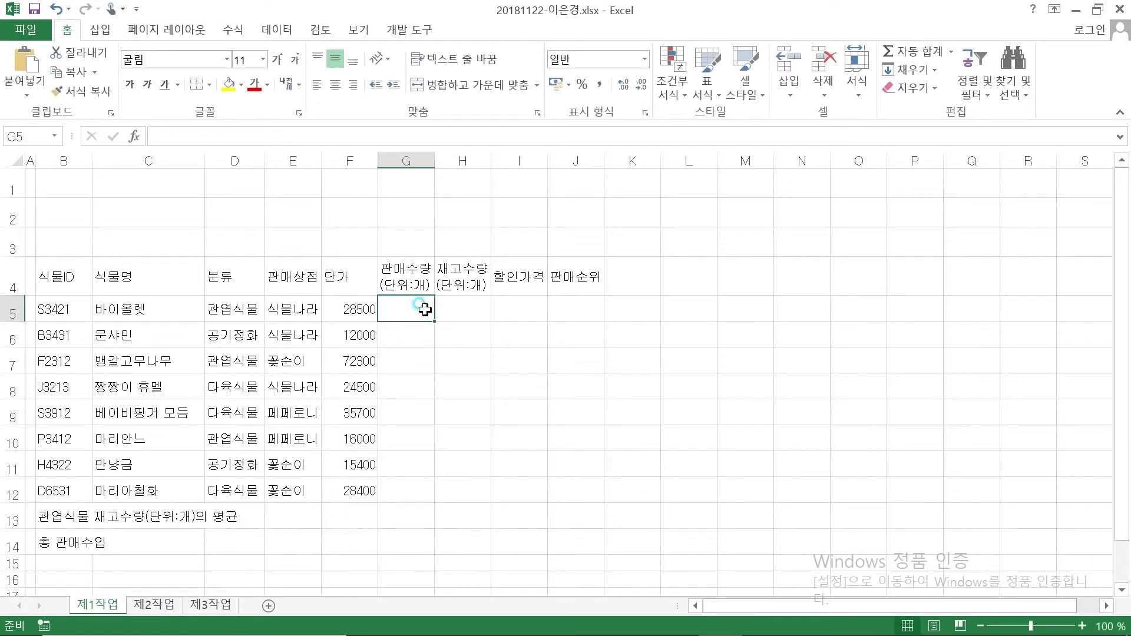
{"action": "type", "text": "252"}
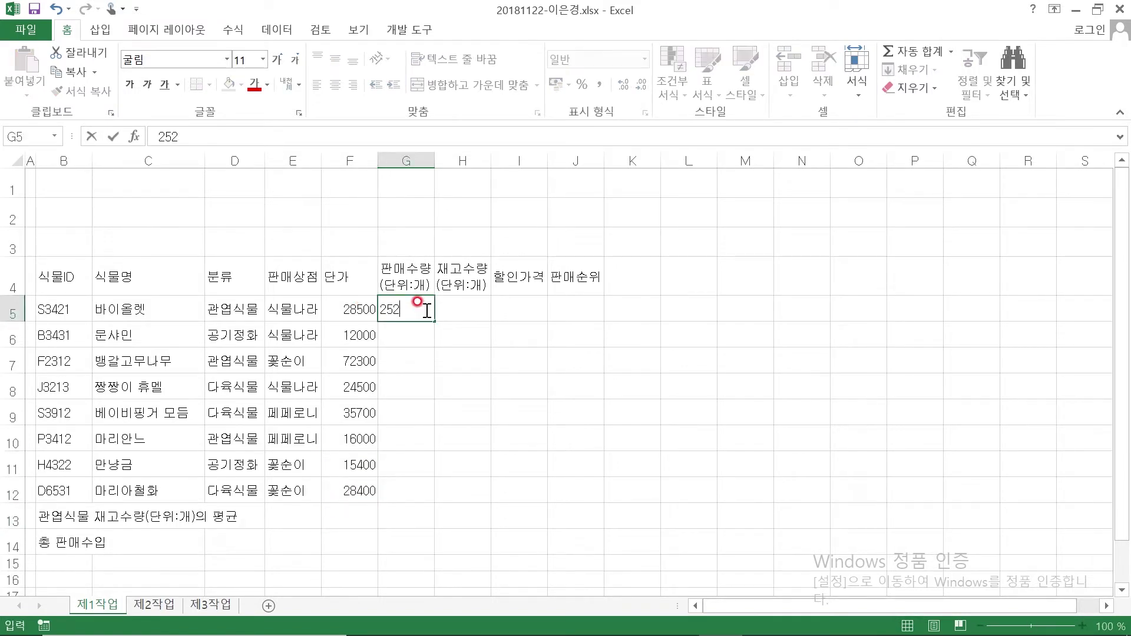
{"action": "key", "text": "Return"}
{"action": "type", "text": "1359"}
{"action": "key", "text": "Return"}
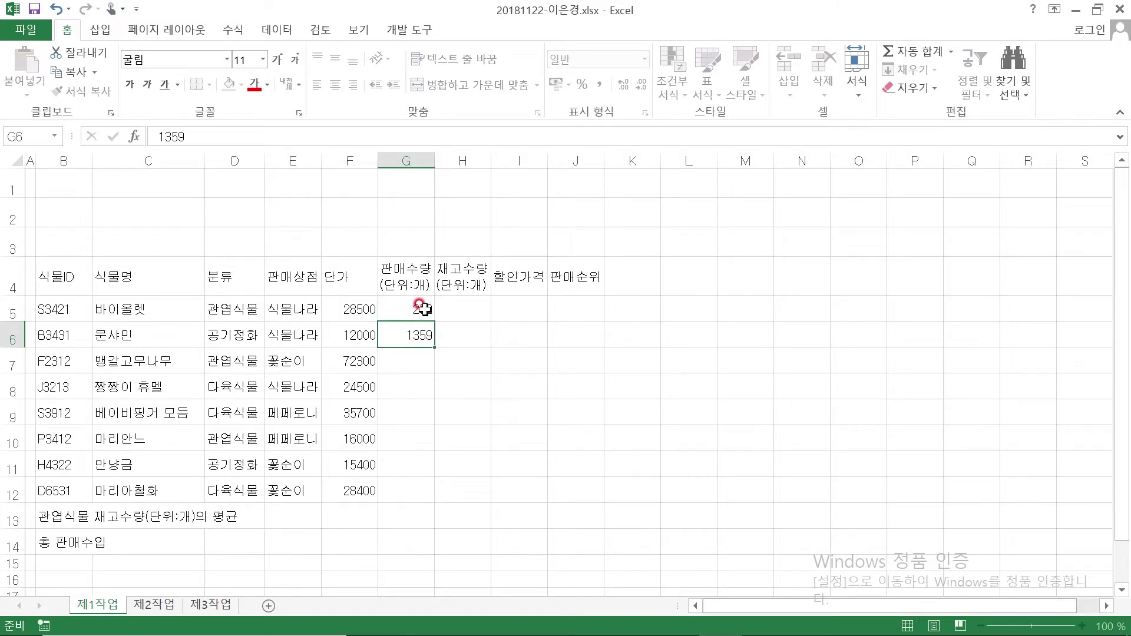
{"action": "type", "text": "125"}
{"action": "key", "text": "Return"}
{"action": "type", "text": "195"}
{"action": "key", "text": "Return"}
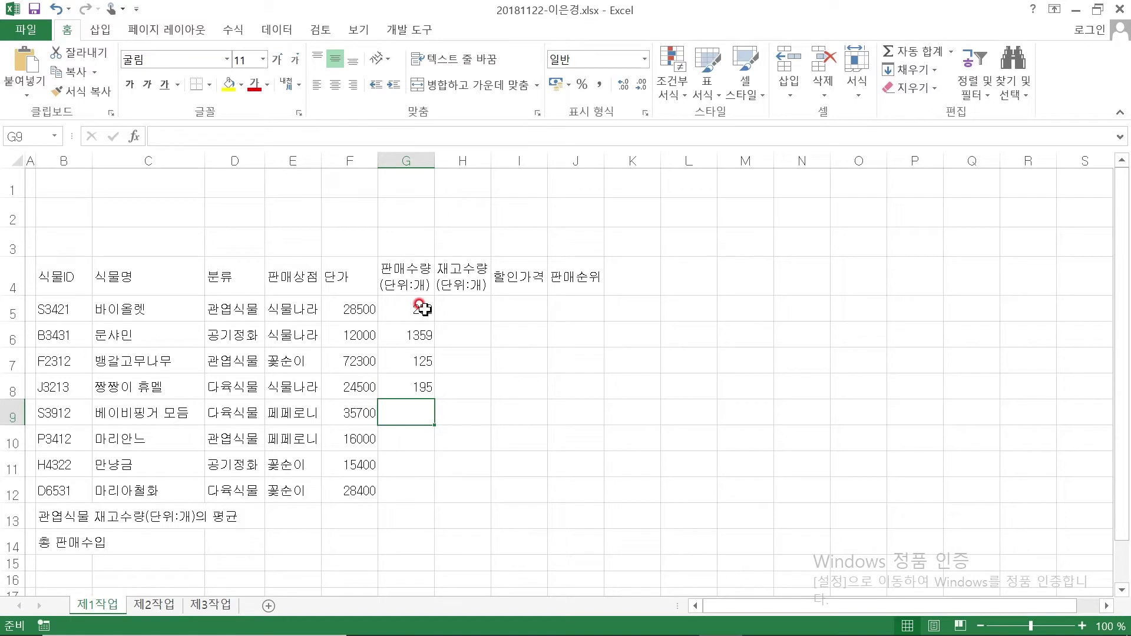
{"action": "type", "text": "165"}
{"action": "key", "text": "Return"}
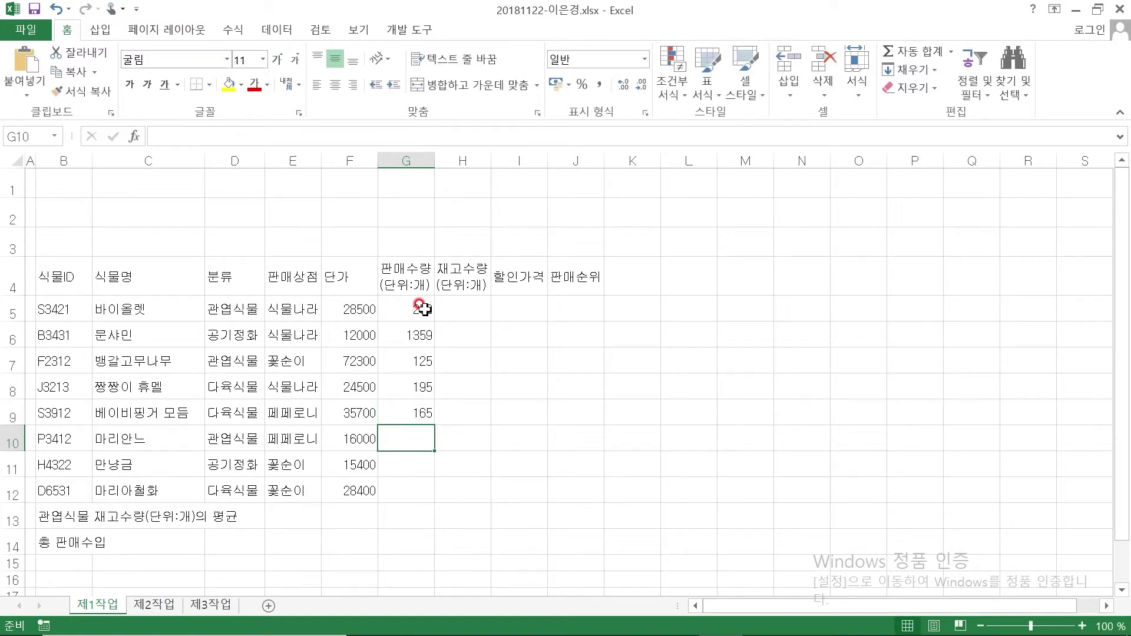
{"action": "type", "text": "652"}
{"action": "key", "text": "Return"}
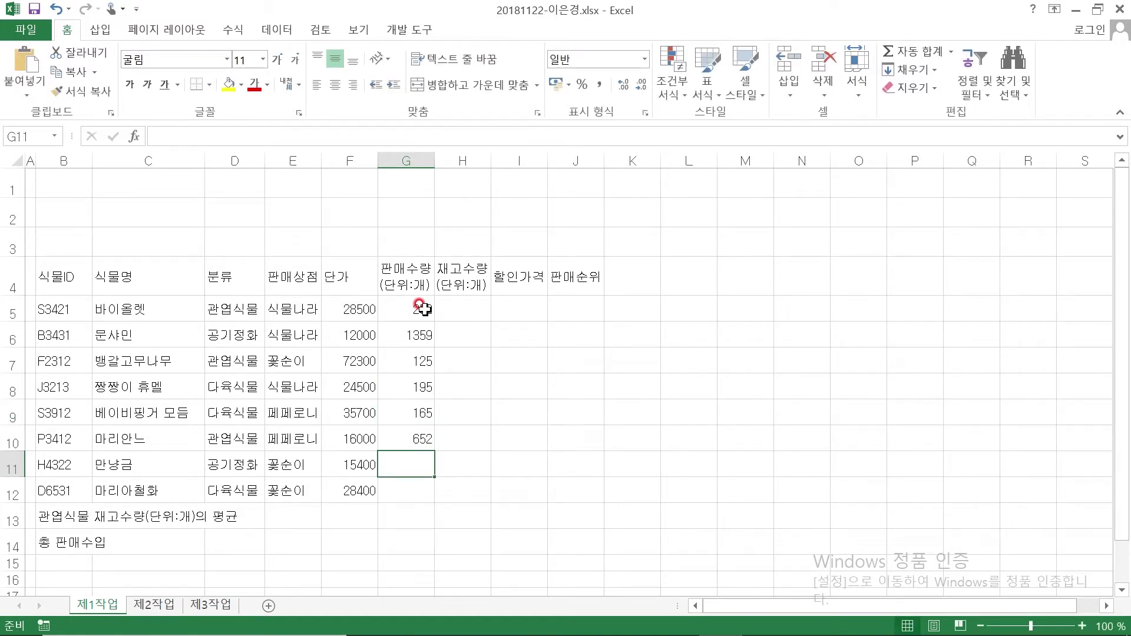
{"action": "type", "text": "1213"}
{"action": "key", "text": "Return"}
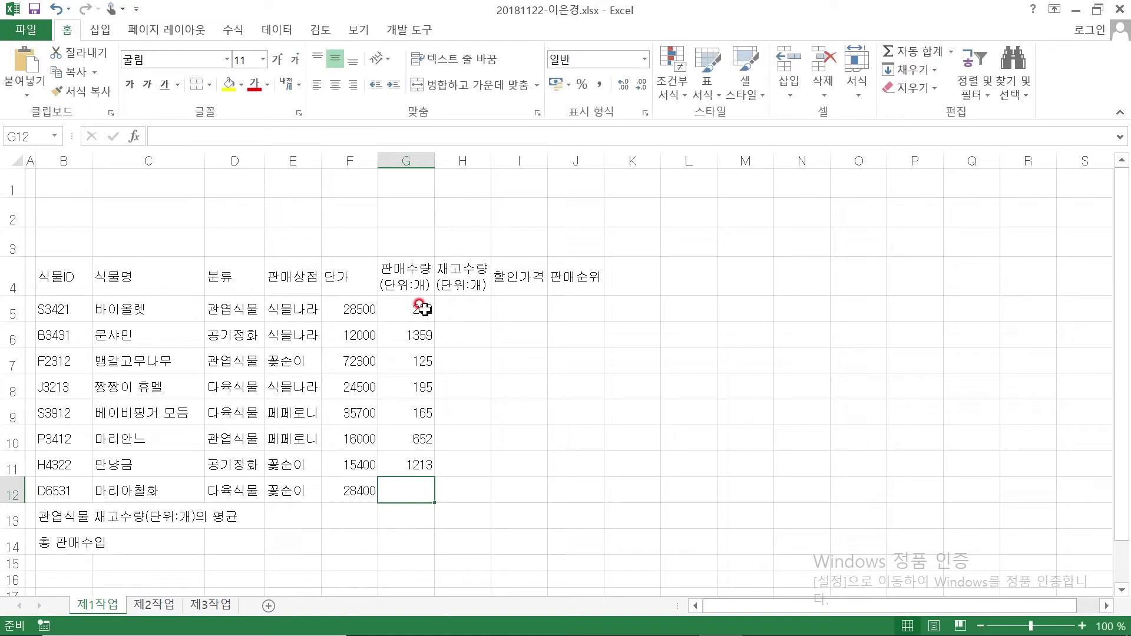
{"action": "type", "text": "351"}
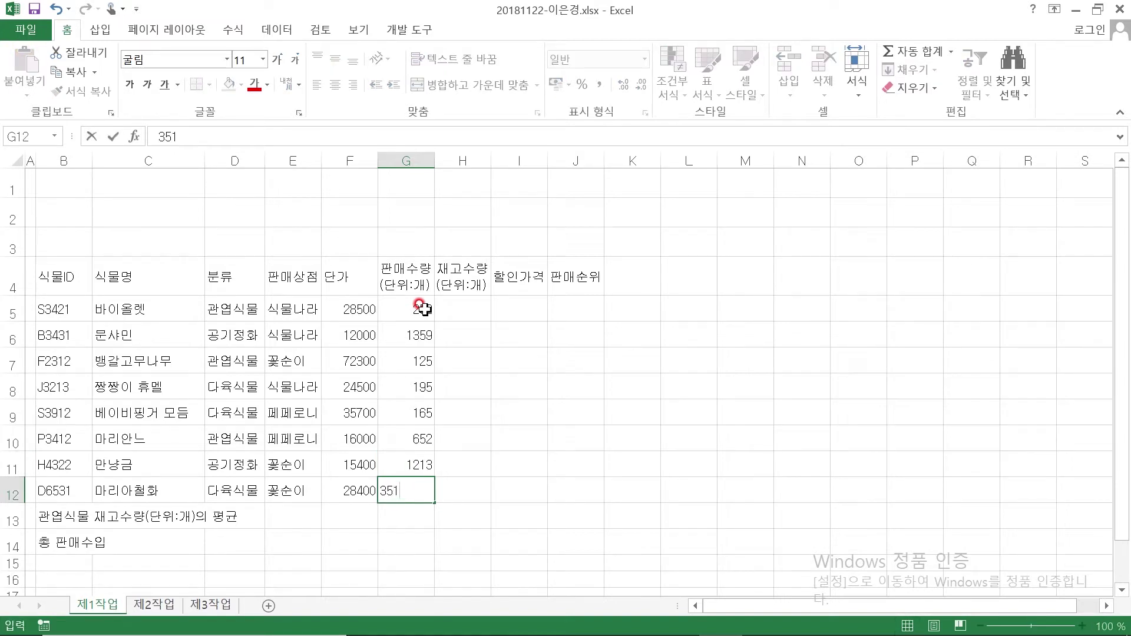
{"action": "left_click", "coordinate": [463, 313]}
Enter stock quantities 143, 49, 150, 114, 67, 237, 79, 157 in H5:H12
{"action": "type", "text": "143"}
{"action": "key", "text": "Return"}
{"action": "type", "text": "49"}
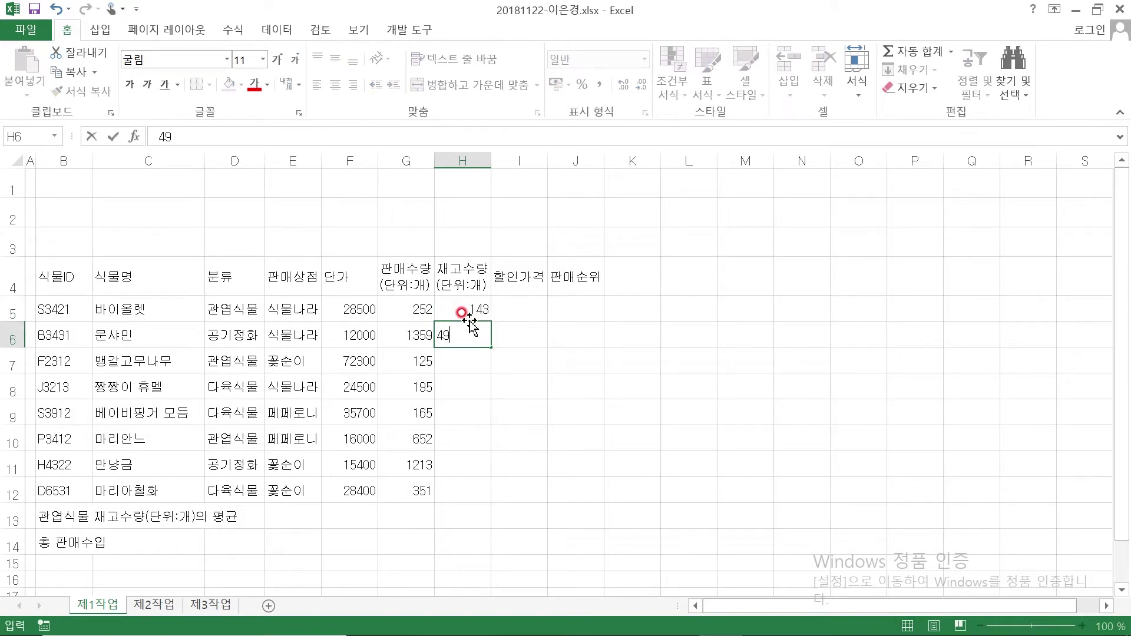
{"action": "key", "text": "Return"}
{"action": "type", "text": "150"}
{"action": "key", "text": "Return"}
{"action": "type", "text": "114"}
{"action": "key", "text": "Return"}
{"action": "type", "text": "67"}
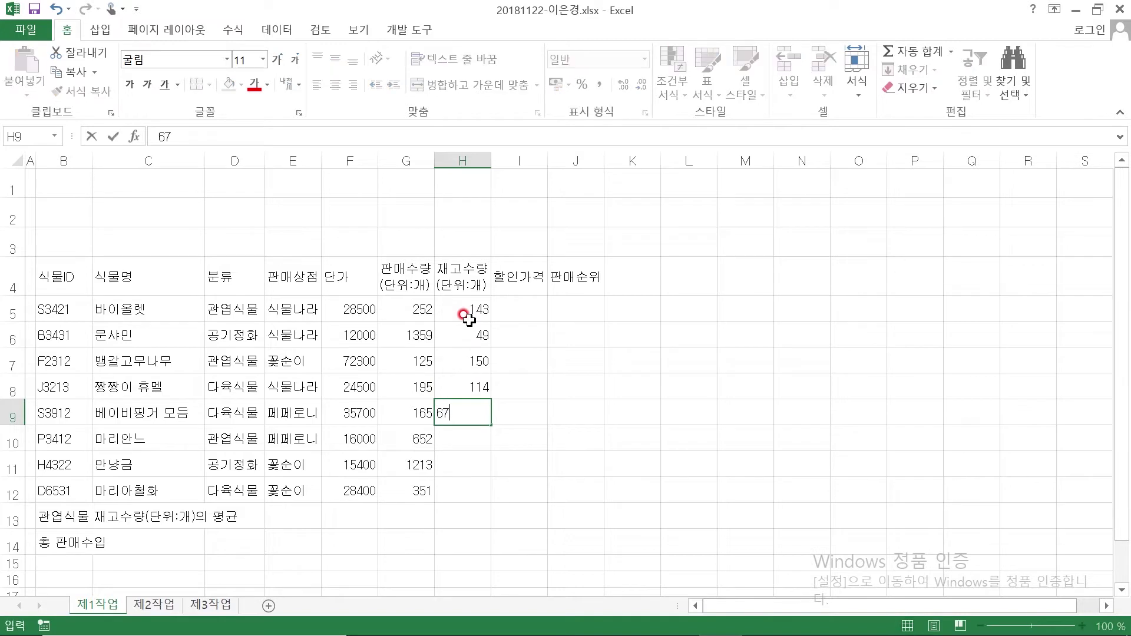
{"action": "key", "text": "Return"}
{"action": "type", "text": "237"}
{"action": "key", "text": "Return"}
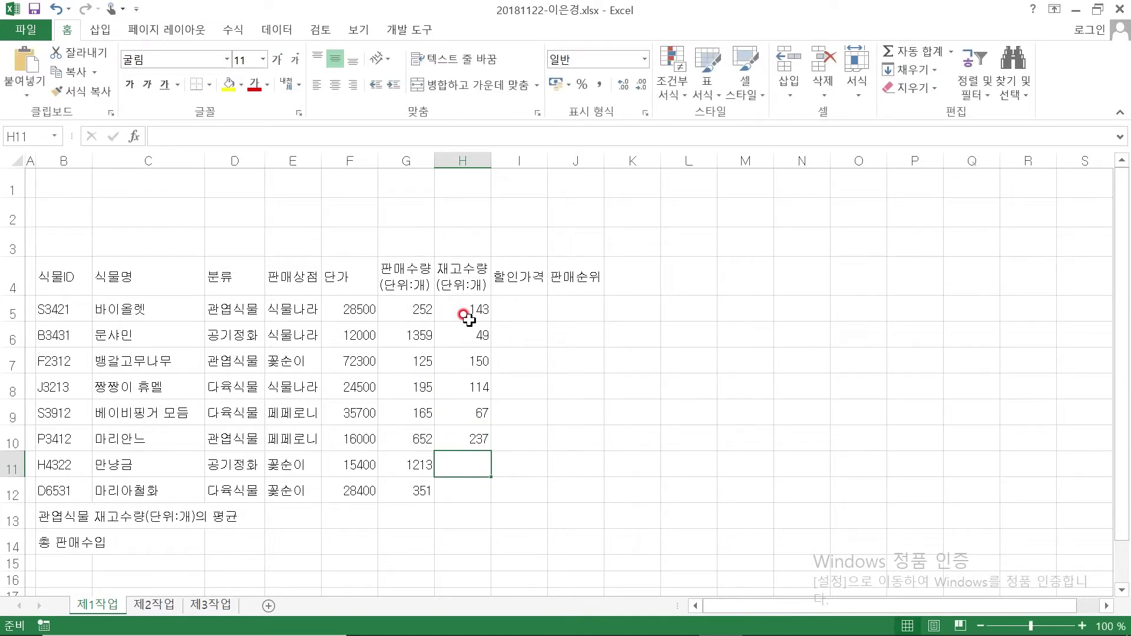
{"action": "type", "text": "79"}
{"action": "key", "text": "Return"}
{"action": "type", "text": "157"}
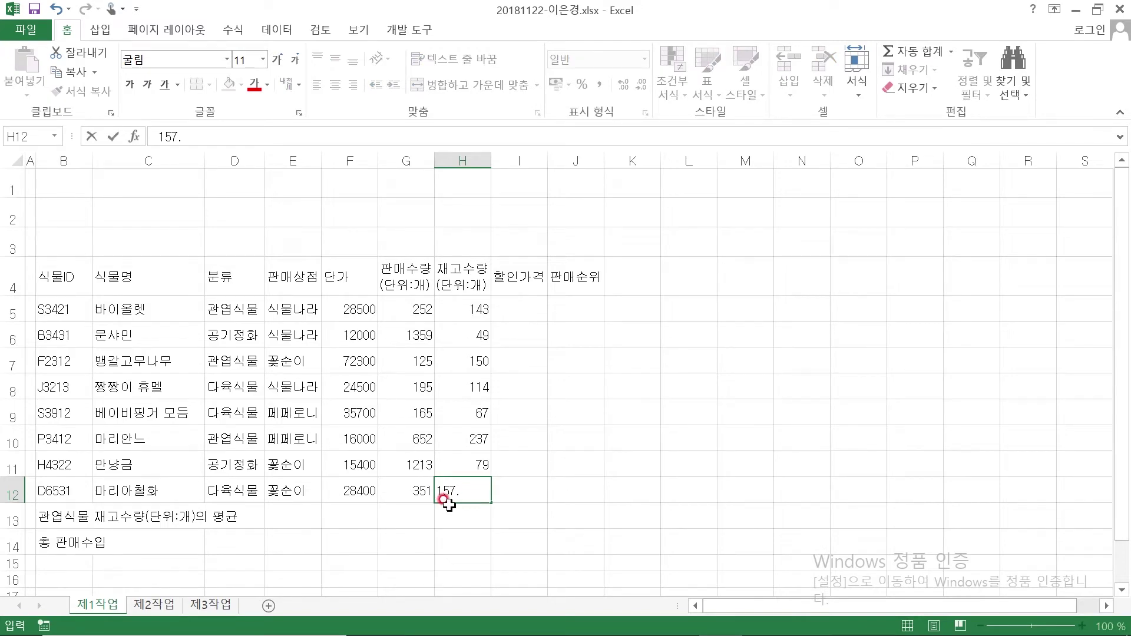
{"action": "key", "text": "Return"}
Merge and centre B13:D13 and B14:D14 for the two summary labels
{"action": "scroll", "coordinate": [159, 471], "scroll_direction": "down", "scroll_amount": 3}
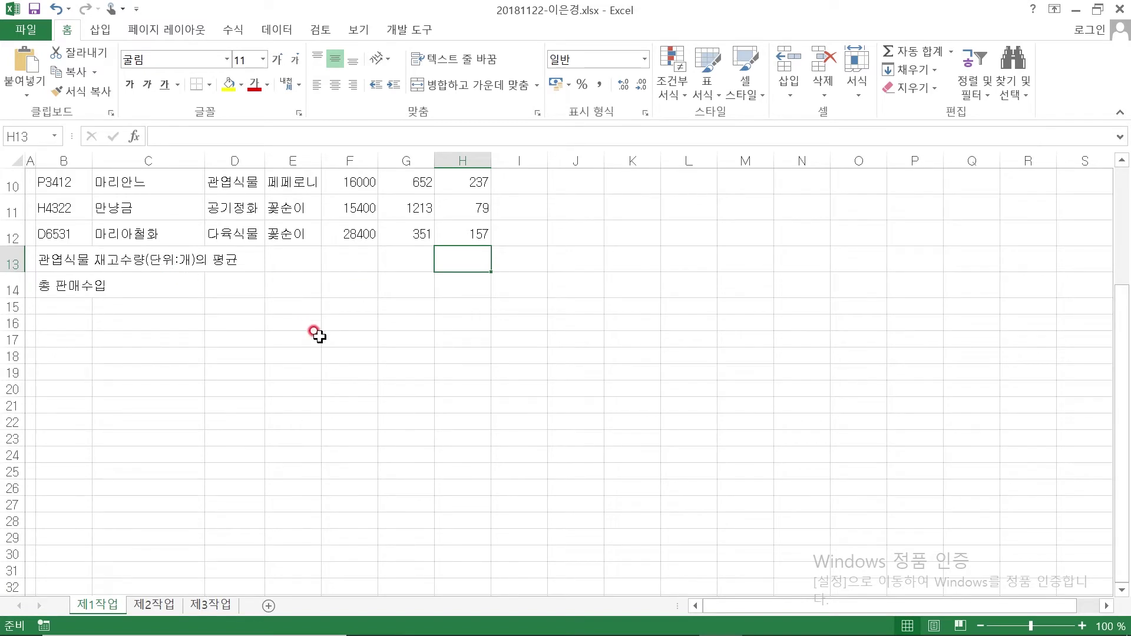
{"action": "left_click_drag", "start_coordinate": [47, 259], "coordinate": [233, 263]}
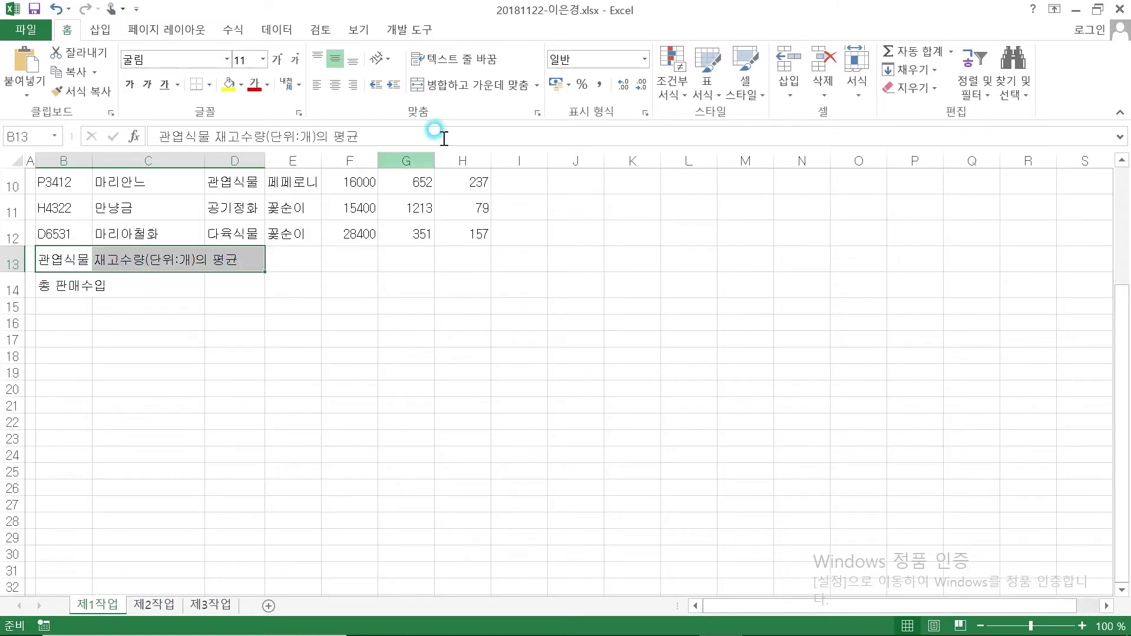
{"action": "left_click", "coordinate": [458, 87]}
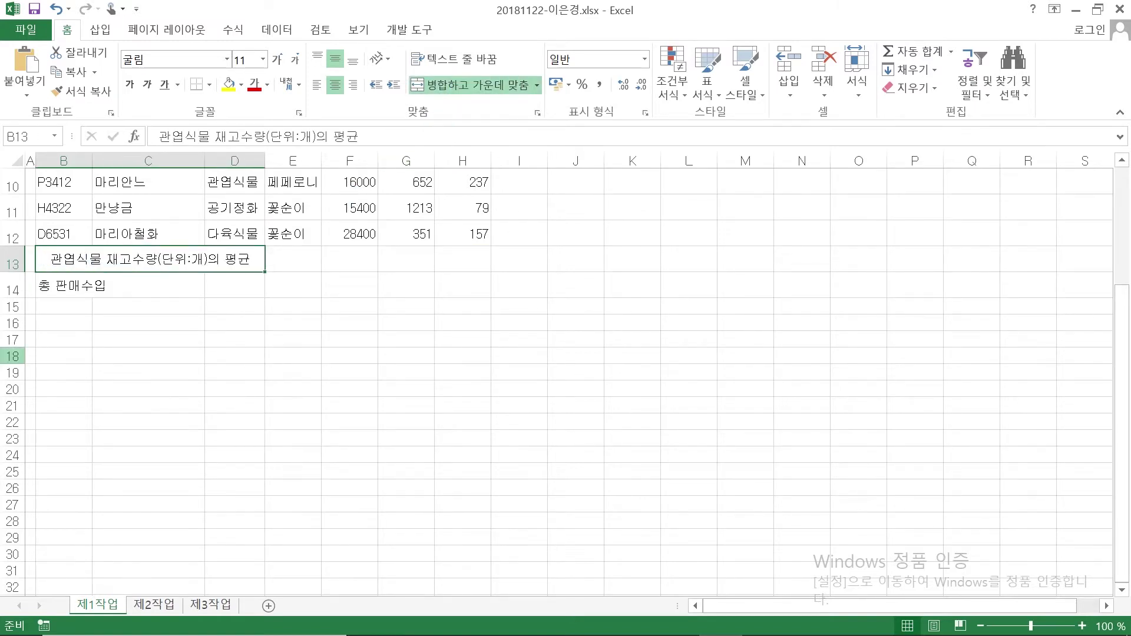
{"action": "left_click_drag", "start_coordinate": [71, 286], "coordinate": [213, 281]}
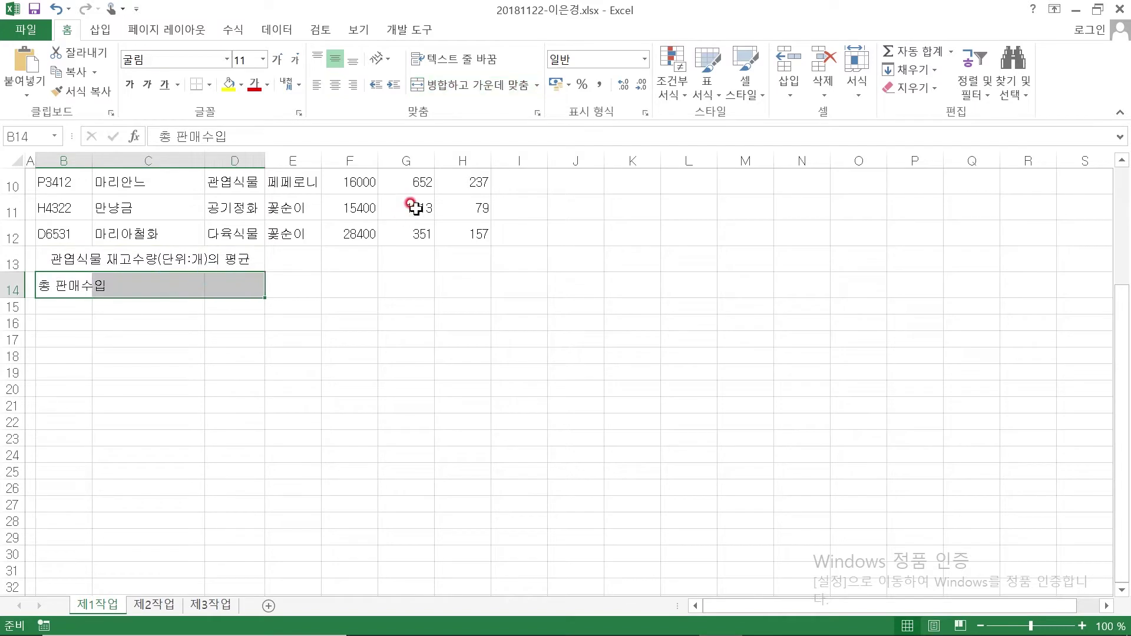
{"action": "left_click", "coordinate": [450, 86]}
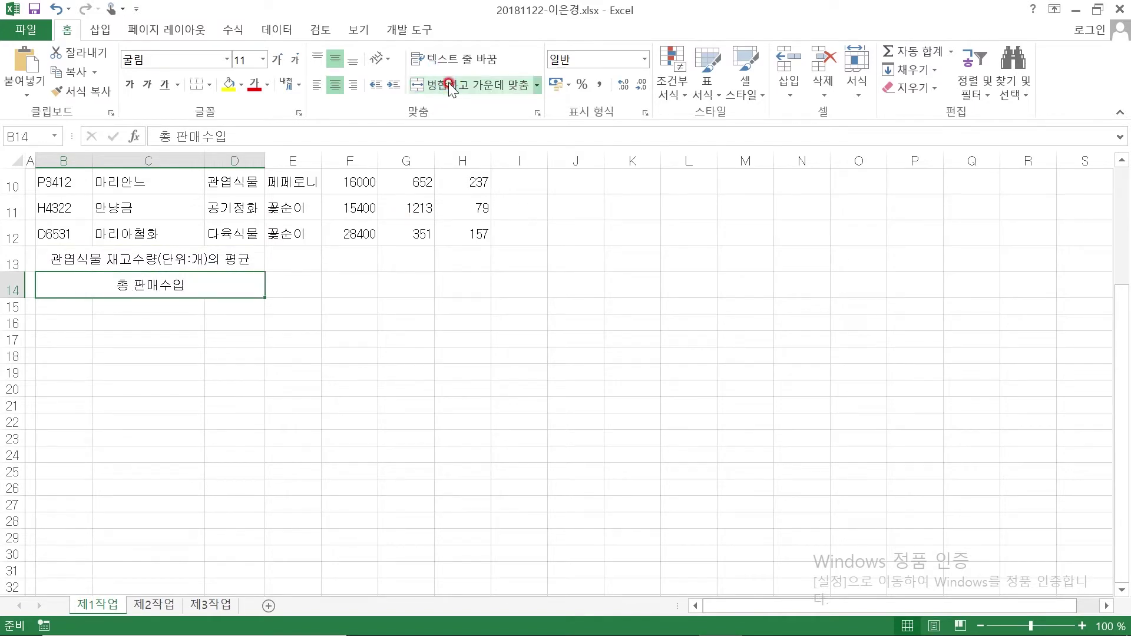
Merge F13:F14 into one cell and G13:I13 into one centred cell
{"action": "left_click", "coordinate": [340, 258]}
{"action": "left_click_drag", "start_coordinate": [342, 258], "coordinate": [344, 278]}
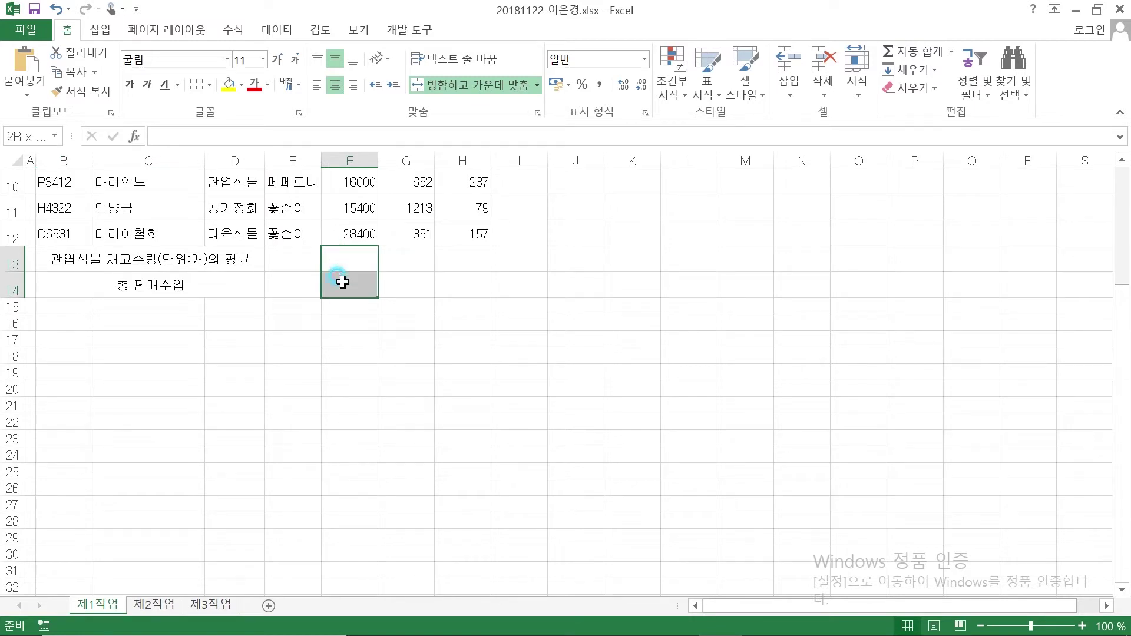
{"action": "left_click", "coordinate": [465, 85]}
{"action": "left_click_drag", "start_coordinate": [423, 260], "coordinate": [504, 260]}
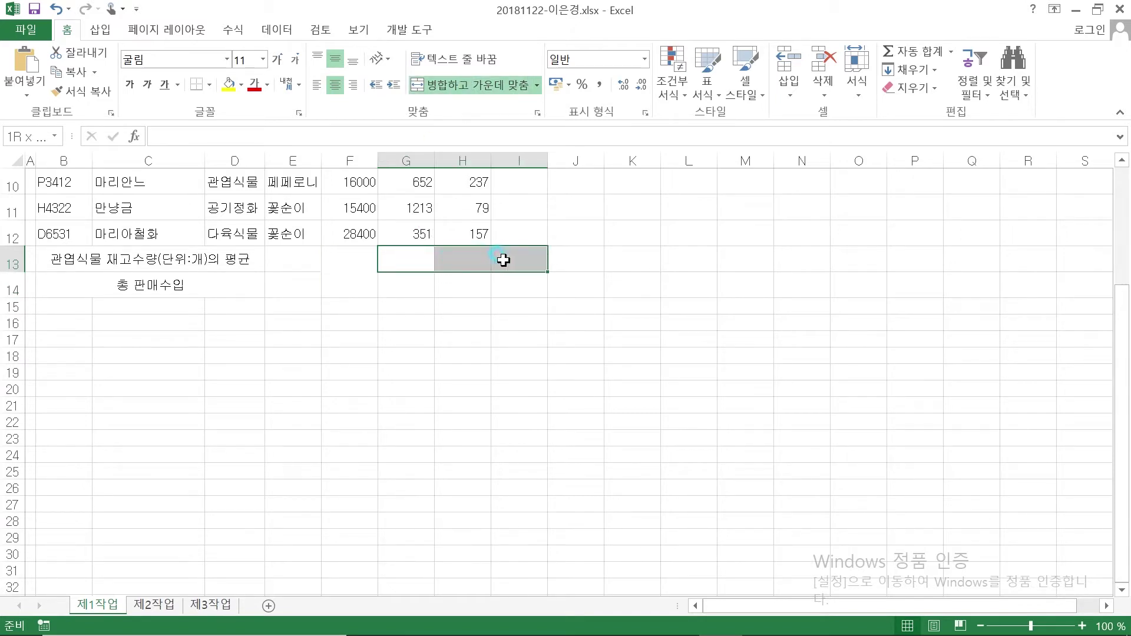
{"action": "left_click", "coordinate": [494, 87]}
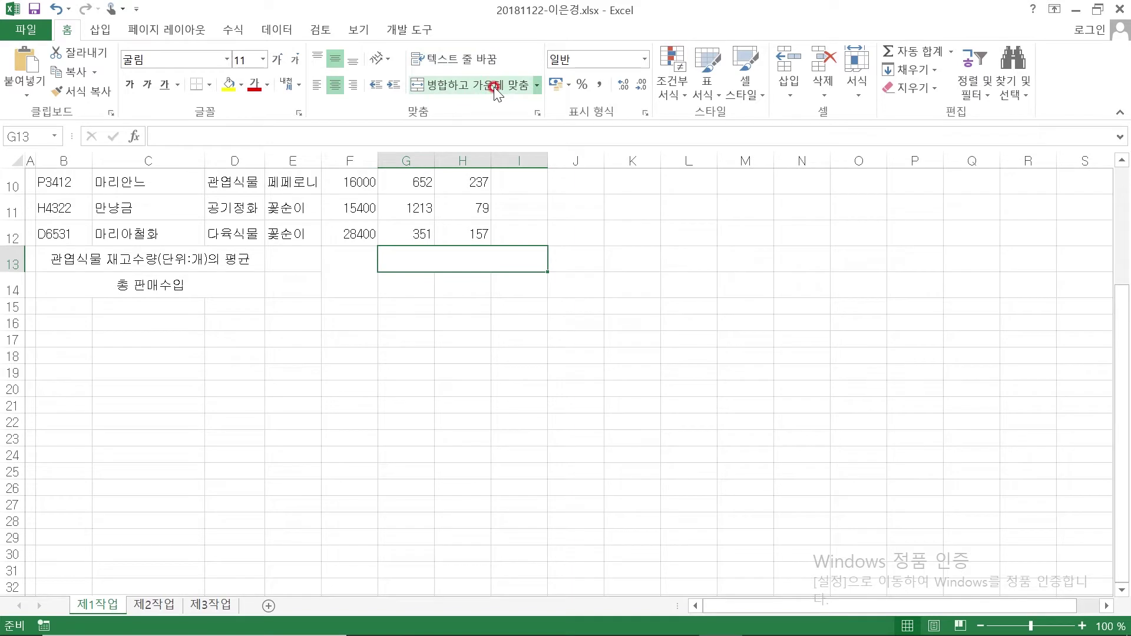
Type the label 최대 판매수량(단위:개) into merged cell G13
{"action": "left_click", "coordinate": [289, 256]}
{"action": "left_click", "coordinate": [344, 265]}
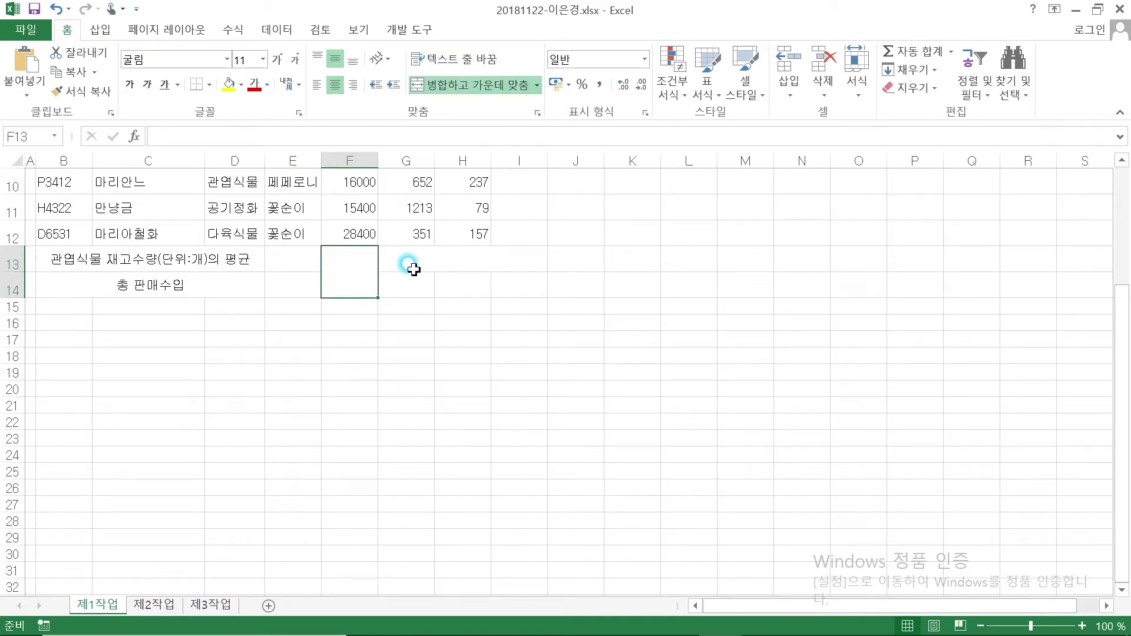
{"action": "left_click", "coordinate": [410, 263]}
{"action": "type", "text": "최"}
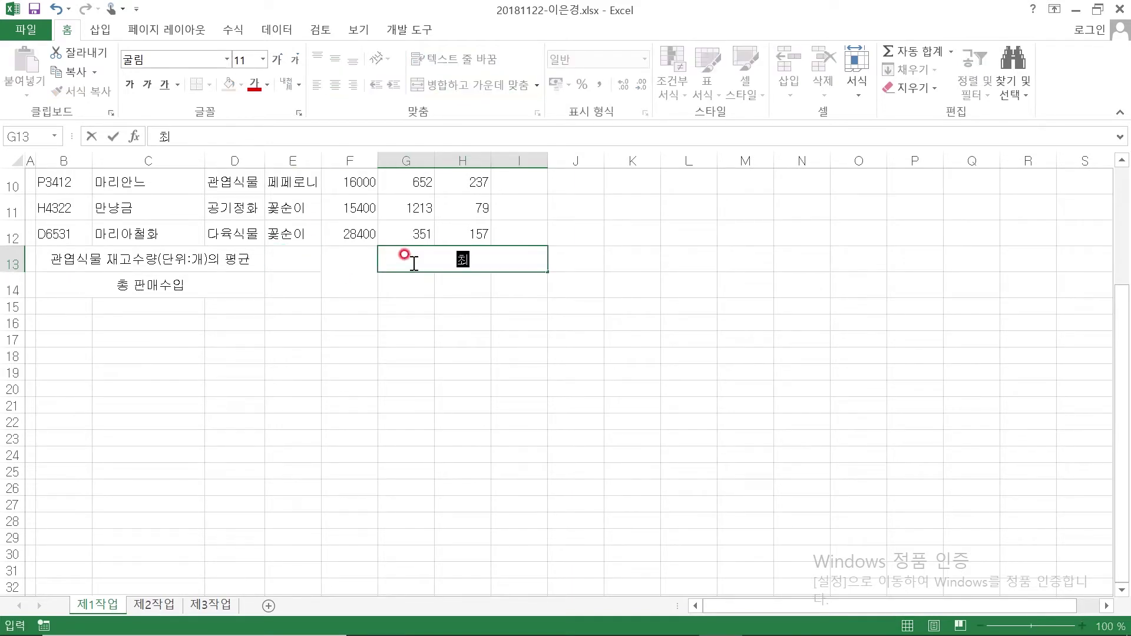
{"action": "type", "text": "대 판매술량"}
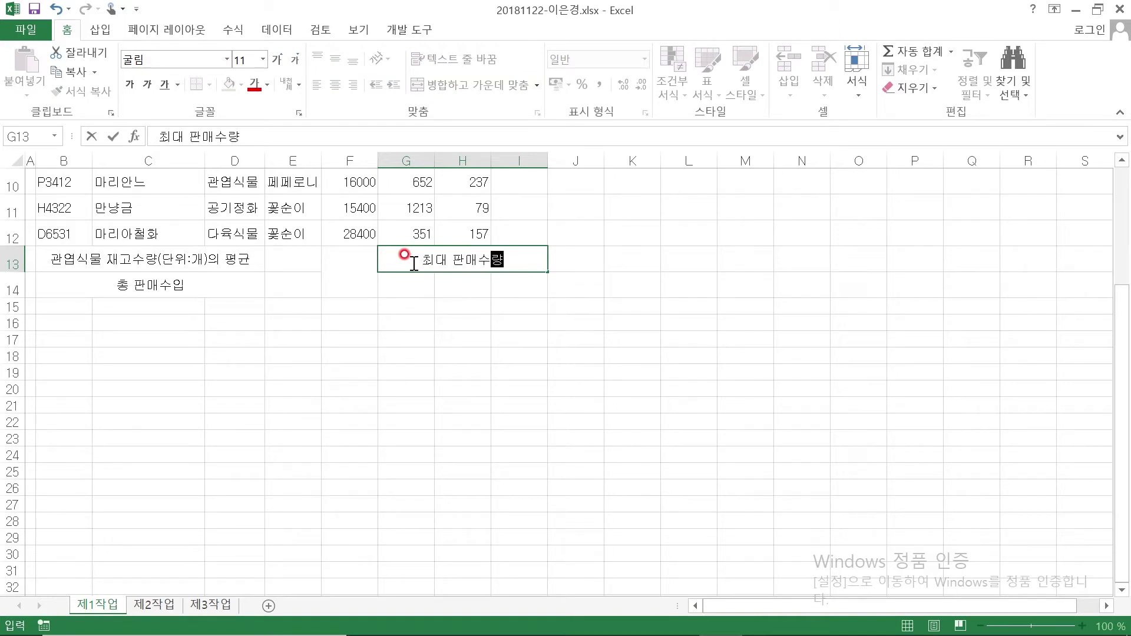
{"action": "type", "text": "(단위:"}
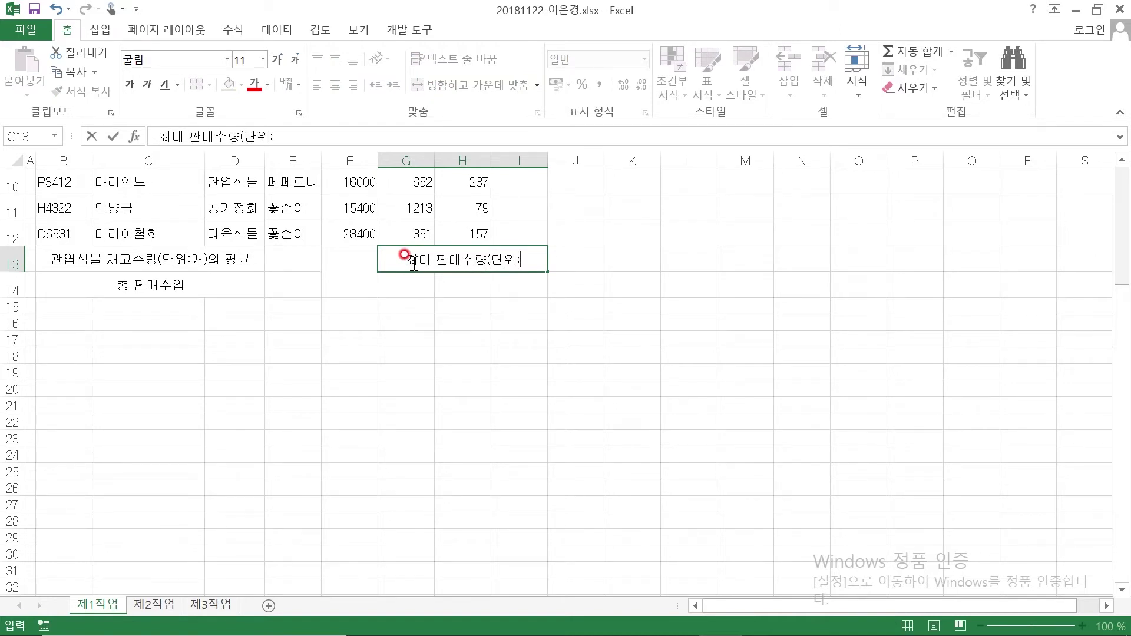
{"action": "type", "text": "개)"}
Confirm the G13 label, then enter 식물ID in G14 and 단가 in I14
{"action": "key", "text": "Return"}
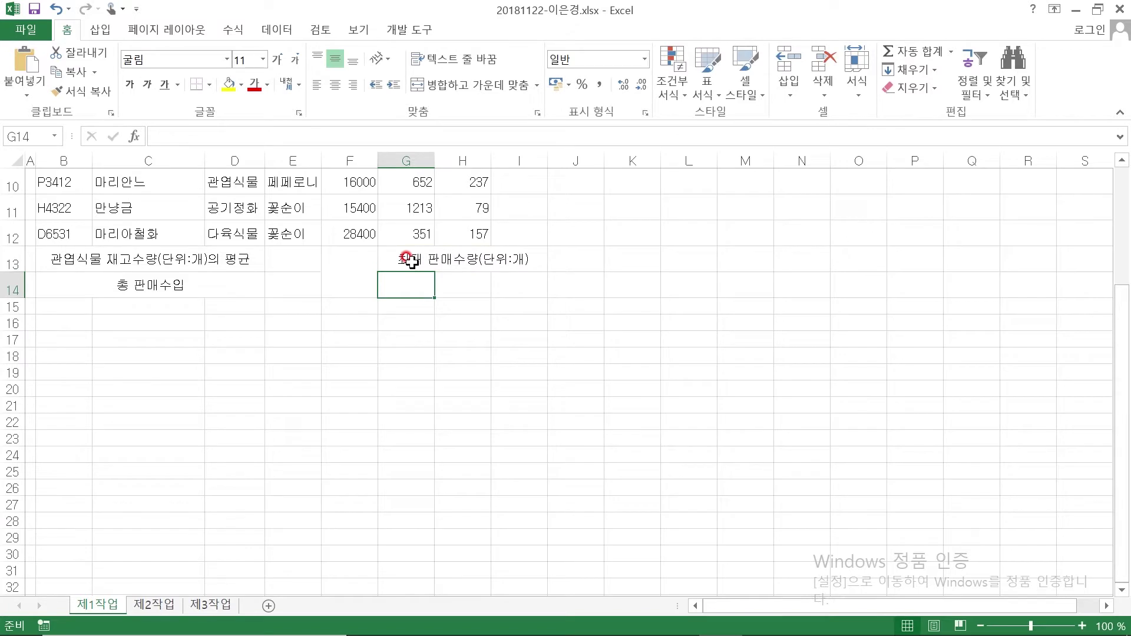
{"action": "type", "text": "식물ID"}
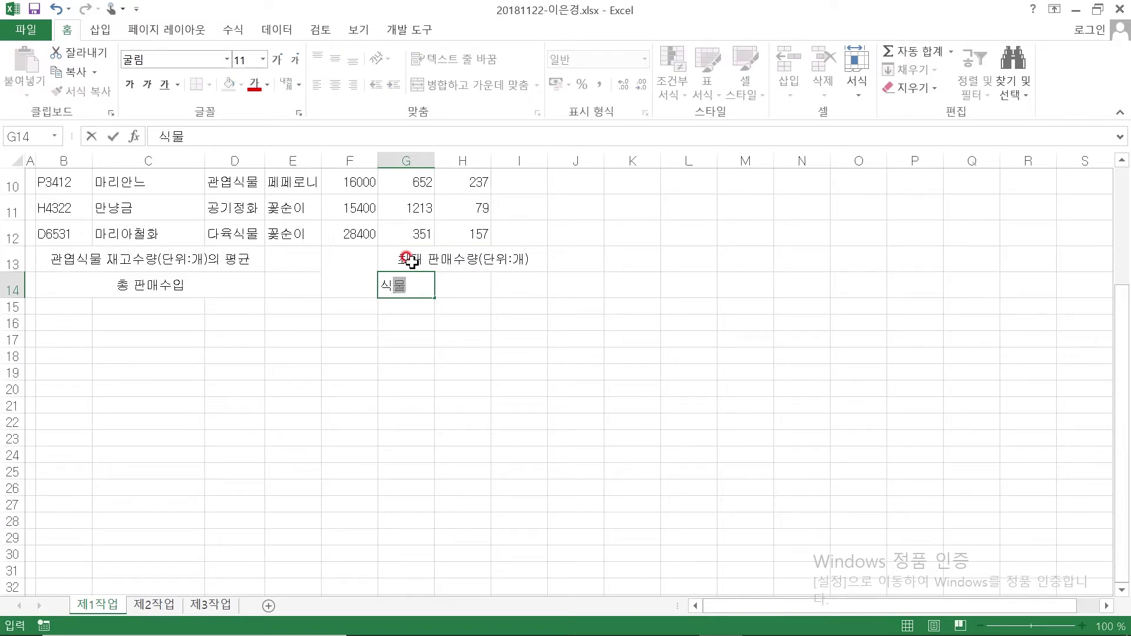
{"action": "key", "text": "Tab"}
{"action": "key", "text": "Tab"}
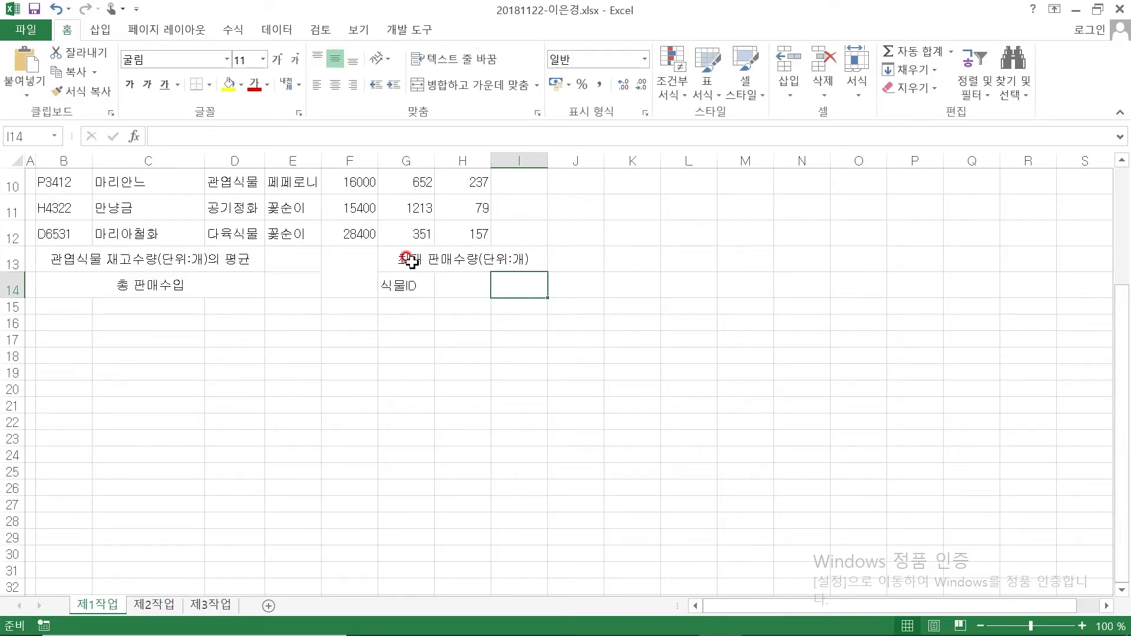
{"action": "type", "text": "단가"}
{"action": "key", "text": "Return"}
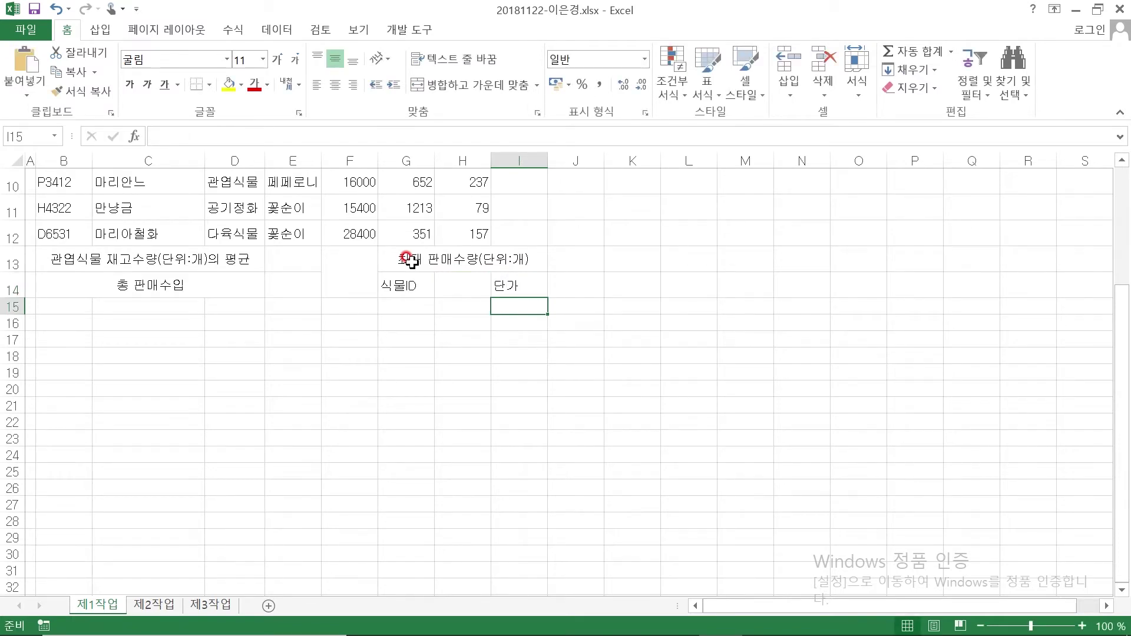
{"action": "left_click", "coordinate": [649, 424]}
{"action": "scroll", "coordinate": [651, 407], "scroll_direction": "down", "scroll_amount": 1}
{"action": "scroll", "coordinate": [660, 350], "scroll_direction": "up", "scroll_amount": 1}
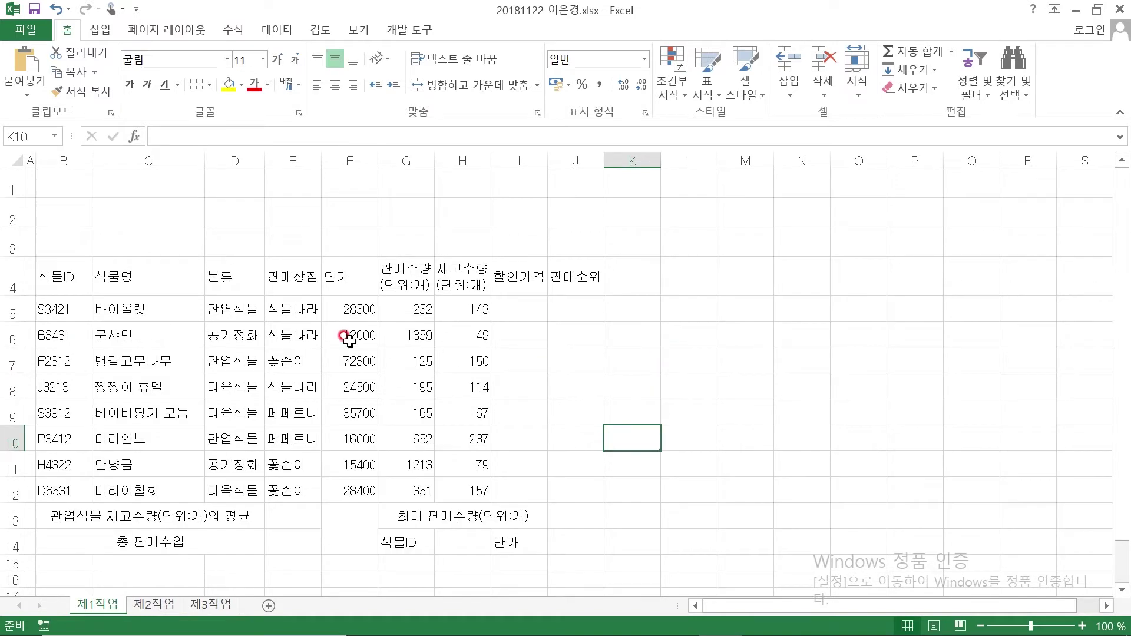
Give B4:J14 thin borders on every cell plus a thick outer box border
{"action": "left_click_drag", "start_coordinate": [67, 290], "coordinate": [564, 529]}
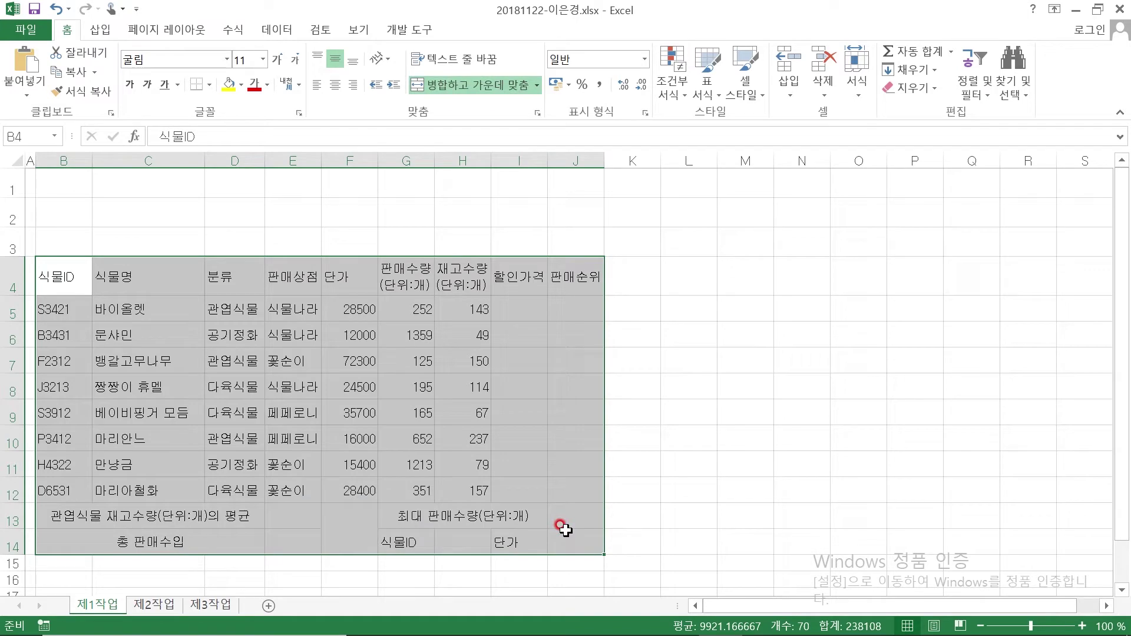
{"action": "left_click", "coordinate": [209, 85]}
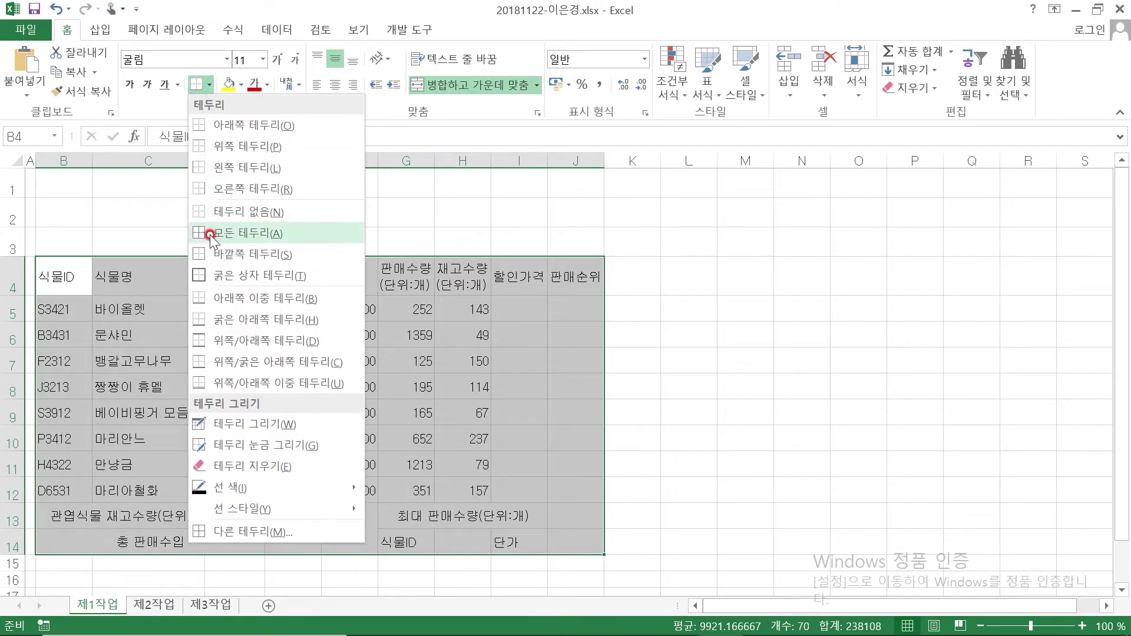
{"action": "left_click", "coordinate": [228, 235]}
{"action": "left_click", "coordinate": [208, 84]}
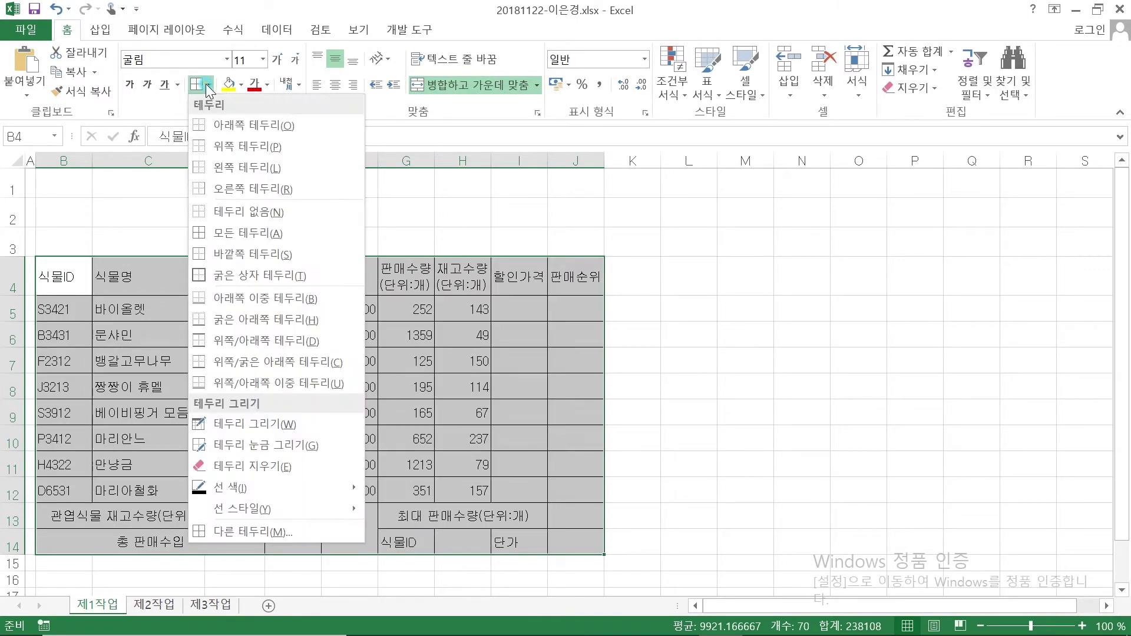
{"action": "left_click", "coordinate": [201, 277]}
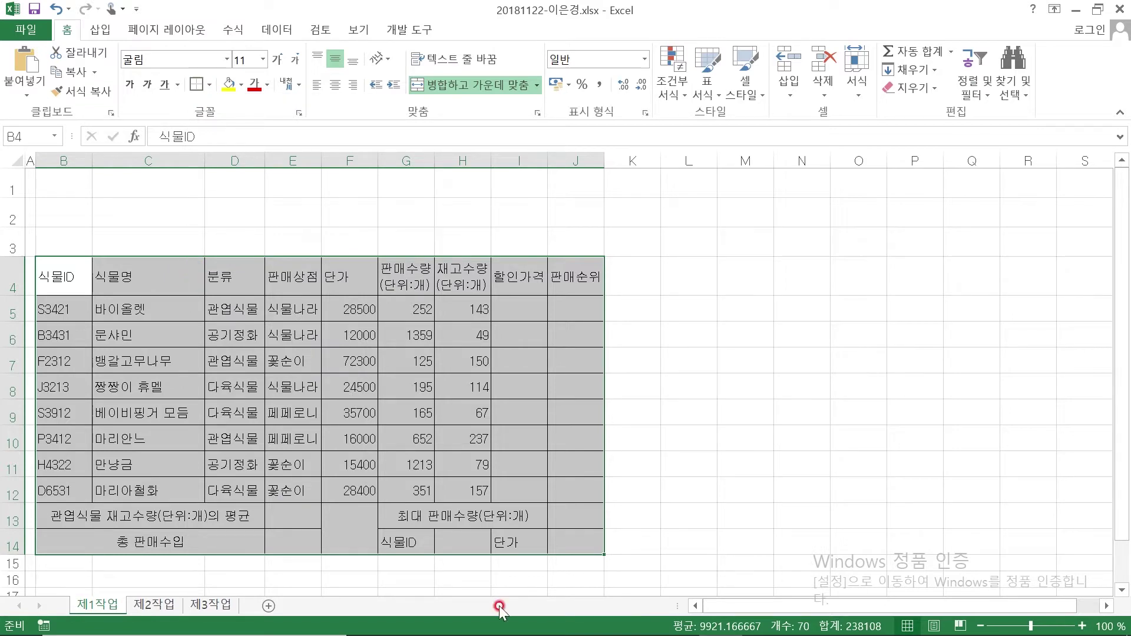
Compare the table with the exam PDF's sample, then select the header row B4:J4
{"action": "left_click", "coordinate": [677, 619]}
{"action": "scroll", "coordinate": [475, 390], "scroll_direction": "down", "scroll_amount": 15}
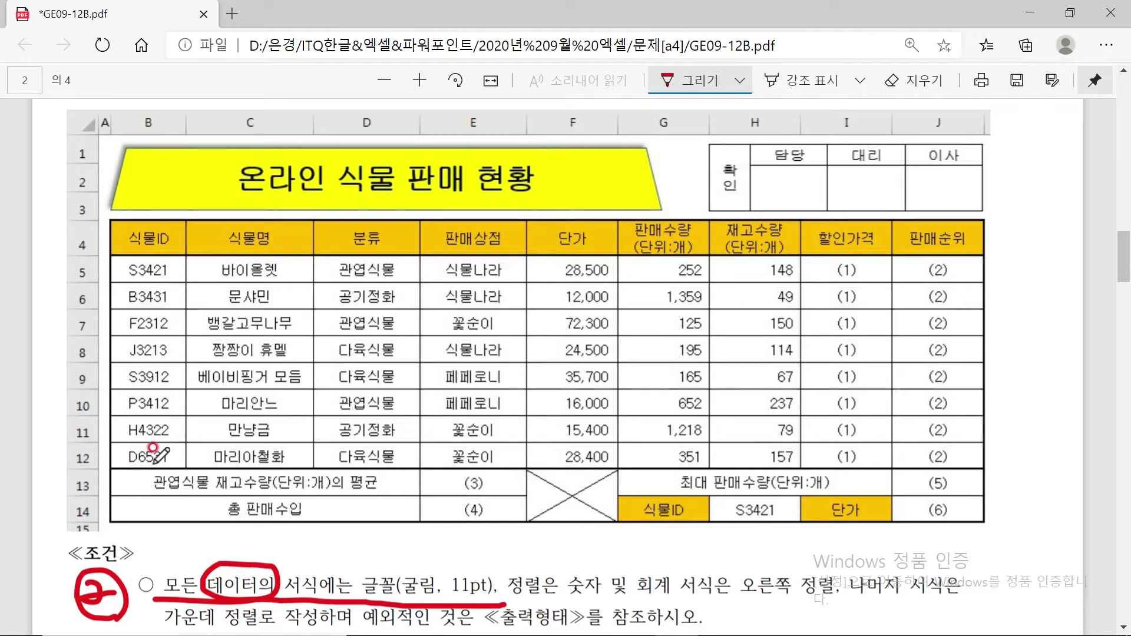
{"action": "mouse_move", "coordinate": [584, 634]}
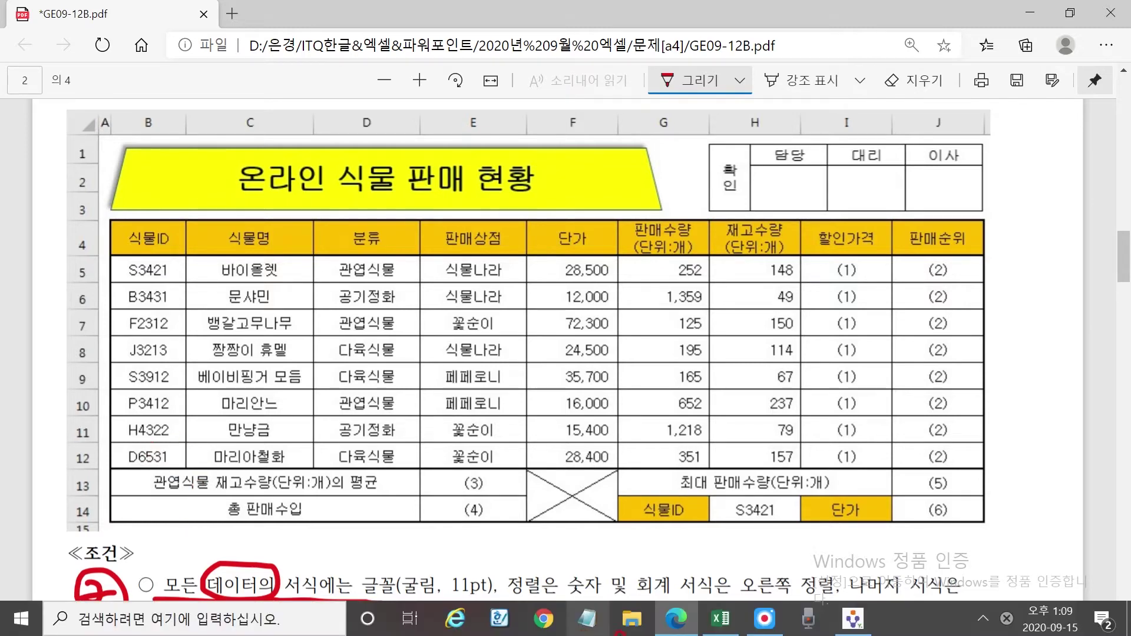
{"action": "key", "text": "super"}
{"action": "left_click", "coordinate": [722, 626]}
{"action": "left_click_drag", "start_coordinate": [55, 274], "coordinate": [571, 279]}
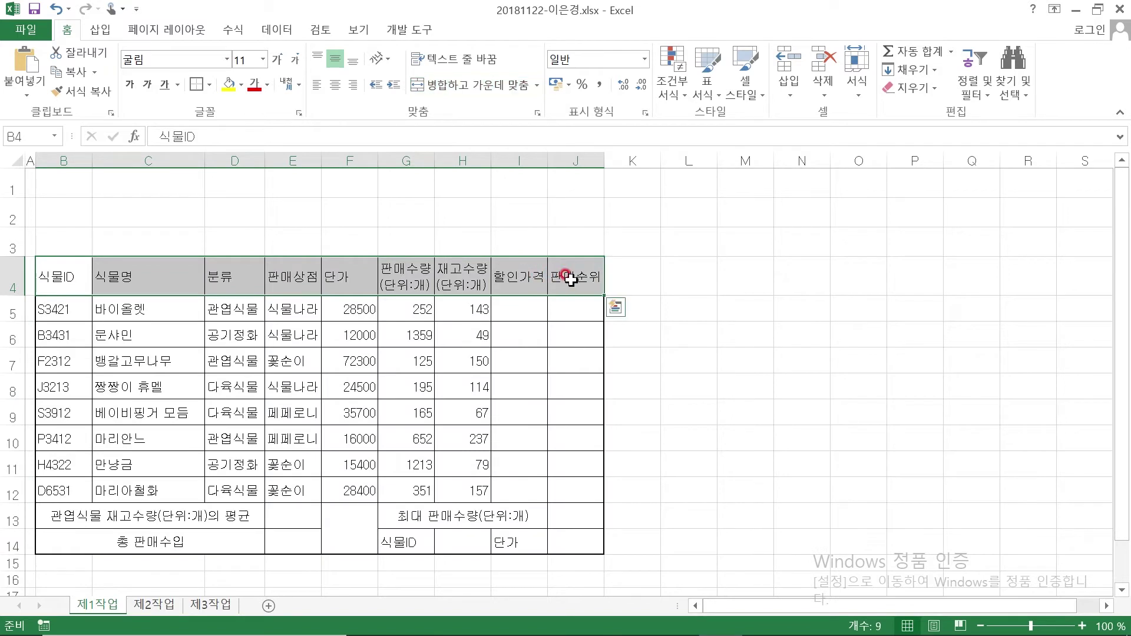
Frame summary rows B13:J14 with a thick box border, then select merged cell F13:F14
{"action": "left_click_drag", "start_coordinate": [56, 516], "coordinate": [581, 545]}
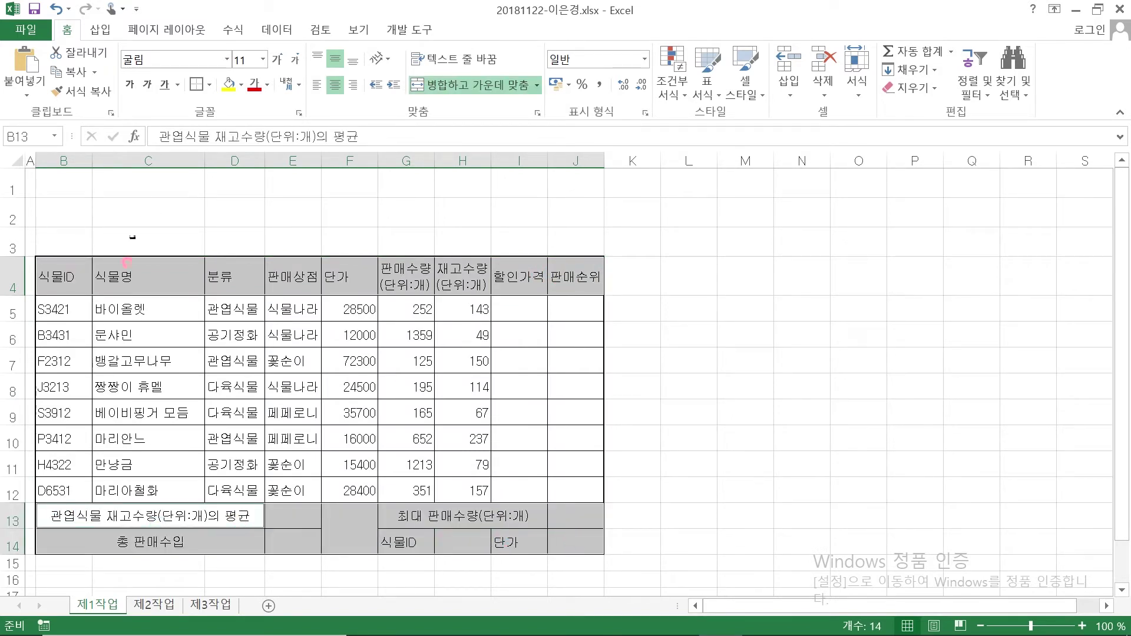
{"action": "left_click", "coordinate": [193, 85]}
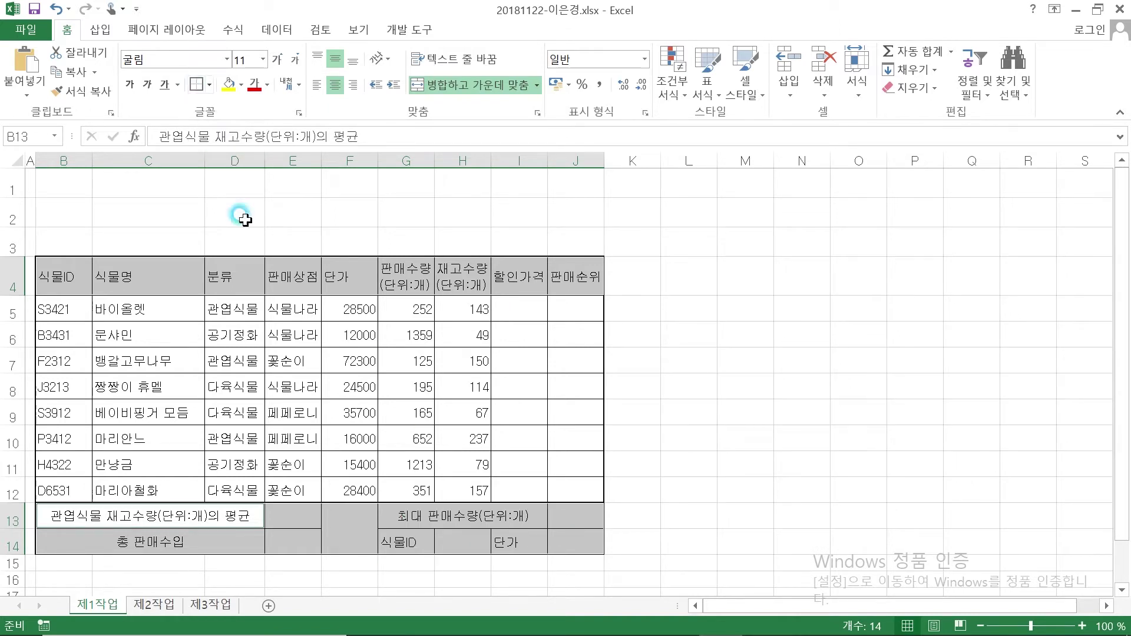
{"action": "left_click", "coordinate": [235, 217]}
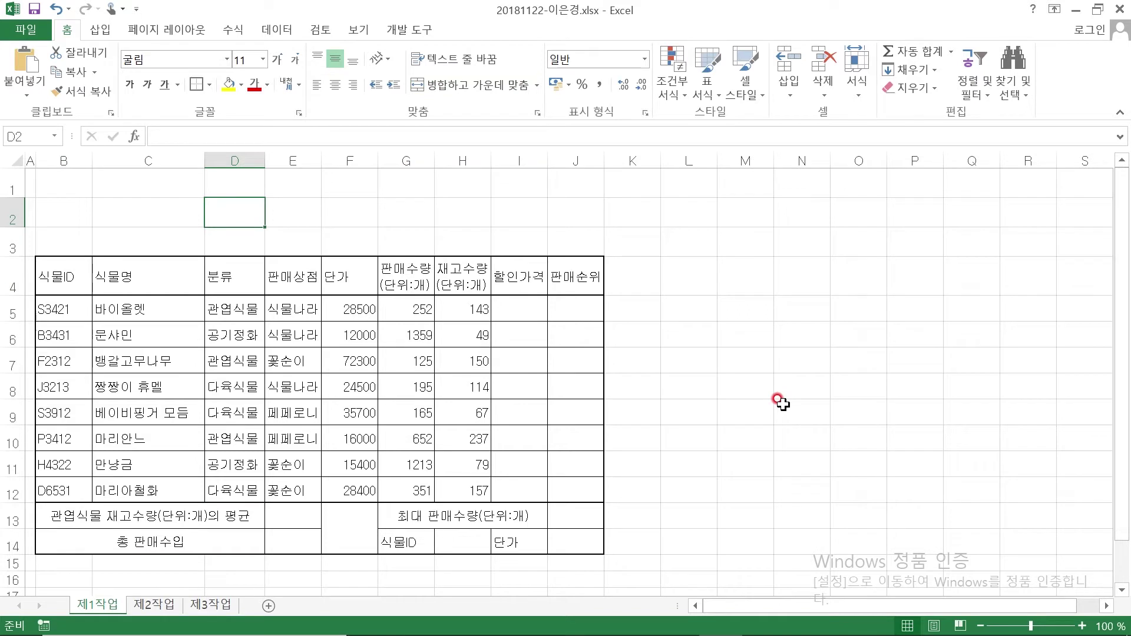
{"action": "left_click", "coordinate": [324, 515]}
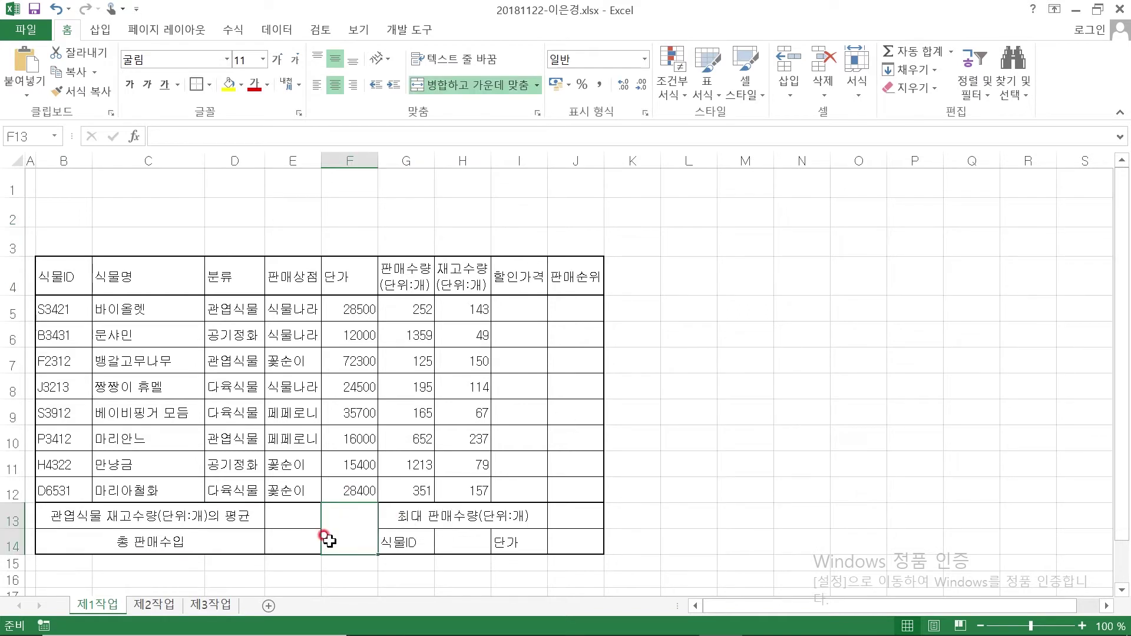
{"action": "left_click", "coordinate": [210, 86]}
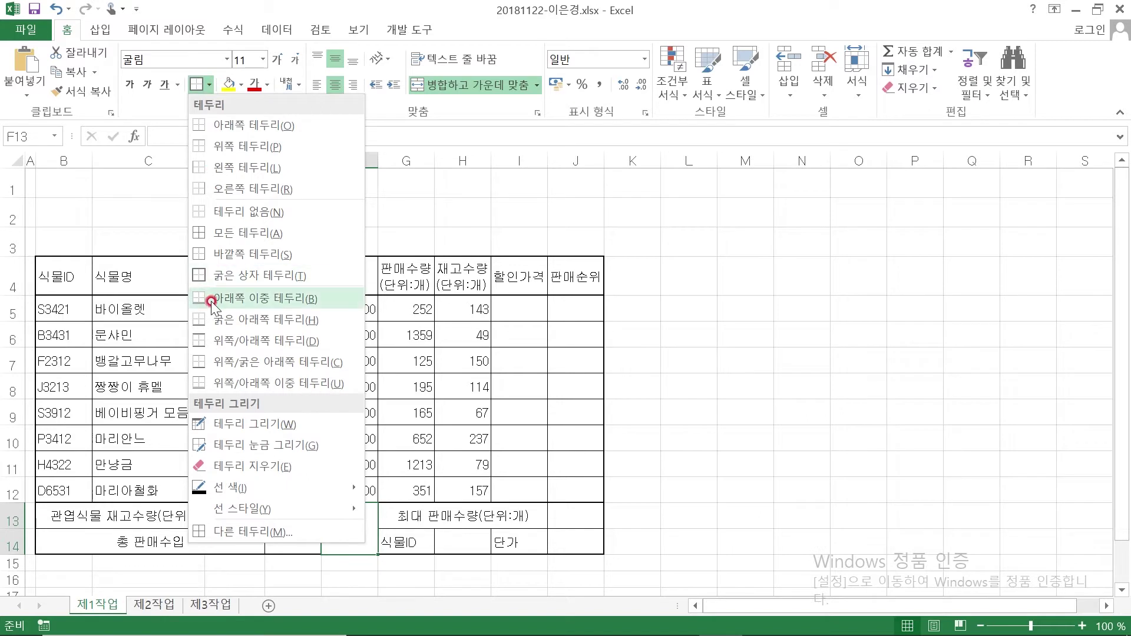
Add both rising and falling diagonal borders to F13:F14 so they form an X
{"action": "left_click", "coordinate": [257, 532]}
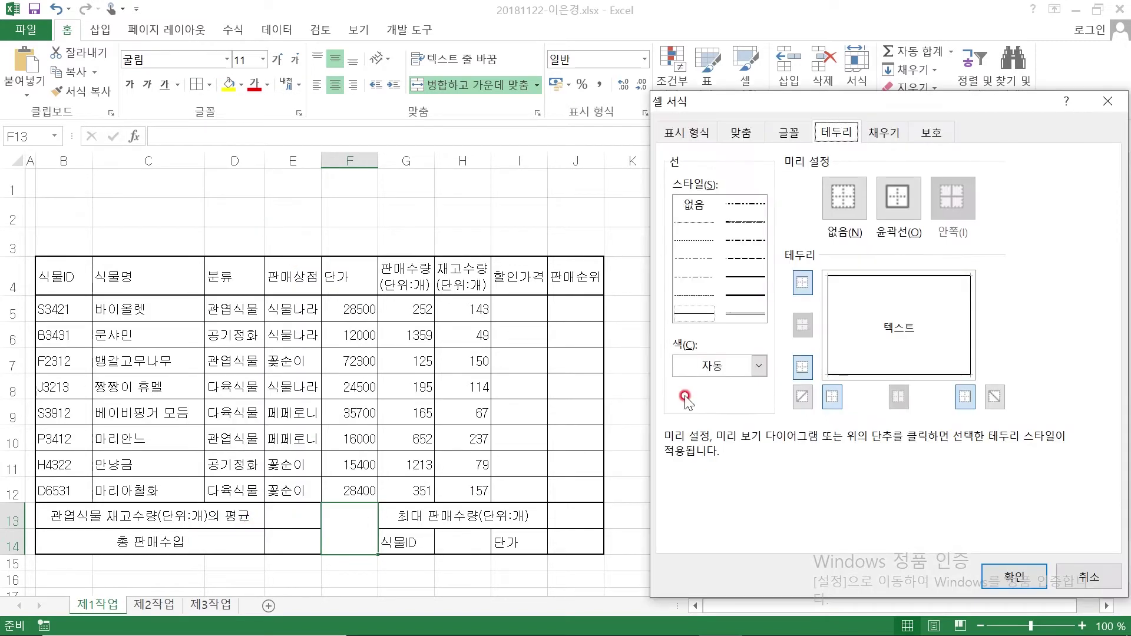
{"action": "left_click", "coordinate": [802, 399]}
{"action": "left_click", "coordinate": [1002, 399]}
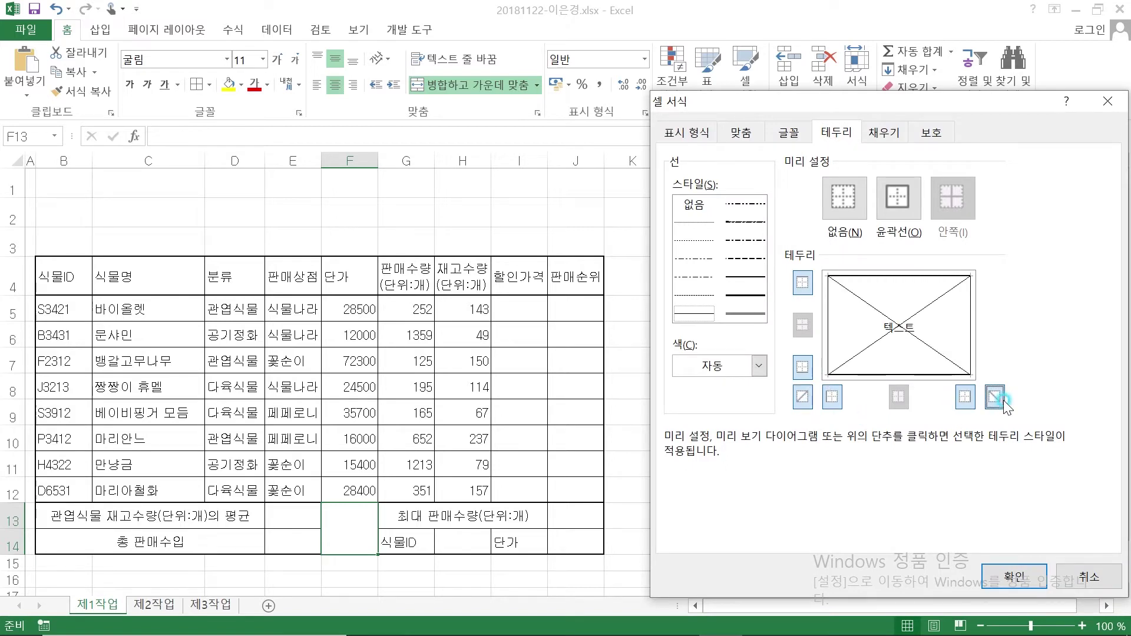
{"action": "left_click", "coordinate": [1013, 576]}
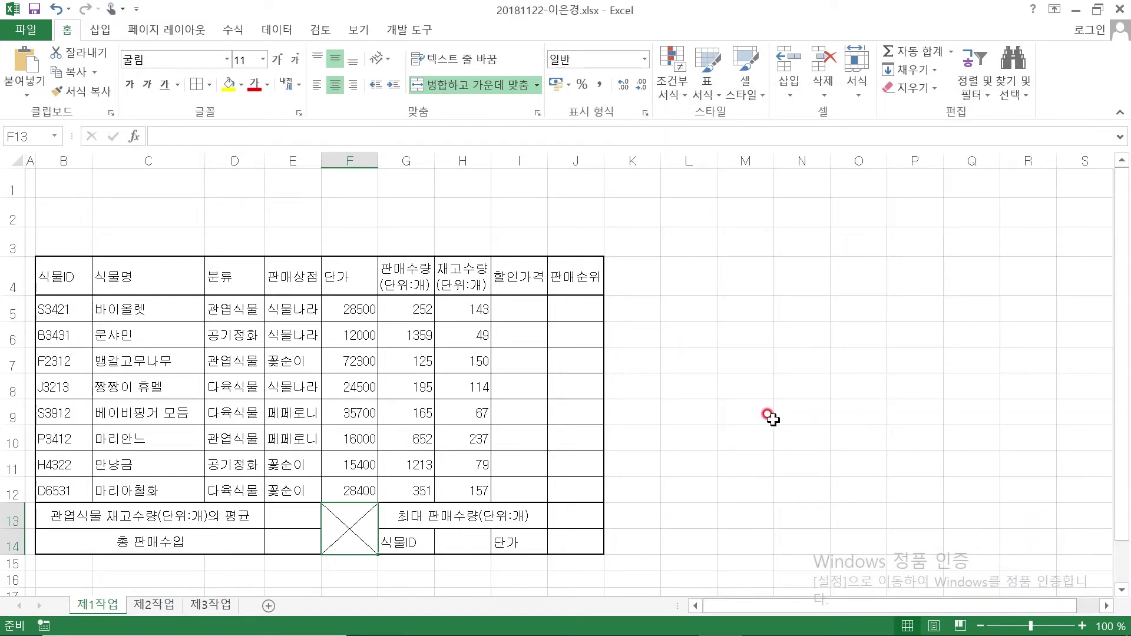
{"action": "left_click", "coordinate": [696, 324]}
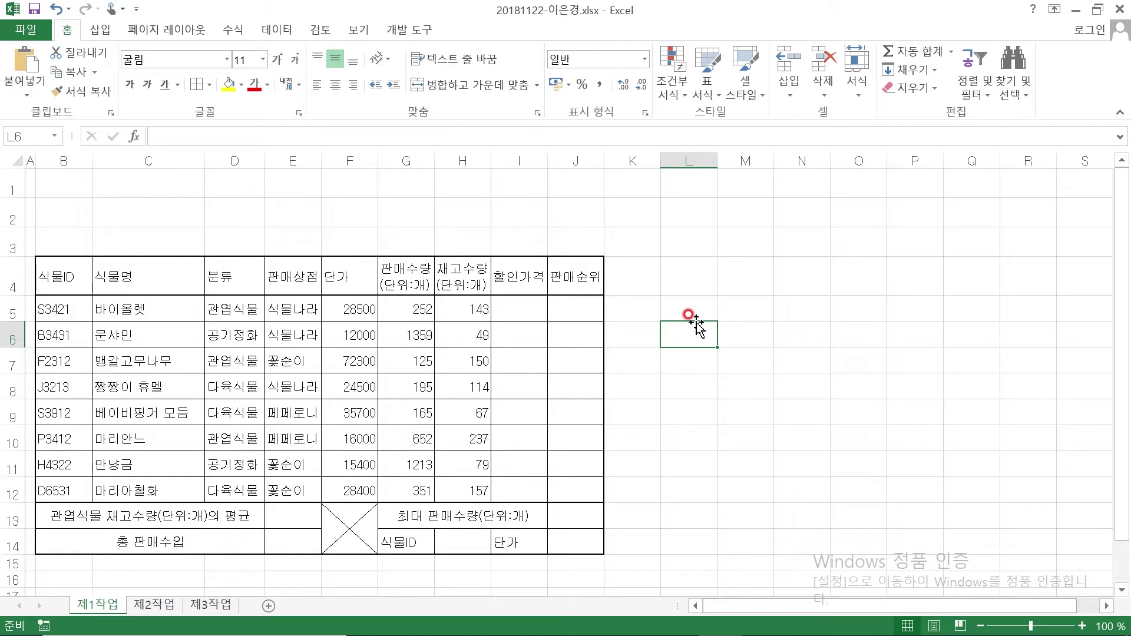
Drag the column header borders to widen column D and columns E through F
{"action": "left_click_drag", "start_coordinate": [266, 157], "coordinate": [289, 156]}
{"action": "left_click_drag", "start_coordinate": [375, 163], "coordinate": [578, 163]}
Mark the PDF's 가운데 정렬 and 오른쪽 정렬 rules in red ink, then select B4:J14 in Excel
{"action": "mouse_move", "coordinate": [532, 634]}
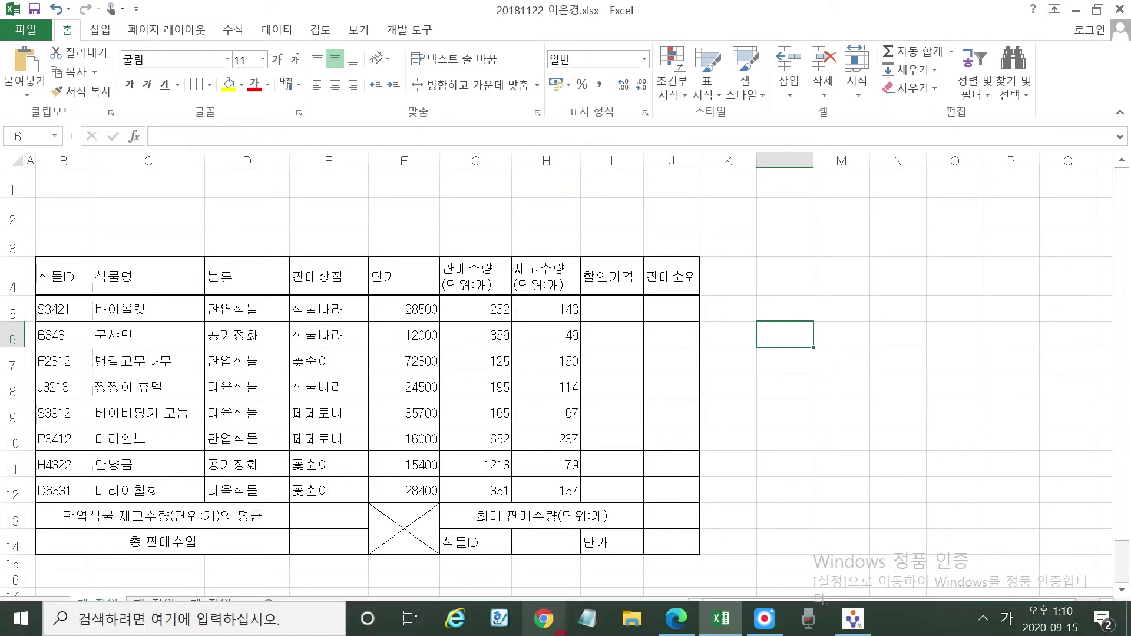
{"action": "left_click", "coordinate": [678, 625]}
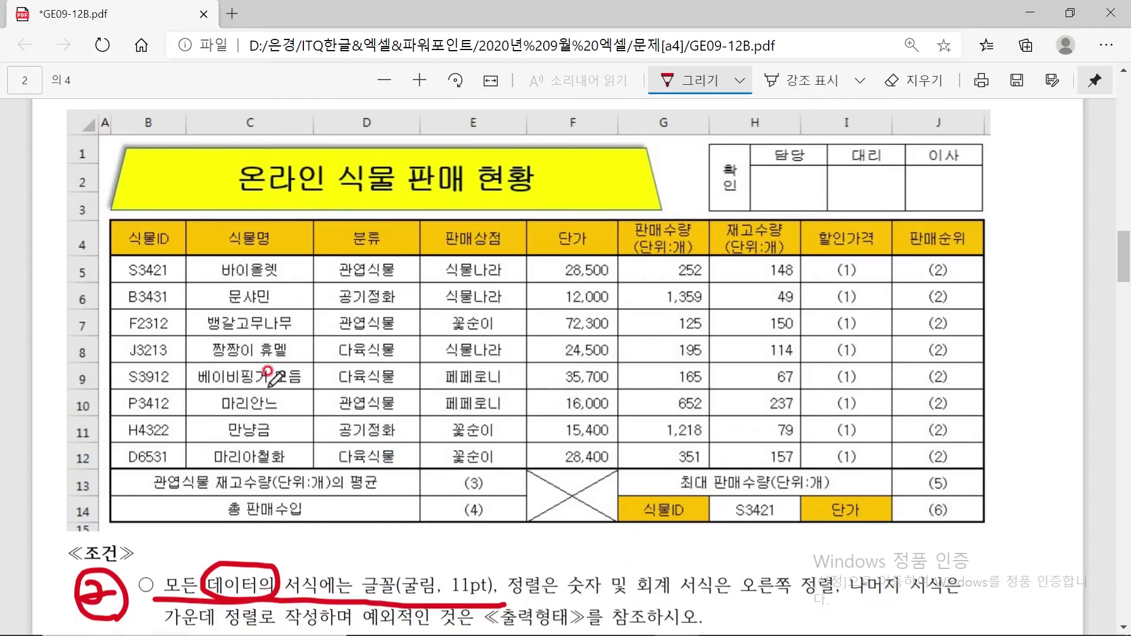
{"action": "scroll", "coordinate": [268, 396], "scroll_direction": "down", "scroll_amount": 5}
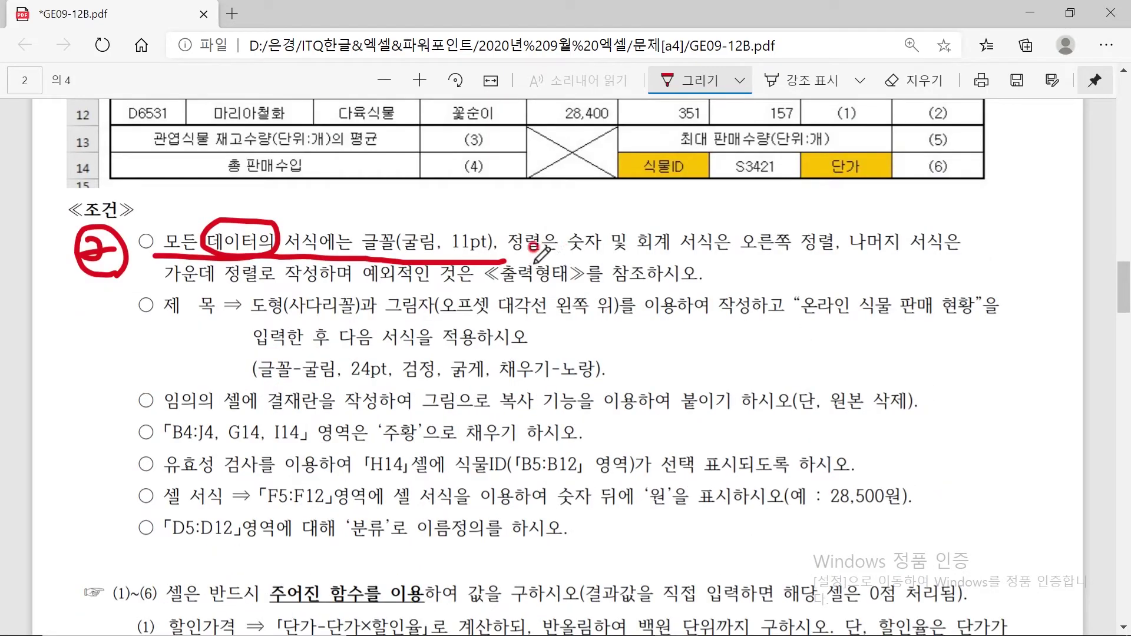
{"action": "mouse_move", "coordinate": [539, 253]}
{"action": "left_mouse_down"}
{"action": "mouse_move", "coordinate": [508, 229]}
{"action": "mouse_move", "coordinate": [563, 252]}
{"action": "mouse_move", "coordinate": [538, 244]}
{"action": "left_mouse_up"}
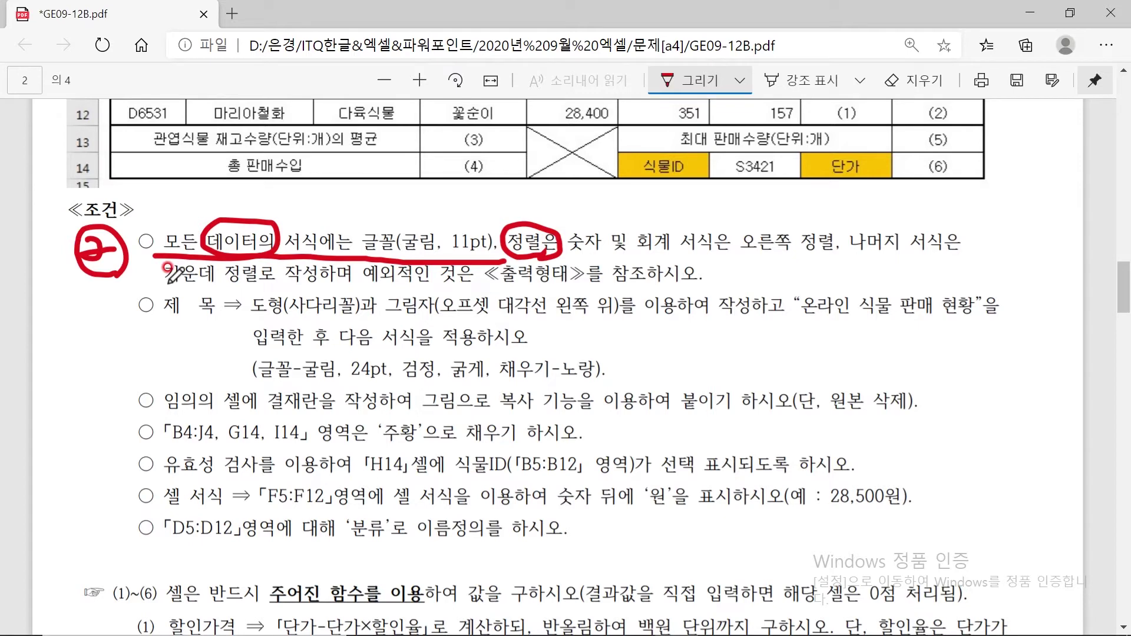
{"action": "left_click_drag", "start_coordinate": [166, 287], "coordinate": [341, 288]}
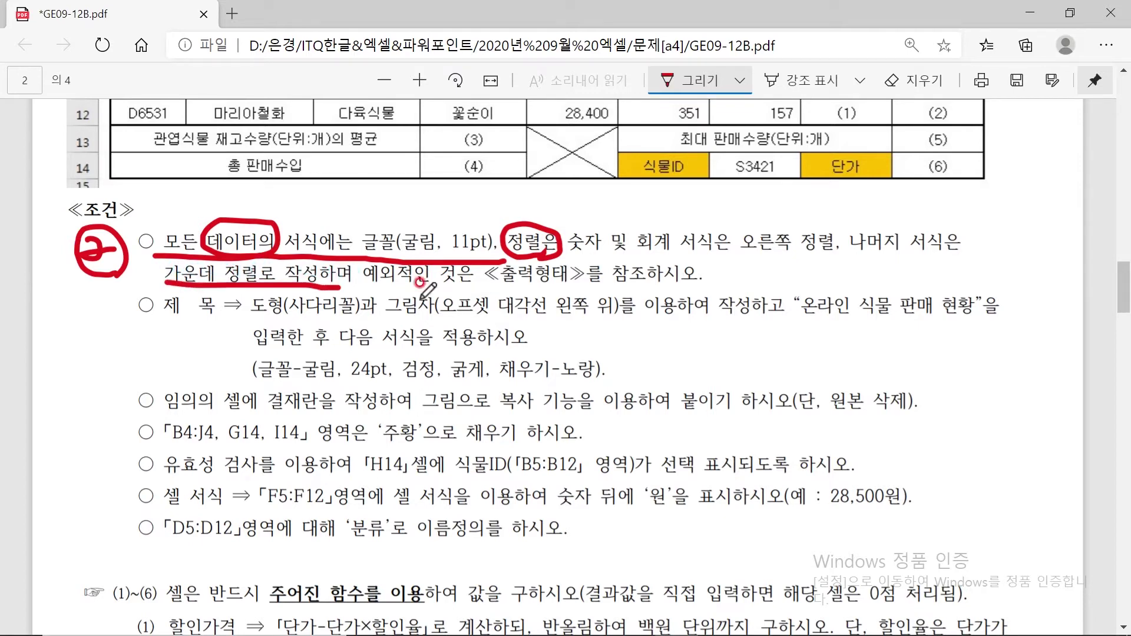
{"action": "mouse_move", "coordinate": [582, 258]}
{"action": "left_mouse_down"}
{"action": "mouse_move", "coordinate": [686, 253]}
{"action": "mouse_move", "coordinate": [627, 248]}
{"action": "mouse_move", "coordinate": [816, 252]}
{"action": "left_mouse_up"}
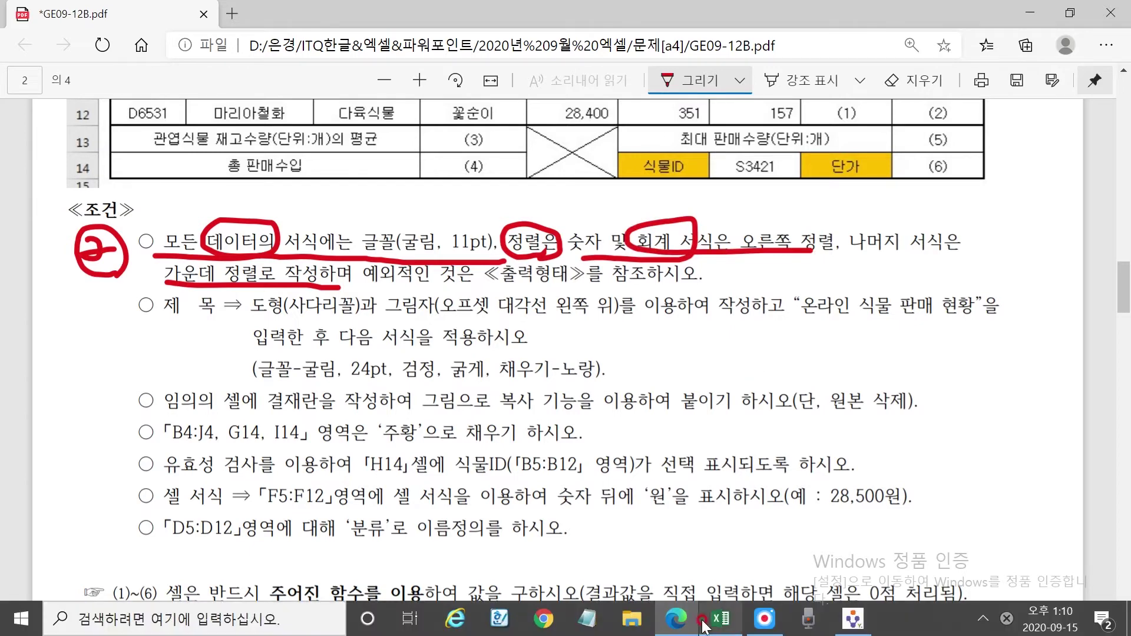
{"action": "left_click", "coordinate": [720, 619]}
{"action": "left_click_drag", "start_coordinate": [47, 284], "coordinate": [657, 522]}
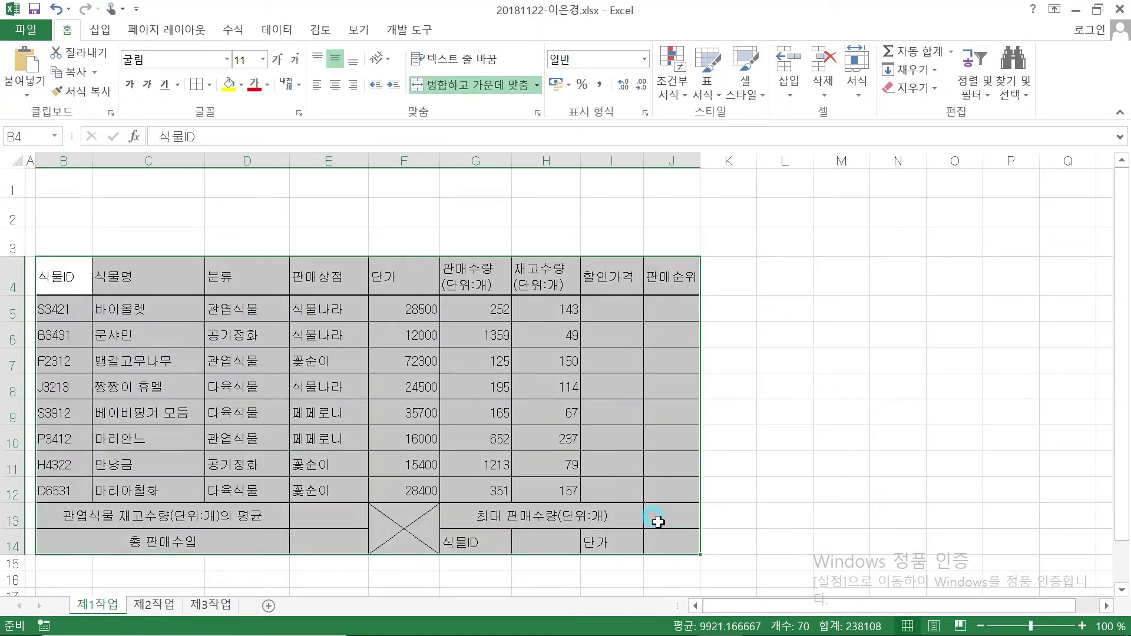
Centre all contents of the B4:J14 sales table horizontally
{"action": "left_click", "coordinate": [336, 85]}
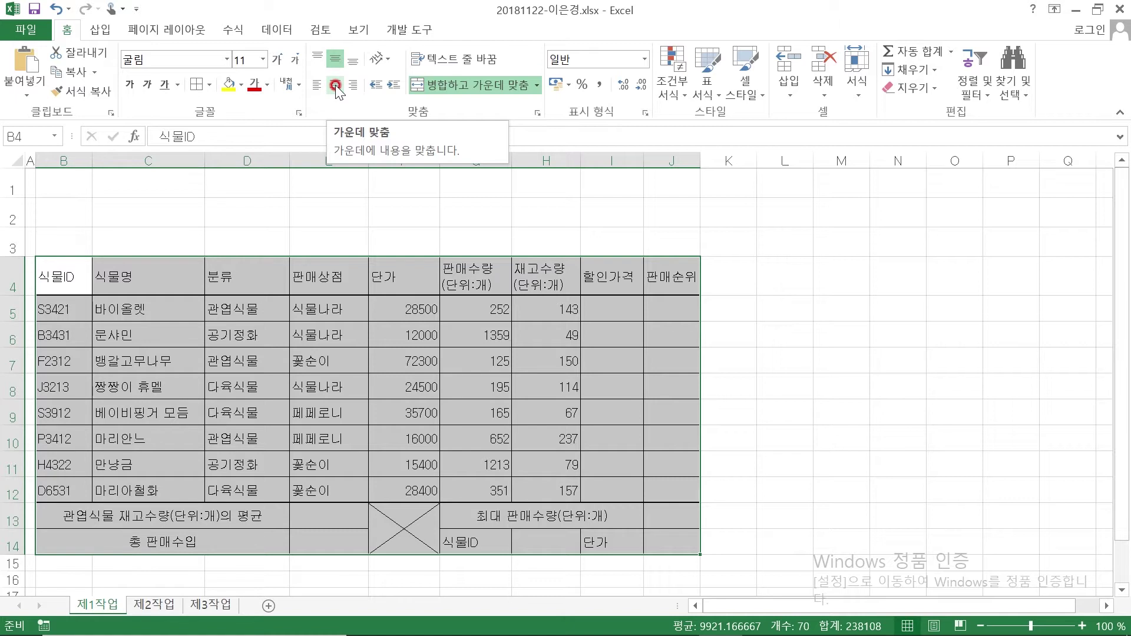
{"action": "left_click", "coordinate": [335, 85]}
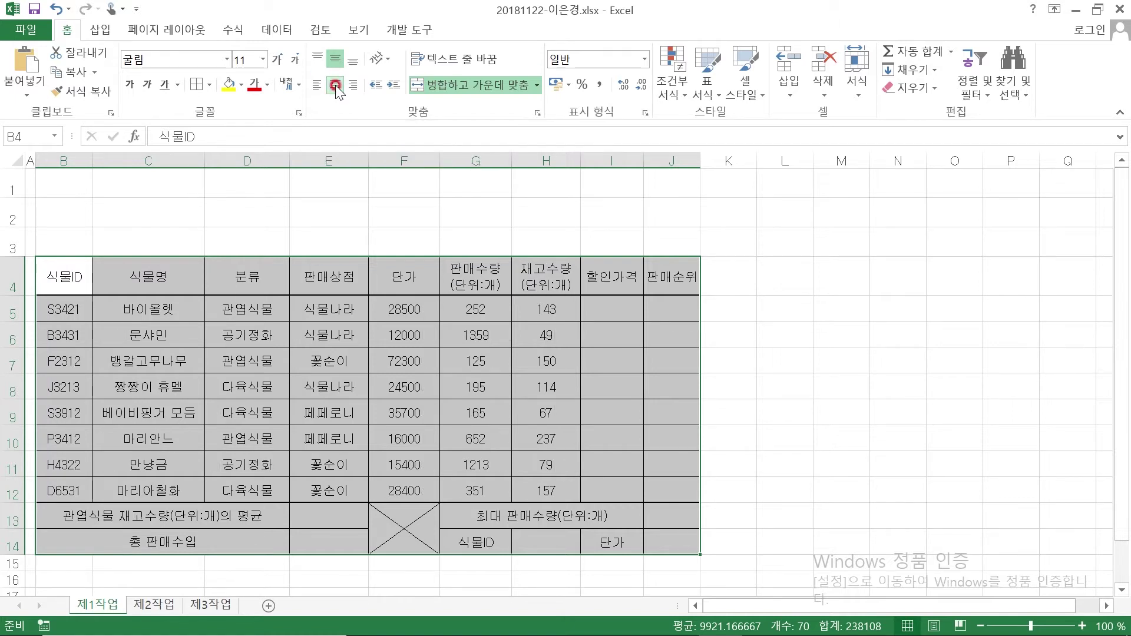
{"action": "left_click", "coordinate": [489, 241]}
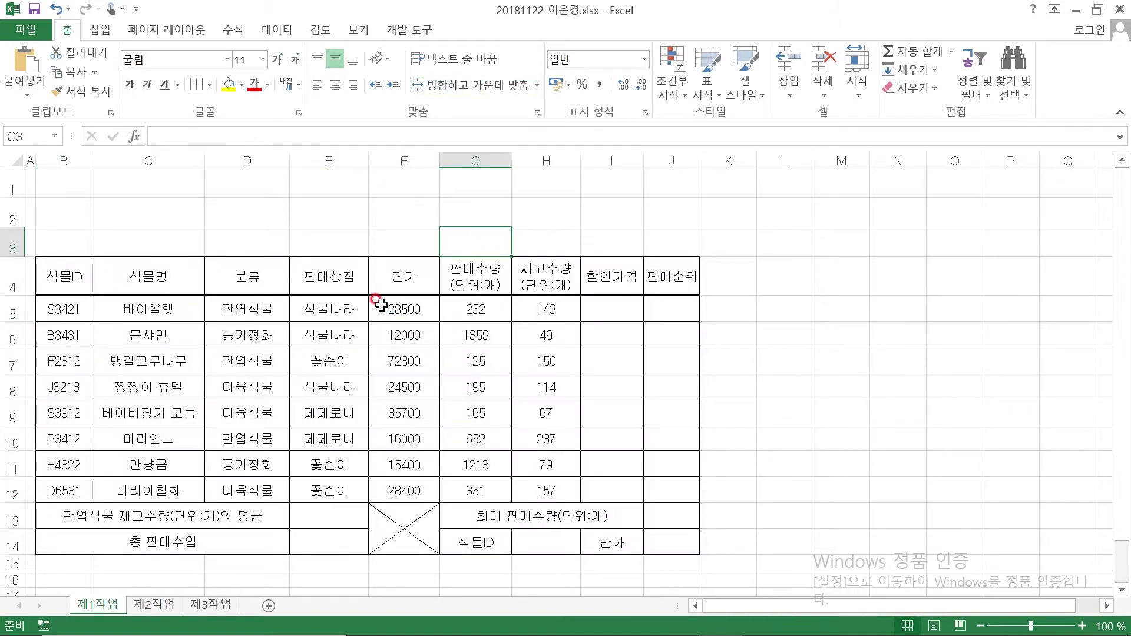
Select the numeric cells F5:J12, E13:E14 and J13:J14 together
{"action": "left_click", "coordinate": [433, 302]}
{"action": "left_click_drag", "start_coordinate": [438, 305], "coordinate": [612, 315]}
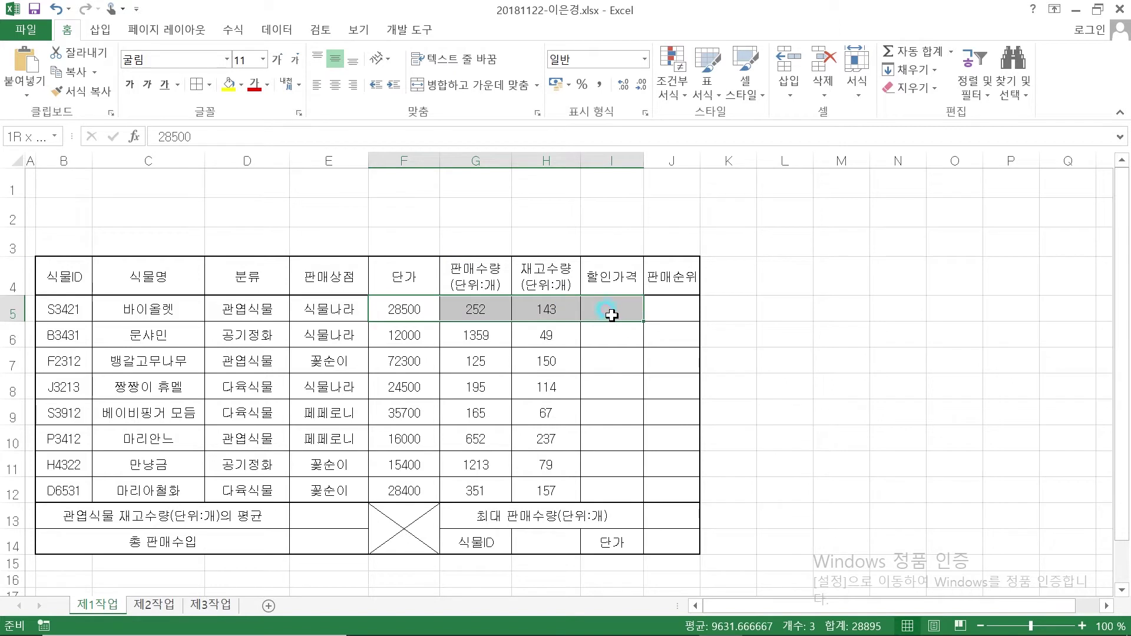
{"action": "left_click_drag", "start_coordinate": [613, 316], "coordinate": [670, 481]}
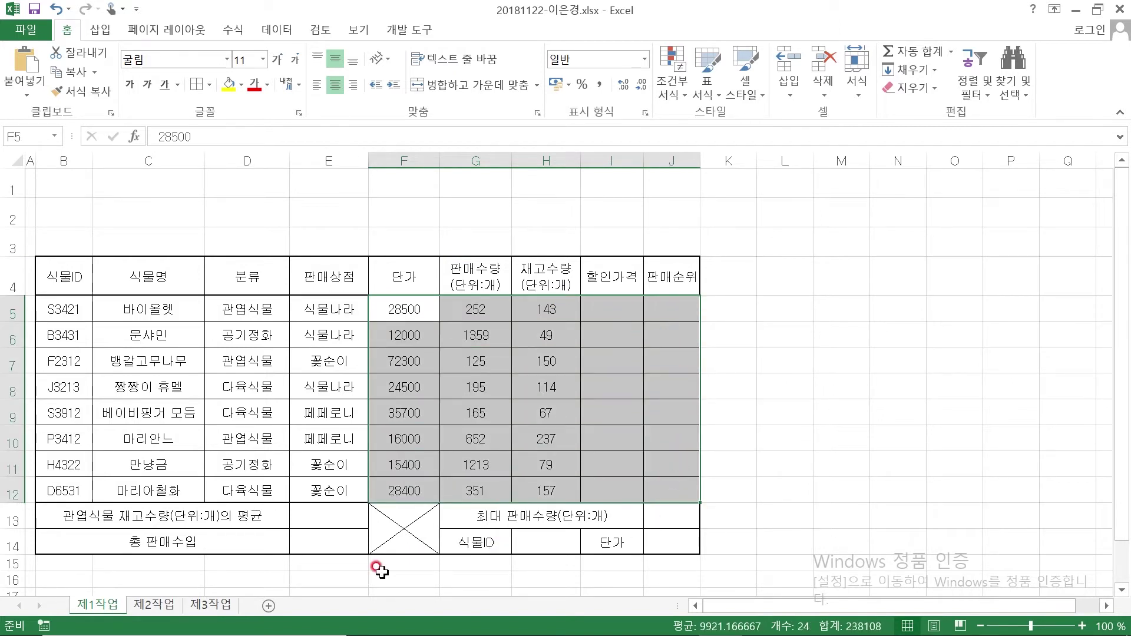
{"action": "left_click", "coordinate": [325, 517]}
{"action": "left_click_drag", "start_coordinate": [325, 516], "coordinate": [327, 538]}
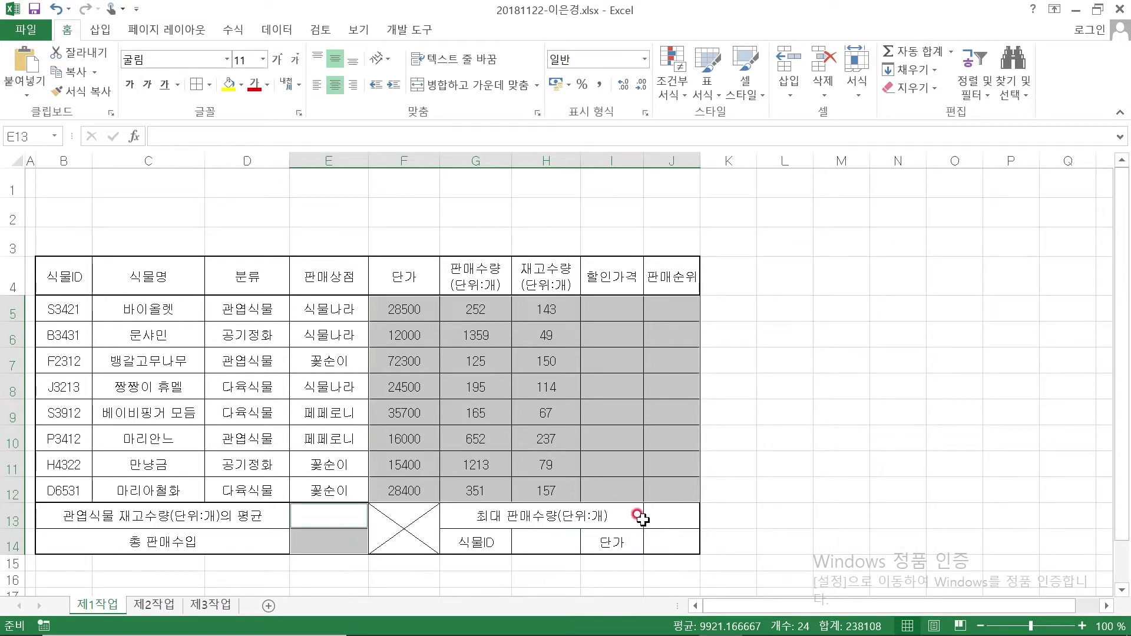
{"action": "left_click_drag", "start_coordinate": [675, 517], "coordinate": [683, 540]}
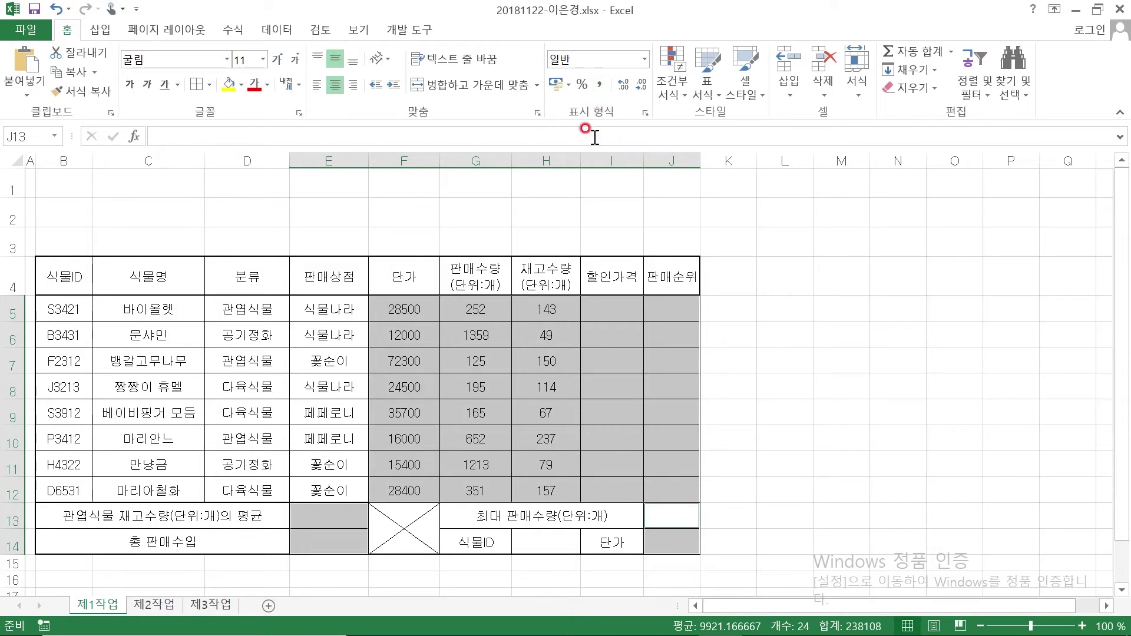
Apply Comma Style to the selected price and quantity figures, checking them against the exam PDF
{"action": "left_click", "coordinate": [601, 86]}
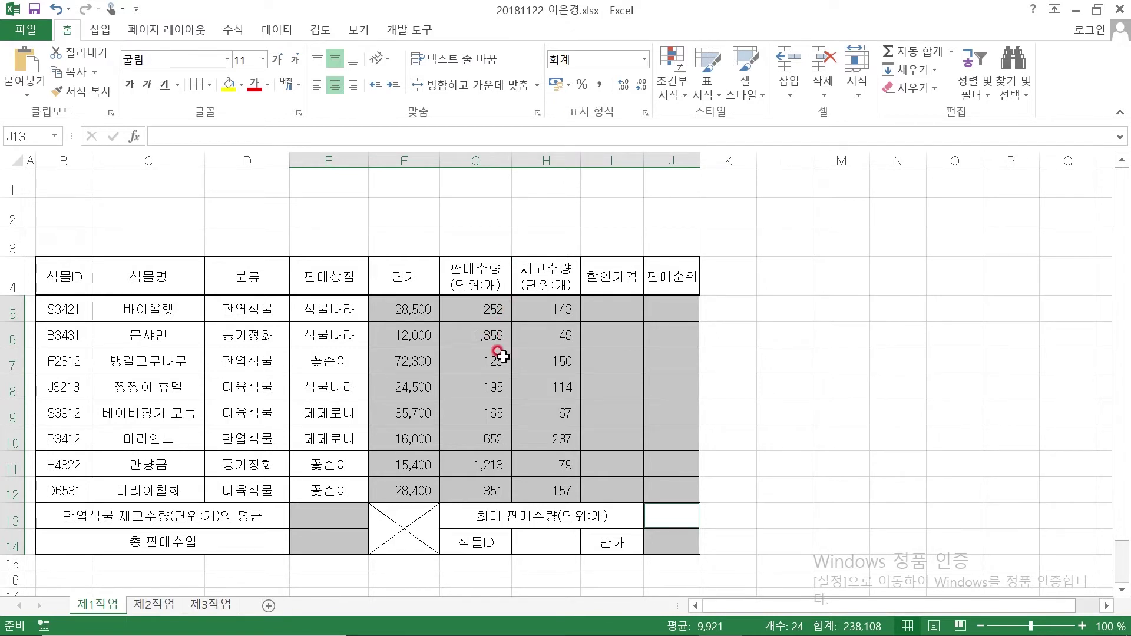
{"action": "mouse_move", "coordinate": [505, 634]}
{"action": "left_click", "coordinate": [679, 628]}
{"action": "scroll", "coordinate": [701, 306], "scroll_direction": "up", "scroll_amount": 5}
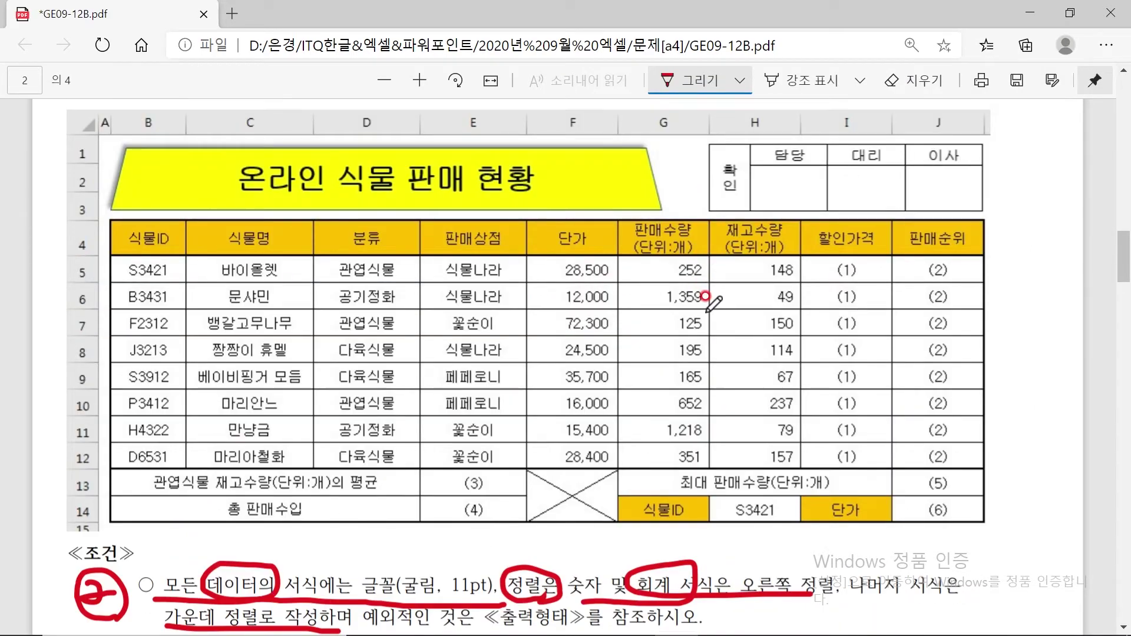
{"action": "key", "text": "Escape"}
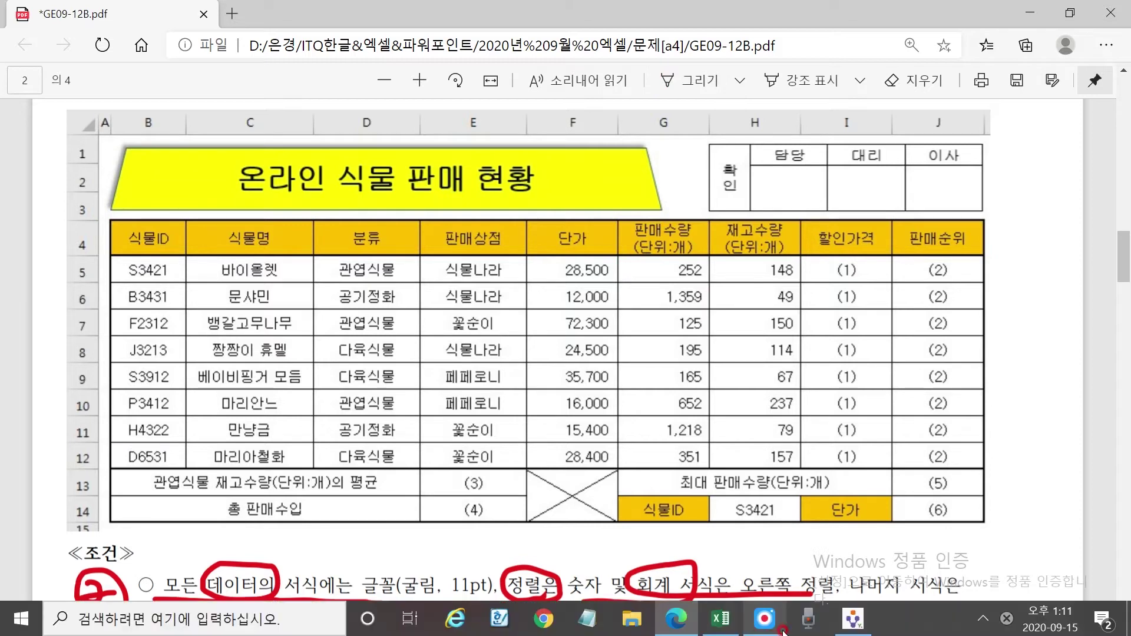
{"action": "left_click", "coordinate": [724, 624]}
{"action": "left_click", "coordinate": [784, 316]}
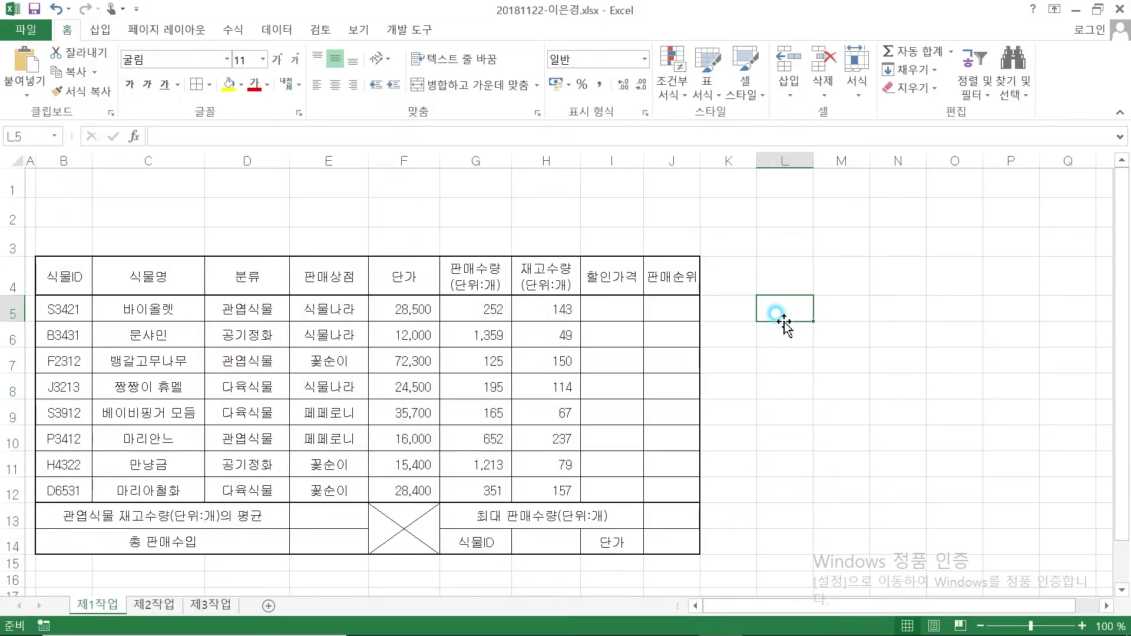
{"action": "type", "text": "252"}
{"action": "key", "text": "Return"}
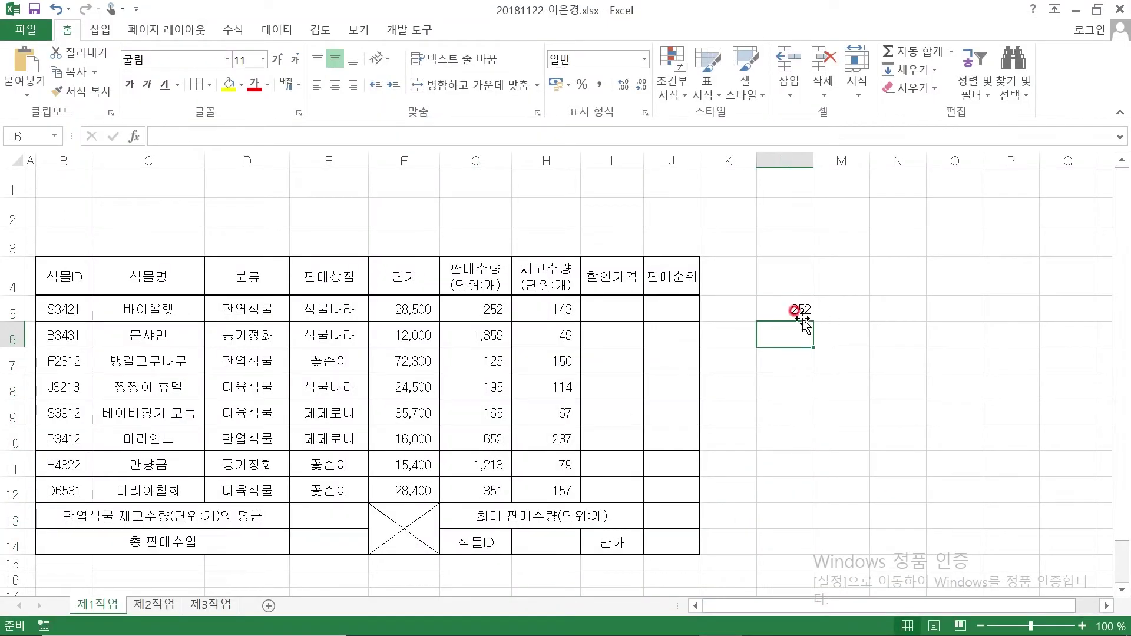
{"action": "left_click", "coordinate": [796, 310]}
{"action": "left_click", "coordinate": [828, 412]}
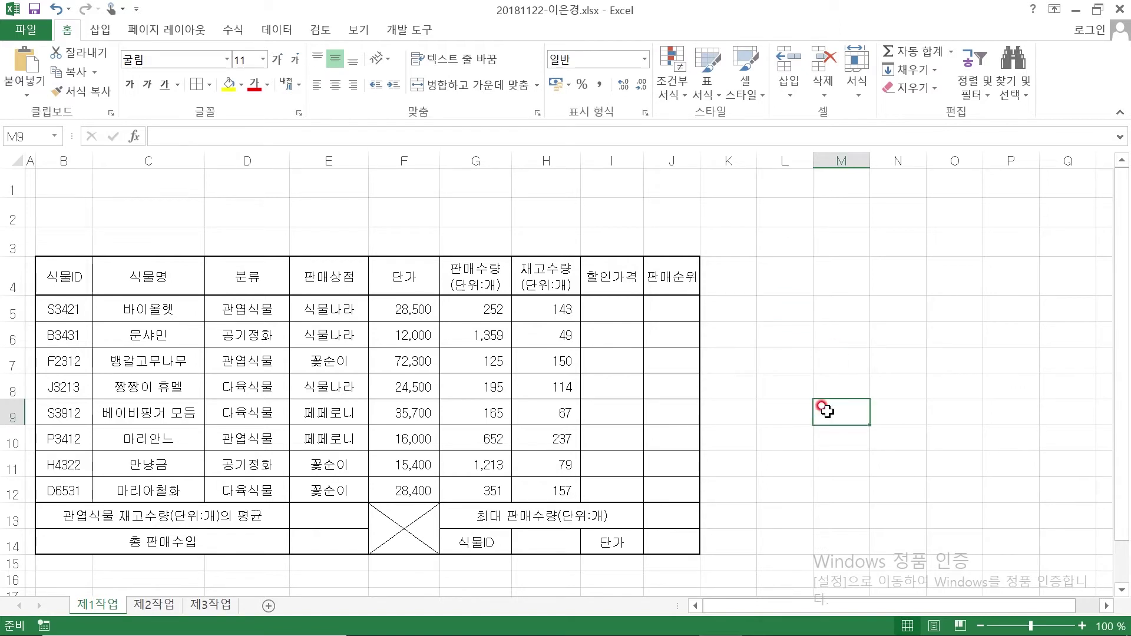
{"action": "left_click", "coordinate": [771, 338]}
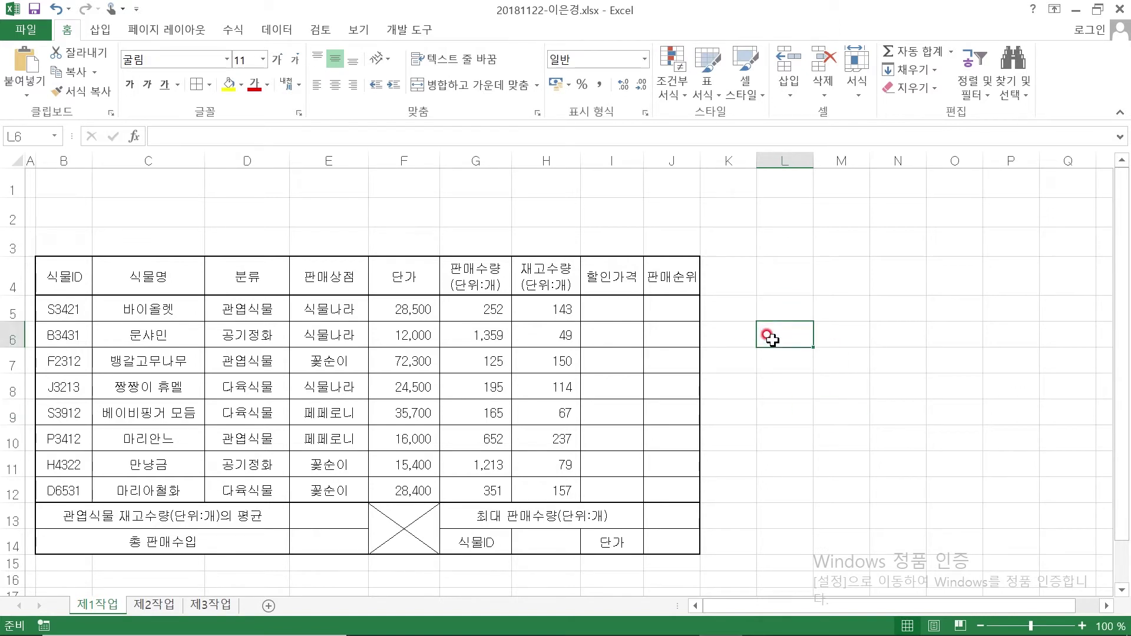
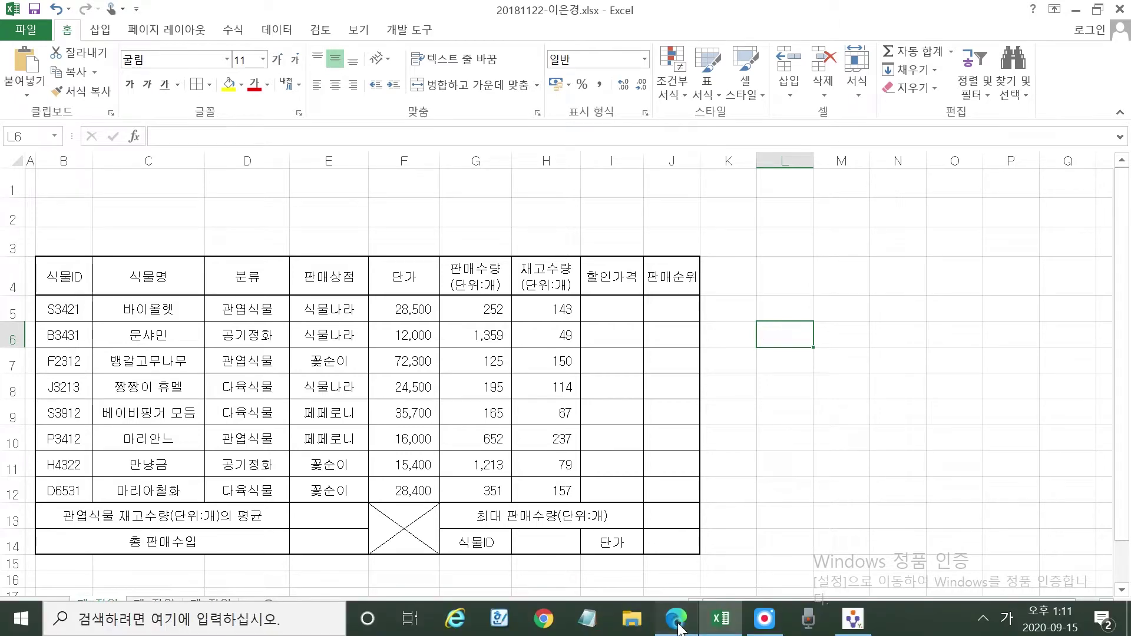
Underline the PDF's title requirements: trapezoid with shadow, font and yellow fill, and title 온라인 식물 판매 현황
{"action": "left_click", "coordinate": [677, 619]}
{"action": "scroll", "coordinate": [417, 462], "scroll_direction": "down", "scroll_amount": 6}
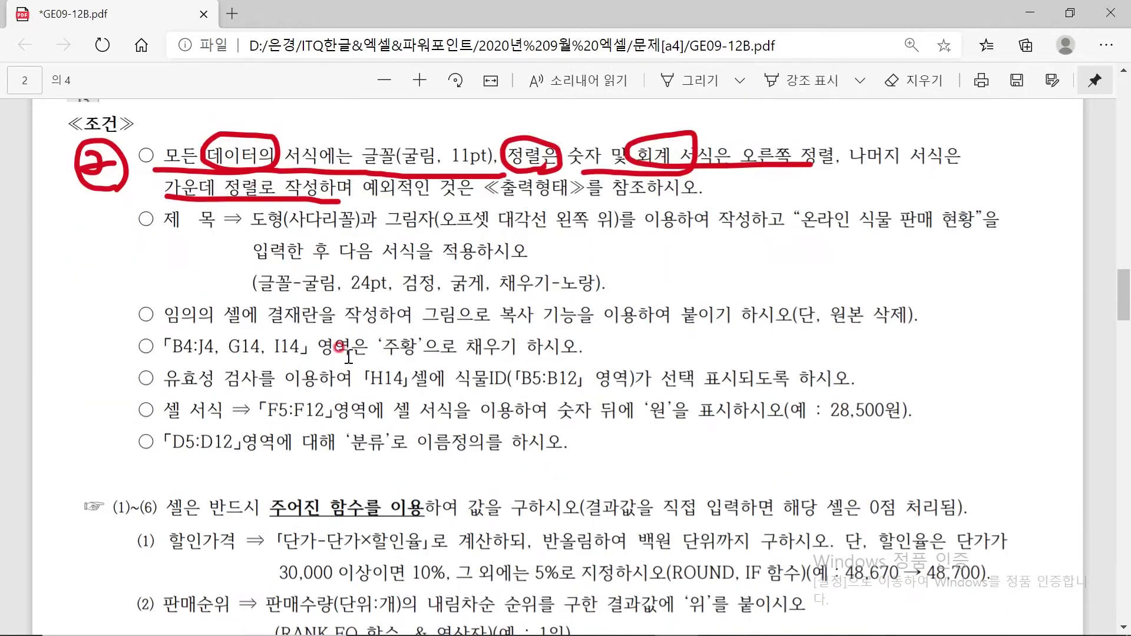
{"action": "left_click", "coordinate": [683, 81]}
{"action": "left_click_drag", "start_coordinate": [252, 226], "coordinate": [372, 211]}
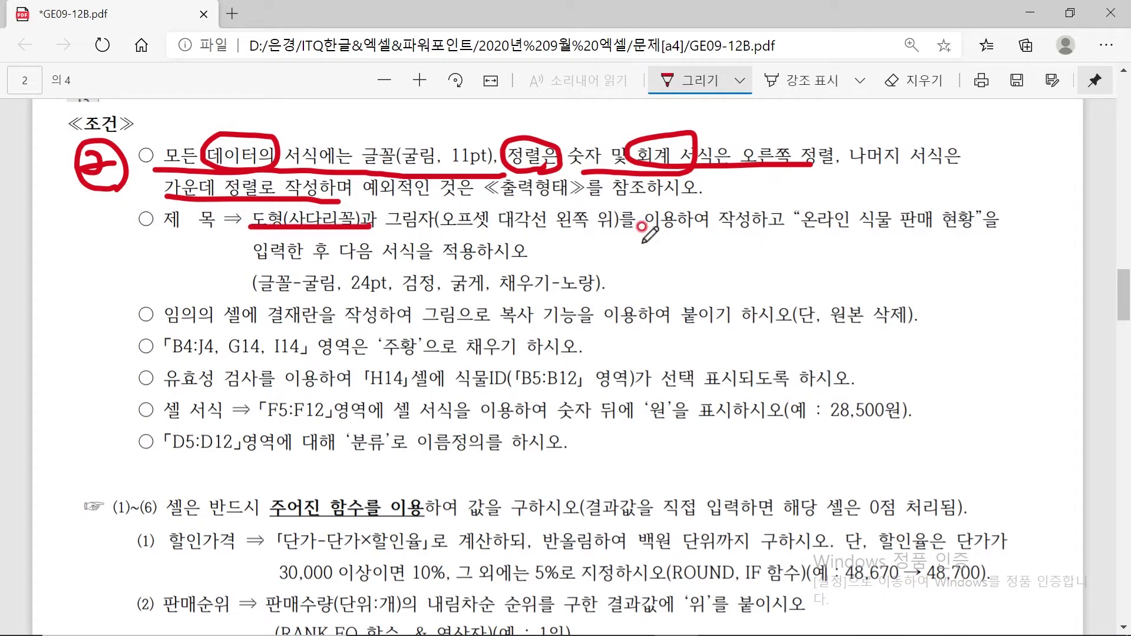
{"action": "left_click_drag", "start_coordinate": [255, 295], "coordinate": [614, 293]}
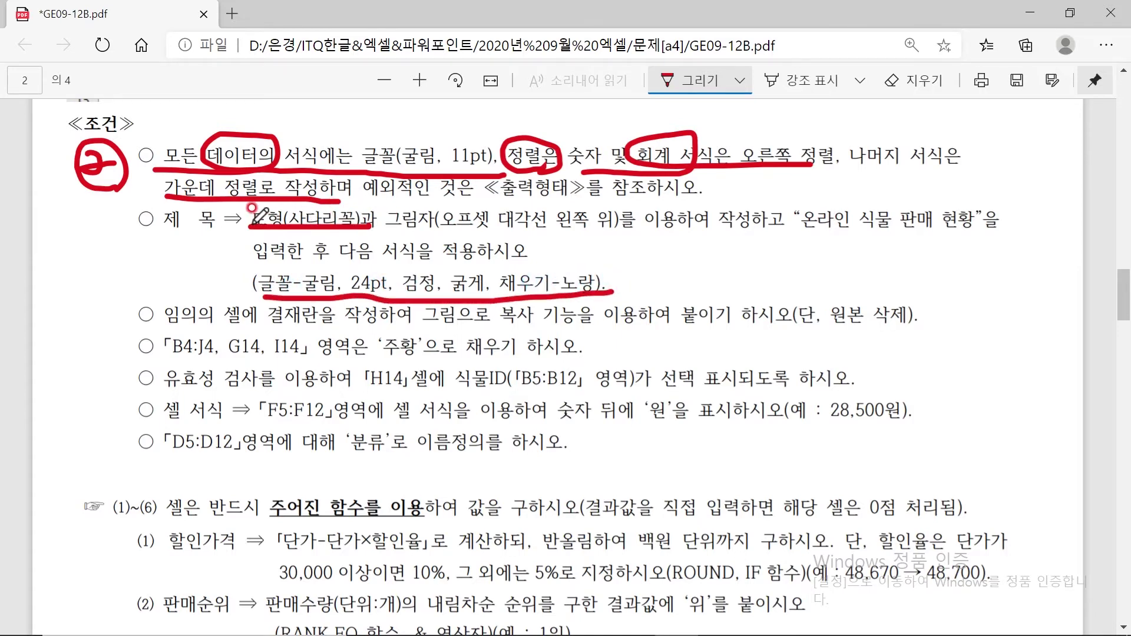
{"action": "left_click_drag", "start_coordinate": [370, 224], "coordinate": [652, 230]}
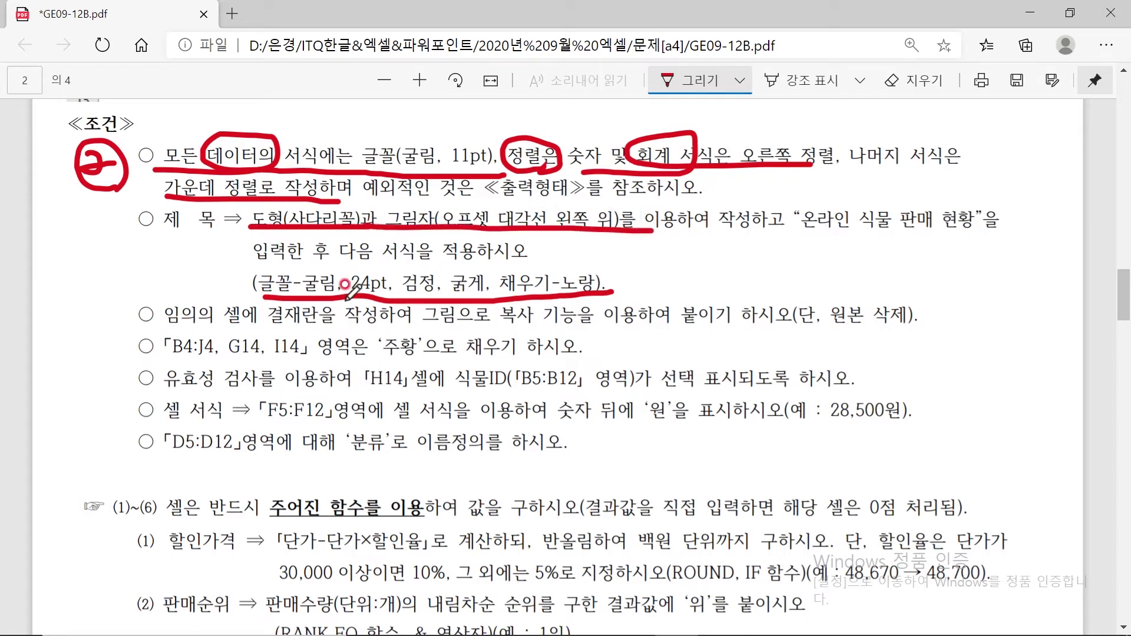
{"action": "left_click_drag", "start_coordinate": [800, 231], "coordinate": [998, 235]}
Number the title requirements in ink and return to the Excel workbook
{"action": "mouse_move", "coordinate": [244, 217]}
{"action": "left_mouse_down"}
{"action": "mouse_move", "coordinate": [262, 206]}
{"action": "mouse_move", "coordinate": [275, 239]}
{"action": "left_mouse_up"}
{"action": "mouse_move", "coordinate": [236, 275]}
{"action": "left_mouse_down"}
{"action": "mouse_move", "coordinate": [277, 277]}
{"action": "mouse_move", "coordinate": [268, 304]}
{"action": "left_mouse_up"}
{"action": "mouse_move", "coordinate": [774, 221]}
{"action": "left_mouse_down"}
{"action": "mouse_move", "coordinate": [795, 253]}
{"action": "mouse_move", "coordinate": [760, 235]}
{"action": "mouse_move", "coordinate": [814, 260]}
{"action": "mouse_move", "coordinate": [760, 218]}
{"action": "left_mouse_up"}
{"action": "mouse_move", "coordinate": [766, 224]}
{"action": "left_mouse_down"}
{"action": "mouse_move", "coordinate": [805, 237]}
{"action": "mouse_move", "coordinate": [779, 249]}
{"action": "left_mouse_up"}
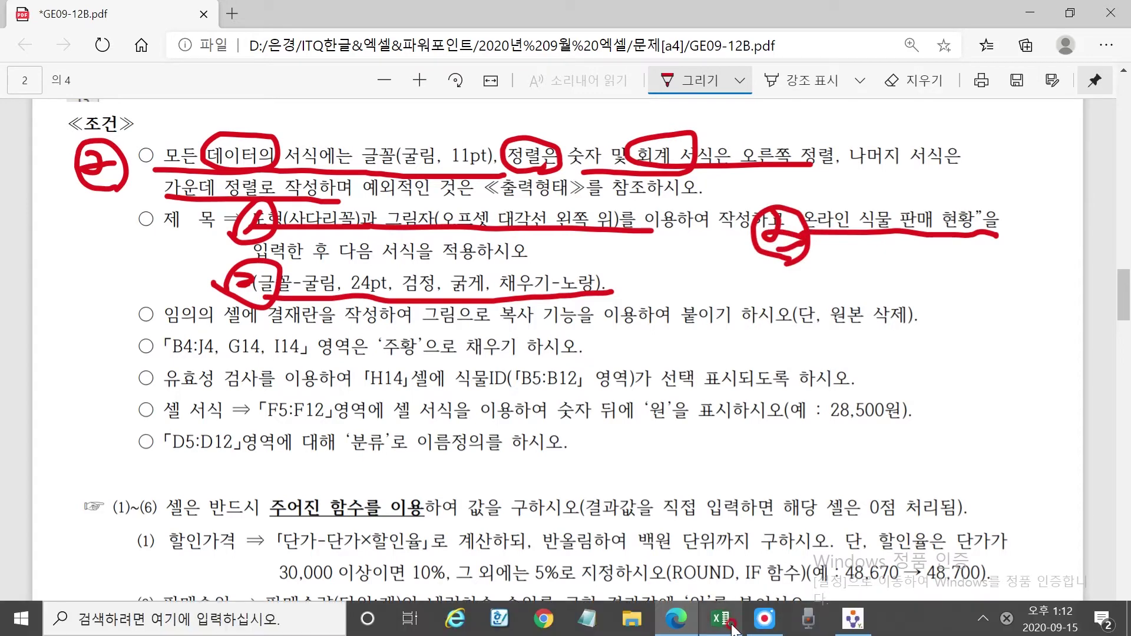
{"action": "left_click", "coordinate": [731, 629]}
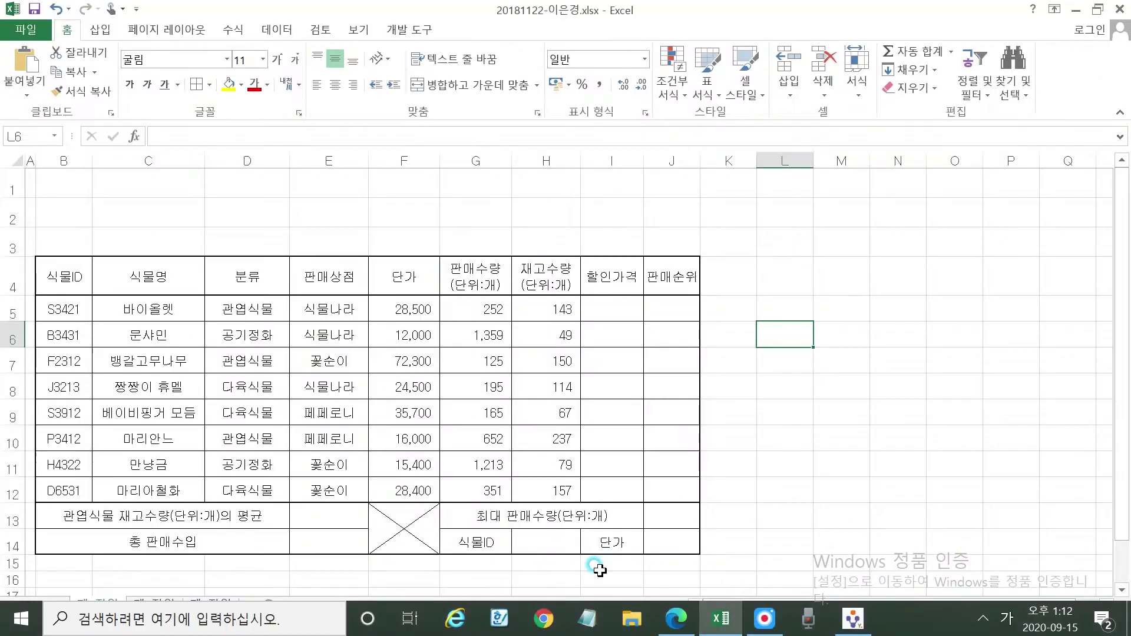
Draw a trapezoid shape spanning B1 to G3 above the table
{"action": "left_click", "coordinate": [100, 30]}
{"action": "left_click", "coordinate": [222, 66]}
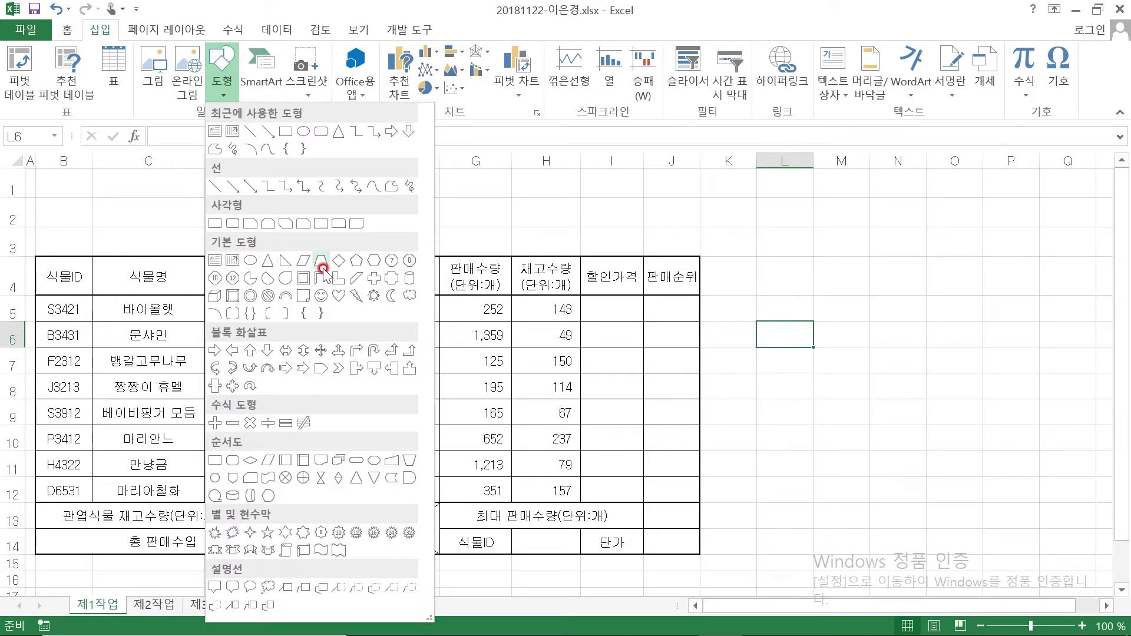
{"action": "left_click", "coordinate": [320, 261]}
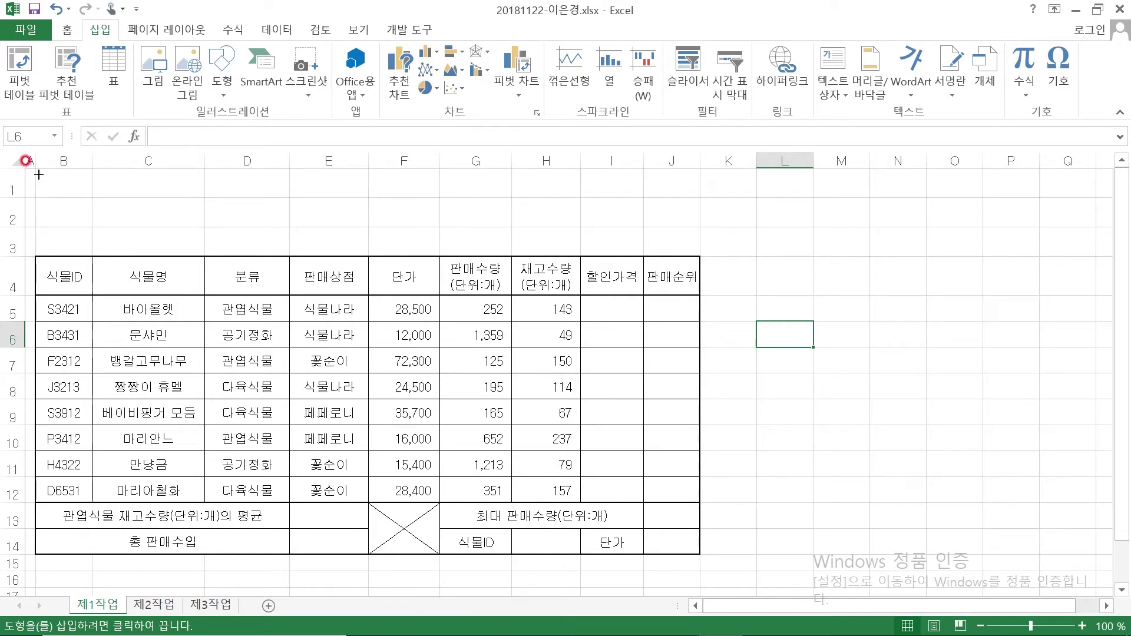
{"action": "left_click_drag", "start_coordinate": [37, 176], "coordinate": [487, 246]}
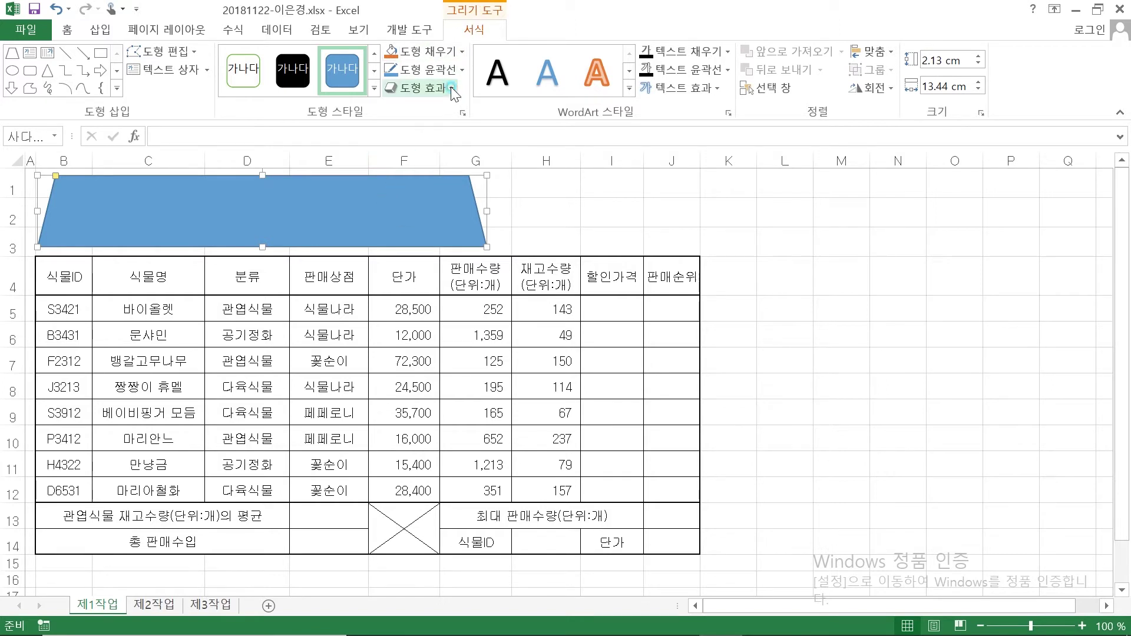
Give the trapezoid an outer shadow preset
{"action": "left_click", "coordinate": [451, 88]}
{"action": "left_click", "coordinate": [501, 152]}
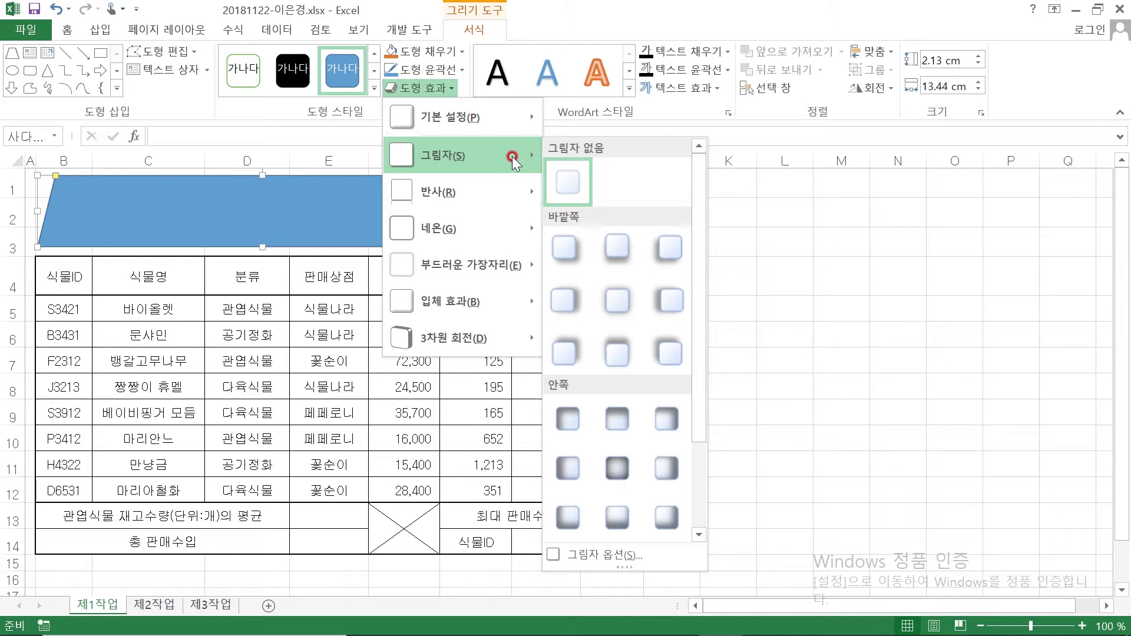
{"action": "left_click", "coordinate": [570, 353]}
{"action": "left_click", "coordinate": [366, 204]}
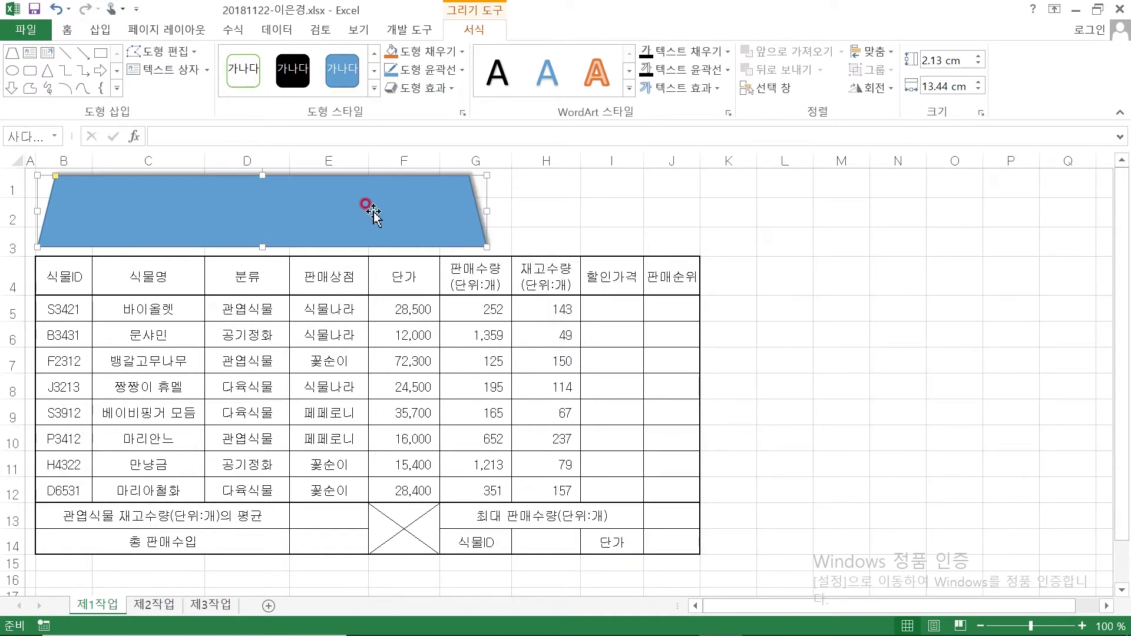
Format the trapezoid with 굴림 24pt, automatic black font colour and yellow fill
{"action": "left_click", "coordinate": [66, 30]}
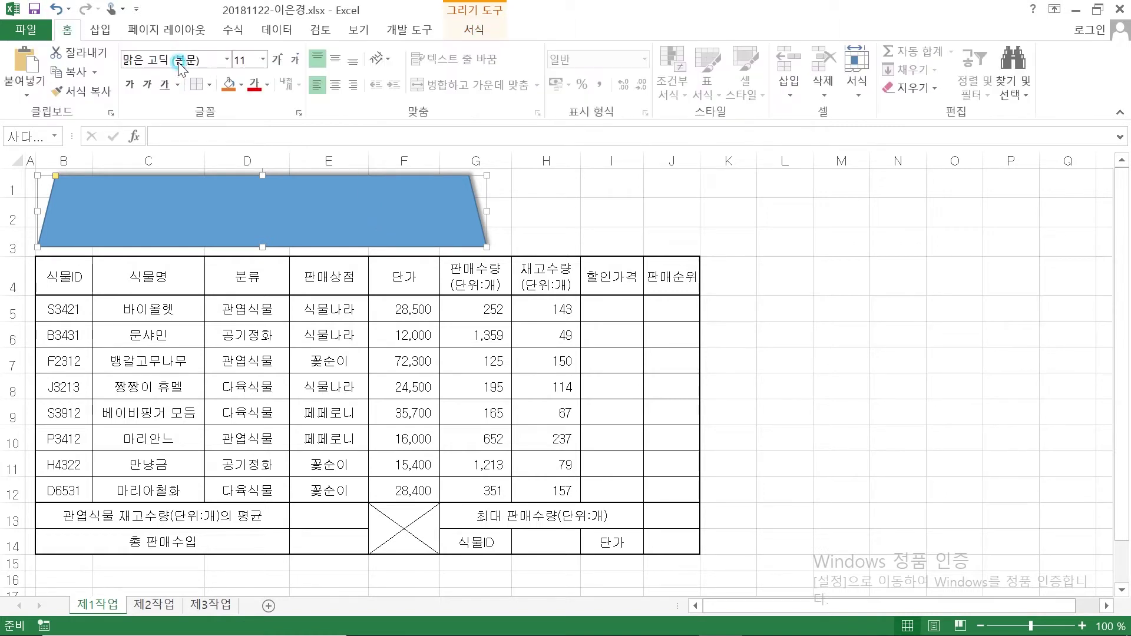
{"action": "left_click", "coordinate": [174, 62]}
{"action": "type", "text": "ㄱ"}
{"action": "type", "text": "림"}
{"action": "left_click", "coordinate": [239, 60]}
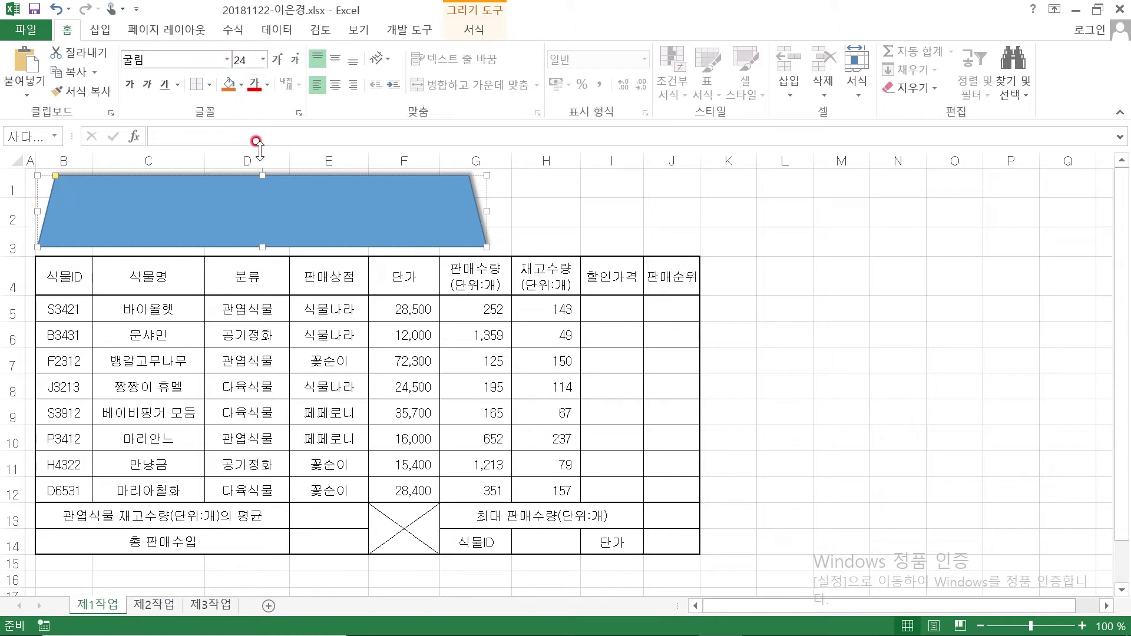
{"action": "left_click", "coordinate": [267, 84]}
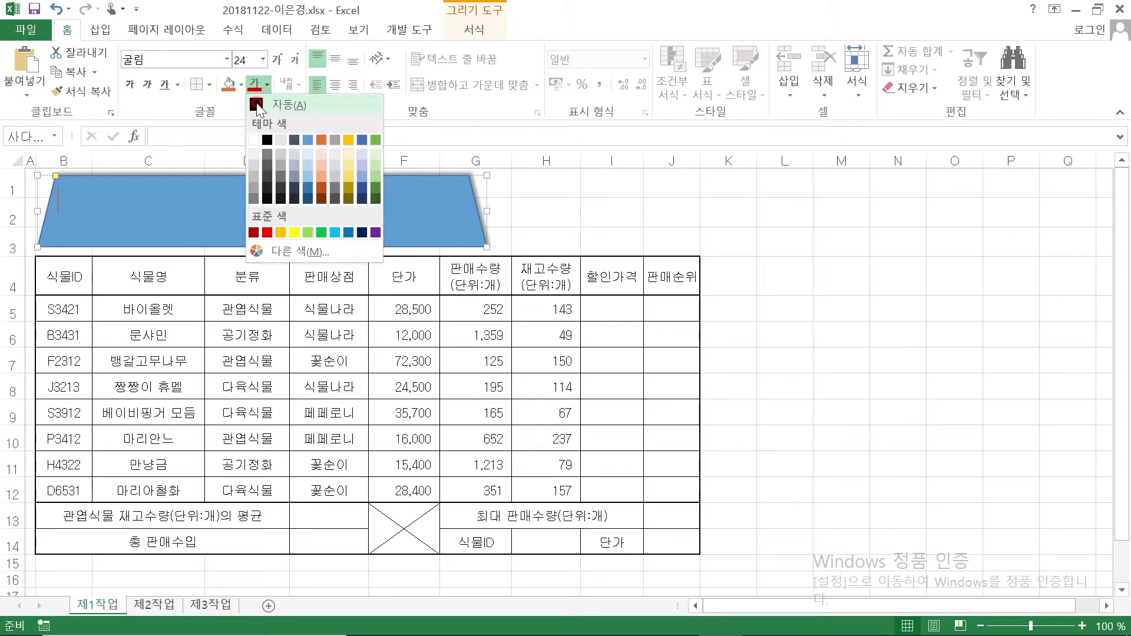
{"action": "left_click", "coordinate": [257, 106]}
{"action": "left_click", "coordinate": [241, 85]}
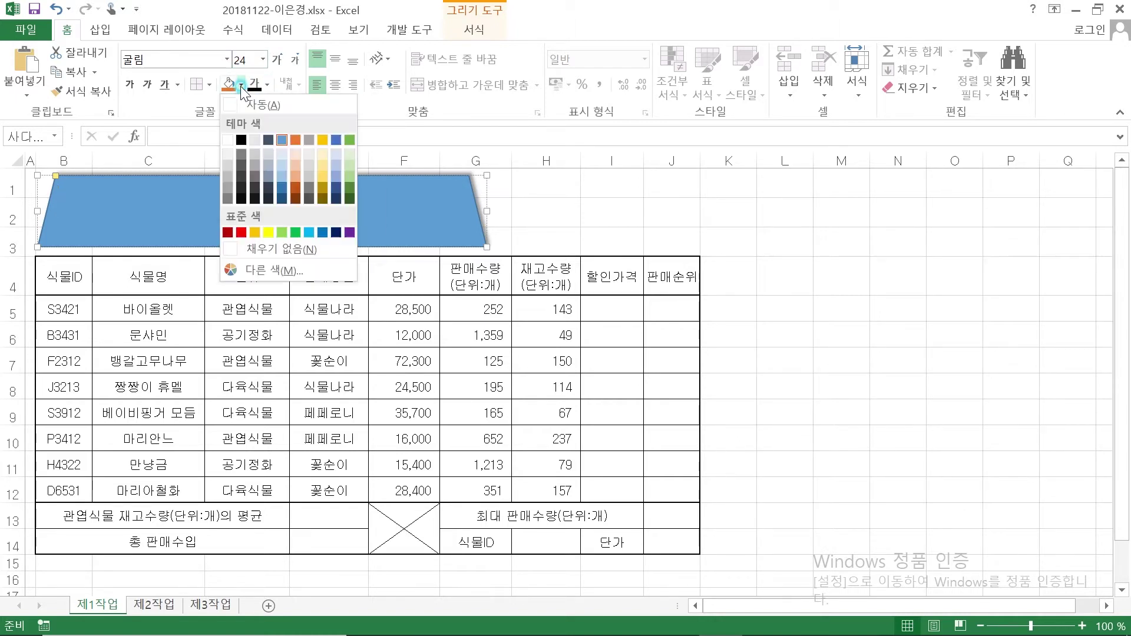
{"action": "left_click", "coordinate": [269, 231]}
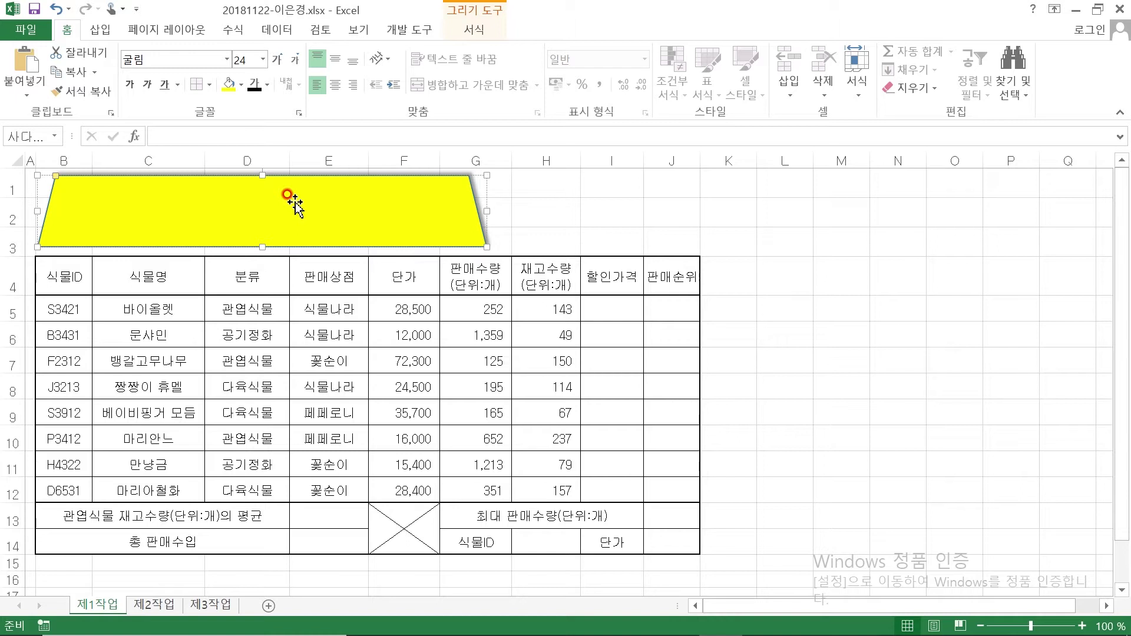
Enter the title 온라인 식물 판매 현황 in the shape, centred vertically and horizontally
{"action": "type", "text": "온라인 시식물 판매 "}
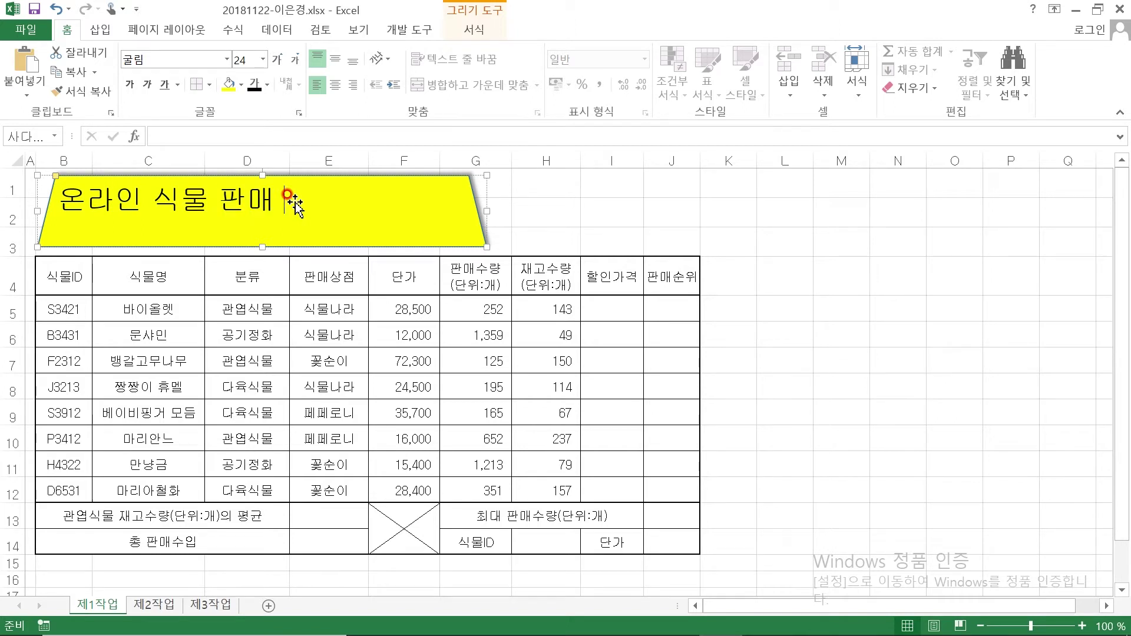
{"action": "type", "text": "현황"}
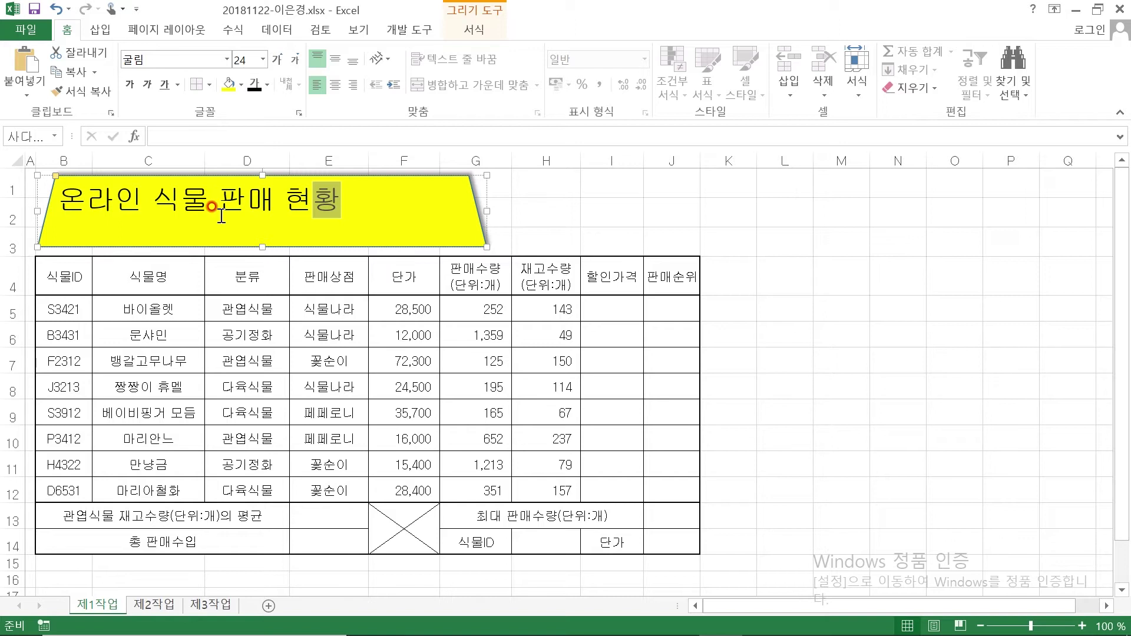
{"action": "left_click", "coordinate": [336, 59]}
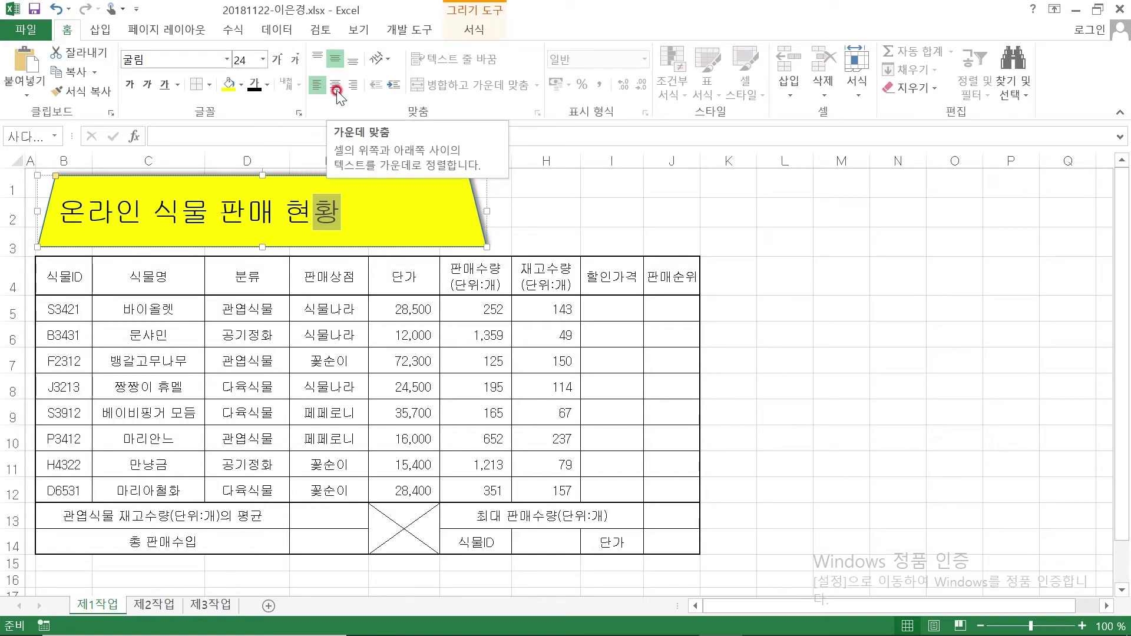
{"action": "left_click", "coordinate": [336, 85]}
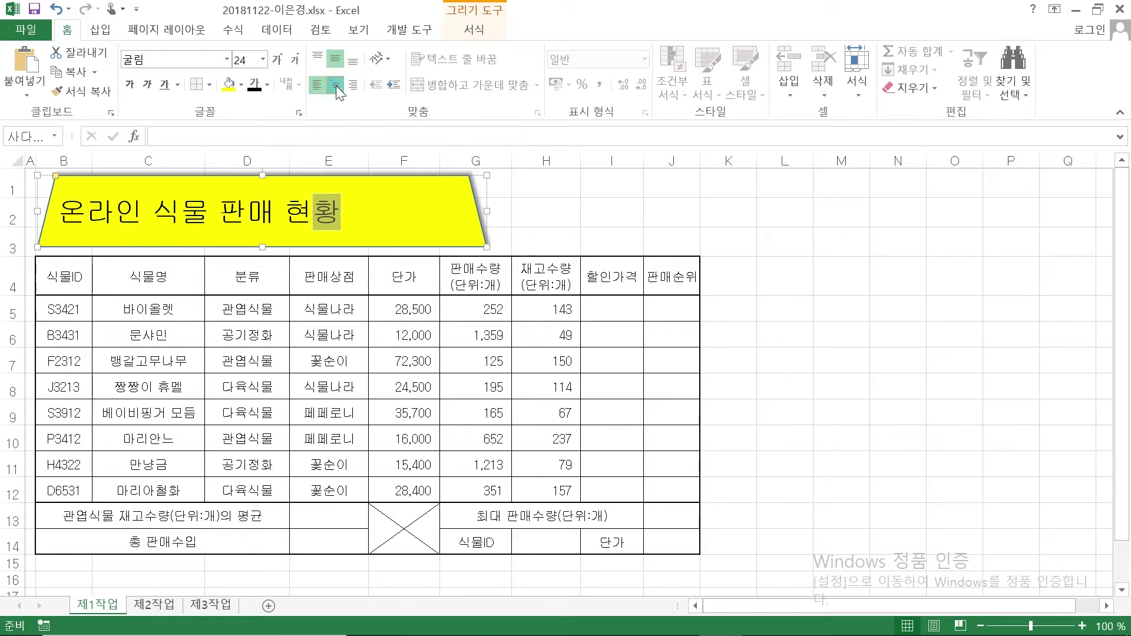
{"action": "left_click", "coordinate": [673, 216]}
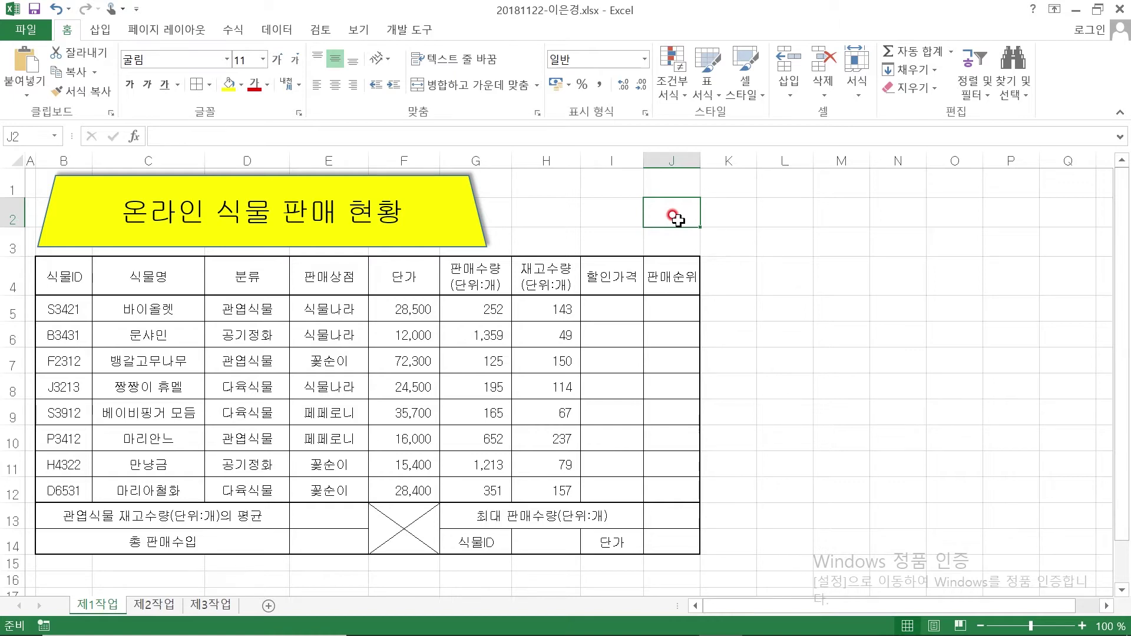
Erase the old red ink marks from the PDF conditions
{"action": "left_click", "coordinate": [675, 622]}
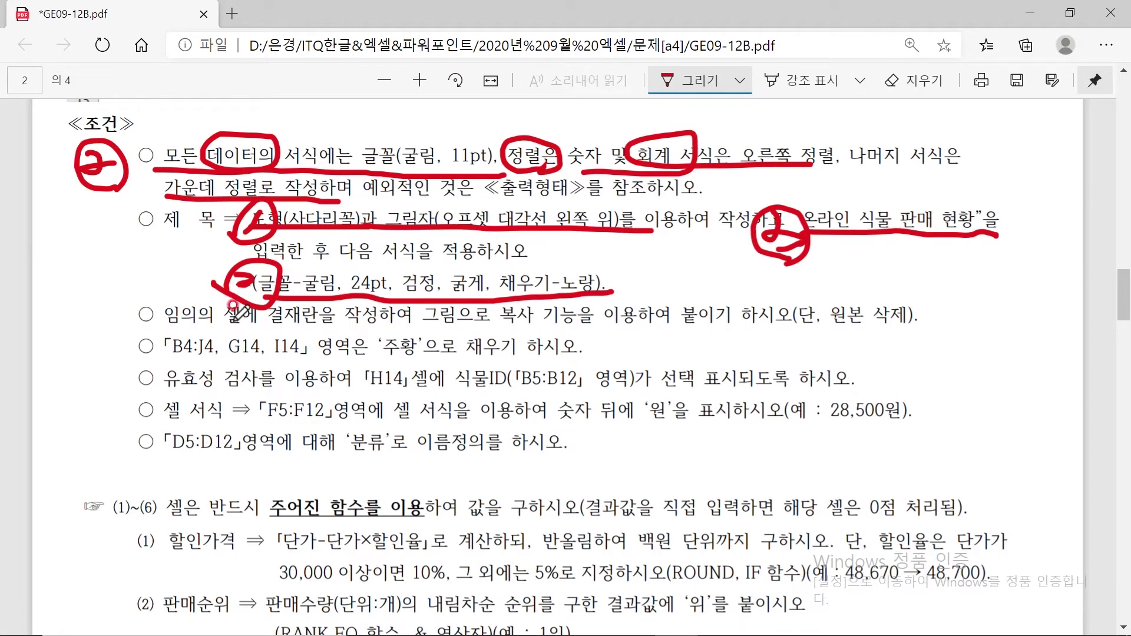
{"action": "left_click", "coordinate": [915, 80]}
{"action": "left_click", "coordinate": [760, 255]}
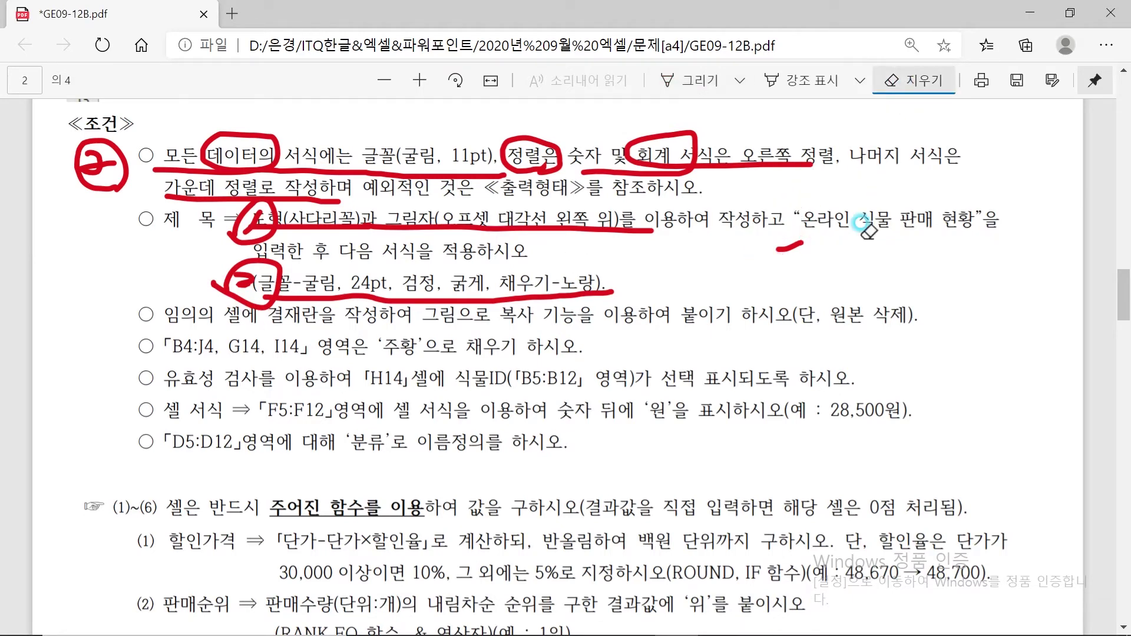
{"action": "left_click", "coordinate": [788, 248]}
{"action": "mouse_move", "coordinate": [782, 158]}
{"action": "left_mouse_down"}
{"action": "mouse_move", "coordinate": [557, 269]}
{"action": "mouse_move", "coordinate": [479, 149]}
{"action": "mouse_move", "coordinate": [345, 115]}
{"action": "mouse_move", "coordinate": [253, 245]}
{"action": "mouse_move", "coordinate": [144, 157]}
{"action": "mouse_move", "coordinate": [131, 118]}
{"action": "mouse_move", "coordinate": [130, 172]}
{"action": "left_mouse_up"}
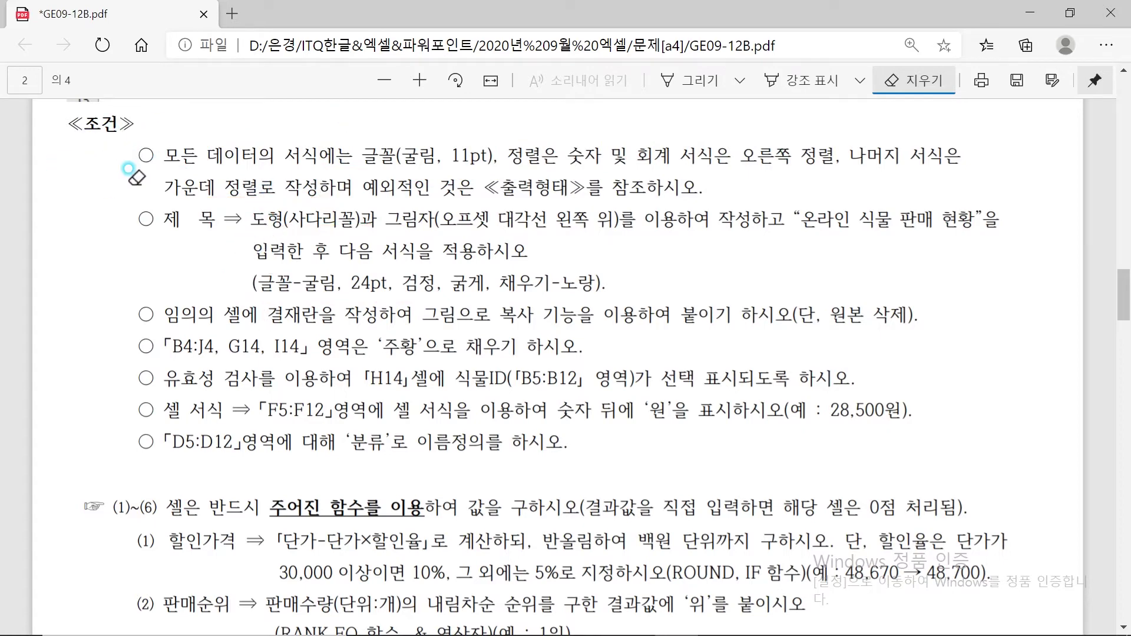
Underline the 결재란 requirement and mark the picture-copy and 원본 삭제 notes
{"action": "left_click", "coordinate": [666, 80]}
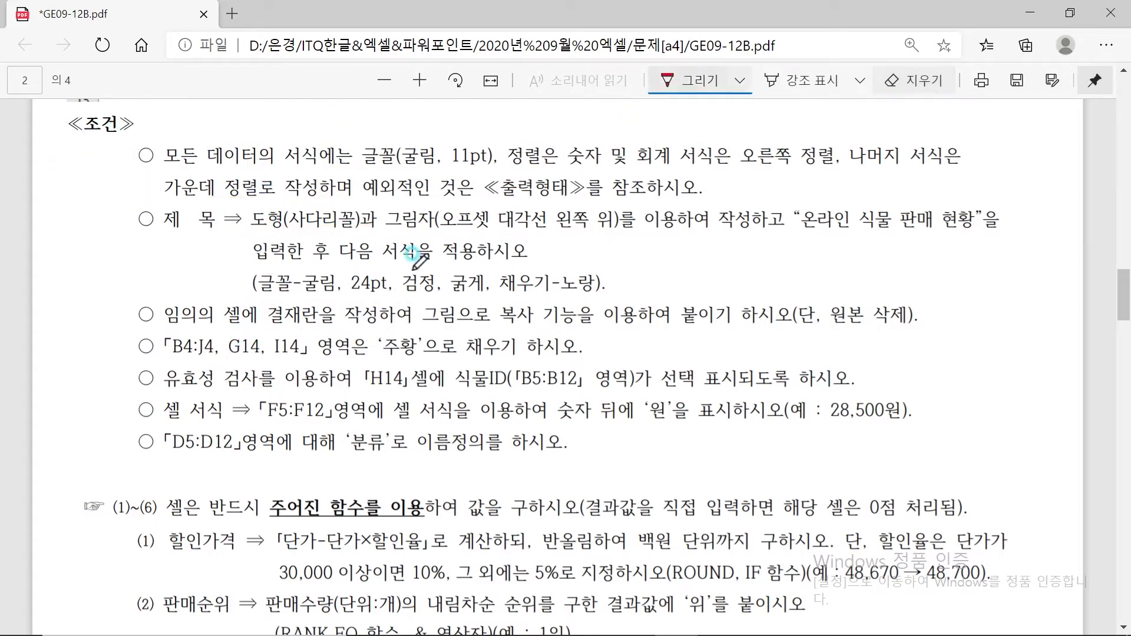
{"action": "left_click_drag", "start_coordinate": [166, 313], "coordinate": [361, 307]}
{"action": "mouse_move", "coordinate": [429, 321]}
{"action": "left_mouse_down"}
{"action": "mouse_move", "coordinate": [470, 325]}
{"action": "mouse_move", "coordinate": [583, 301]}
{"action": "mouse_move", "coordinate": [501, 297]}
{"action": "mouse_move", "coordinate": [497, 324]}
{"action": "left_mouse_up"}
{"action": "mouse_move", "coordinate": [793, 325]}
{"action": "left_mouse_down"}
{"action": "mouse_move", "coordinate": [937, 295]}
{"action": "mouse_move", "coordinate": [834, 324]}
{"action": "left_mouse_up"}
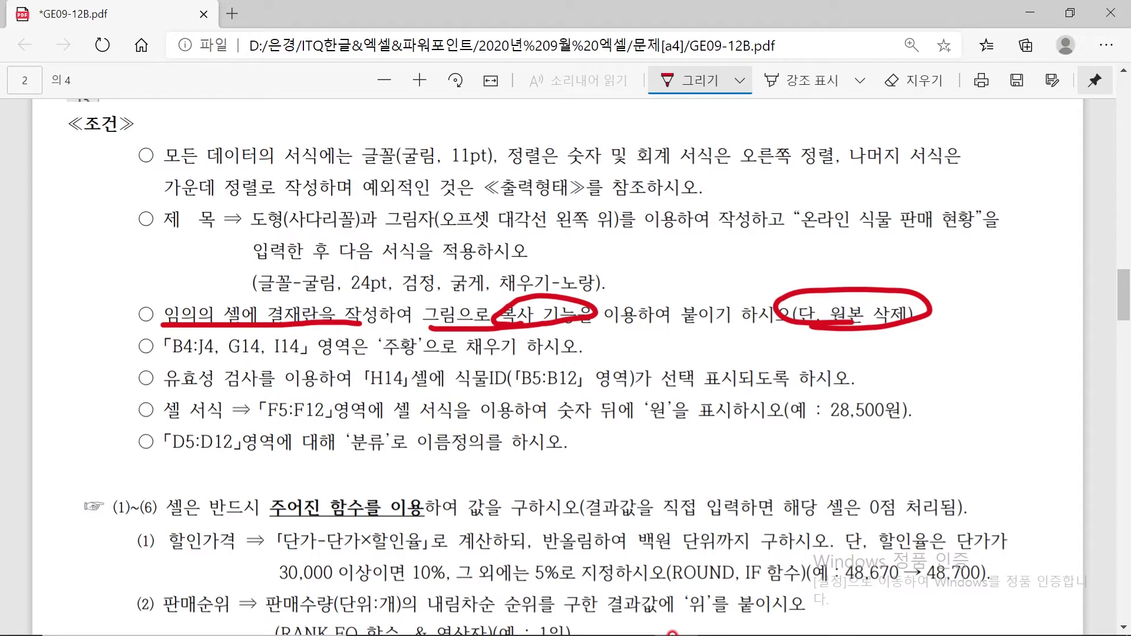
{"action": "left_click", "coordinate": [720, 619]}
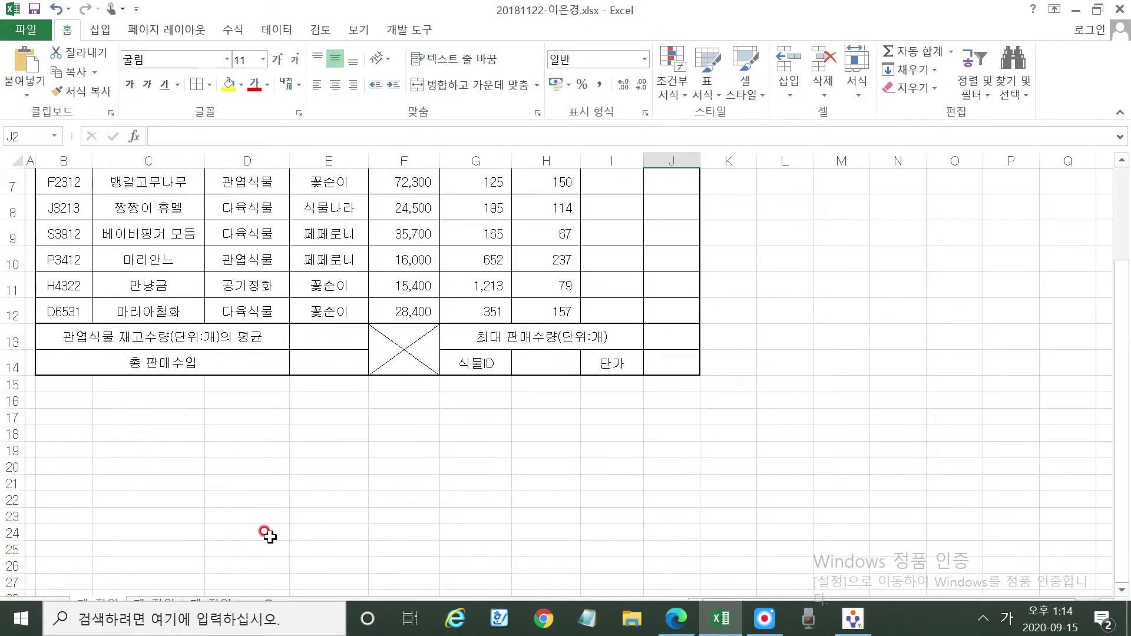
Set row 19 to height 17.5 and row 20 to height 40
{"action": "scroll", "coordinate": [224, 495], "scroll_direction": "down", "scroll_amount": 4}
{"action": "scroll", "coordinate": [106, 419], "scroll_direction": "up", "scroll_amount": 2}
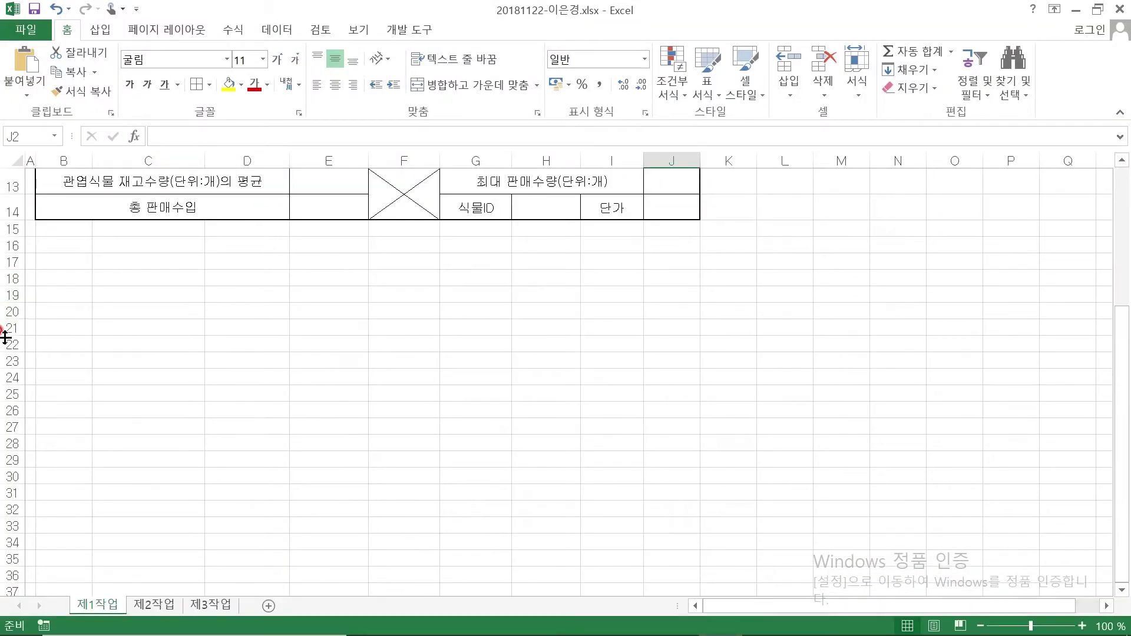
{"action": "left_click", "coordinate": [3, 294]}
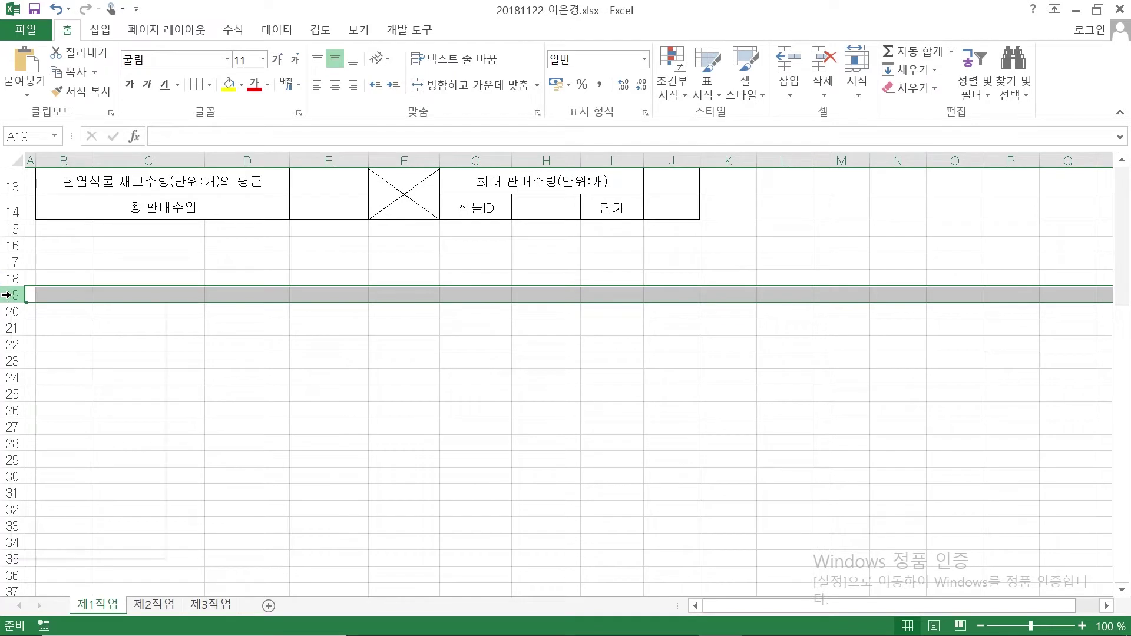
{"action": "right_click", "coordinate": [7, 295]}
{"action": "left_click", "coordinate": [102, 497]}
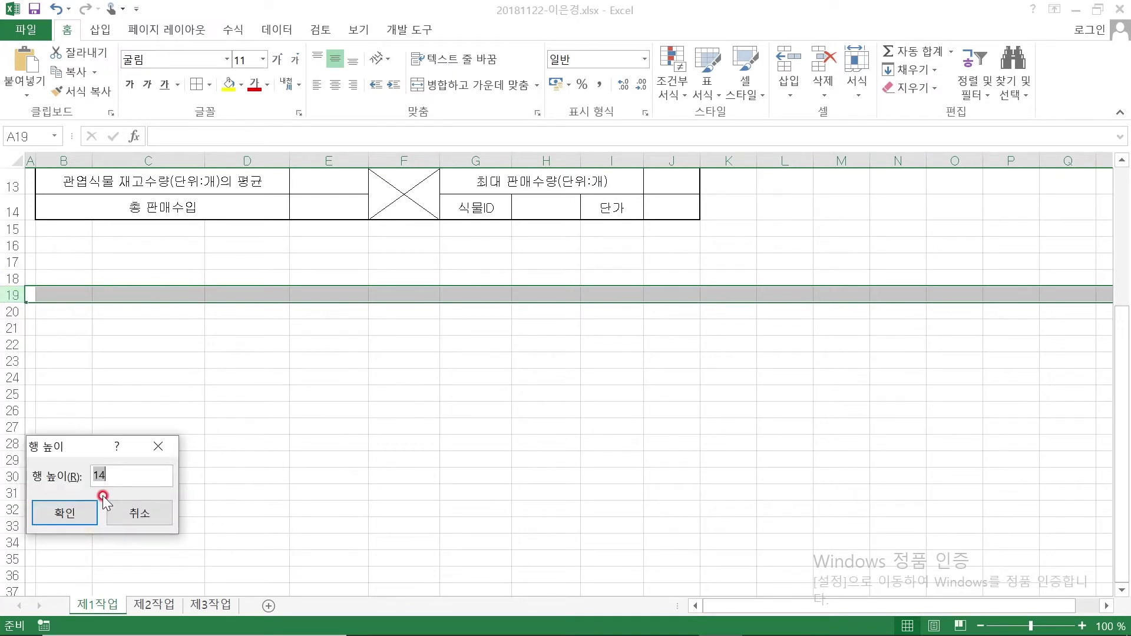
{"action": "type", "text": "17.5"}
{"action": "key", "text": "Return"}
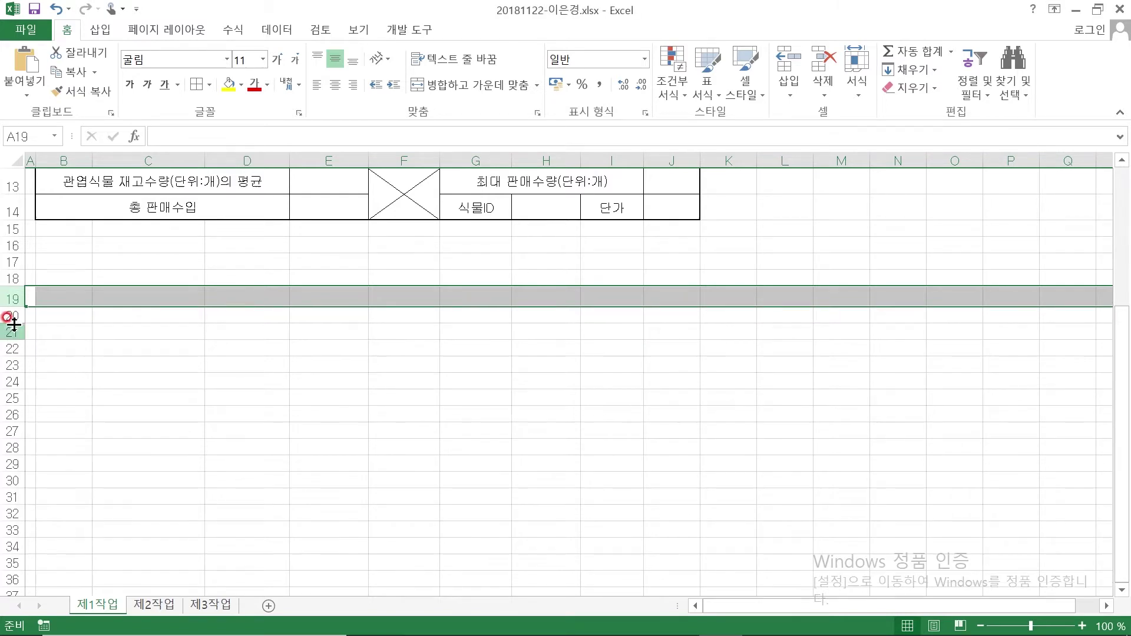
{"action": "right_click", "coordinate": [8, 316]}
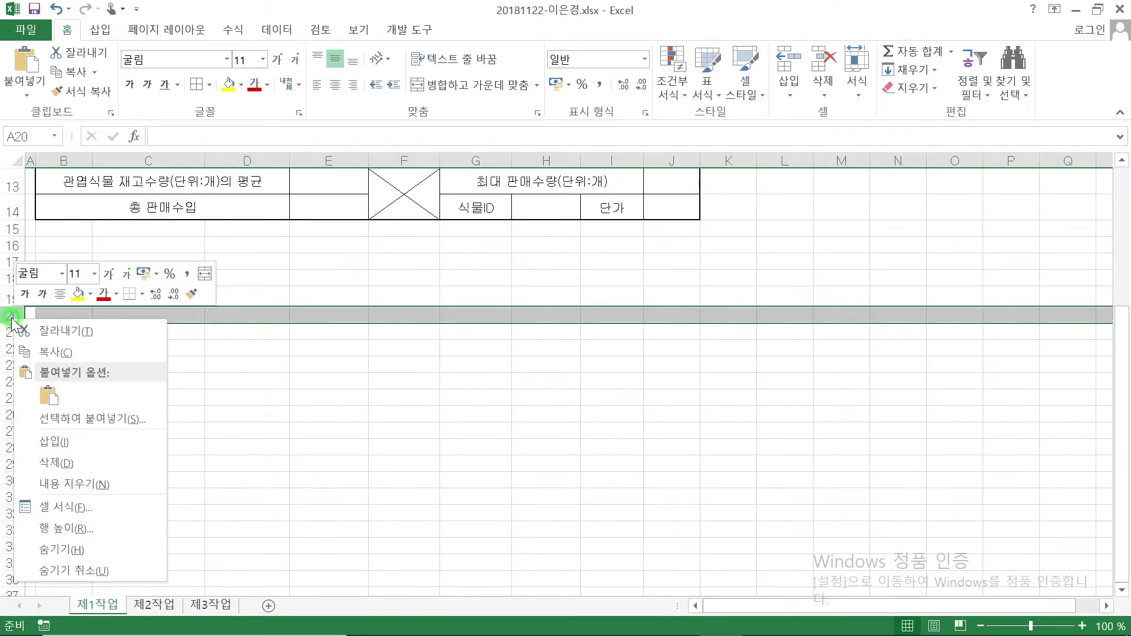
{"action": "left_click", "coordinate": [101, 525]}
{"action": "type", "text": "40"}
{"action": "key", "text": "Return"}
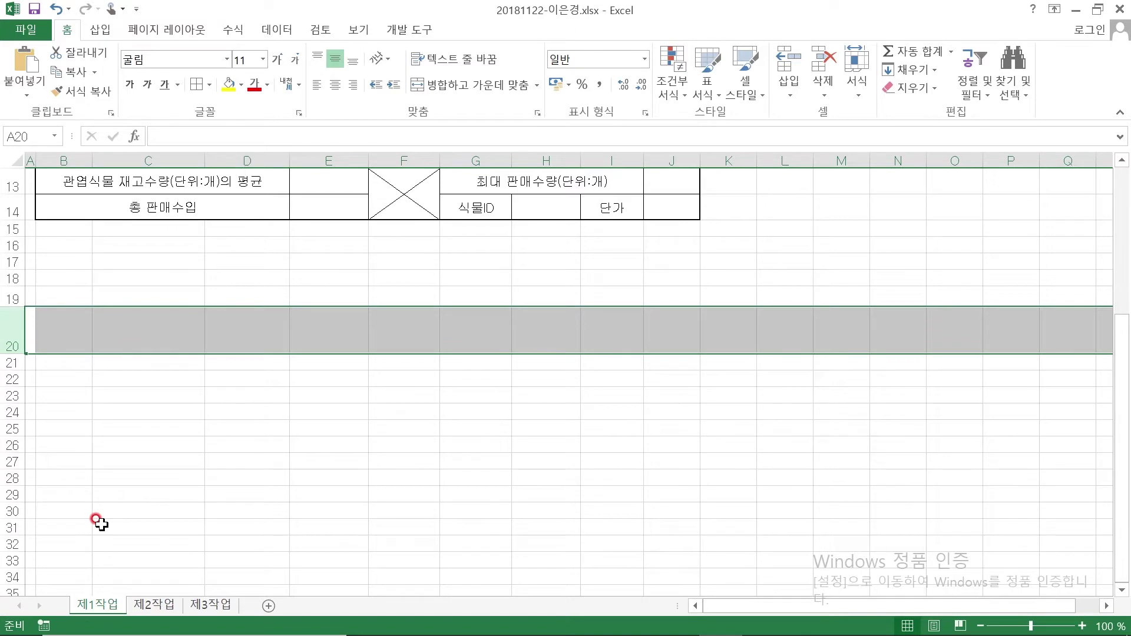
Set column L to width 4 and columns M–O to width 7.5
{"action": "scroll", "coordinate": [774, 356], "scroll_direction": "up", "scroll_amount": 1}
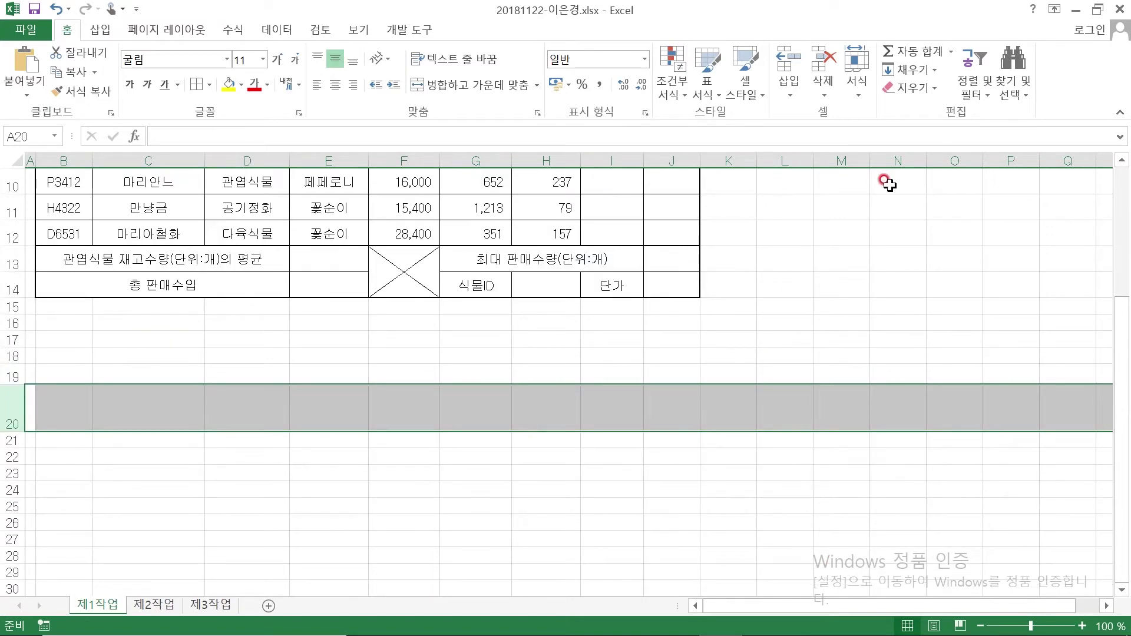
{"action": "right_click", "coordinate": [789, 158]}
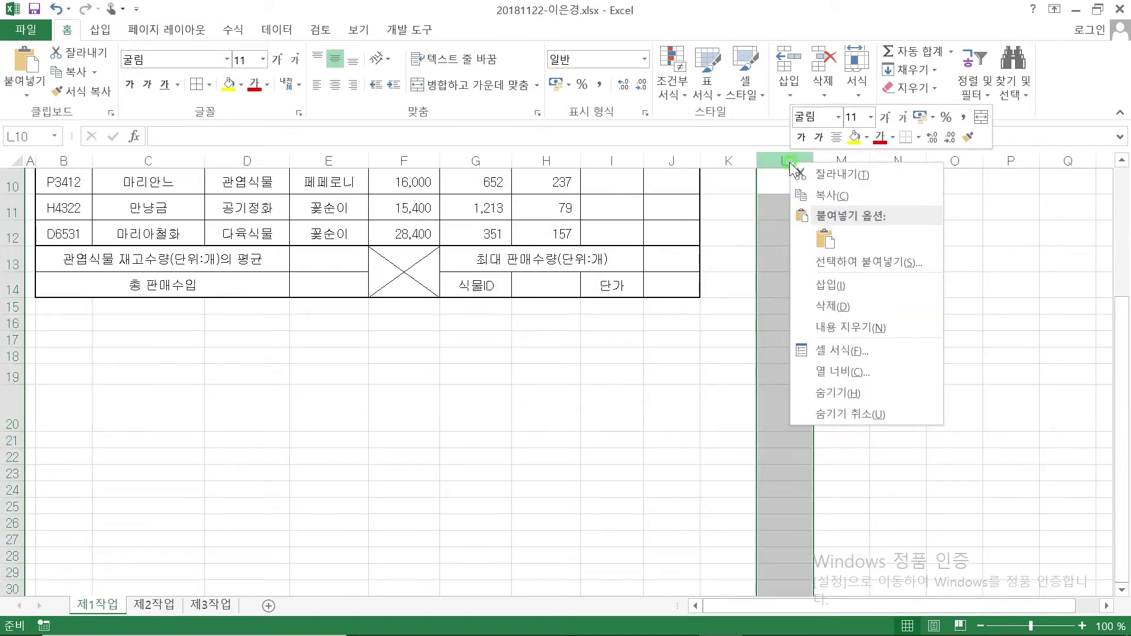
{"action": "left_click", "coordinate": [841, 369]}
{"action": "type", "text": "4"}
{"action": "key", "text": "Return"}
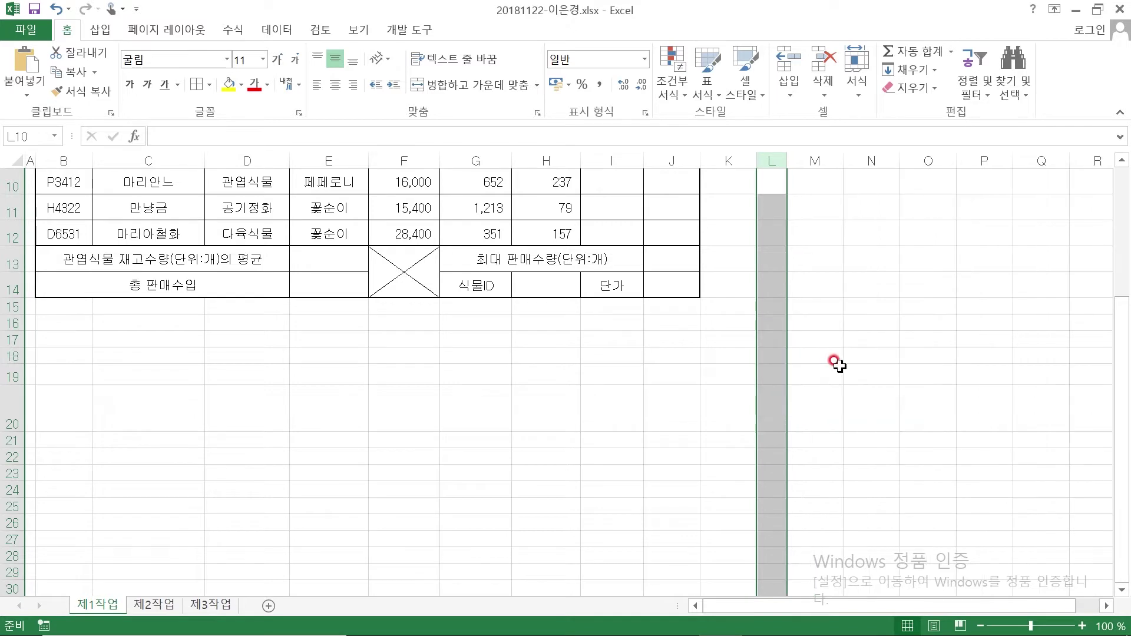
{"action": "left_click", "coordinate": [815, 159]}
{"action": "left_click_drag", "start_coordinate": [814, 159], "coordinate": [929, 160]}
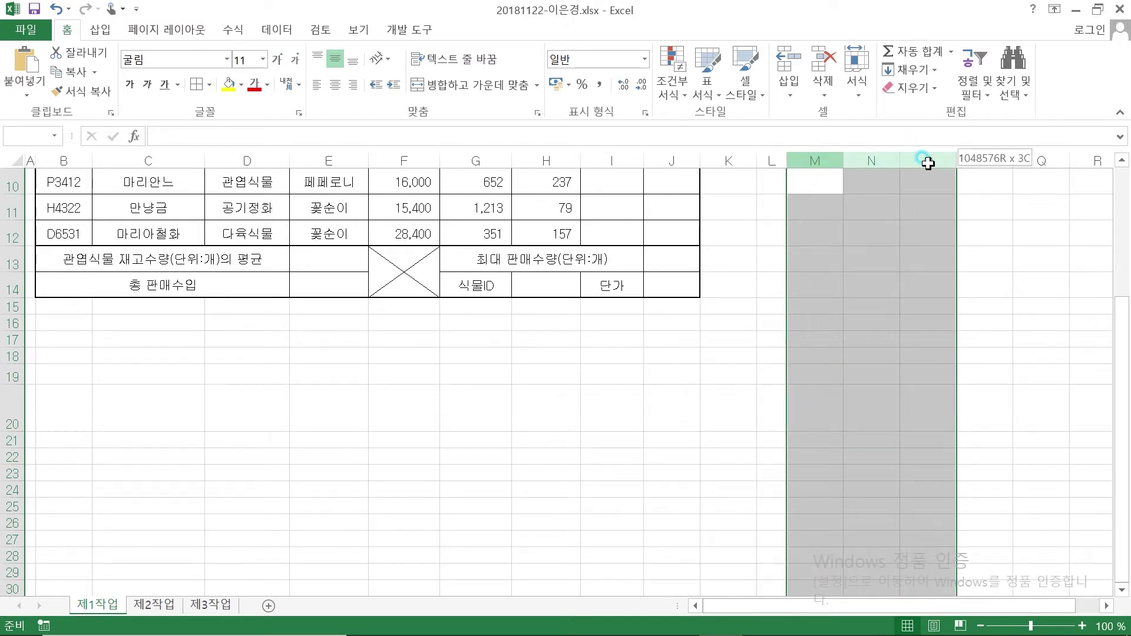
{"action": "right_click", "coordinate": [928, 159]}
{"action": "left_click", "coordinate": [966, 371]}
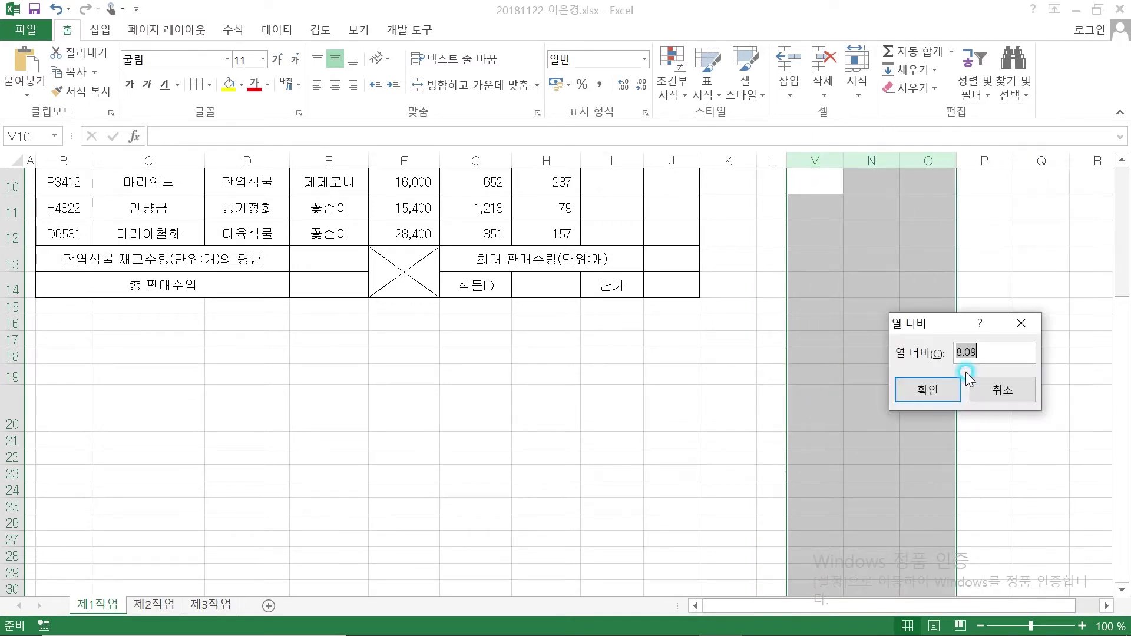
{"action": "type", "text": "7.5"}
{"action": "key", "text": "Return"}
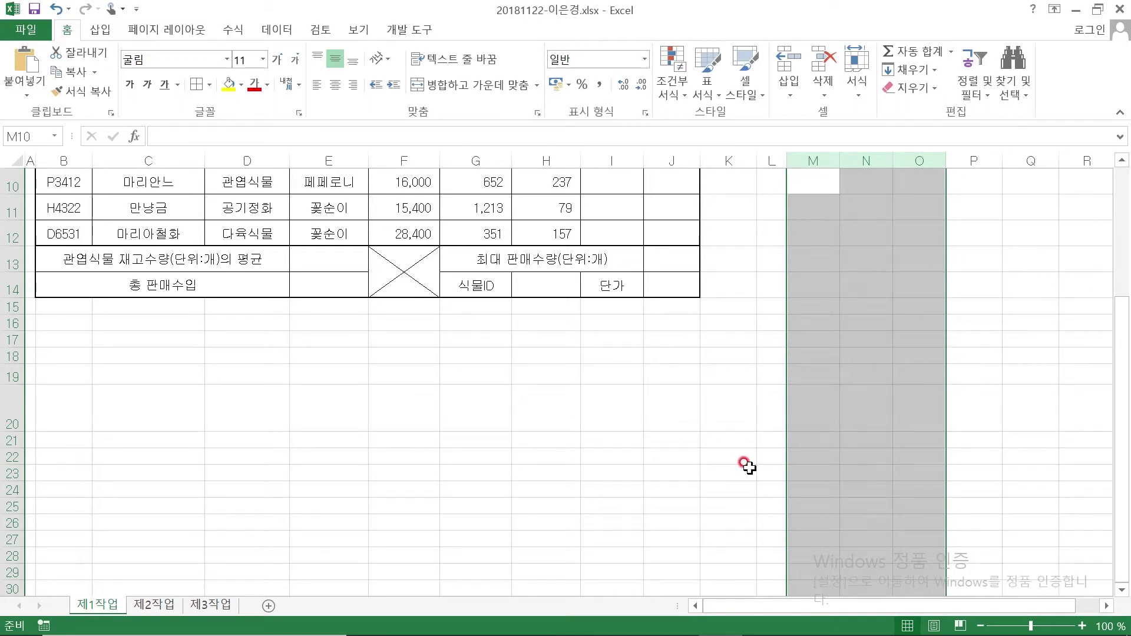
Merge L19:L20 and enter 확인 as vertical text
{"action": "left_click_drag", "start_coordinate": [768, 373], "coordinate": [913, 405]}
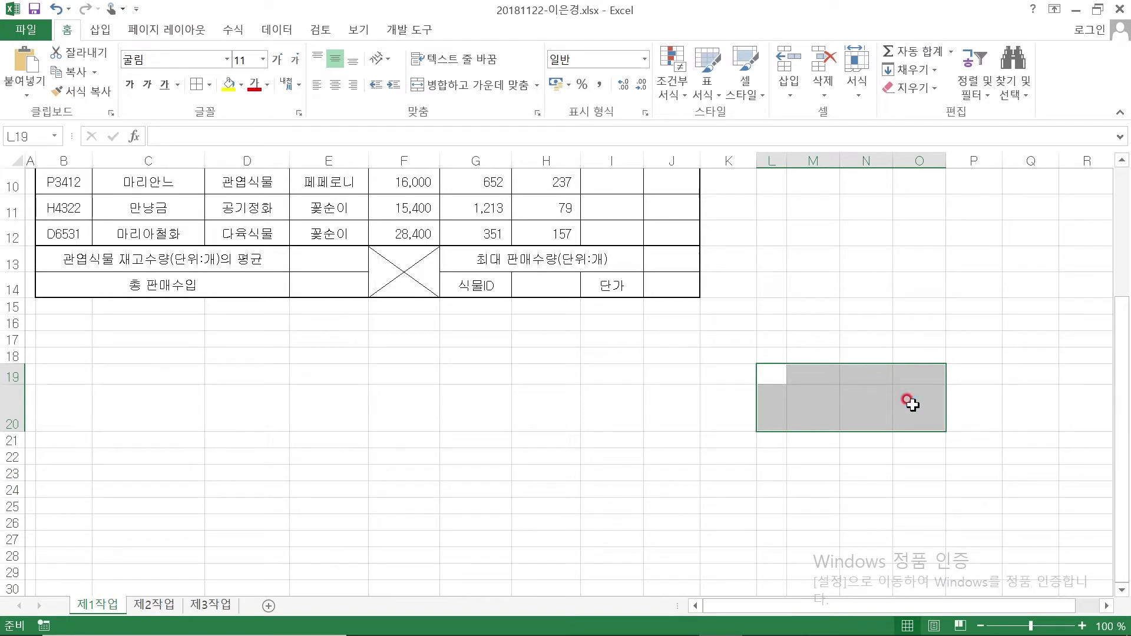
{"action": "left_click_drag", "start_coordinate": [766, 379], "coordinate": [763, 418]}
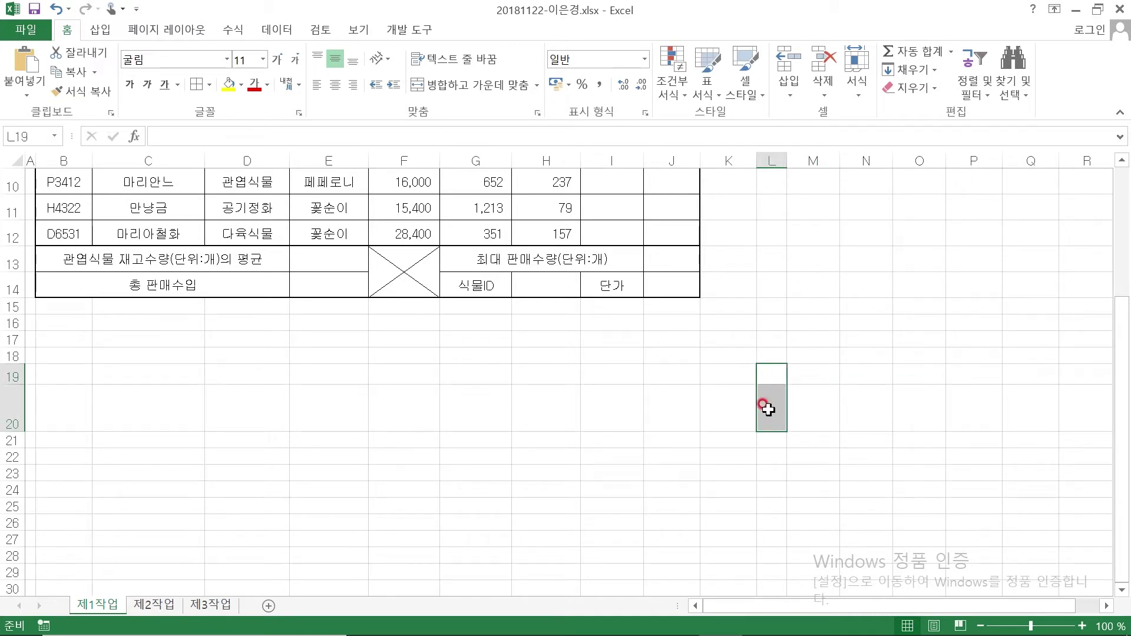
{"action": "left_click", "coordinate": [462, 89]}
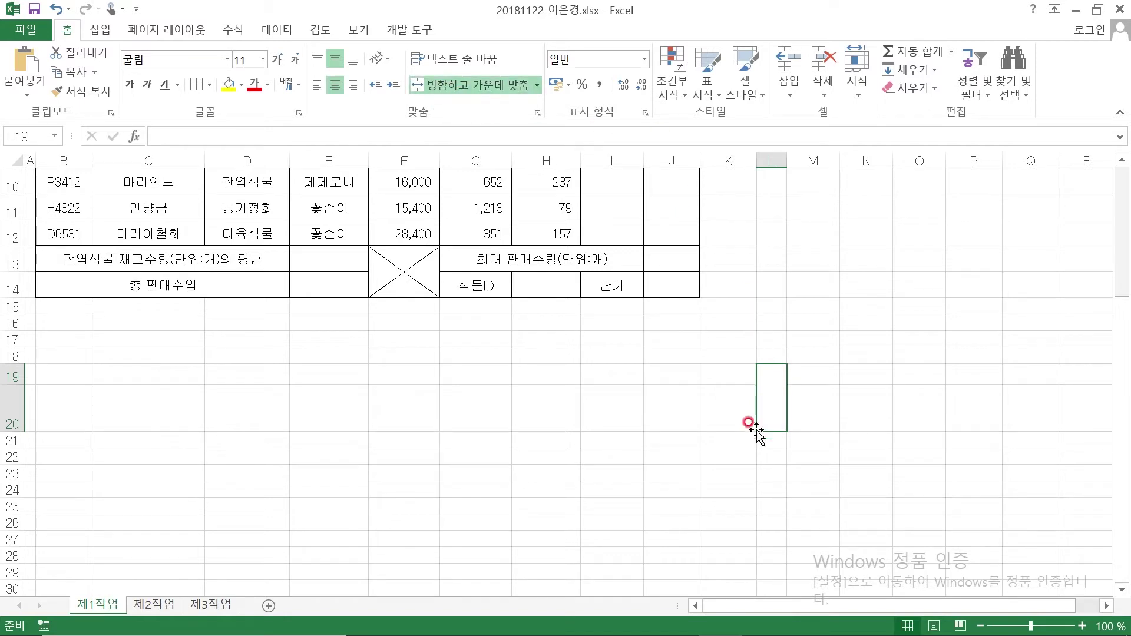
{"action": "left_click", "coordinate": [387, 61]}
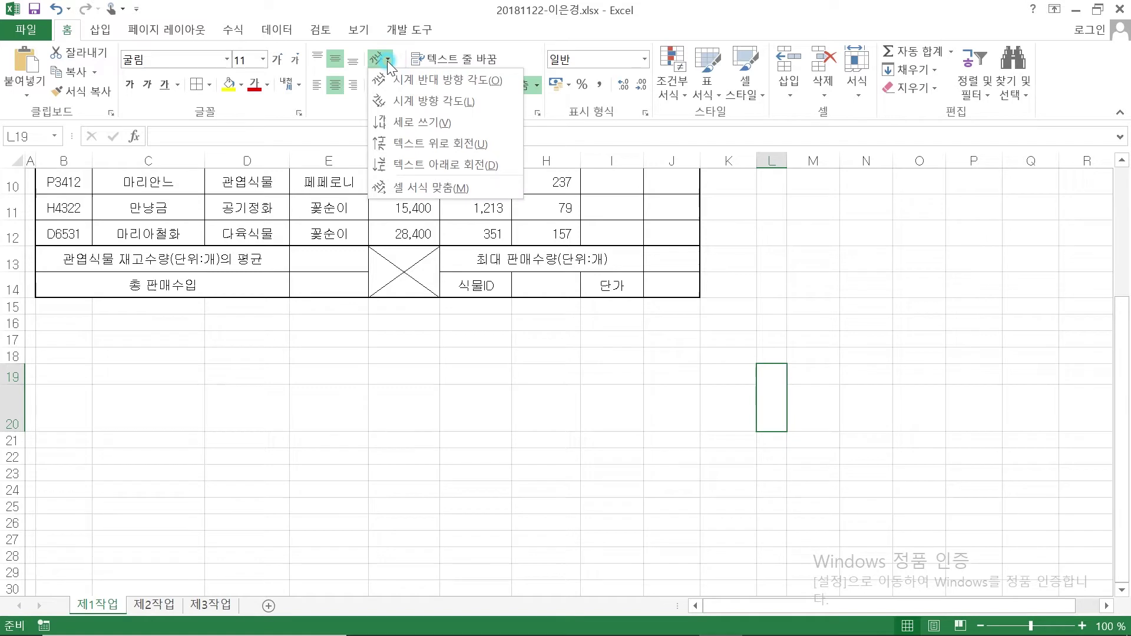
{"action": "left_click", "coordinate": [419, 122]}
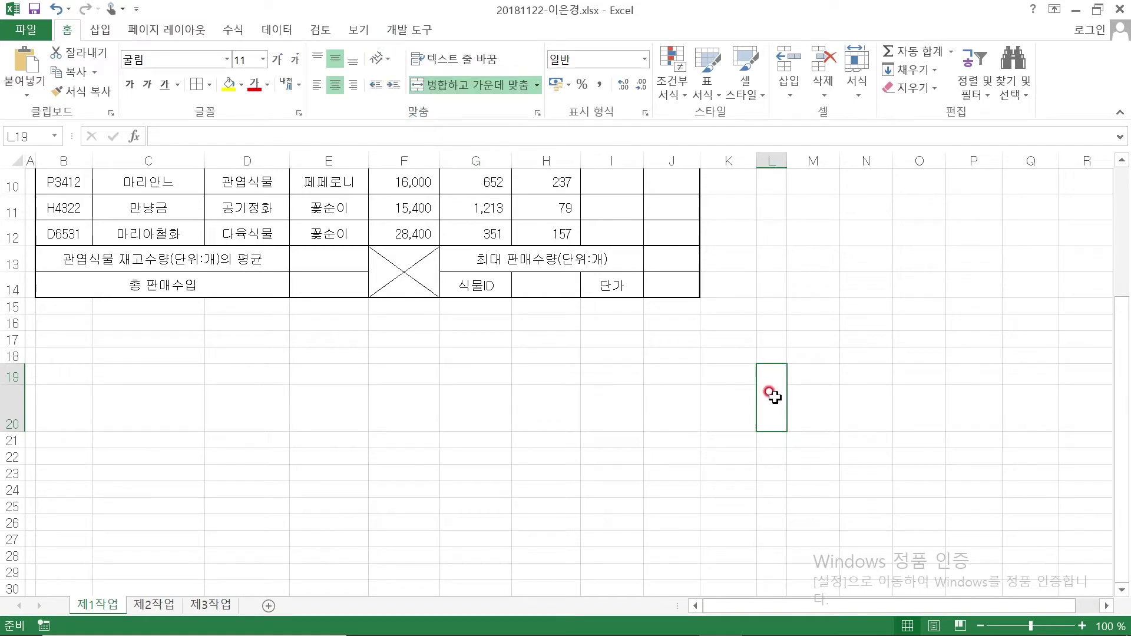
{"action": "type", "text": "확인"}
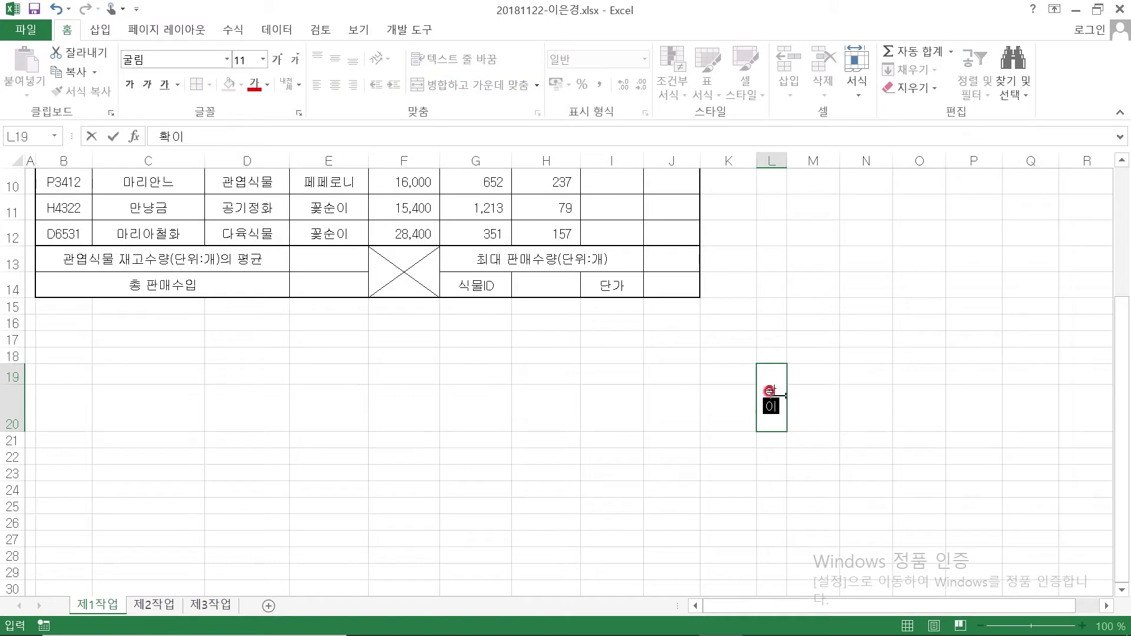
{"action": "left_click", "coordinate": [828, 370]}
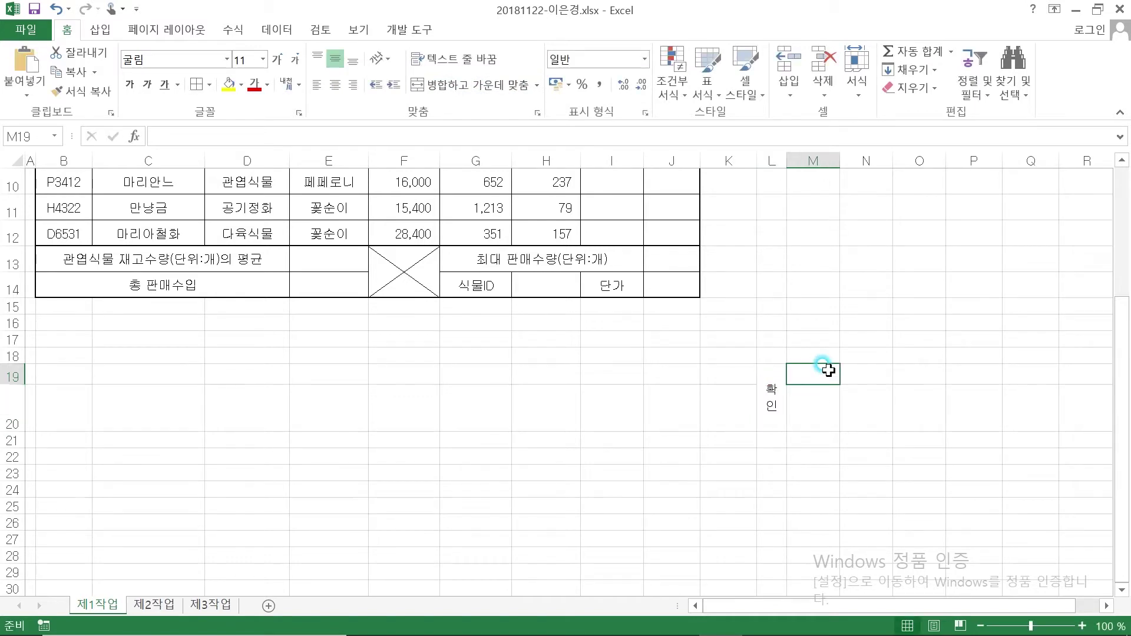
Enter the 담당, 대리 and 이사 labels across M19:O19
{"action": "type", "text": "담당"}
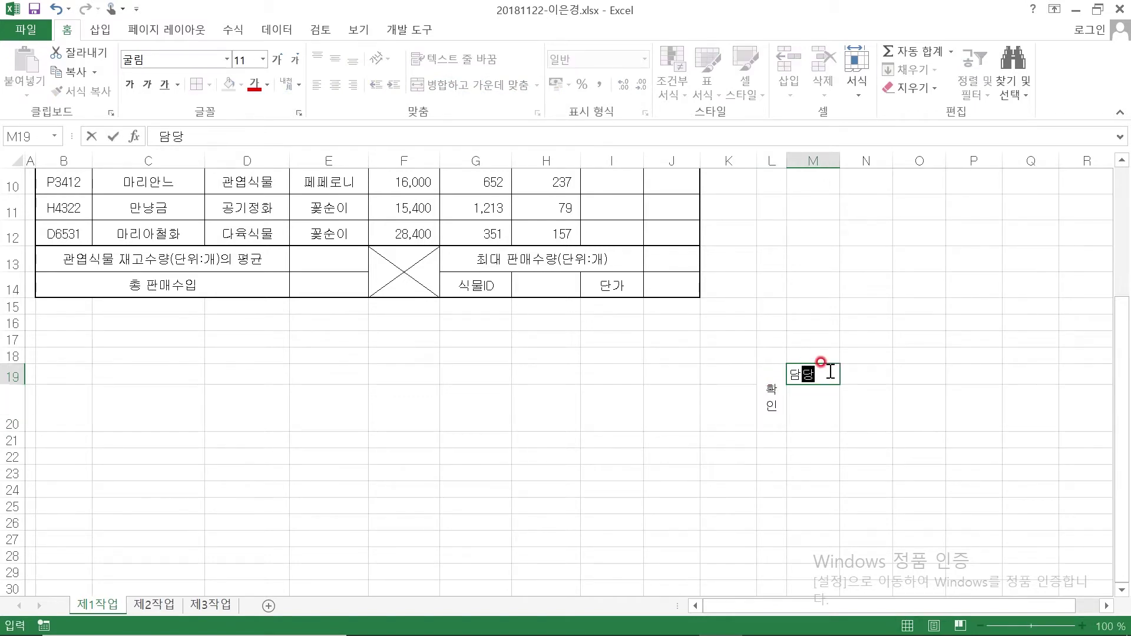
{"action": "key", "text": "Tab"}
{"action": "type", "text": "델리"}
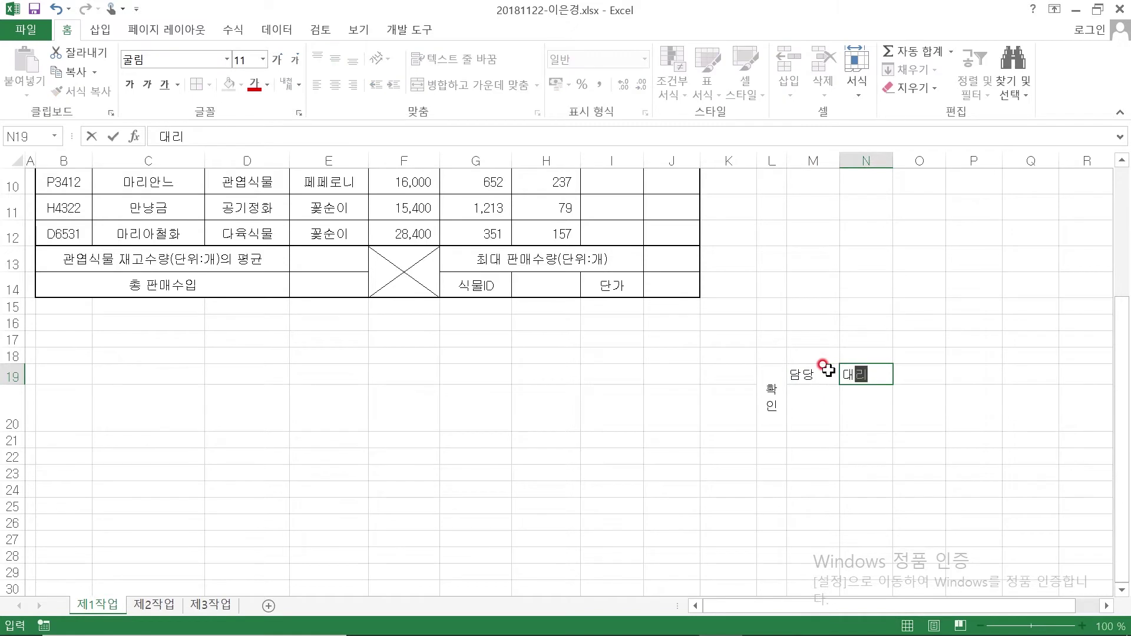
{"action": "key", "text": "Tab"}
{"action": "type", "text": "판매순"}
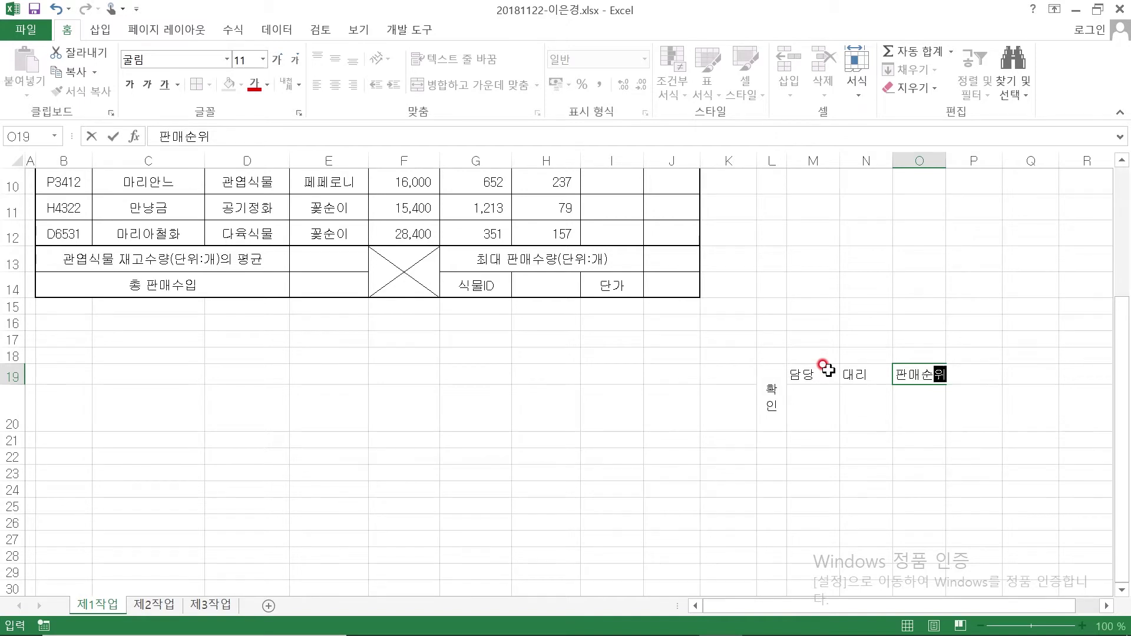
{"action": "type", "text": "위"}
{"action": "key", "text": "Escape"}
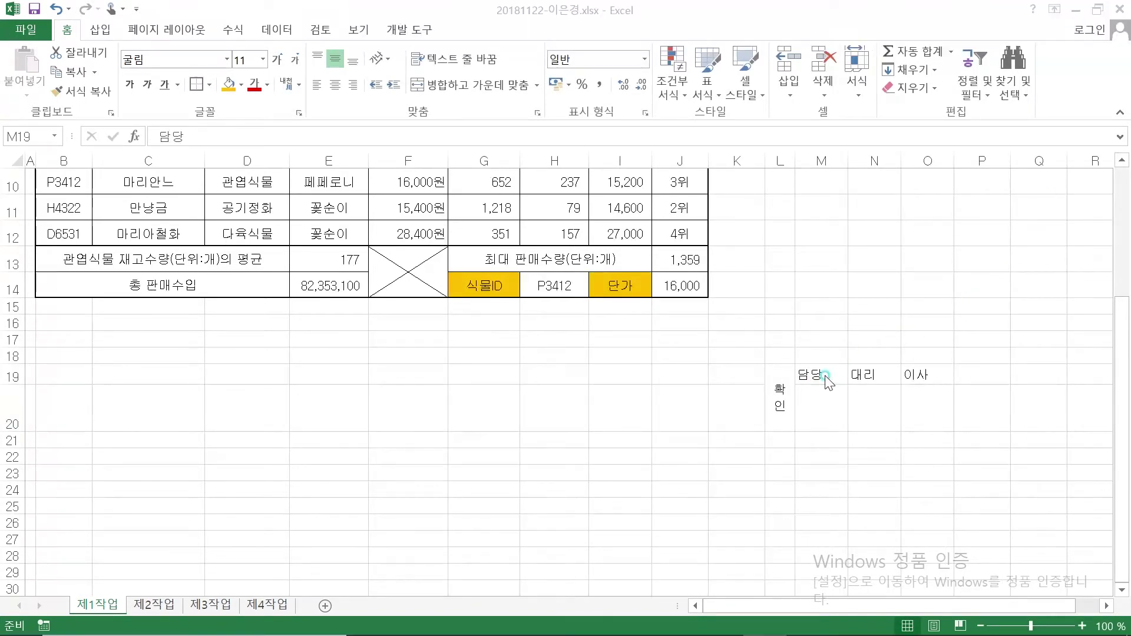
{"action": "left_click_drag", "start_coordinate": [828, 382], "coordinate": [917, 376]}
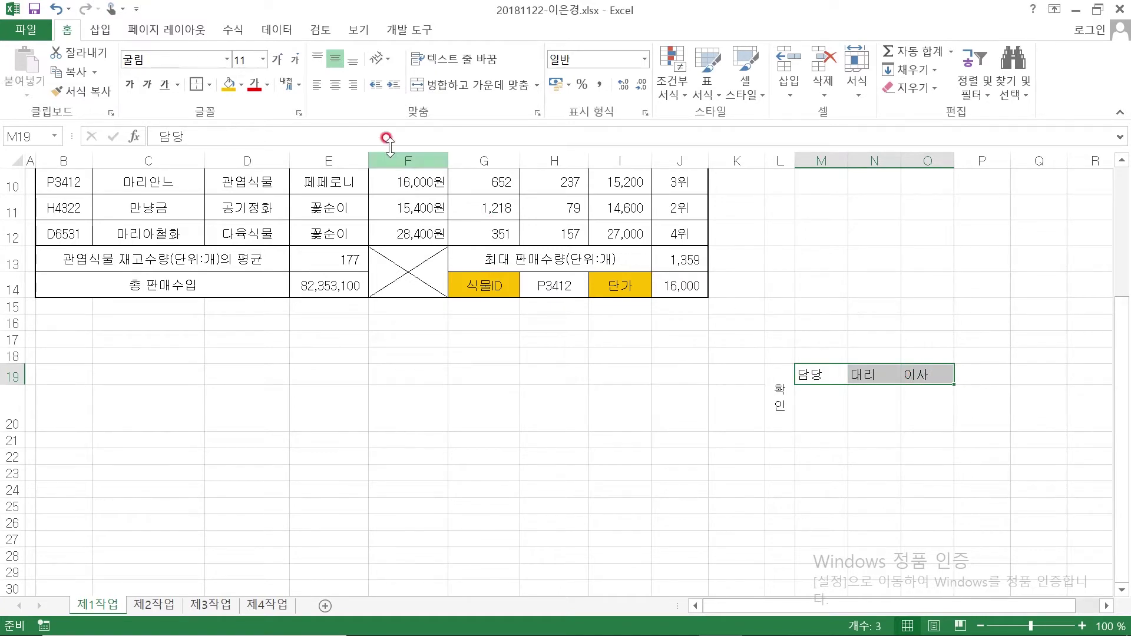
Centre the M19:O19 labels and give L19:O20 all borders plus a thick outer box
{"action": "left_click", "coordinate": [335, 88]}
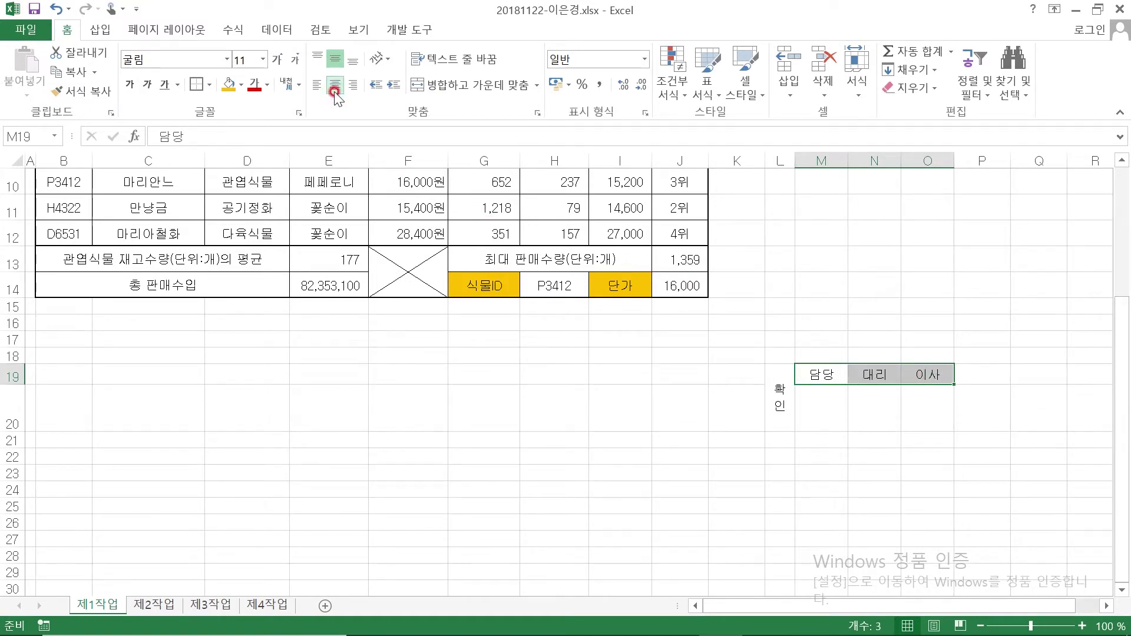
{"action": "left_click", "coordinate": [736, 440]}
{"action": "left_click_drag", "start_coordinate": [781, 378], "coordinate": [926, 381]}
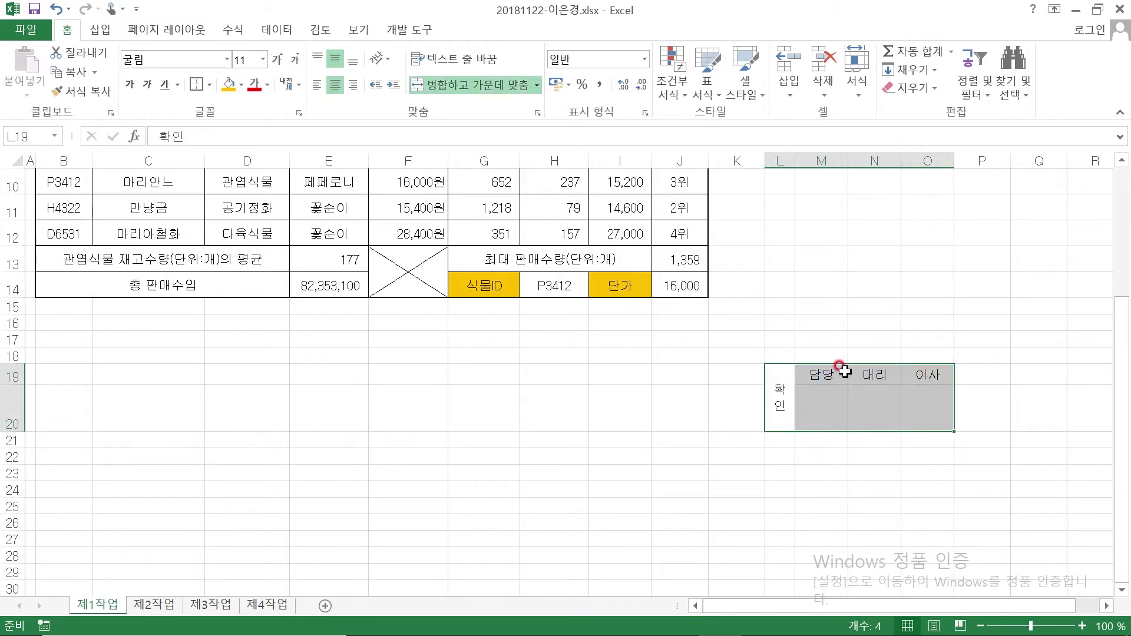
{"action": "left_click", "coordinate": [211, 84]}
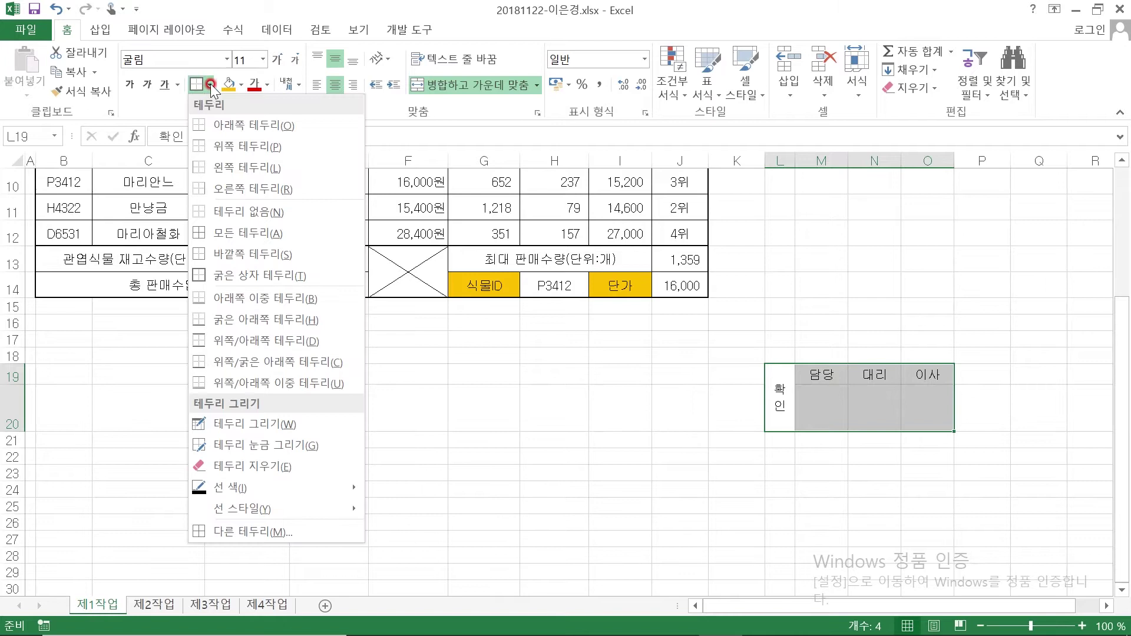
{"action": "left_click", "coordinate": [227, 232]}
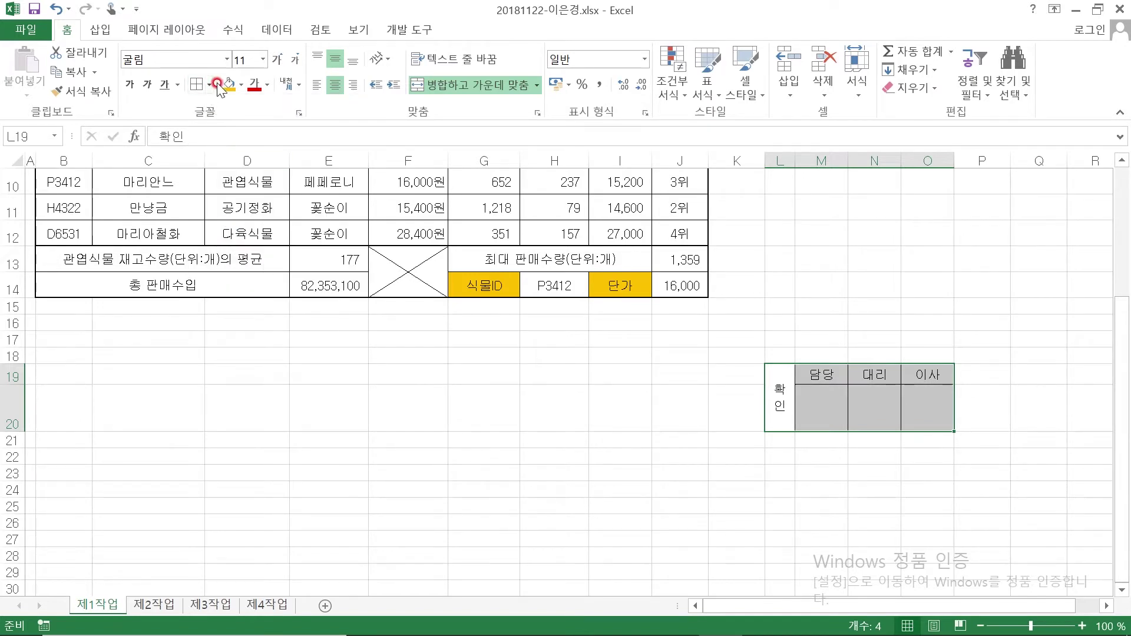
{"action": "left_click", "coordinate": [210, 85]}
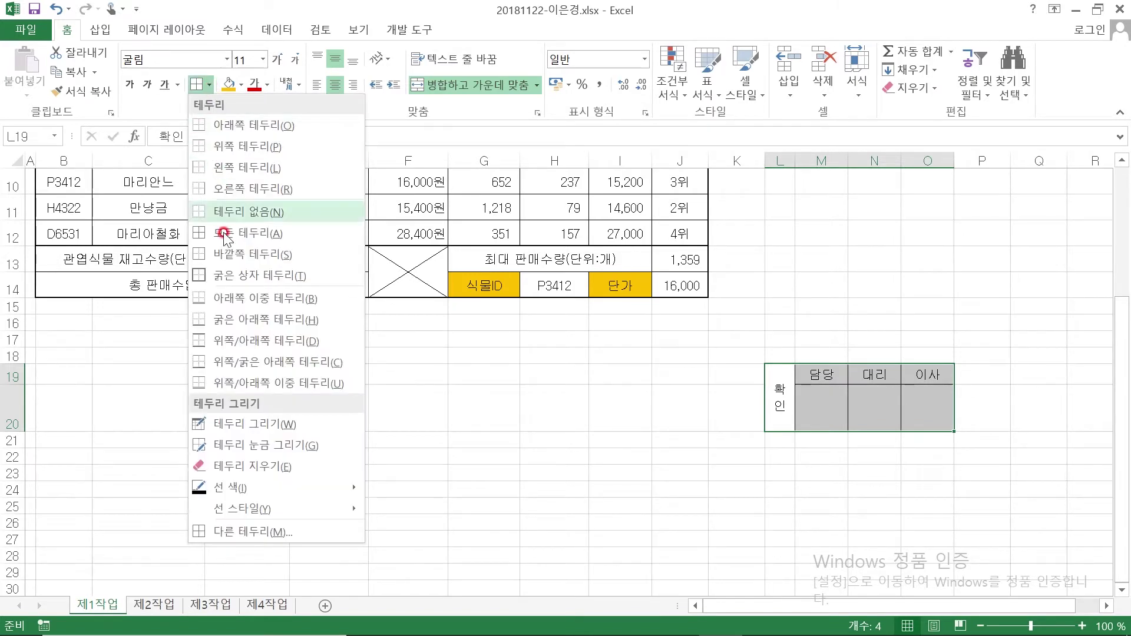
{"action": "left_click", "coordinate": [213, 277]}
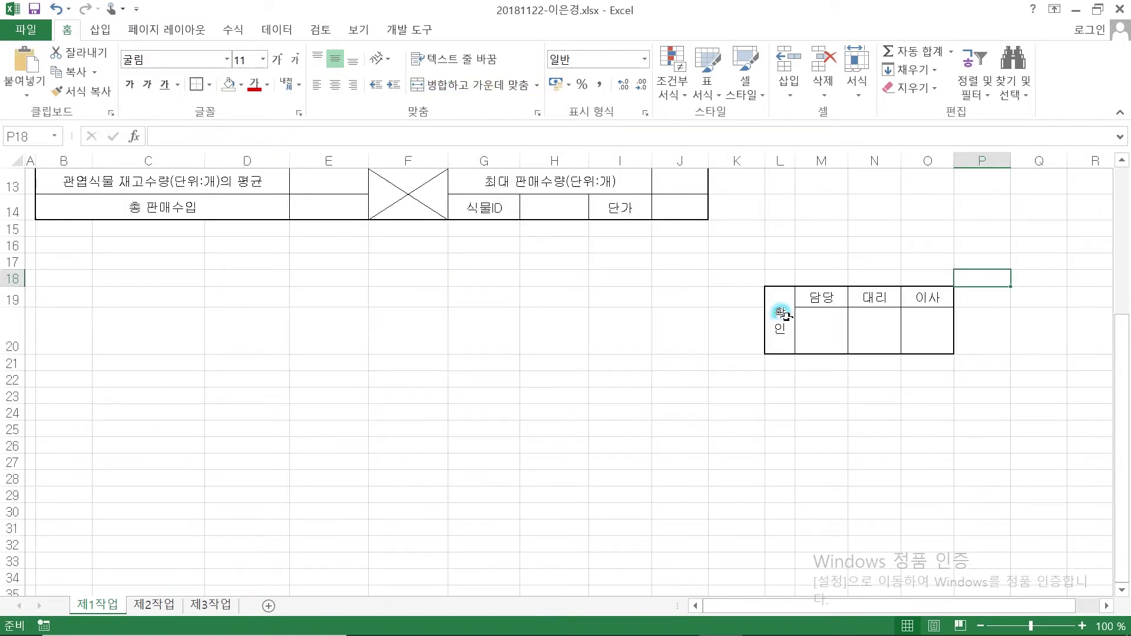
{"action": "left_click_drag", "start_coordinate": [784, 318], "coordinate": [937, 311]}
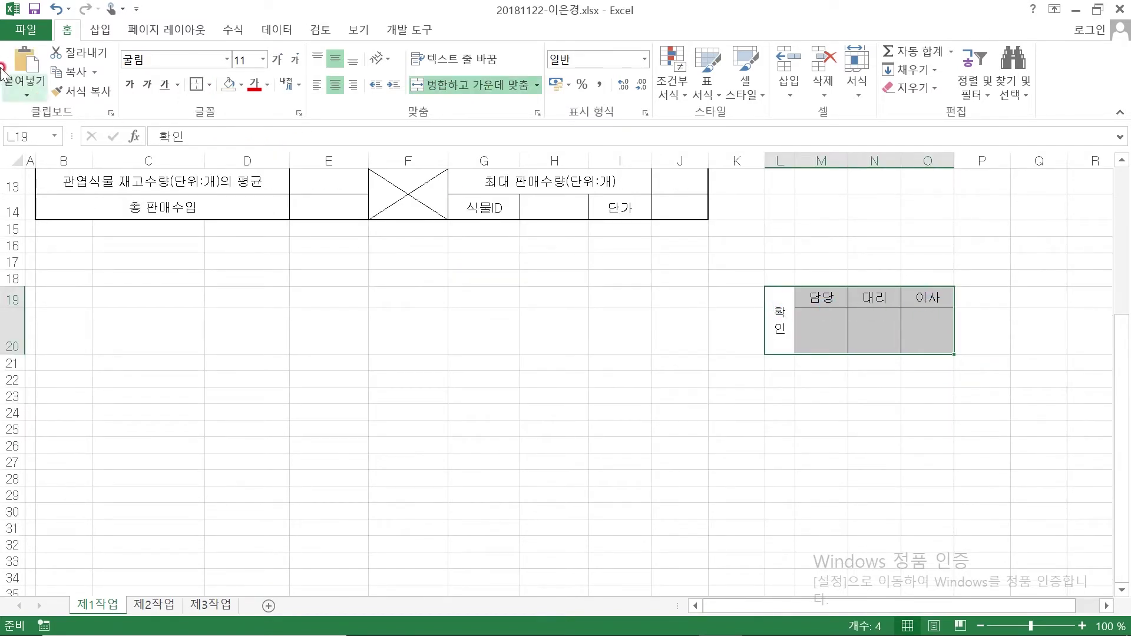
Copy the approval box as a picture and paste it at H1, nudging it into place
{"action": "left_click", "coordinate": [95, 72]}
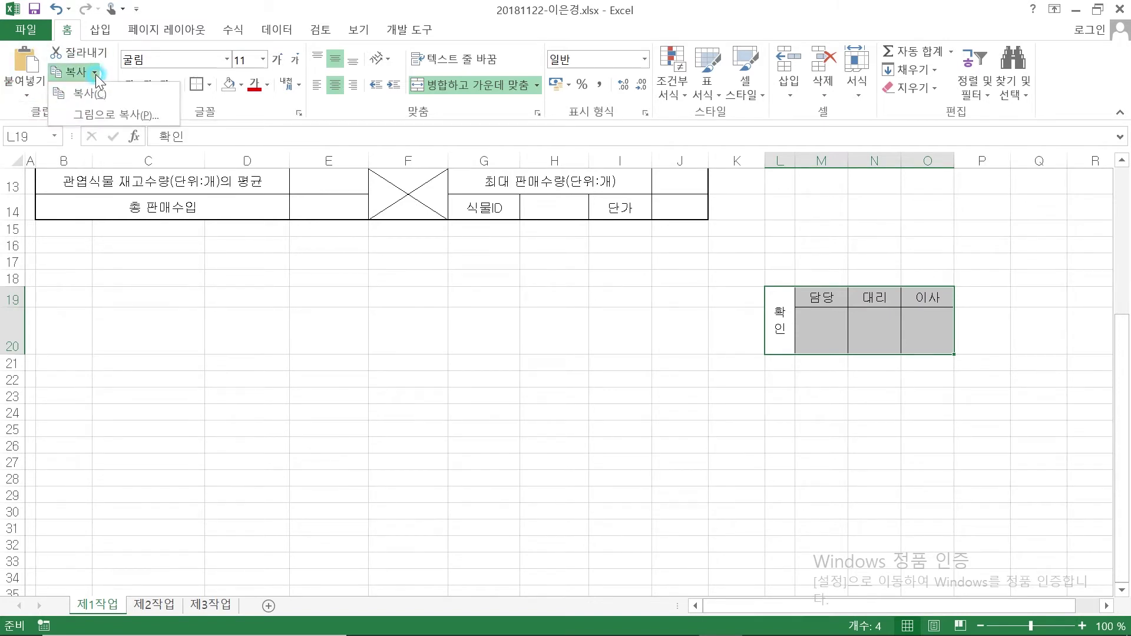
{"action": "left_click", "coordinate": [114, 115]}
{"action": "left_click", "coordinate": [858, 420]}
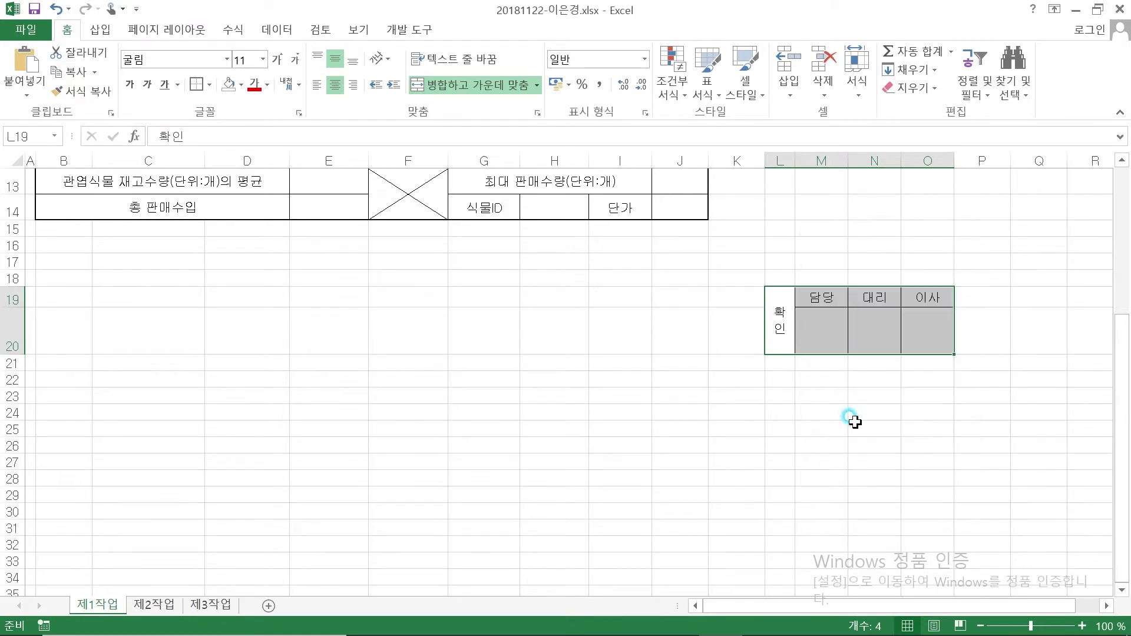
{"action": "scroll", "coordinate": [854, 422], "scroll_direction": "up", "scroll_amount": 4}
{"action": "left_click", "coordinate": [538, 188]}
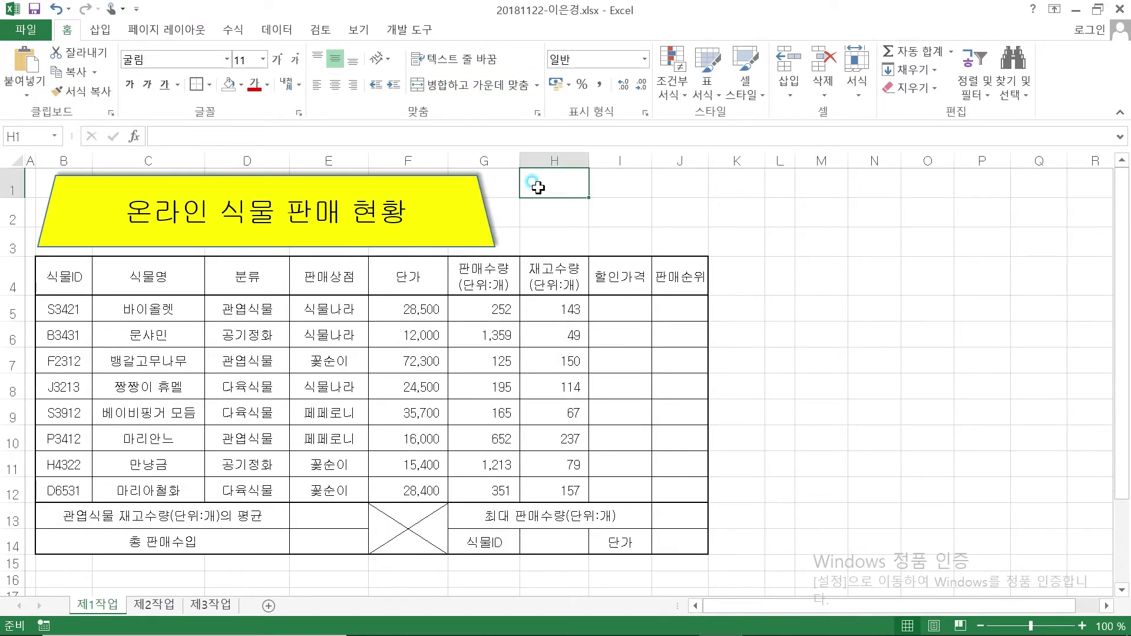
{"action": "right_click", "coordinate": [539, 188]}
{"action": "key", "text": "Escape"}
{"action": "key", "text": "ctrl+v"}
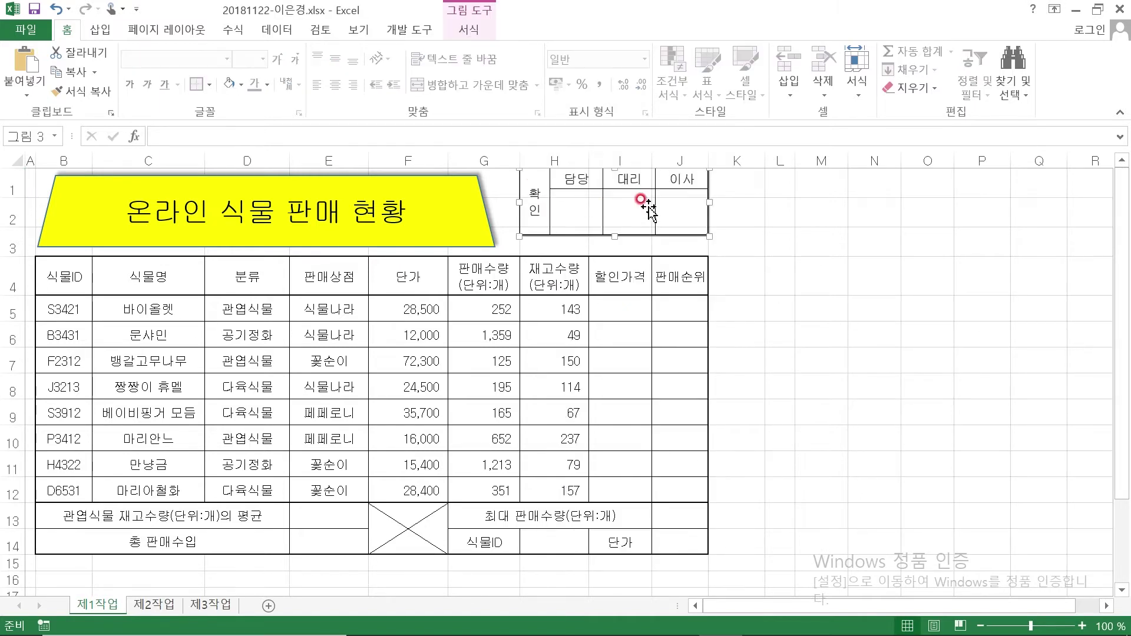
{"action": "left_click_drag", "start_coordinate": [682, 213], "coordinate": [680, 225]}
{"action": "left_click_drag", "start_coordinate": [686, 225], "coordinate": [686, 224]}
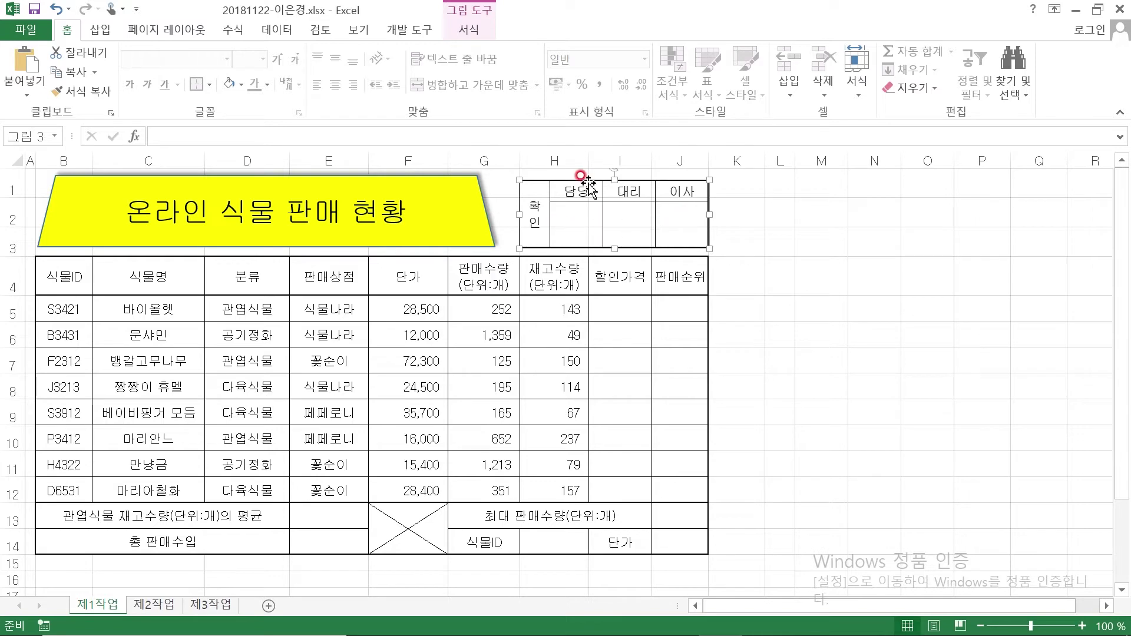
Give the pasted approval picture a white fill
{"action": "left_click", "coordinate": [231, 85]}
{"action": "left_click", "coordinate": [242, 87]}
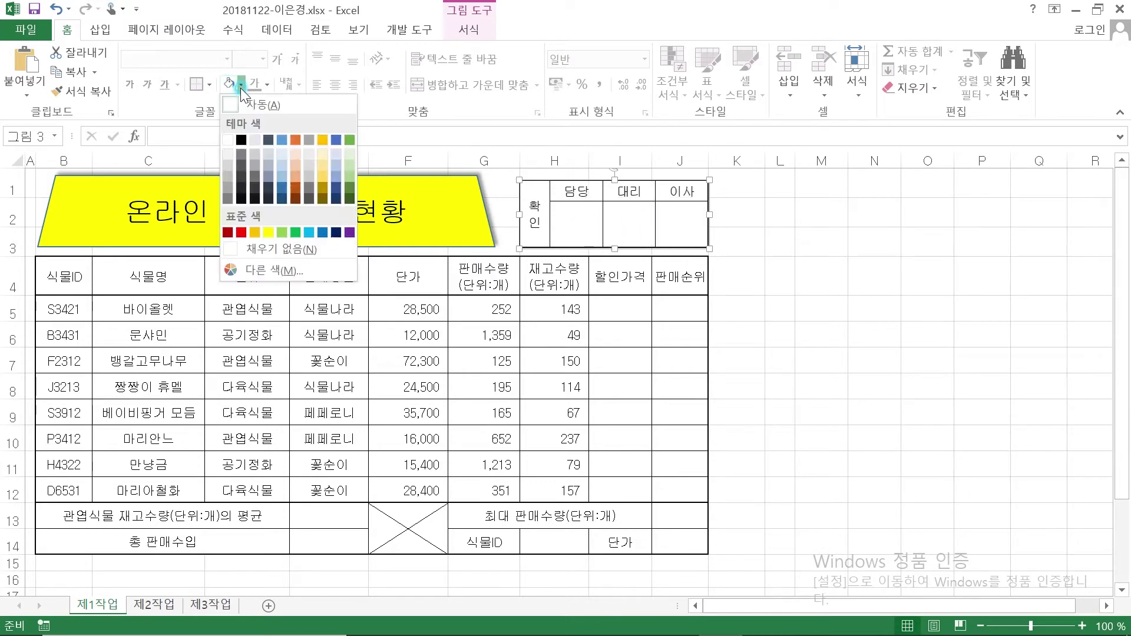
{"action": "left_click", "coordinate": [227, 141]}
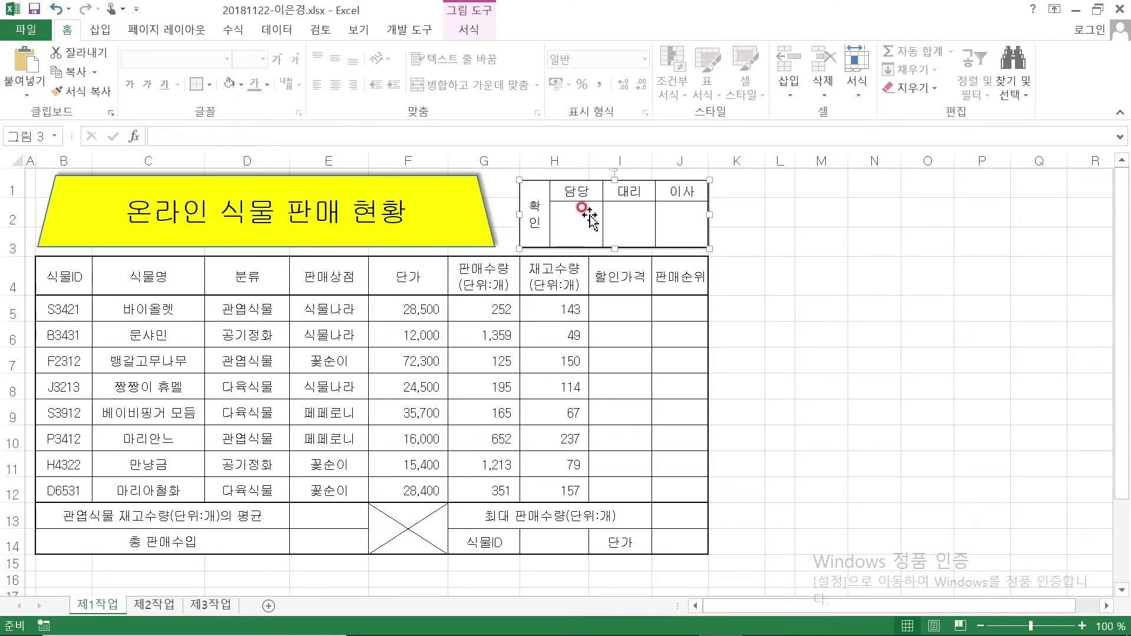
{"action": "left_click", "coordinate": [813, 284]}
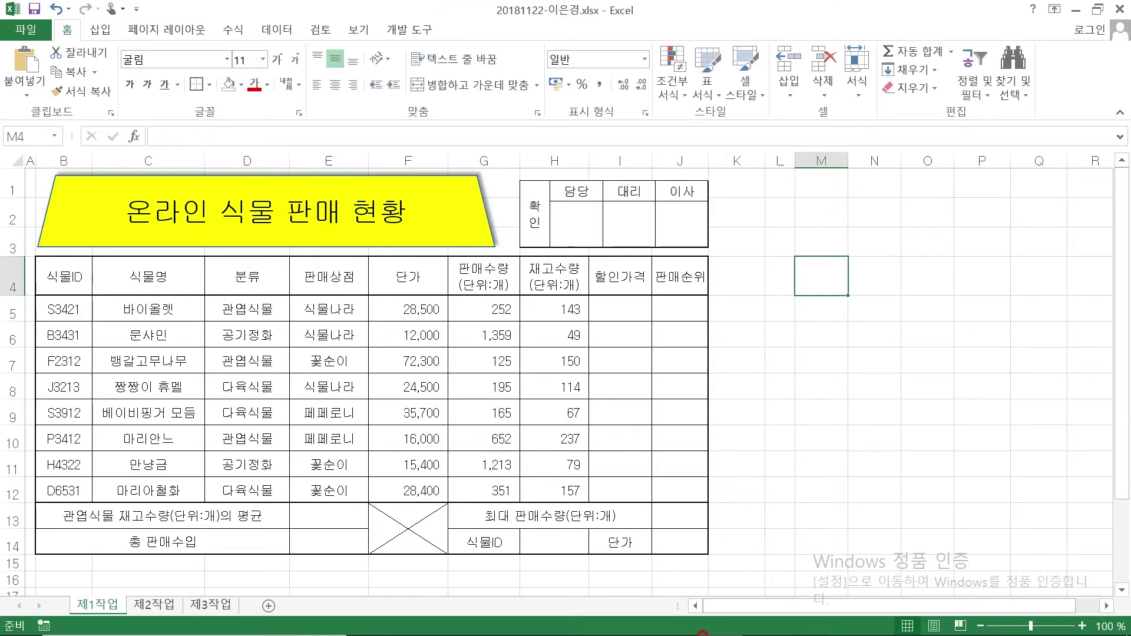
{"action": "left_click", "coordinate": [678, 619]}
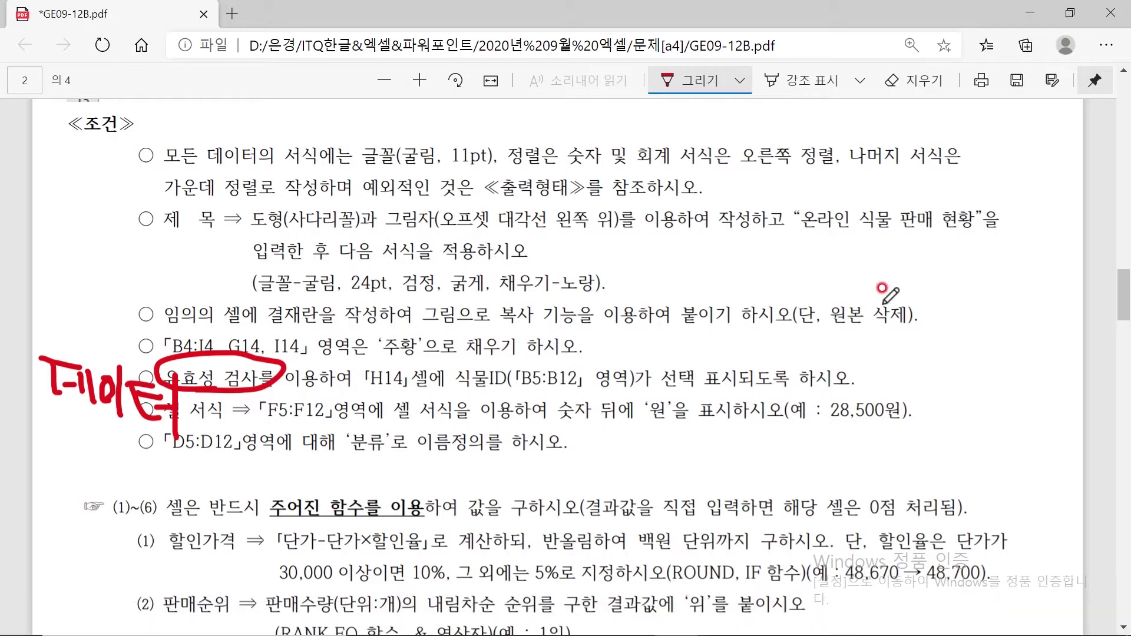
Underline 원본 삭제 in red and erase the leftover 데이터 ink in the PDF
{"action": "left_click_drag", "start_coordinate": [819, 326], "coordinate": [911, 329]}
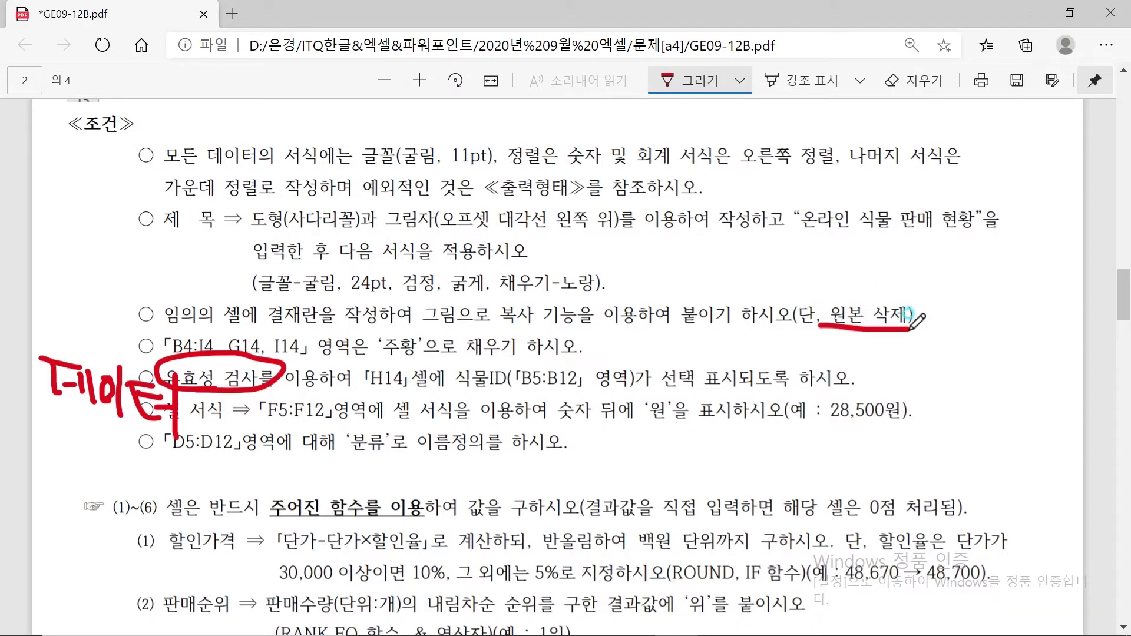
{"action": "left_click", "coordinate": [917, 80]}
{"action": "mouse_move", "coordinate": [244, 356]}
{"action": "left_mouse_down"}
{"action": "mouse_move", "coordinate": [148, 406]}
{"action": "mouse_move", "coordinate": [74, 420]}
{"action": "left_mouse_up"}
{"action": "mouse_move", "coordinate": [65, 310]}
{"action": "left_mouse_down"}
{"action": "mouse_move", "coordinate": [110, 389]}
{"action": "mouse_move", "coordinate": [133, 364]}
{"action": "mouse_move", "coordinate": [83, 379]}
{"action": "left_mouse_up"}
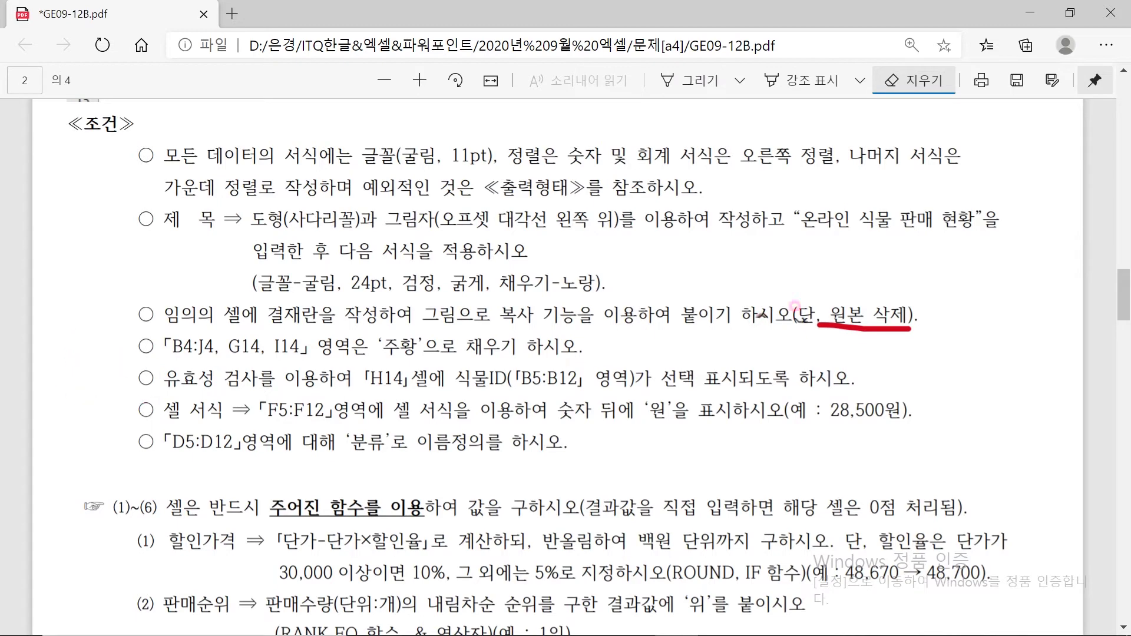
{"action": "mouse_move", "coordinate": [707, 633]}
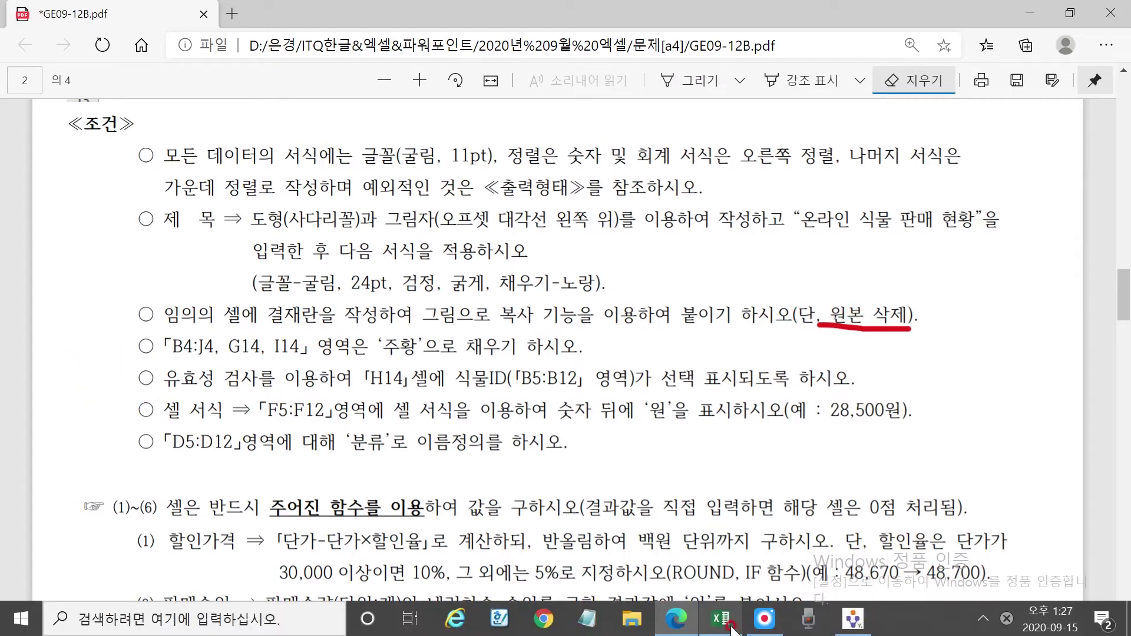
{"action": "left_click", "coordinate": [726, 624]}
{"action": "left_click_drag", "start_coordinate": [781, 158], "coordinate": [916, 159]}
Delete columns L:O and rows 19–20, leaving only the approval picture
{"action": "right_click", "coordinate": [916, 159]}
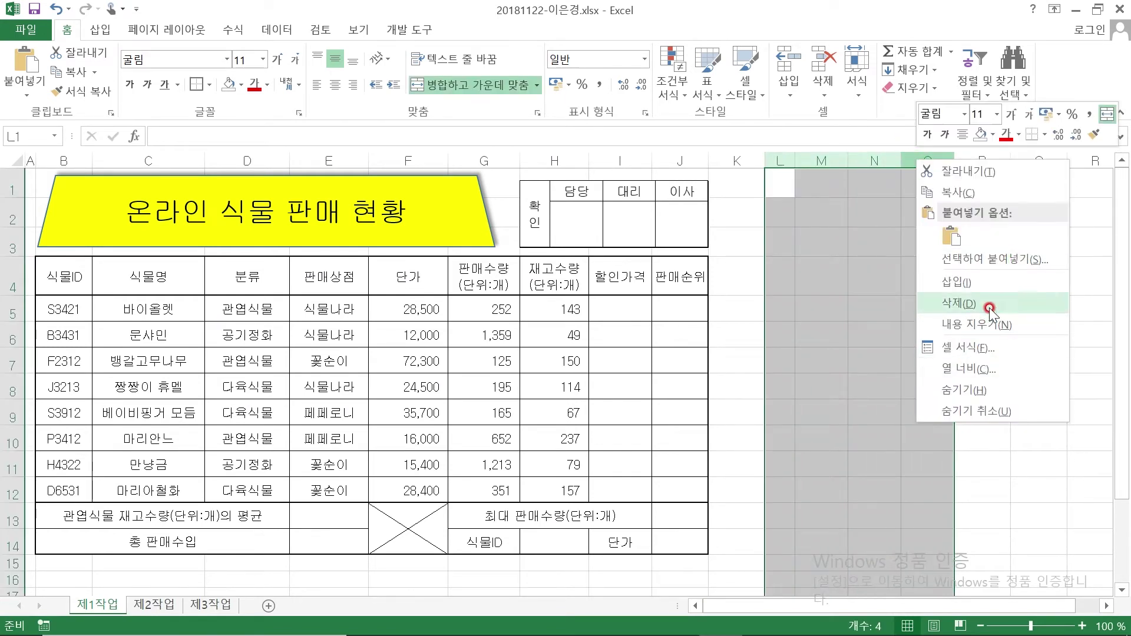
{"action": "left_click", "coordinate": [994, 300]}
{"action": "scroll", "coordinate": [377, 378], "scroll_direction": "down", "scroll_amount": 4}
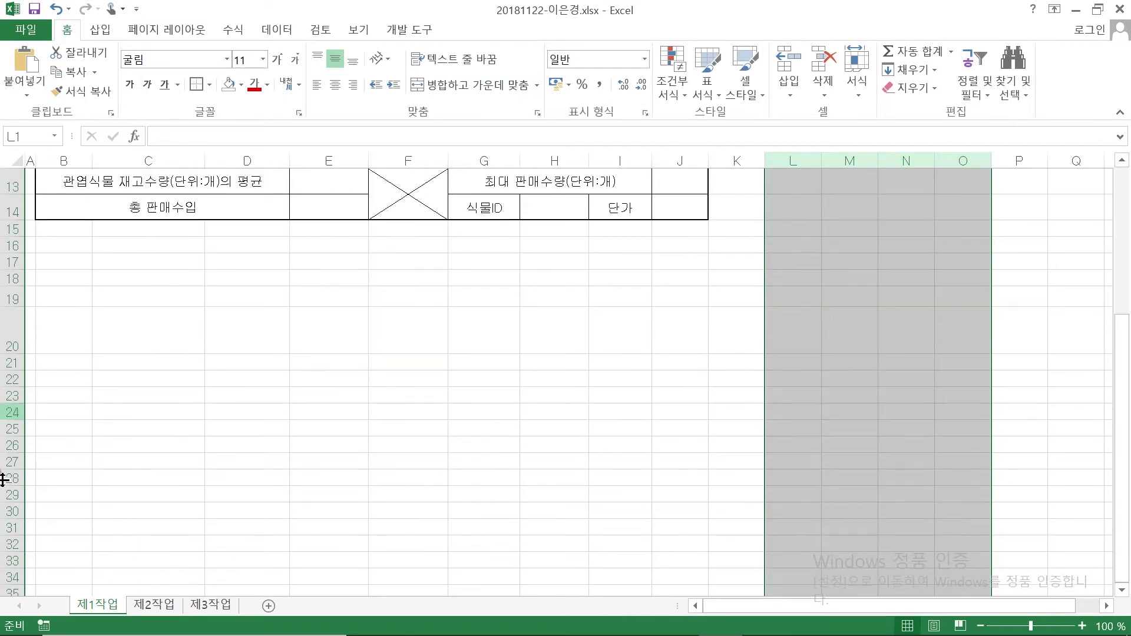
{"action": "left_click_drag", "start_coordinate": [5, 299], "coordinate": [3, 328]}
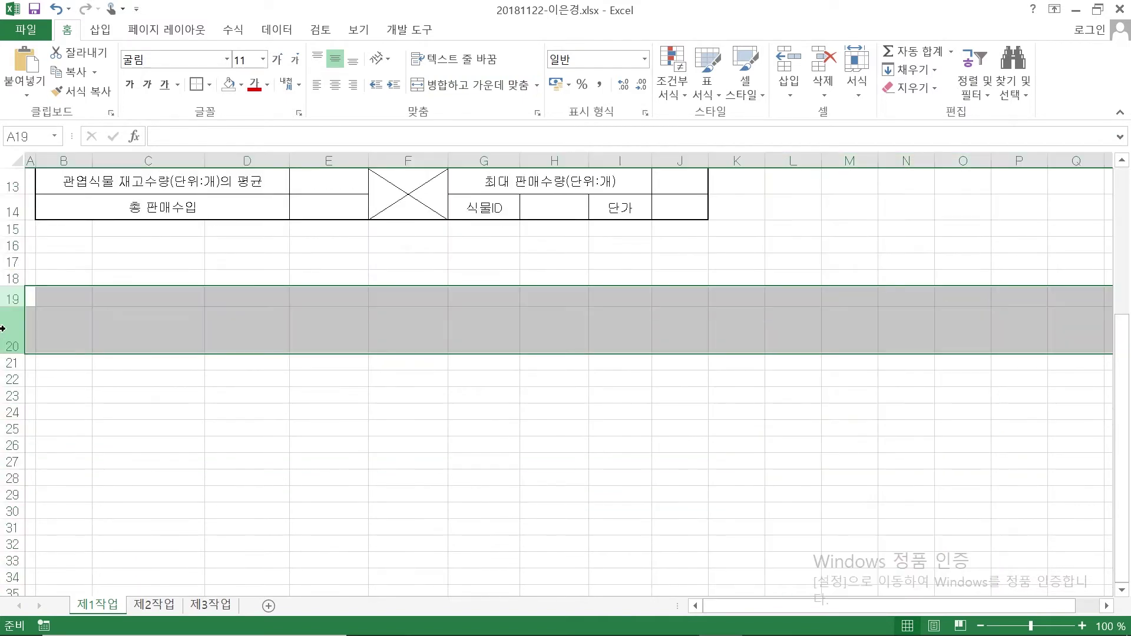
{"action": "right_click", "coordinate": [11, 318]}
{"action": "left_click", "coordinate": [76, 459]}
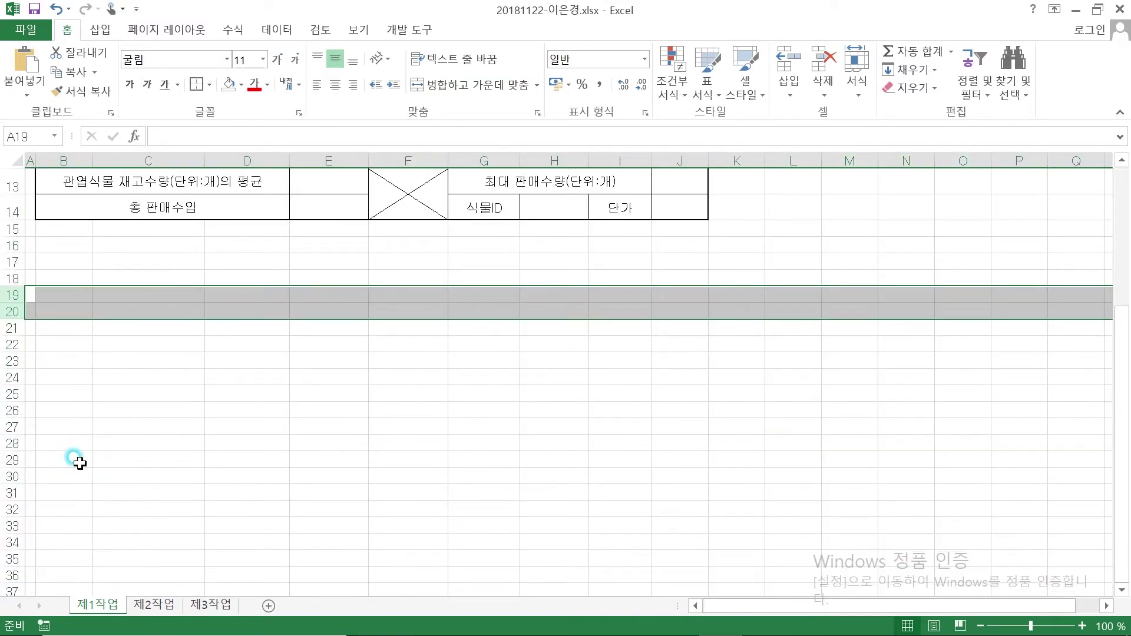
{"action": "scroll", "coordinate": [470, 436], "scroll_direction": "up", "scroll_amount": 1}
{"action": "scroll", "coordinate": [469, 436], "scroll_direction": "up", "scroll_amount": 3}
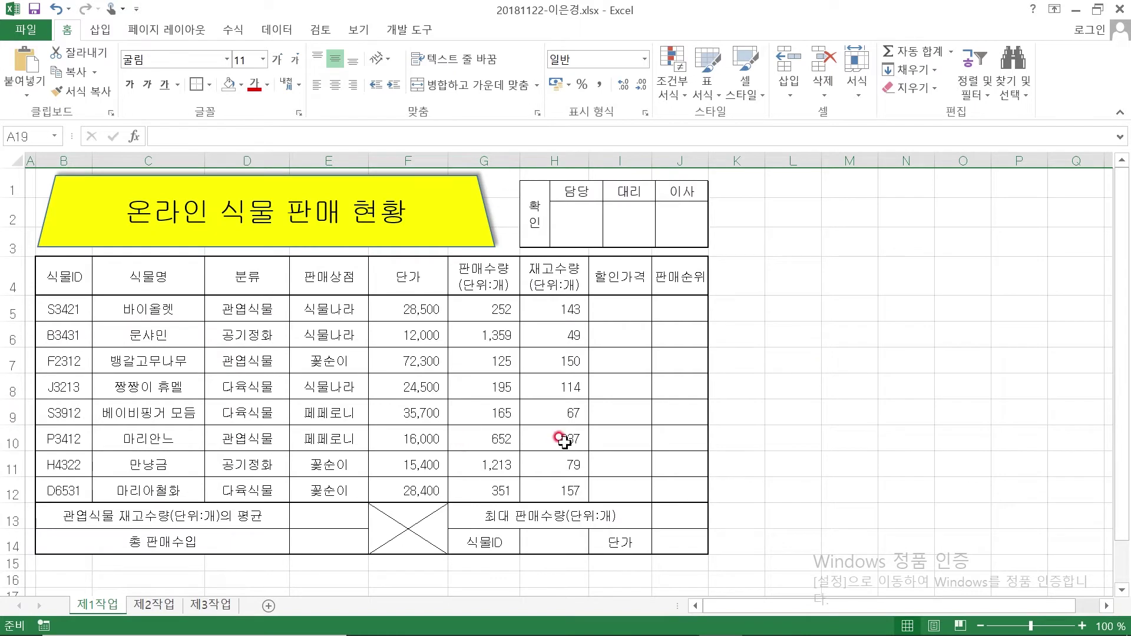
{"action": "left_click", "coordinate": [780, 311]}
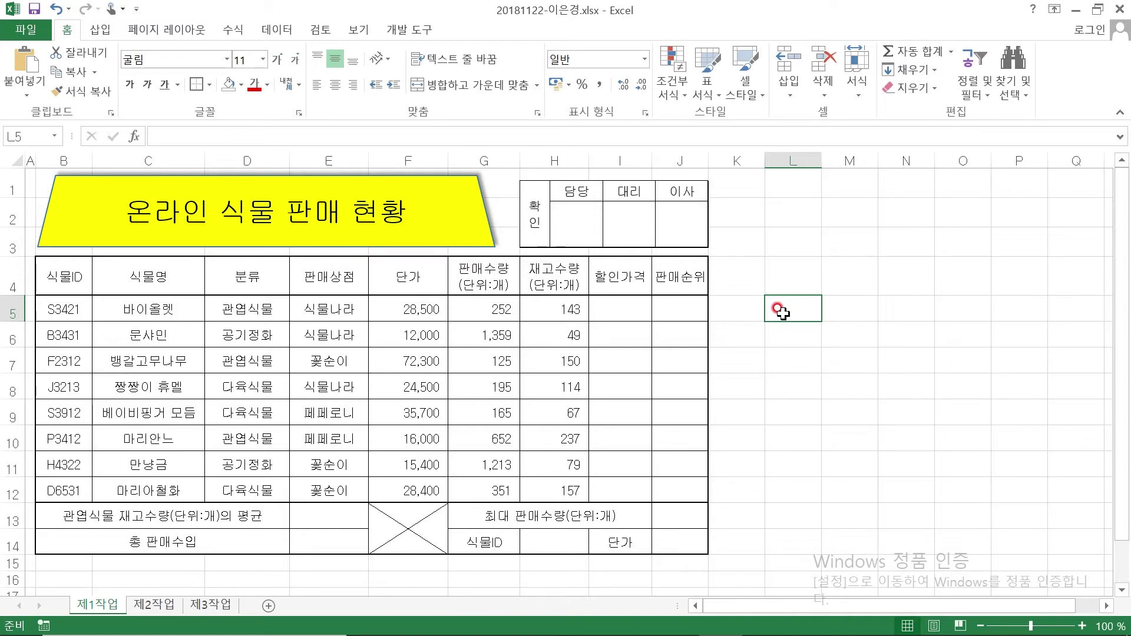
Underline B4:J4, G14, I14 and the '주황' fill requirement in red ink, then select B4:J4 in Excel
{"action": "mouse_move", "coordinate": [666, 625]}
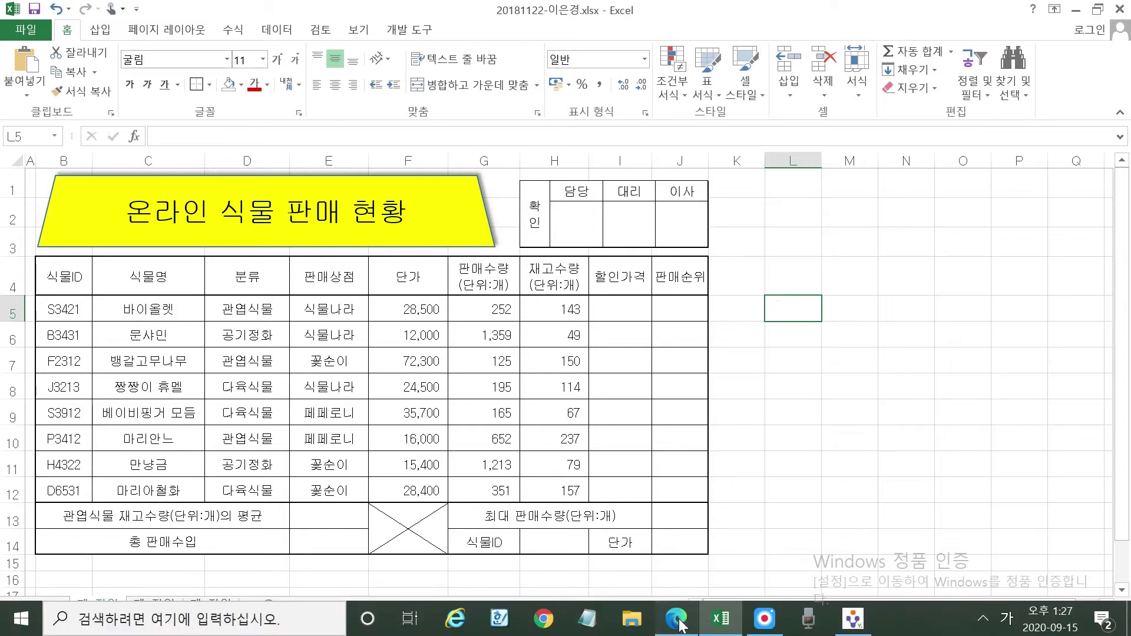
{"action": "left_click", "coordinate": [678, 620]}
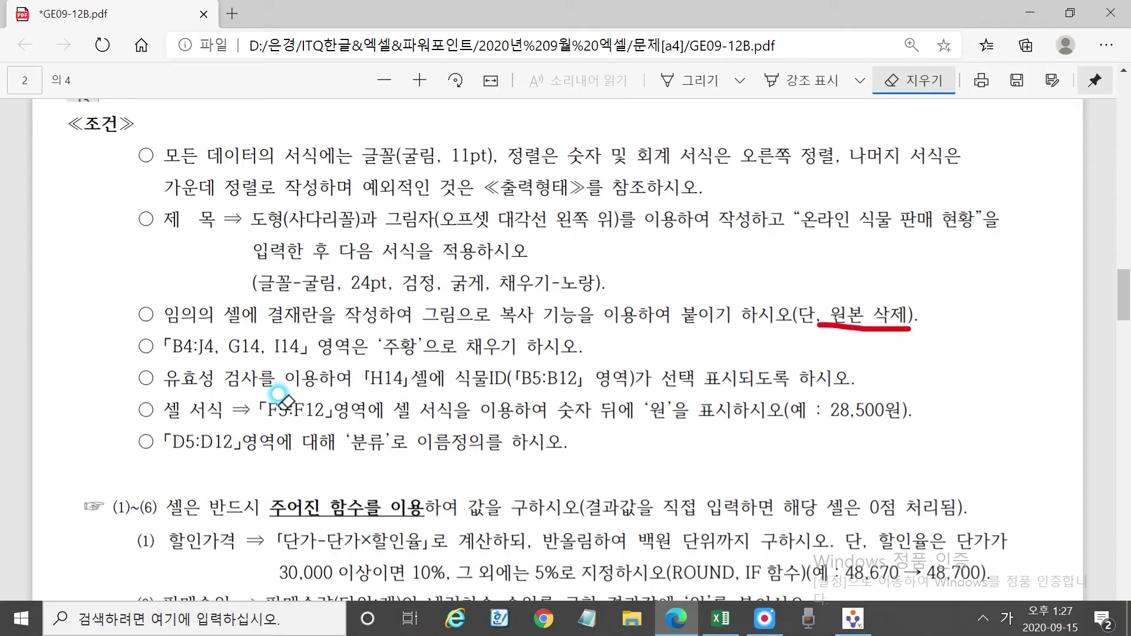
{"action": "left_click", "coordinate": [721, 68]}
{"action": "left_click_drag", "start_coordinate": [164, 354], "coordinate": [299, 357]}
{"action": "left_click_drag", "start_coordinate": [384, 358], "coordinate": [512, 358]}
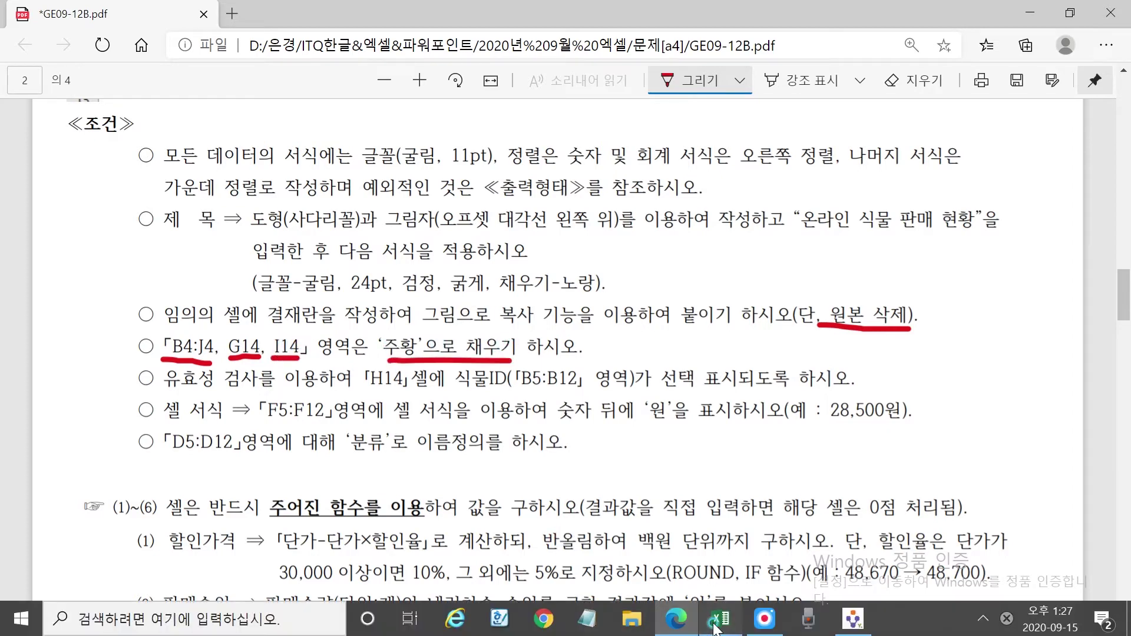
{"action": "left_click", "coordinate": [712, 623]}
{"action": "left_click_drag", "start_coordinate": [62, 280], "coordinate": [682, 275]}
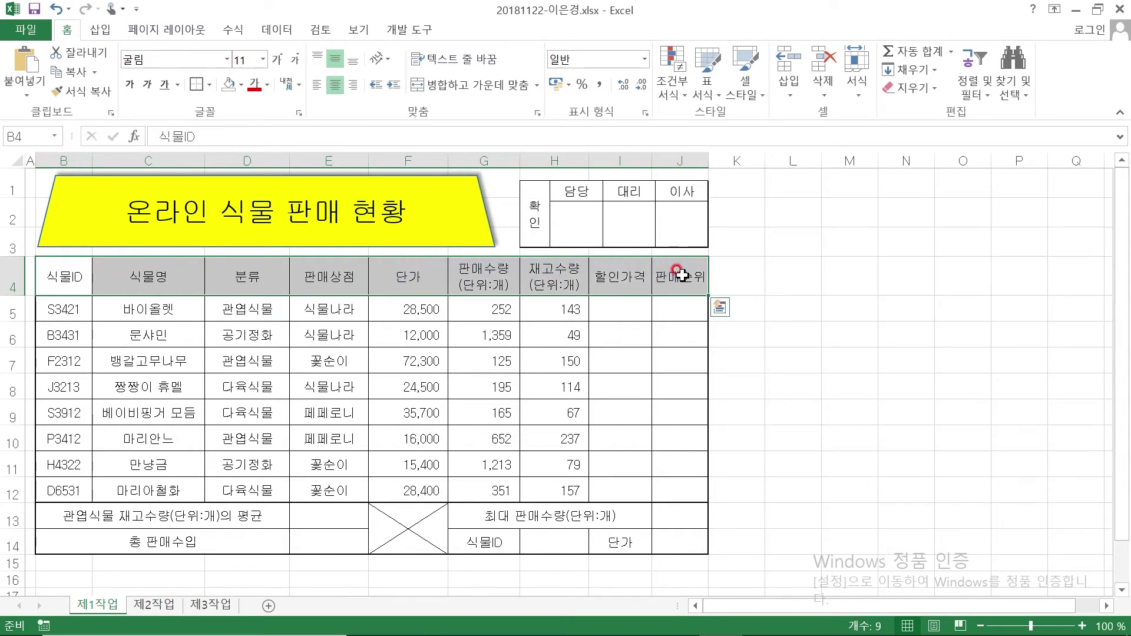
Add G14 and I14 to the B4:J4 selection and fill them all orange
{"action": "left_click", "coordinate": [494, 543], "text": "ctrl"}
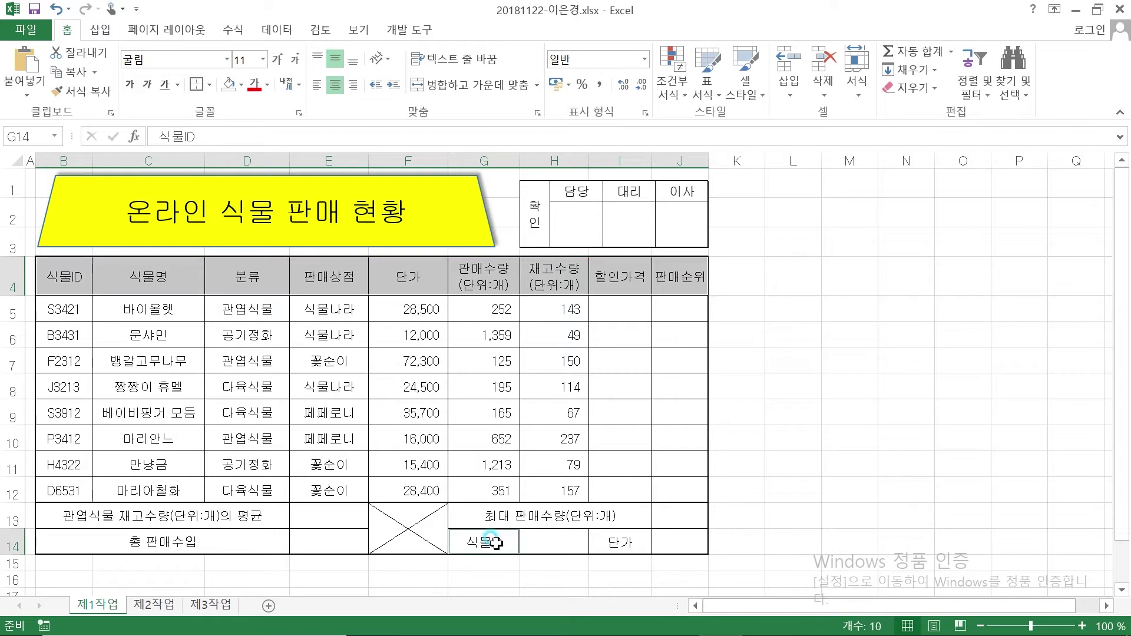
{"action": "left_click", "coordinate": [623, 543], "text": "ctrl"}
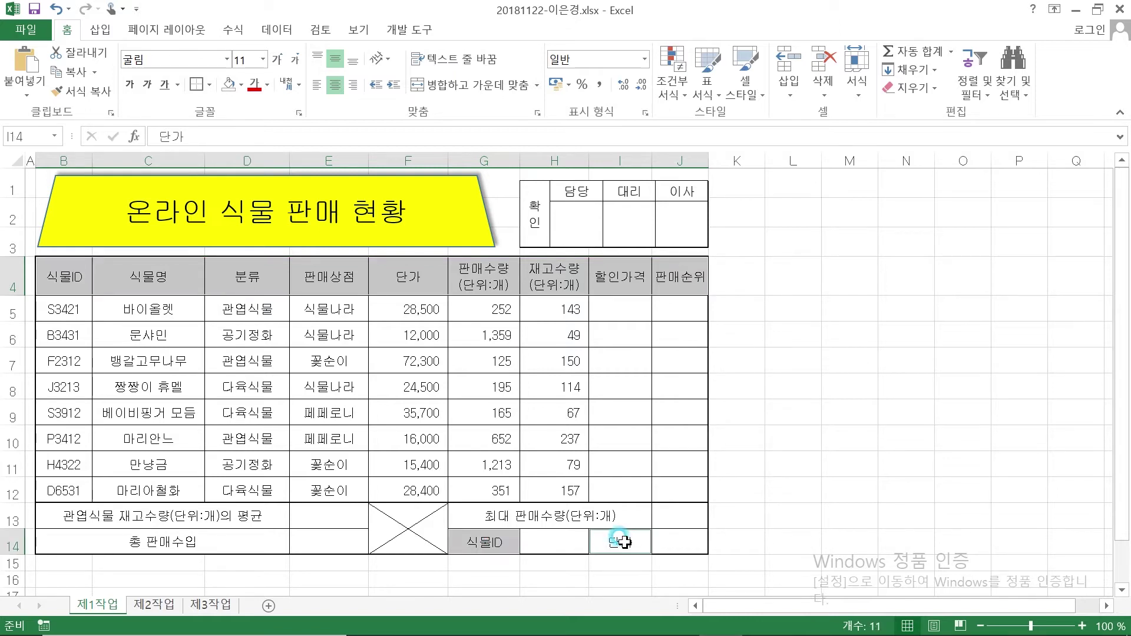
{"action": "left_click", "coordinate": [241, 85]}
{"action": "left_click", "coordinate": [252, 211]}
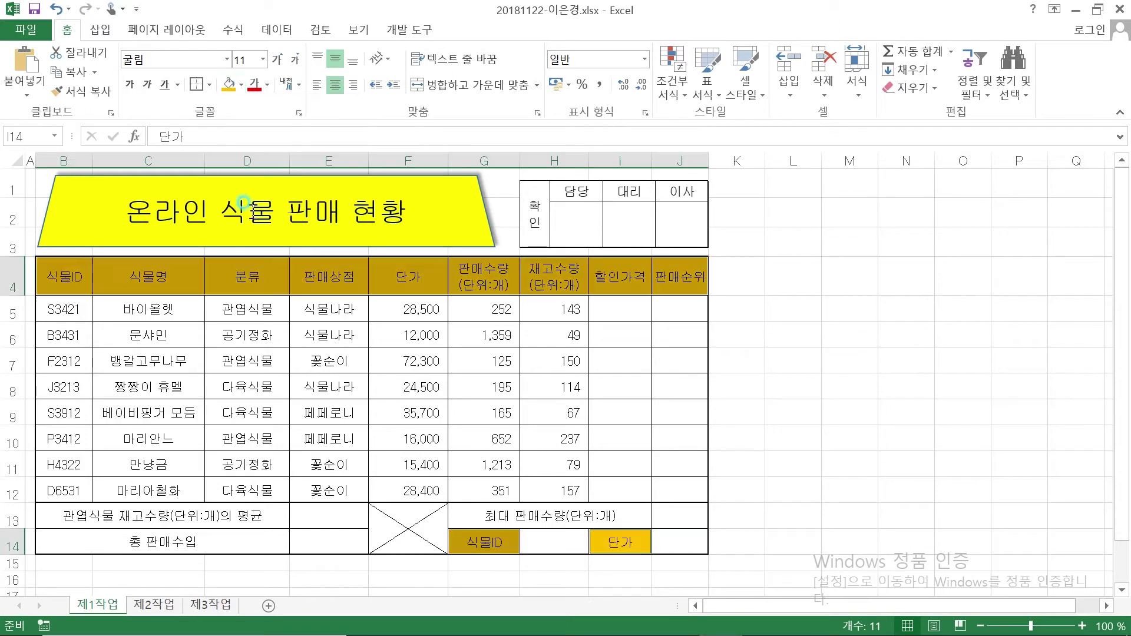
{"action": "left_click", "coordinate": [843, 382]}
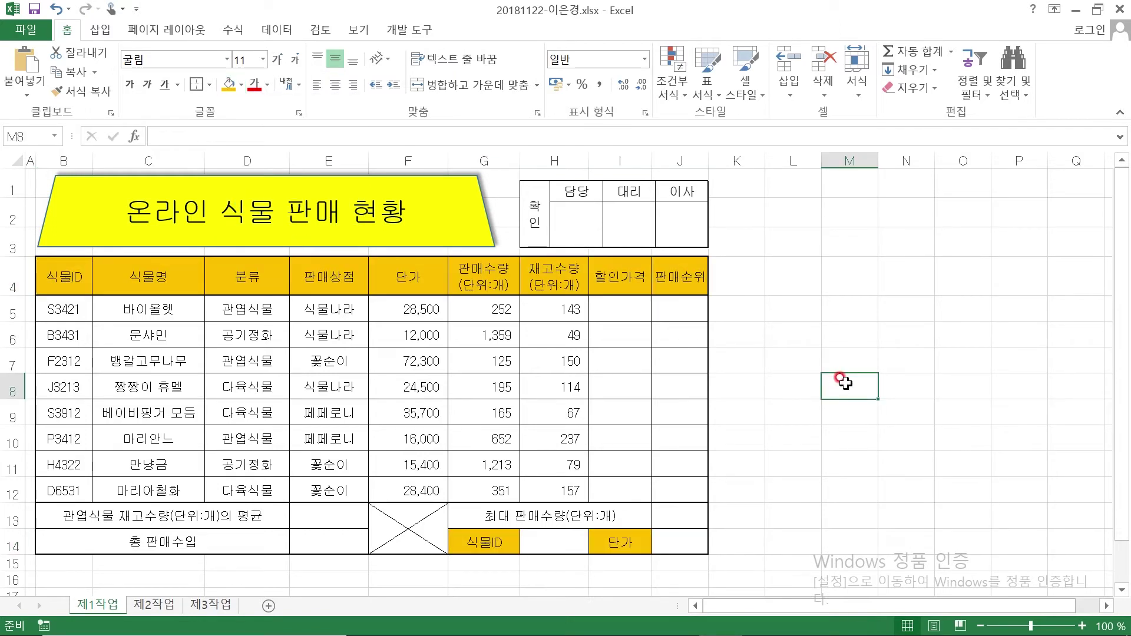
{"action": "left_click", "coordinate": [553, 541]}
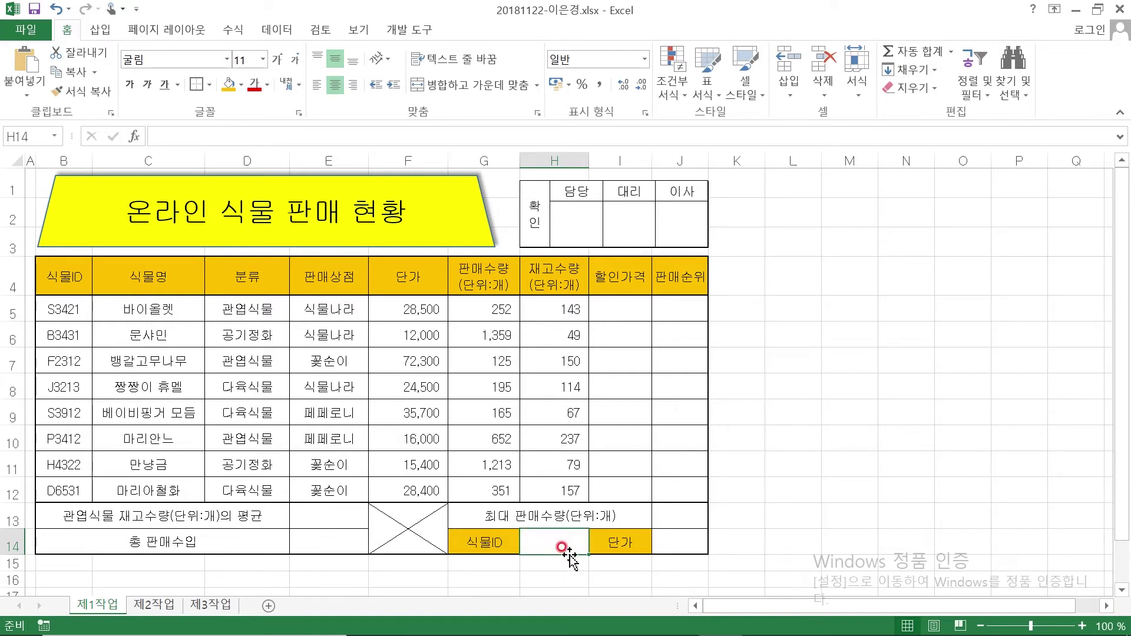
{"action": "left_click", "coordinate": [677, 619]}
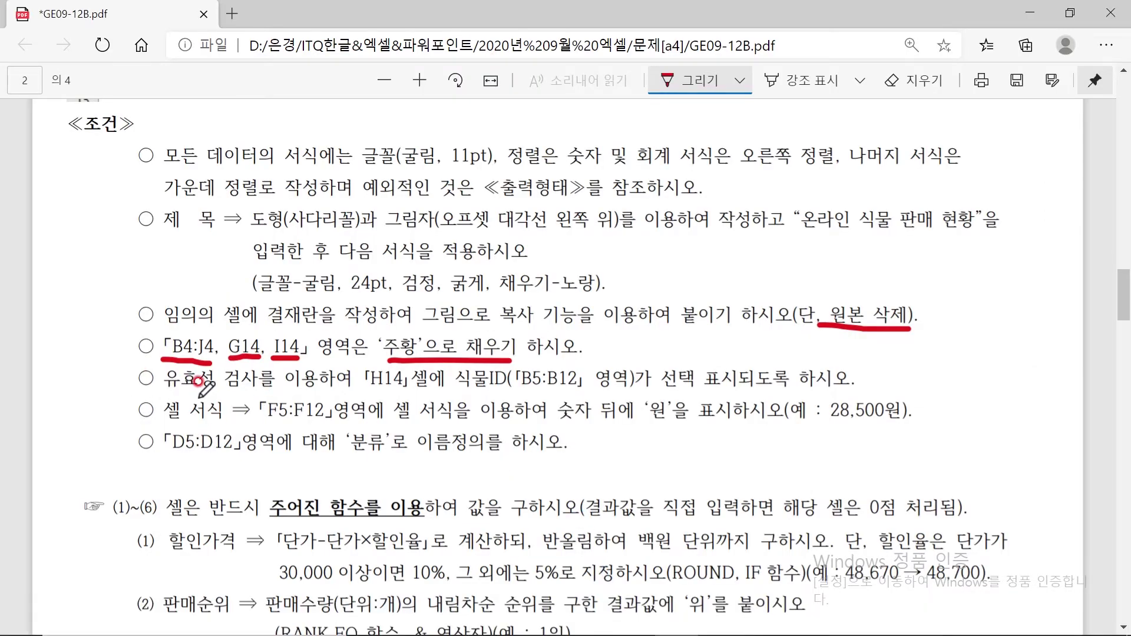
Add a List data validation to H14 with source =$B$5:$B$12
{"action": "left_click", "coordinate": [720, 619]}
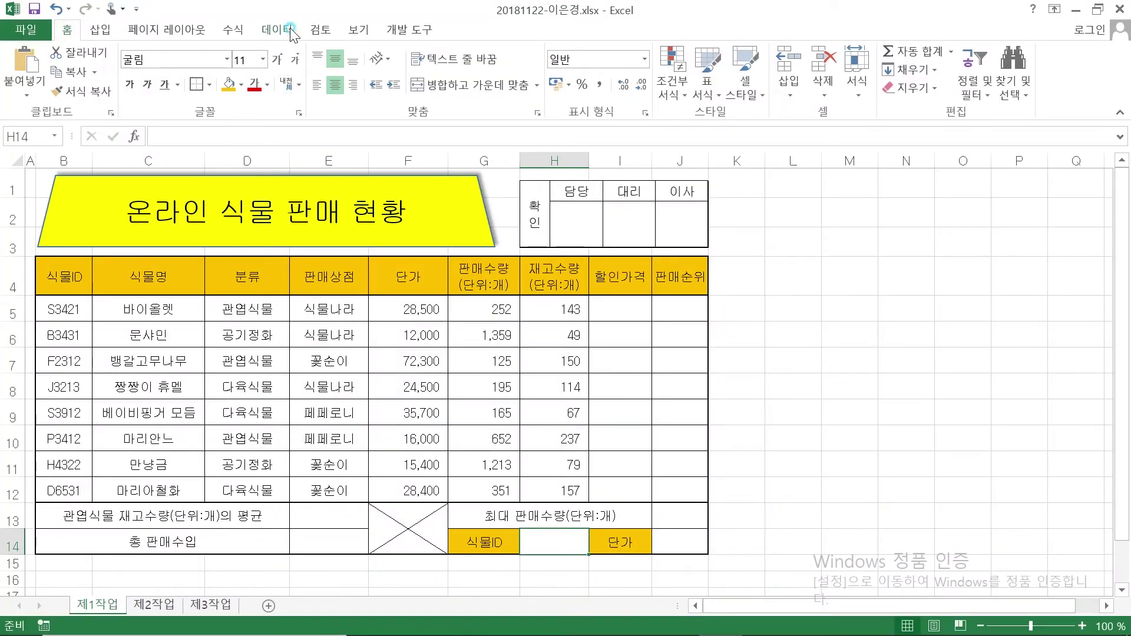
{"action": "left_click", "coordinate": [288, 32]}
{"action": "left_click", "coordinate": [644, 62]}
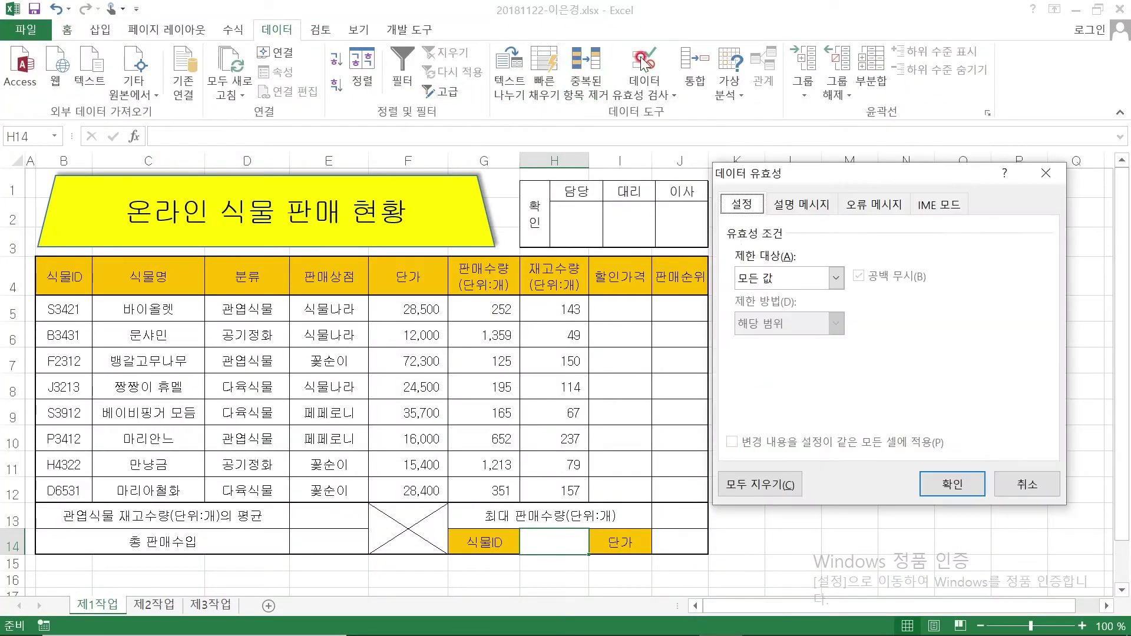
{"action": "left_click_drag", "start_coordinate": [902, 171], "coordinate": [915, 229]}
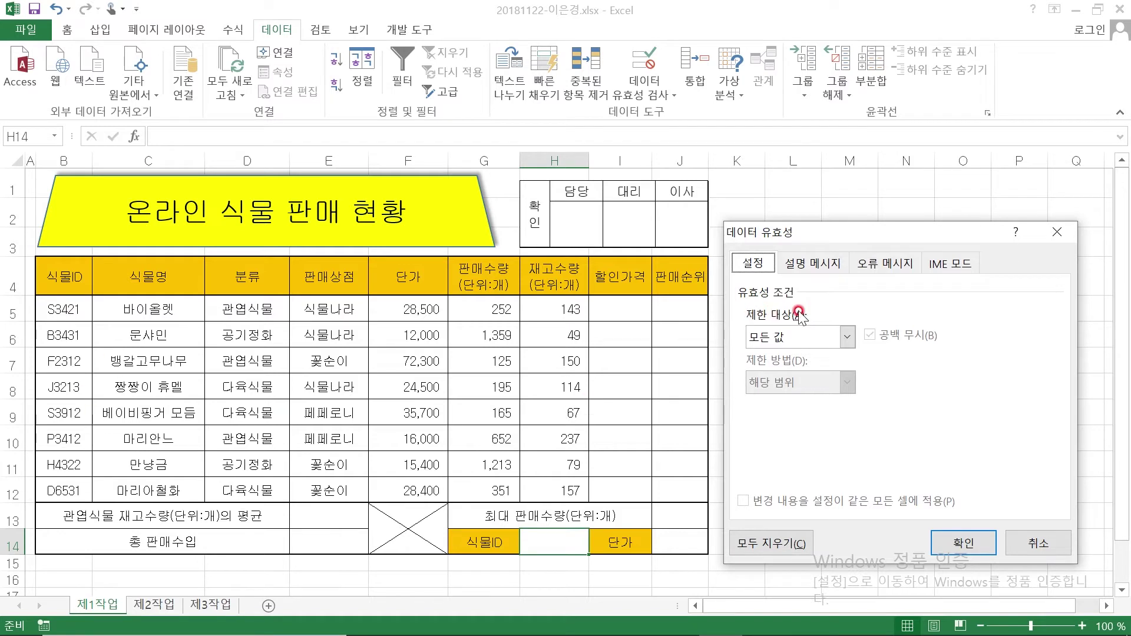
{"action": "left_click", "coordinate": [797, 340]}
{"action": "left_click", "coordinate": [770, 400]}
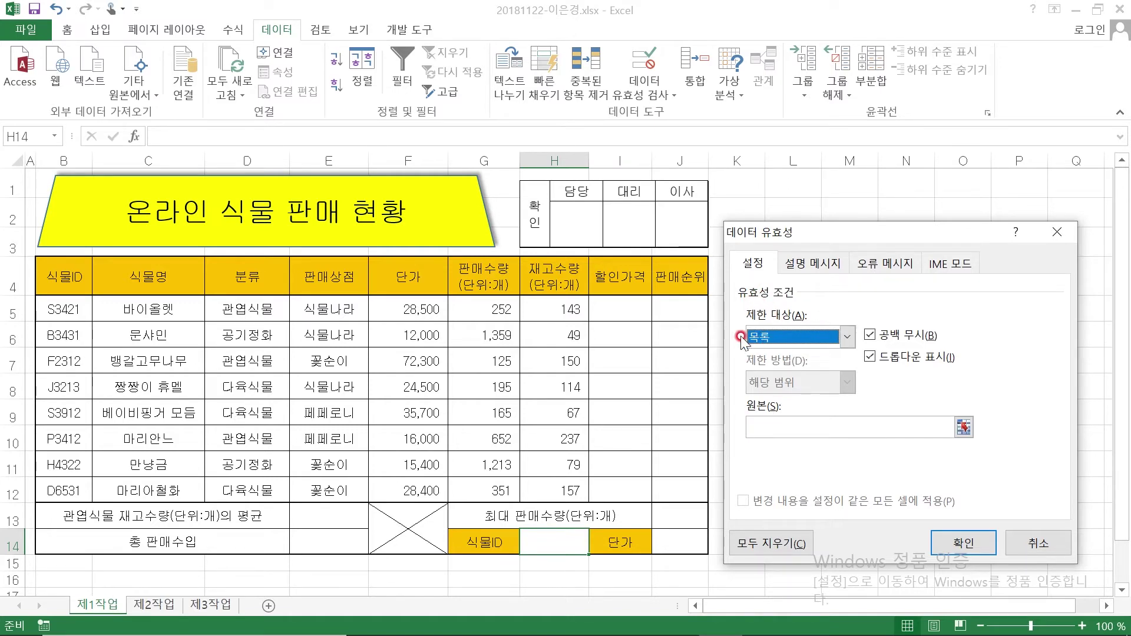
{"action": "left_click", "coordinate": [755, 427]}
{"action": "left_click", "coordinate": [56, 304]}
{"action": "left_click_drag", "start_coordinate": [56, 303], "coordinate": [116, 494]}
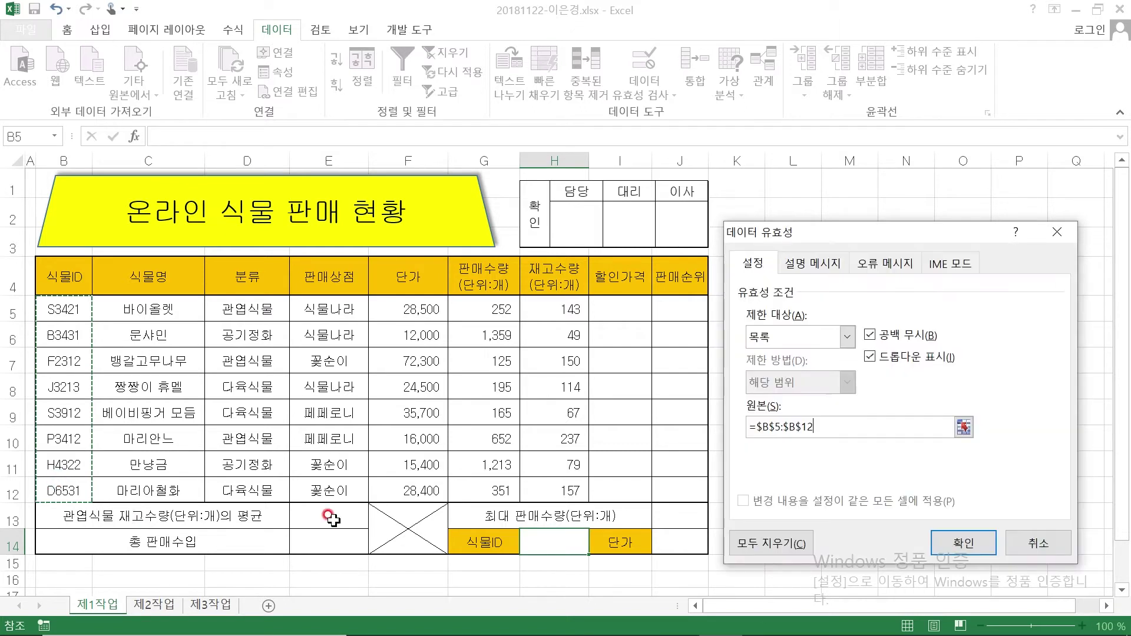
{"action": "left_click", "coordinate": [964, 546]}
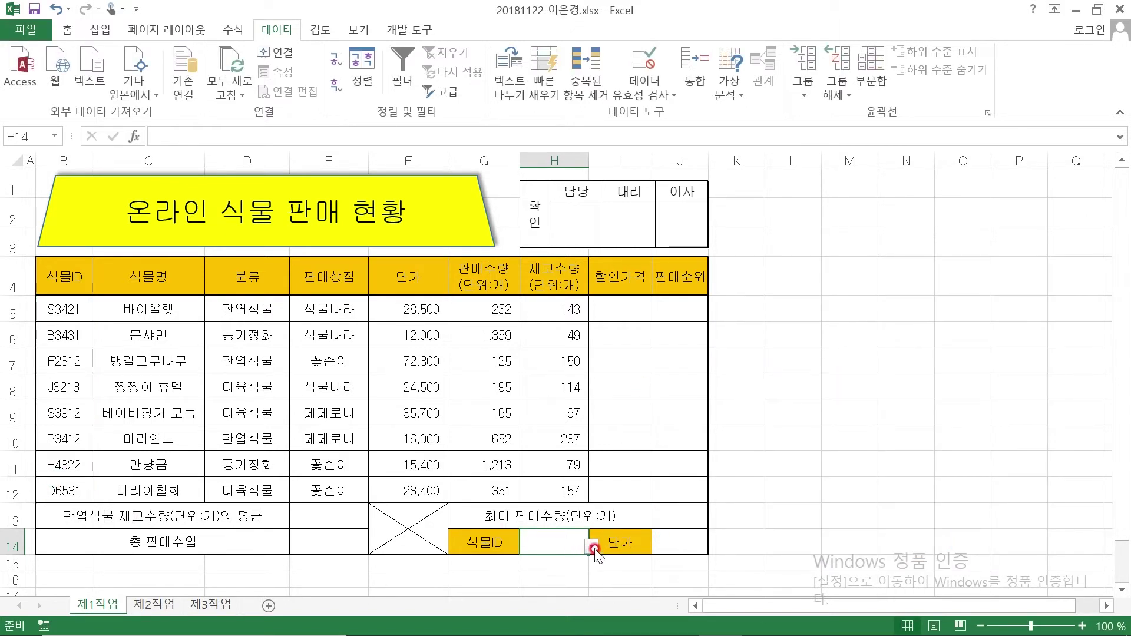
Pick S3421 from H14's new dropdown
{"action": "left_click", "coordinate": [593, 546]}
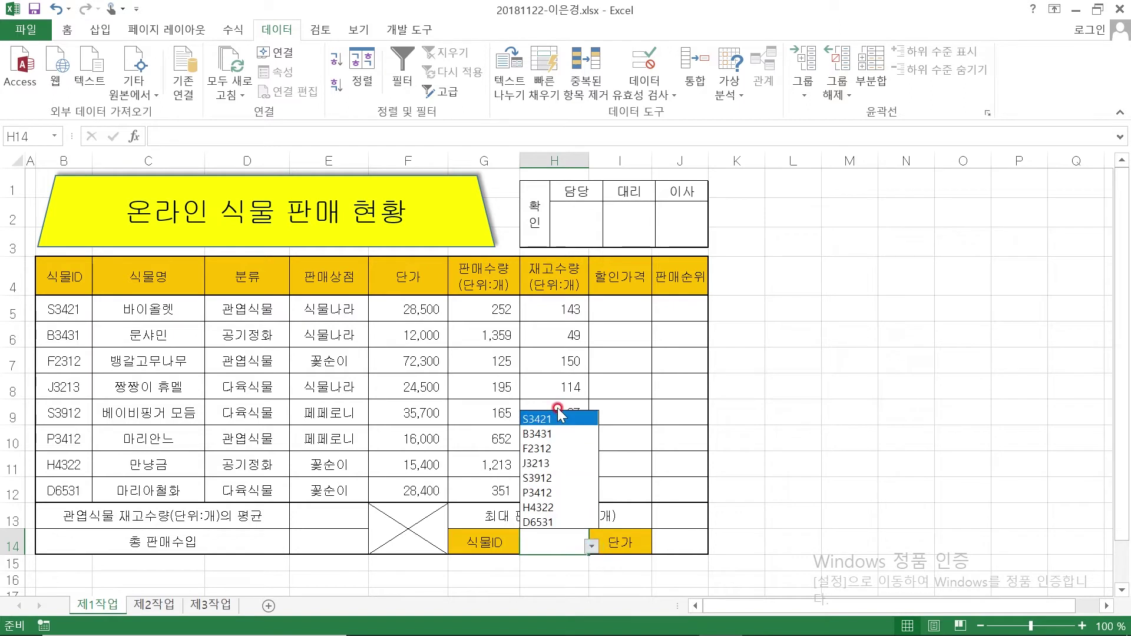
{"action": "left_click", "coordinate": [556, 416]}
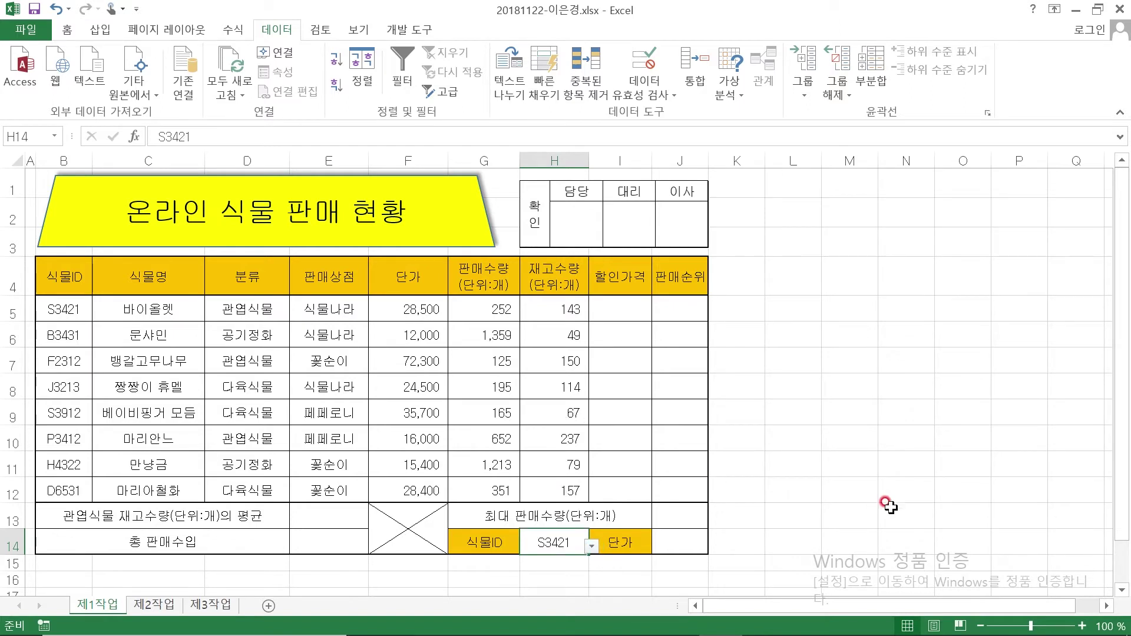
{"action": "left_click", "coordinate": [857, 443]}
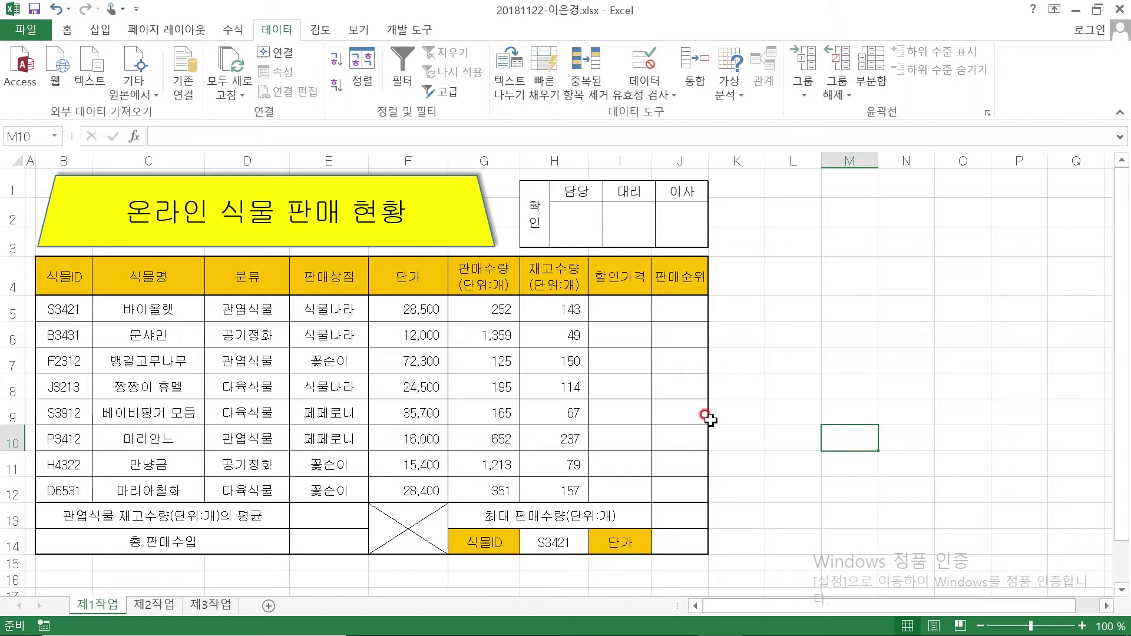
{"action": "left_click", "coordinate": [392, 307]}
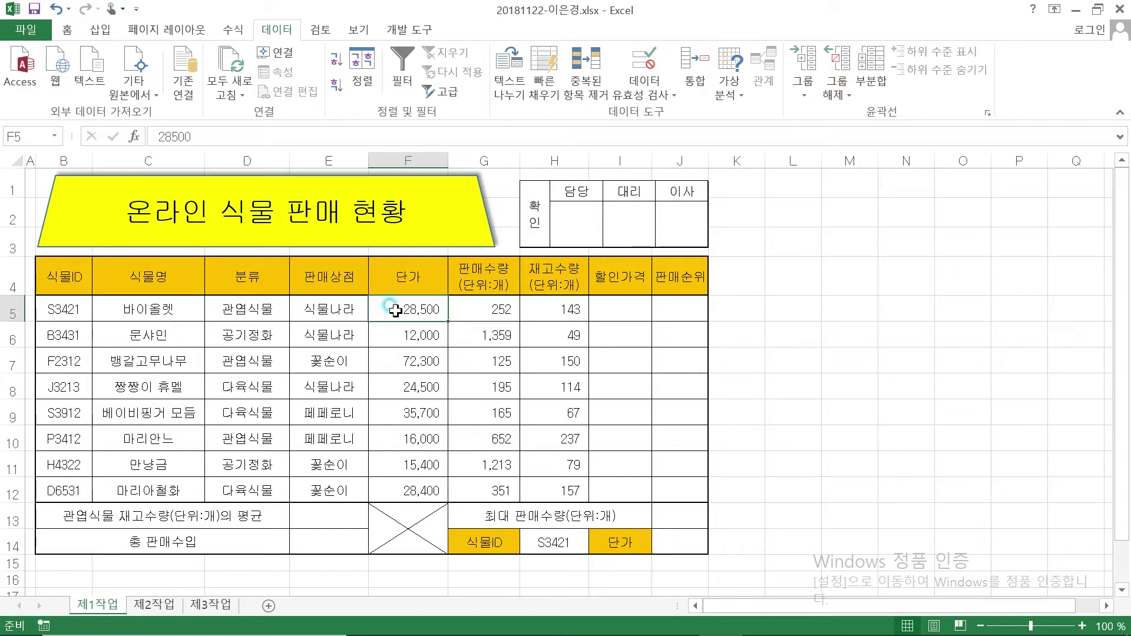
{"action": "left_click", "coordinate": [130, 64]}
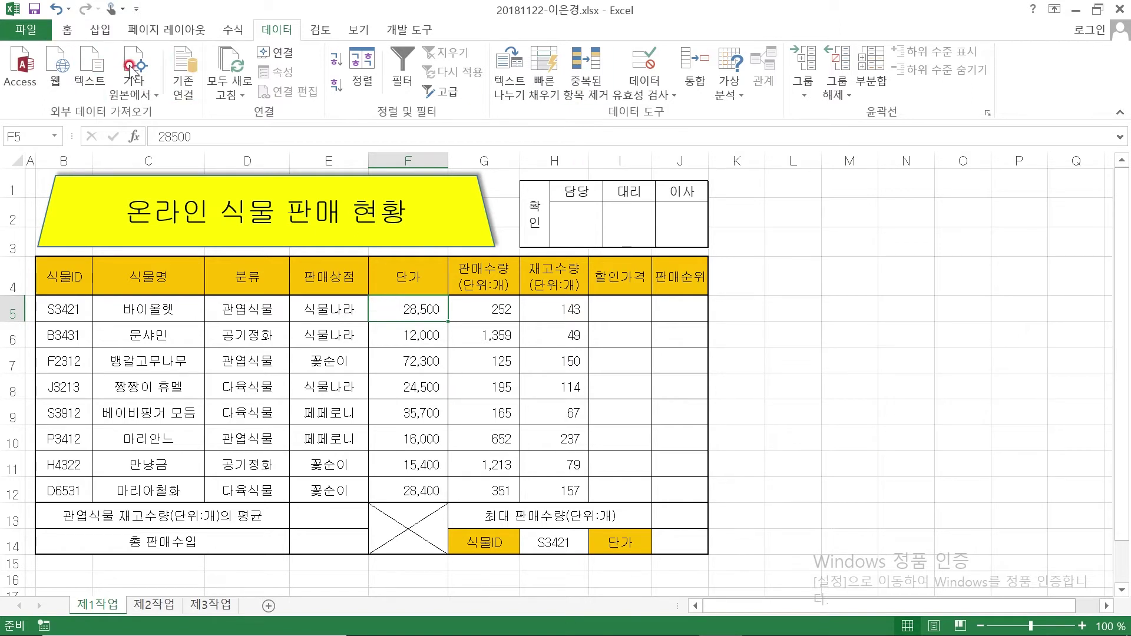
{"action": "left_click", "coordinate": [66, 29]}
{"action": "left_click", "coordinate": [407, 304]}
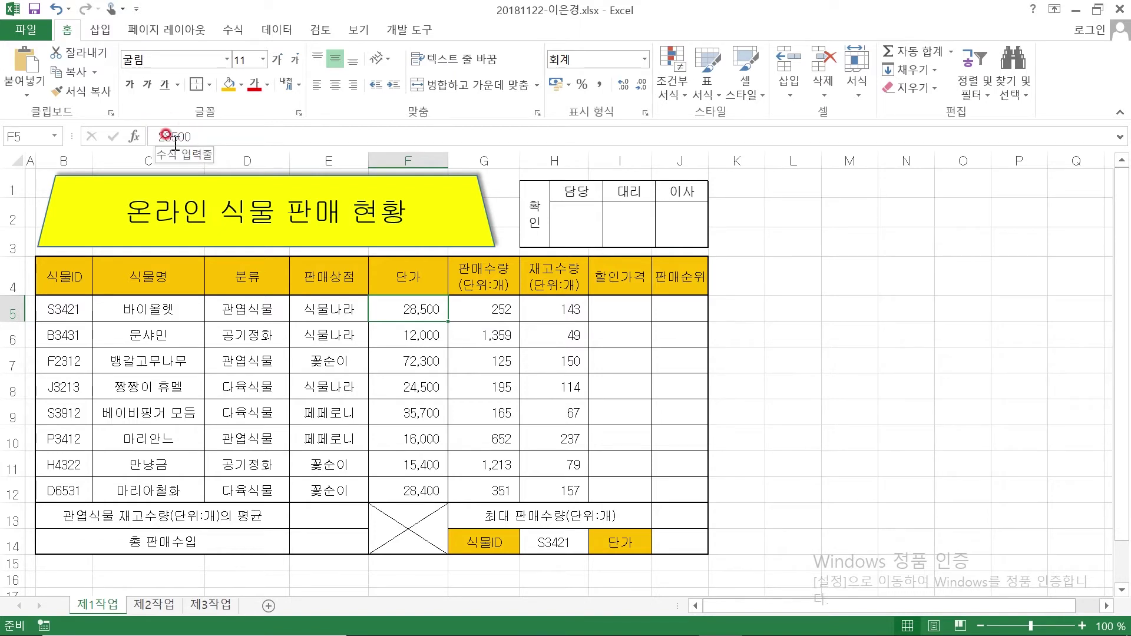
{"action": "left_click", "coordinate": [828, 333]}
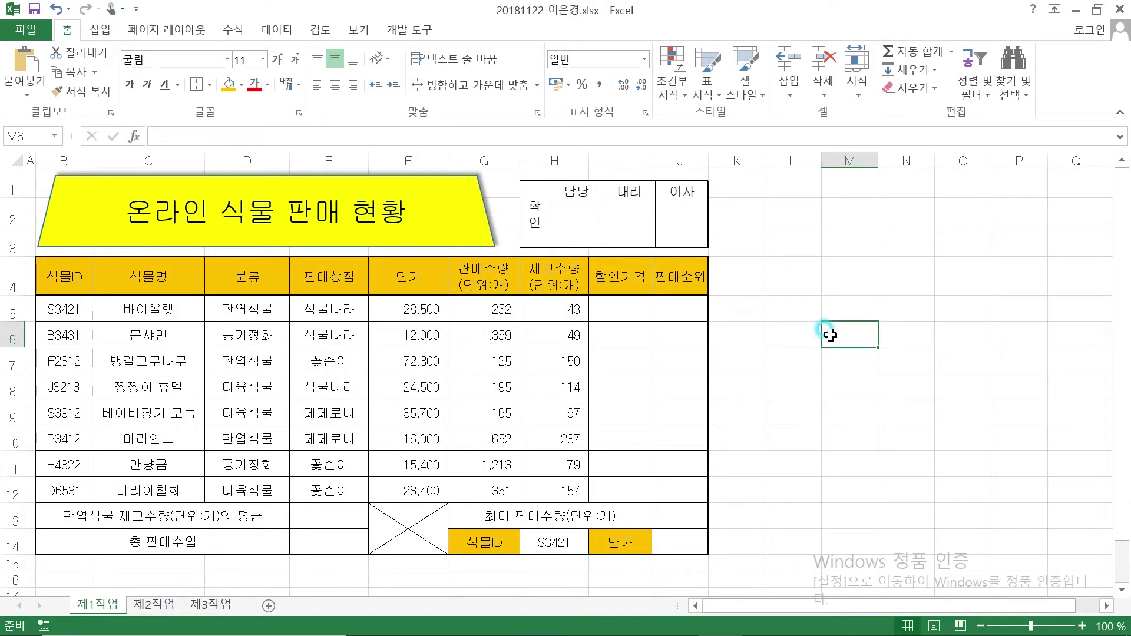
{"action": "type", "text": "2500"}
{"action": "key", "text": "Return"}
{"action": "type", "text": "2500원"}
{"action": "key", "text": "Return"}
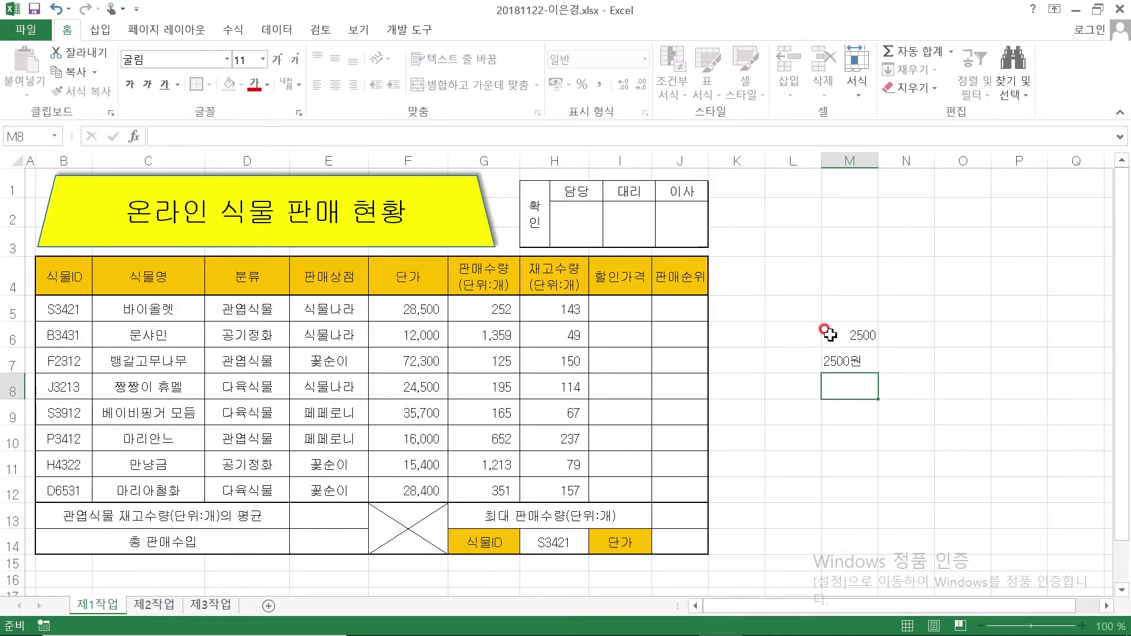
{"action": "left_click", "coordinate": [830, 335]}
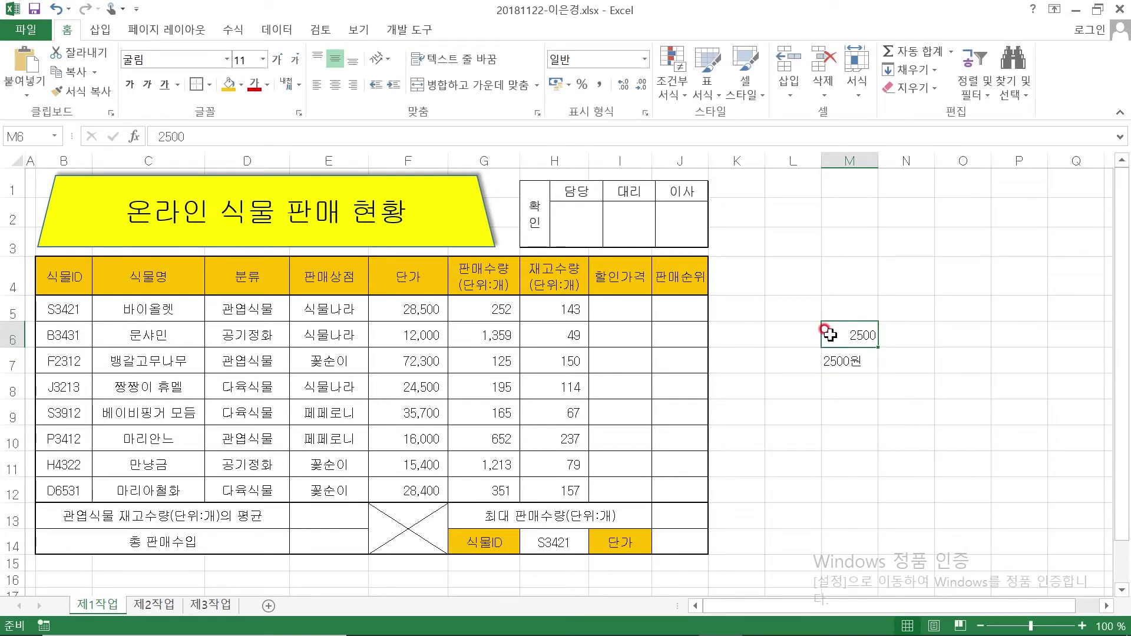
{"action": "left_click", "coordinate": [833, 361]}
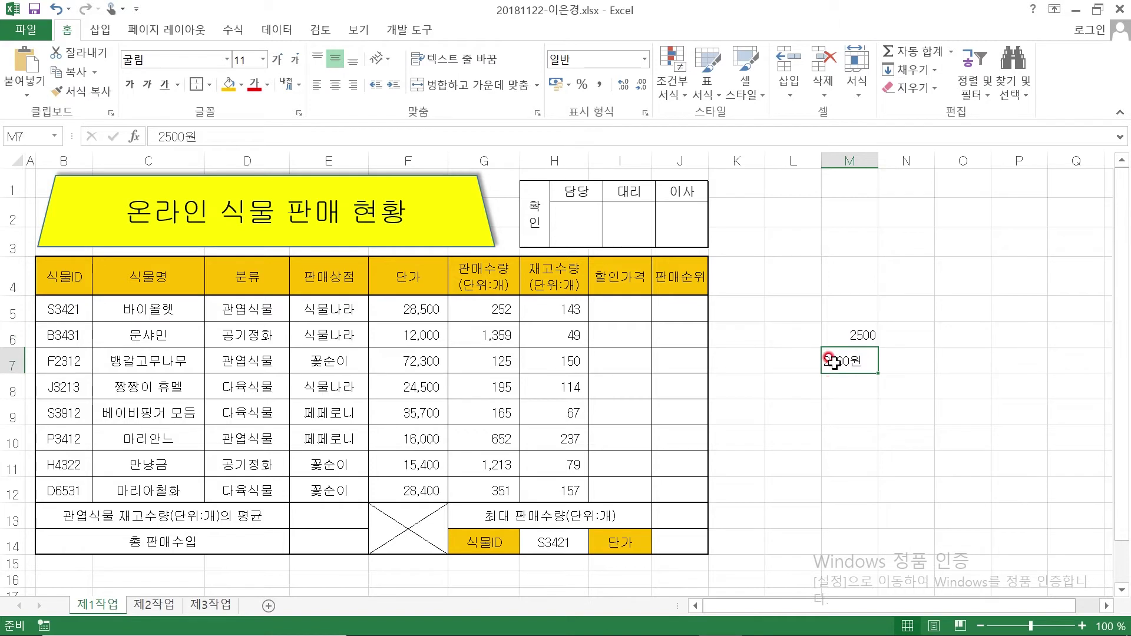
{"action": "left_click", "coordinate": [840, 336]}
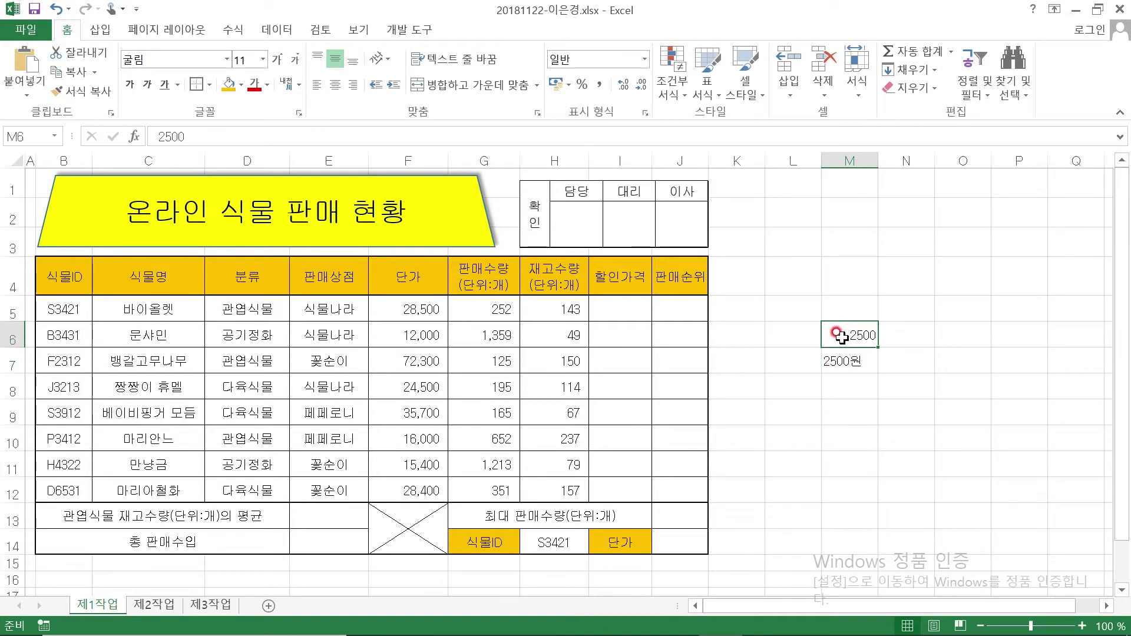
{"action": "left_click", "coordinate": [835, 361]}
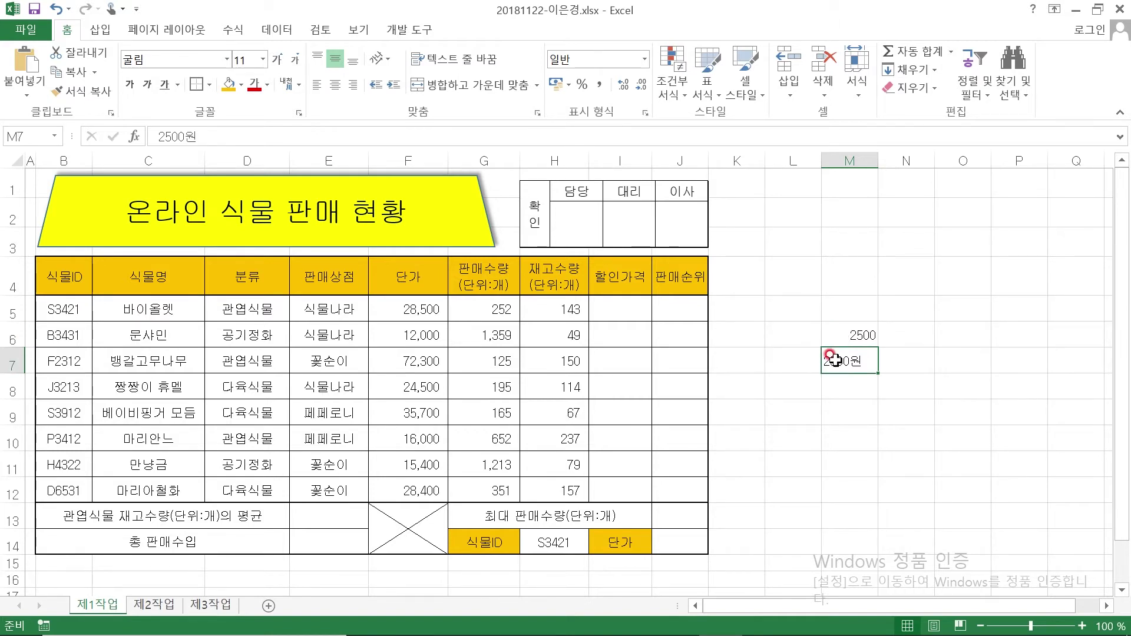
{"action": "left_click", "coordinate": [857, 413]}
{"action": "left_click_drag", "start_coordinate": [842, 333], "coordinate": [854, 413]}
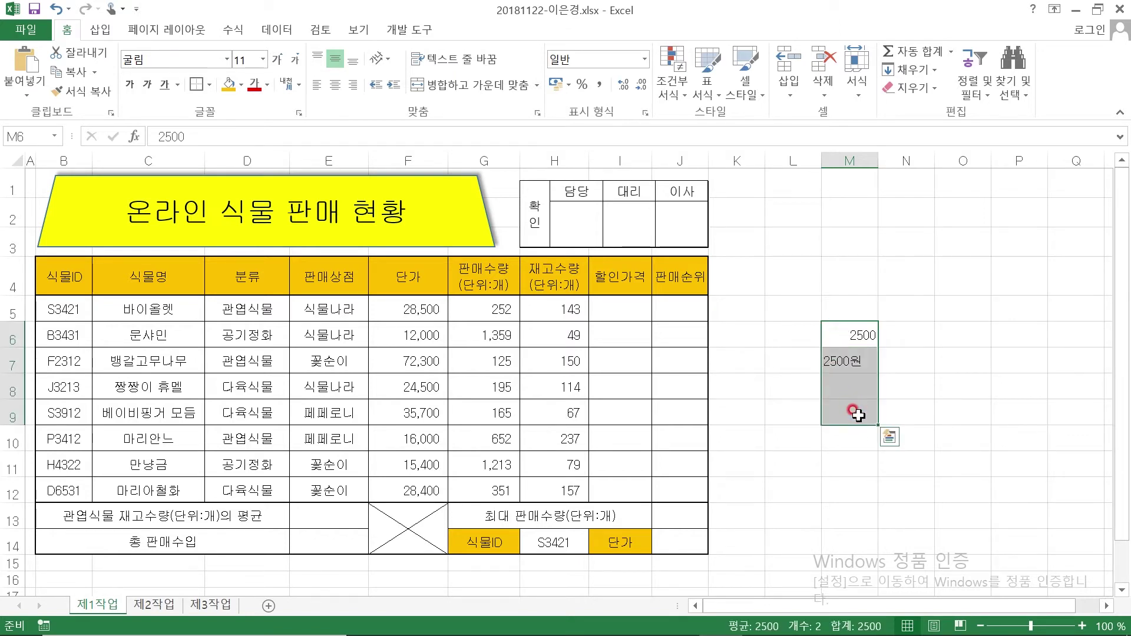
{"action": "key", "text": "Delete"}
{"action": "left_click", "coordinate": [796, 277]}
{"action": "left_click", "coordinate": [423, 309]}
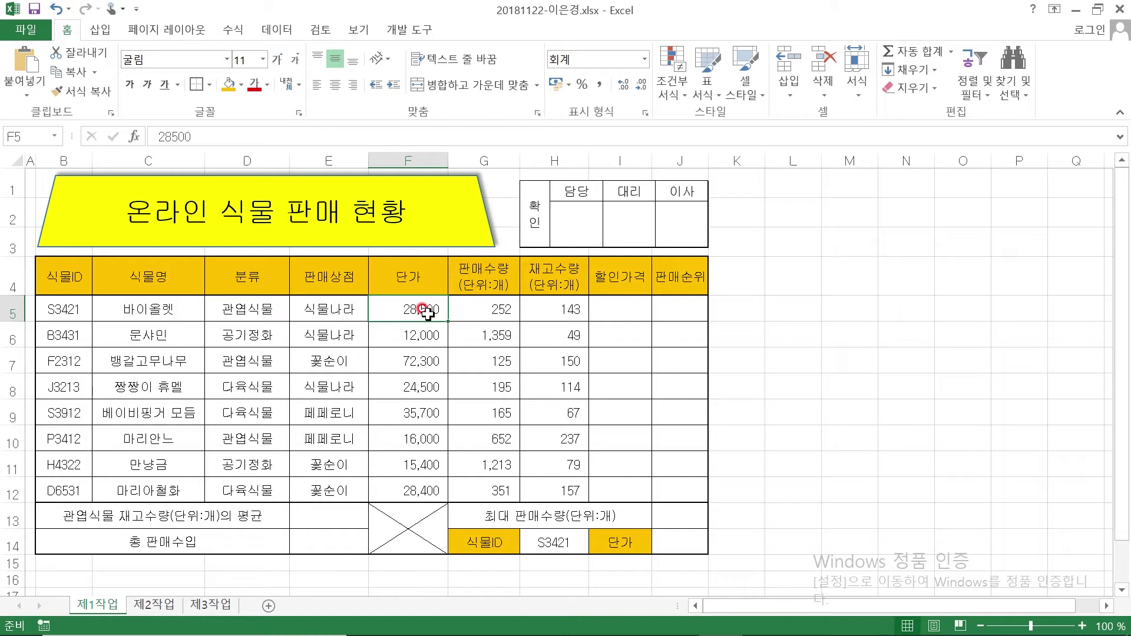
Give the prices in F5:F12 the custom format #,##0"원", showing values like 28,500원
{"action": "left_click_drag", "start_coordinate": [424, 310], "coordinate": [424, 492]}
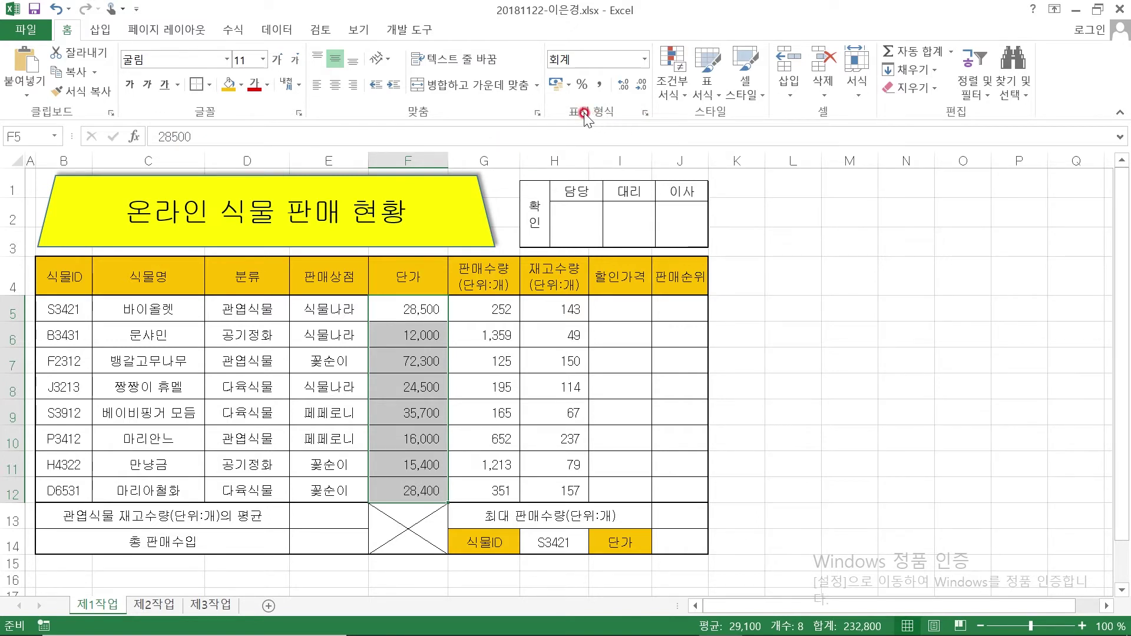
{"action": "left_click", "coordinate": [647, 112]}
{"action": "left_click_drag", "start_coordinate": [721, 140], "coordinate": [693, 140]}
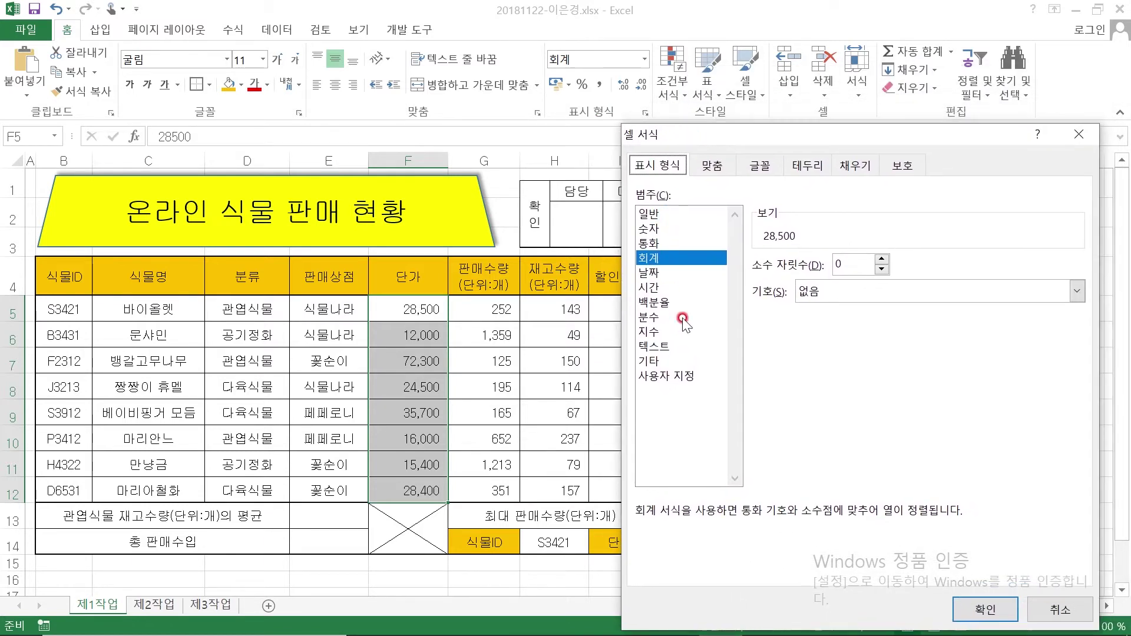
{"action": "left_click", "coordinate": [674, 382]}
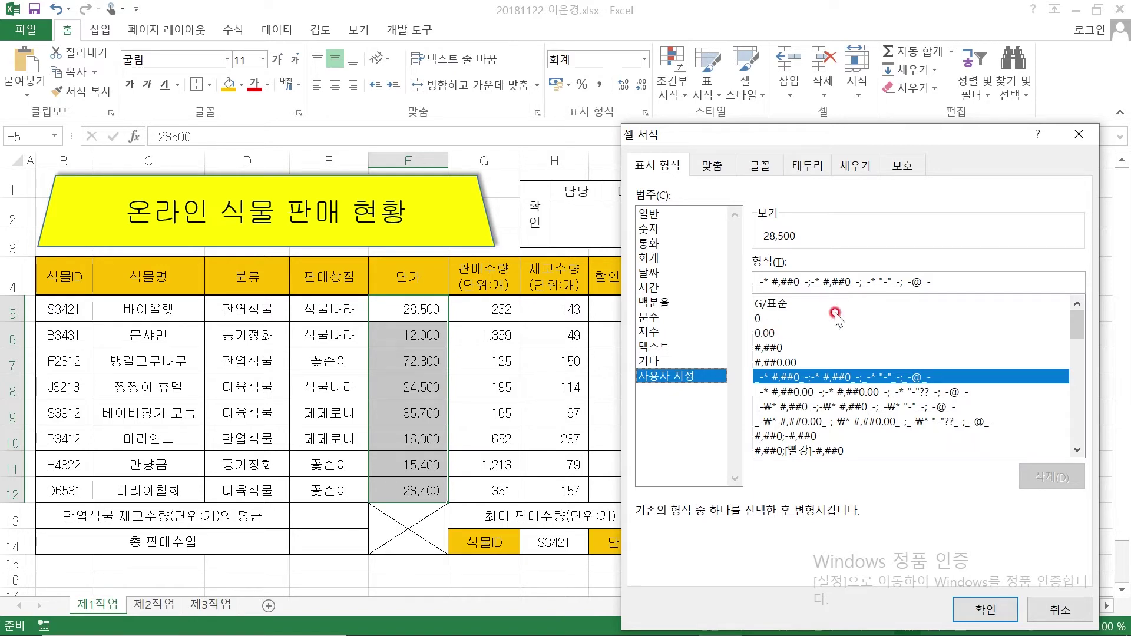
{"action": "left_click", "coordinate": [764, 349]}
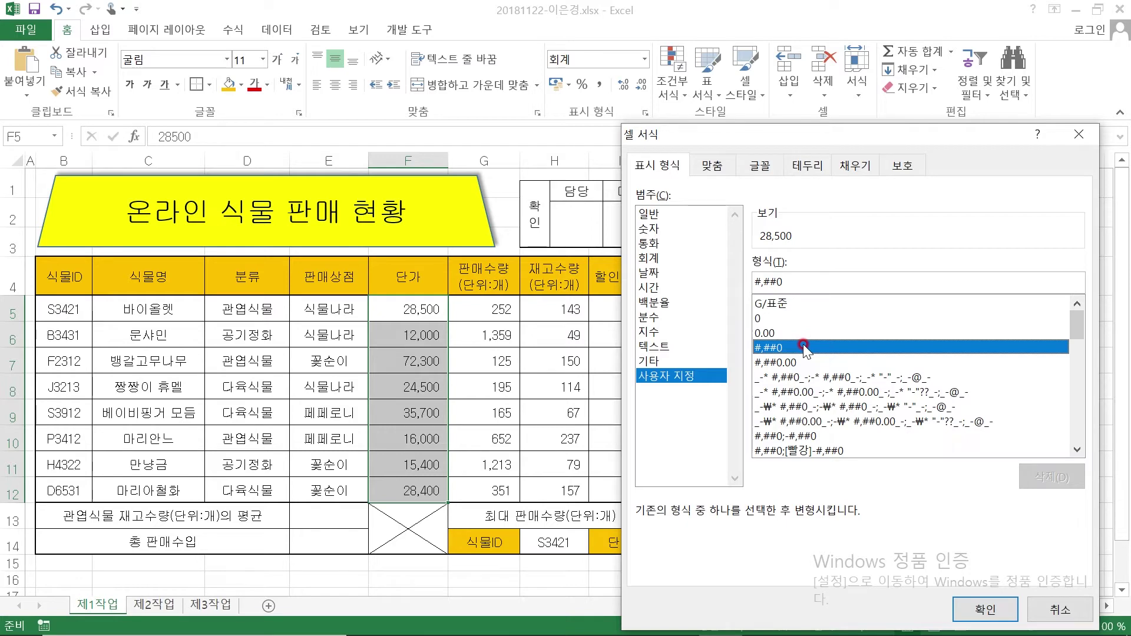
{"action": "left_click", "coordinate": [808, 282]}
{"action": "type", "text": "\""}
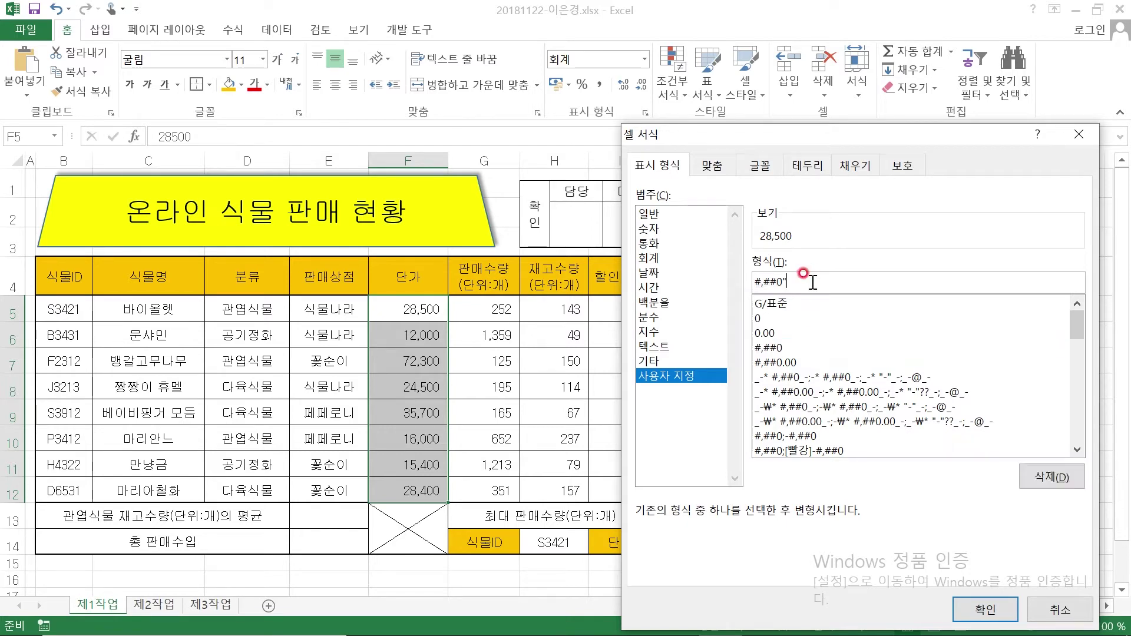
{"action": "key", "text": "BackSpace"}
{"action": "key", "text": "BackSpace"}
{"action": "key", "text": "BackSpace"}
{"action": "key", "text": "BackSpace"}
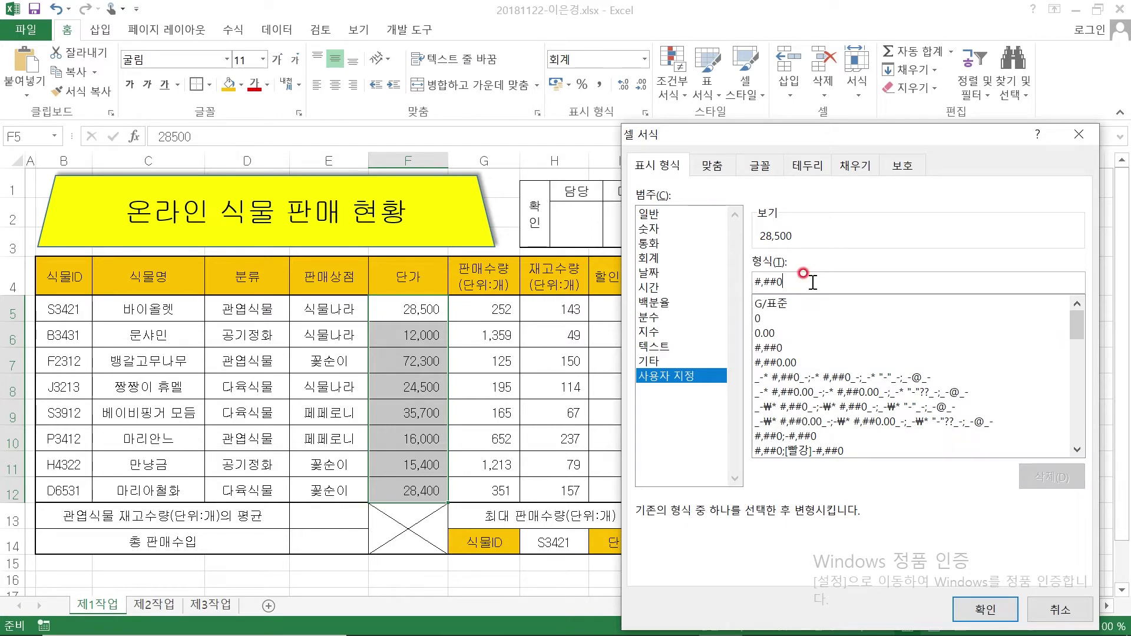
{"action": "type", "text": "\"원\""}
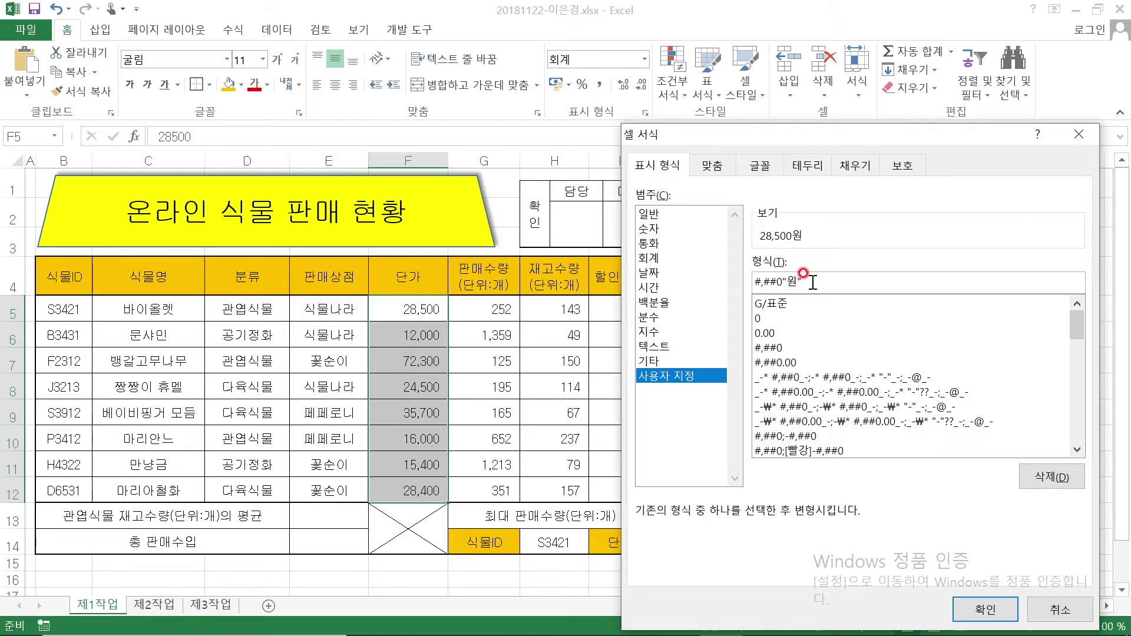
{"action": "left_click", "coordinate": [985, 609]}
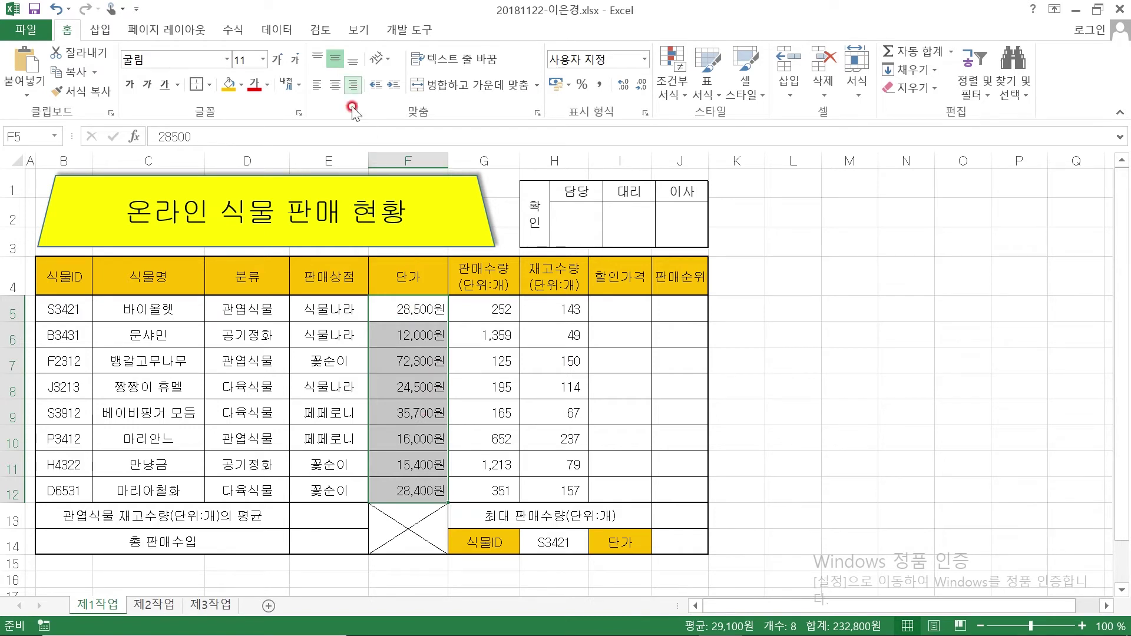
Enter test zeros in empty cells L6 and L7
{"action": "left_click", "coordinate": [354, 85]}
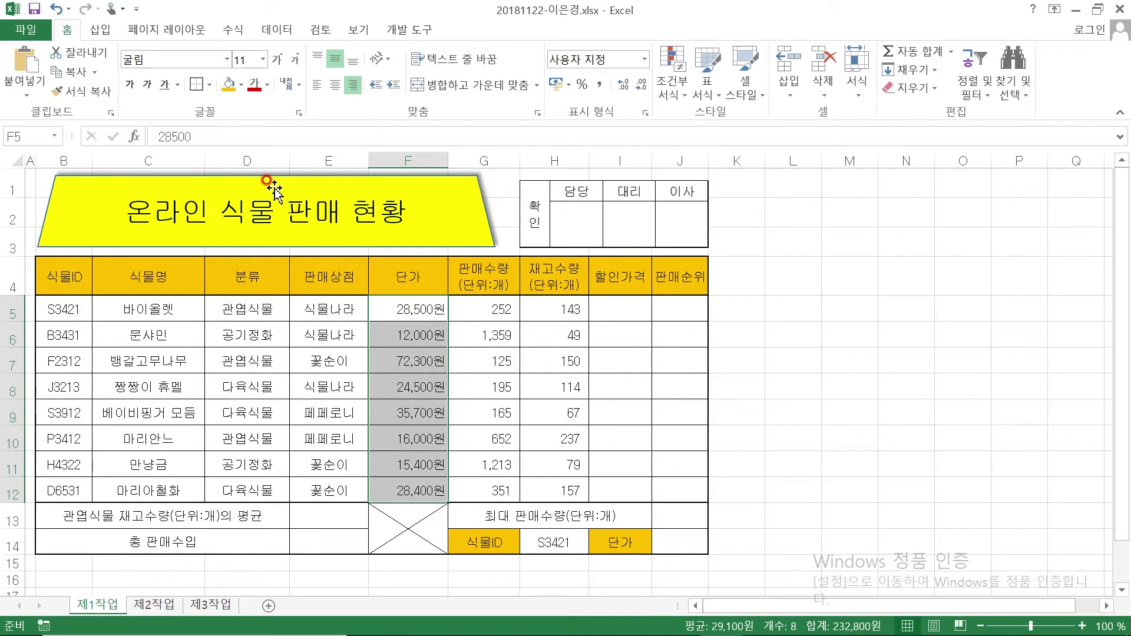
{"action": "left_click", "coordinate": [790, 334]}
{"action": "type", "text": "0"}
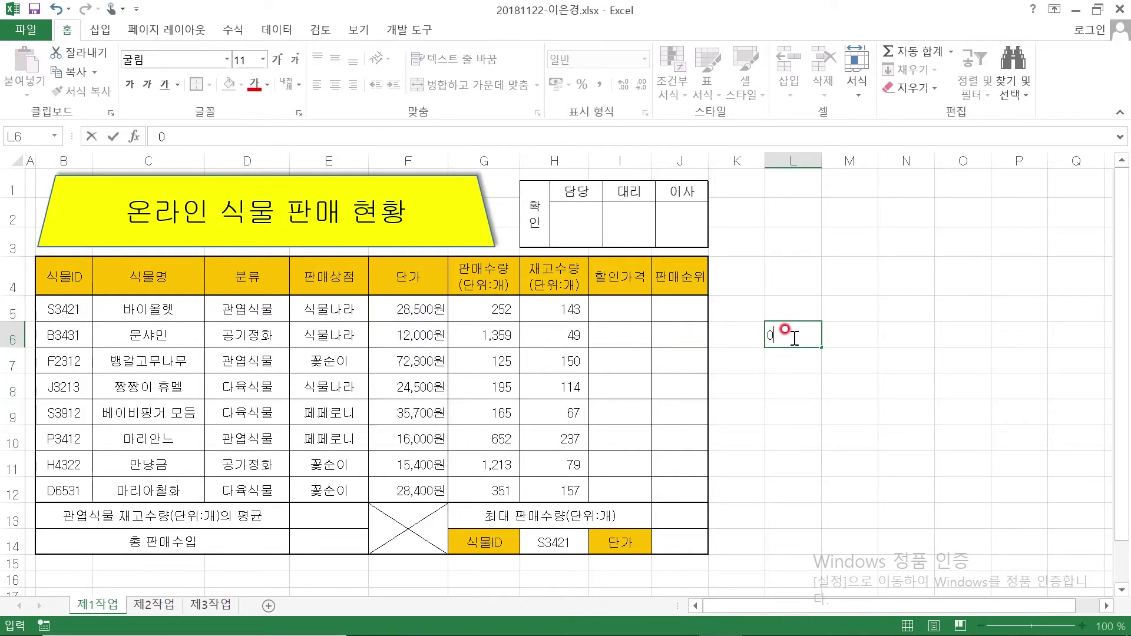
{"action": "key", "text": "Return"}
{"action": "type", "text": "0"}
{"action": "key", "text": "Return"}
{"action": "left_click", "coordinate": [792, 336]}
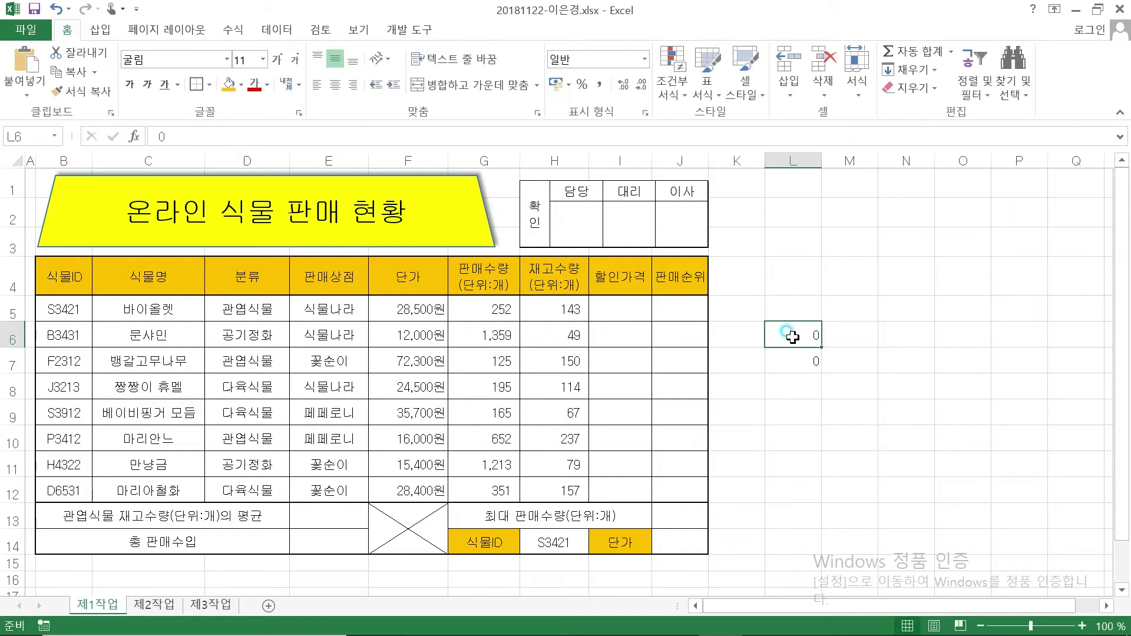
{"action": "left_click", "coordinate": [803, 361]}
{"action": "left_click", "coordinate": [796, 338]}
{"action": "left_click", "coordinate": [801, 364]}
Give L6 the custom number format 0
{"action": "left_click", "coordinate": [803, 334]}
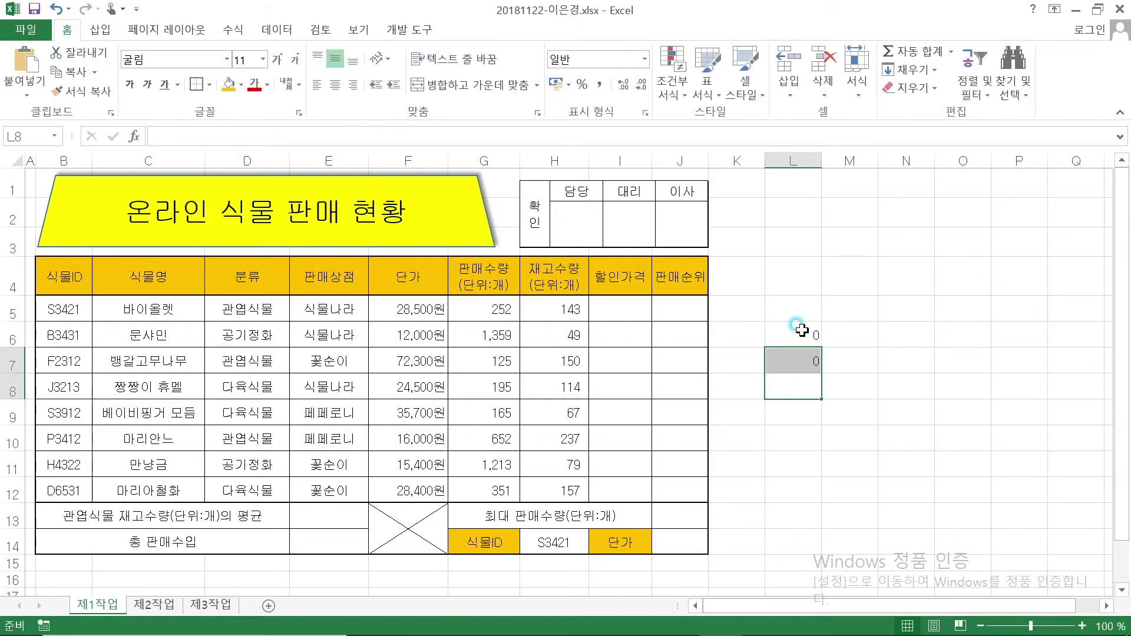
{"action": "left_click", "coordinate": [646, 112]}
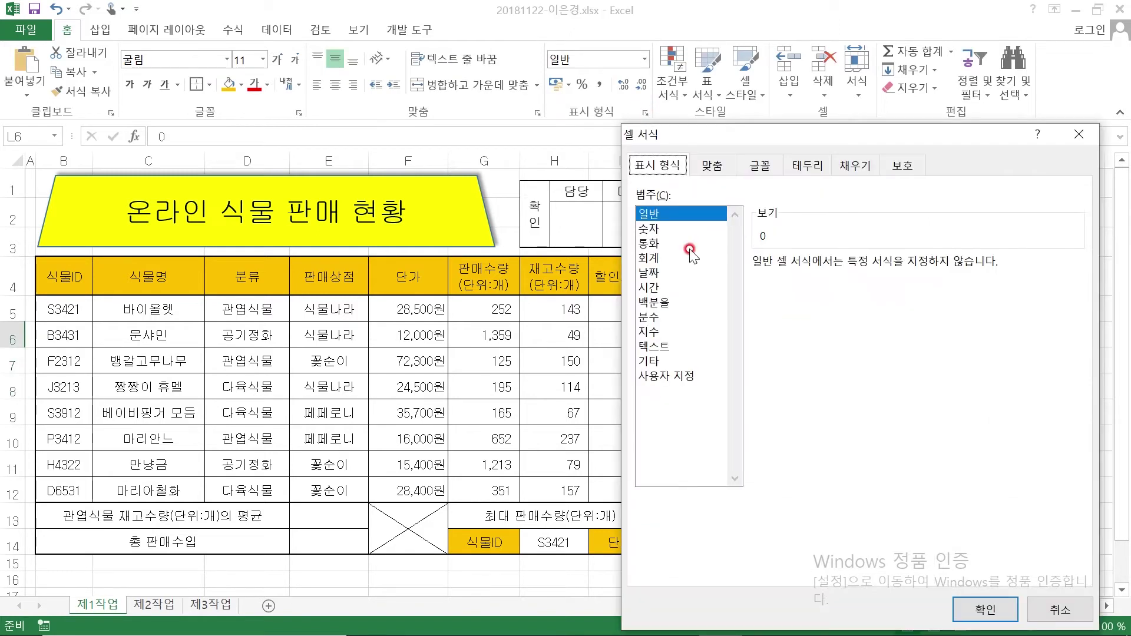
{"action": "left_click", "coordinate": [687, 376]}
{"action": "left_click", "coordinate": [758, 320]}
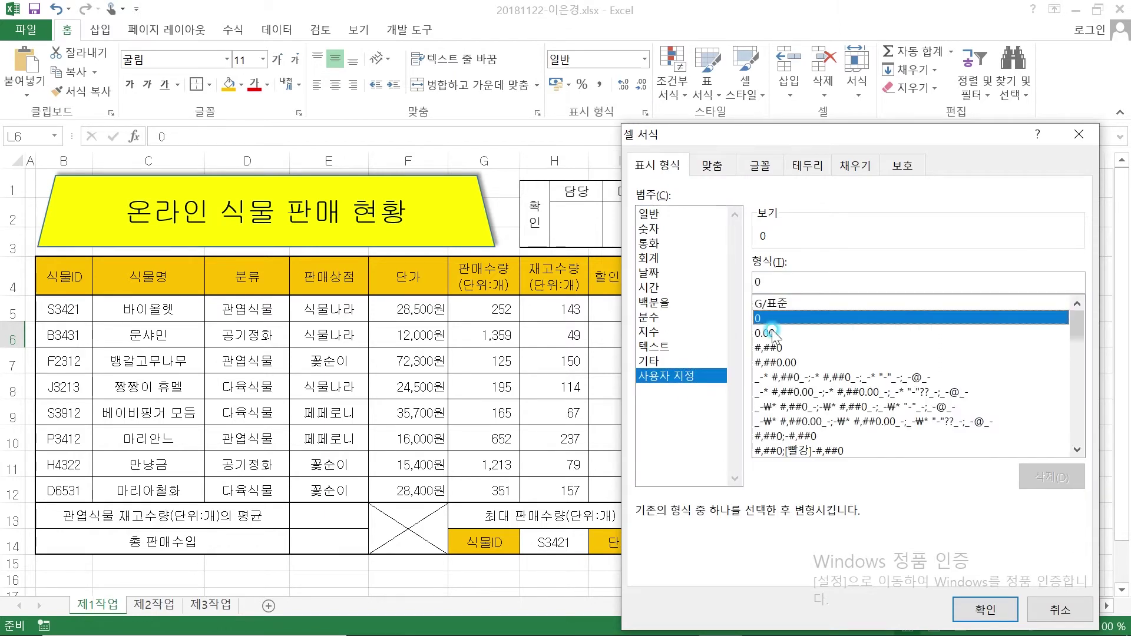
{"action": "left_click", "coordinate": [985, 609]}
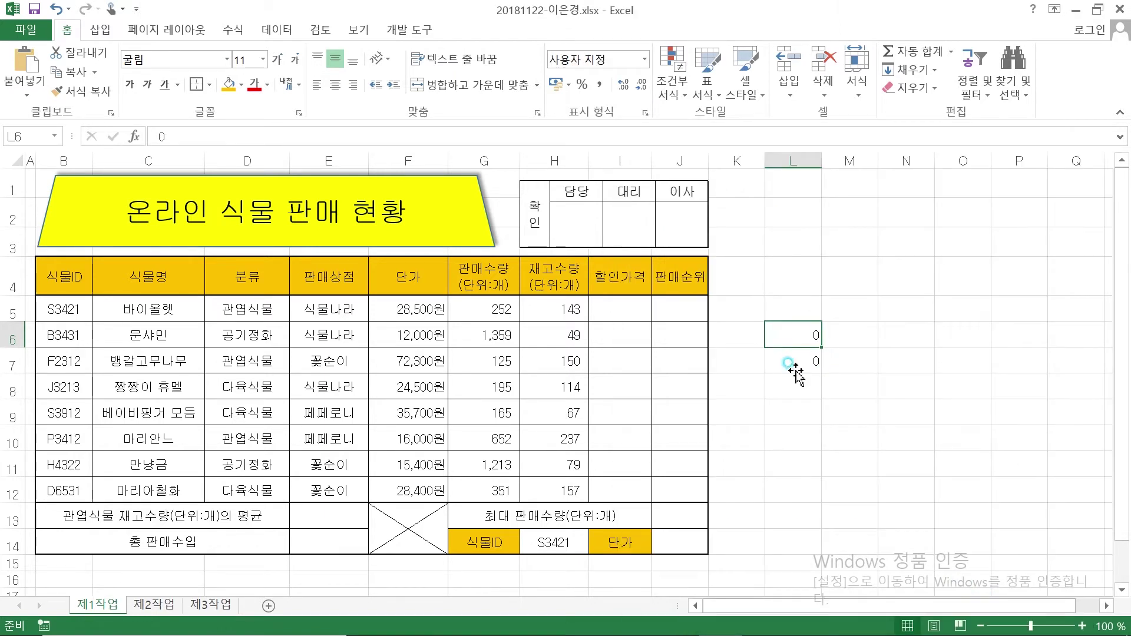
Give L7 the custom format #,### to see the zero shown blank
{"action": "left_click", "coordinate": [795, 362]}
{"action": "left_click", "coordinate": [644, 111]}
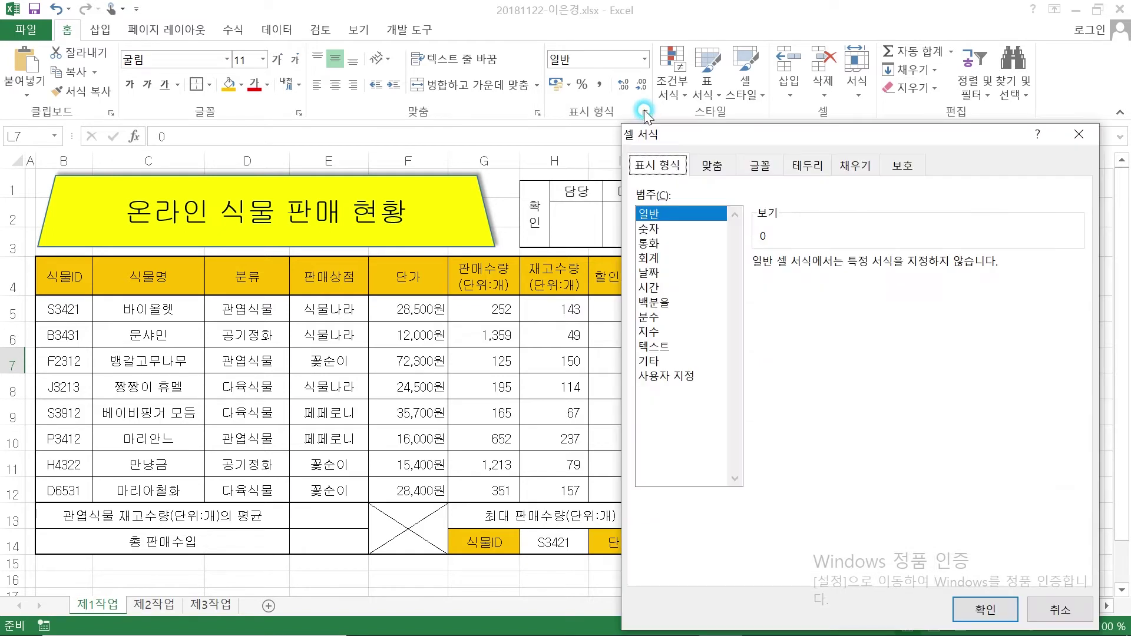
{"action": "left_click", "coordinate": [684, 376]}
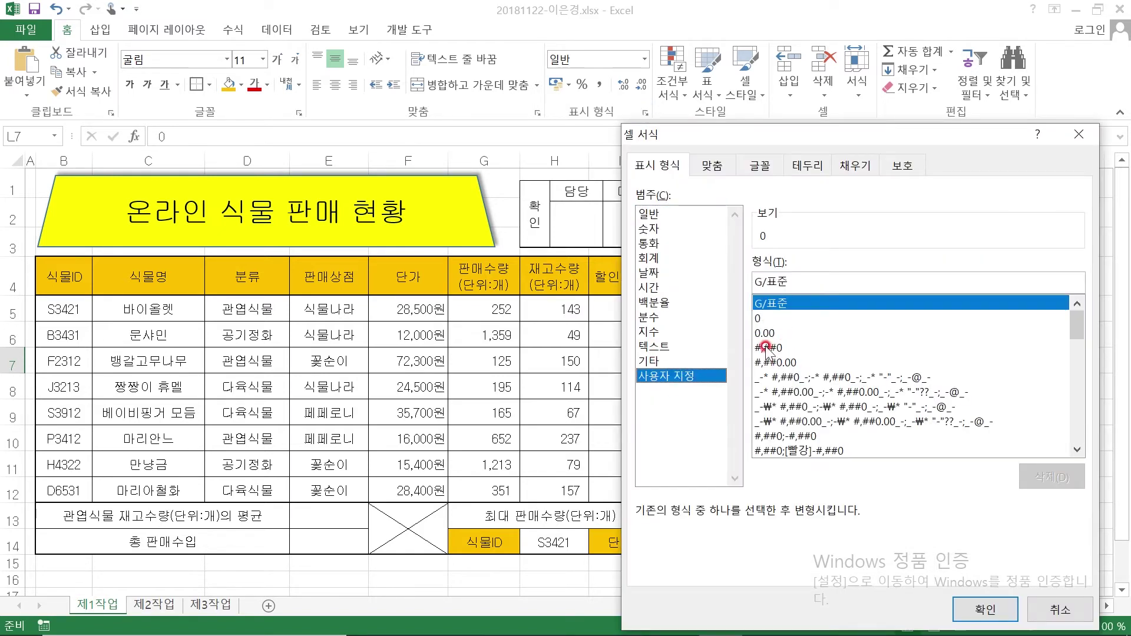
{"action": "left_click", "coordinate": [769, 348]}
{"action": "left_click", "coordinate": [781, 282]}
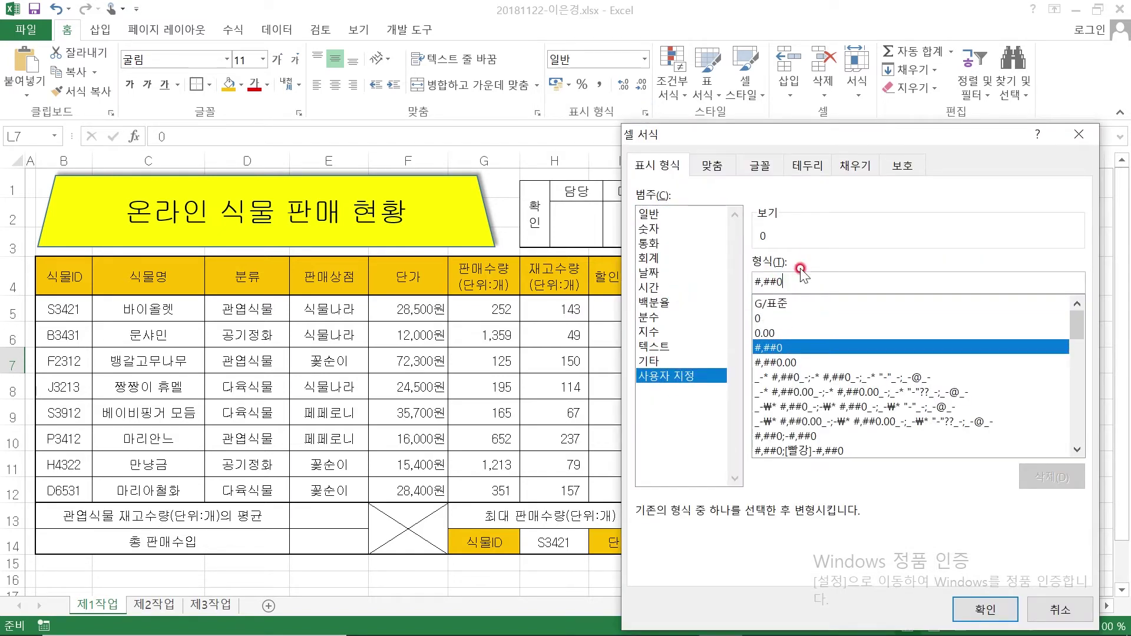
{"action": "left_click_drag", "start_coordinate": [801, 282], "coordinate": [733, 289]}
{"action": "type", "text": "#,###"}
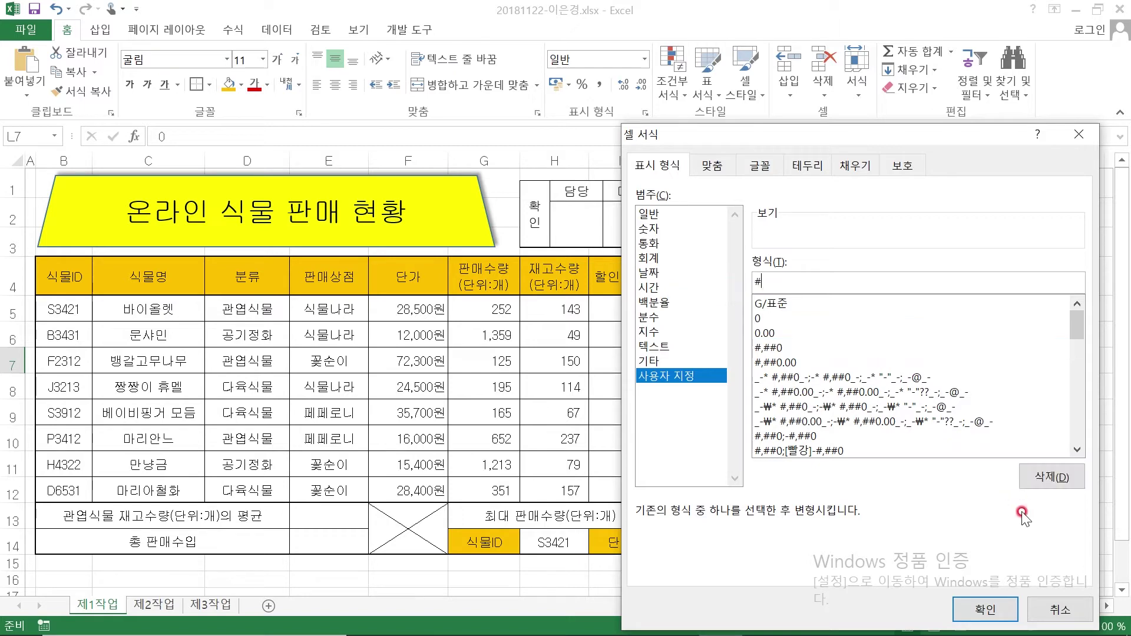
{"action": "left_click", "coordinate": [985, 609]}
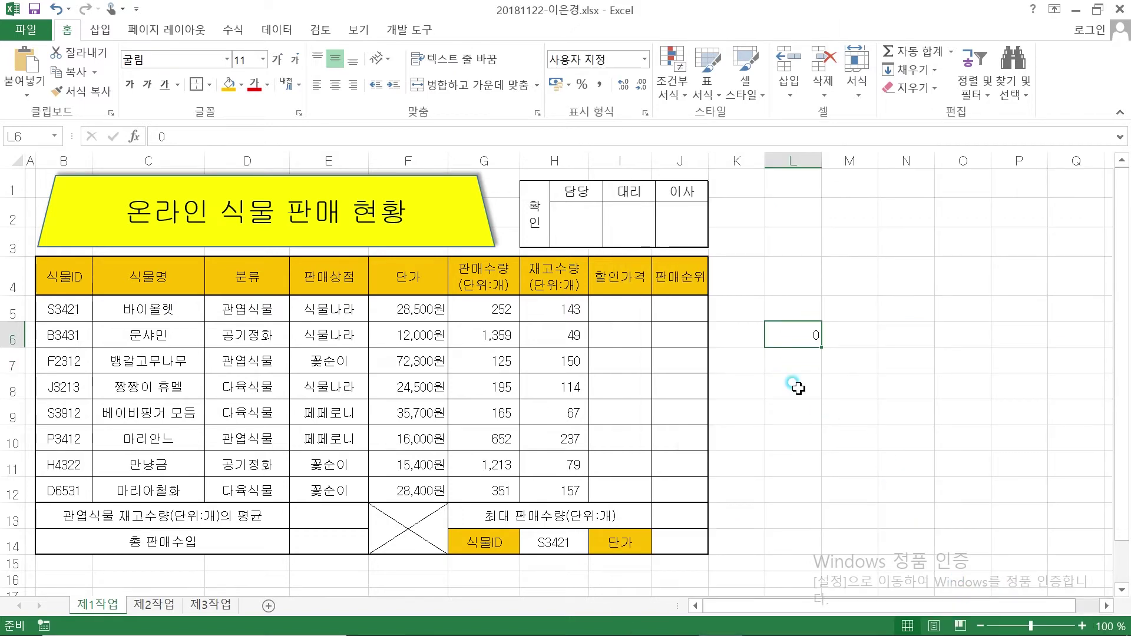
Delete the test values from L6:L7
{"action": "left_click", "coordinate": [790, 335]}
{"action": "left_click", "coordinate": [791, 335]}
{"action": "left_click", "coordinate": [791, 334]}
{"action": "left_click_drag", "start_coordinate": [791, 334], "coordinate": [792, 359]}
{"action": "key", "text": "Delete"}
{"action": "left_click", "coordinate": [824, 328]}
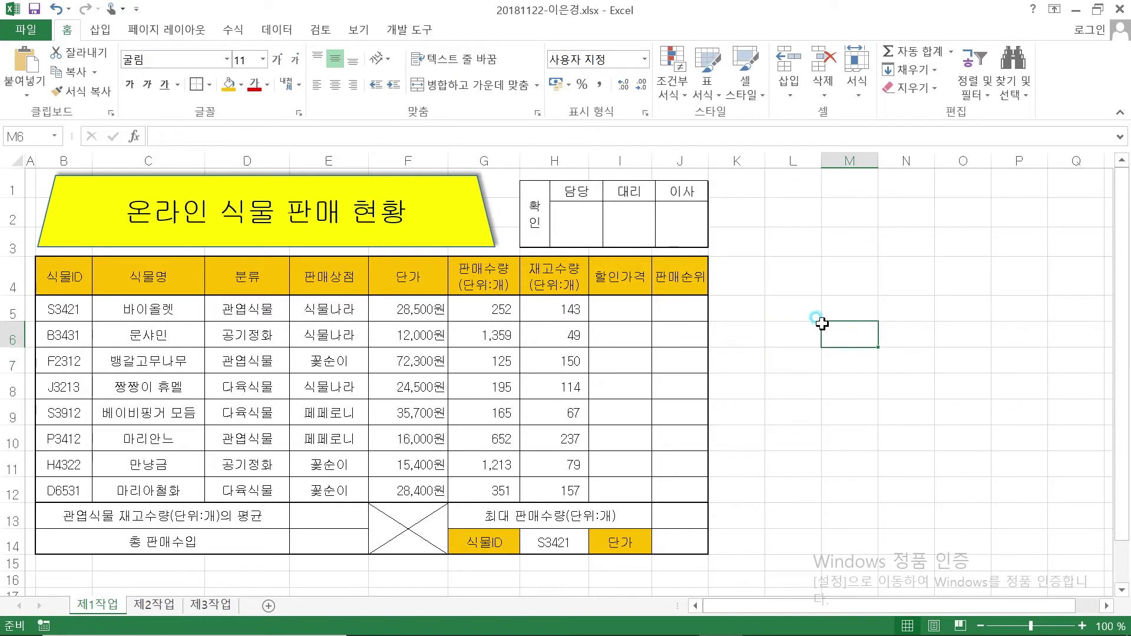
{"action": "left_click", "coordinate": [393, 298]}
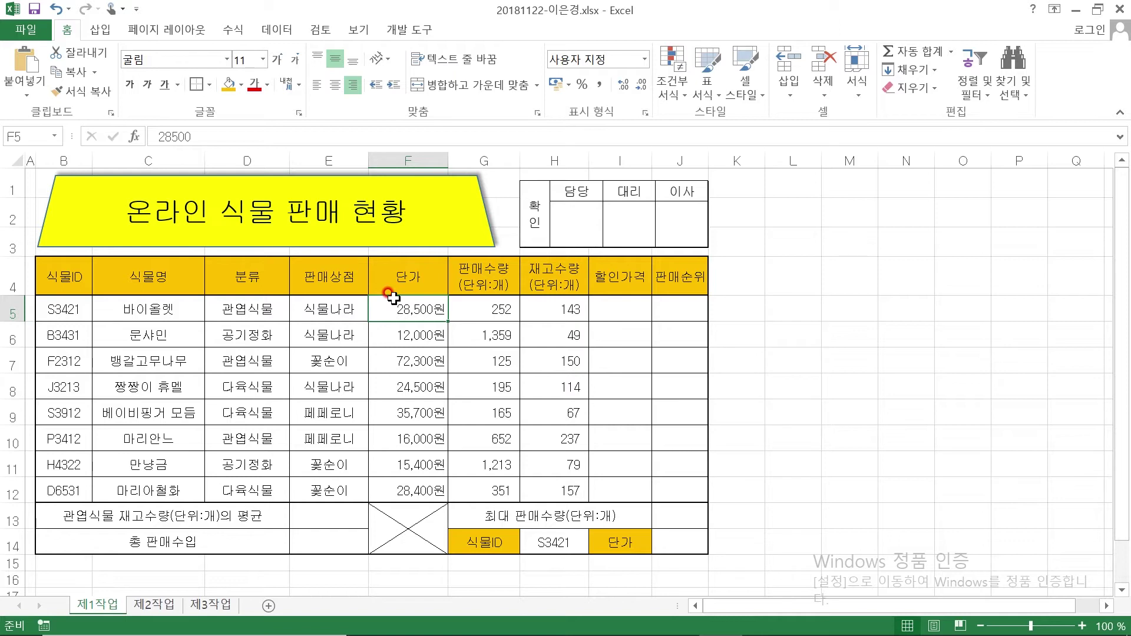
Select the category cells D5:D12 and name the range 분류 in the Name Box
{"action": "left_click_drag", "start_coordinate": [244, 309], "coordinate": [259, 491]}
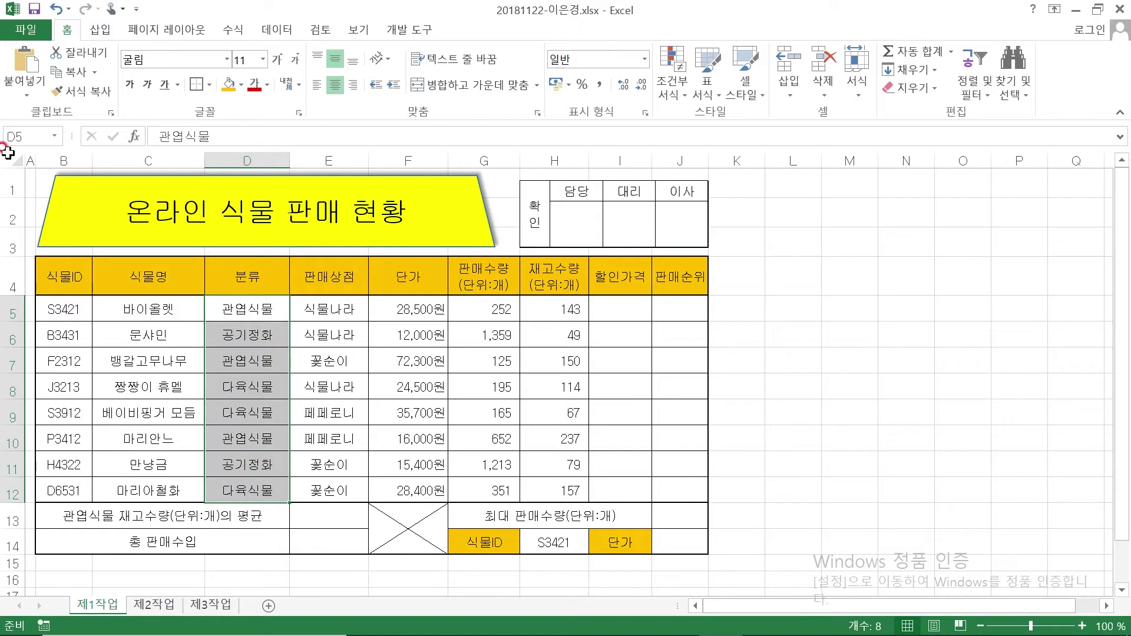
{"action": "left_click", "coordinate": [328, 307]}
{"action": "left_click", "coordinate": [257, 307]}
{"action": "left_click", "coordinate": [332, 386]}
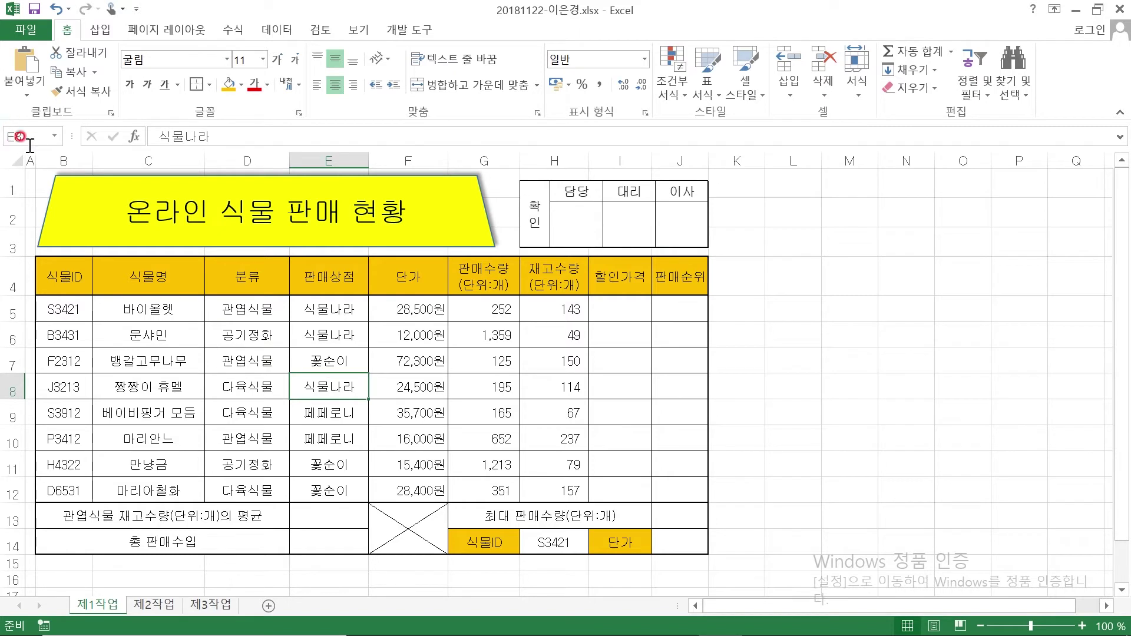
{"action": "left_click", "coordinate": [246, 305]}
{"action": "left_click_drag", "start_coordinate": [246, 305], "coordinate": [253, 491]}
{"action": "left_click", "coordinate": [23, 133]}
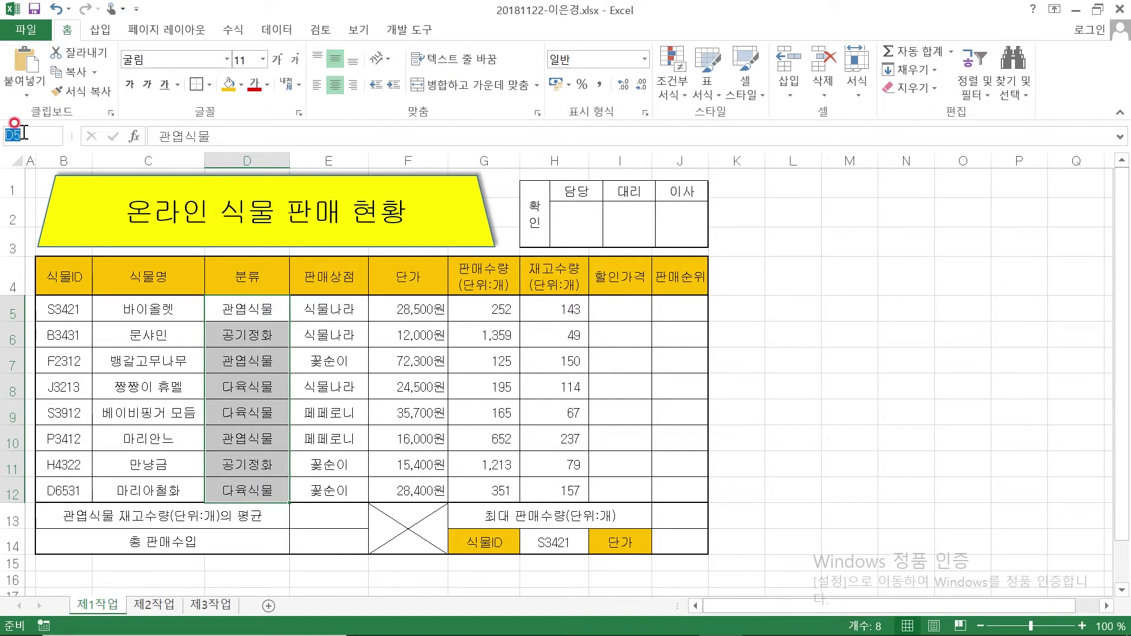
{"action": "type", "text": "분류"}
{"action": "key", "text": "Return"}
{"action": "left_click", "coordinate": [794, 382]}
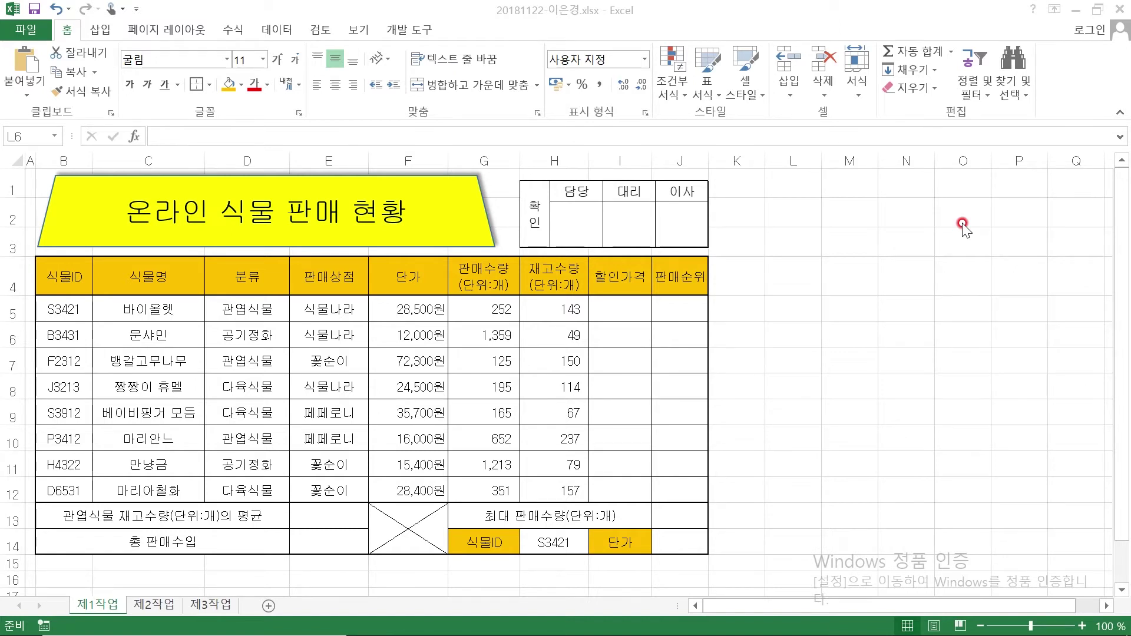
{"action": "left_click", "coordinate": [604, 300]}
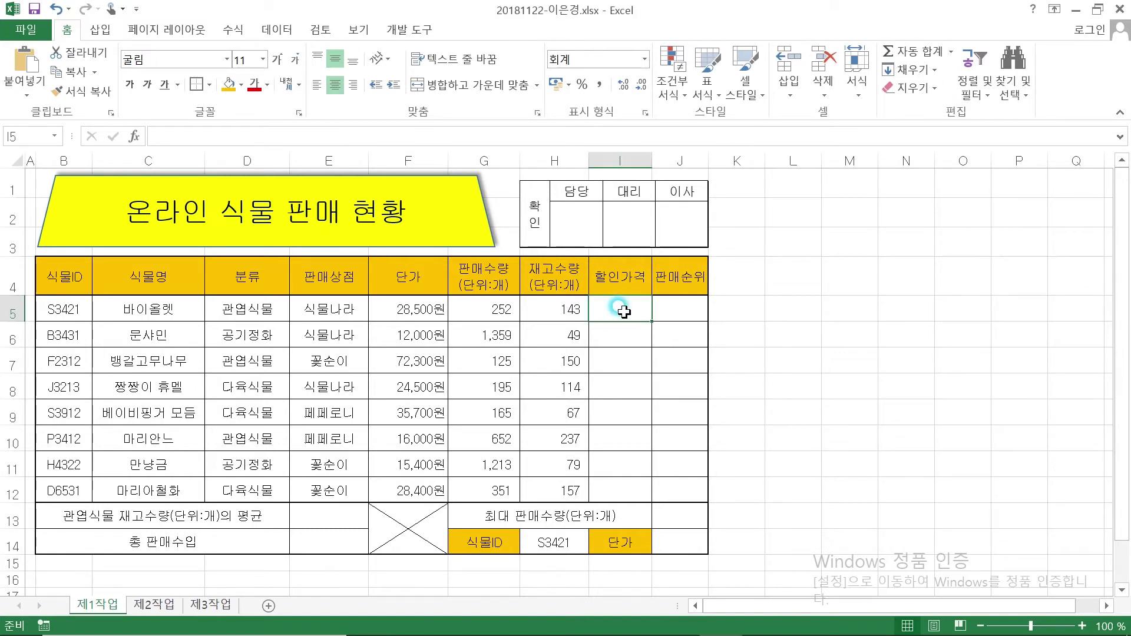
Scroll to the function items and mark 백원 단위, 할인율 and the 48,670 example in red ink
{"action": "mouse_move", "coordinate": [626, 632]}
{"action": "left_click", "coordinate": [679, 627]}
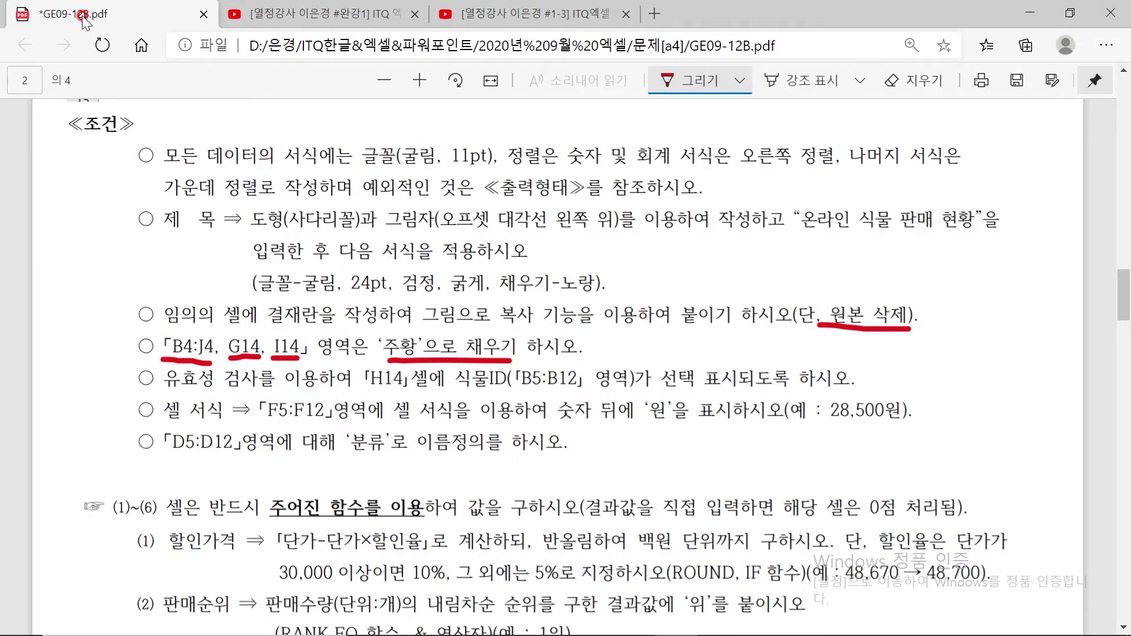
{"action": "scroll", "coordinate": [477, 336], "scroll_direction": "down", "scroll_amount": 4}
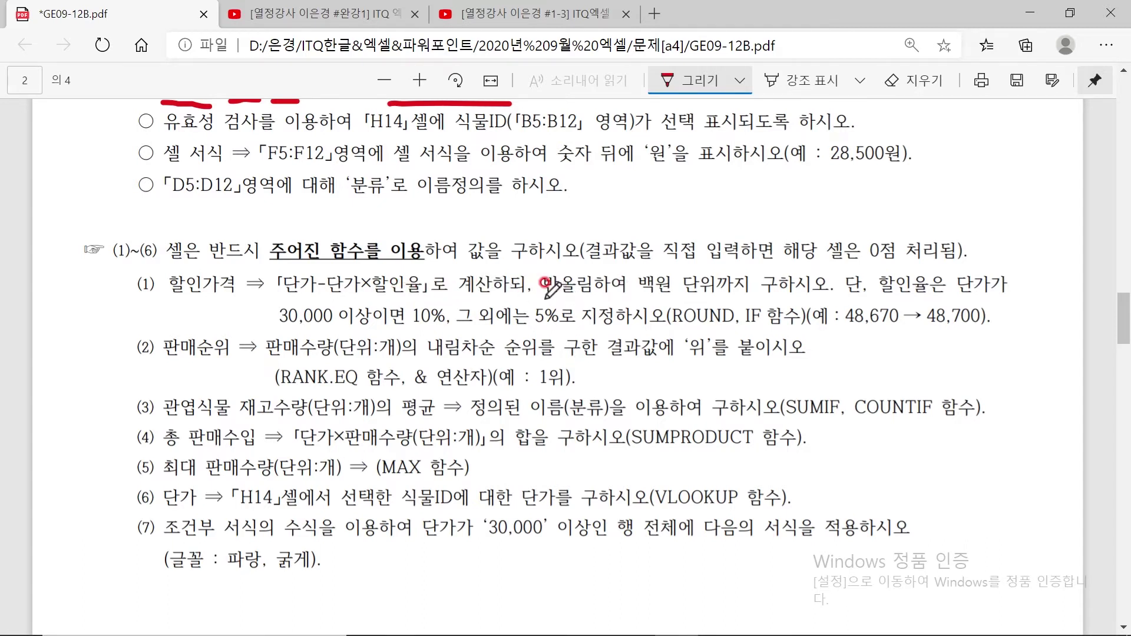
{"action": "mouse_move", "coordinate": [641, 278]}
{"action": "left_mouse_down"}
{"action": "mouse_move", "coordinate": [720, 276]}
{"action": "mouse_move", "coordinate": [749, 294]}
{"action": "mouse_move", "coordinate": [757, 268]}
{"action": "mouse_move", "coordinate": [723, 276]}
{"action": "mouse_move", "coordinate": [705, 302]}
{"action": "mouse_move", "coordinate": [707, 324]}
{"action": "mouse_move", "coordinate": [740, 327]}
{"action": "left_mouse_up"}
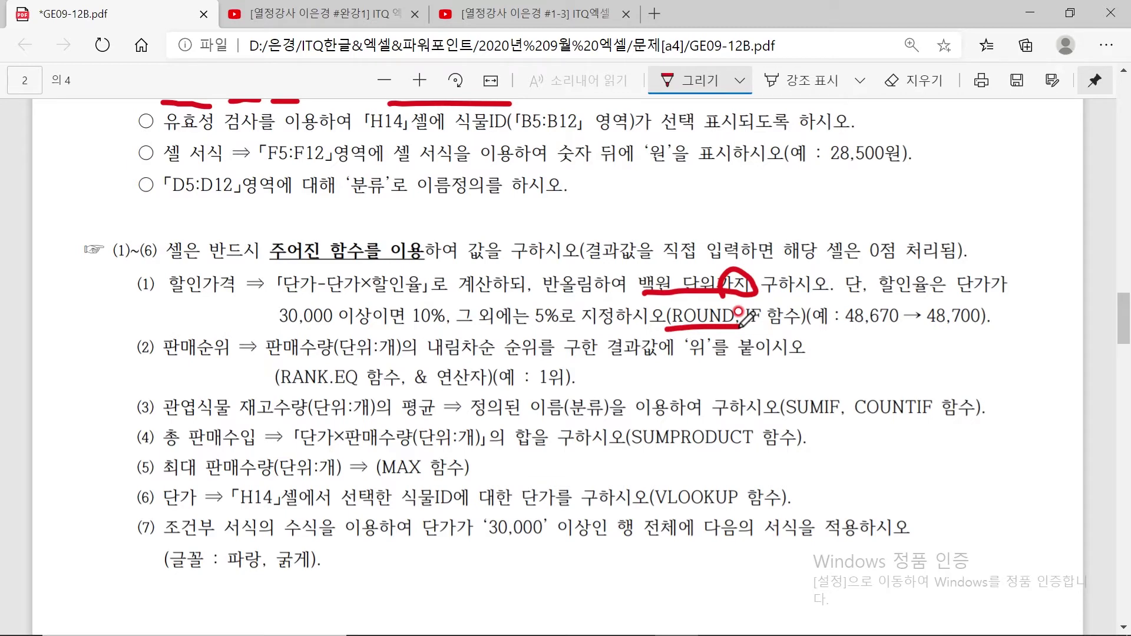
{"action": "mouse_move", "coordinate": [414, 302]}
{"action": "left_mouse_down"}
{"action": "mouse_move", "coordinate": [393, 262]}
{"action": "mouse_move", "coordinate": [420, 298]}
{"action": "left_mouse_up"}
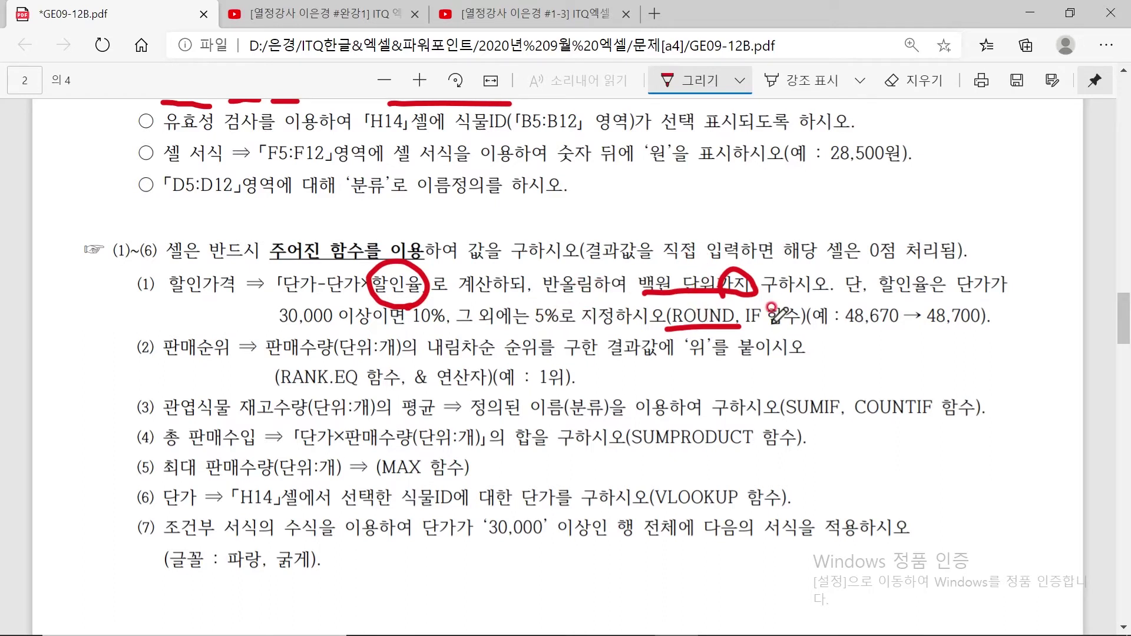
{"action": "left_click_drag", "start_coordinate": [871, 327], "coordinate": [877, 327]}
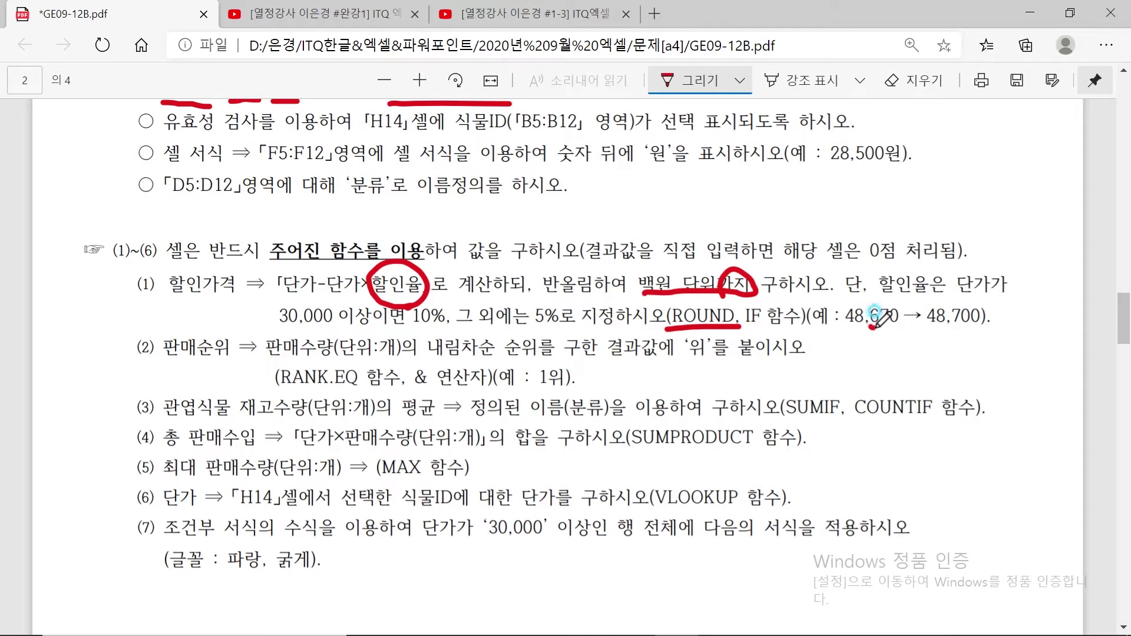
Start a ROUND formula in I5 with -2 as the digits argument
{"action": "mouse_move", "coordinate": [678, 634]}
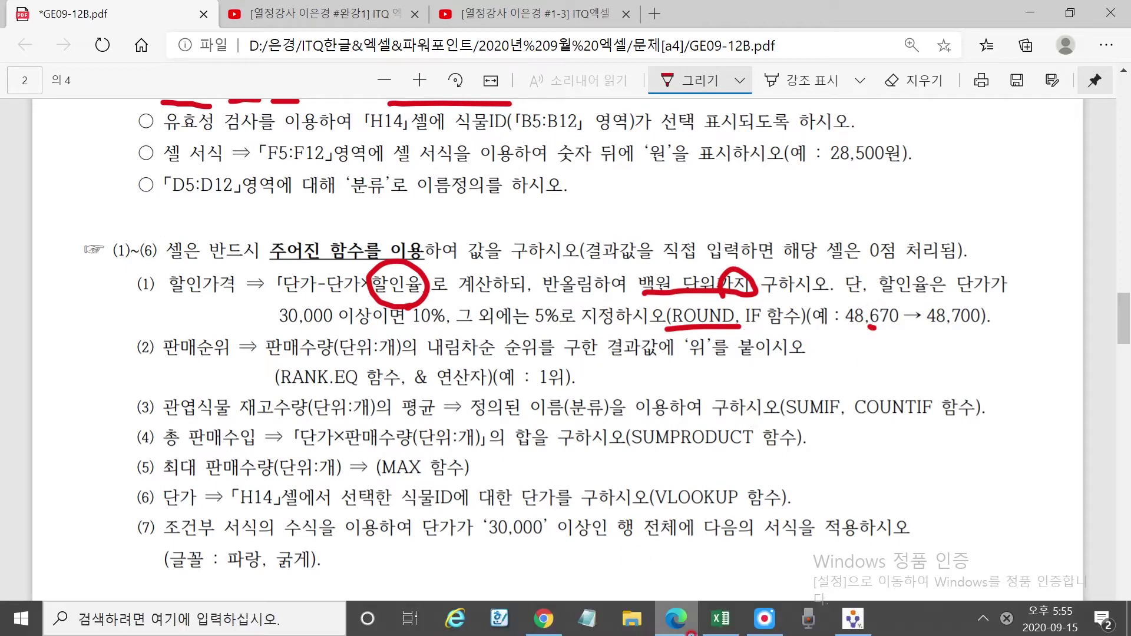
{"action": "left_click", "coordinate": [720, 619]}
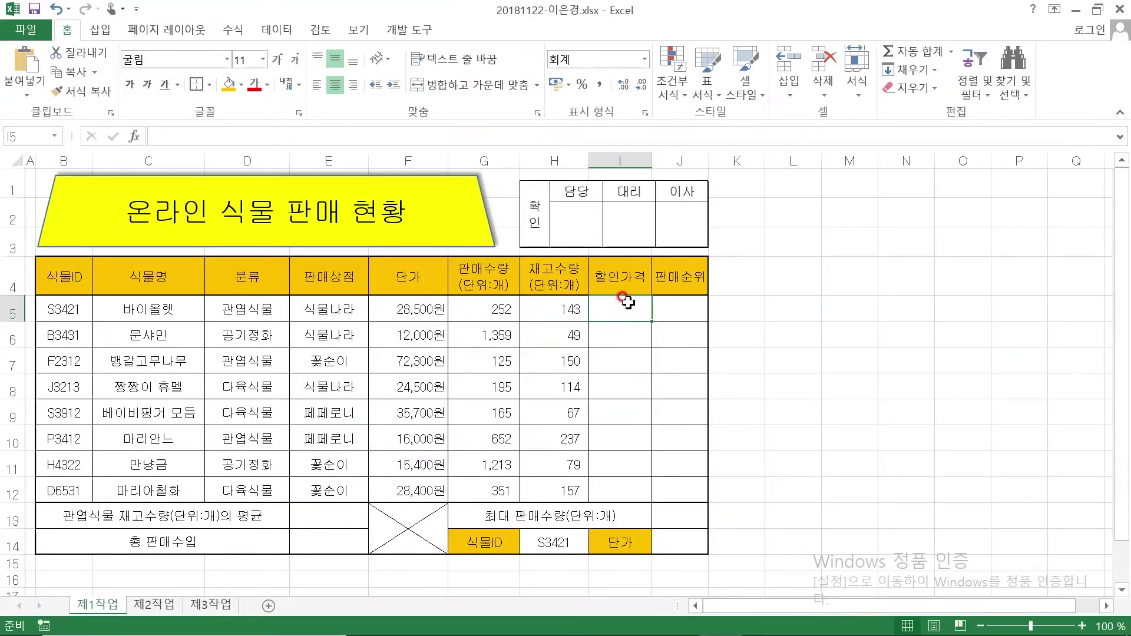
{"action": "type", "text": "=ROUND("}
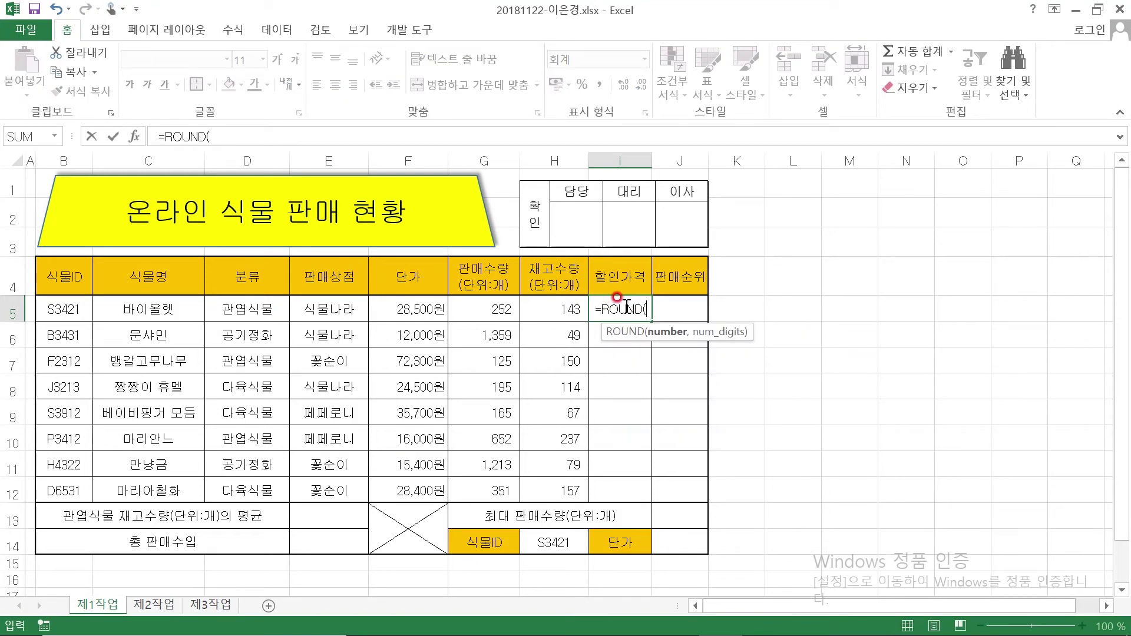
{"action": "left_click", "coordinate": [135, 137]}
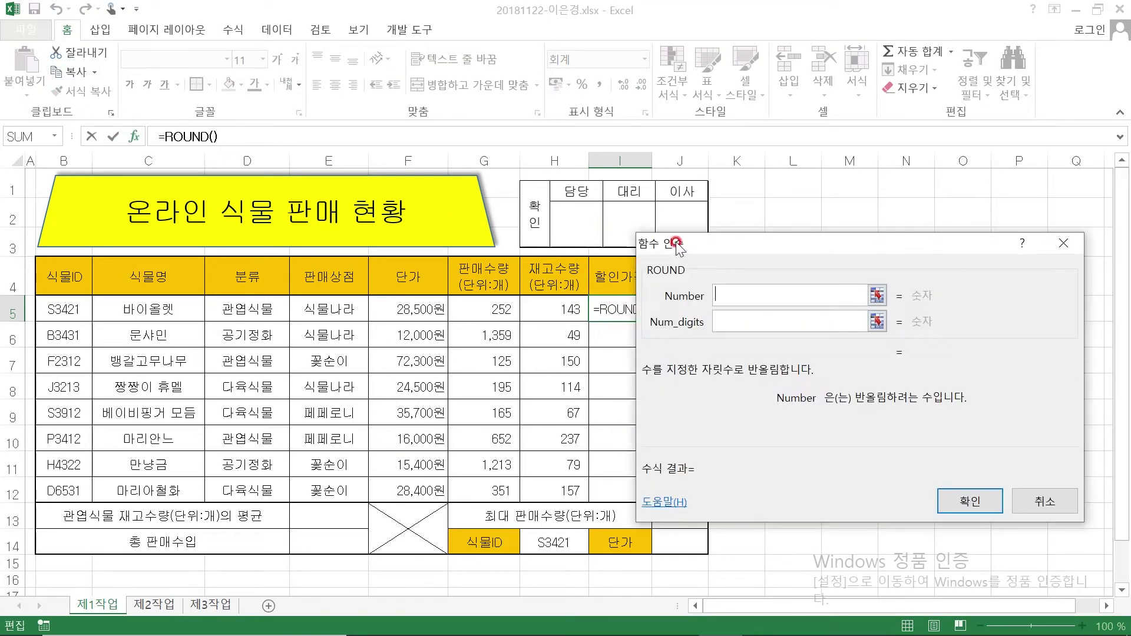
{"action": "left_click_drag", "start_coordinate": [768, 258], "coordinate": [846, 282]}
{"action": "left_click", "coordinate": [798, 315]}
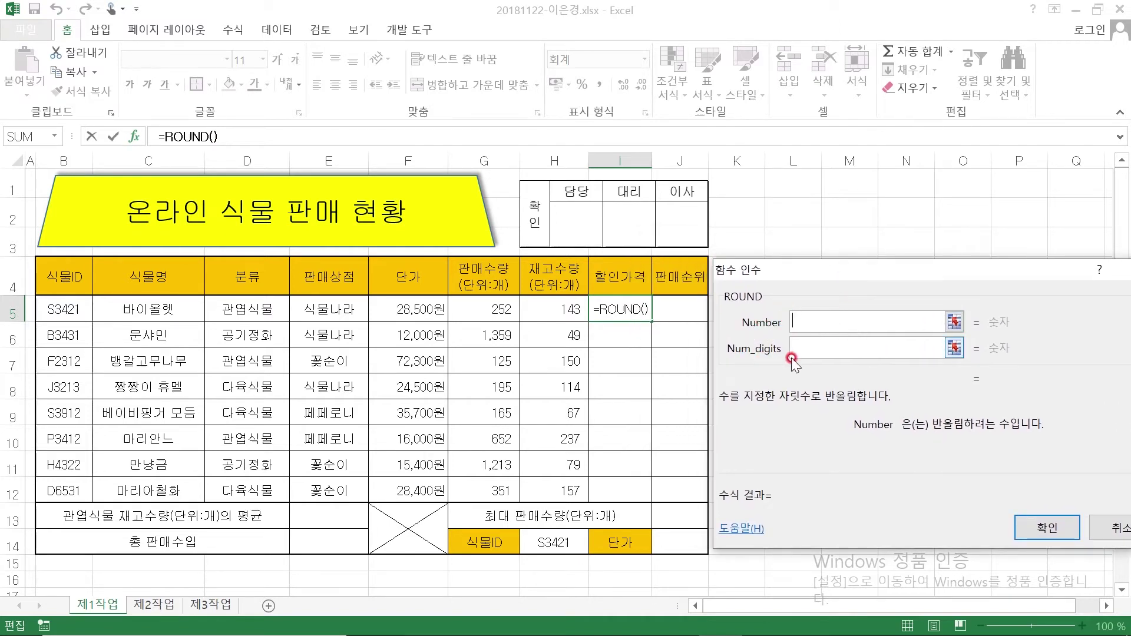
{"action": "left_click", "coordinate": [816, 349]}
{"action": "left_click", "coordinate": [817, 349]}
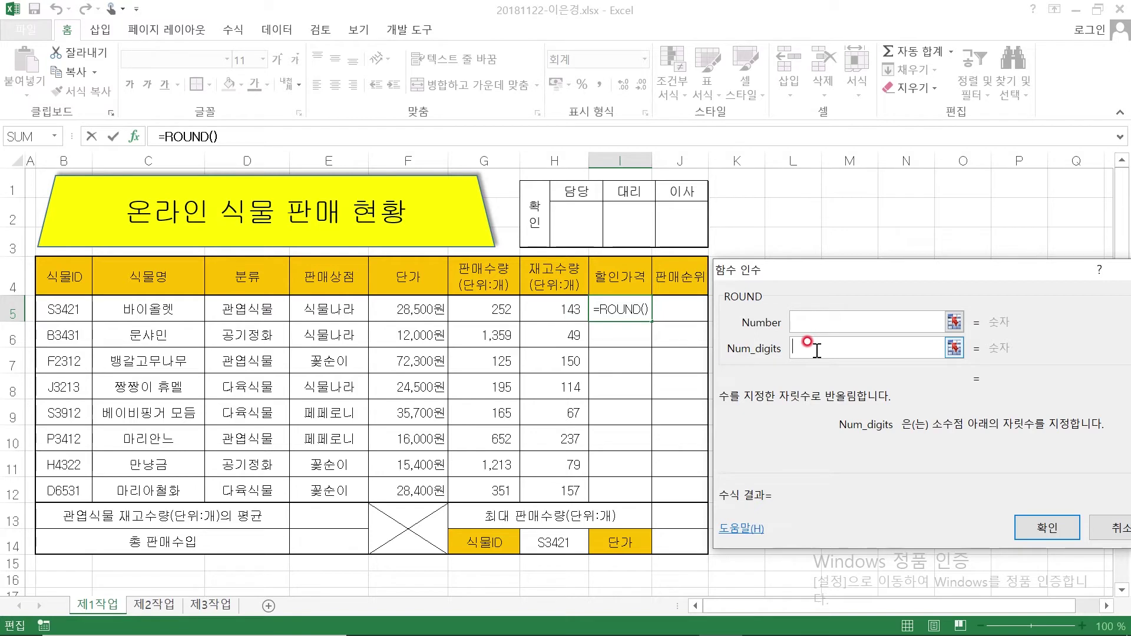
{"action": "type", "text": "-2"}
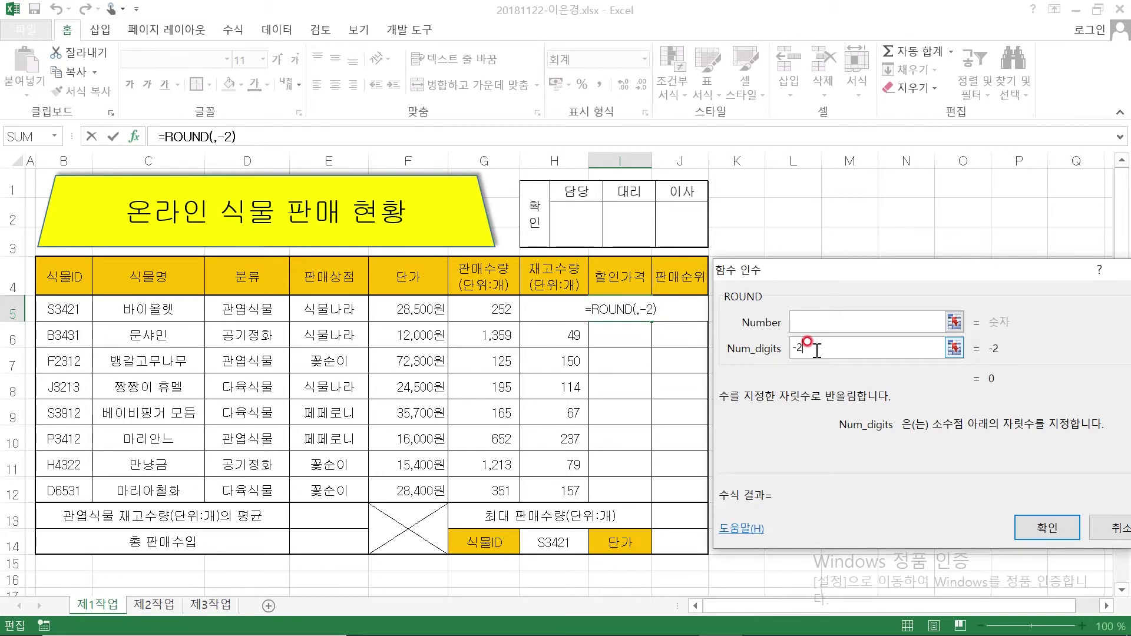
Enter F5-F5*IF() as ROUND's number argument and move into the nested IF
{"action": "left_click", "coordinate": [812, 323]}
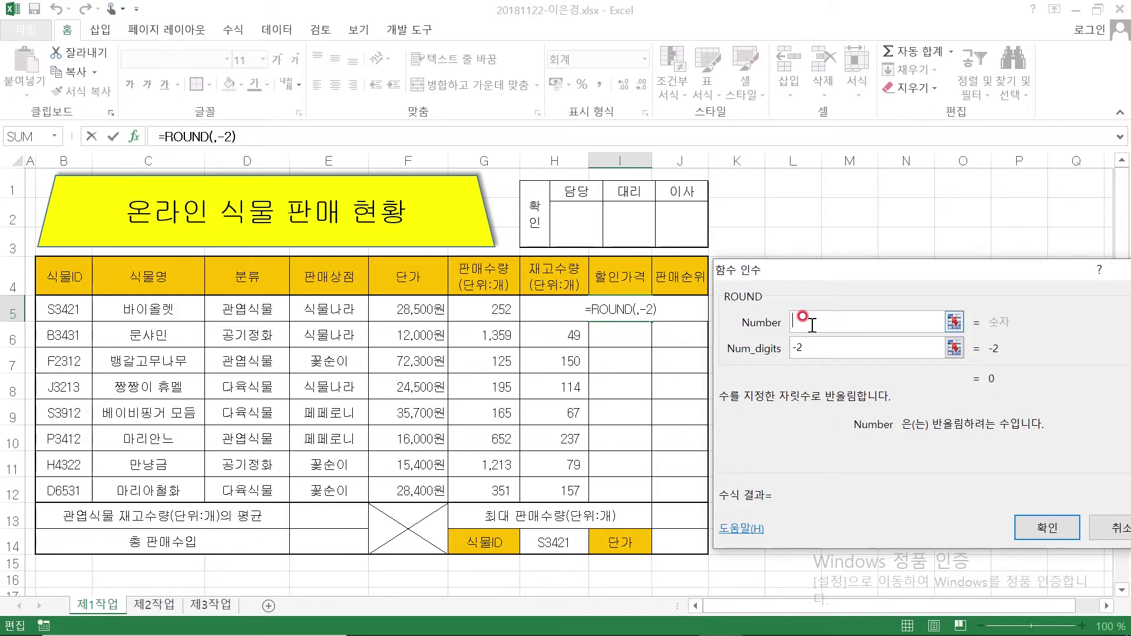
{"action": "left_click", "coordinate": [401, 307]}
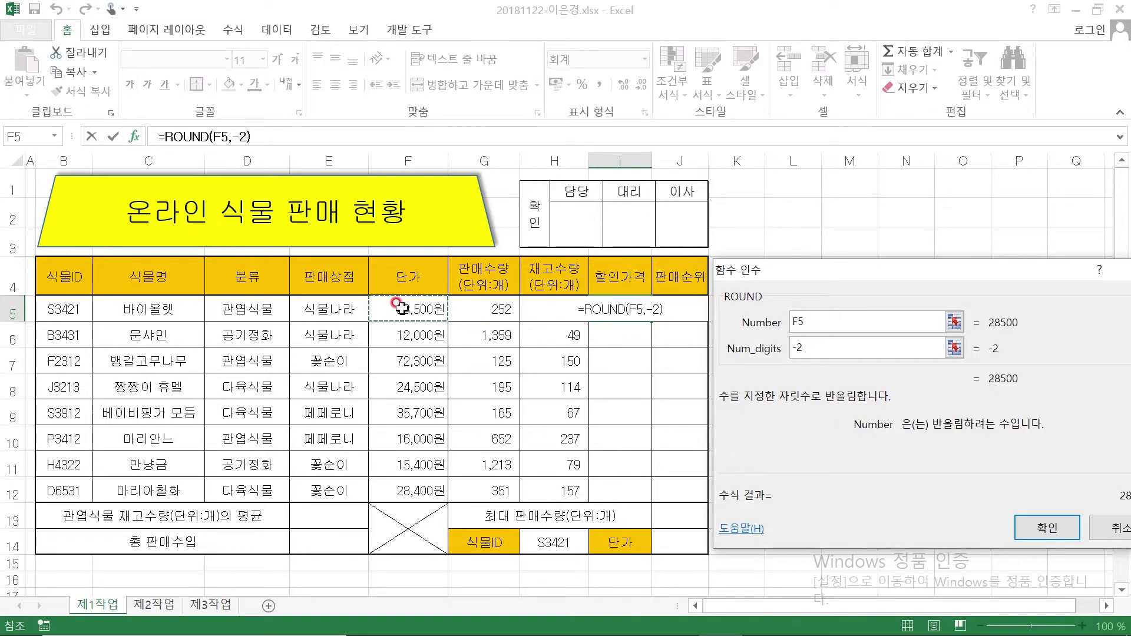
{"action": "type", "text": "-"}
{"action": "left_click", "coordinate": [402, 308]}
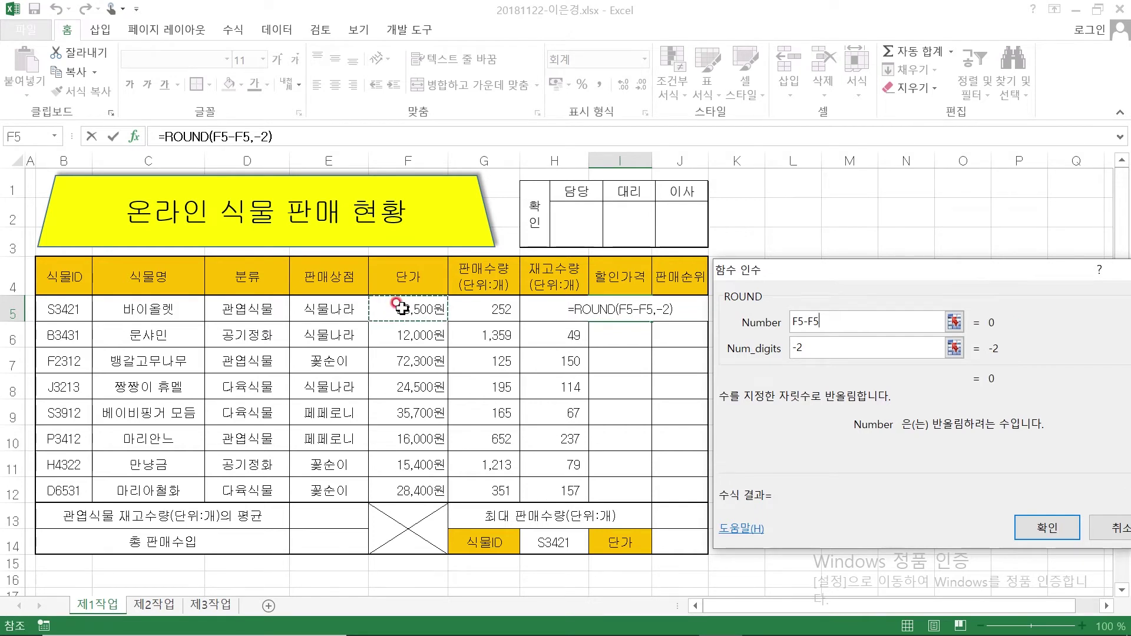
{"action": "type", "text": "*"}
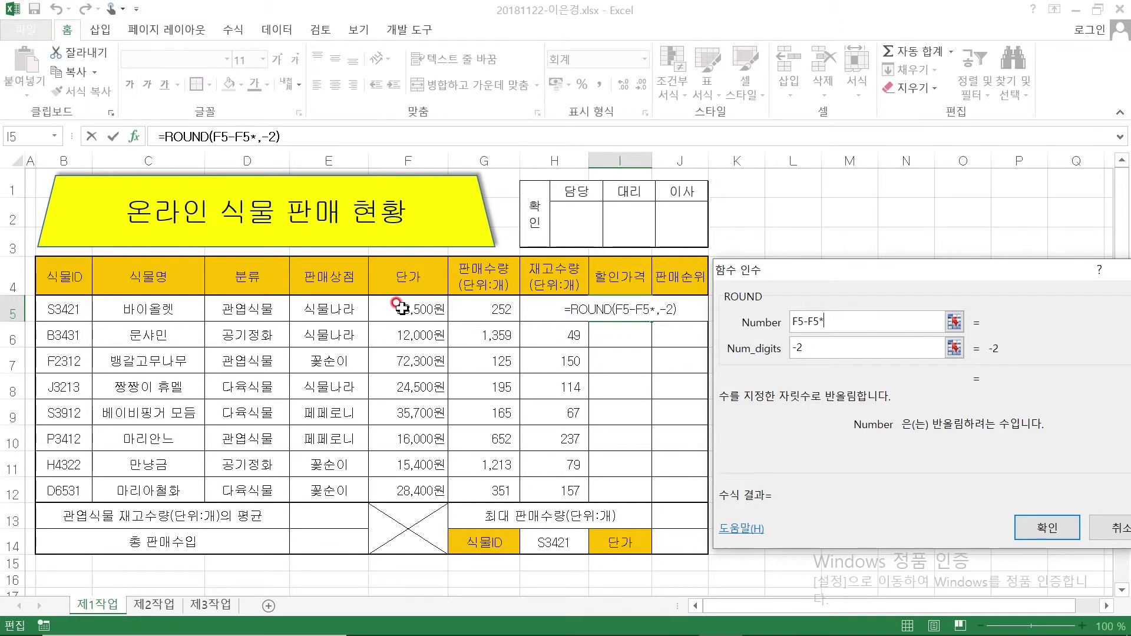
{"action": "type", "text": "IF"}
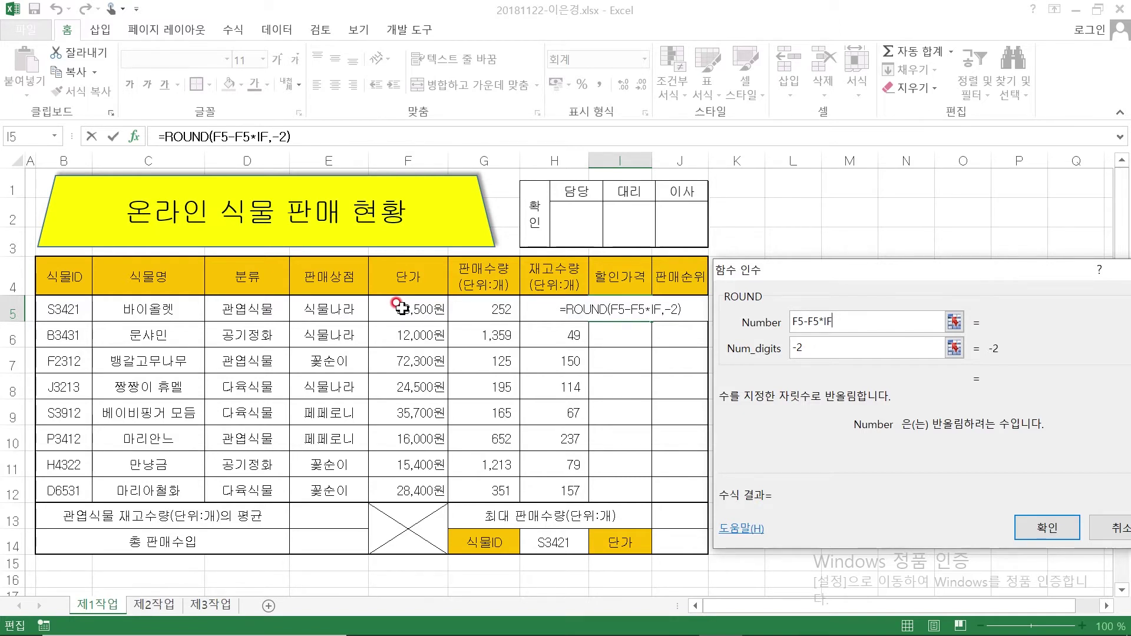
{"action": "type", "text": "()"}
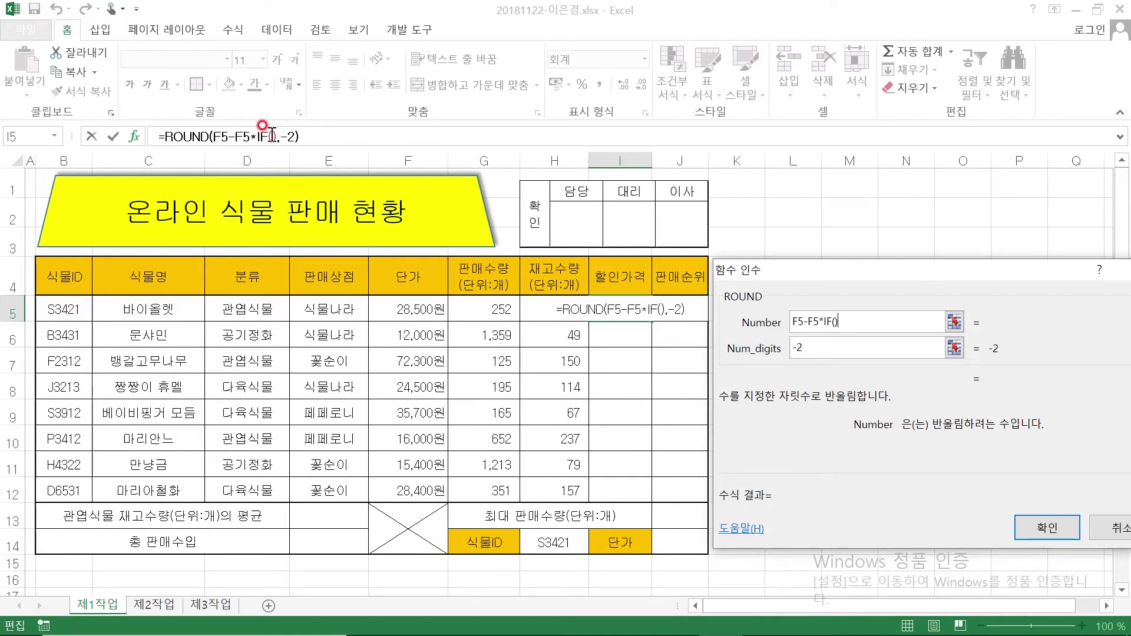
{"action": "left_click", "coordinate": [272, 136]}
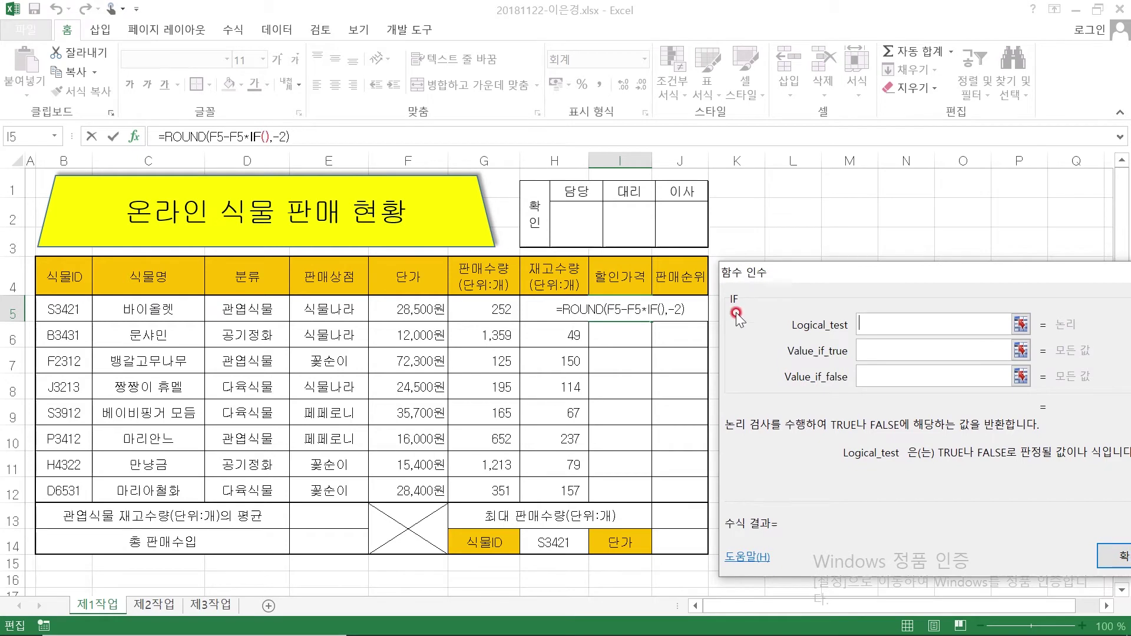
Give the IF the arguments F5>=30000, 10%, 5%, completing =ROUND(F5-F5*IF(F5>=30000,10%,5%),-2)
{"action": "left_click", "coordinate": [895, 320]}
{"action": "left_click", "coordinate": [407, 304]}
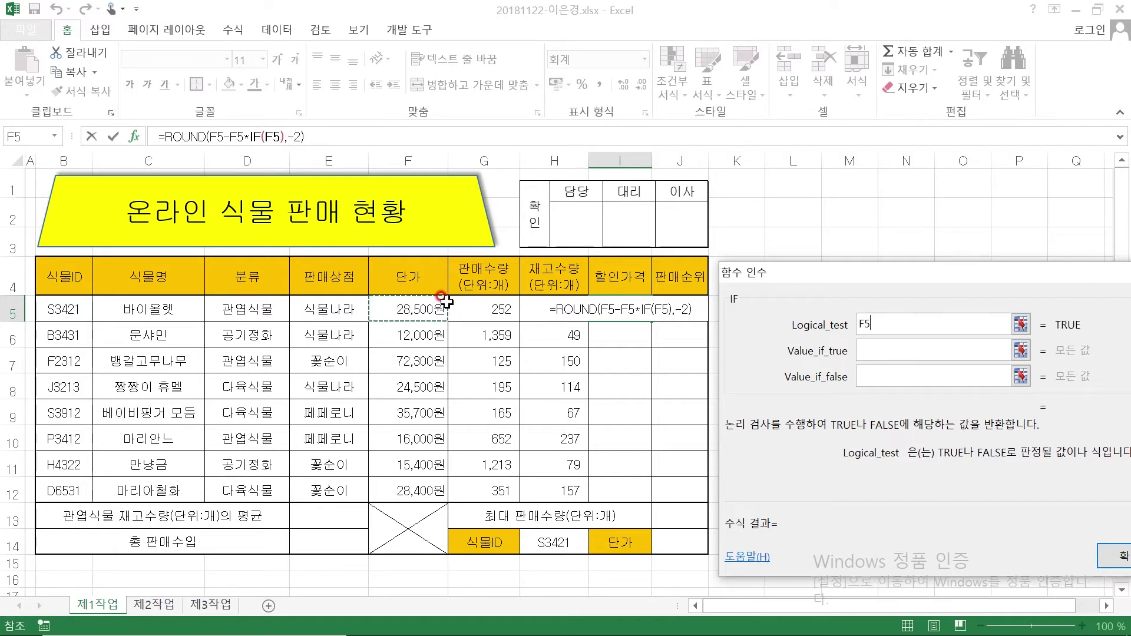
{"action": "type", "text": ">="}
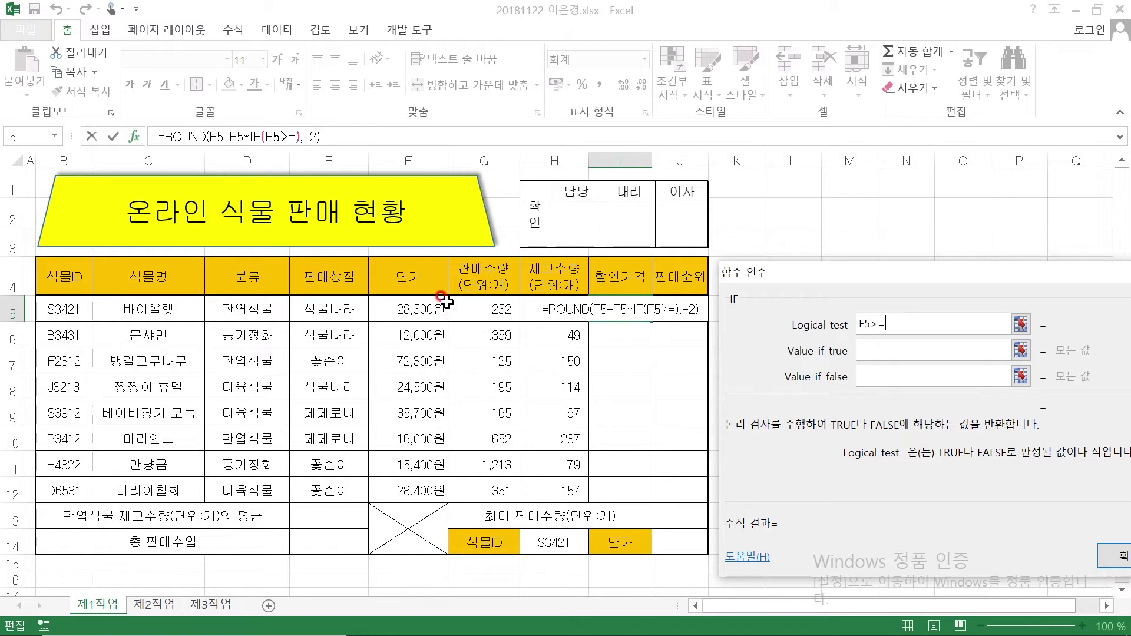
{"action": "type", "text": "30000"}
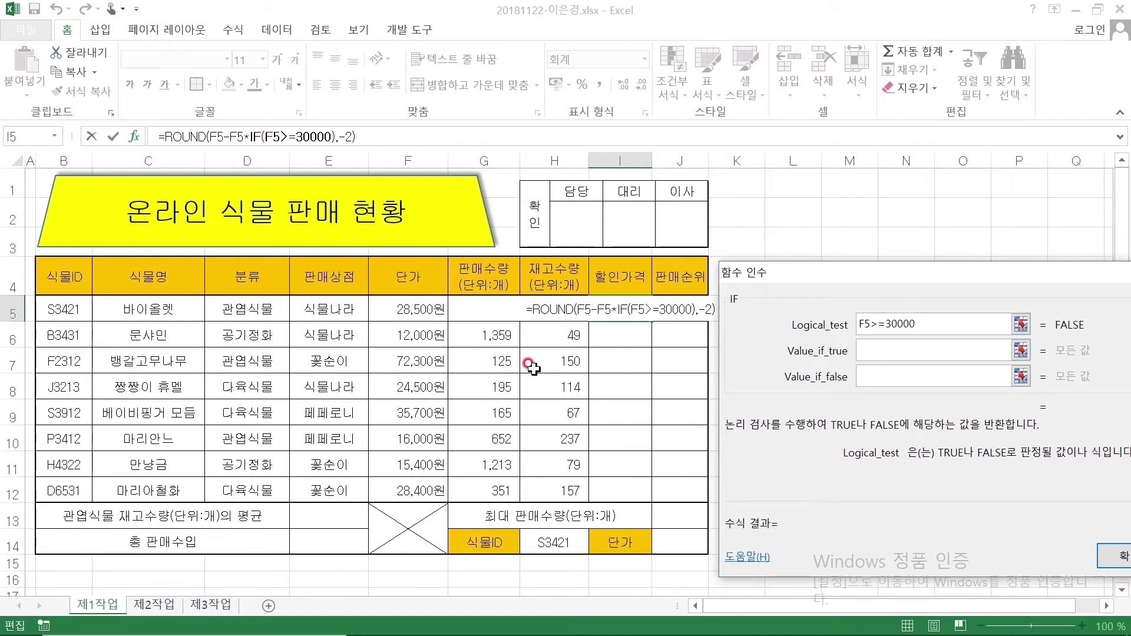
{"action": "left_click", "coordinate": [877, 354]}
{"action": "left_click", "coordinate": [877, 354]}
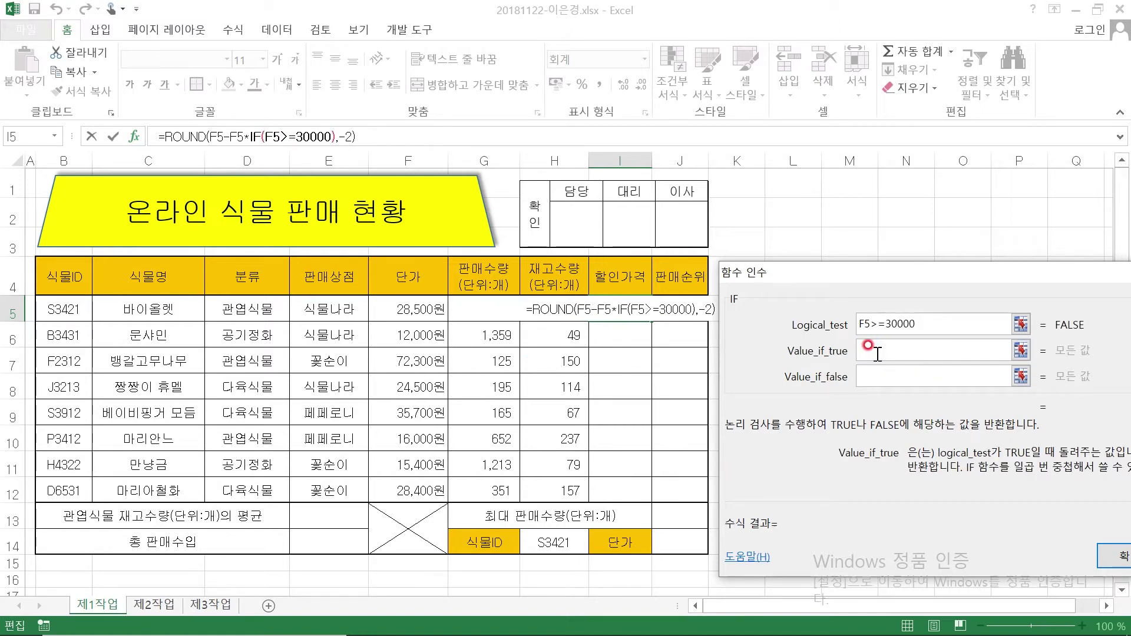
{"action": "type", "text": "10"}
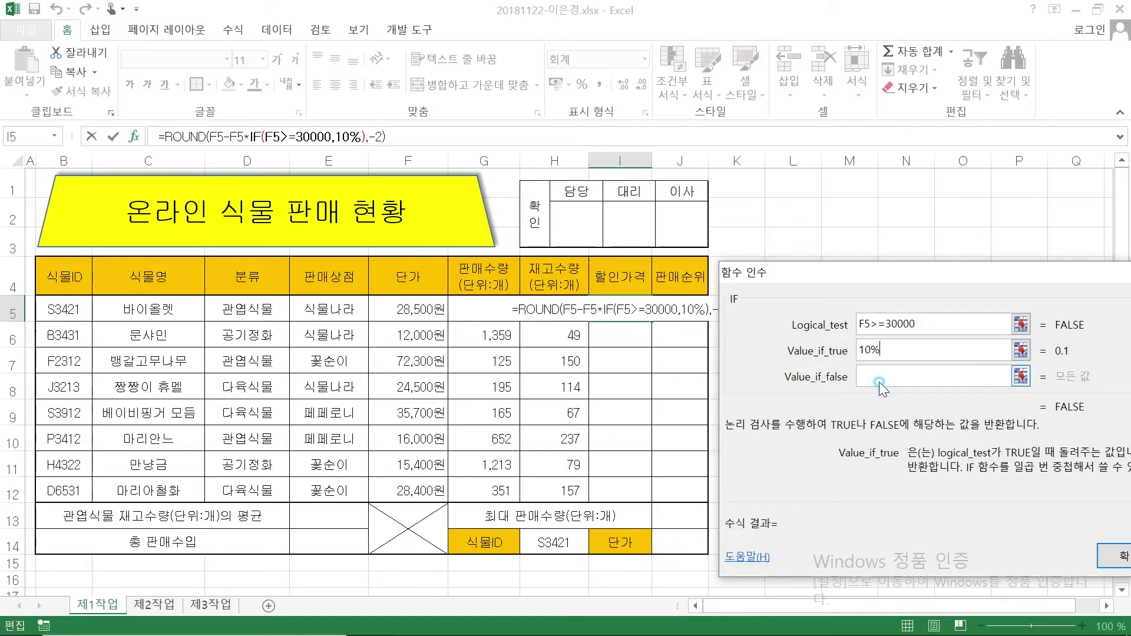
{"action": "left_click", "coordinate": [879, 377]}
{"action": "type", "text": "5"}
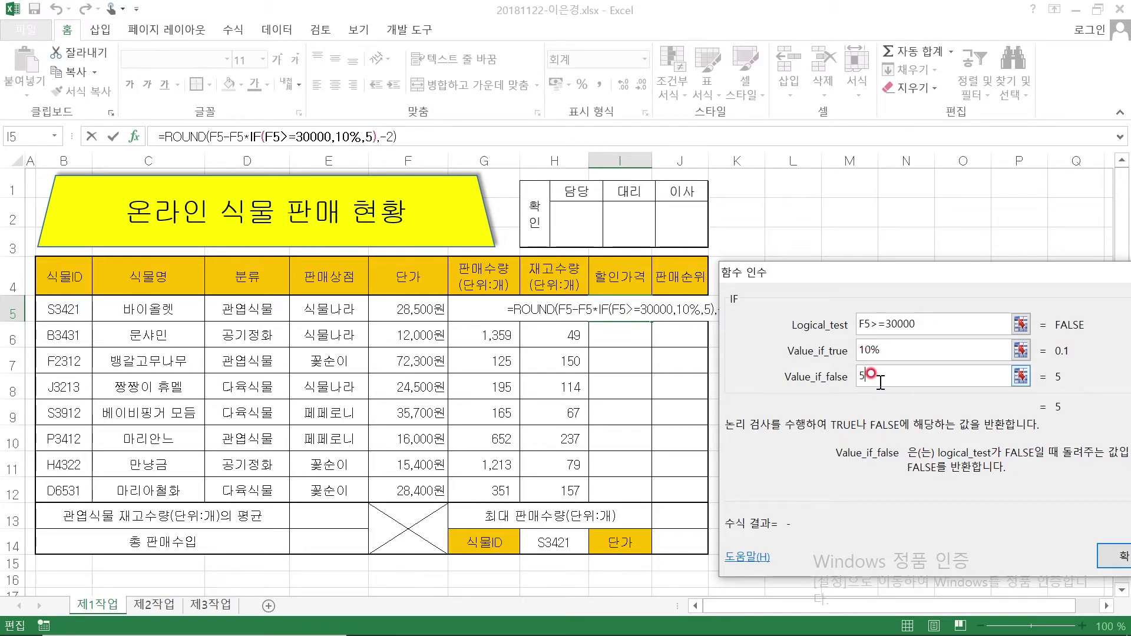
{"action": "type", "text": "%"}
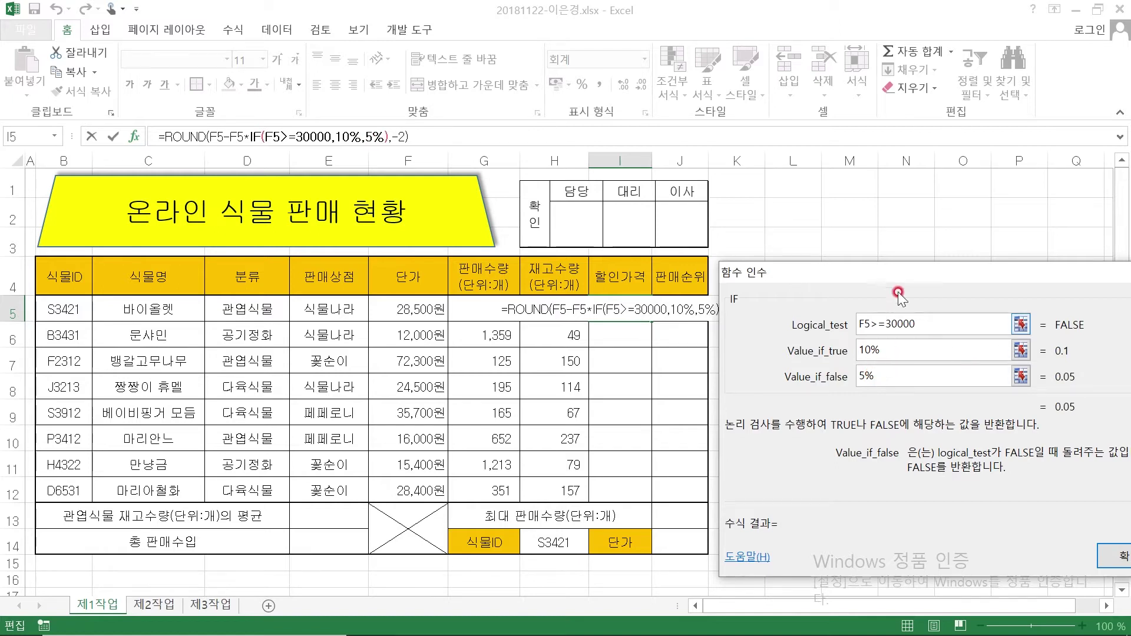
{"action": "left_click", "coordinate": [177, 136]}
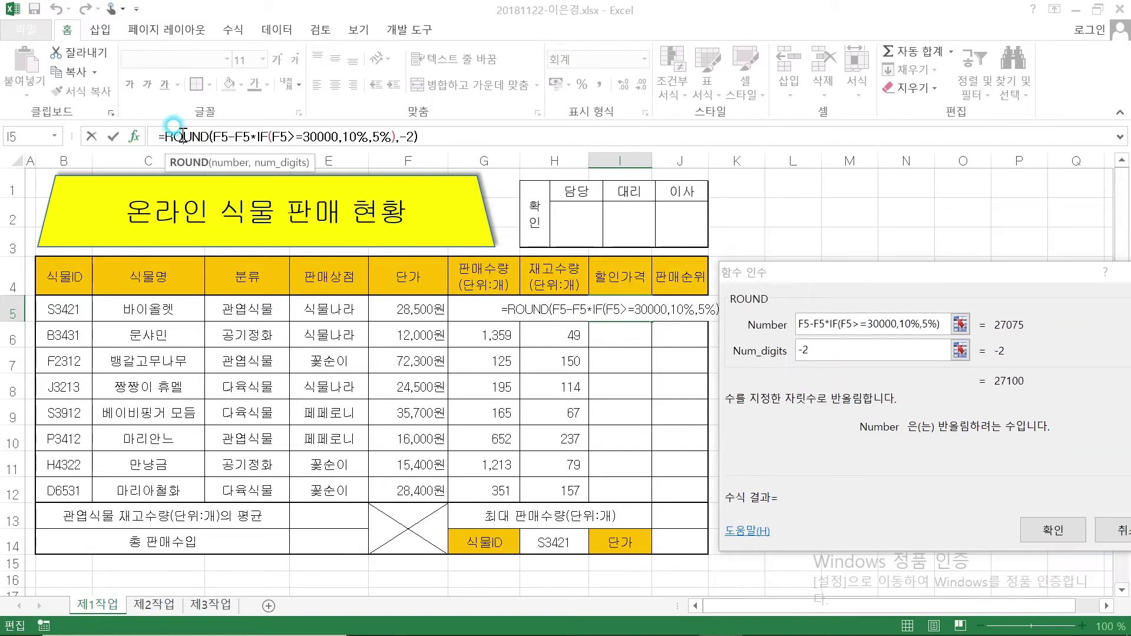
{"action": "left_click", "coordinate": [1055, 524]}
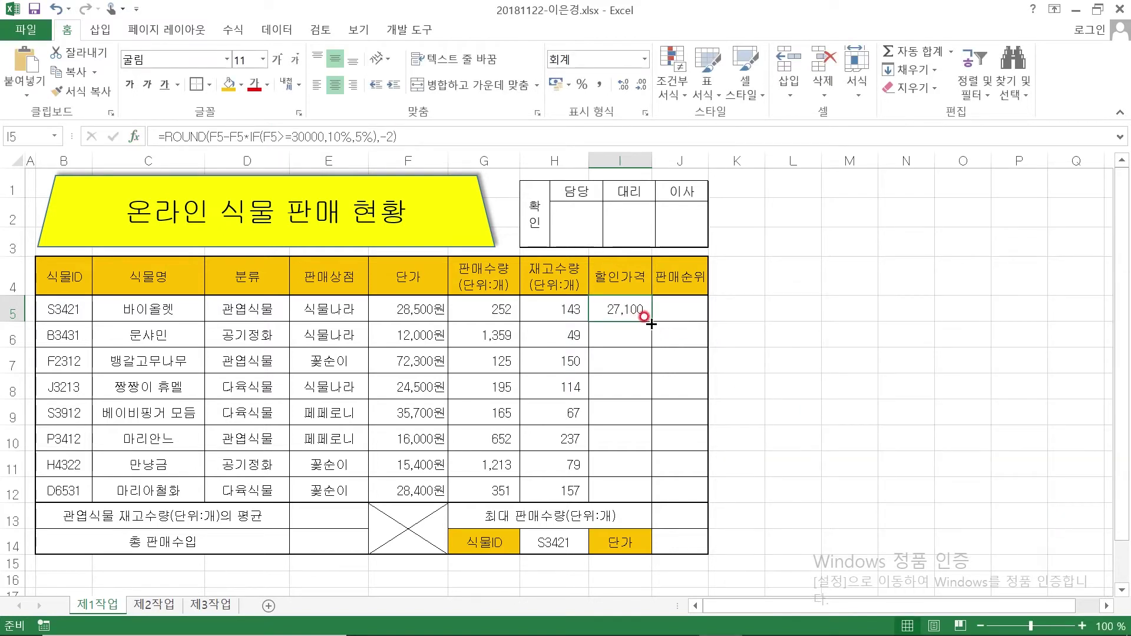
Copy the I5 discount formula down to I12 with 서식 없이 채우기 (fill without formatting)
{"action": "left_click_drag", "start_coordinate": [651, 322], "coordinate": [653, 495]}
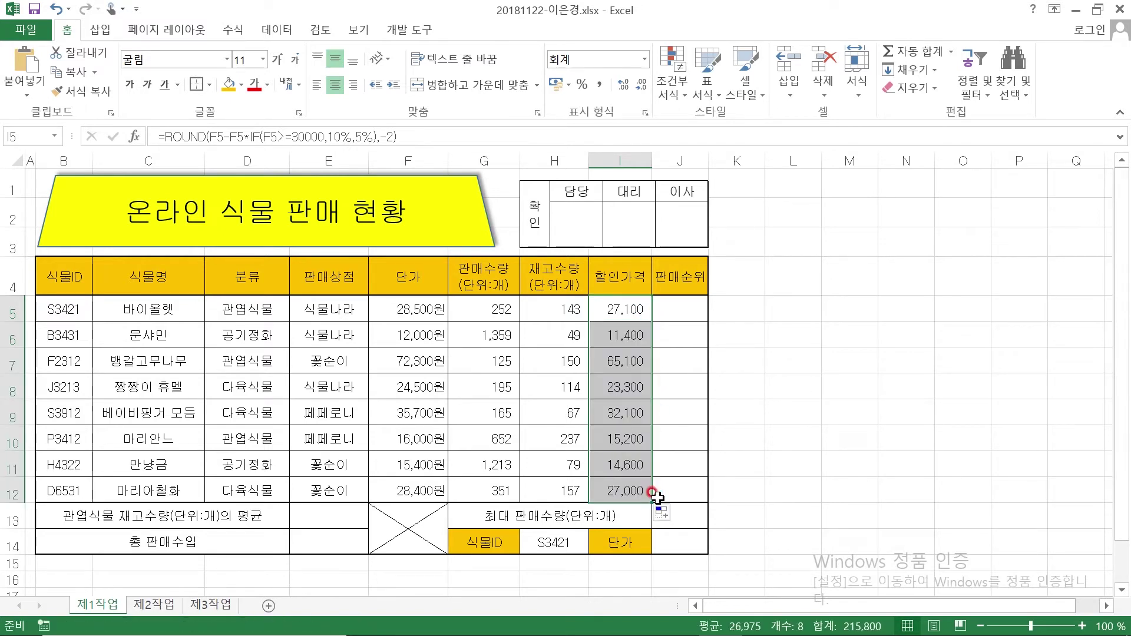
{"action": "left_click", "coordinate": [678, 517]}
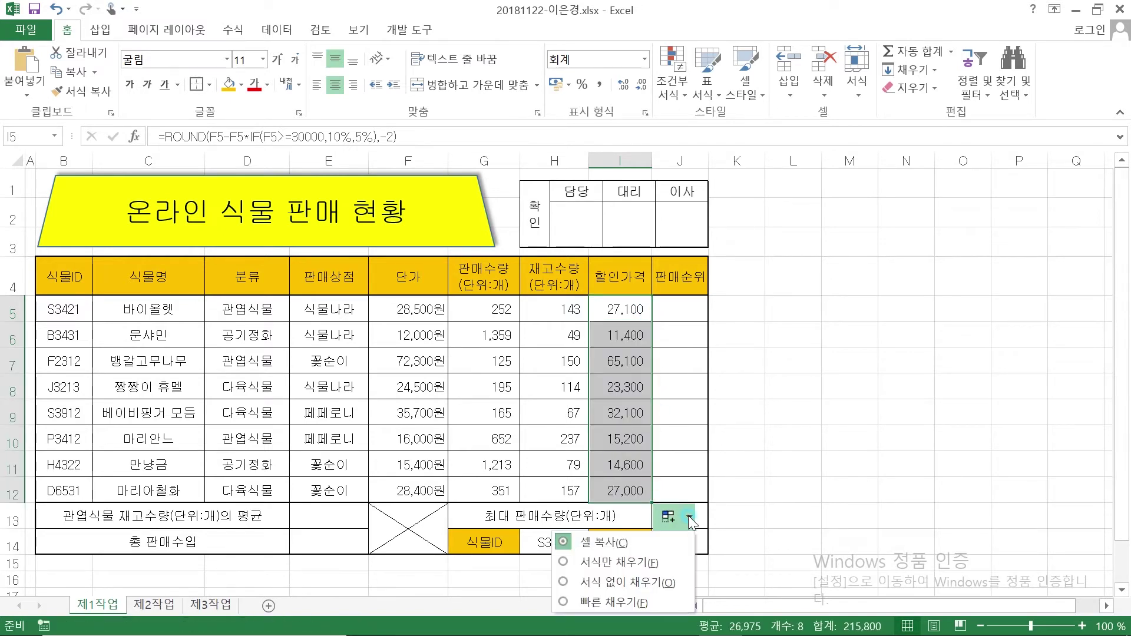
{"action": "left_click", "coordinate": [649, 582]}
{"action": "left_click", "coordinate": [790, 437]}
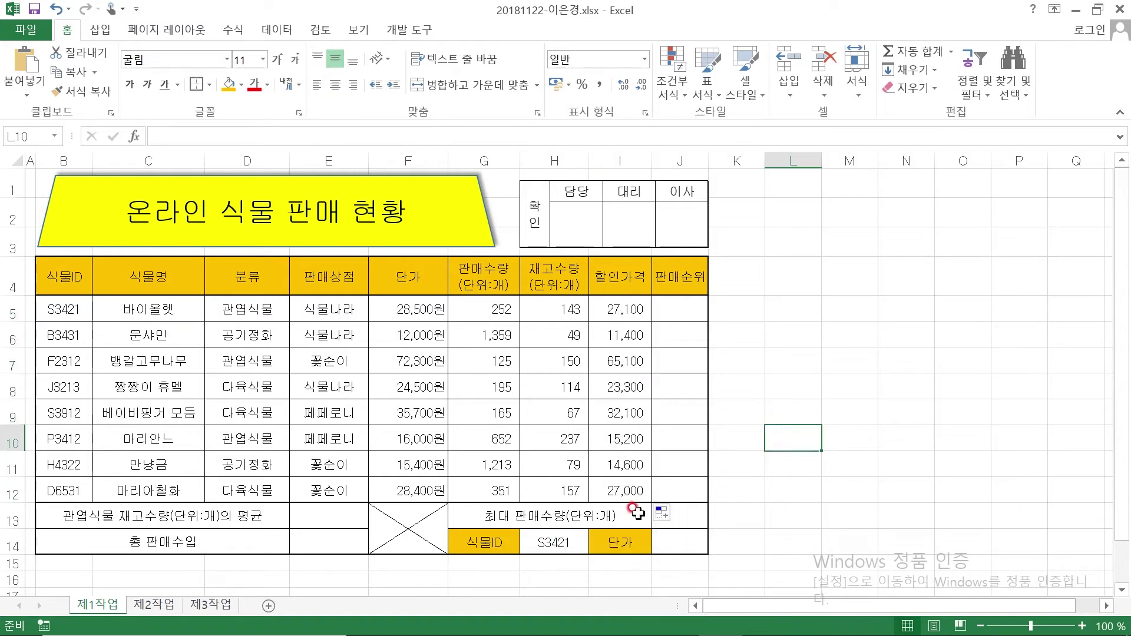
{"action": "left_click", "coordinate": [678, 312]}
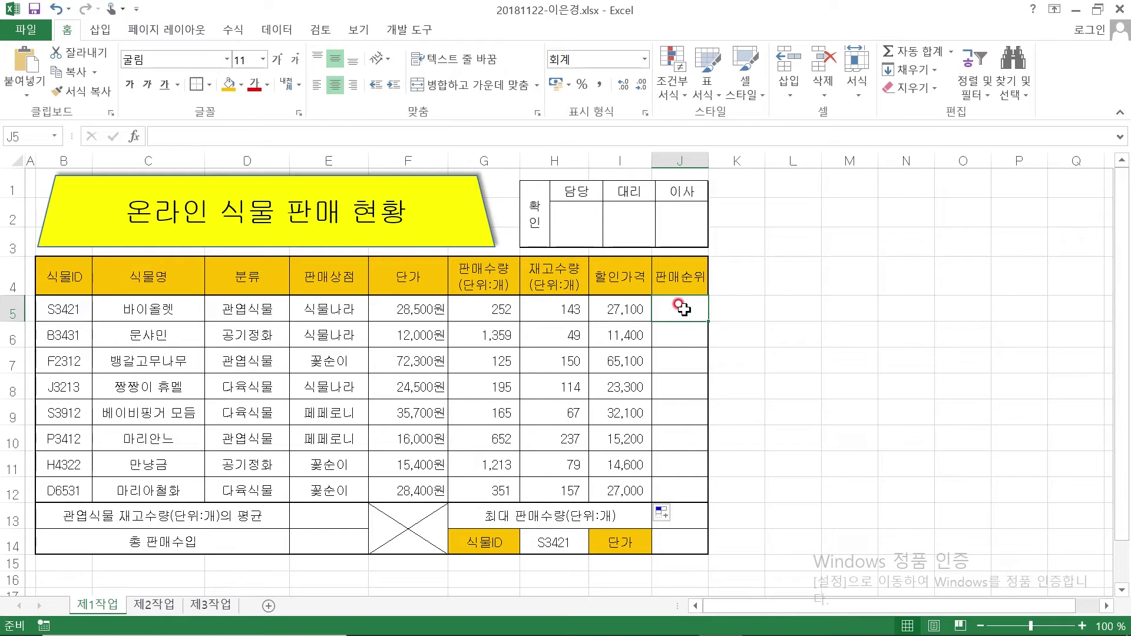
Begin =RANK.EQ( in J5 with its argument dialog open, then bring up the exam PDF in Edge
{"action": "type", "text": "=RANK"}
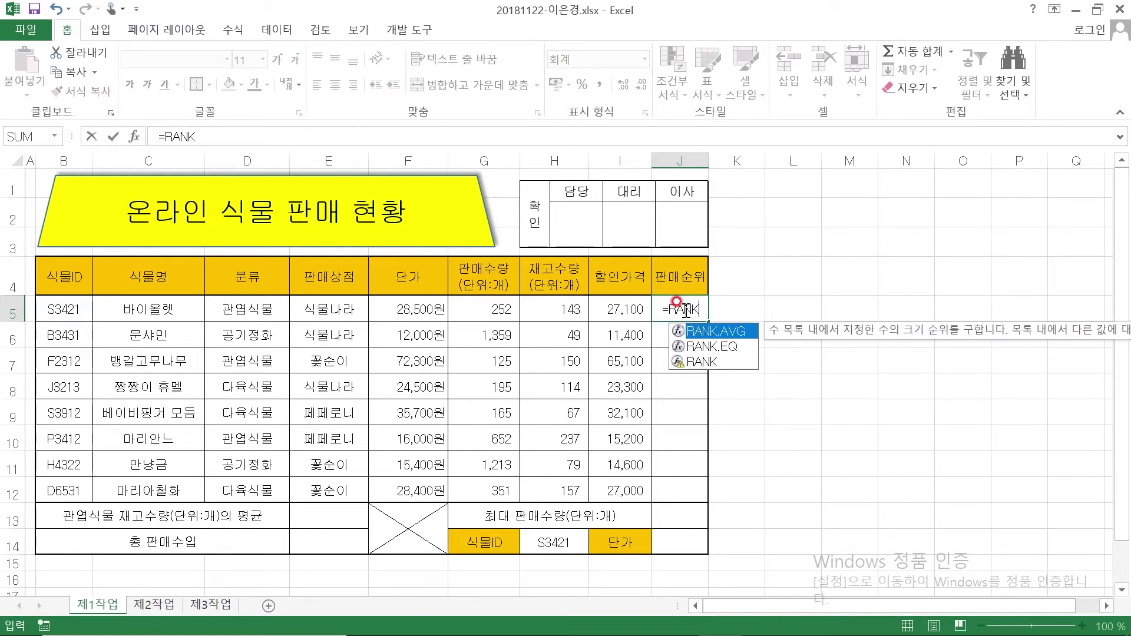
{"action": "type", "text": ".EQ("}
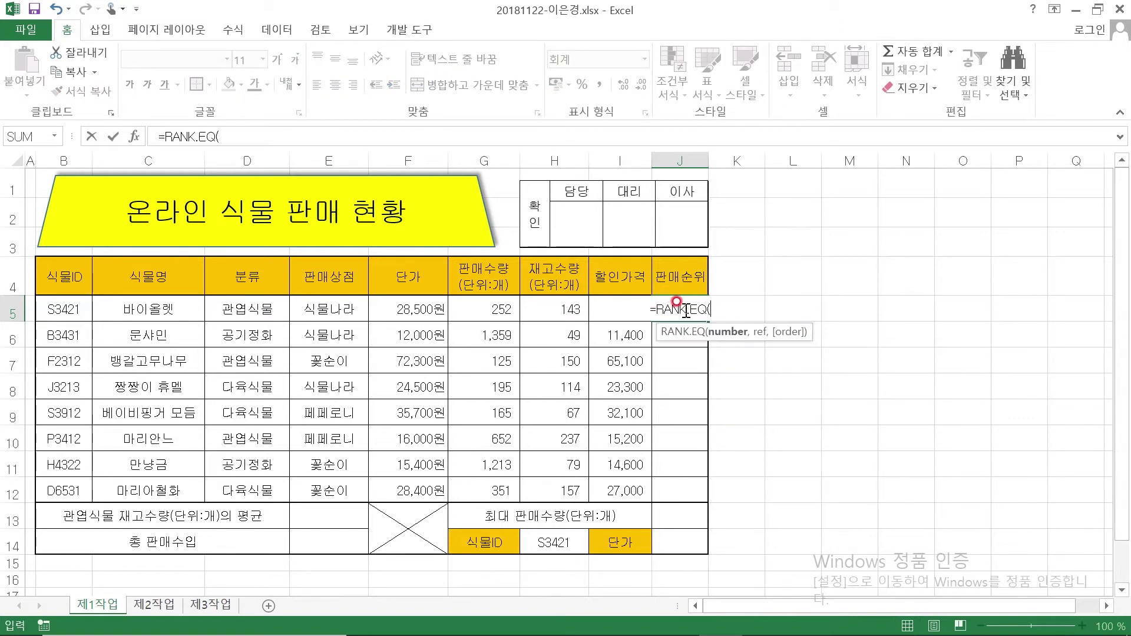
{"action": "left_click", "coordinate": [135, 137]}
{"action": "left_click_drag", "start_coordinate": [769, 270], "coordinate": [855, 267]}
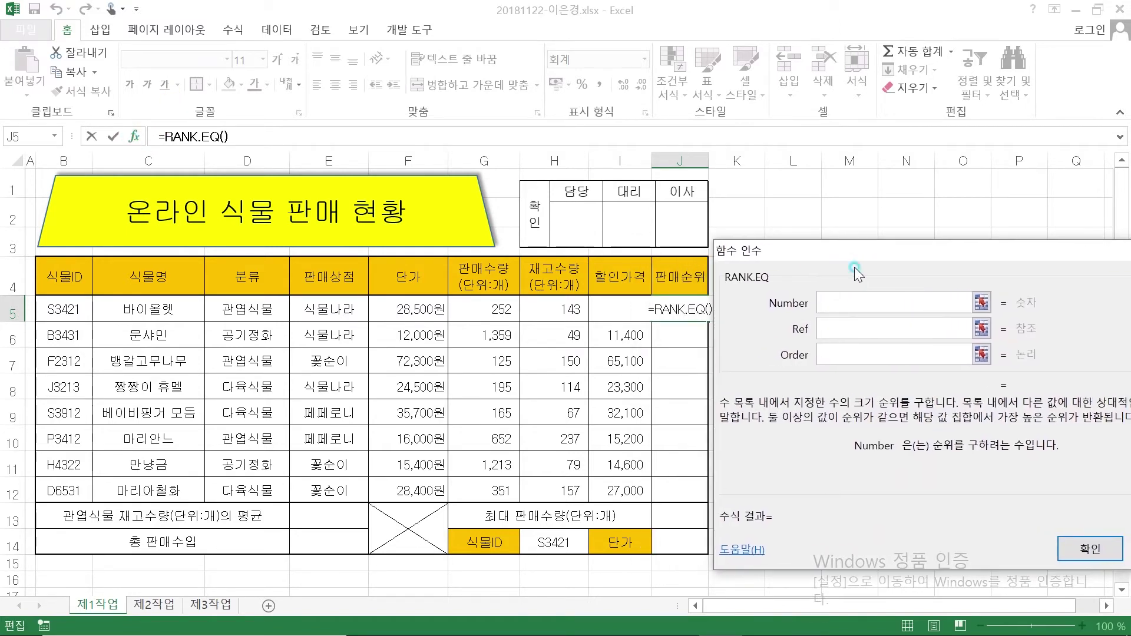
{"action": "left_click", "coordinate": [666, 627]}
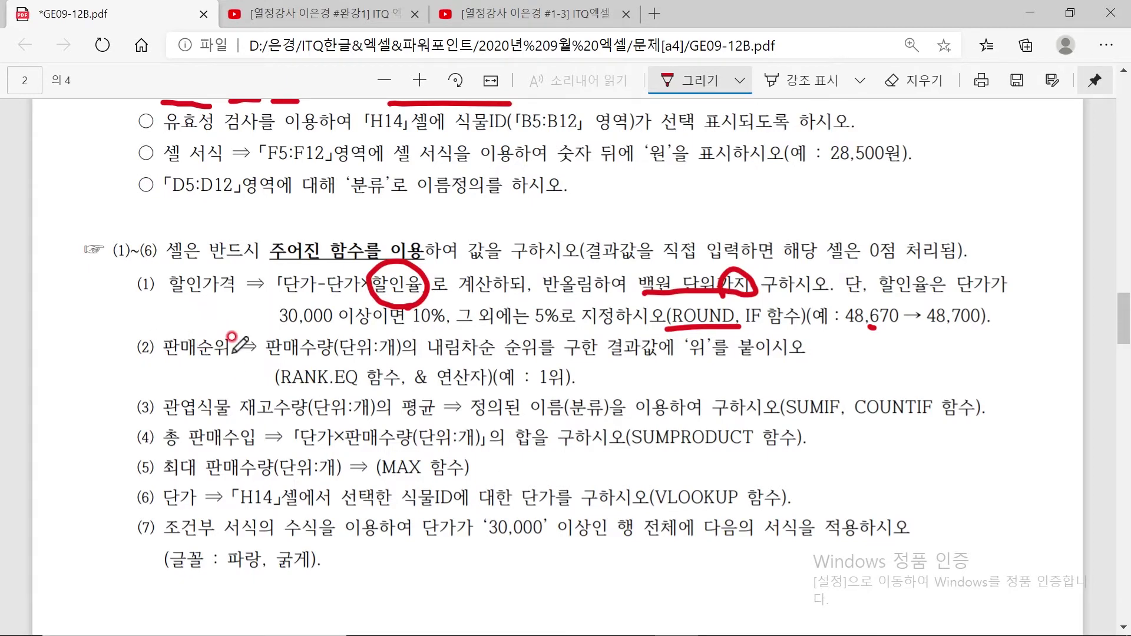
Ink red marks on 판매수량, 내림차순 순위 and the 1위 example in task (2), then return to Excel
{"action": "mouse_move", "coordinate": [331, 342]}
{"action": "left_mouse_down"}
{"action": "mouse_move", "coordinate": [343, 355]}
{"action": "mouse_move", "coordinate": [266, 353]}
{"action": "mouse_move", "coordinate": [345, 328]}
{"action": "mouse_move", "coordinate": [350, 340]}
{"action": "left_mouse_up"}
{"action": "mouse_move", "coordinate": [429, 348]}
{"action": "left_mouse_down"}
{"action": "mouse_move", "coordinate": [527, 355]}
{"action": "mouse_move", "coordinate": [545, 344]}
{"action": "left_mouse_up"}
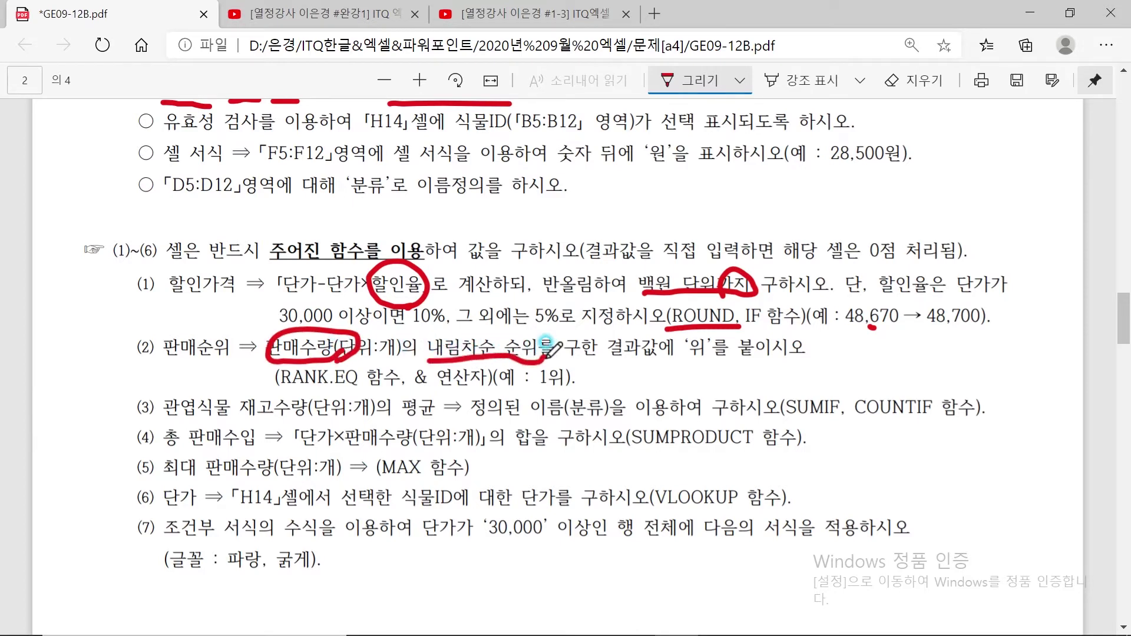
{"action": "left_click", "coordinate": [547, 342]}
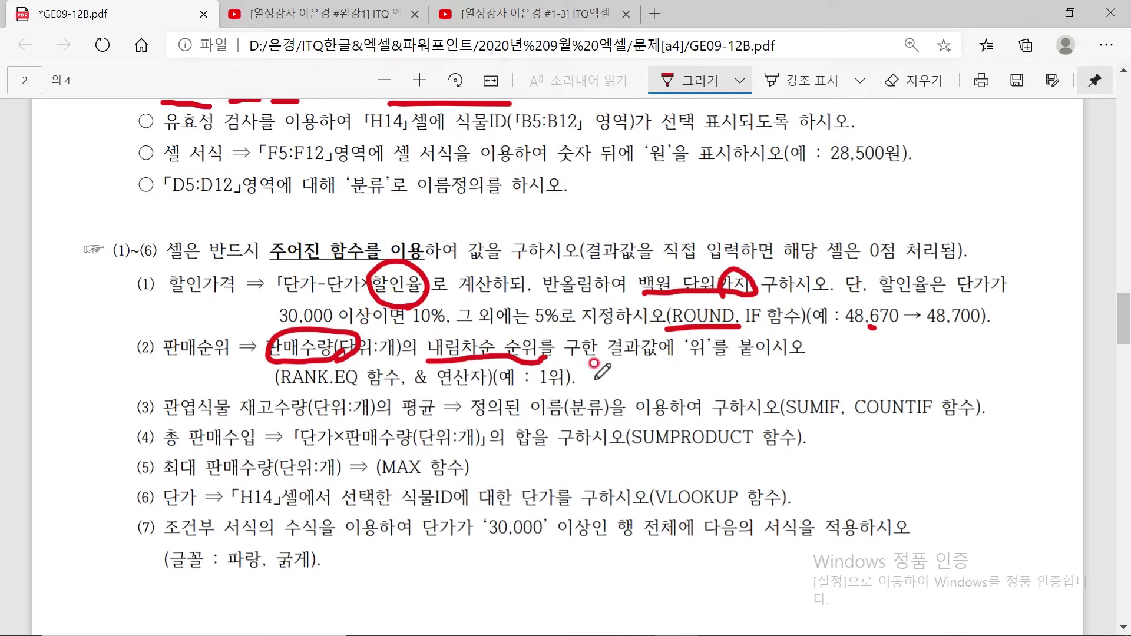
{"action": "left_click_drag", "start_coordinate": [576, 384], "coordinate": [416, 390]}
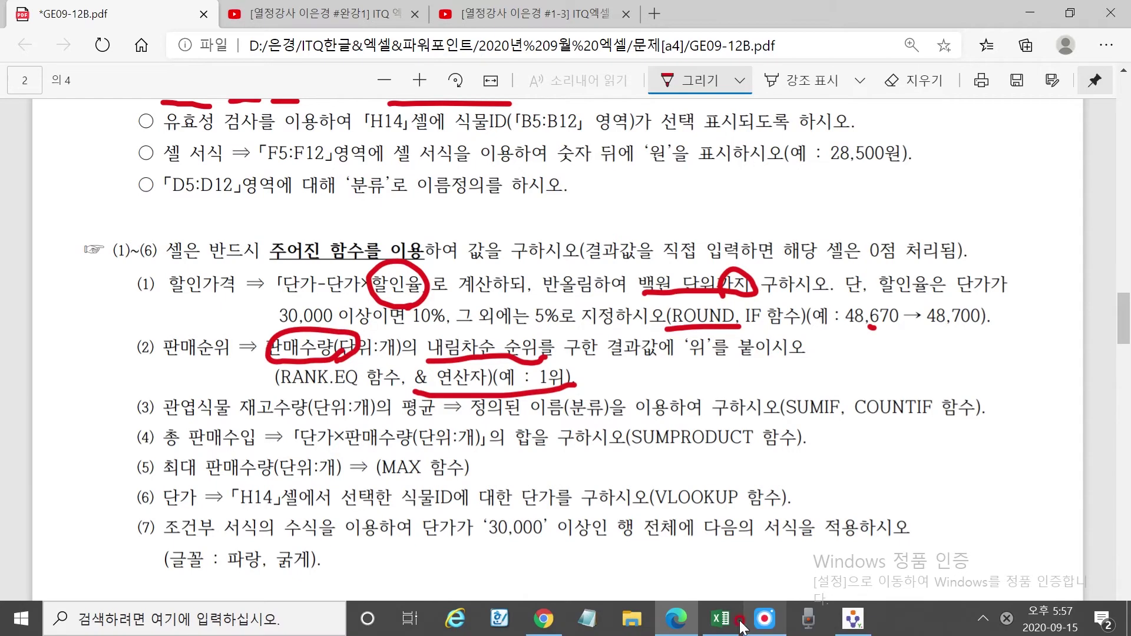
{"action": "left_click", "coordinate": [721, 619]}
{"action": "left_click_drag", "start_coordinate": [818, 270], "coordinate": [859, 263]}
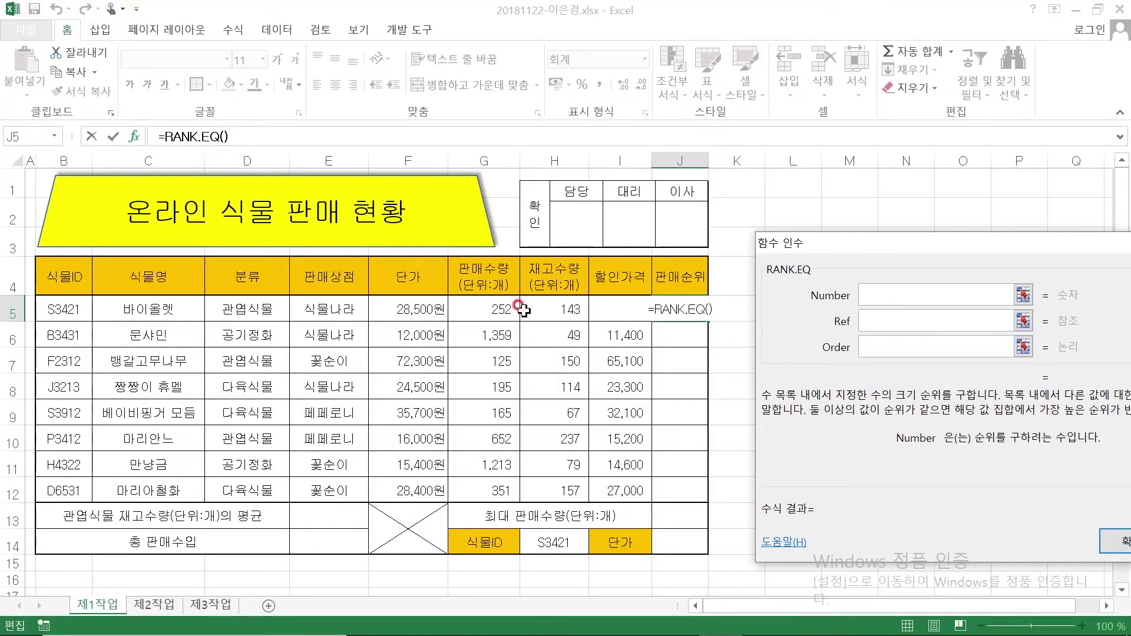
Set RANK.EQ's Number to G5 and its Ref to the absolute range $G$5:$G$12
{"action": "left_click", "coordinate": [487, 306]}
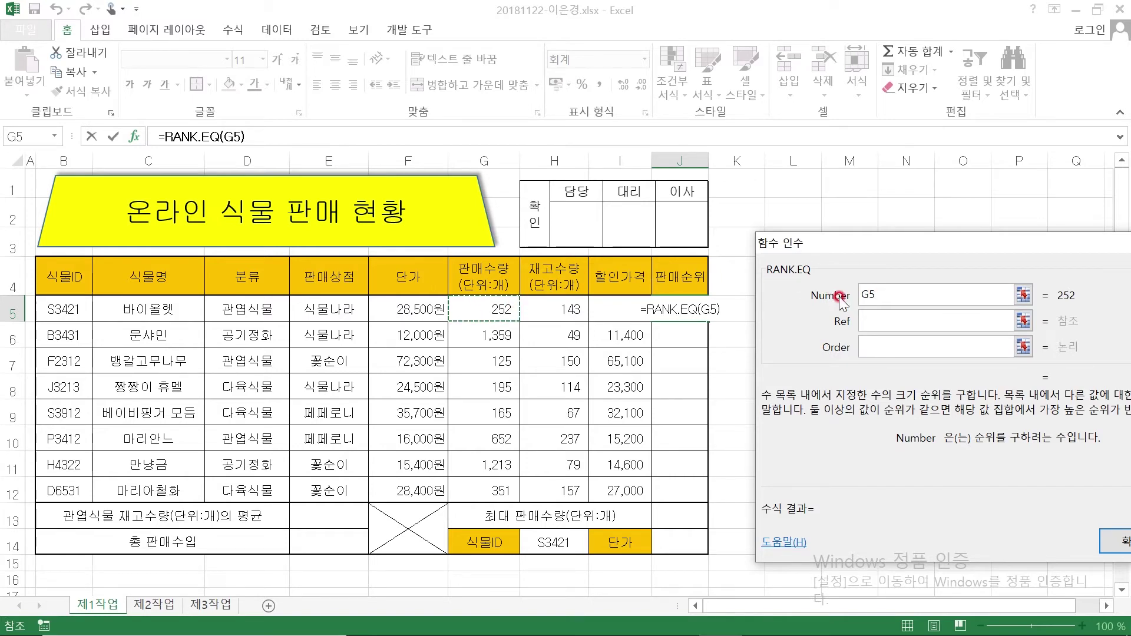
{"action": "key", "text": "Tab"}
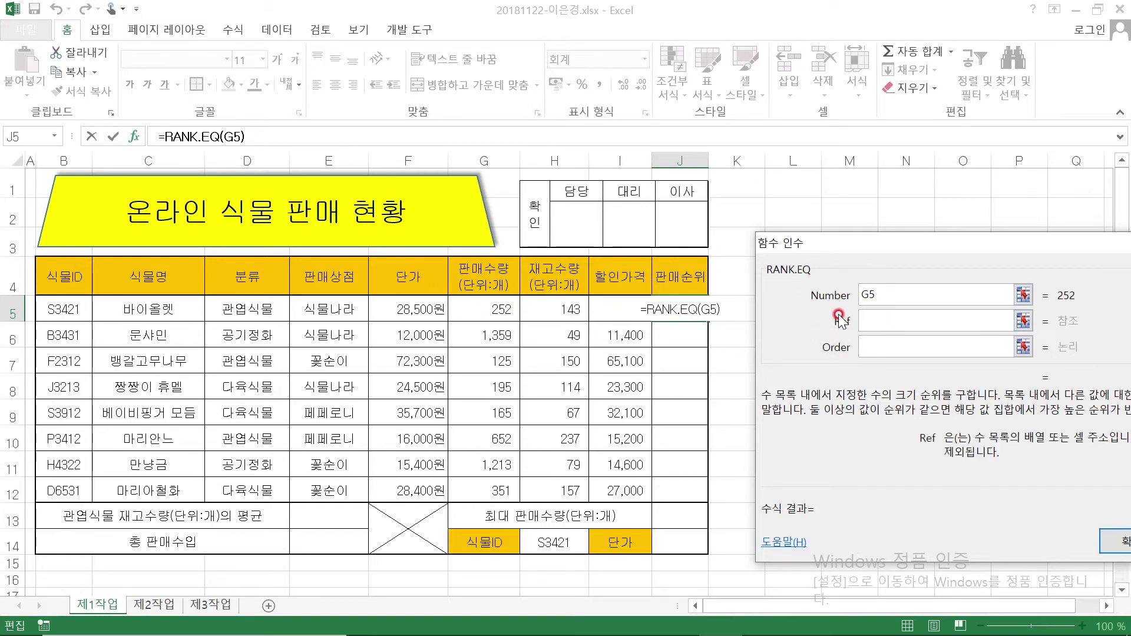
{"action": "left_click", "coordinate": [478, 309]}
{"action": "left_click_drag", "start_coordinate": [478, 308], "coordinate": [495, 494]}
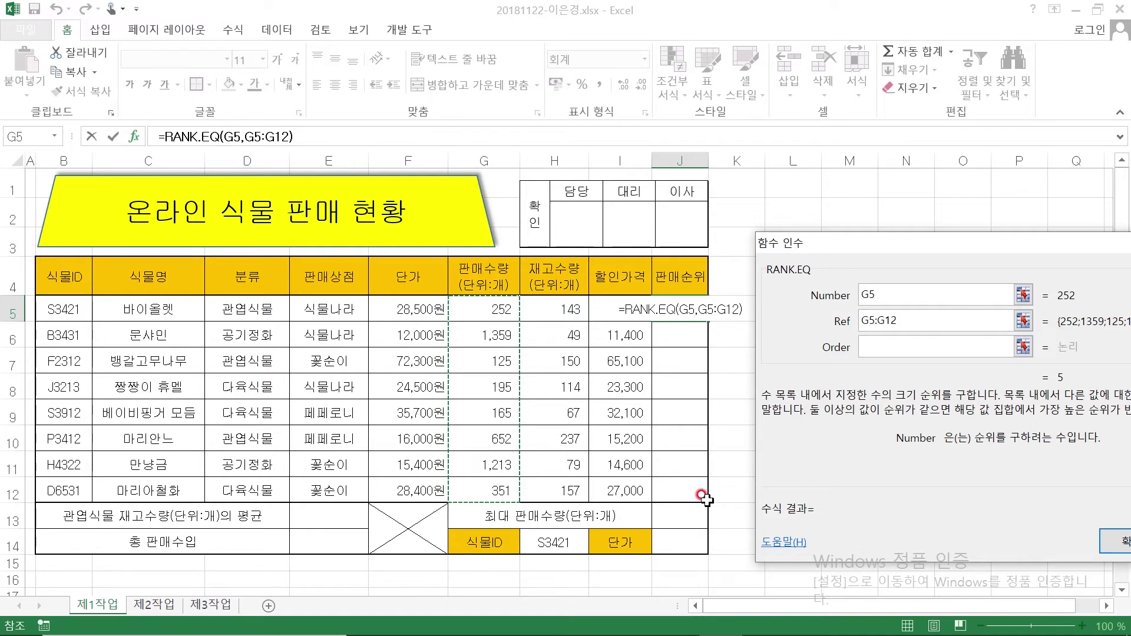
{"action": "left_click", "coordinate": [865, 320]}
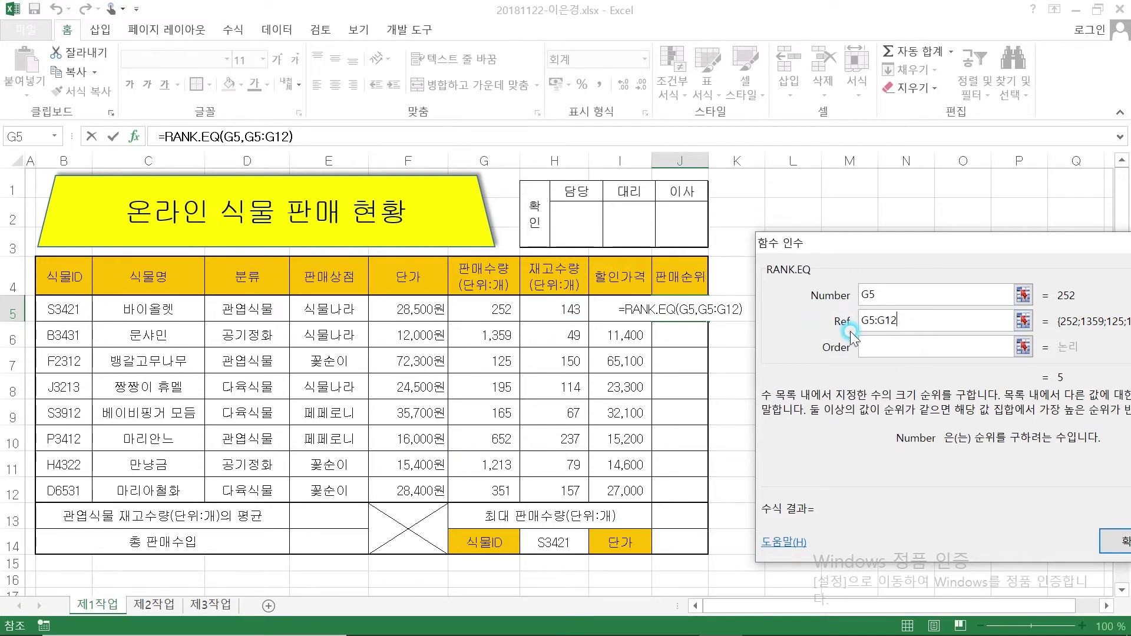
{"action": "left_click_drag", "start_coordinate": [913, 320], "coordinate": [828, 323]}
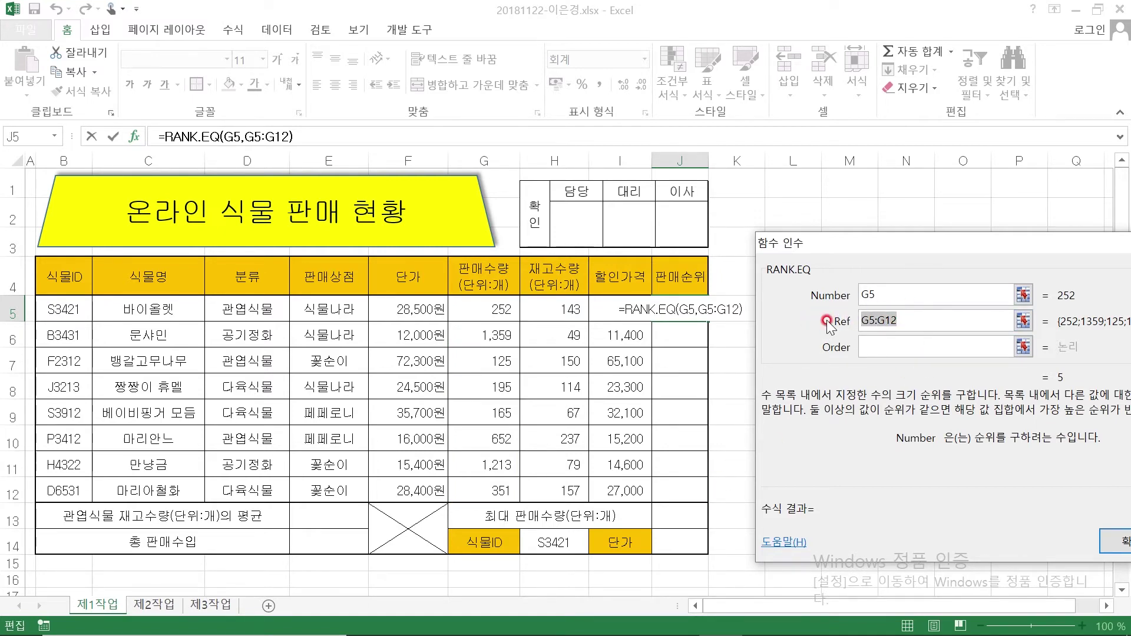
{"action": "key", "text": "F4"}
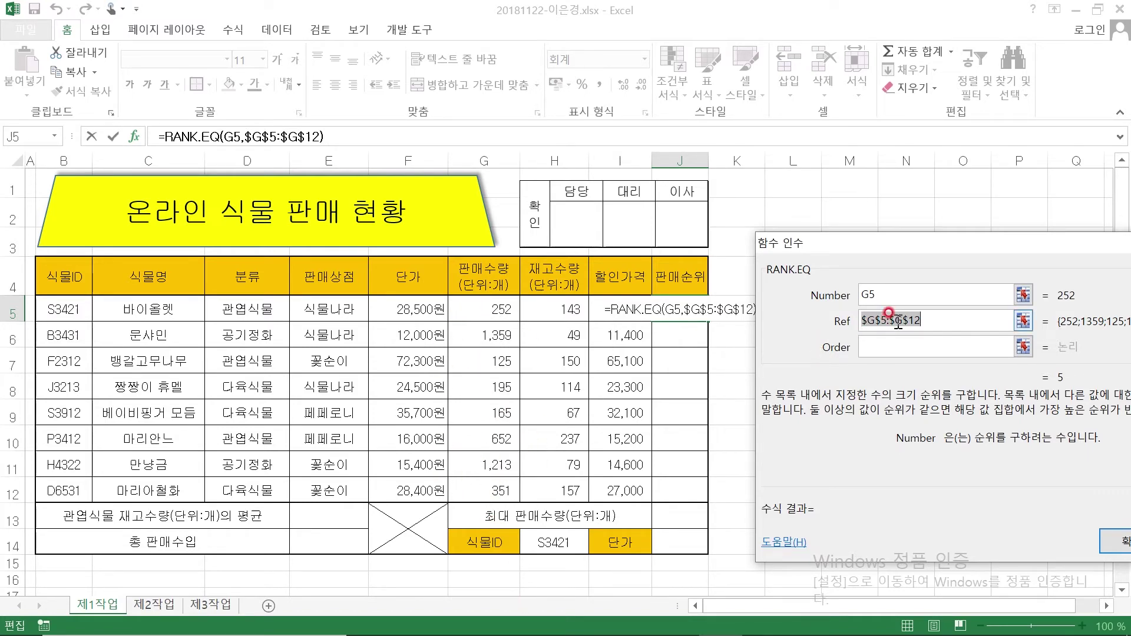
{"action": "left_click", "coordinate": [964, 321]}
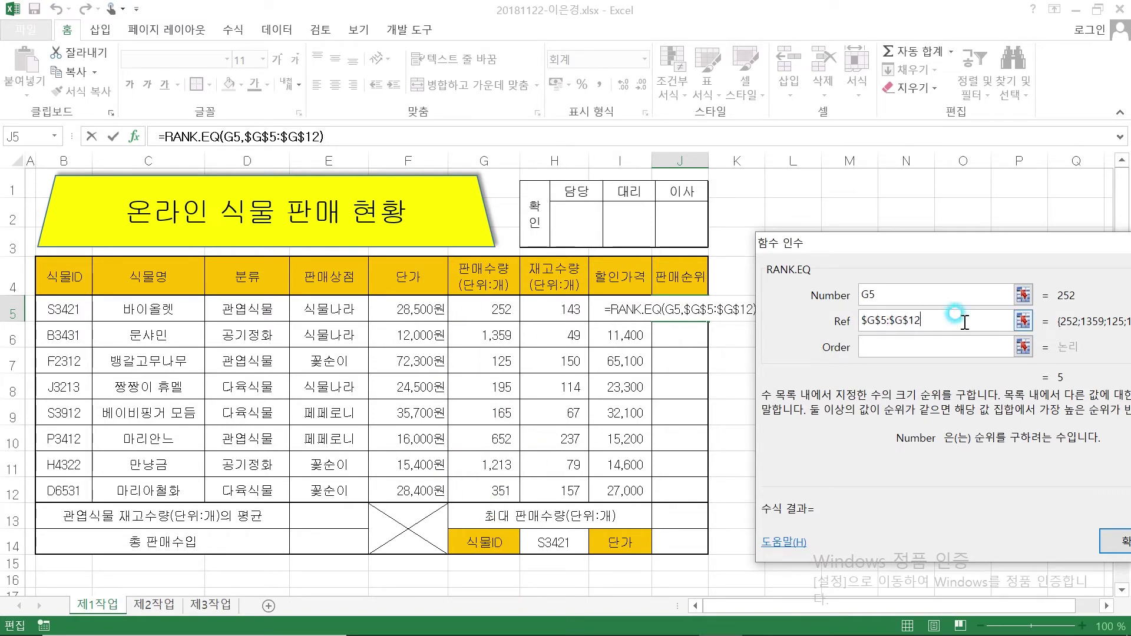
Enter 0 as the descending order and confirm, giving rank 5 in J5
{"action": "left_click", "coordinate": [888, 344]}
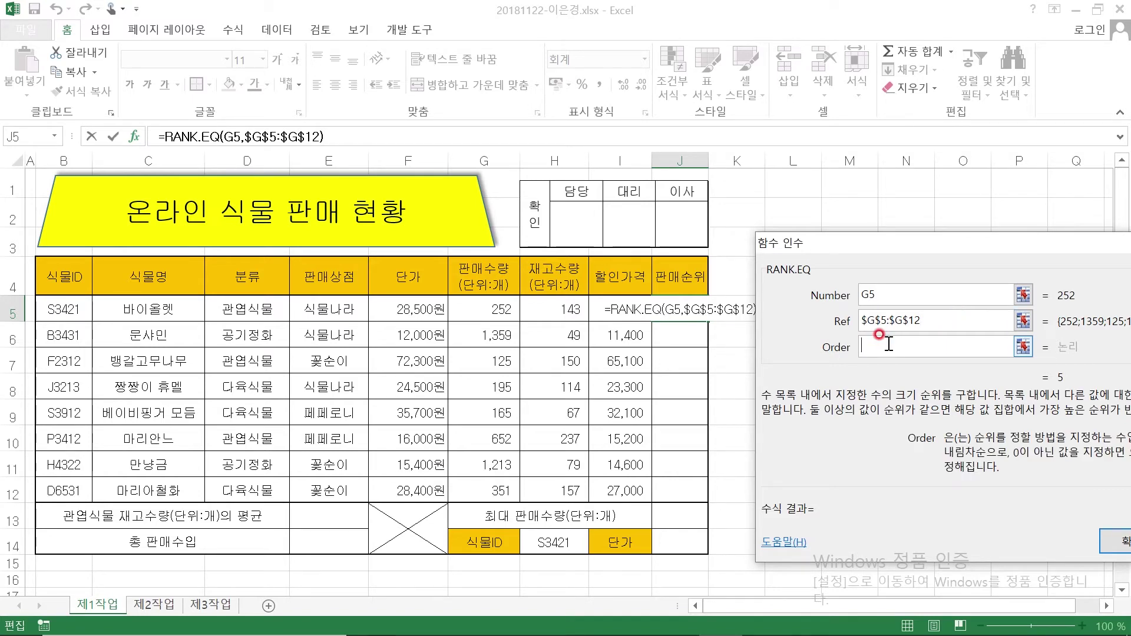
{"action": "type", "text": "0"}
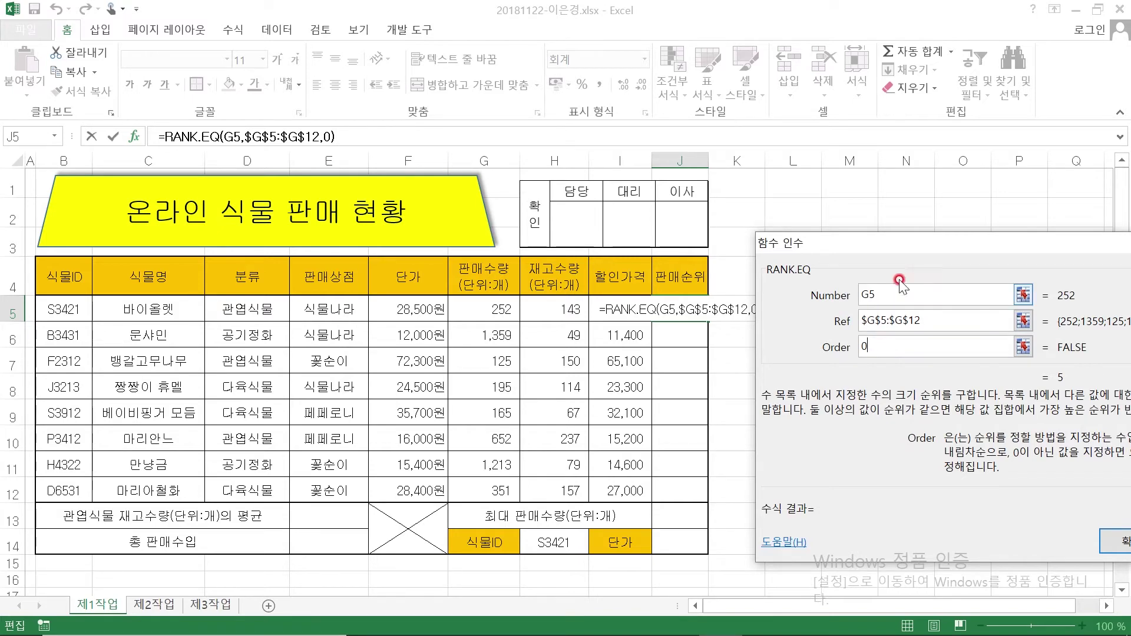
{"action": "left_click_drag", "start_coordinate": [900, 242], "coordinate": [854, 238]}
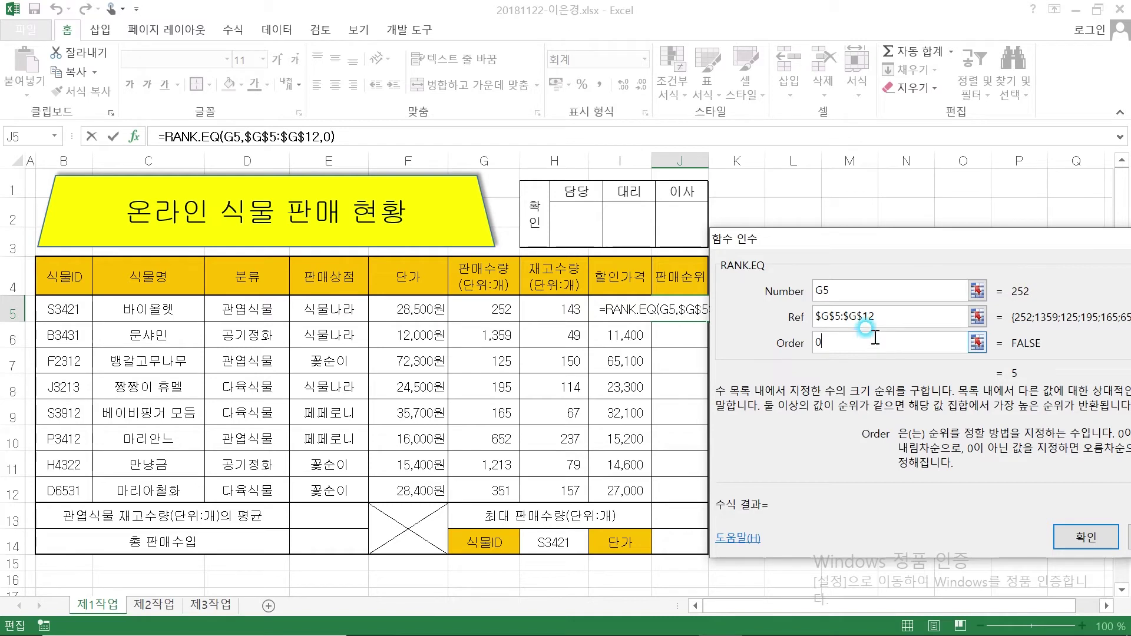
{"action": "left_click", "coordinate": [910, 316]}
{"action": "left_click", "coordinate": [1087, 545]}
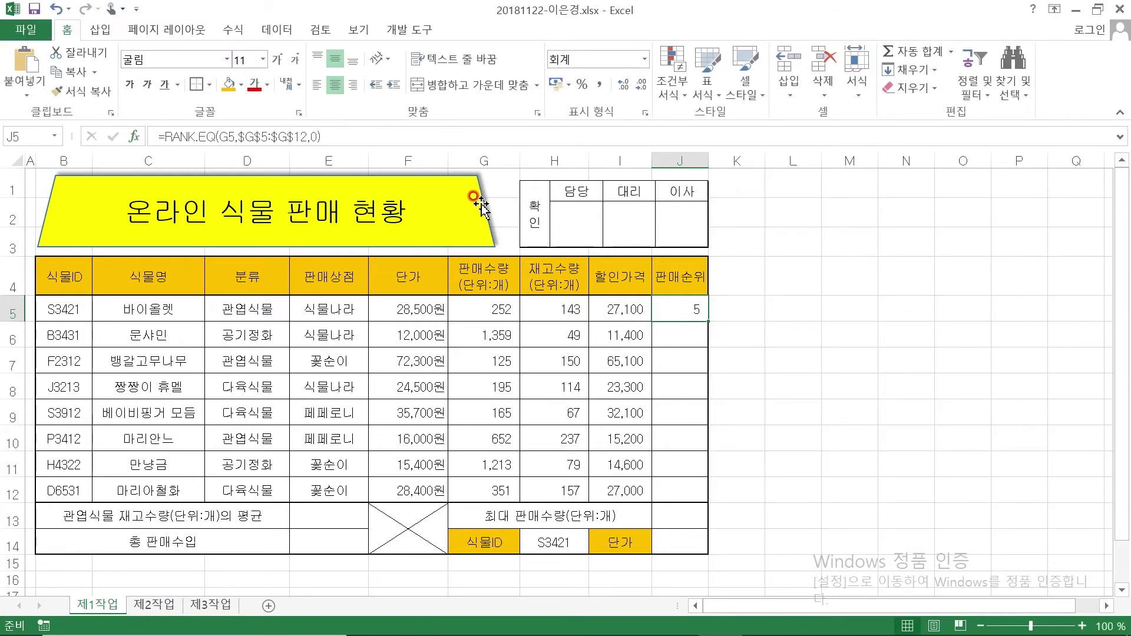
{"action": "left_click", "coordinate": [373, 134]}
Append &"위" to J5's rank formula and fill it down to J12 without formatting
{"action": "type", "text": "&"}
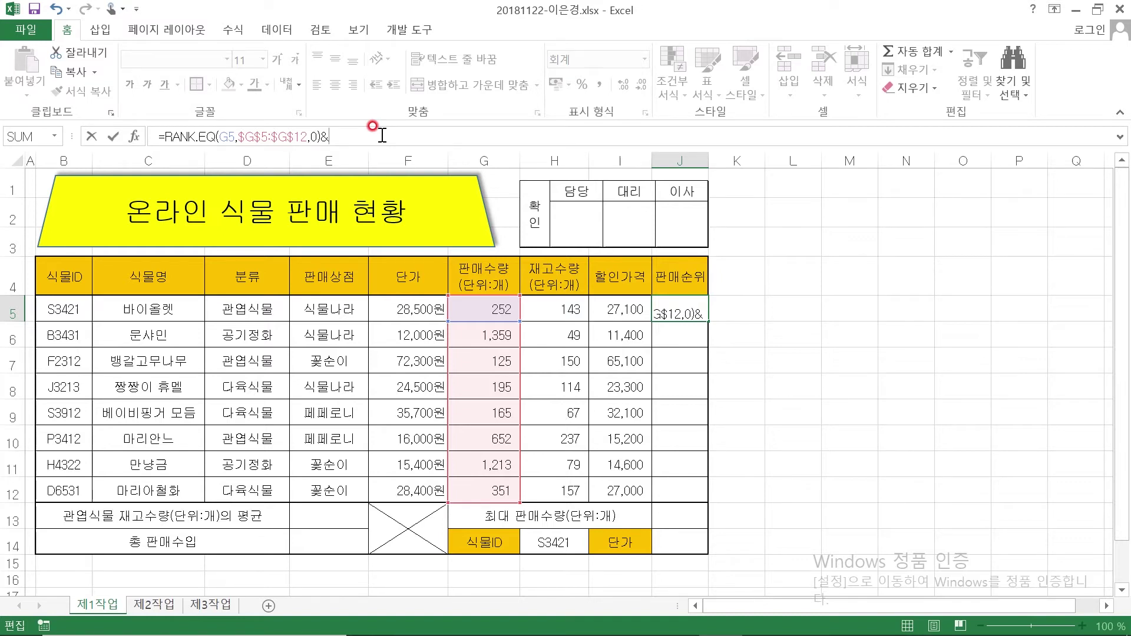
{"action": "type", "text": "\"위"}
{"action": "key", "text": "Return"}
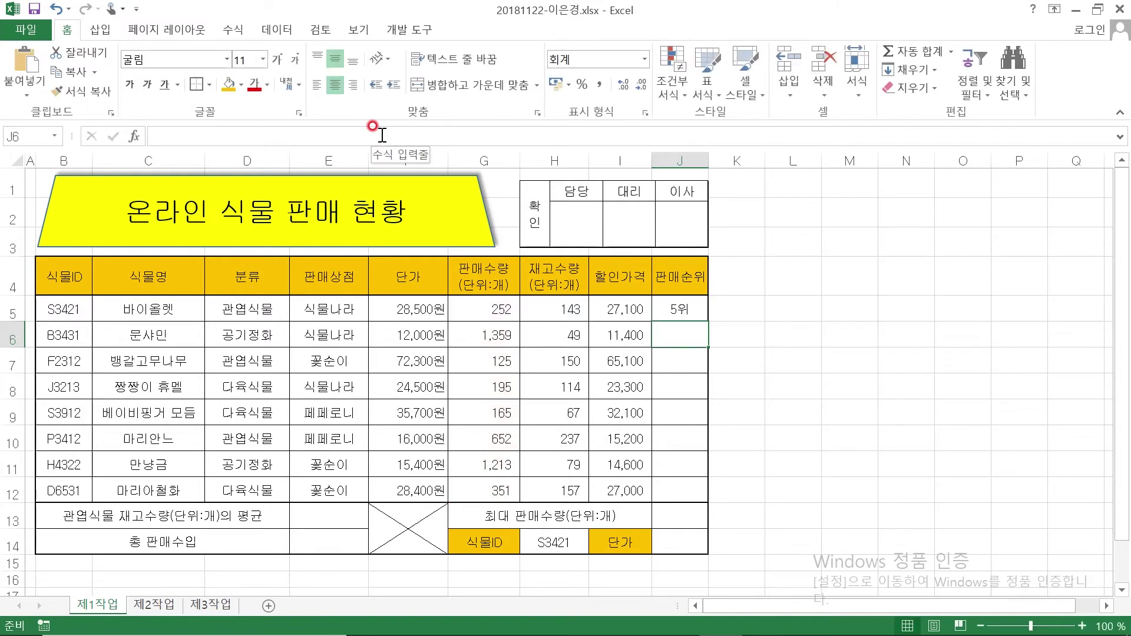
{"action": "left_click", "coordinate": [695, 310]}
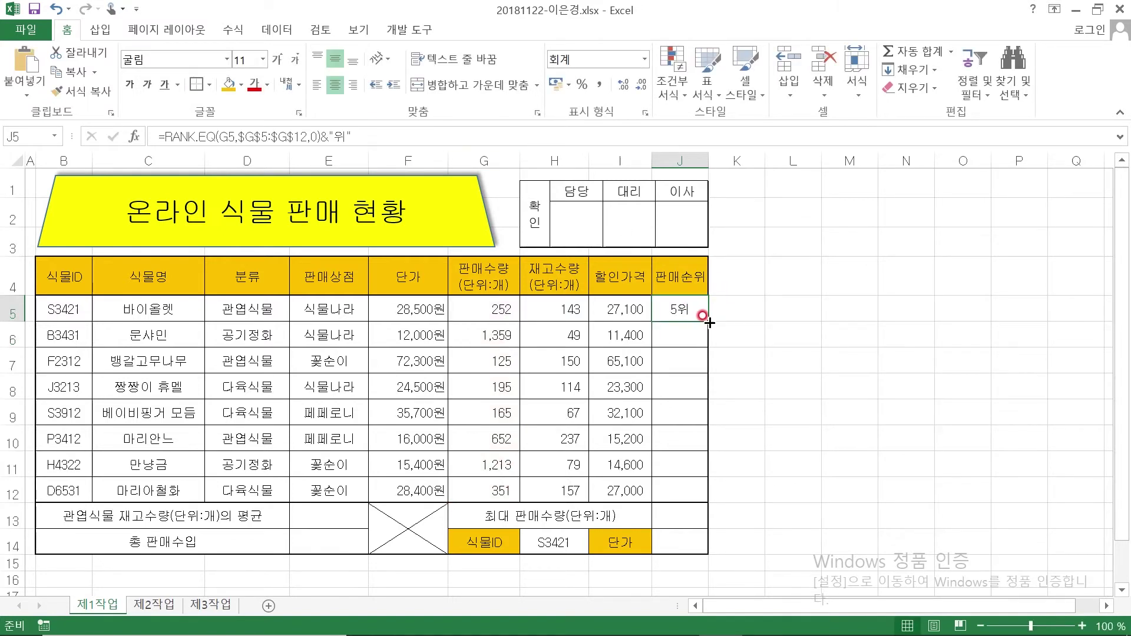
{"action": "left_click_drag", "start_coordinate": [709, 323], "coordinate": [711, 495]}
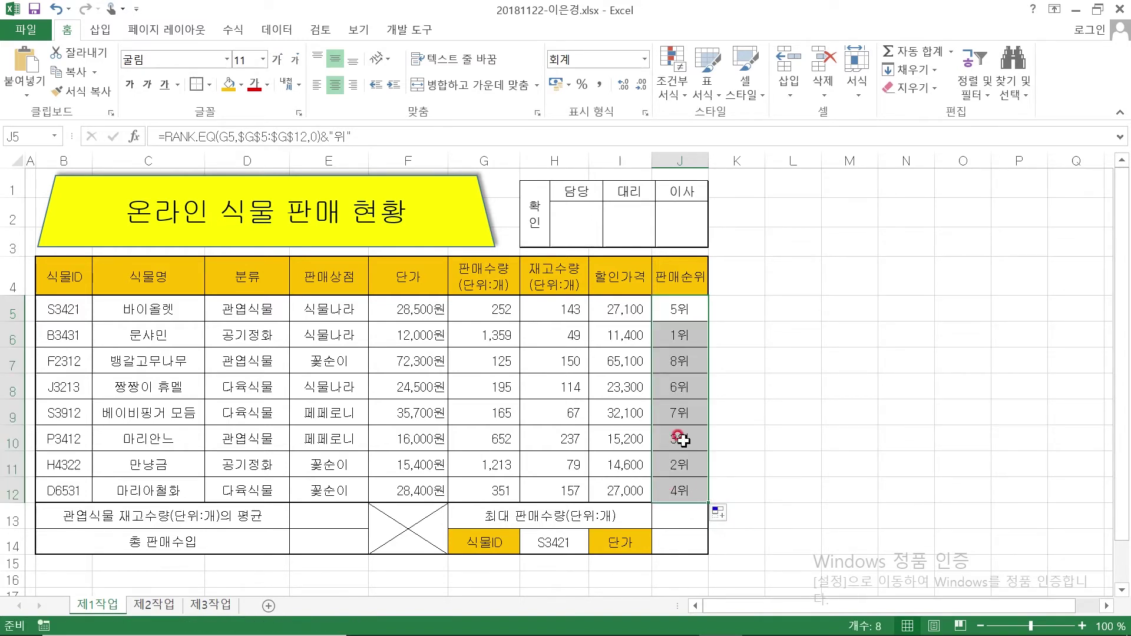
{"action": "left_click", "coordinate": [748, 520]}
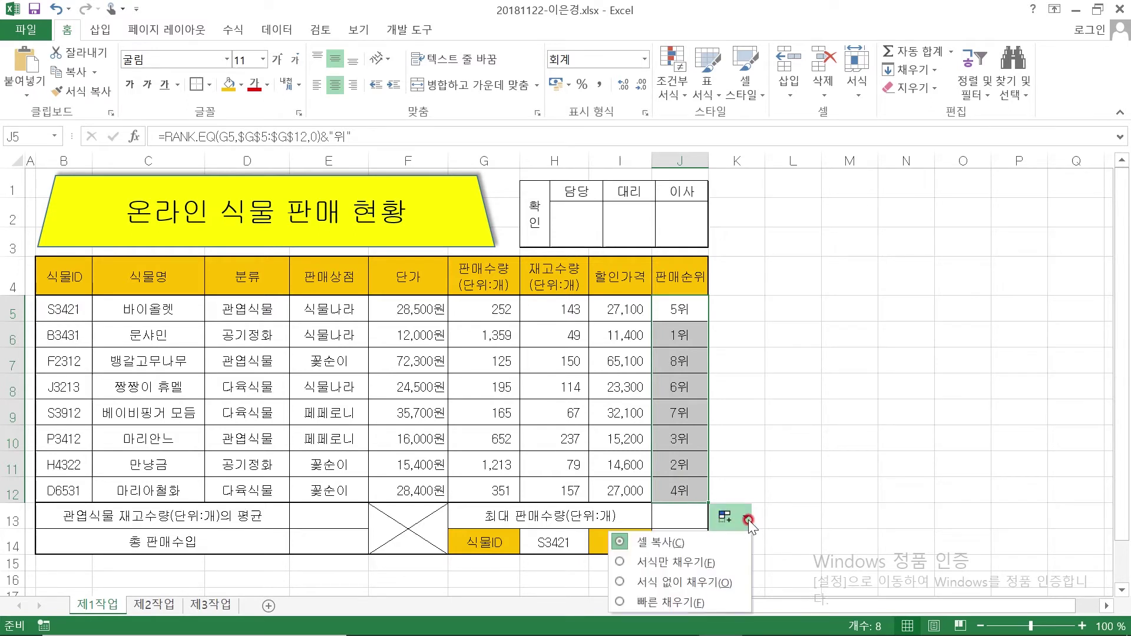
{"action": "left_click", "coordinate": [686, 584]}
{"action": "left_click", "coordinate": [808, 522]}
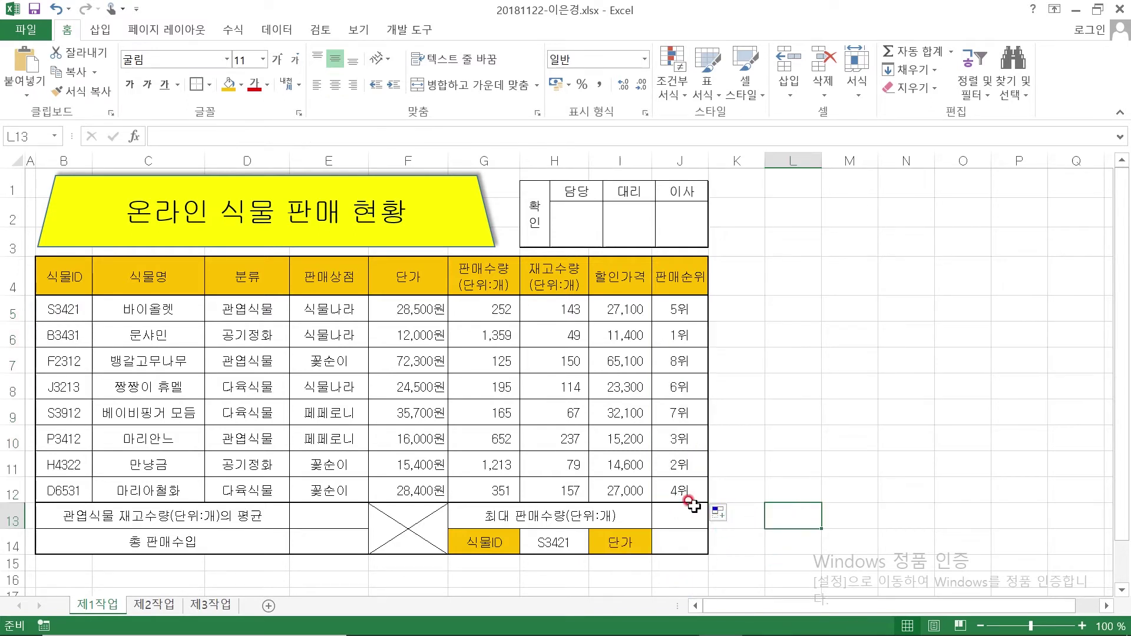
Select E13 for the 관엽식물 average and bring up the task sheet PDF
{"action": "left_click", "coordinate": [327, 516]}
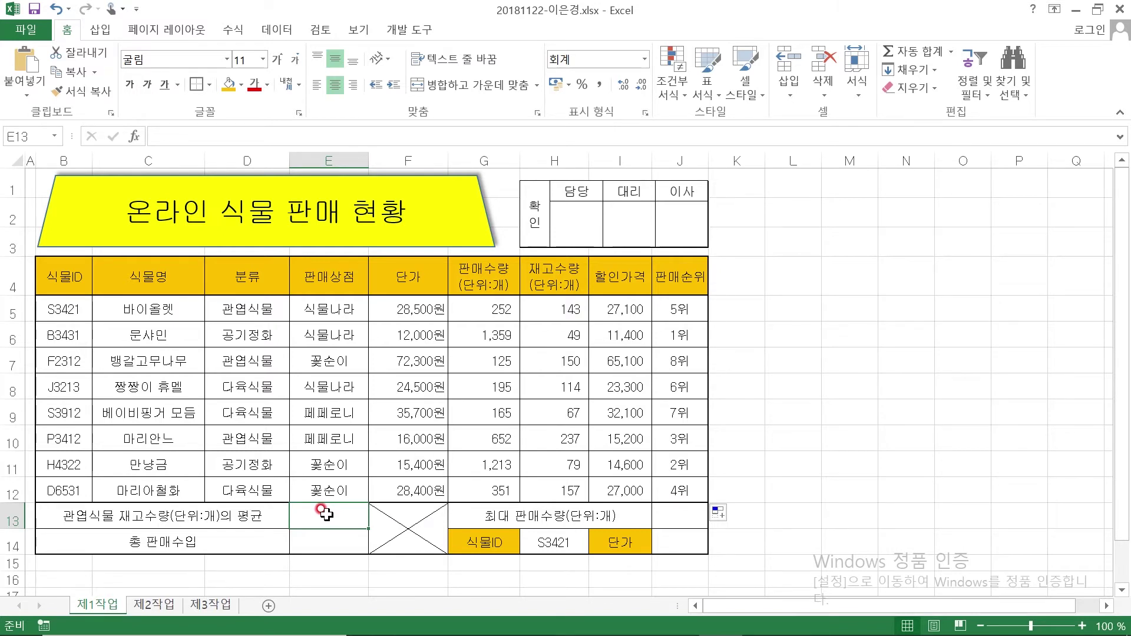
{"action": "mouse_move", "coordinate": [591, 635]}
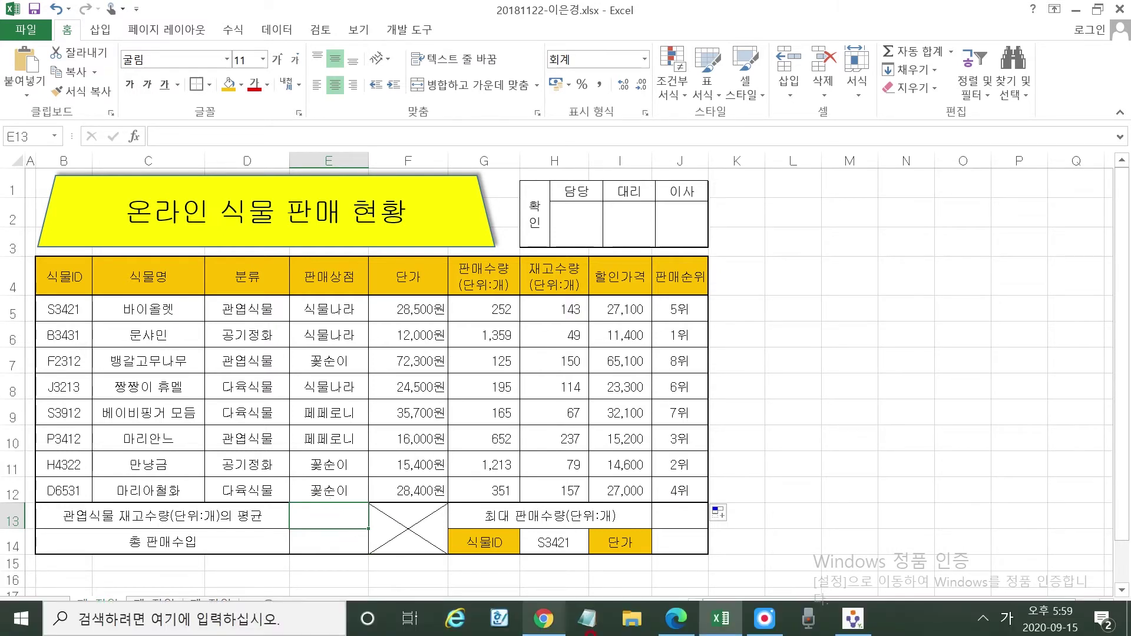
{"action": "left_click", "coordinate": [677, 628]}
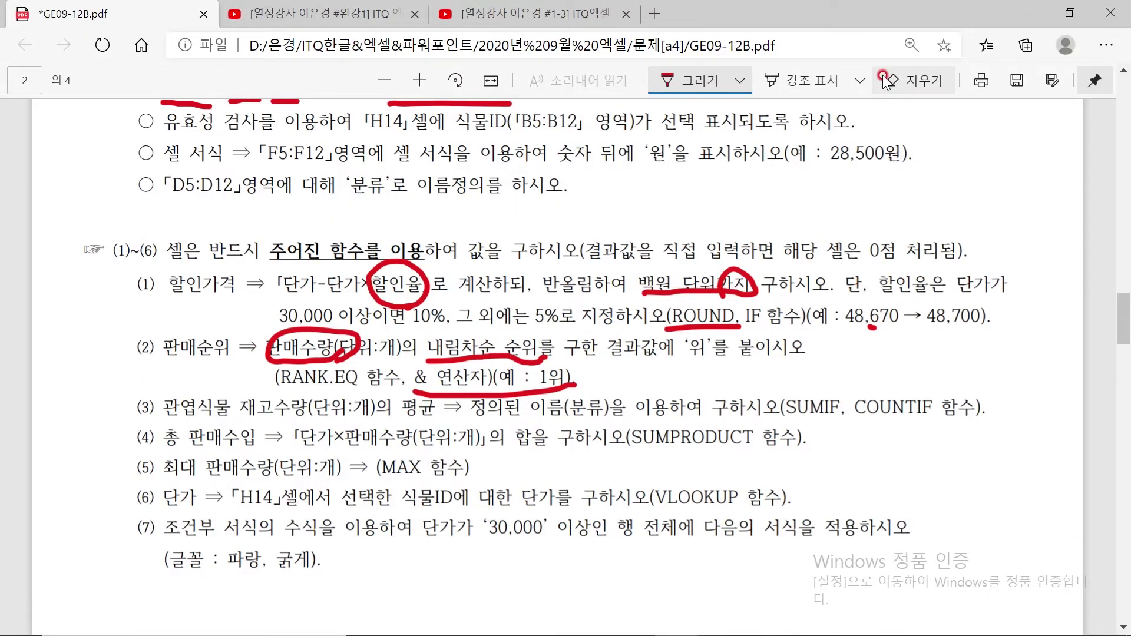
Erase the red ink from items (1) and (2) in the PDF
{"action": "left_click", "coordinate": [915, 83]}
{"action": "left_click_drag", "start_coordinate": [744, 259], "coordinate": [676, 364]}
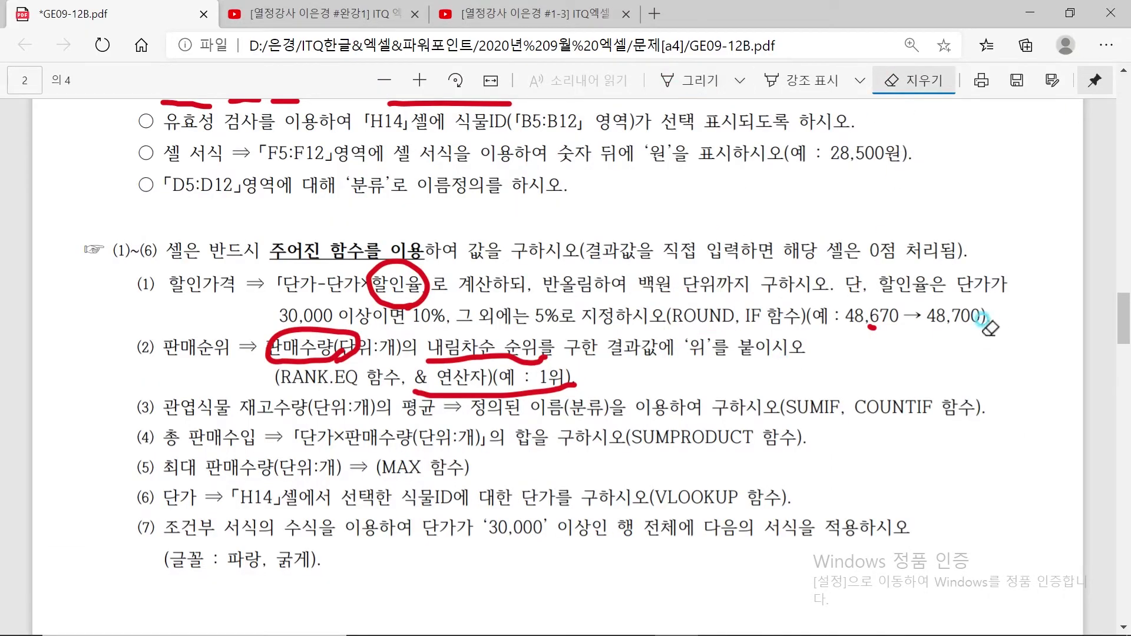
{"action": "left_click", "coordinate": [872, 328]}
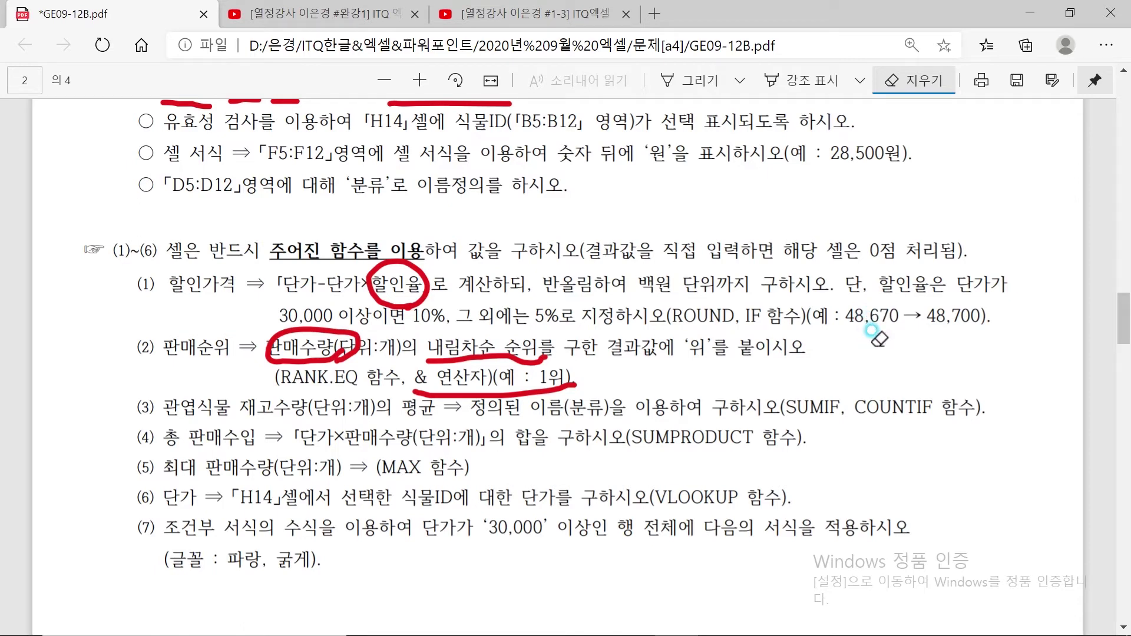
{"action": "left_click_drag", "start_coordinate": [566, 347], "coordinate": [391, 373]}
{"action": "left_click_drag", "start_coordinate": [391, 277], "coordinate": [330, 351]}
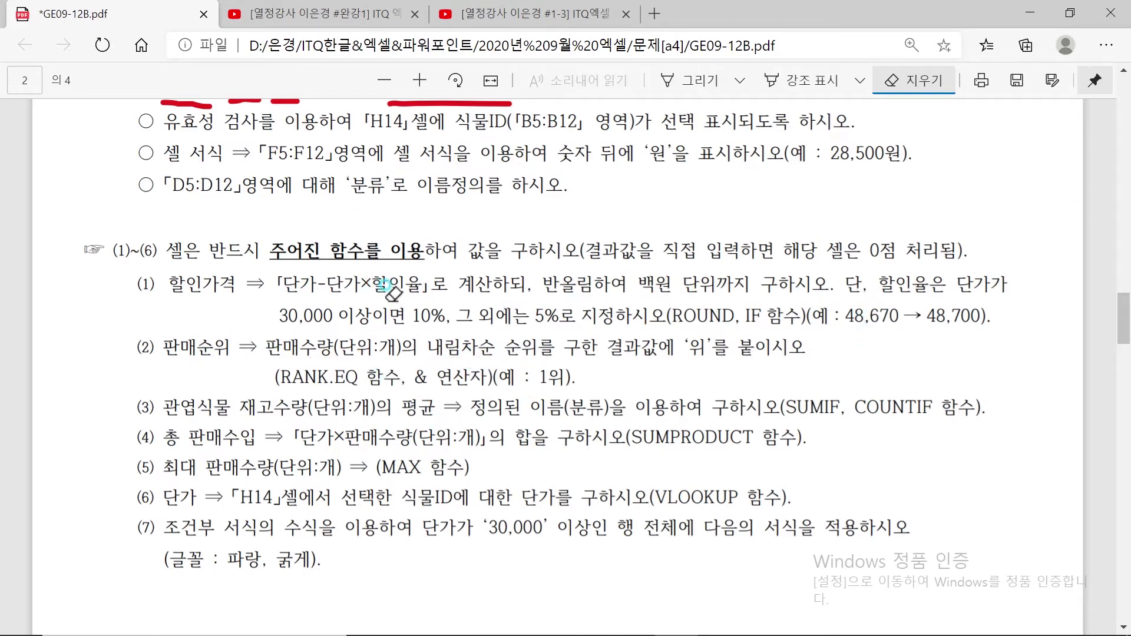
Underline 재고수량(단위:개)의 평균 and circle 평균 and 관엽식물 in item (3) in red
{"action": "left_click", "coordinate": [701, 80]}
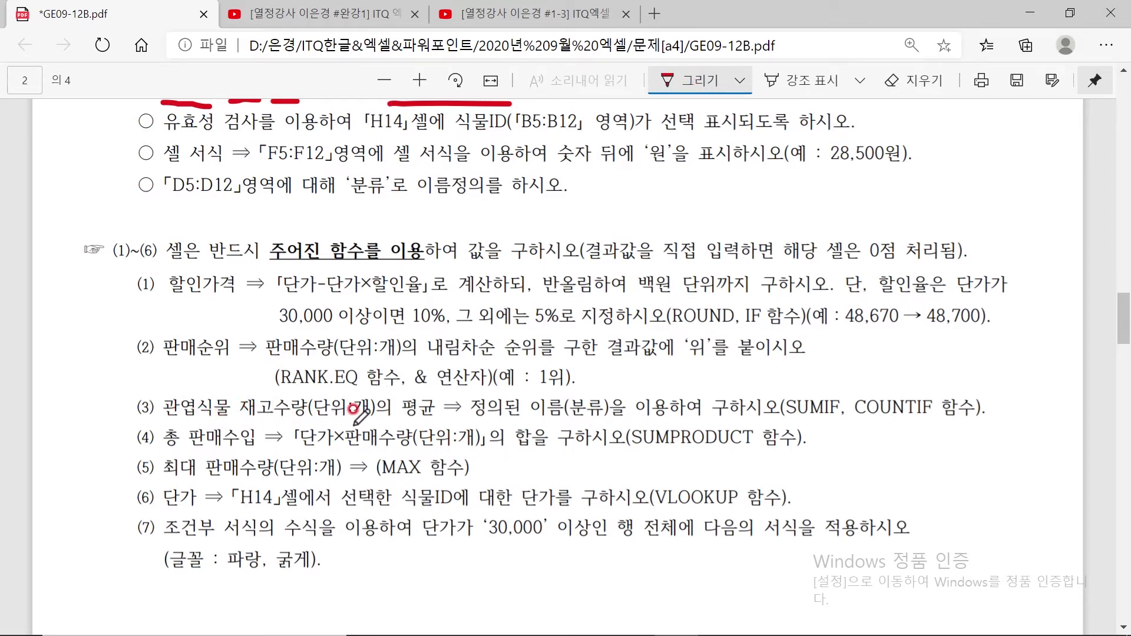
{"action": "mouse_move", "coordinate": [243, 416]}
{"action": "left_mouse_down"}
{"action": "mouse_move", "coordinate": [352, 427]}
{"action": "mouse_move", "coordinate": [430, 416]}
{"action": "mouse_move", "coordinate": [443, 392]}
{"action": "mouse_move", "coordinate": [391, 397]}
{"action": "mouse_move", "coordinate": [409, 423]}
{"action": "left_mouse_up"}
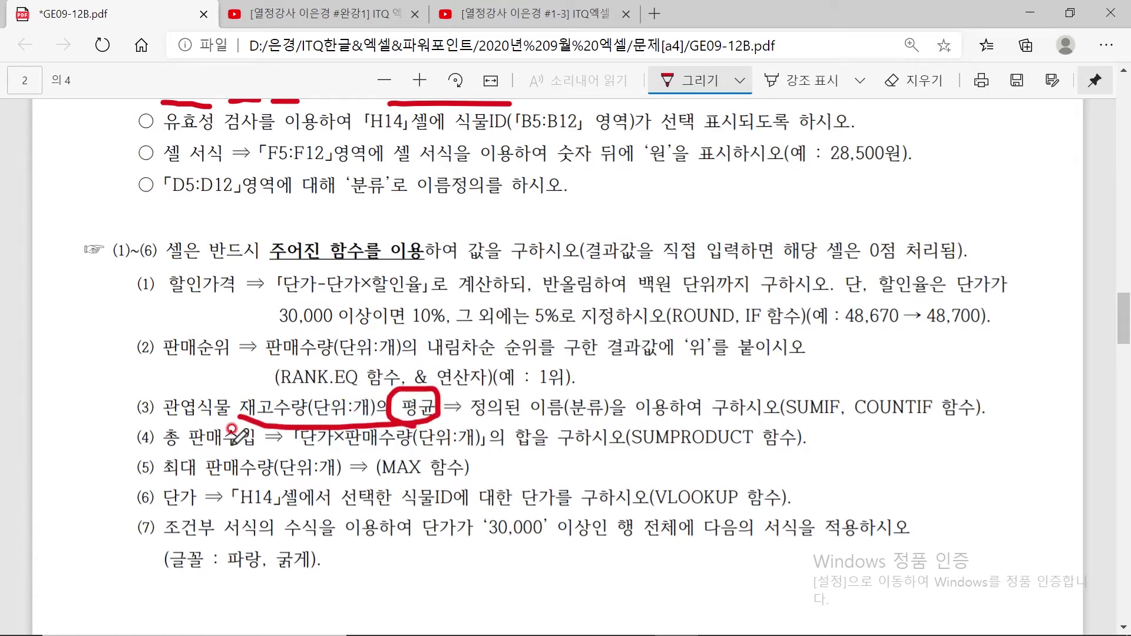
{"action": "mouse_move", "coordinate": [188, 405]}
{"action": "left_mouse_down"}
{"action": "mouse_move", "coordinate": [232, 383]}
{"action": "mouse_move", "coordinate": [224, 430]}
{"action": "left_mouse_up"}
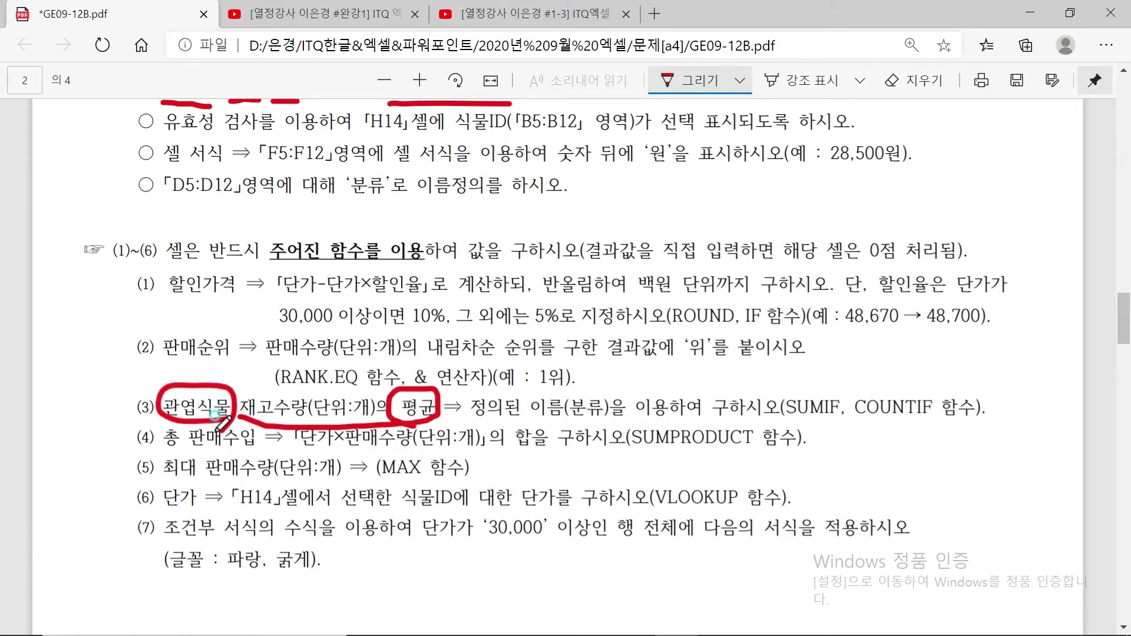
{"action": "scroll", "coordinate": [328, 382], "scroll_direction": "up", "scroll_amount": 12}
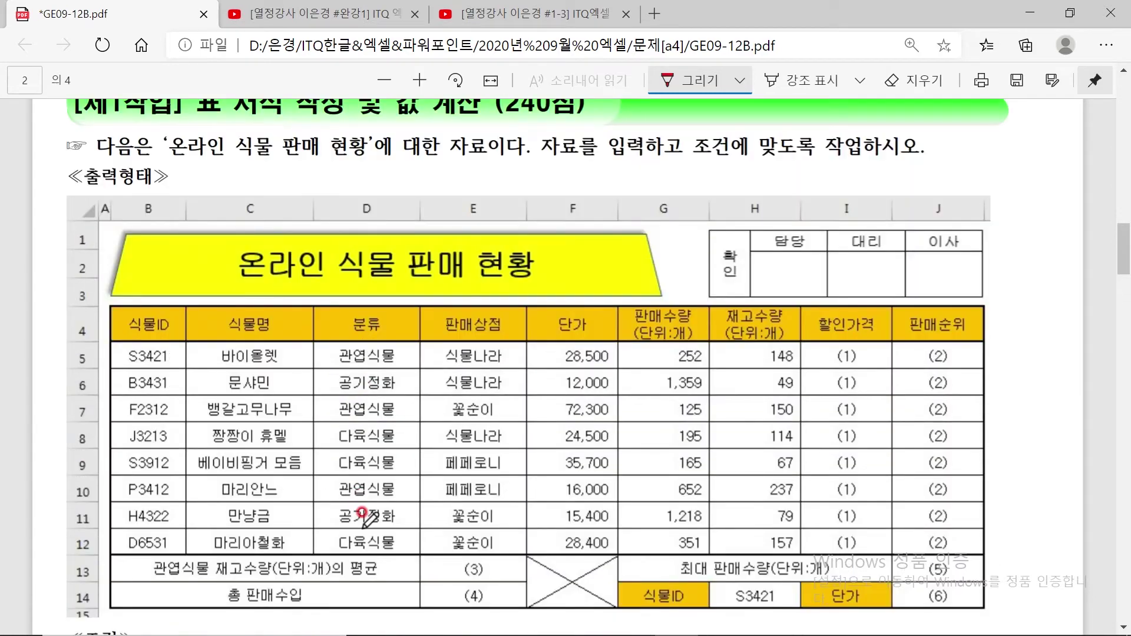
{"action": "scroll", "coordinate": [362, 498], "scroll_direction": "down", "scroll_amount": 6}
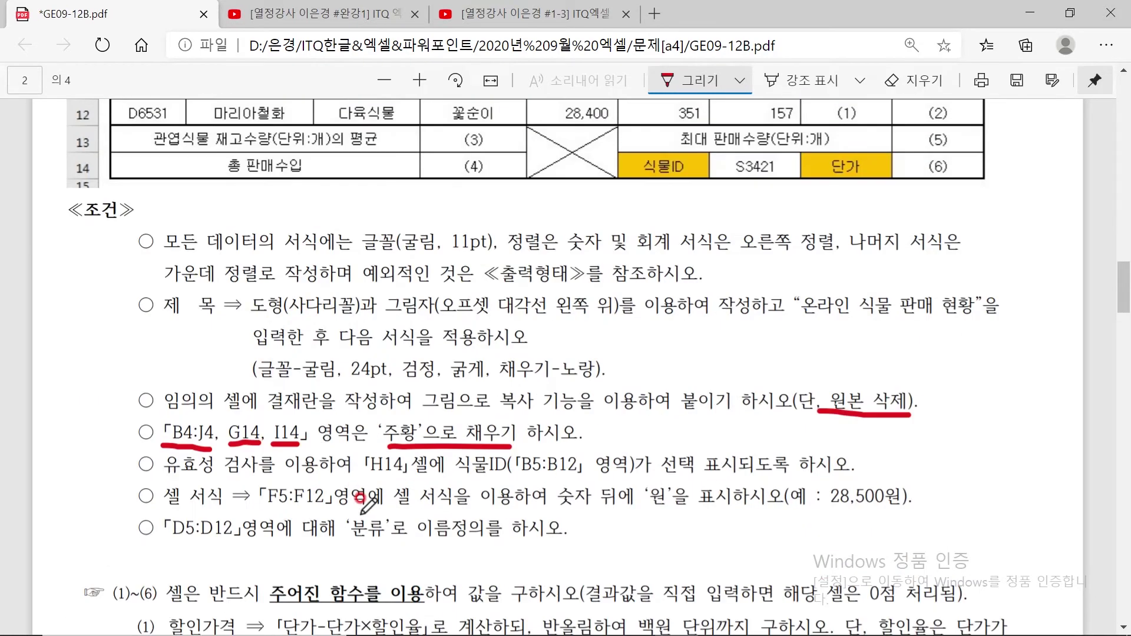
{"action": "scroll", "coordinate": [362, 495], "scroll_direction": "down", "scroll_amount": 1}
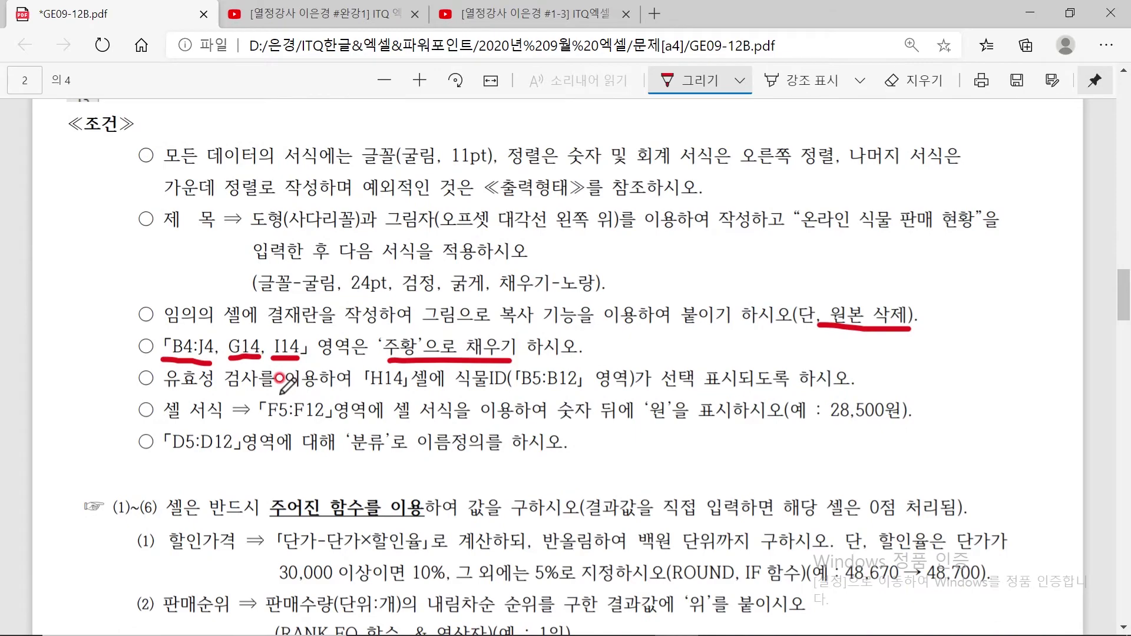
{"action": "scroll", "coordinate": [356, 401], "scroll_direction": "down", "scroll_amount": 2}
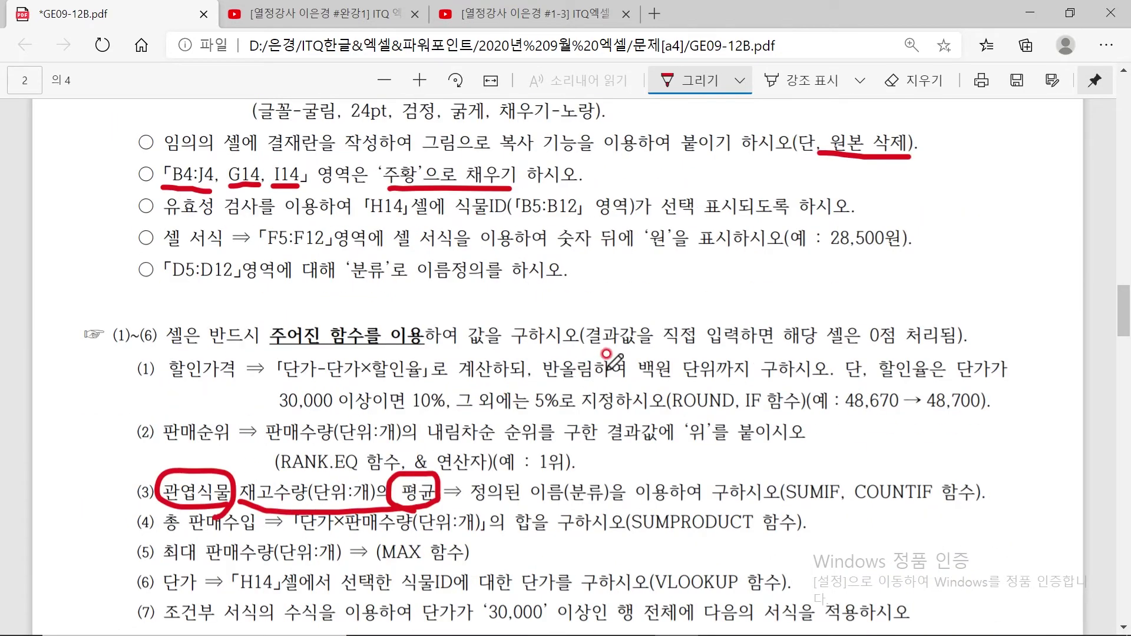
{"action": "scroll", "coordinate": [607, 351], "scroll_direction": "up", "scroll_amount": 7}
{"action": "scroll", "coordinate": [607, 352], "scroll_direction": "up", "scroll_amount": 1}
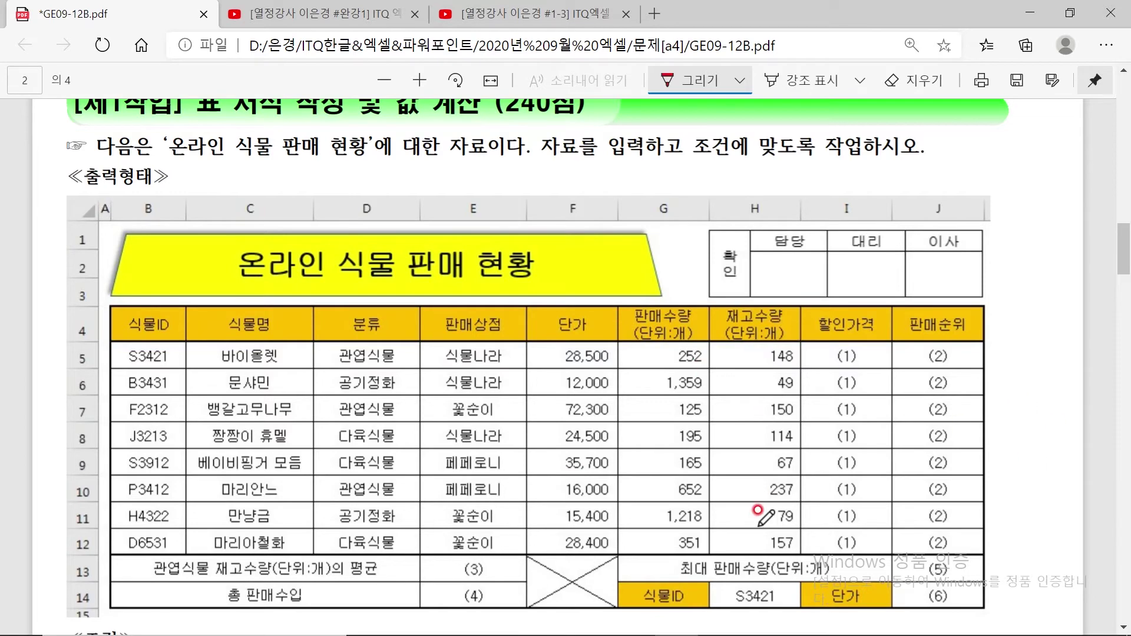
{"action": "scroll", "coordinate": [758, 510], "scroll_direction": "down", "scroll_amount": 15}
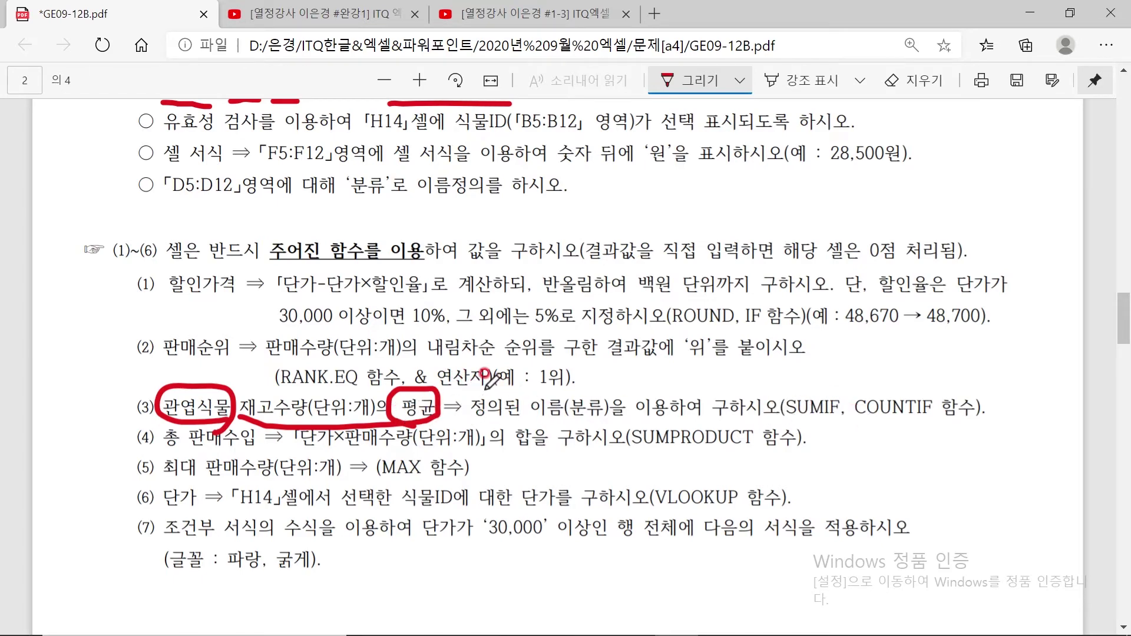
{"action": "mouse_move", "coordinate": [528, 384]}
{"action": "left_mouse_down"}
{"action": "mouse_move", "coordinate": [566, 408]}
{"action": "mouse_move", "coordinate": [551, 441]}
{"action": "mouse_move", "coordinate": [565, 451]}
{"action": "mouse_move", "coordinate": [601, 433]}
{"action": "mouse_move", "coordinate": [554, 475]}
{"action": "mouse_move", "coordinate": [584, 466]}
{"action": "mouse_move", "coordinate": [577, 449]}
{"action": "left_mouse_up"}
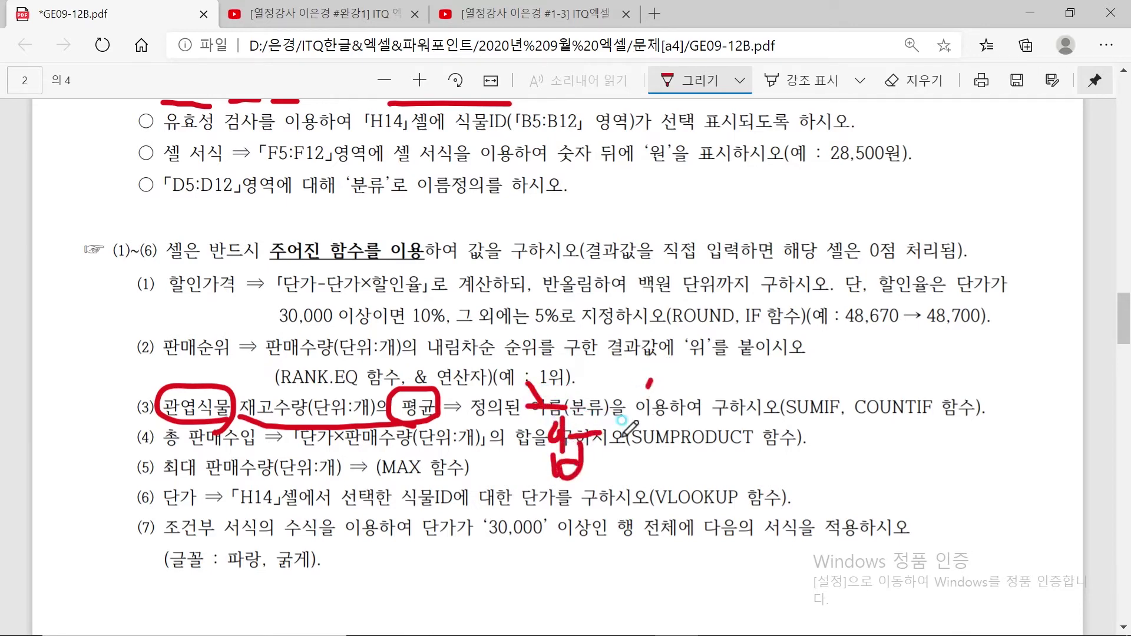
{"action": "left_click_drag", "start_coordinate": [652, 380], "coordinate": [597, 518]}
{"action": "left_click_drag", "start_coordinate": [645, 439], "coordinate": [647, 463]}
{"action": "mouse_move", "coordinate": [679, 412]}
{"action": "left_mouse_down"}
{"action": "mouse_move", "coordinate": [678, 460]}
{"action": "mouse_move", "coordinate": [693, 438]}
{"action": "mouse_move", "coordinate": [697, 450]}
{"action": "mouse_move", "coordinate": [673, 503]}
{"action": "mouse_move", "coordinate": [704, 501]}
{"action": "left_mouse_up"}
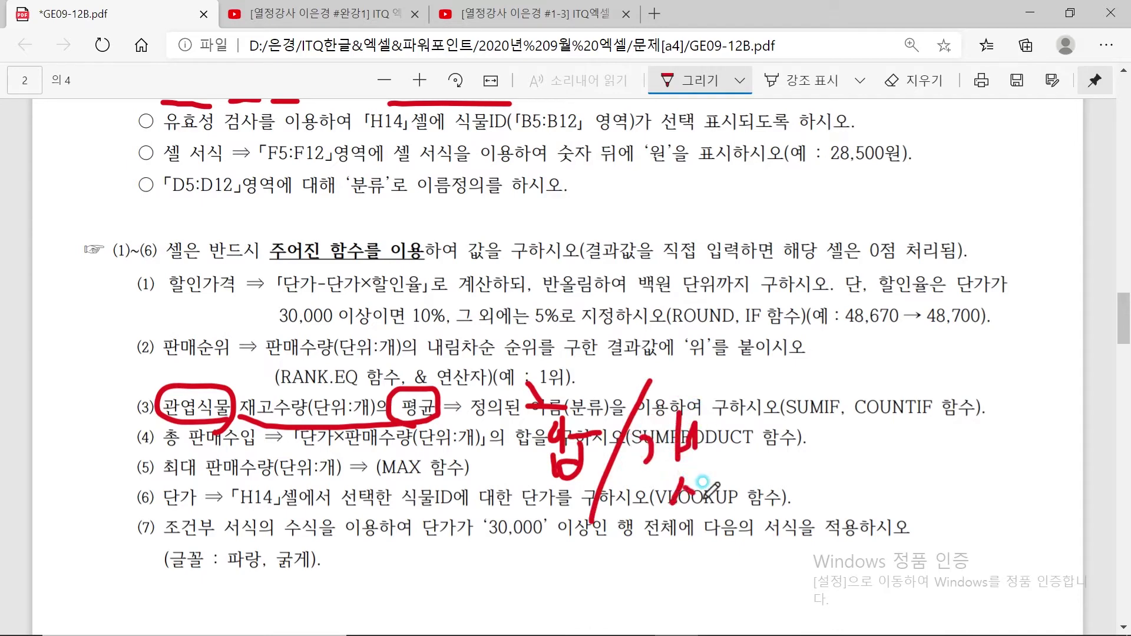
{"action": "mouse_move", "coordinate": [741, 407]}
{"action": "left_mouse_down"}
{"action": "mouse_move", "coordinate": [728, 433]}
{"action": "mouse_move", "coordinate": [792, 475]}
{"action": "mouse_move", "coordinate": [753, 520]}
{"action": "left_mouse_up"}
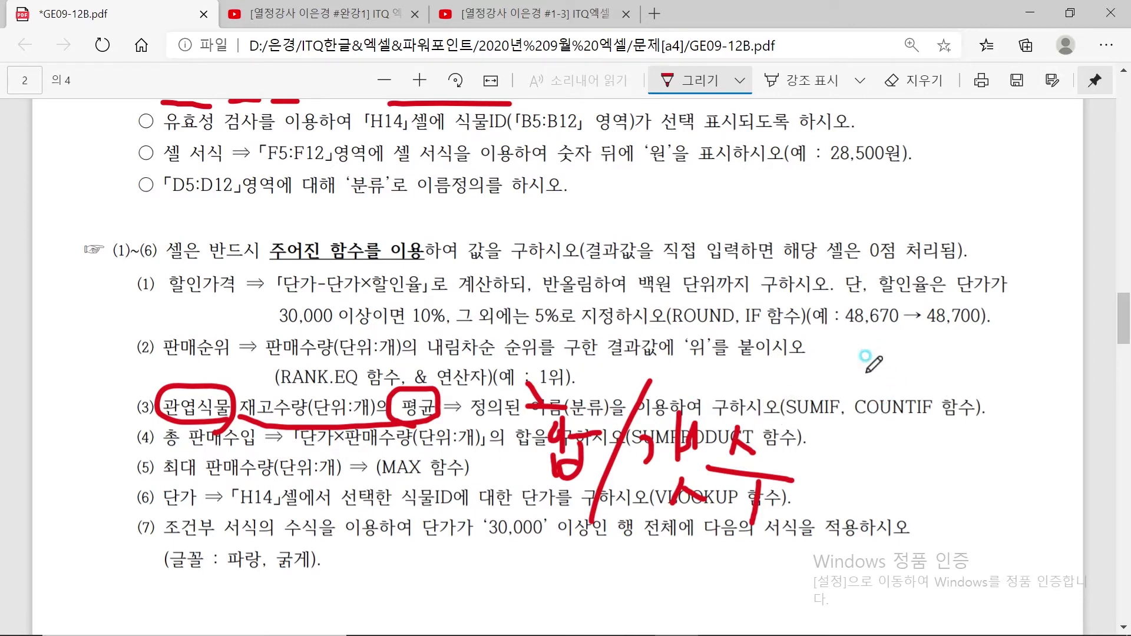
{"action": "left_click_drag", "start_coordinate": [866, 371], "coordinate": [827, 438]}
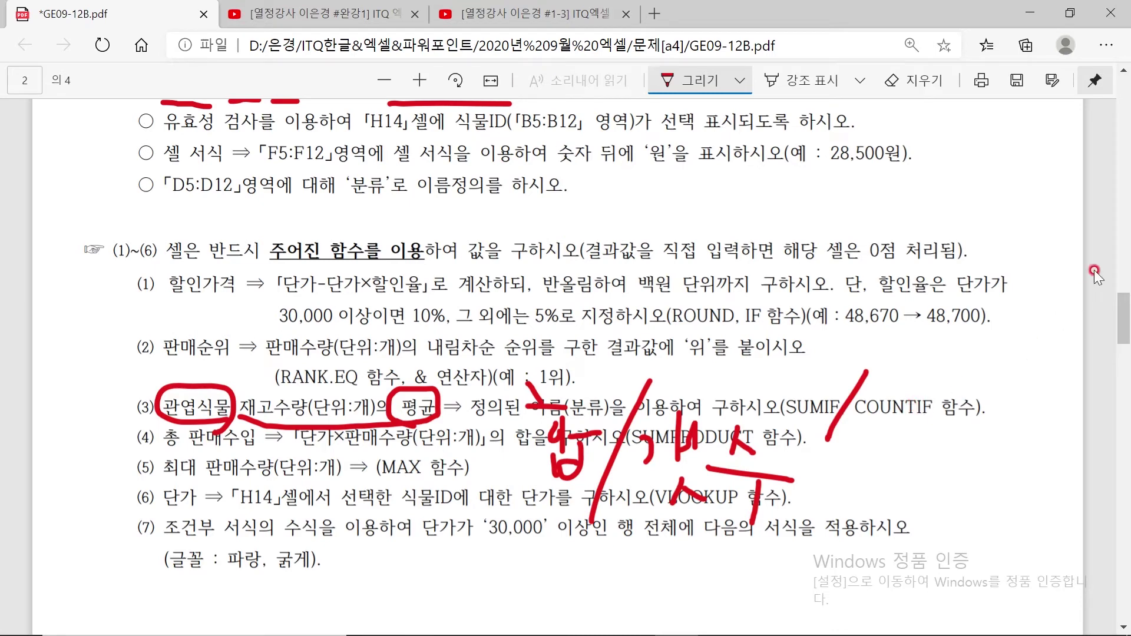
{"action": "left_click", "coordinate": [902, 81]}
{"action": "mouse_move", "coordinate": [864, 361]}
{"action": "left_mouse_down"}
{"action": "mouse_move", "coordinate": [739, 439]}
{"action": "mouse_move", "coordinate": [531, 434]}
{"action": "mouse_move", "coordinate": [541, 492]}
{"action": "mouse_move", "coordinate": [521, 381]}
{"action": "mouse_move", "coordinate": [542, 400]}
{"action": "left_mouse_up"}
{"action": "mouse_move", "coordinate": [641, 416]}
{"action": "left_mouse_down"}
{"action": "mouse_move", "coordinate": [696, 483]}
{"action": "mouse_move", "coordinate": [646, 436]}
{"action": "mouse_move", "coordinate": [748, 464]}
{"action": "mouse_move", "coordinate": [760, 521]}
{"action": "left_mouse_up"}
{"action": "left_click", "coordinate": [747, 389]}
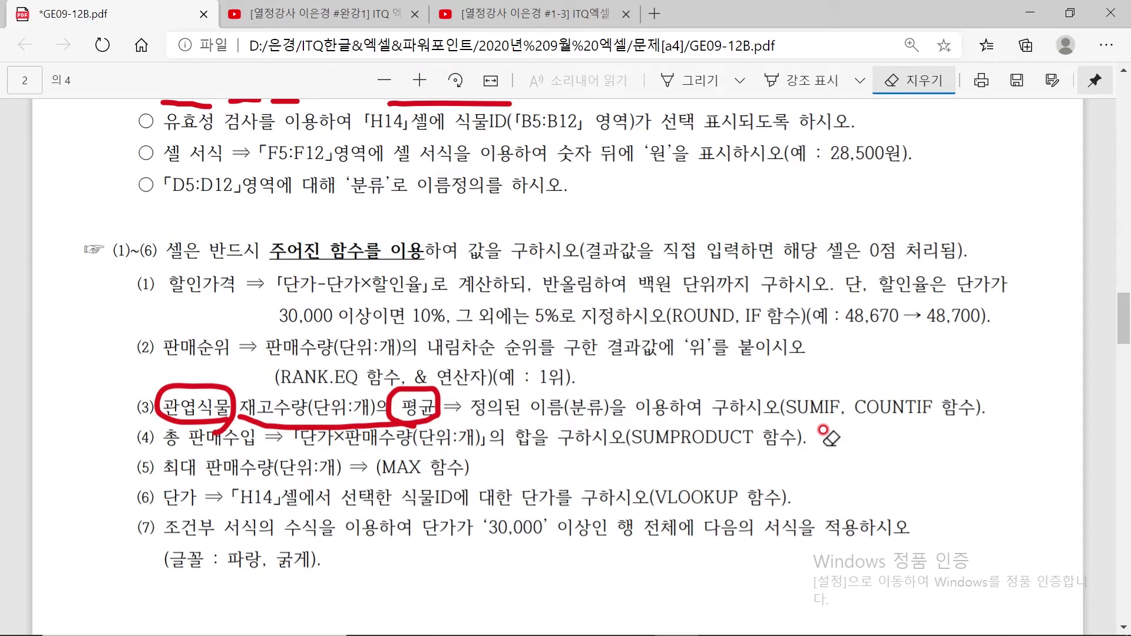
Back in Excel, type =SUMIF( in E13 and open its Function Arguments dialog
{"action": "left_click", "coordinate": [720, 618]}
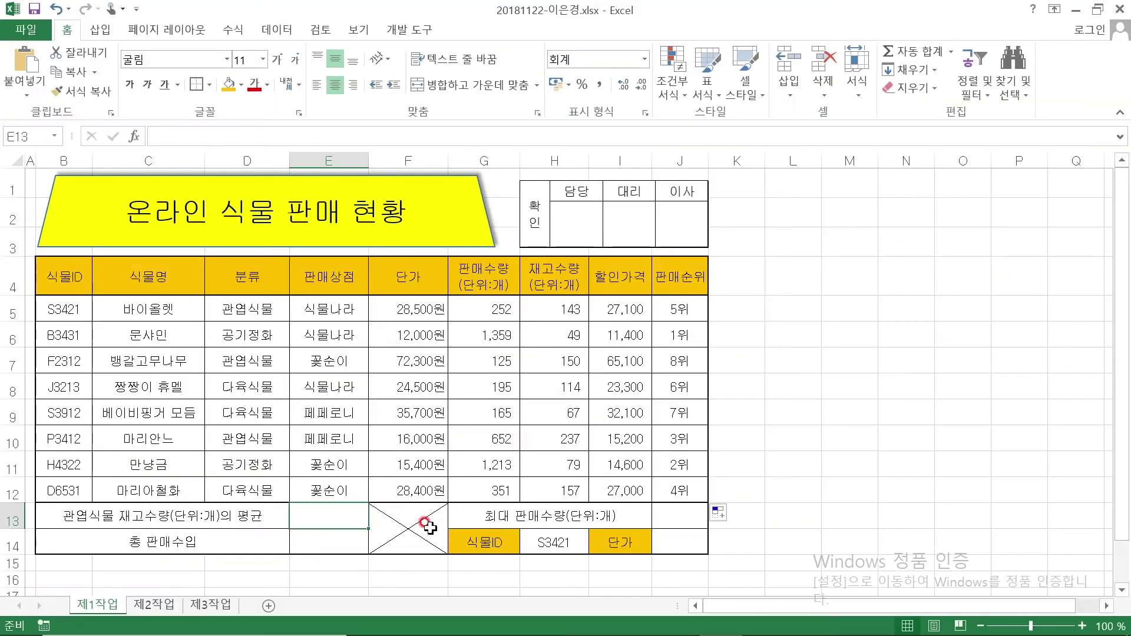
{"action": "type", "text": "=ㄴ"}
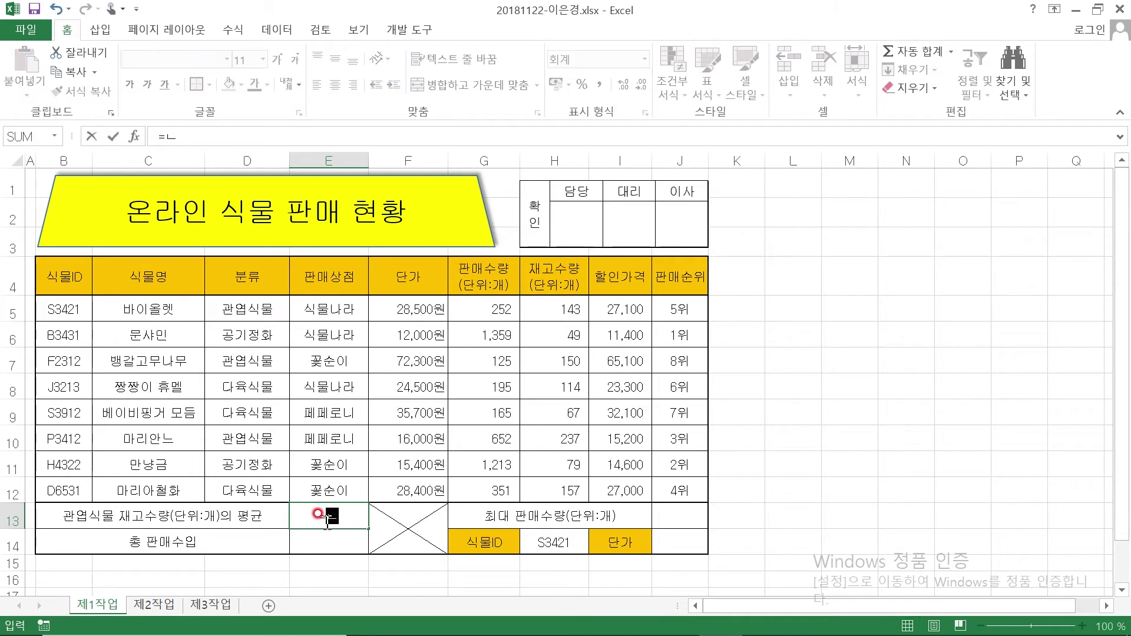
{"action": "key", "text": "BackSpace"}
{"action": "key", "text": "Hangul"}
{"action": "type", "text": "SUMOF("}
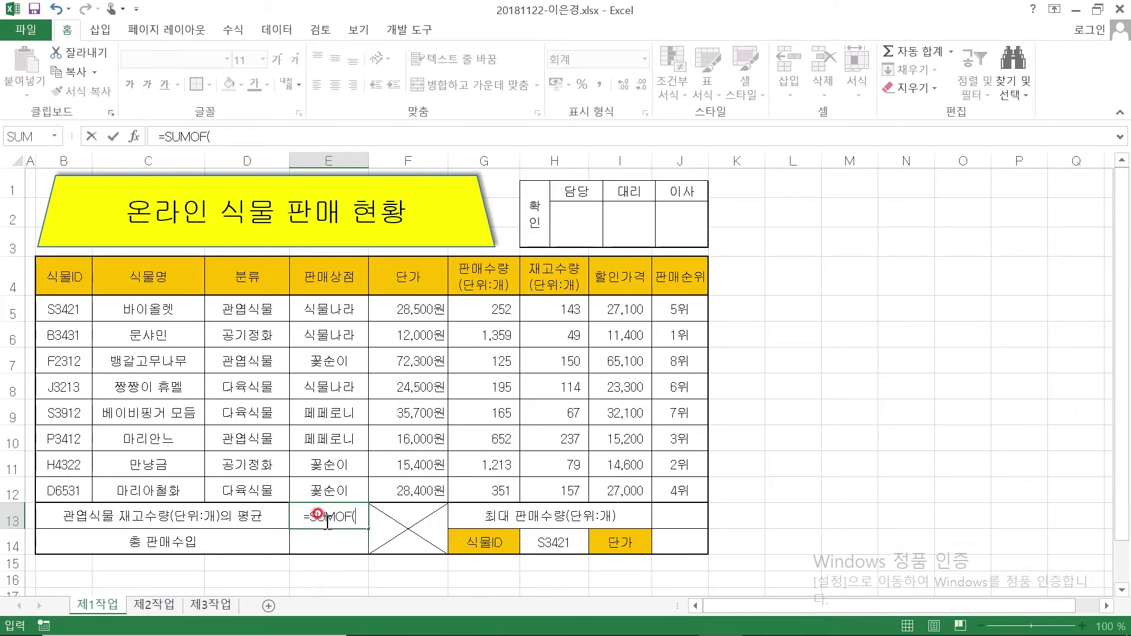
{"action": "key", "text": "BackSpace"}
{"action": "key", "text": "BackSpace"}
{"action": "key", "text": "BackSpace"}
{"action": "type", "text": "IF("}
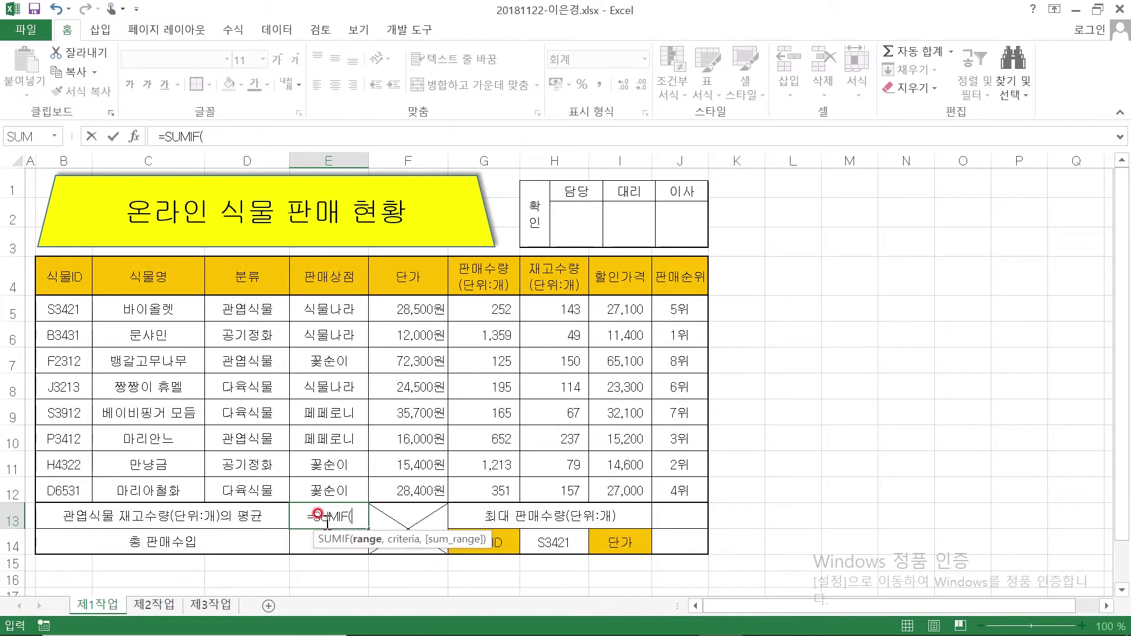
{"action": "left_click", "coordinate": [131, 138]}
{"action": "left_click_drag", "start_coordinate": [746, 257], "coordinate": [819, 276]}
Set SUMIF Range to 분류 (D5:D12), Criteria D5, Sum_range H5:H12, and confirm
{"action": "left_click", "coordinate": [811, 307]}
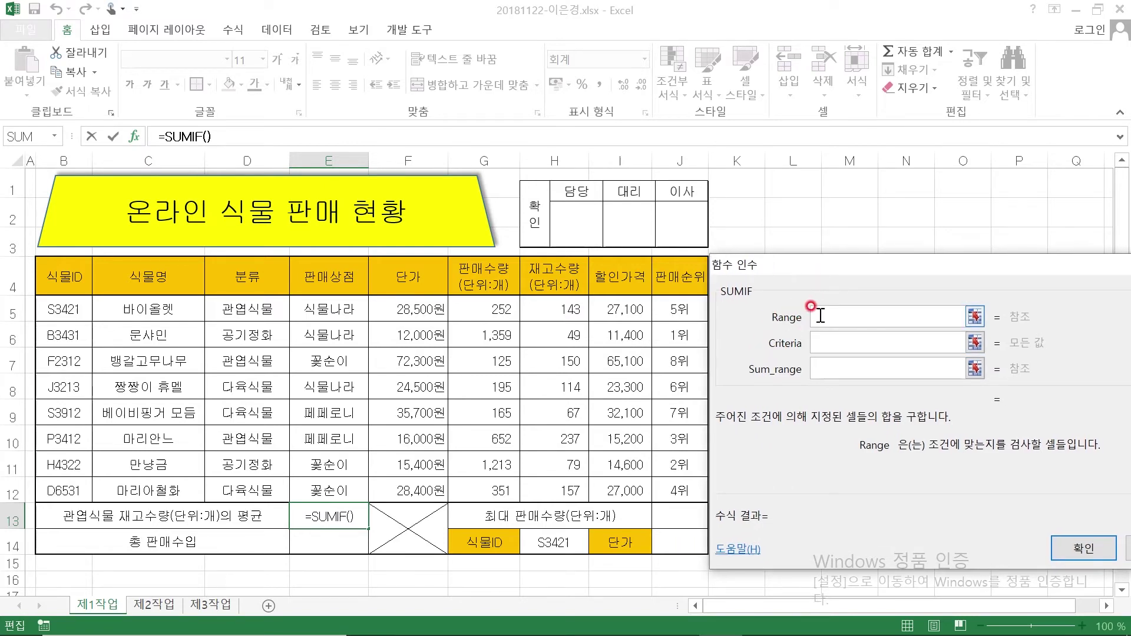
{"action": "left_click", "coordinate": [841, 341]}
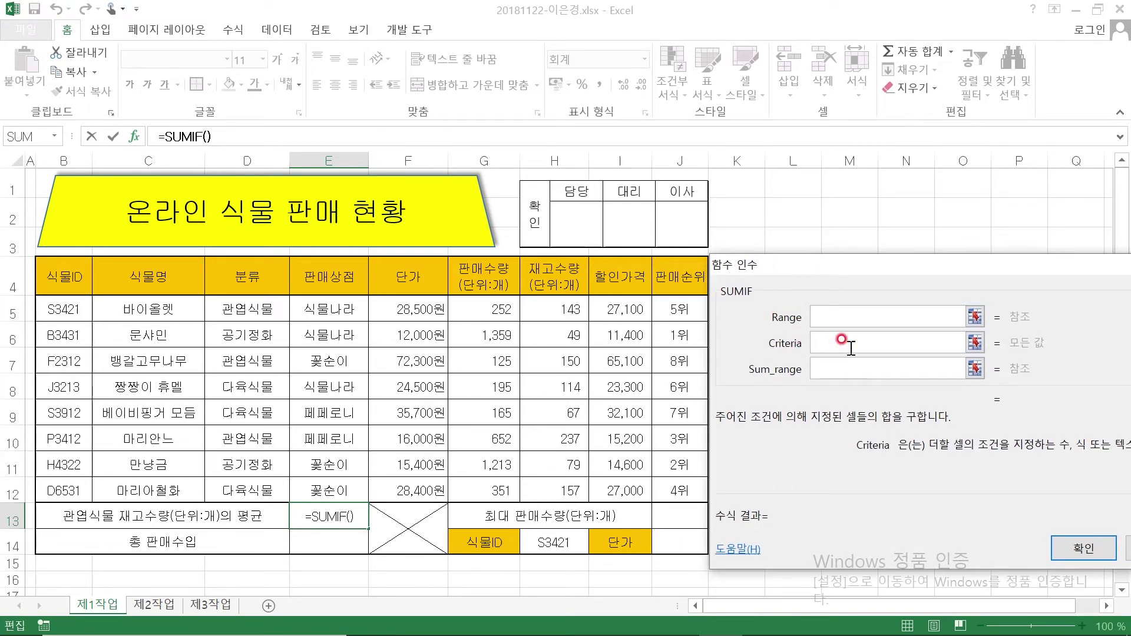
{"action": "left_click", "coordinate": [817, 304]}
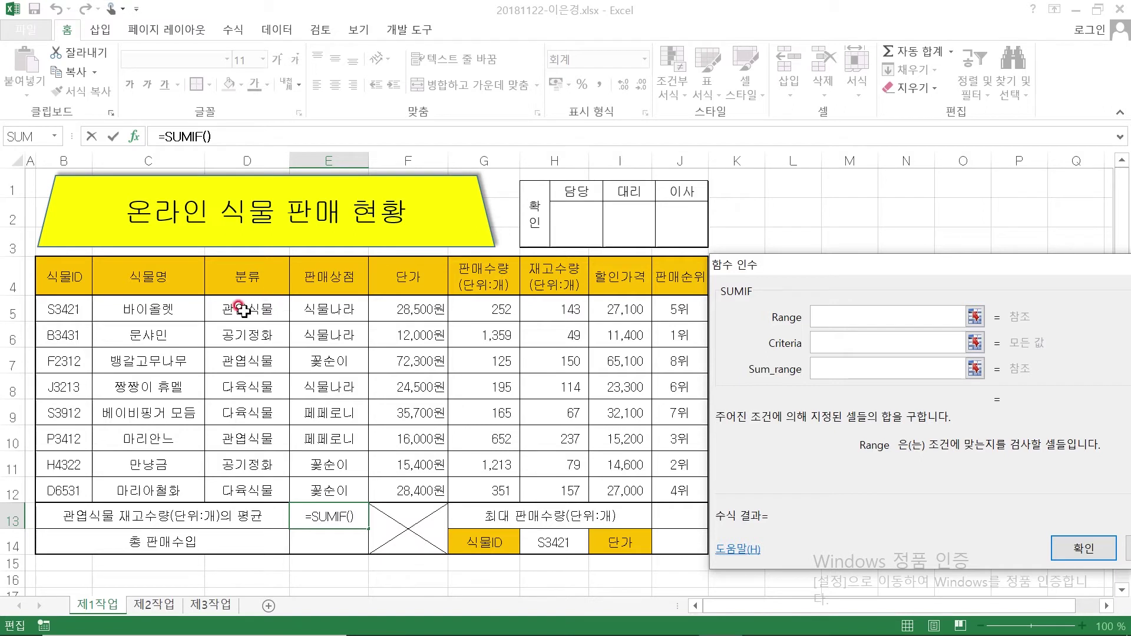
{"action": "left_click_drag", "start_coordinate": [242, 308], "coordinate": [260, 483]}
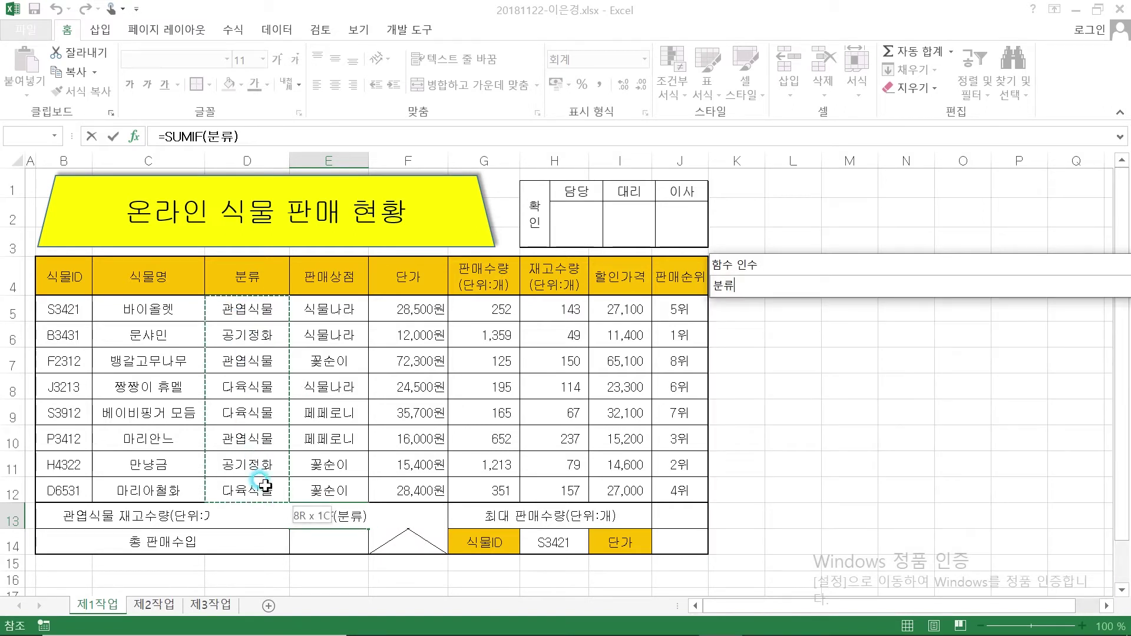
{"action": "left_click", "coordinate": [825, 337]}
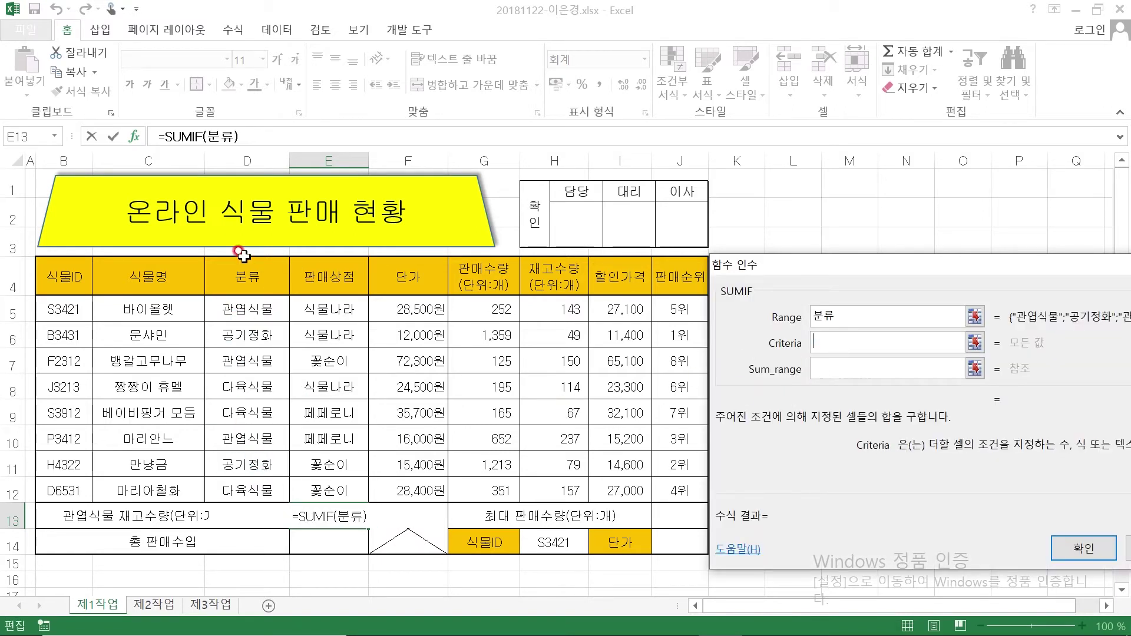
{"action": "left_click", "coordinate": [223, 306]}
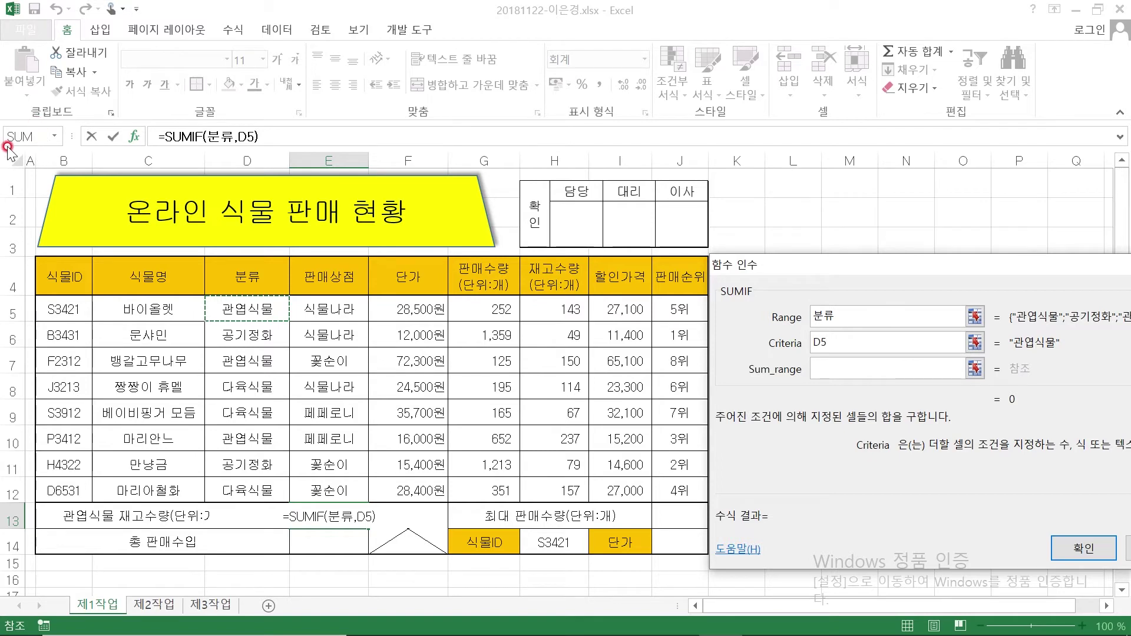
{"action": "left_click", "coordinate": [823, 362]}
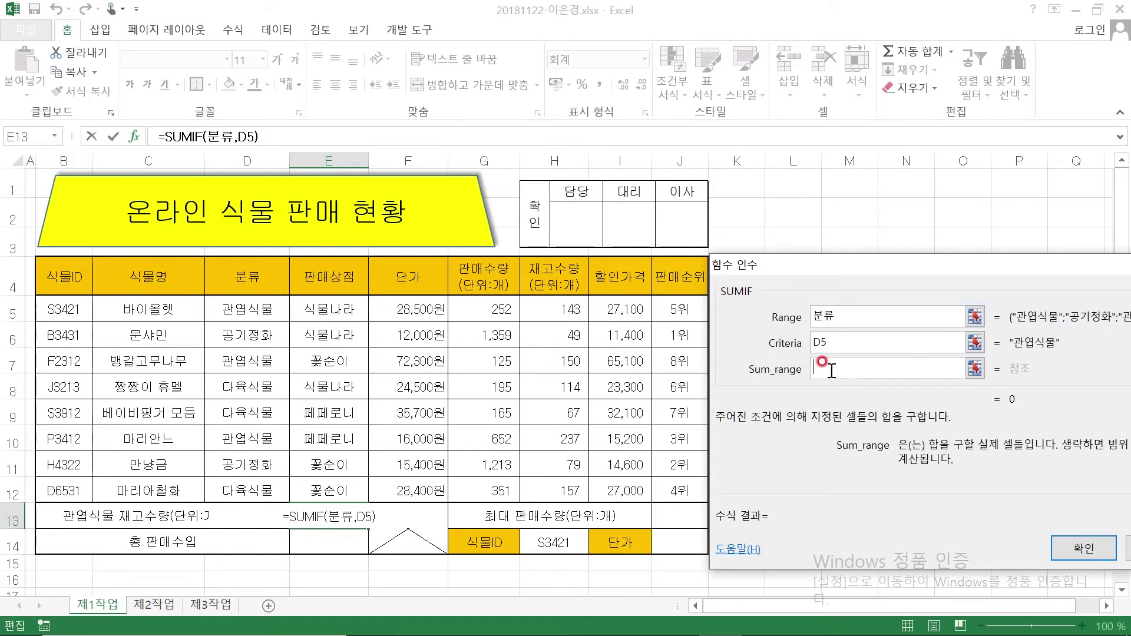
{"action": "left_click_drag", "start_coordinate": [556, 302], "coordinate": [562, 481]}
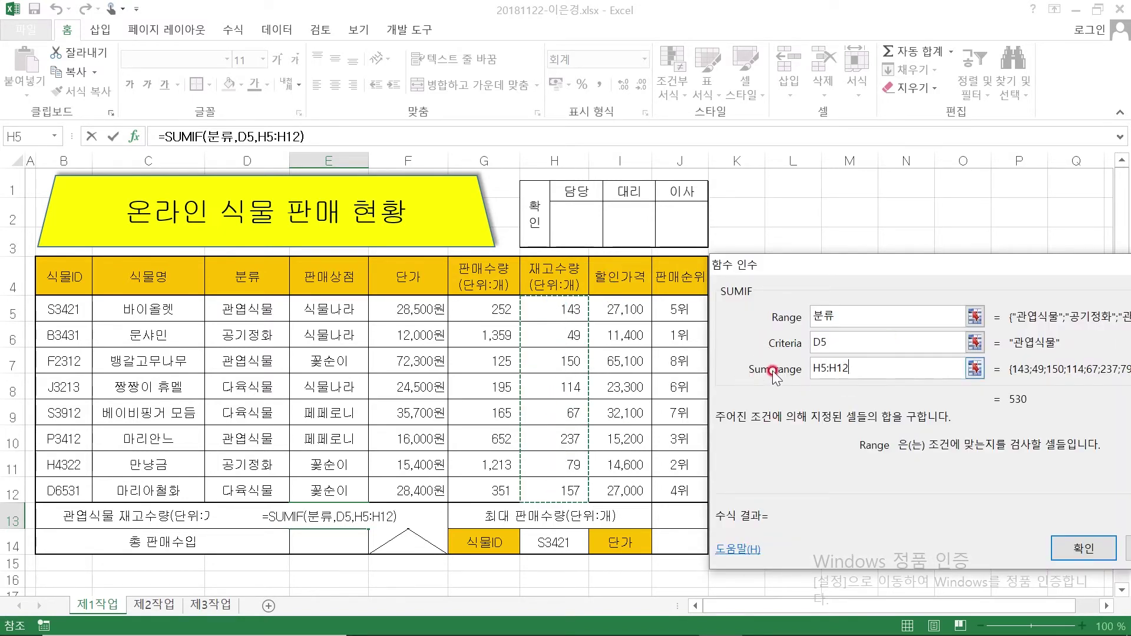
{"action": "left_click", "coordinate": [1083, 548]}
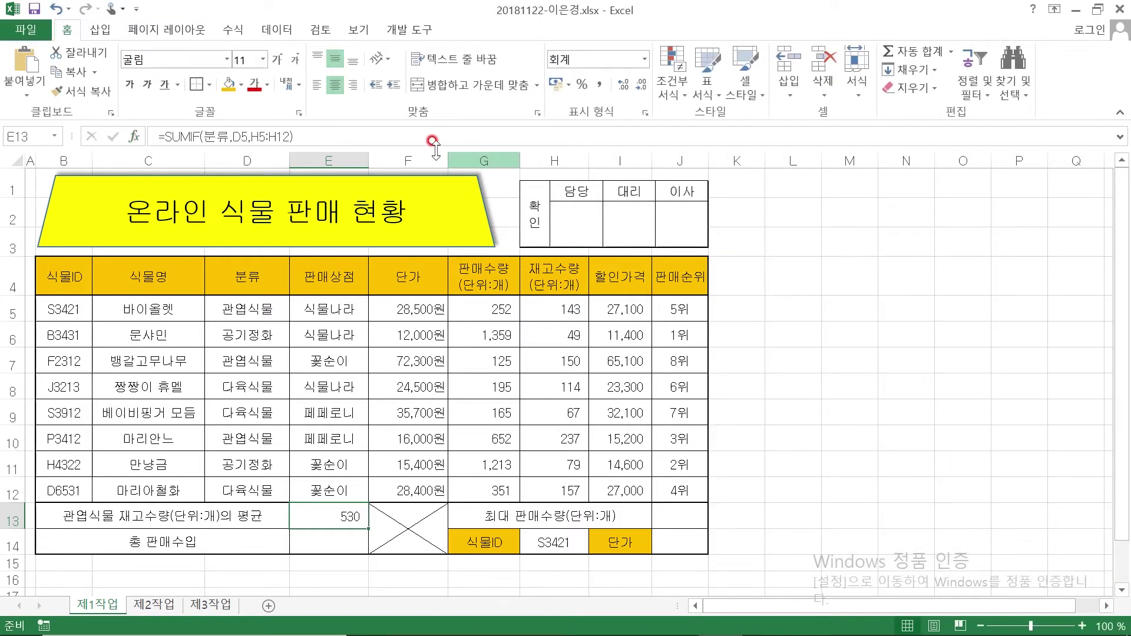
{"action": "left_click", "coordinate": [371, 136]}
Append /COUNTIF( to E13's formula and open its argument dialog
{"action": "type", "text": "/"}
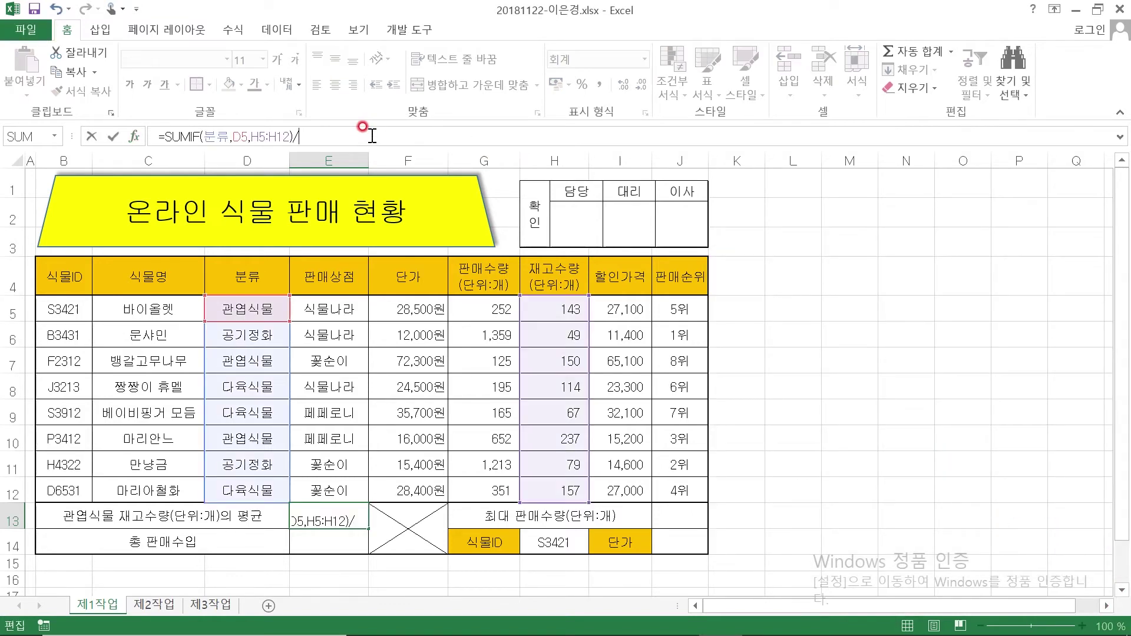
{"action": "type", "text": "CO"}
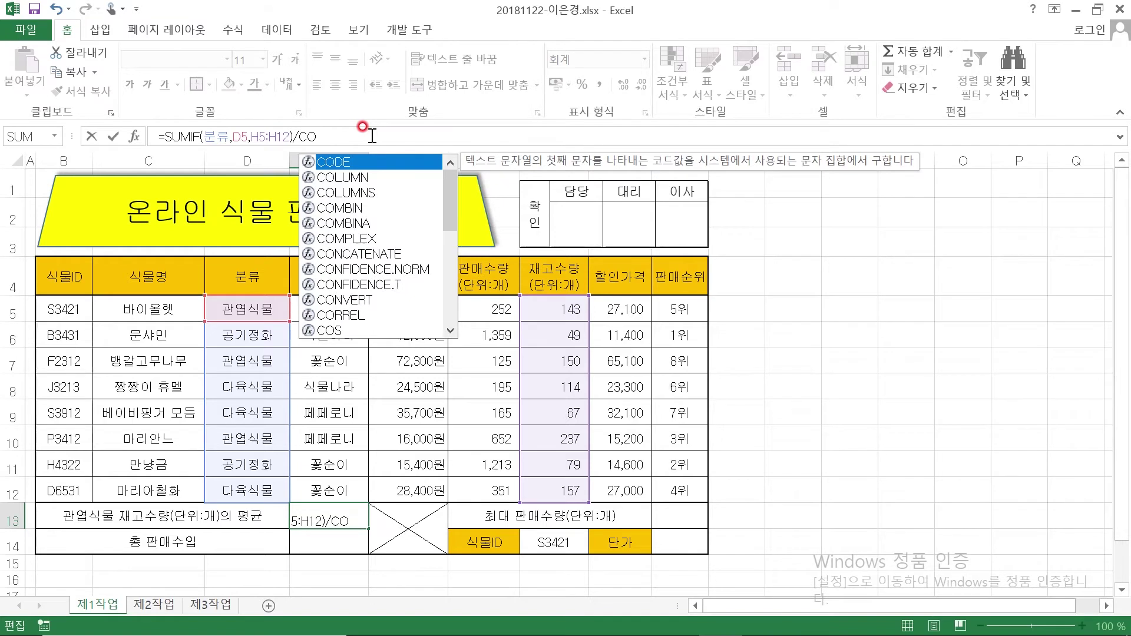
{"action": "type", "text": "UNTIF("}
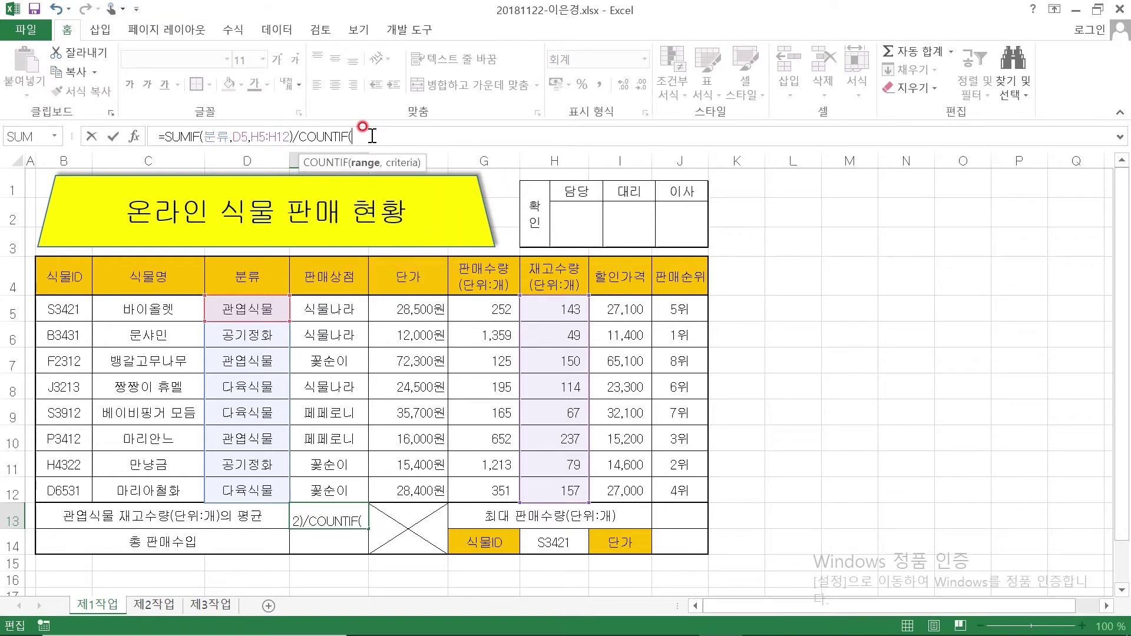
{"action": "left_click", "coordinate": [137, 139]}
{"action": "left_click_drag", "start_coordinate": [787, 287], "coordinate": [824, 277]}
{"action": "left_click", "coordinate": [748, 360]}
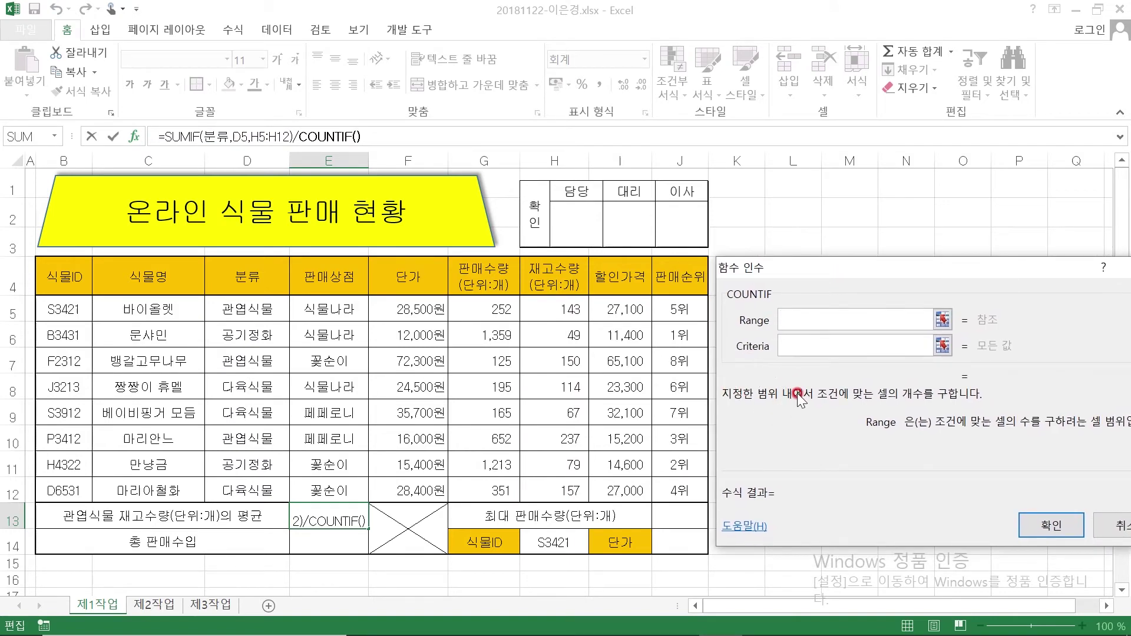
Set COUNTIF Range to 분류 and Criteria D5, confirm to show 177, then select E14
{"action": "left_click", "coordinate": [789, 318]}
{"action": "left_click_drag", "start_coordinate": [242, 306], "coordinate": [259, 490]}
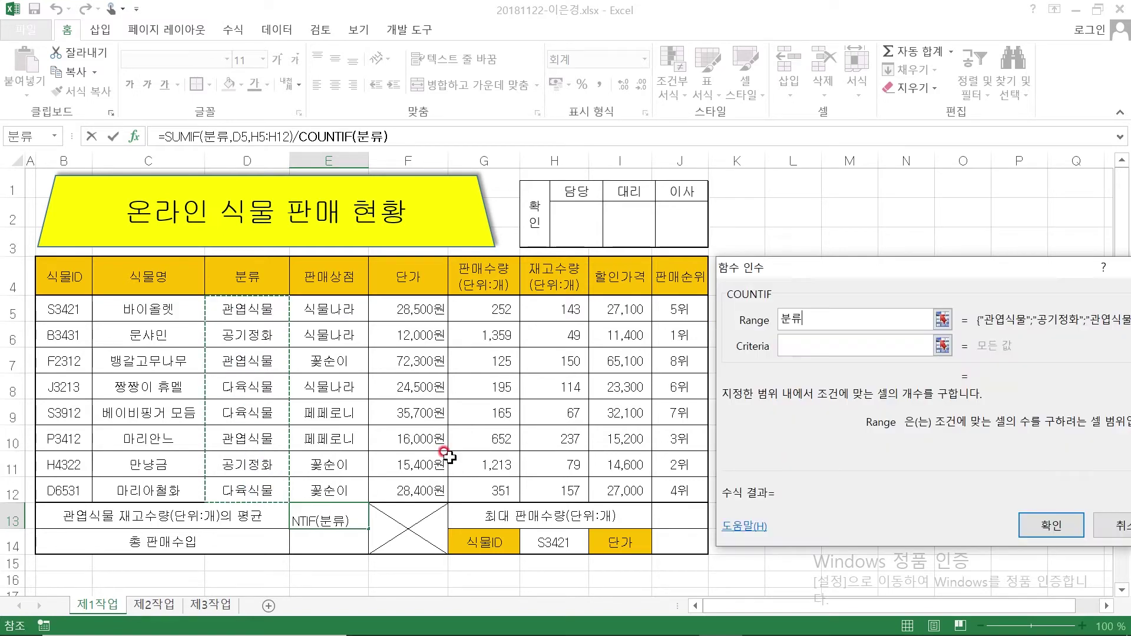
{"action": "left_click", "coordinate": [787, 345]}
{"action": "left_click", "coordinate": [242, 309]}
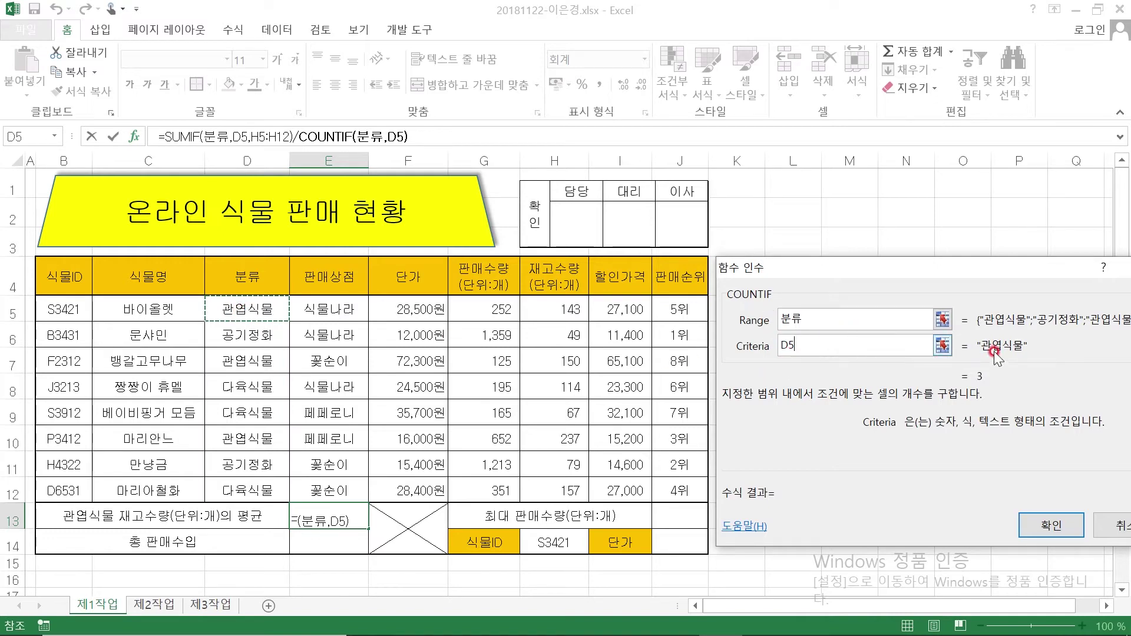
{"action": "left_click", "coordinate": [1043, 524]}
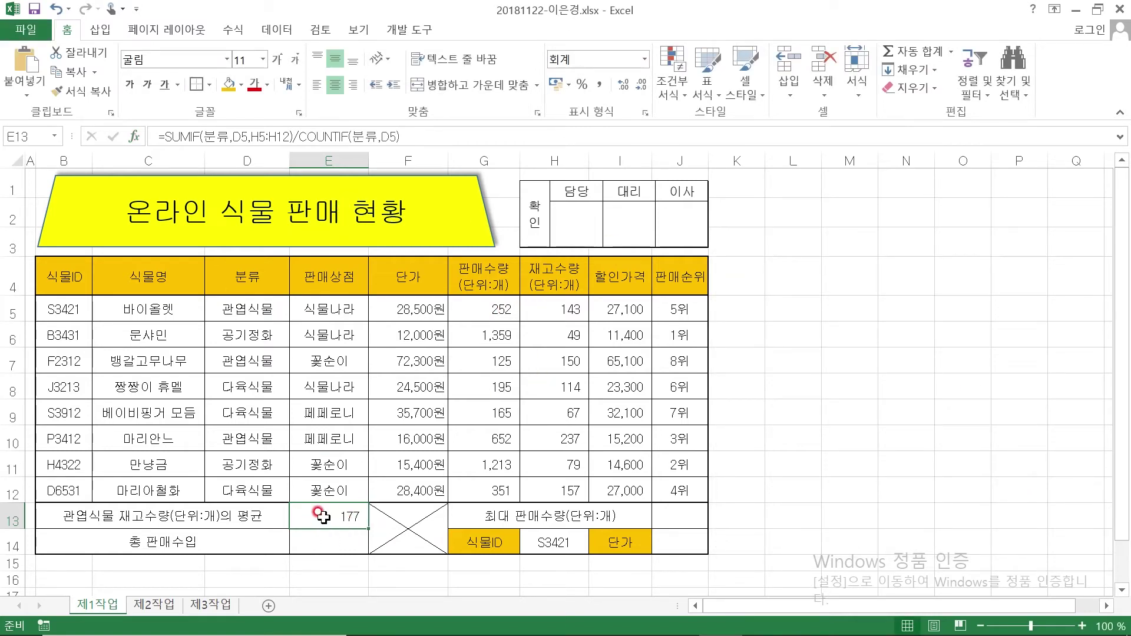
{"action": "left_click", "coordinate": [332, 546]}
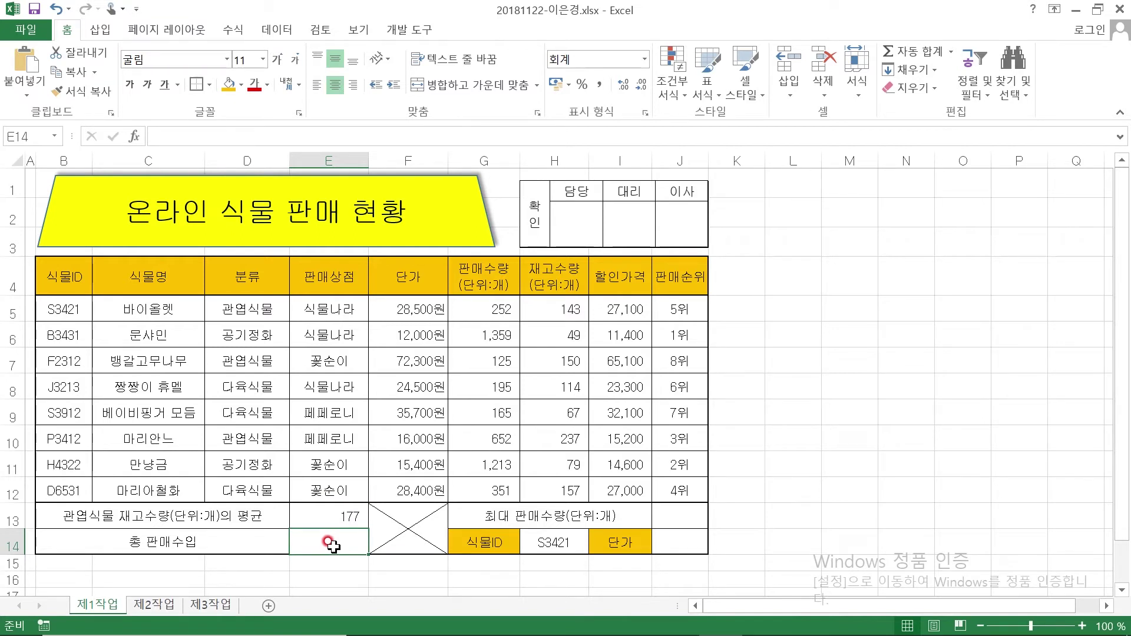
Bring the exam PDF forward and scroll to the 온라인 식물 판매 현황 출력형태 table
{"action": "mouse_move", "coordinate": [760, 635]}
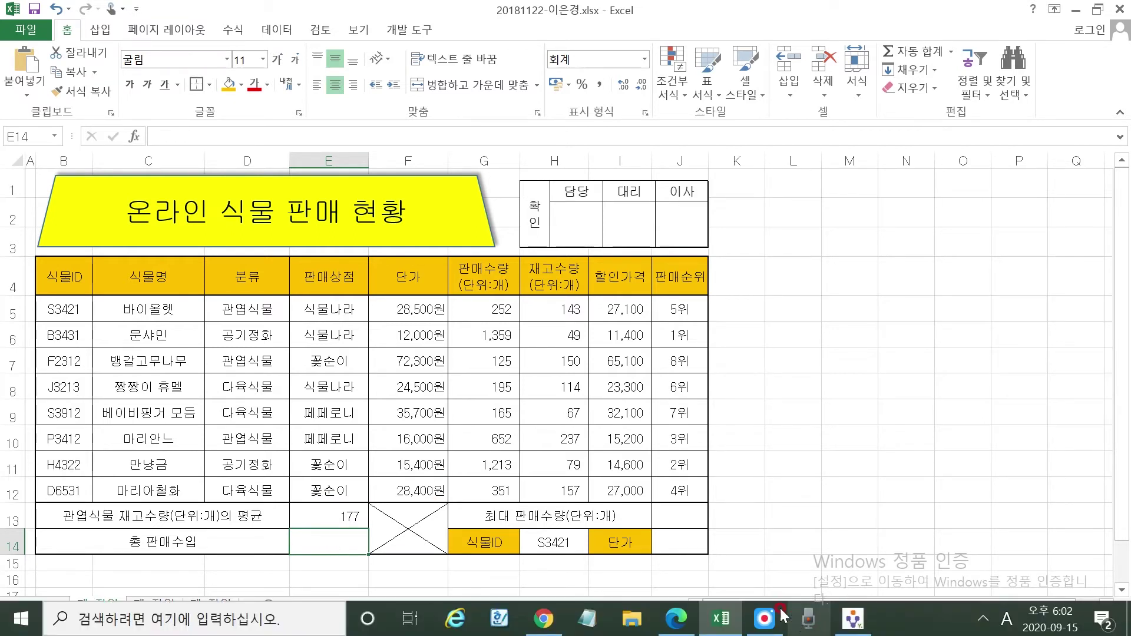
{"action": "left_click", "coordinate": [722, 631]}
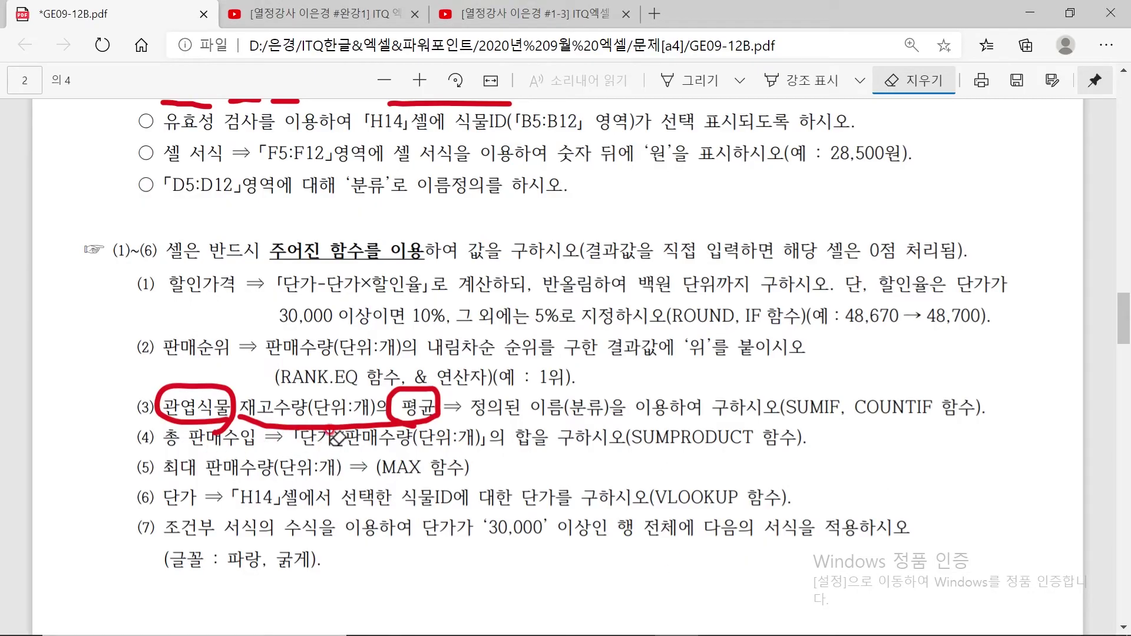
{"action": "scroll", "coordinate": [466, 432], "scroll_direction": "up", "scroll_amount": 5}
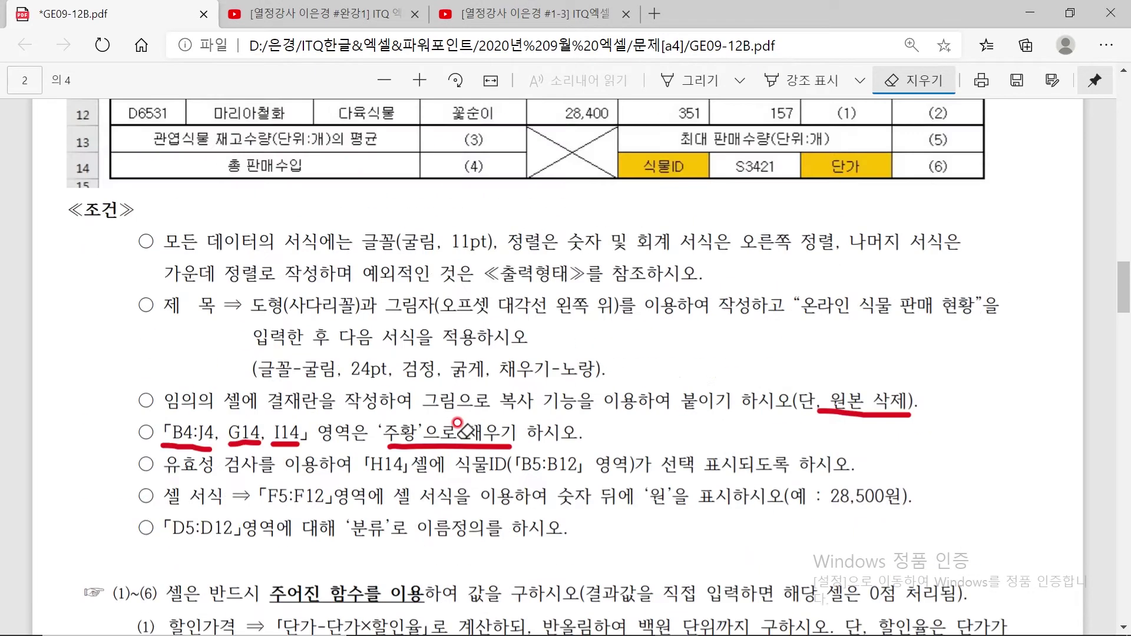
{"action": "scroll", "coordinate": [458, 422], "scroll_direction": "up", "scroll_amount": 7}
{"action": "scroll", "coordinate": [419, 353], "scroll_direction": "down", "scroll_amount": 1}
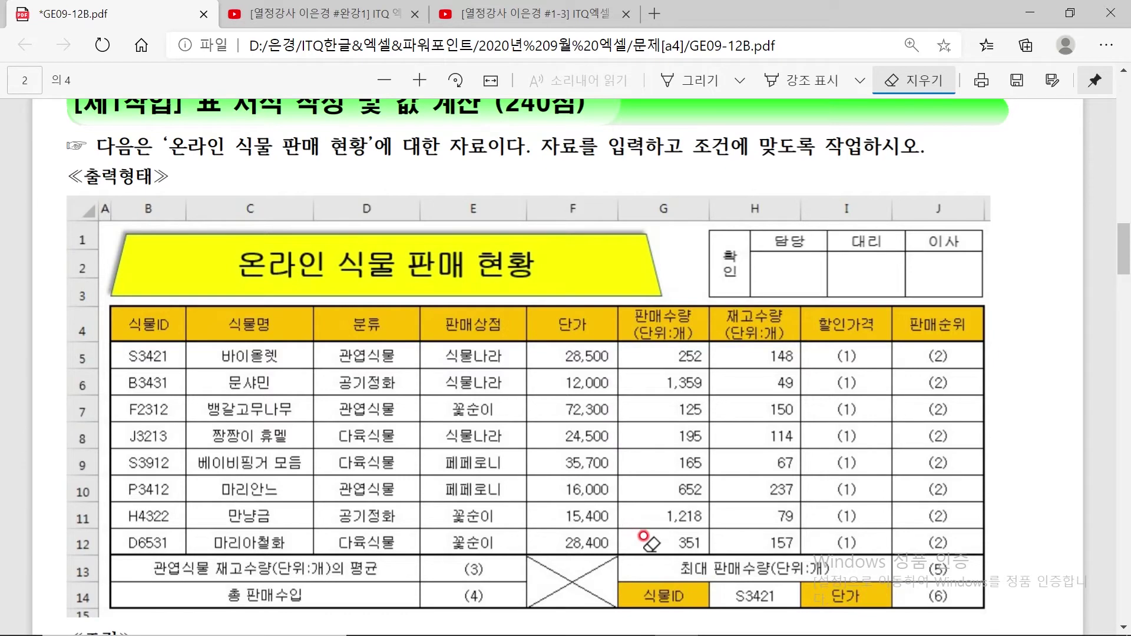
Switch from the exam PDF back to the plant sales workbook in Excel
{"action": "left_click", "coordinate": [704, 620]}
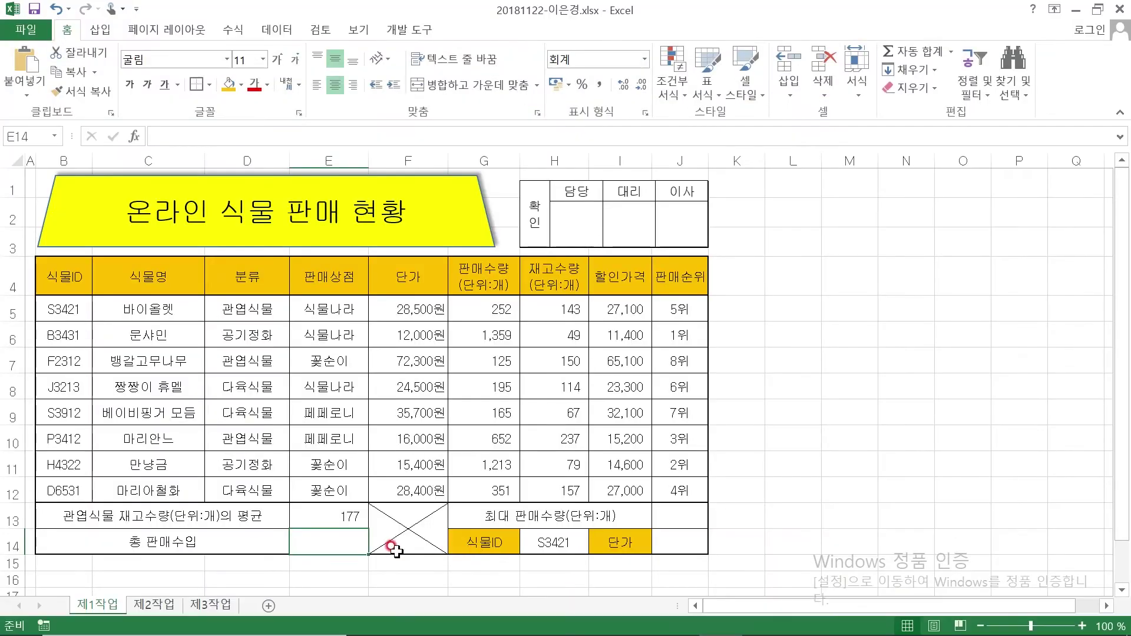
In E14, discard a misspelled =SUMPROUCT attempt and start =SUMPRODUCT( with its argument dialog
{"action": "left_click", "coordinate": [336, 543]}
{"action": "type", "text": "=SU"}
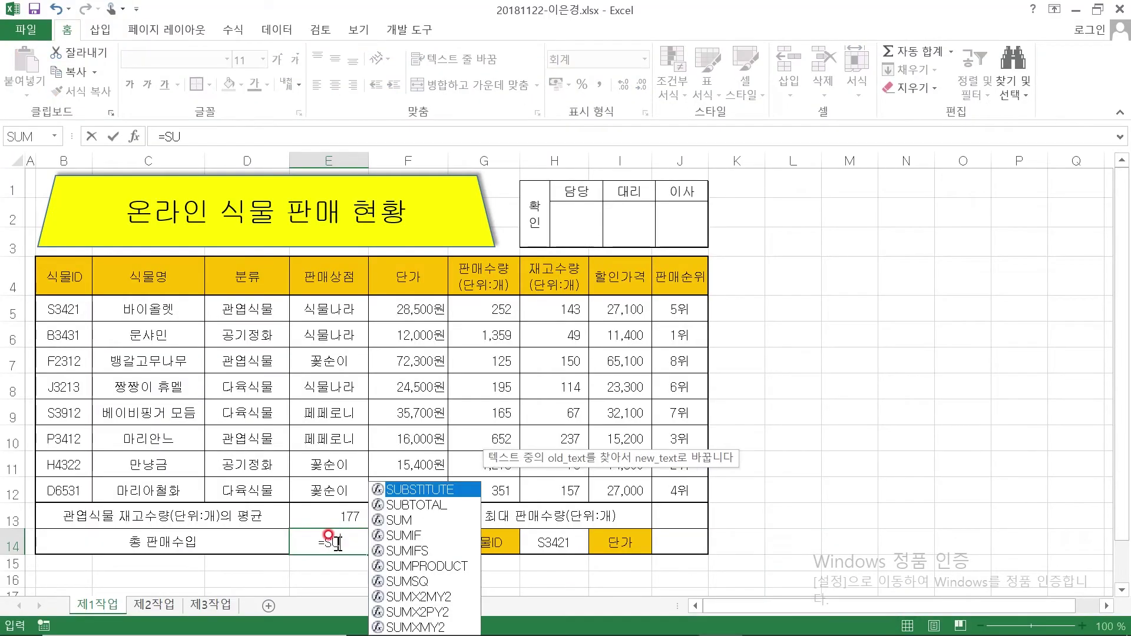
{"action": "type", "text": "MPROU"}
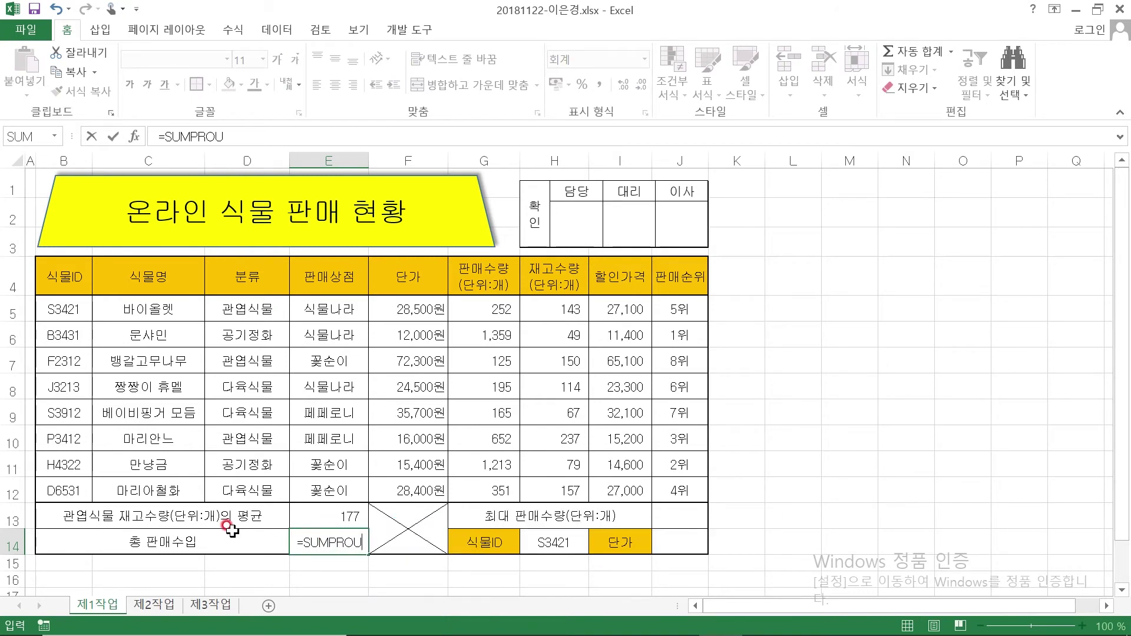
{"action": "type", "text": "CT("}
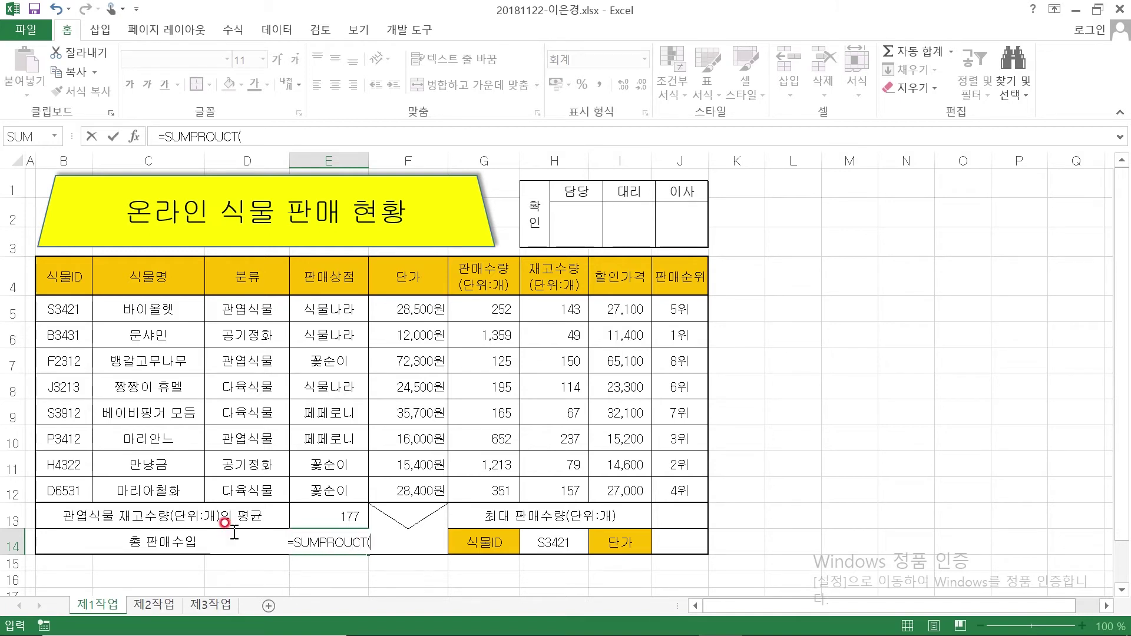
{"action": "left_click", "coordinate": [146, 137]}
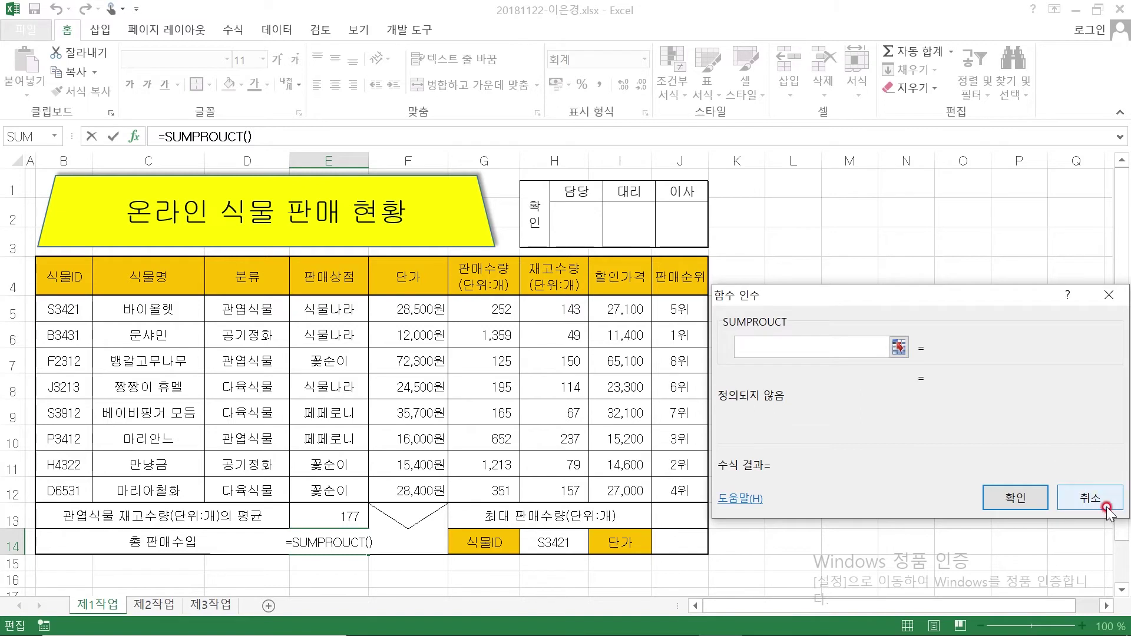
{"action": "left_click", "coordinate": [1090, 498]}
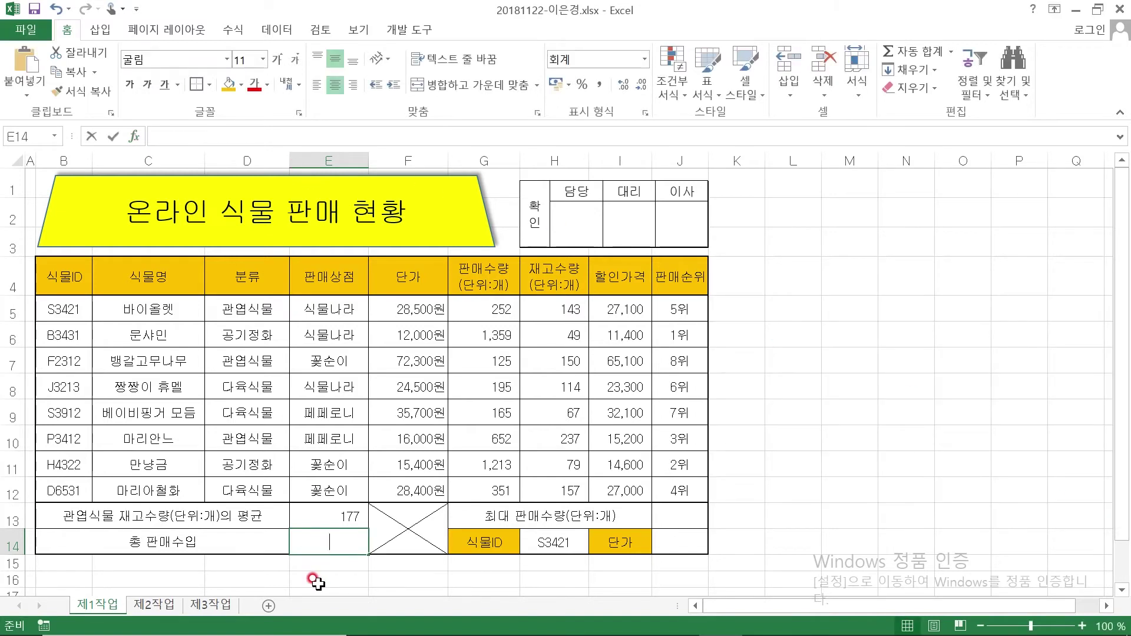
{"action": "type", "text": "=SUMPRODUCT("}
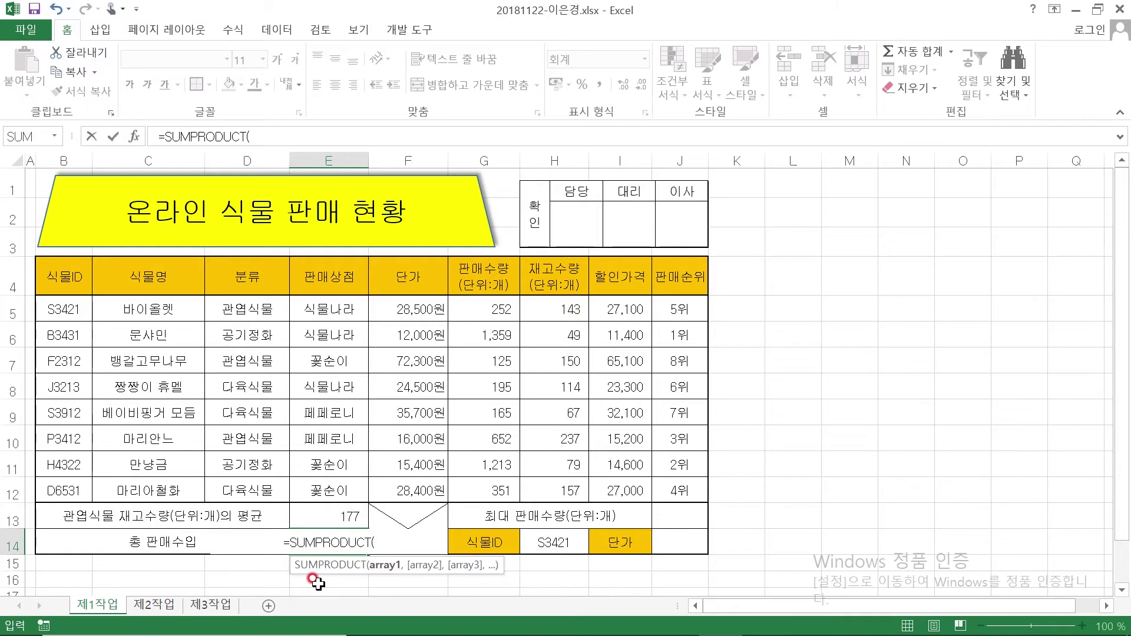
{"action": "left_click", "coordinate": [134, 136]}
{"action": "left_click_drag", "start_coordinate": [670, 253], "coordinate": [730, 253]}
Set Array1 to F5:F12 and Array2 to G5:G12, giving total revenue 82,276,100
{"action": "left_click", "coordinate": [781, 296]}
{"action": "left_click", "coordinate": [777, 288]}
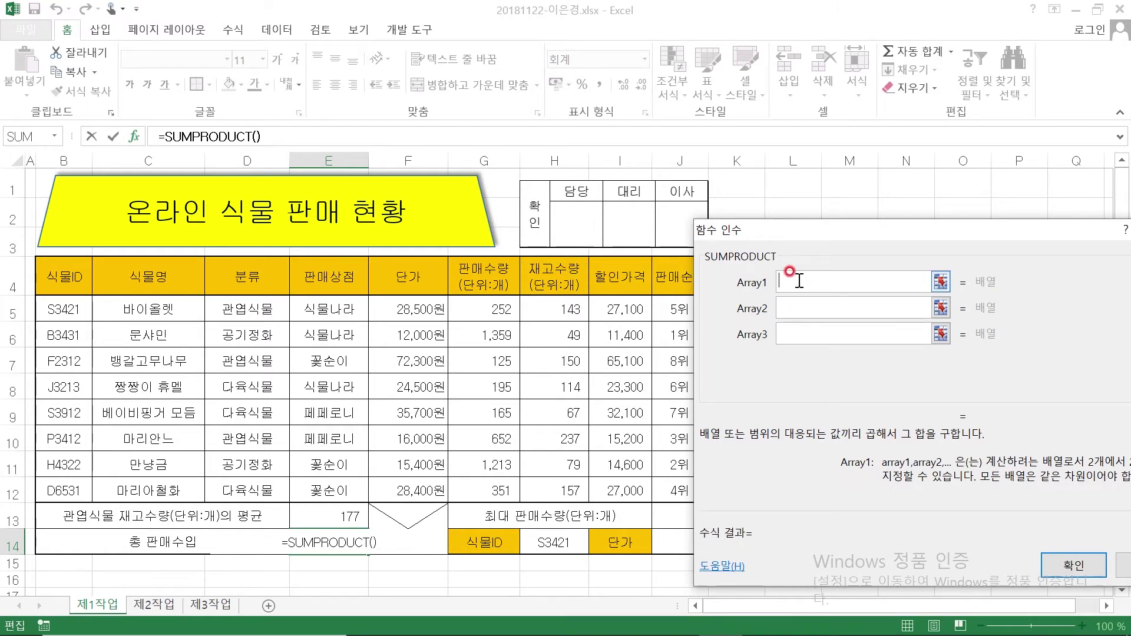
{"action": "left_click_drag", "start_coordinate": [413, 306], "coordinate": [403, 492]}
{"action": "left_click", "coordinate": [789, 308]}
{"action": "left_click_drag", "start_coordinate": [479, 310], "coordinate": [479, 486]}
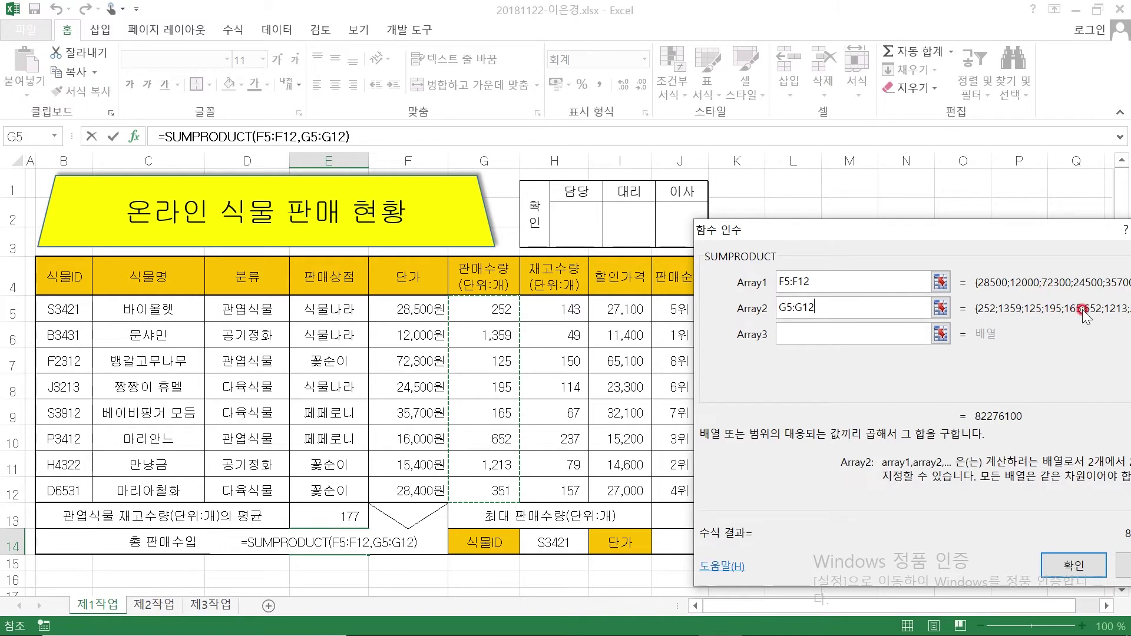
{"action": "left_click_drag", "start_coordinate": [956, 243], "coordinate": [793, 181]}
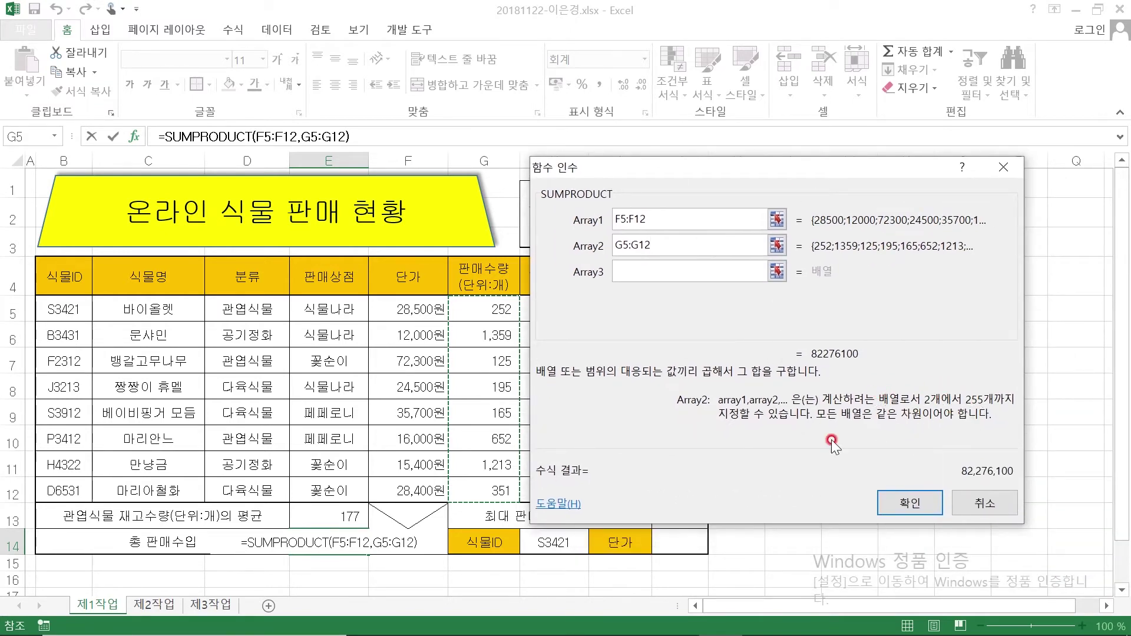
{"action": "left_click", "coordinate": [910, 503]}
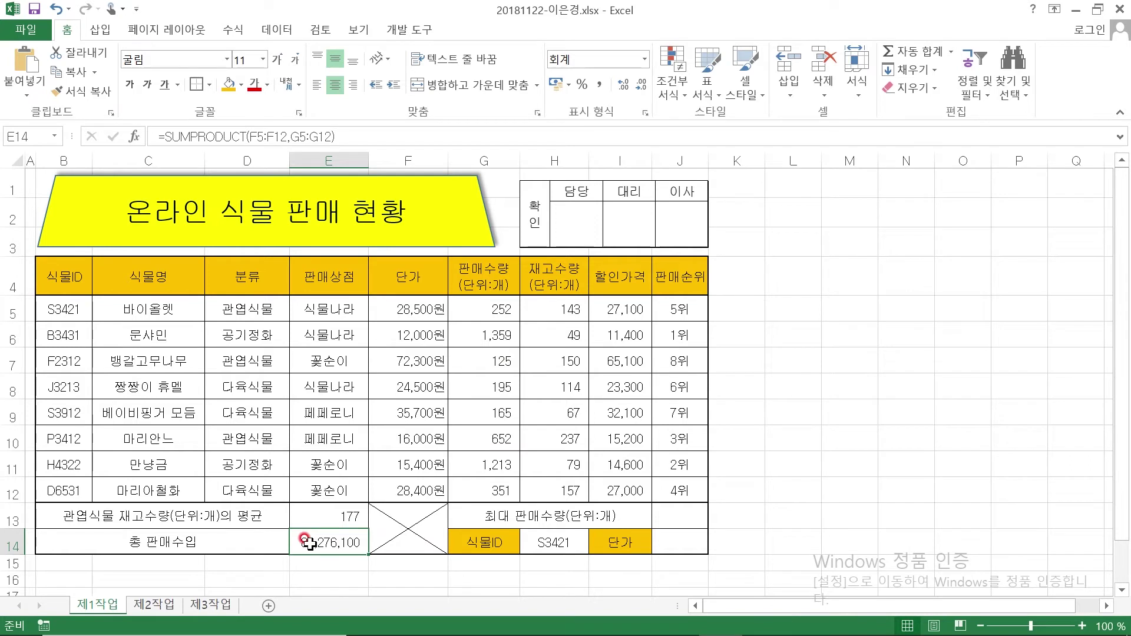
{"action": "left_click", "coordinate": [698, 517]}
Enter =MAX(G5:G12) in J13 to show 1,359, then return to the exam PDF
{"action": "left_click", "coordinate": [703, 519]}
{"action": "type", "text": "="}
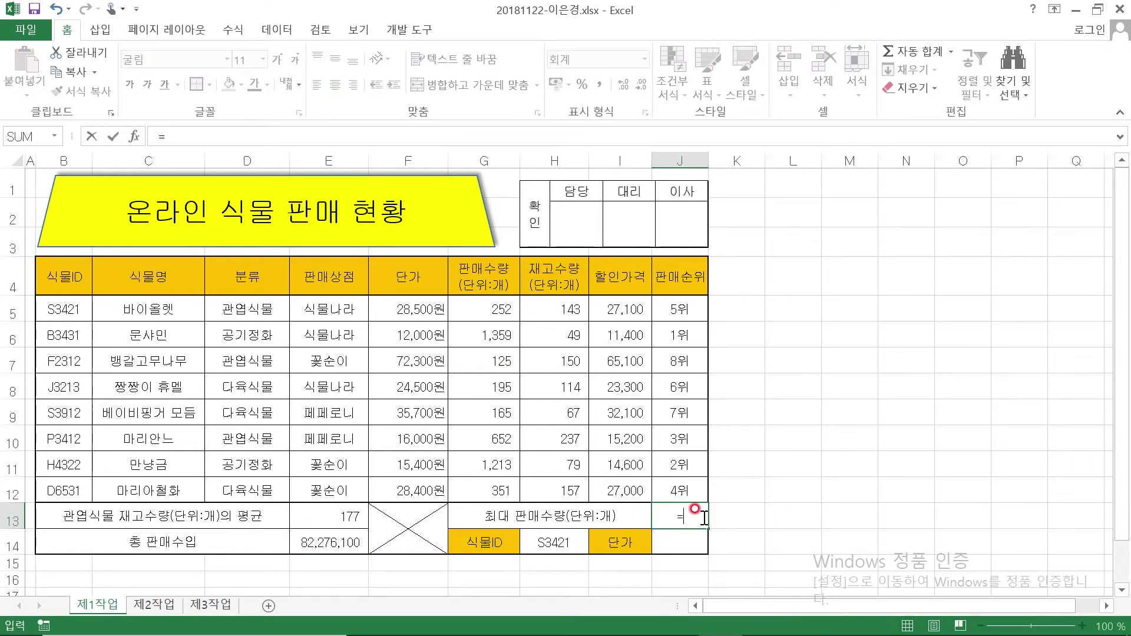
{"action": "type", "text": "MAX("}
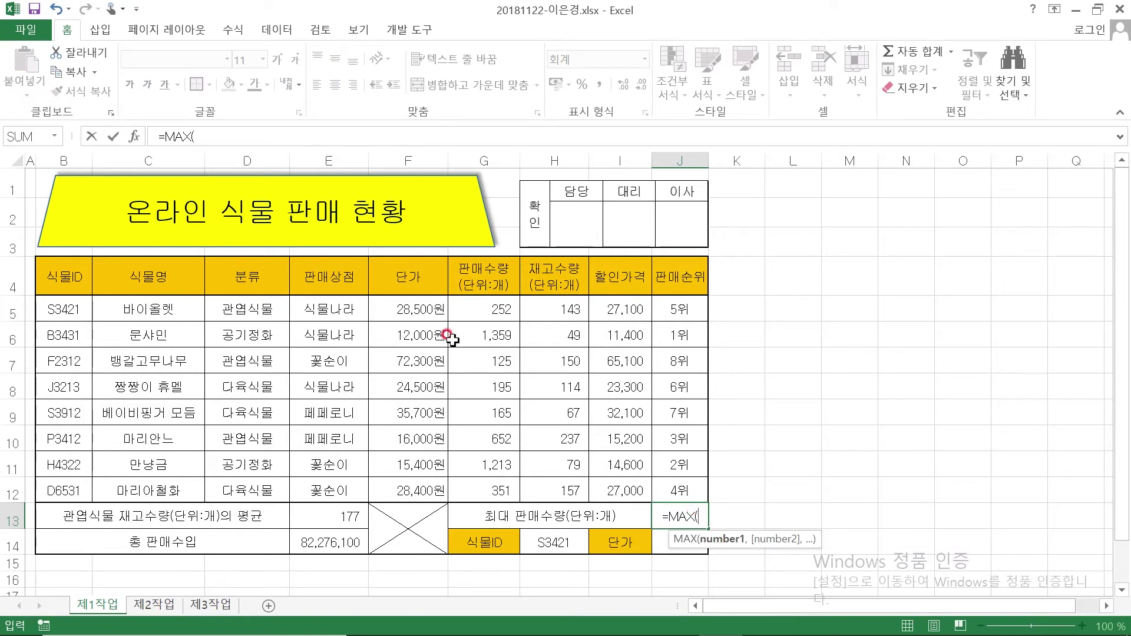
{"action": "left_click_drag", "start_coordinate": [471, 305], "coordinate": [471, 485]}
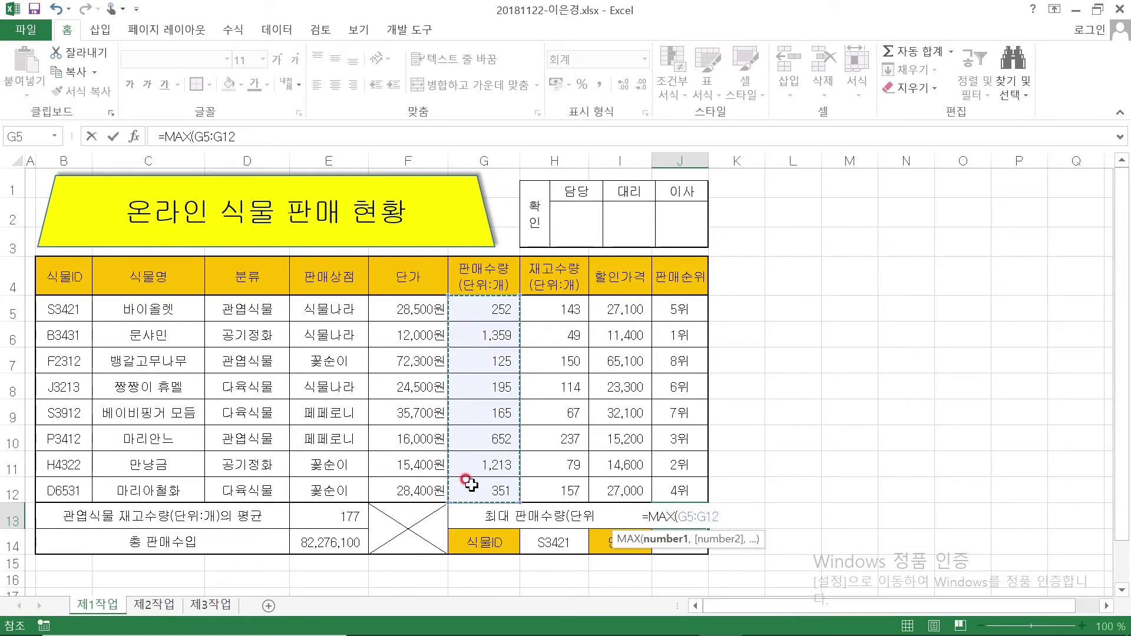
{"action": "key", "text": "Return"}
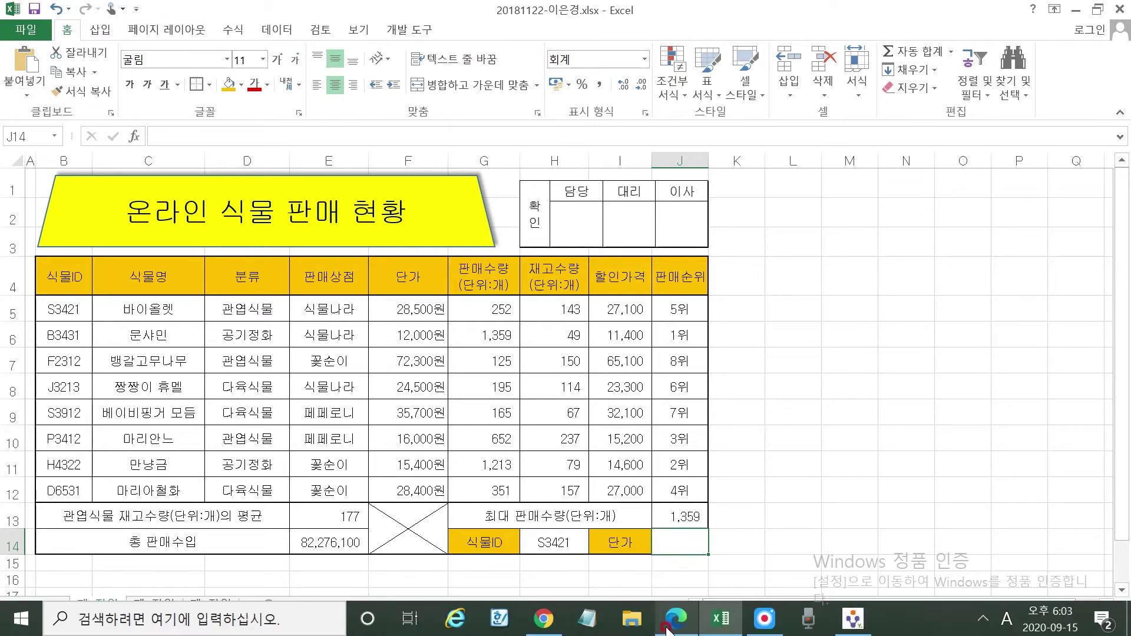
{"action": "left_click", "coordinate": [668, 628]}
{"action": "scroll", "coordinate": [682, 457], "scroll_direction": "down", "scroll_amount": 3}
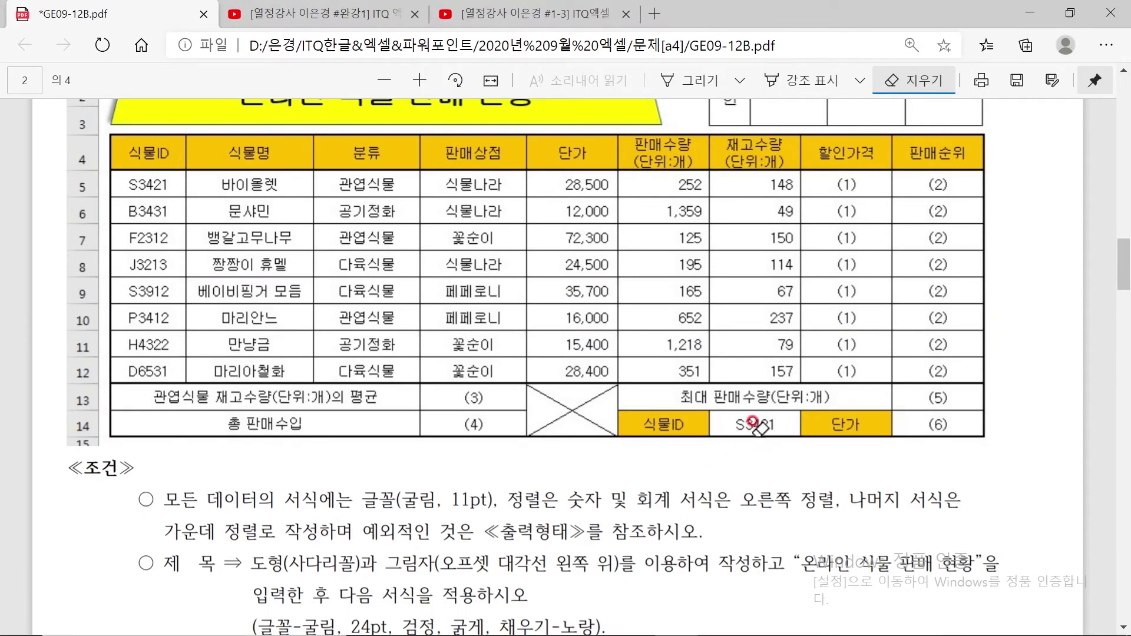
{"action": "scroll", "coordinate": [743, 171], "scroll_direction": "up", "scroll_amount": 3}
{"action": "scroll", "coordinate": [749, 184], "scroll_direction": "up", "scroll_amount": 3}
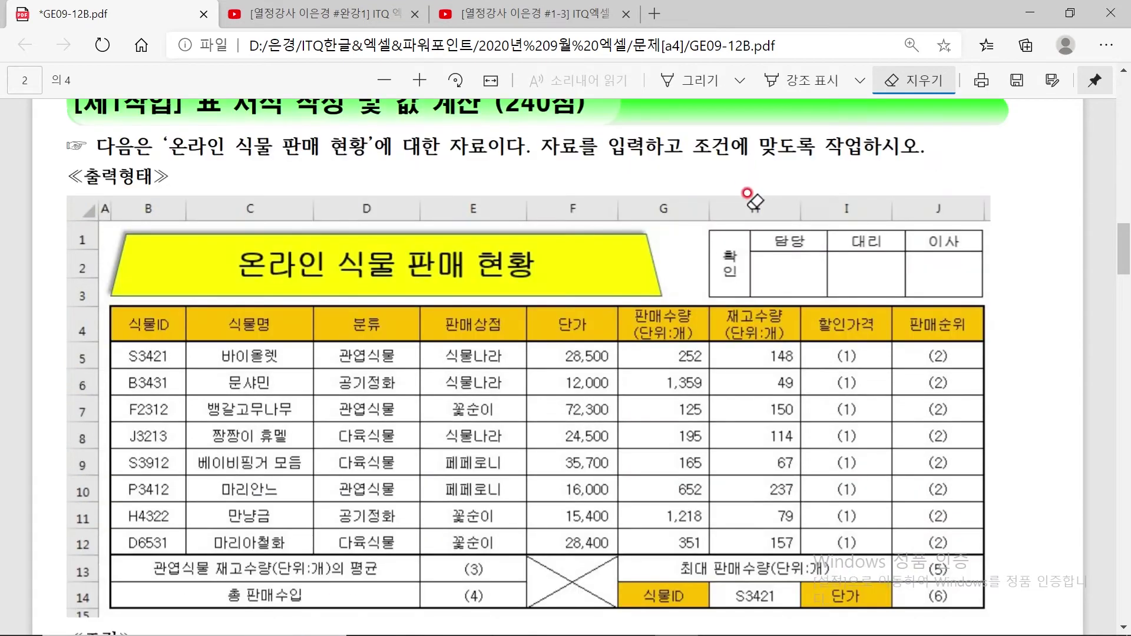
{"action": "scroll", "coordinate": [760, 501], "scroll_direction": "down", "scroll_amount": 3}
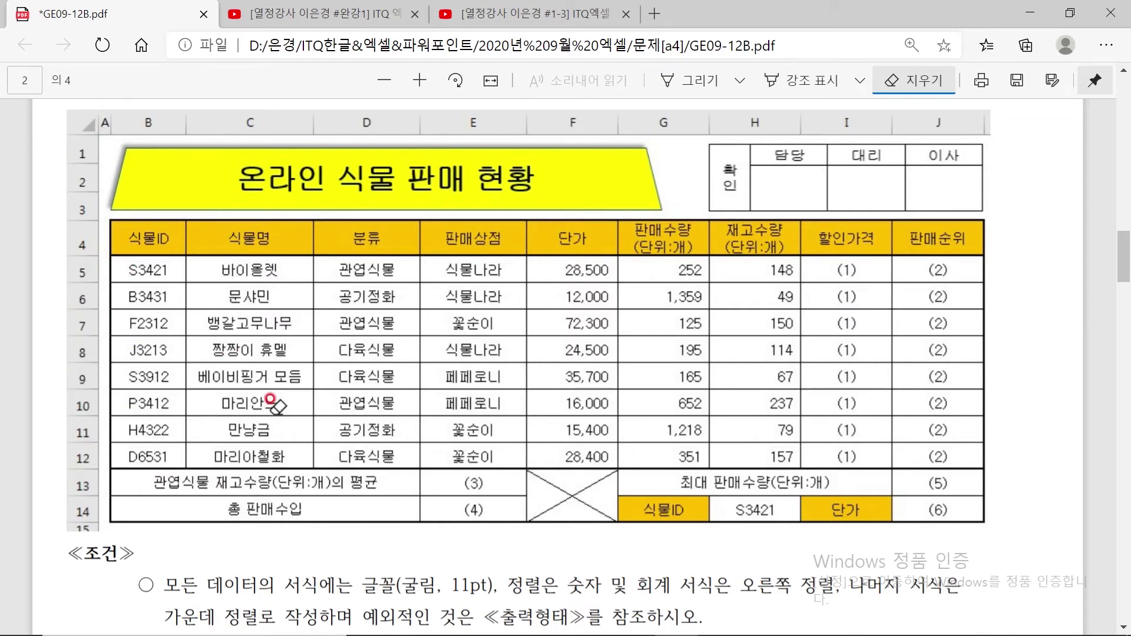
{"action": "mouse_move", "coordinate": [822, 632]}
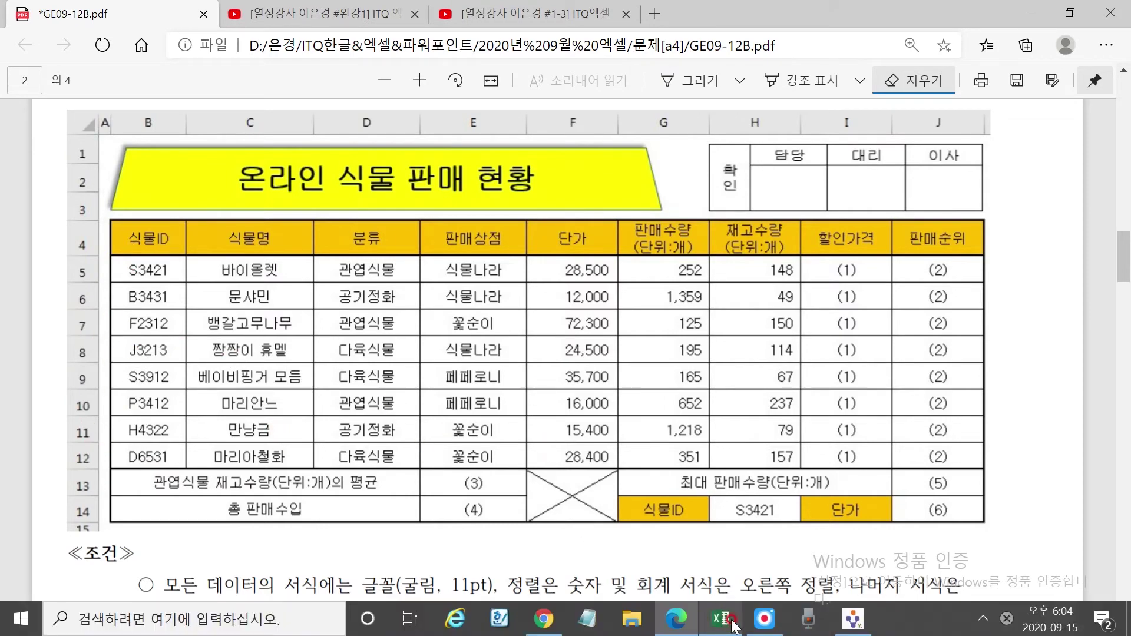
Back in Excel, start =VLOOKUP( in J14 with H14 as the lookup value
{"action": "left_click", "coordinate": [725, 622]}
{"action": "left_click", "coordinate": [680, 539]}
{"action": "type", "text": "=V"}
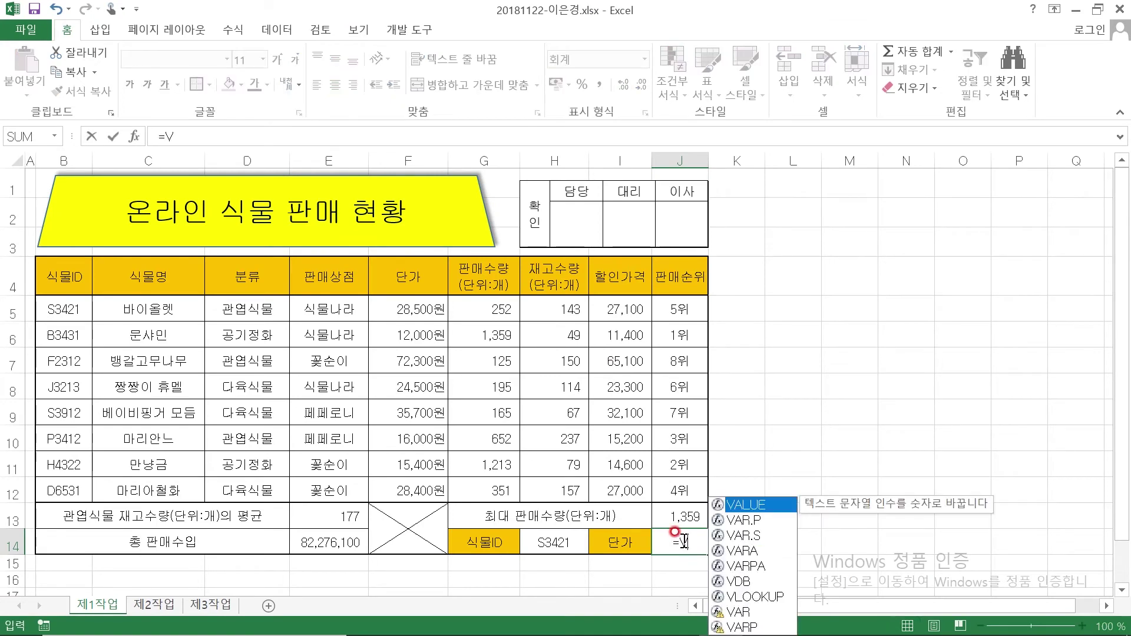
{"action": "type", "text": "LOOK"}
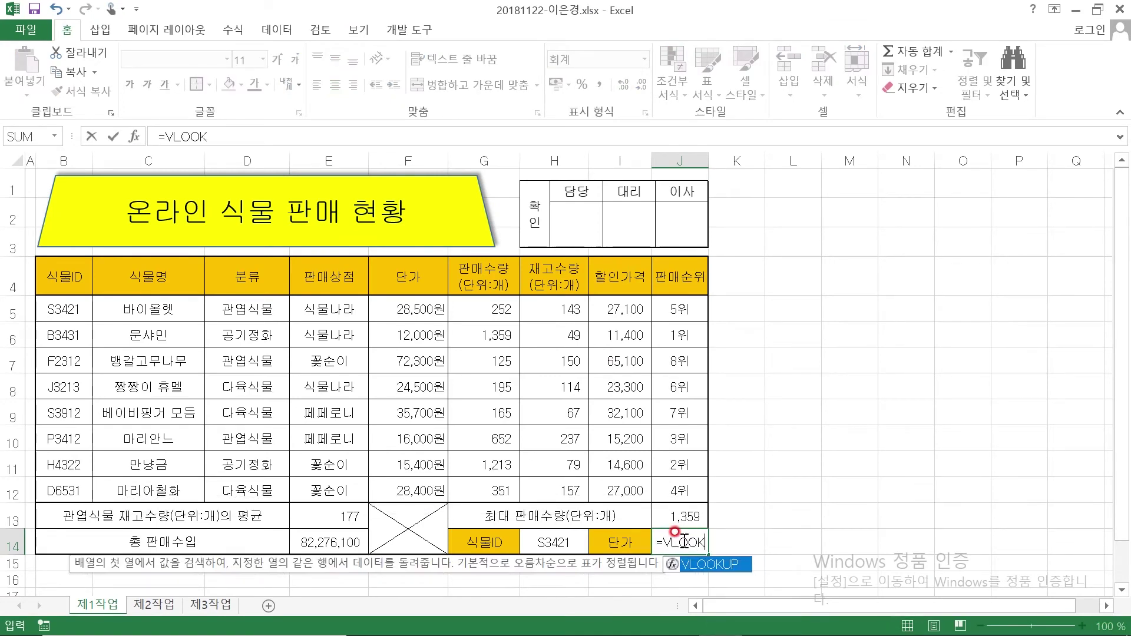
{"action": "type", "text": "UP("}
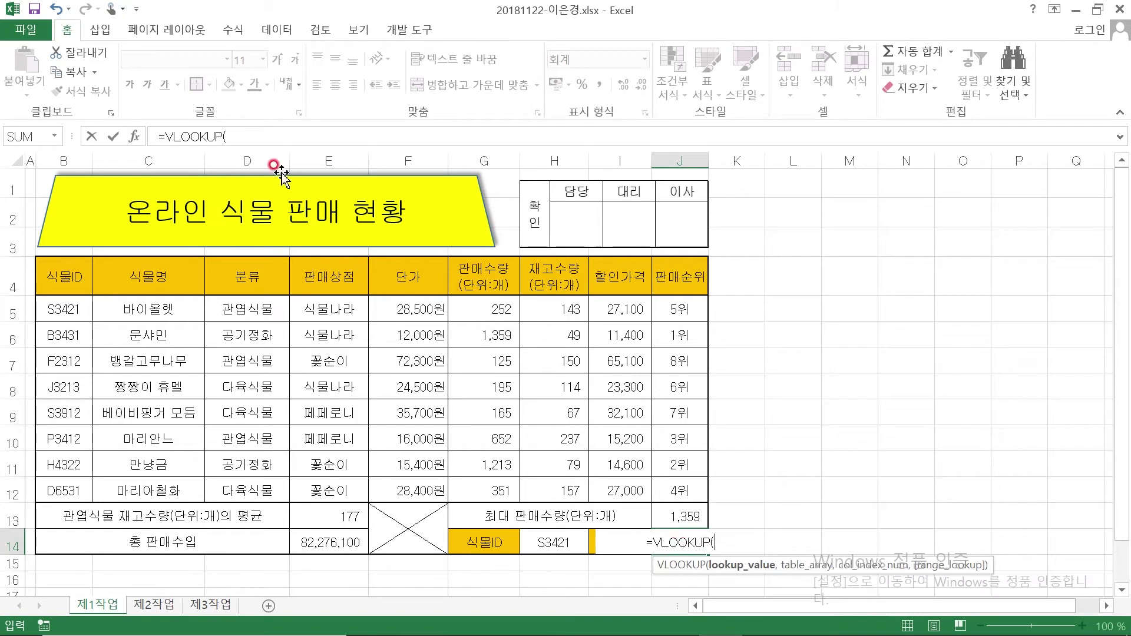
{"action": "left_click", "coordinate": [134, 136]}
{"action": "left_click_drag", "start_coordinate": [762, 184], "coordinate": [962, 228]}
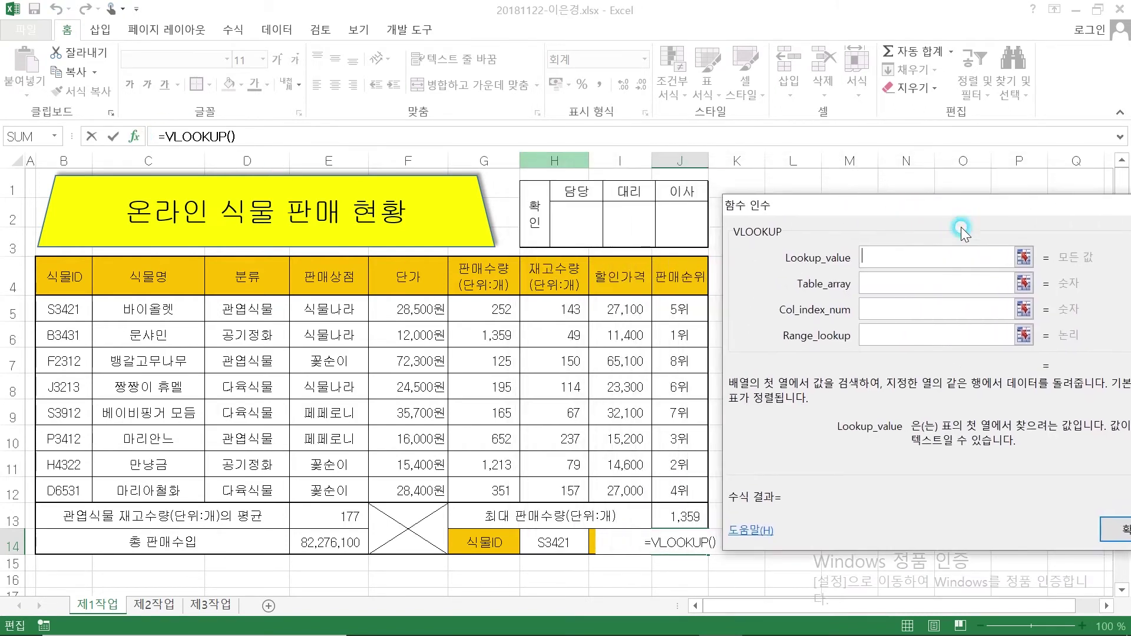
{"action": "left_click", "coordinate": [557, 541]}
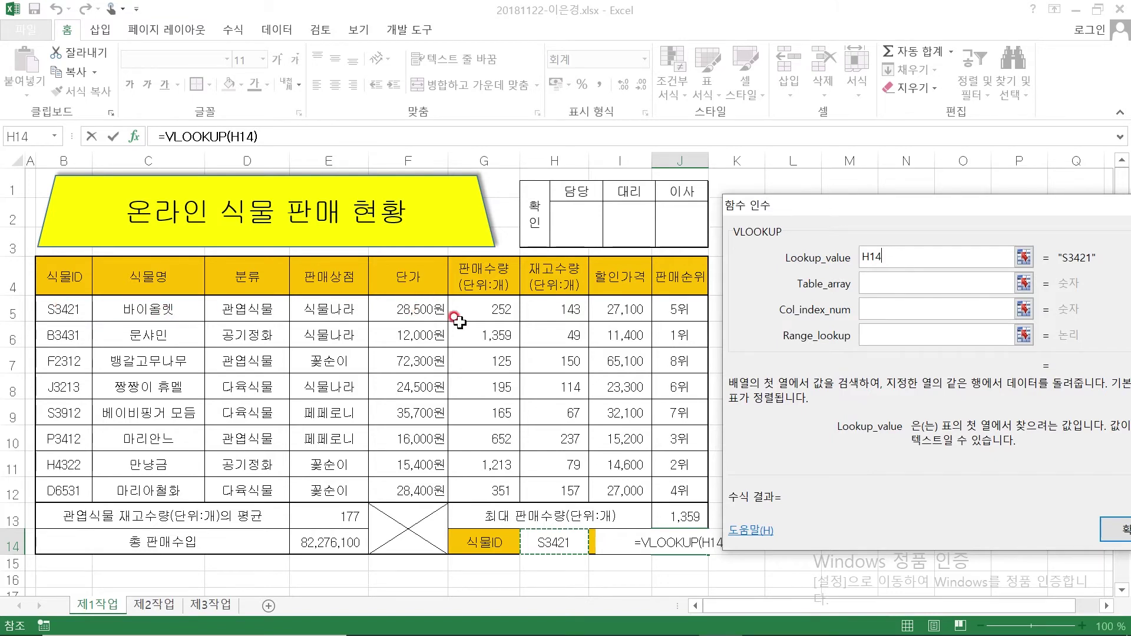
Set the lookup range B5:H12, column 5 and exact match 0, returning 28,500
{"action": "left_click", "coordinate": [879, 278]}
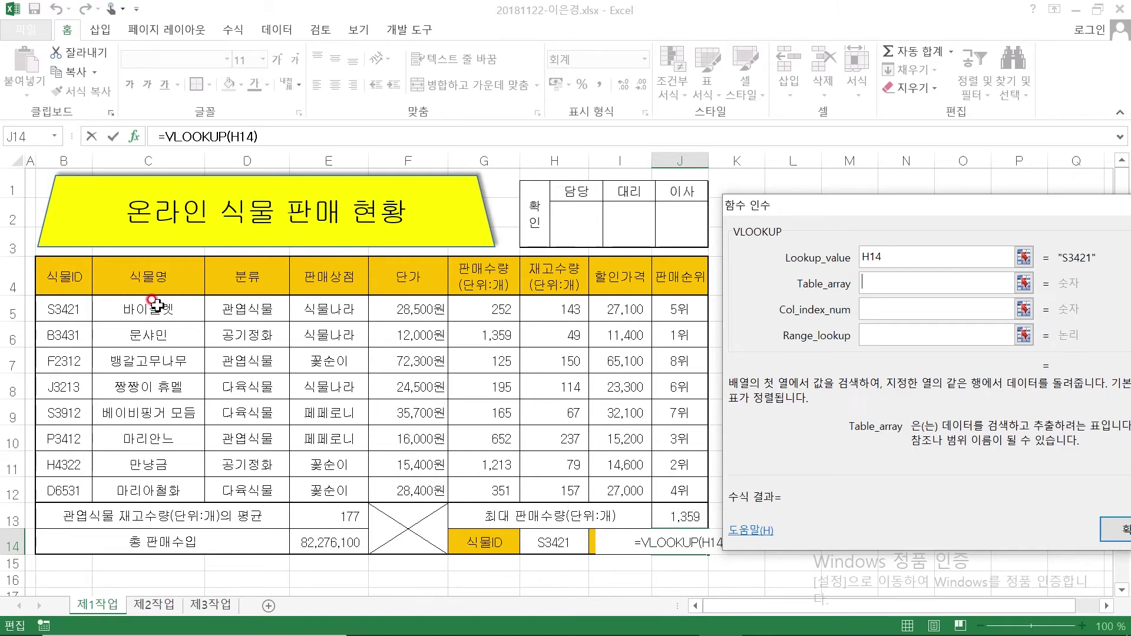
{"action": "left_click_drag", "start_coordinate": [47, 307], "coordinate": [568, 488]}
{"action": "left_click", "coordinate": [857, 316]}
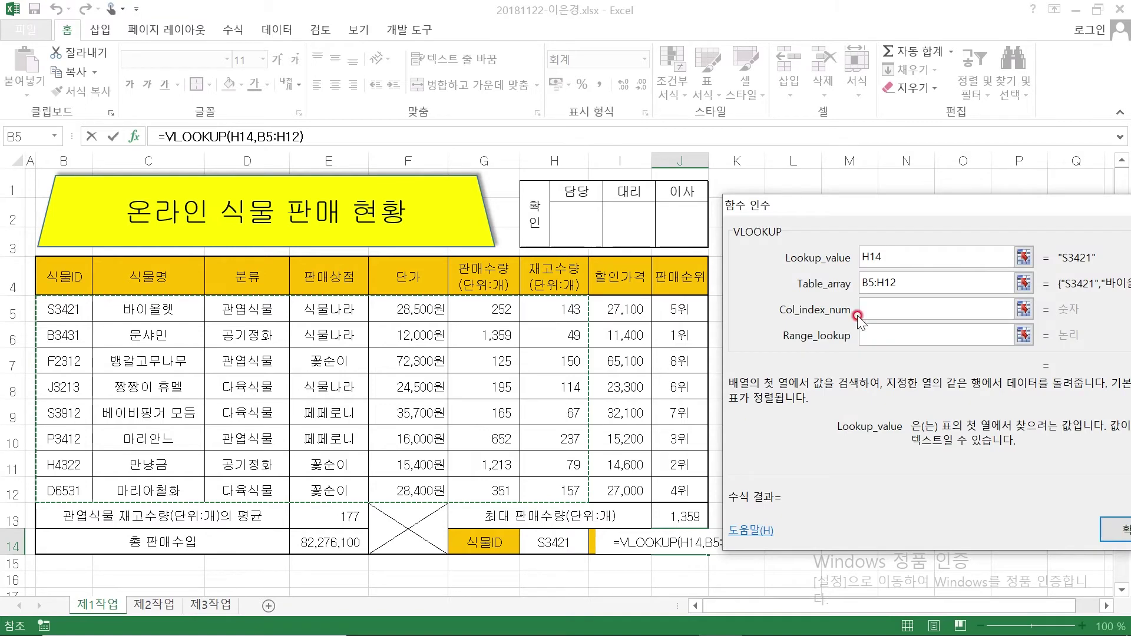
{"action": "left_click", "coordinate": [884, 307]}
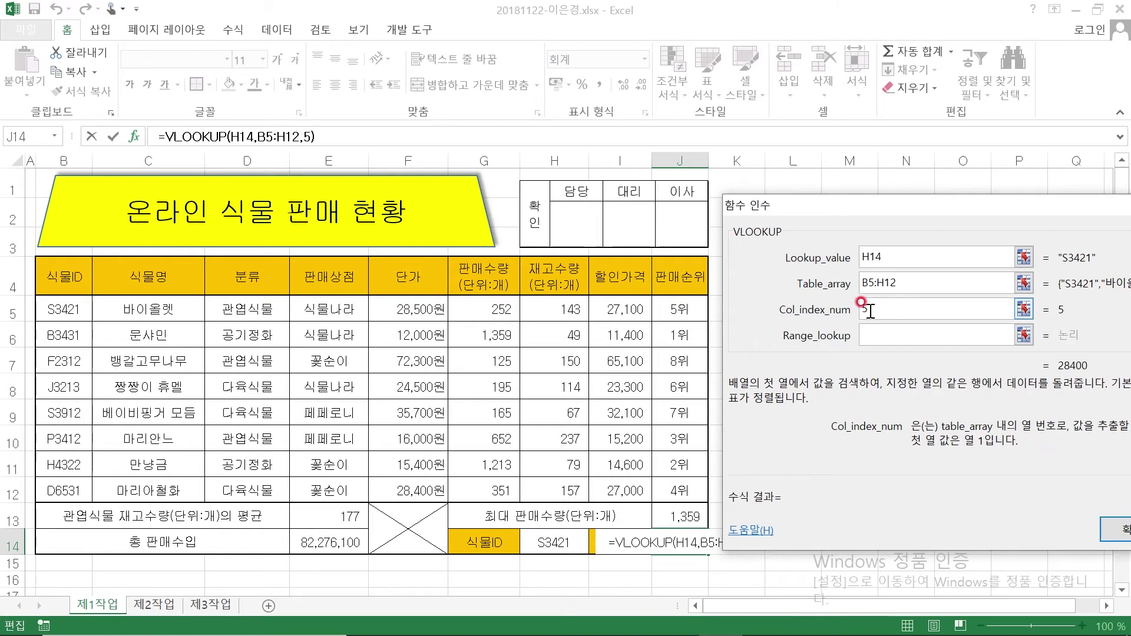
{"action": "left_click", "coordinate": [901, 336]}
{"action": "type", "text": "0"}
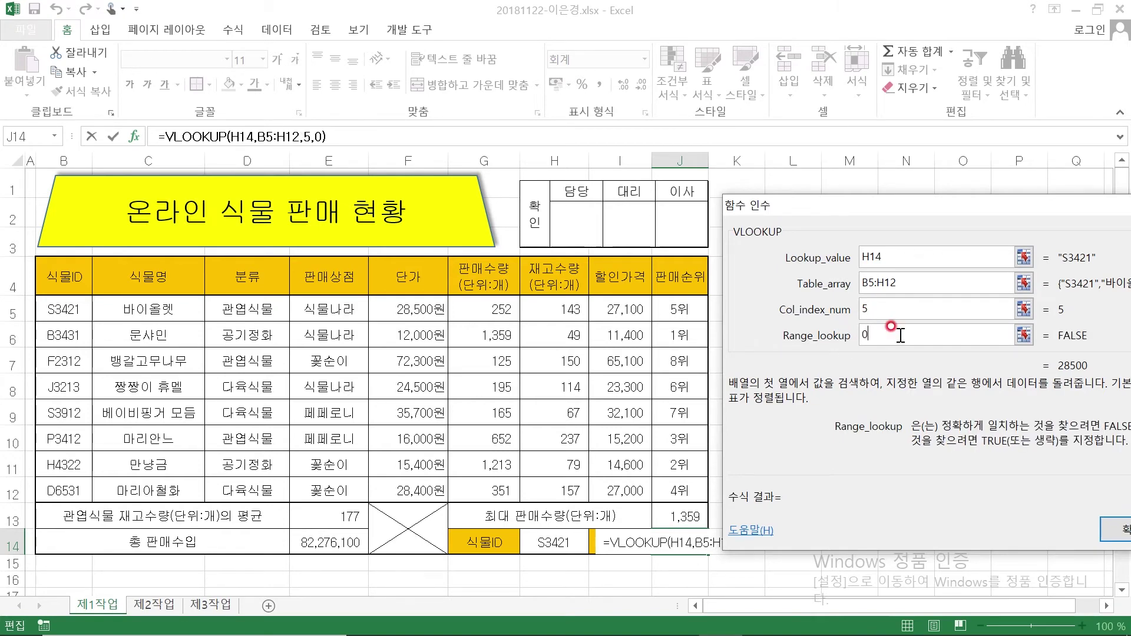
{"action": "left_click_drag", "start_coordinate": [903, 221], "coordinate": [888, 223]}
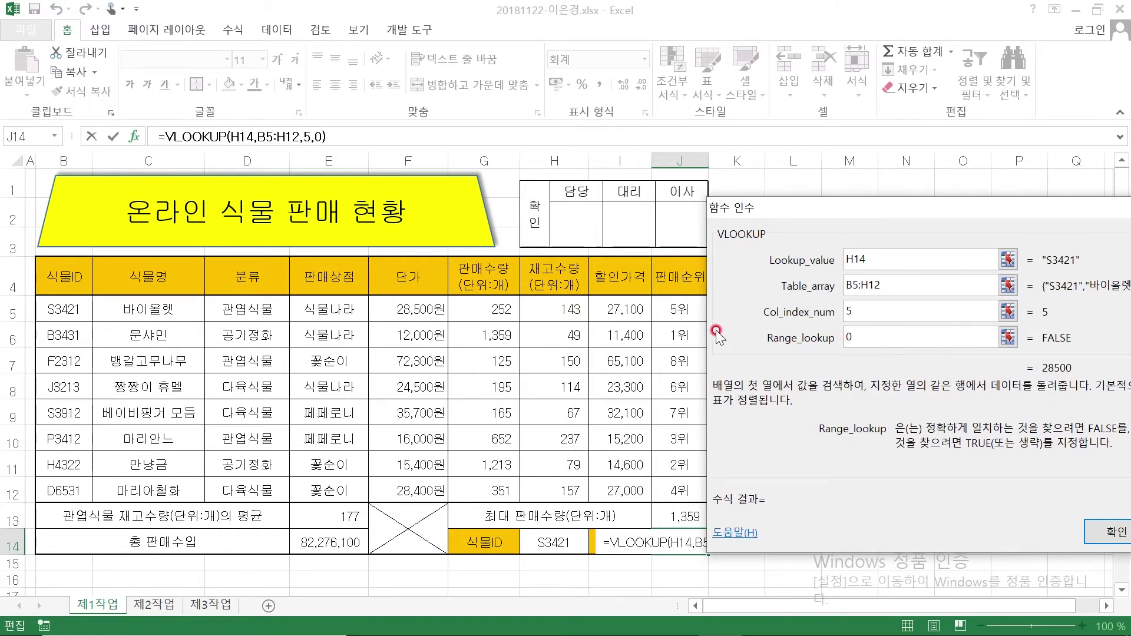
{"action": "left_click_drag", "start_coordinate": [889, 211], "coordinate": [859, 175]}
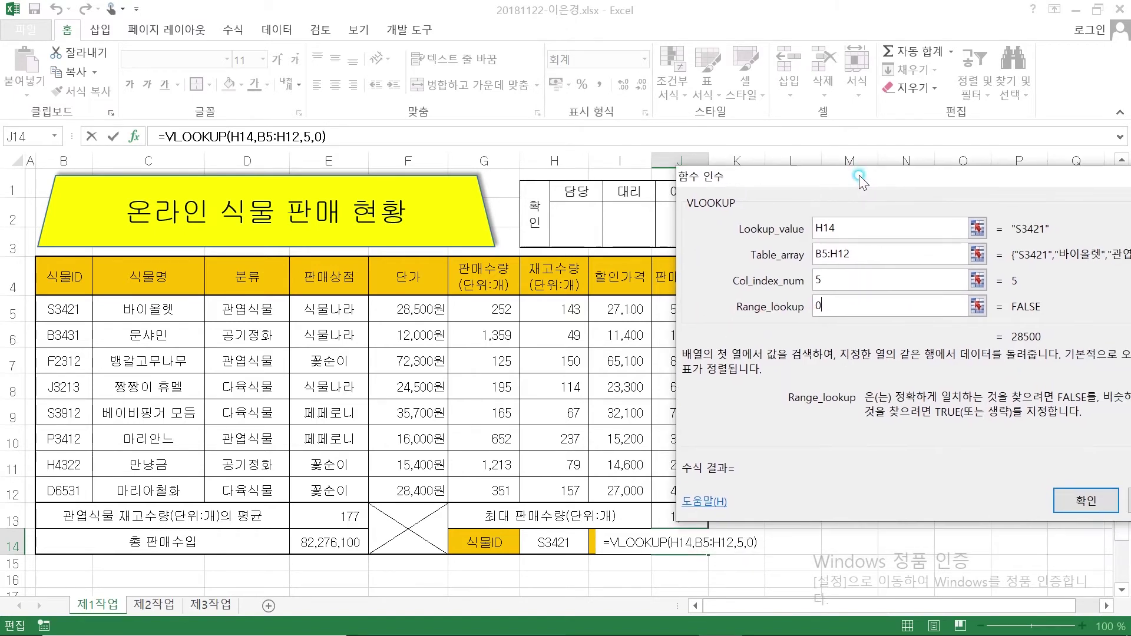
{"action": "left_click", "coordinate": [1069, 501]}
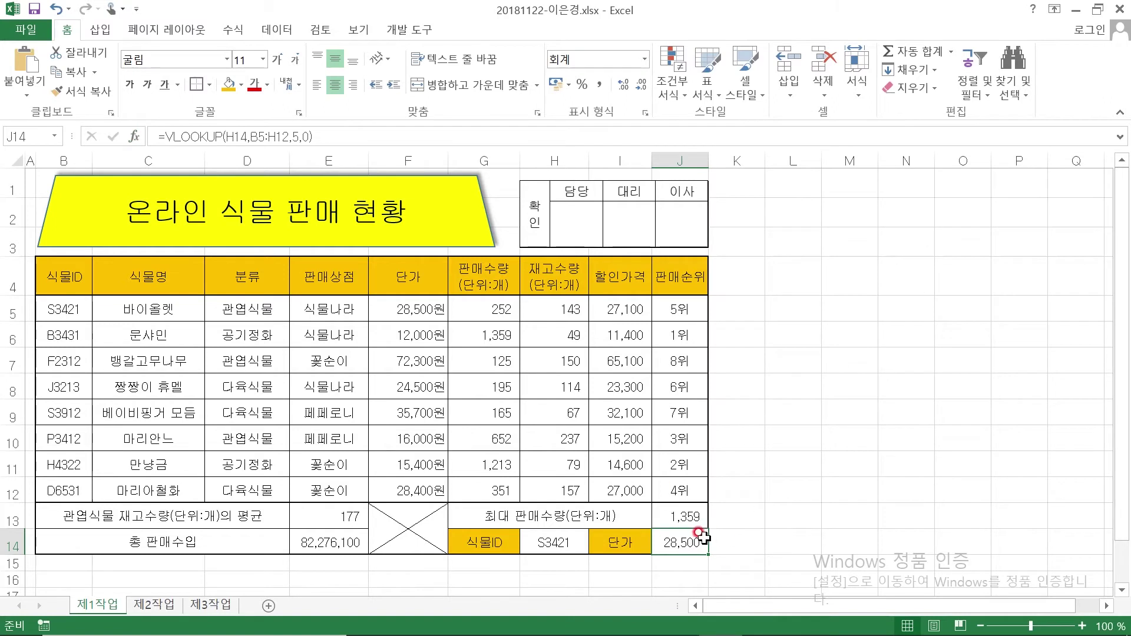
Pick P3412 from H14's plant ID dropdown so J14's unit price shows 16,000
{"action": "left_click", "coordinate": [86, 305]}
{"action": "left_click", "coordinate": [406, 302]}
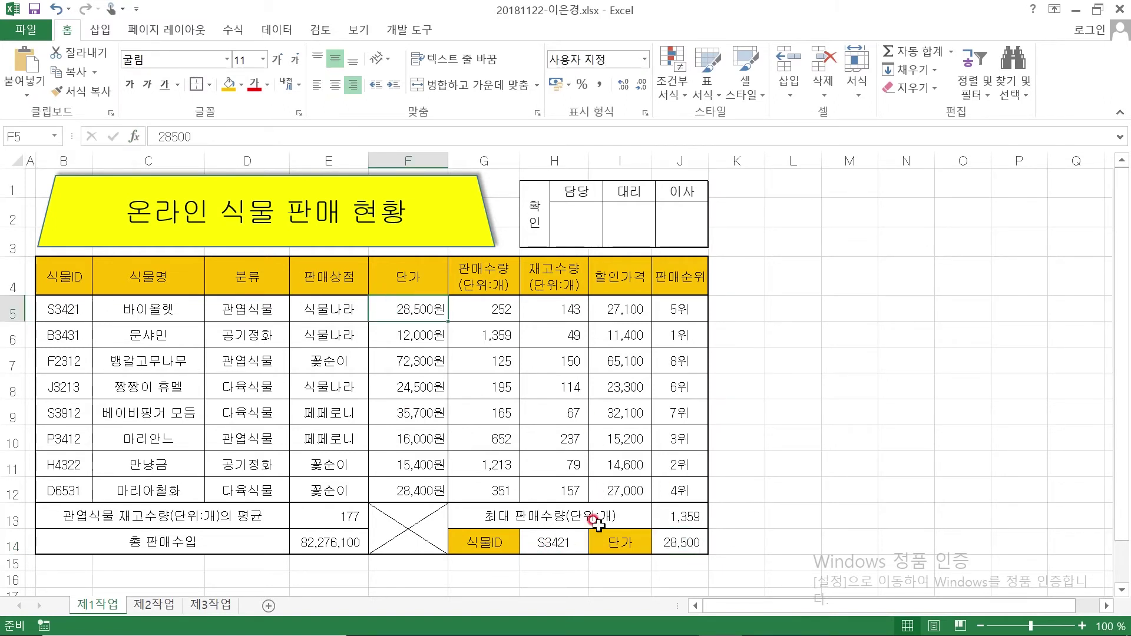
{"action": "left_click", "coordinate": [556, 540]}
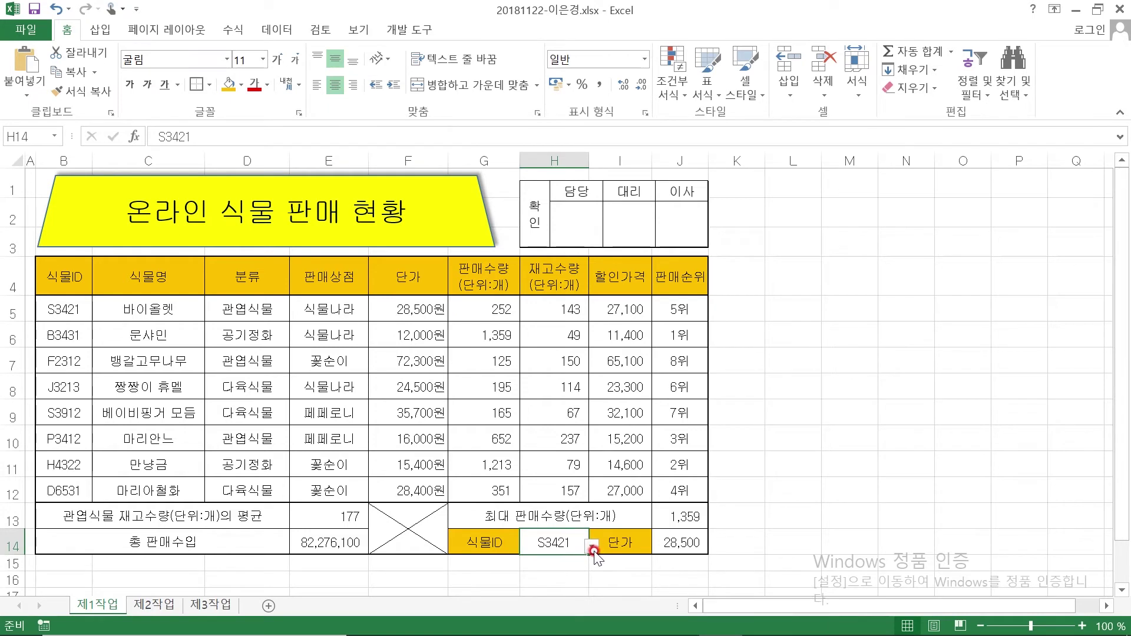
{"action": "left_click", "coordinate": [592, 549]}
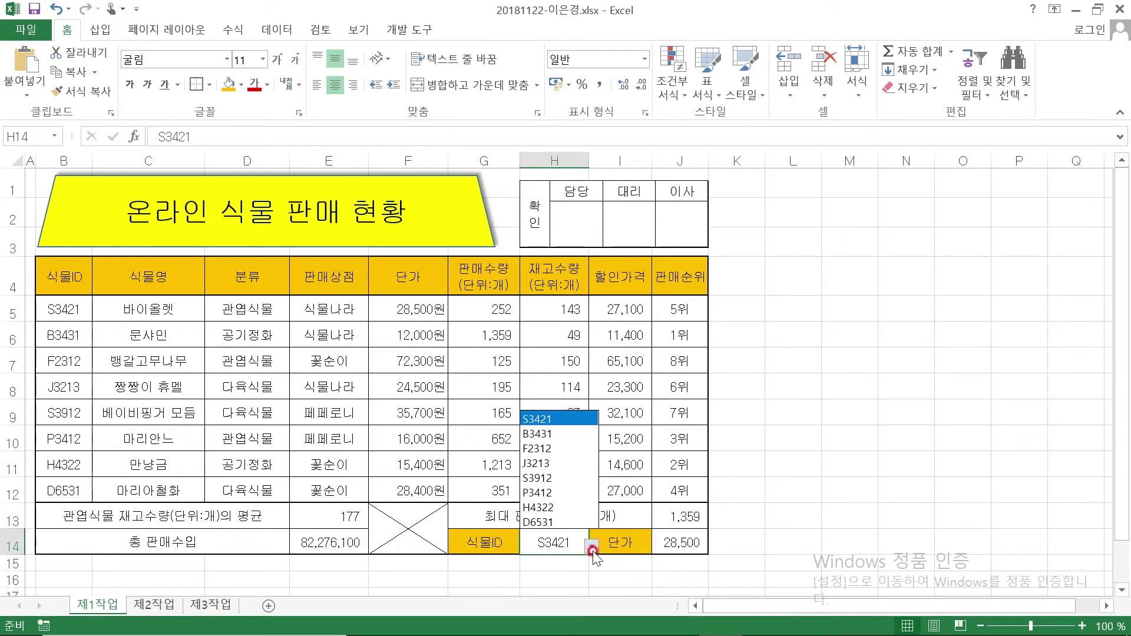
{"action": "left_click", "coordinate": [540, 491]}
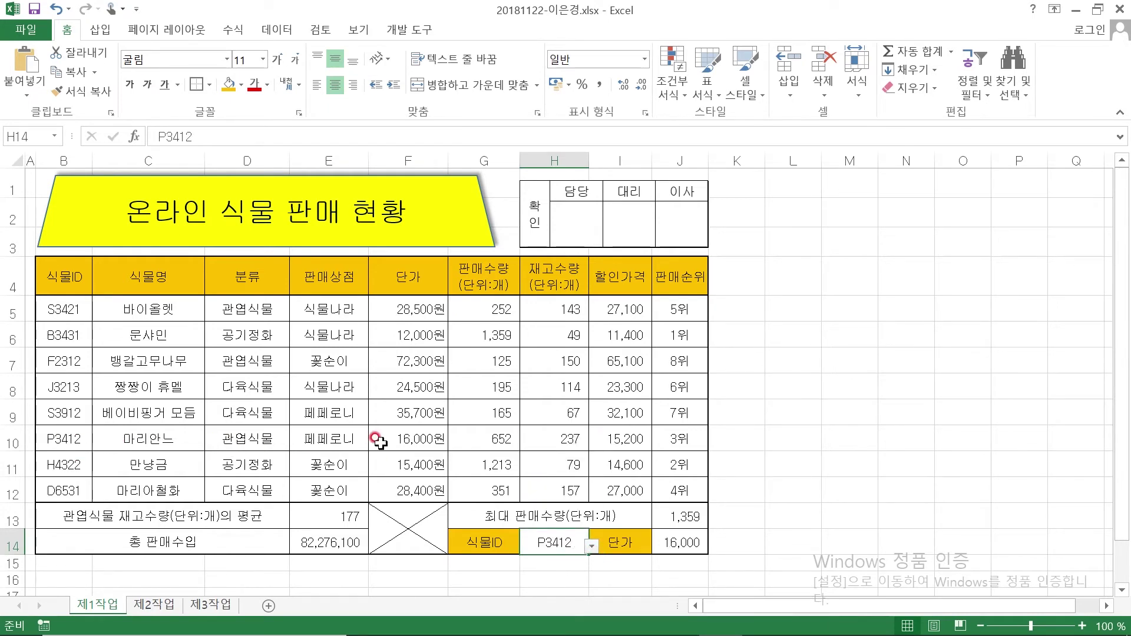
{"action": "left_click", "coordinate": [591, 550]}
{"action": "left_click", "coordinate": [554, 403]}
{"action": "left_click", "coordinate": [757, 482]}
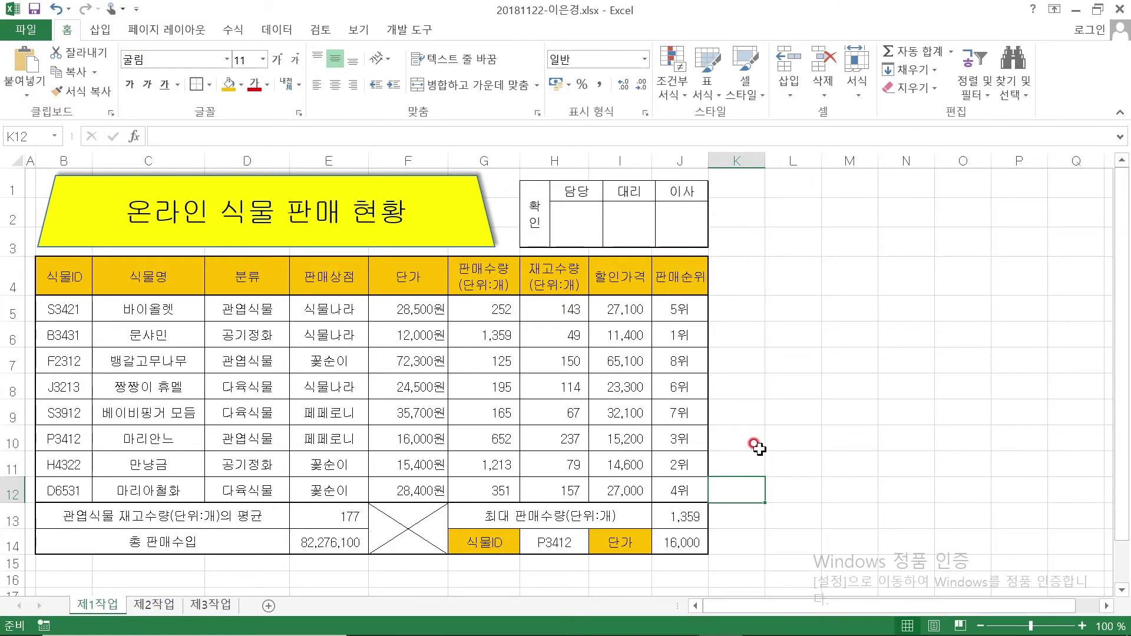
Ink item (7)'s conditions (formula, unit price 30,000+, whole row) red, then return to Excel
{"action": "left_click", "coordinate": [675, 626]}
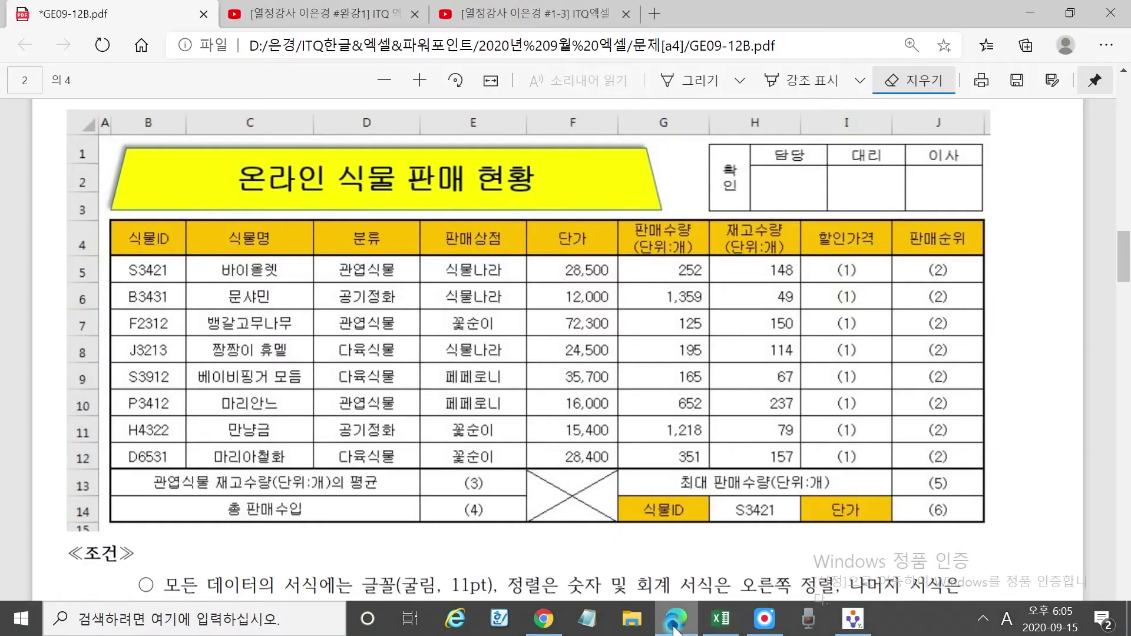
{"action": "scroll", "coordinate": [559, 525], "scroll_direction": "down", "scroll_amount": 9}
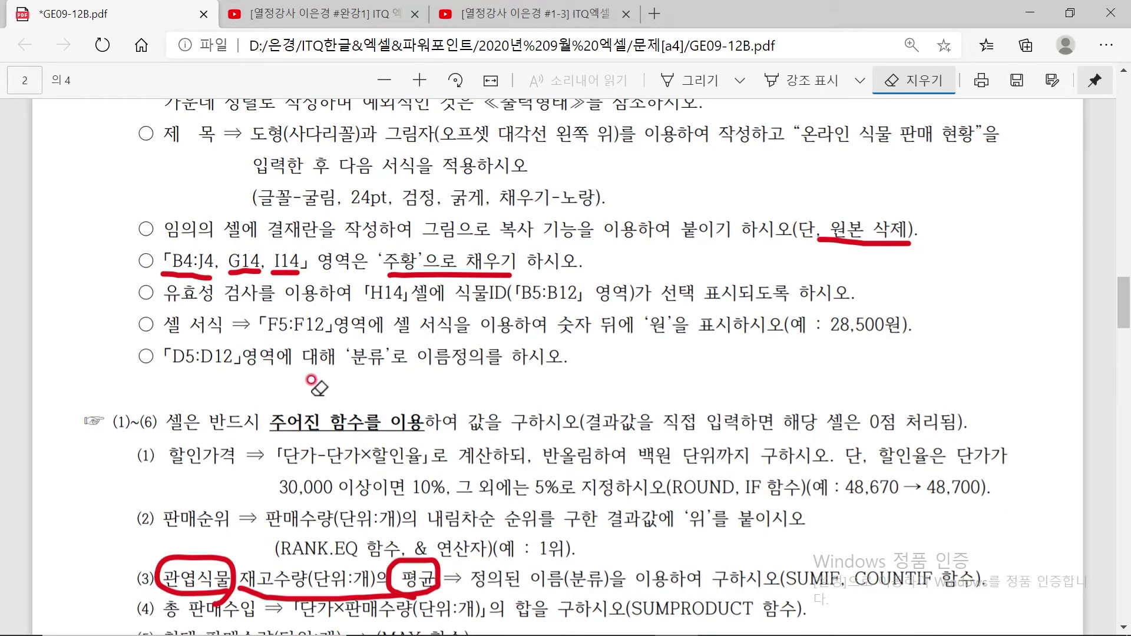
{"action": "scroll", "coordinate": [298, 383], "scroll_direction": "down", "scroll_amount": 5}
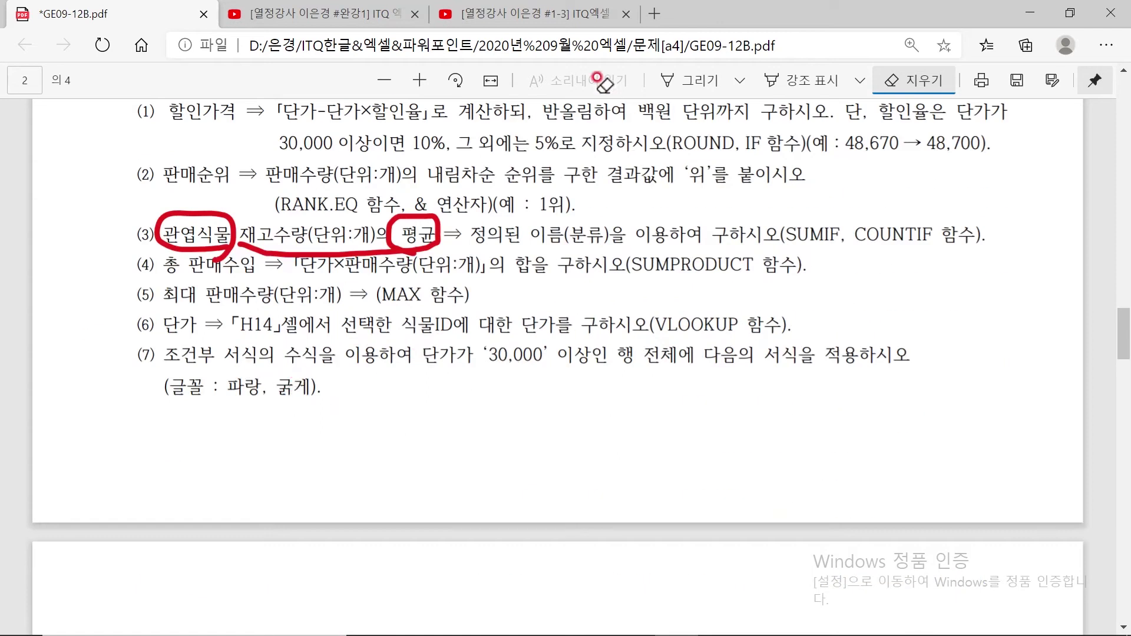
{"action": "left_click", "coordinate": [686, 80]}
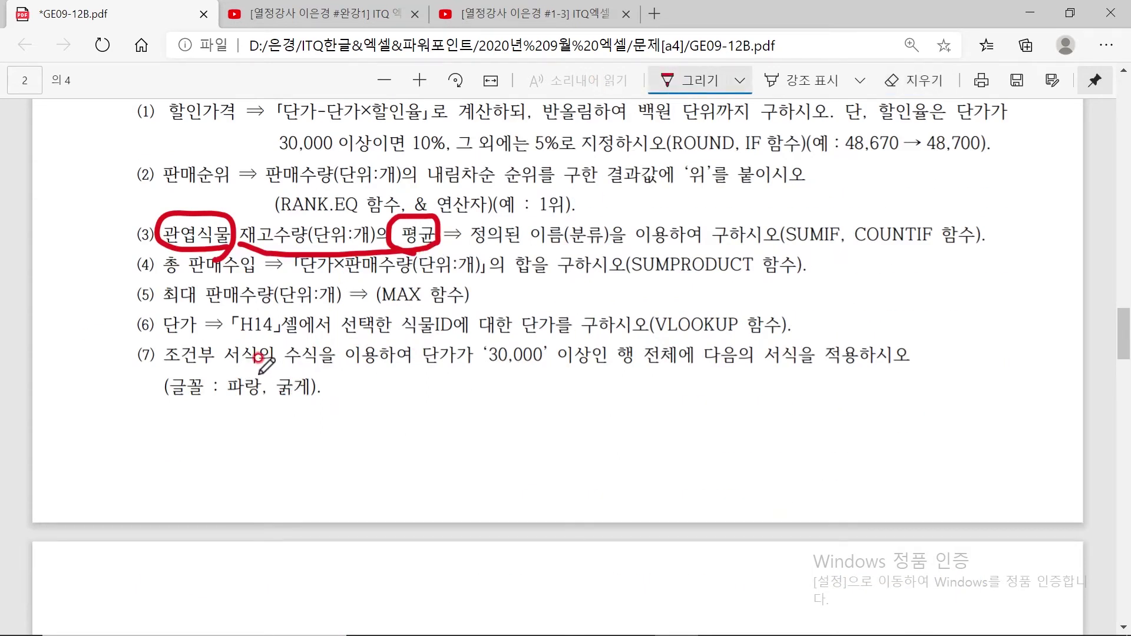
{"action": "mouse_move", "coordinate": [162, 367]}
{"action": "left_mouse_down"}
{"action": "mouse_move", "coordinate": [315, 368]}
{"action": "mouse_move", "coordinate": [306, 323]}
{"action": "mouse_move", "coordinate": [274, 347]}
{"action": "mouse_move", "coordinate": [298, 368]}
{"action": "left_mouse_up"}
{"action": "mouse_move", "coordinate": [422, 367]}
{"action": "left_mouse_down"}
{"action": "mouse_move", "coordinate": [589, 361]}
{"action": "mouse_move", "coordinate": [677, 323]}
{"action": "mouse_move", "coordinate": [615, 374]}
{"action": "mouse_move", "coordinate": [632, 376]}
{"action": "left_mouse_up"}
{"action": "left_click_drag", "start_coordinate": [762, 372], "coordinate": [815, 347]}
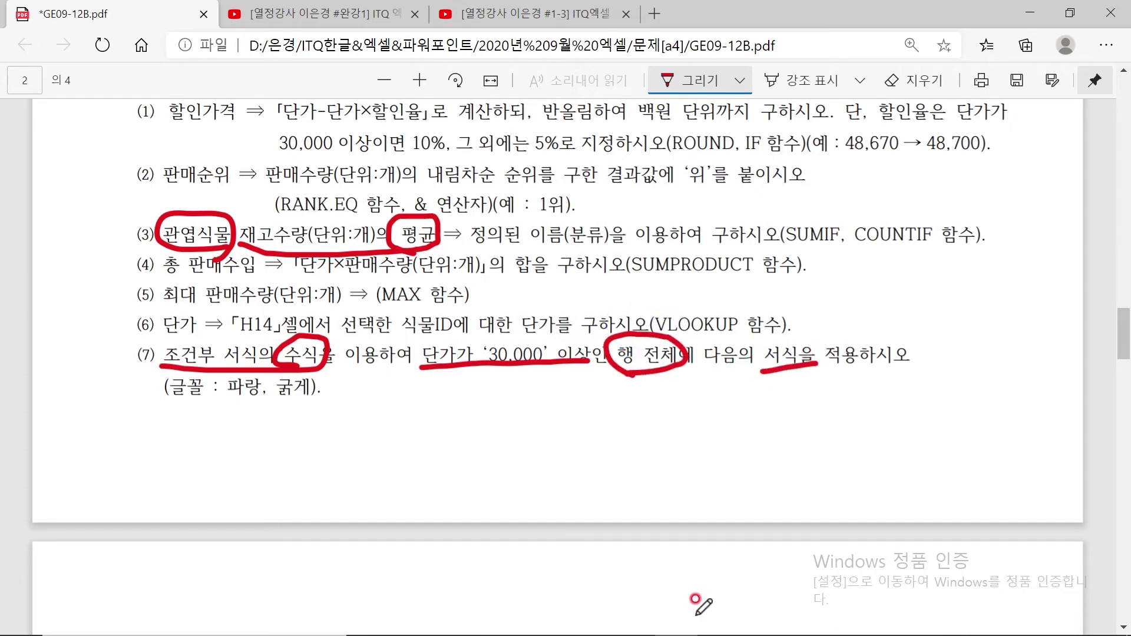
{"action": "mouse_move", "coordinate": [658, 634]}
{"action": "left_click", "coordinate": [714, 626]}
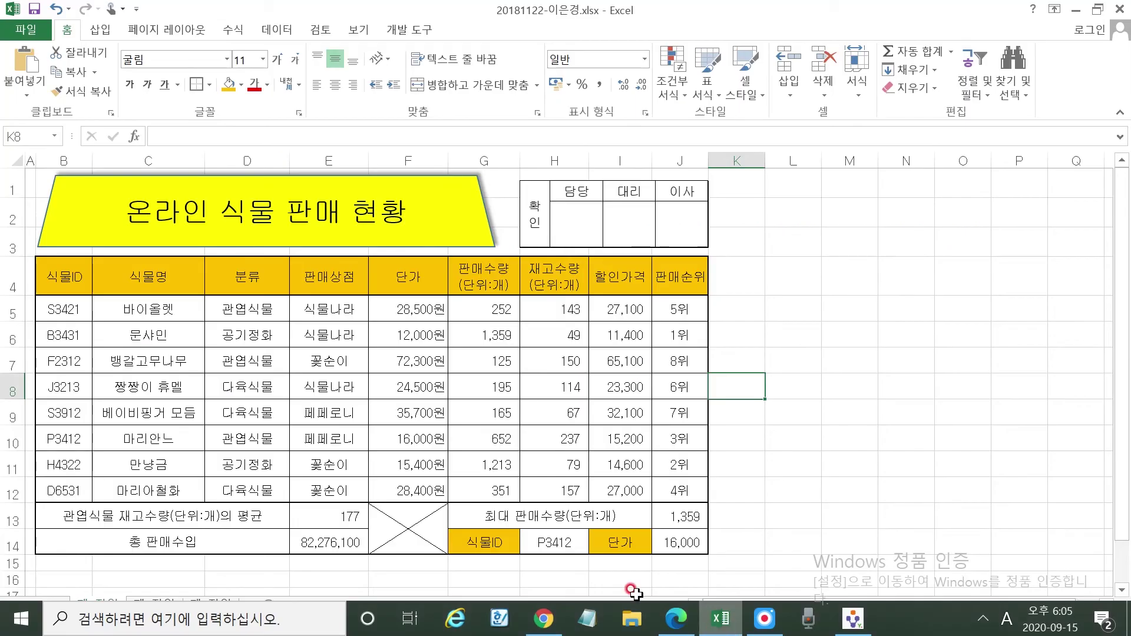
Select B5:J12 and start a new formula-based conditional formatting rule
{"action": "left_click_drag", "start_coordinate": [56, 308], "coordinate": [704, 490]}
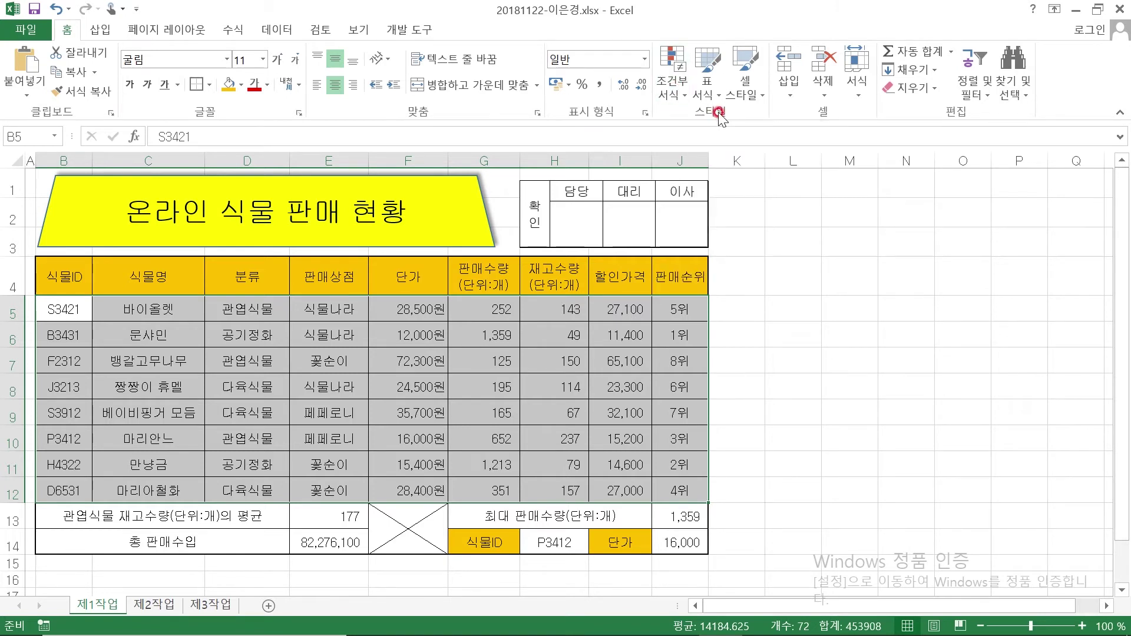
{"action": "left_click", "coordinate": [677, 59]}
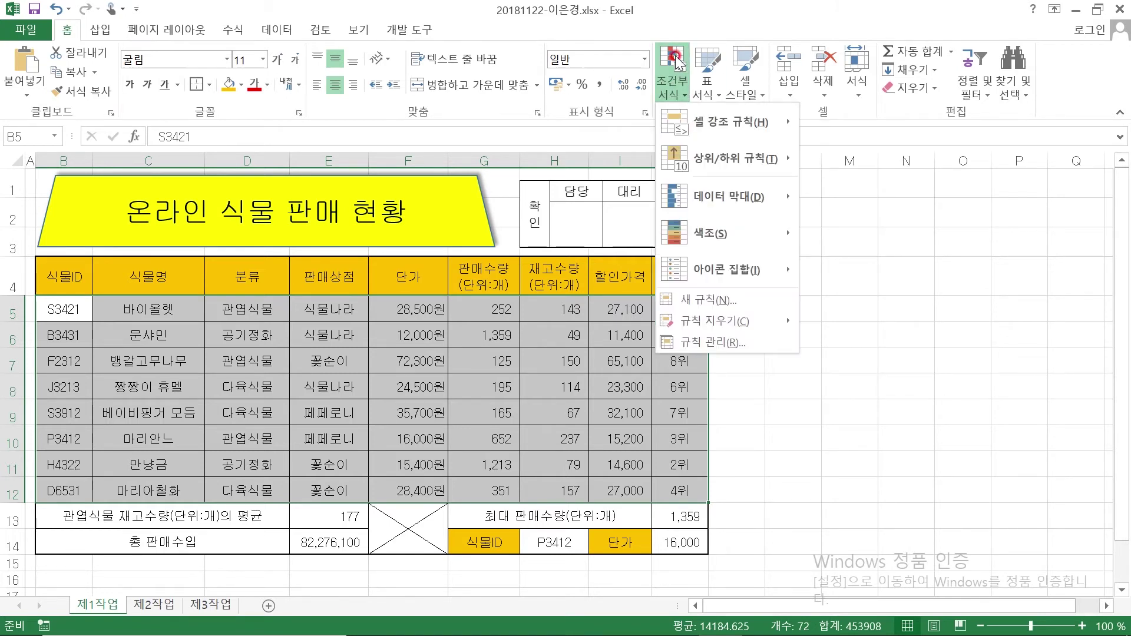
{"action": "left_click", "coordinate": [702, 299]}
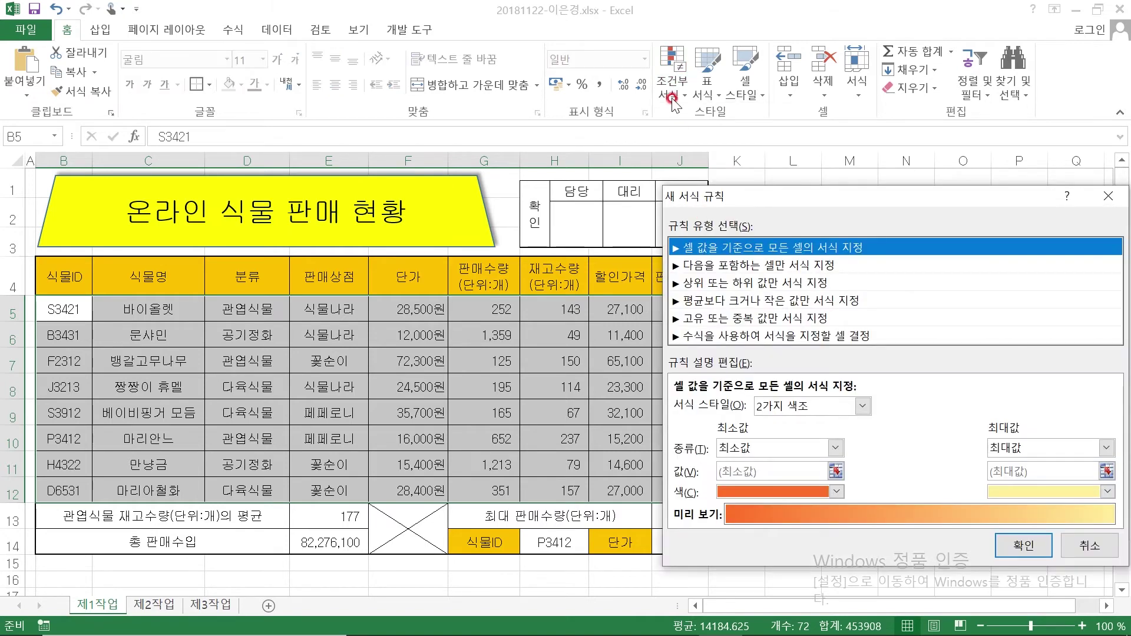
{"action": "left_click", "coordinate": [713, 337]}
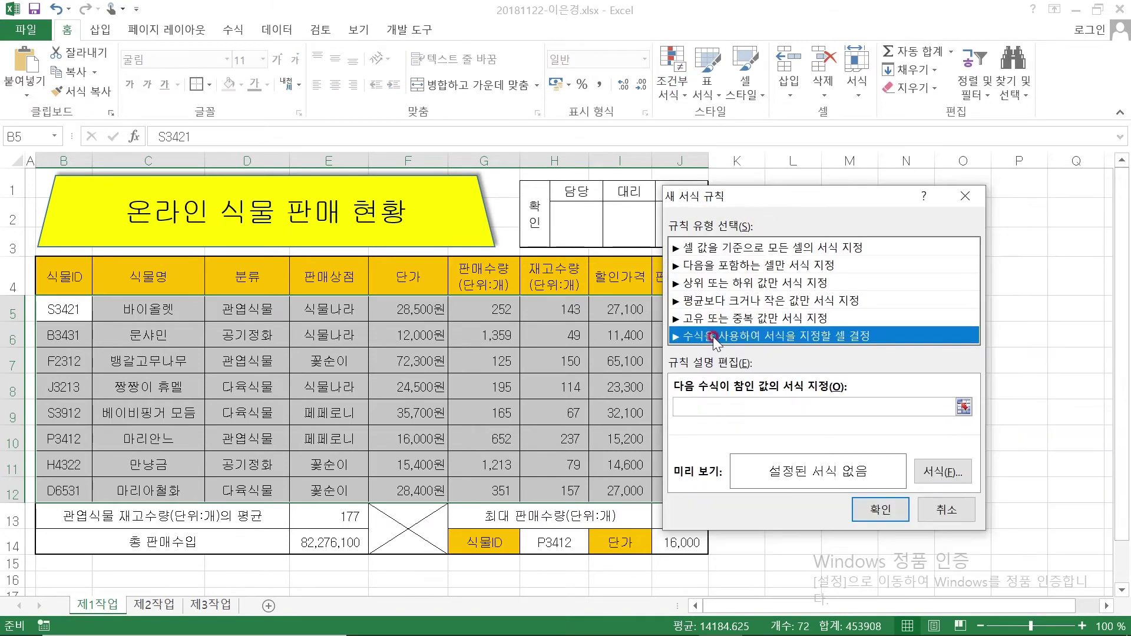
{"action": "left_click", "coordinate": [712, 406]}
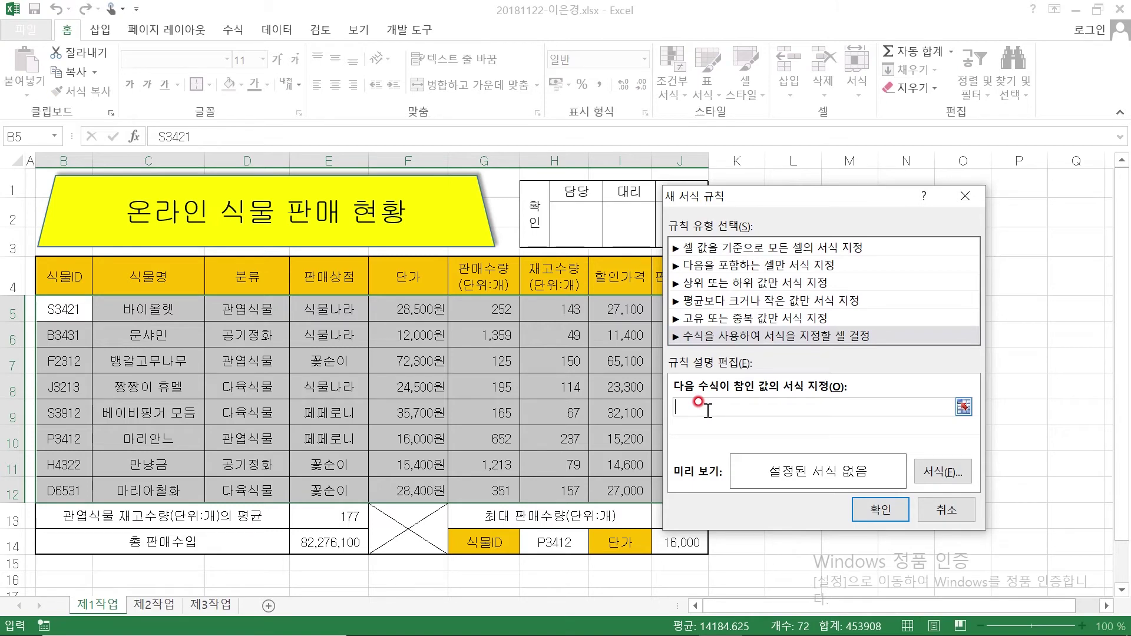
Enter the rule formula =$F5>=30000 after checking the requirement in the PDF
{"action": "left_click", "coordinate": [678, 619]}
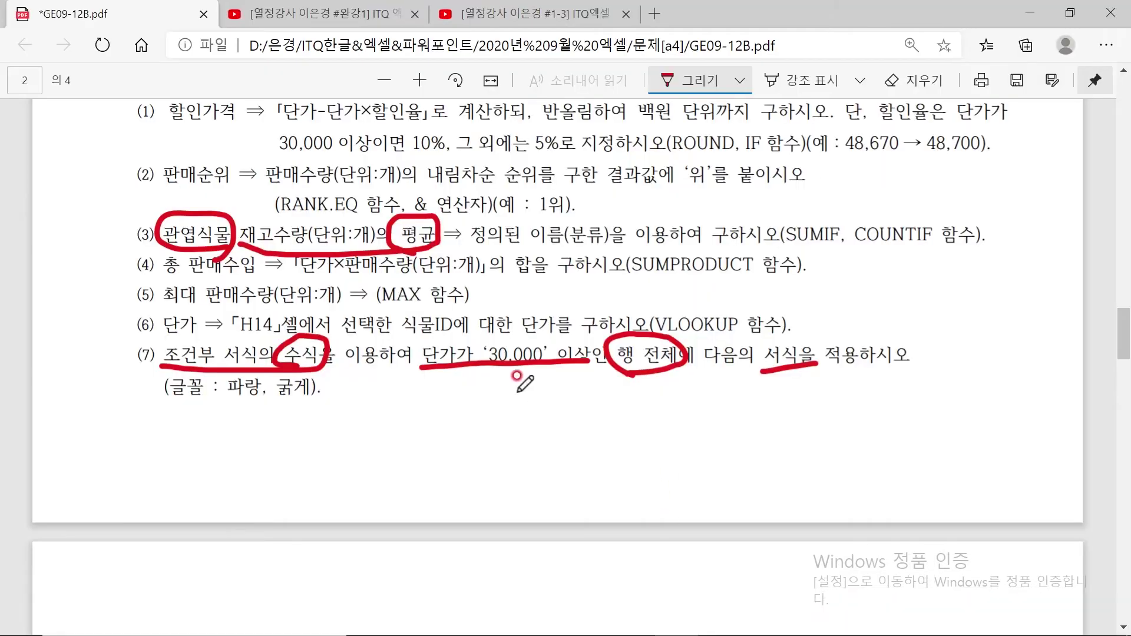
{"action": "left_click", "coordinate": [722, 619]}
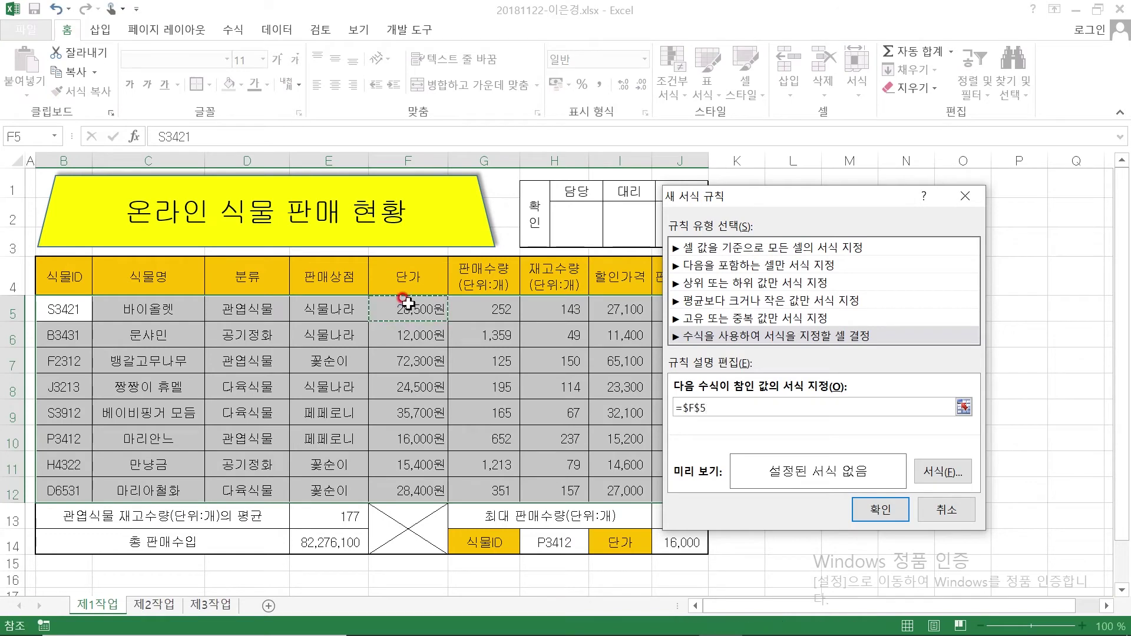
{"action": "left_click", "coordinate": [713, 415]}
{"action": "left_click_drag", "start_coordinate": [412, 307], "coordinate": [430, 491]}
{"action": "left_click_drag", "start_coordinate": [760, 408], "coordinate": [615, 409]}
{"action": "key", "text": "BackSpace"}
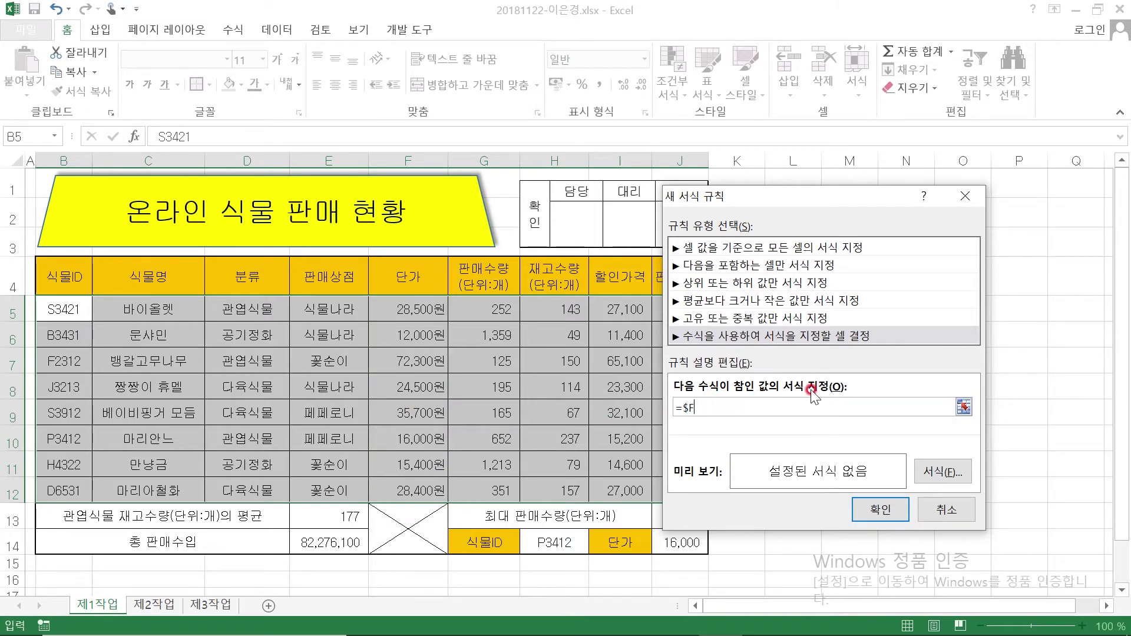
{"action": "left_click", "coordinate": [398, 309]}
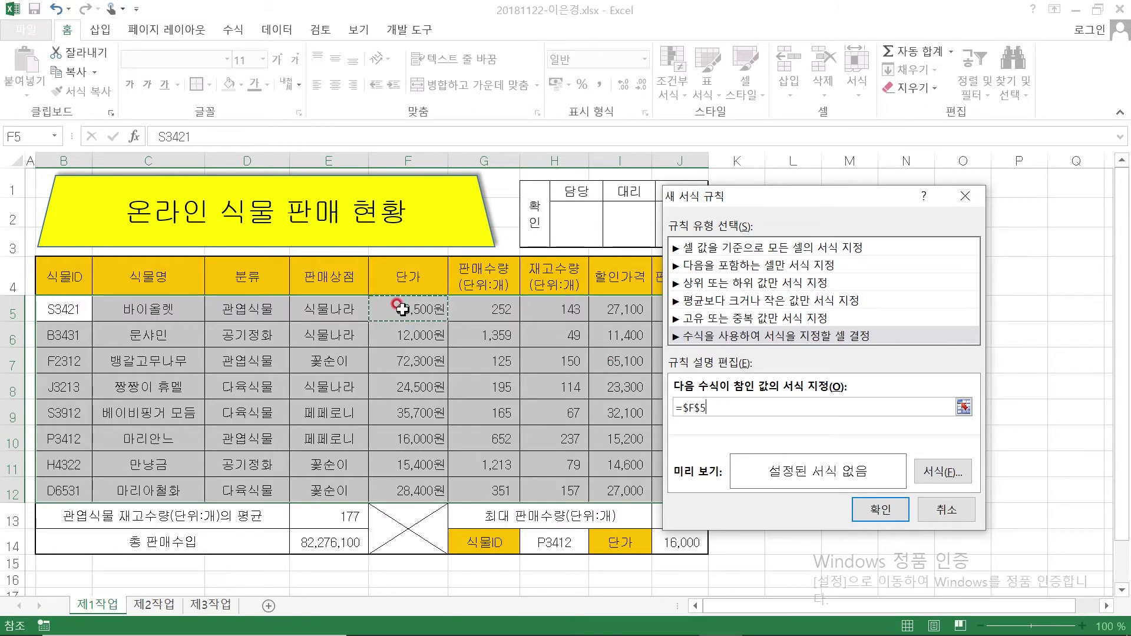
{"action": "left_click", "coordinate": [702, 408]}
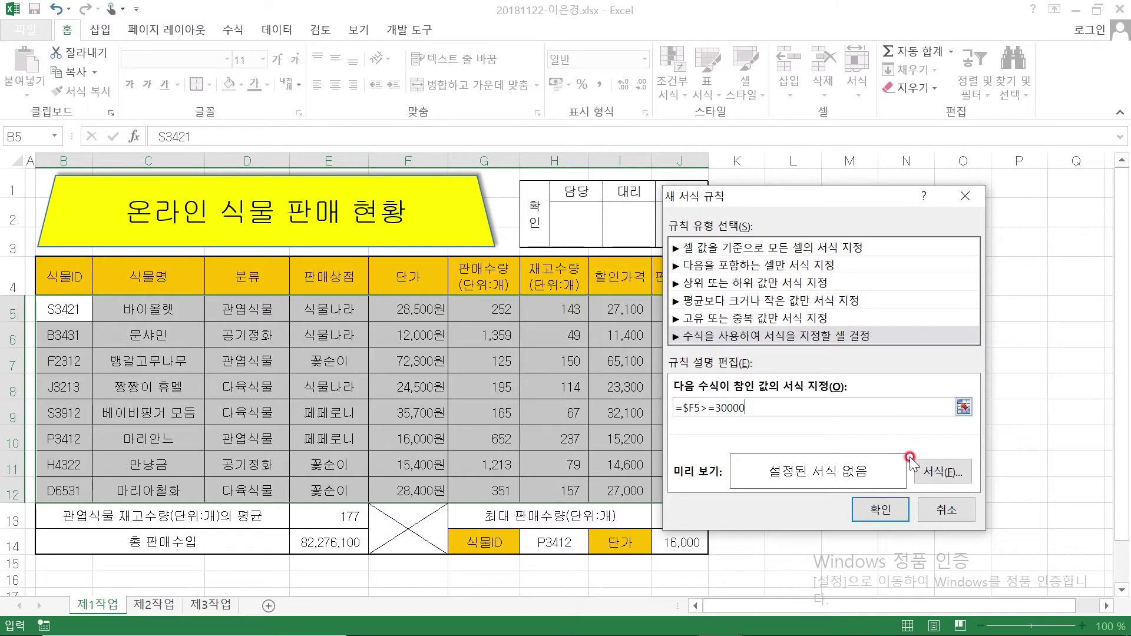
{"action": "left_click", "coordinate": [928, 470]}
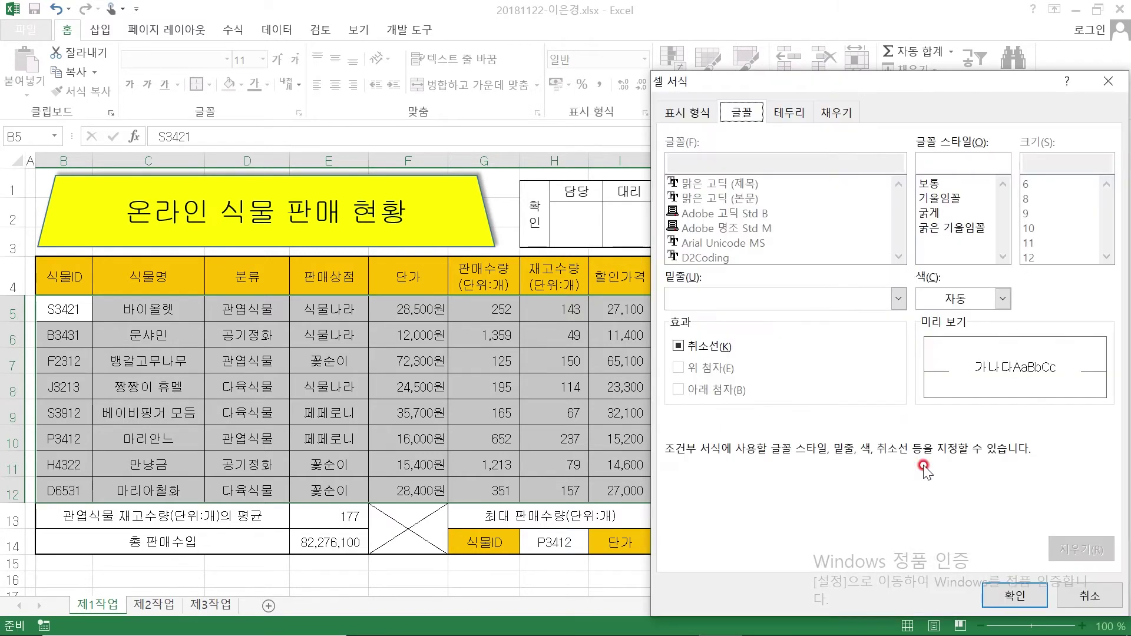
Give the rule a blue, bold font and apply it
{"action": "left_click", "coordinate": [954, 299]}
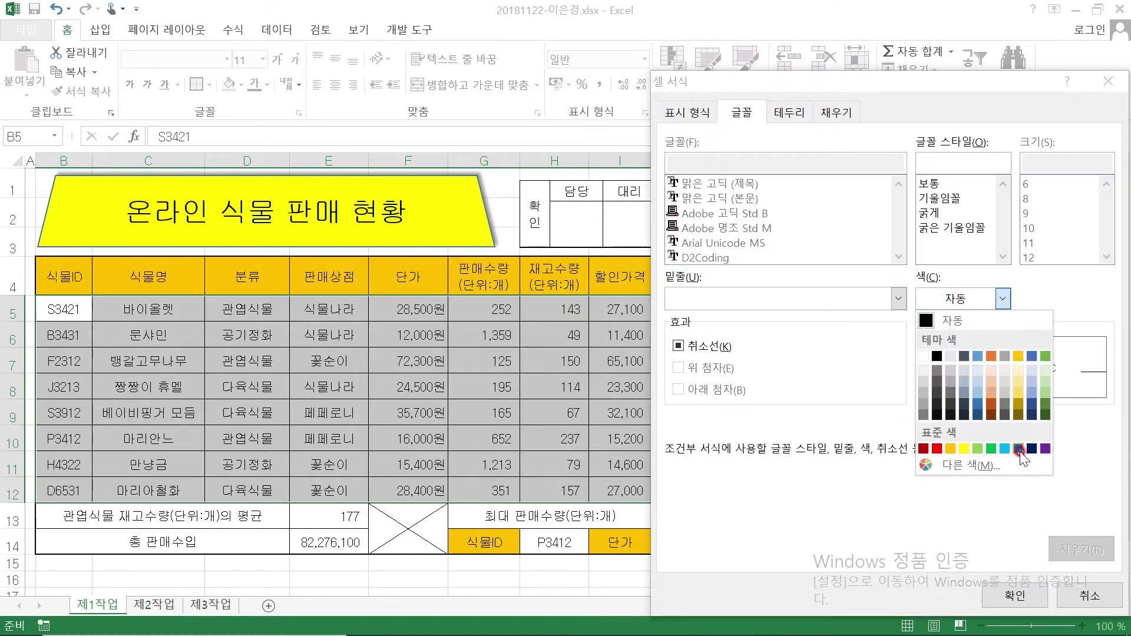
{"action": "left_click", "coordinate": [1019, 449]}
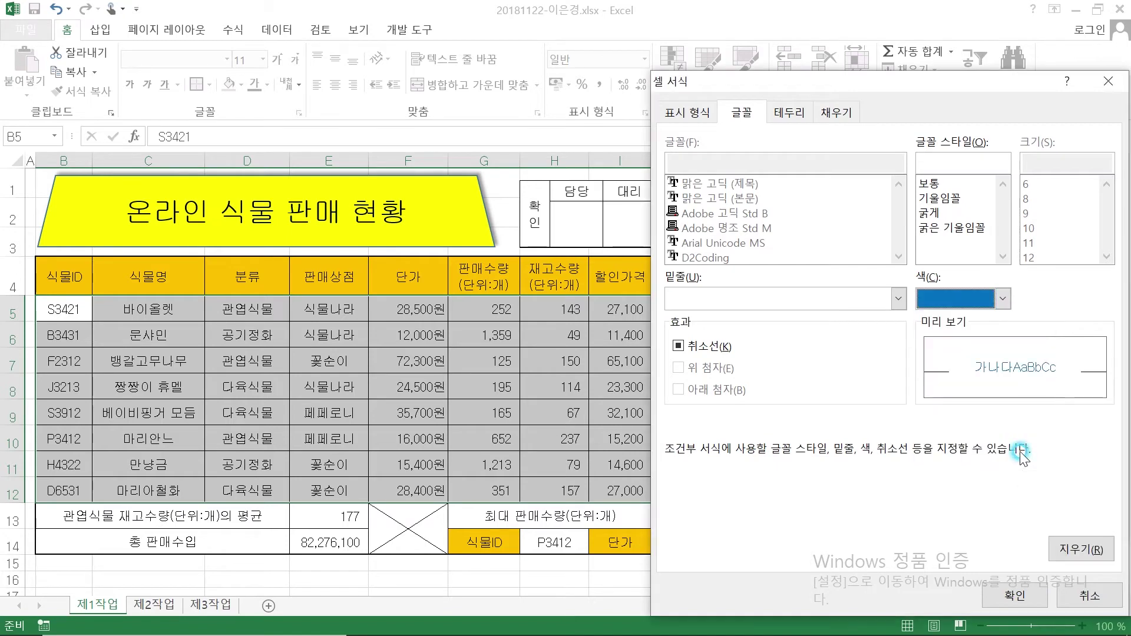
{"action": "left_click", "coordinate": [933, 213]}
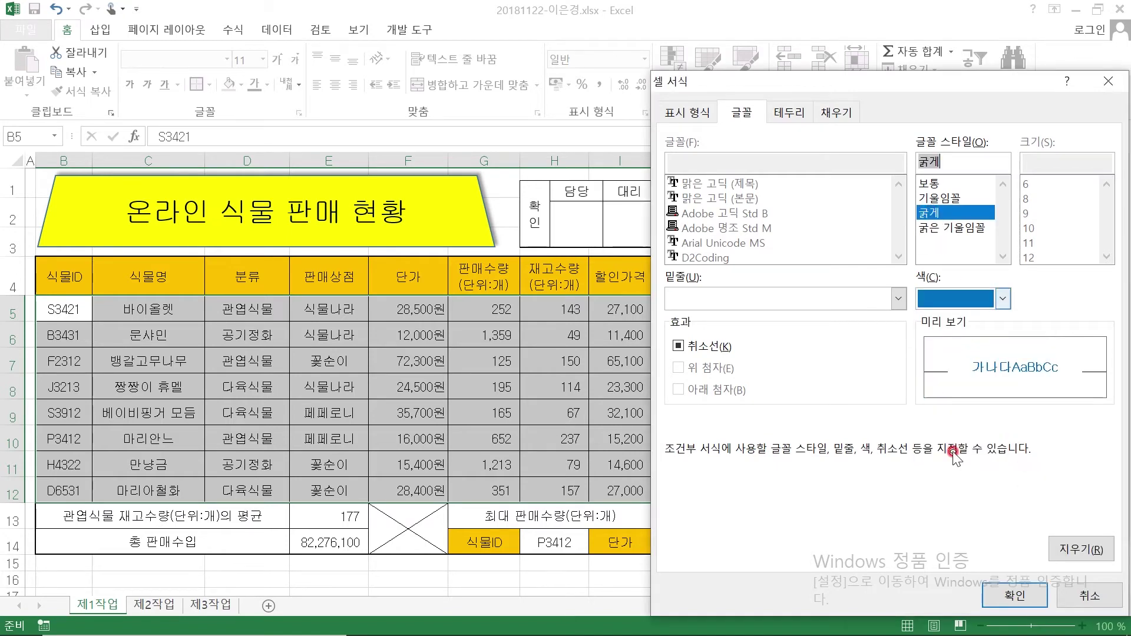
{"action": "left_click", "coordinate": [1014, 595]}
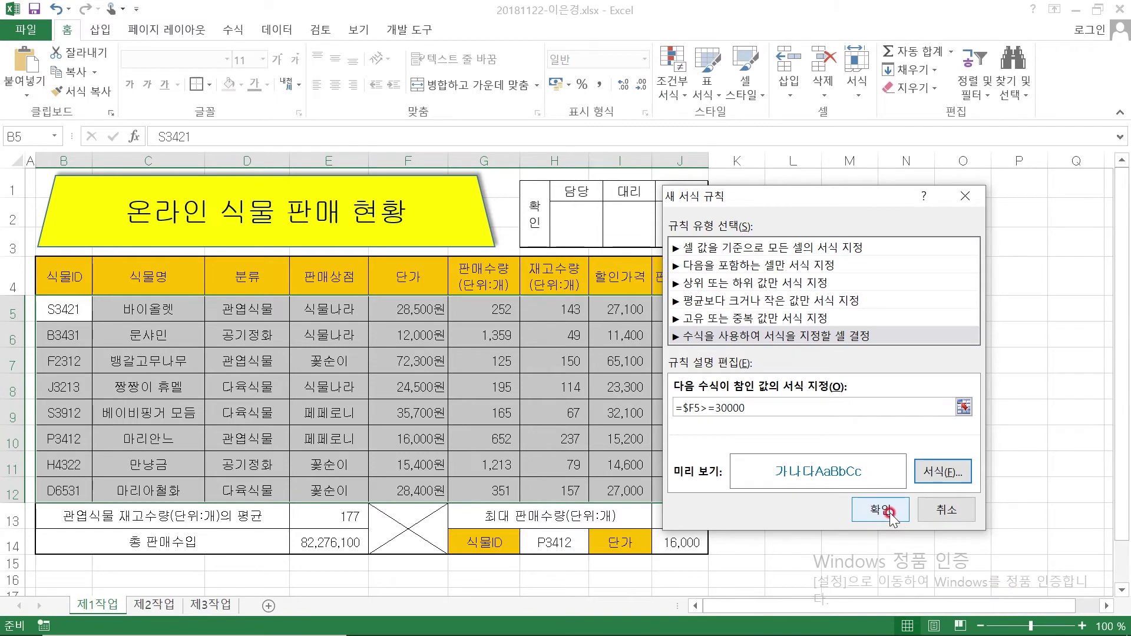
{"action": "left_click", "coordinate": [890, 512]}
Verify rows 7 and 9, including F7's 72,300 unit price, now appear blue and bold
{"action": "left_click", "coordinate": [787, 415]}
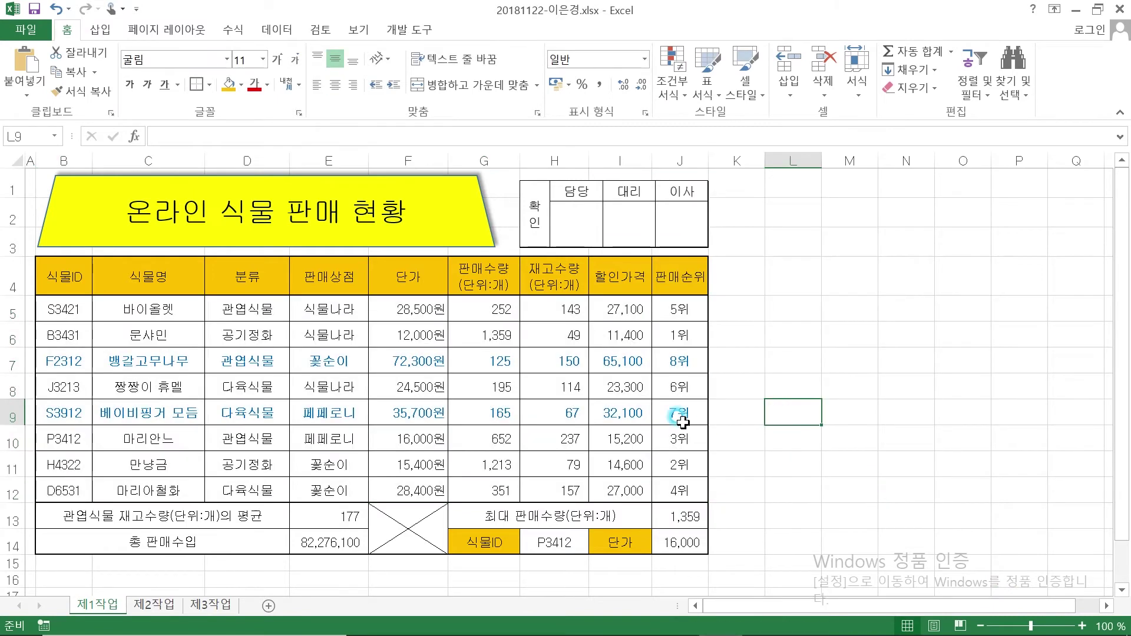
{"action": "left_click", "coordinate": [124, 358]}
{"action": "left_click", "coordinate": [154, 407]}
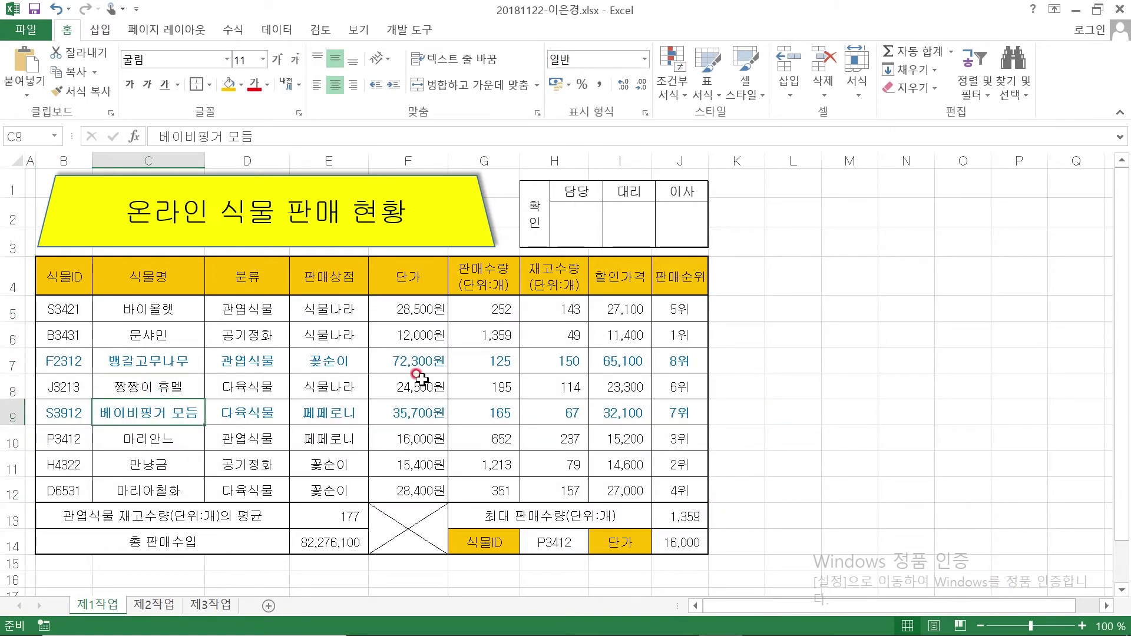
{"action": "left_click", "coordinate": [398, 360]}
{"action": "left_click", "coordinate": [402, 414]}
{"action": "left_click", "coordinate": [399, 358]}
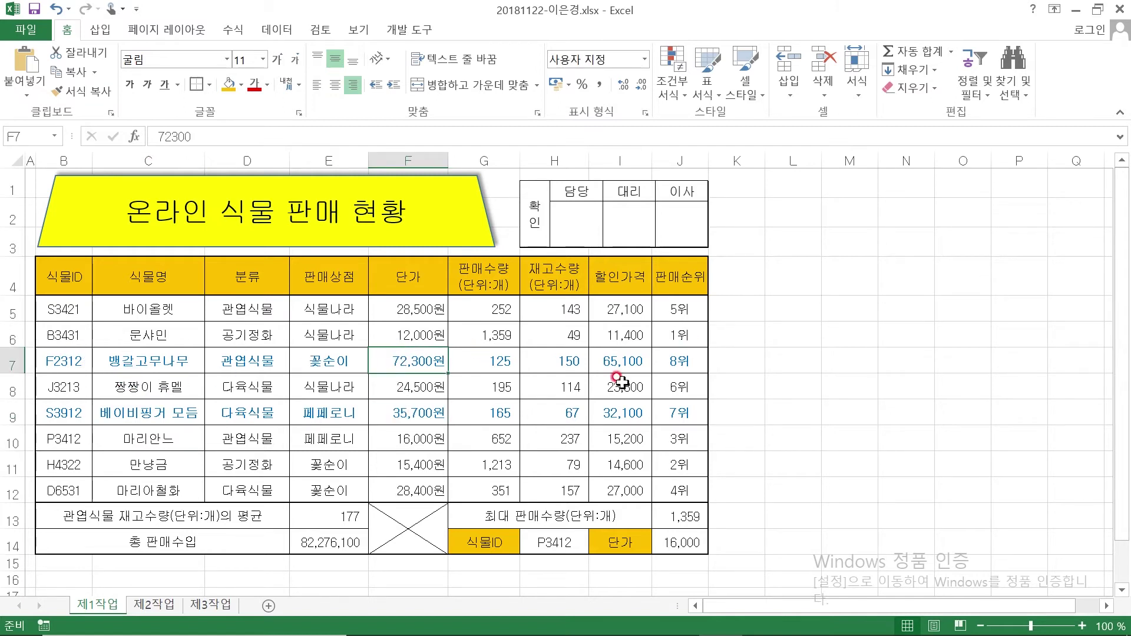
{"action": "left_click", "coordinate": [736, 437]}
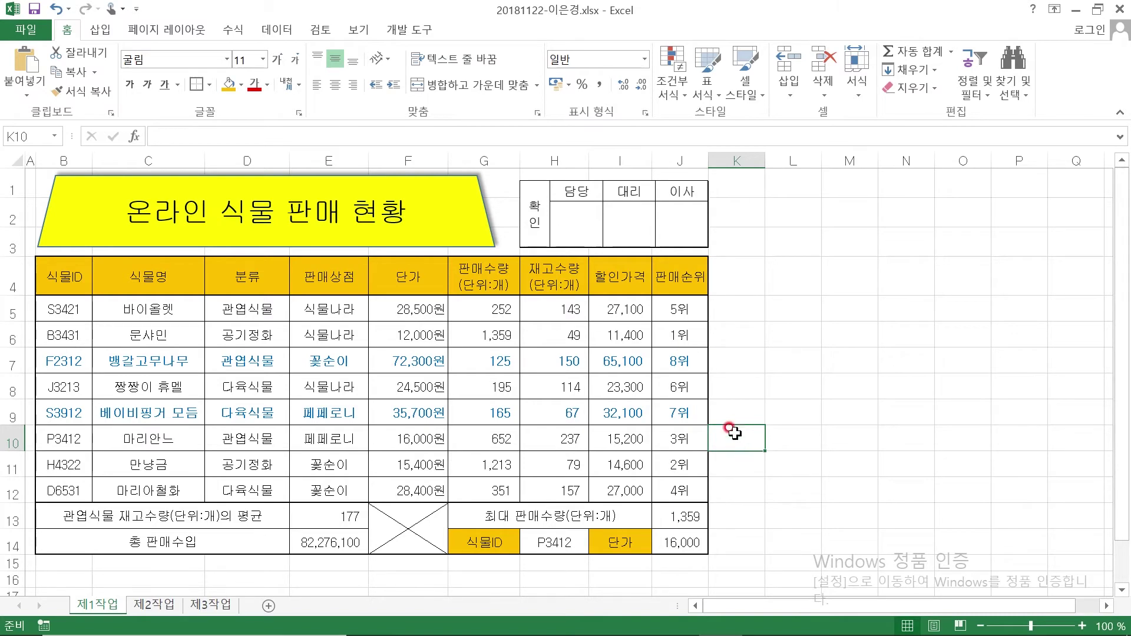
Ink the PDF's B4:H12-to-제2작업 B2 copy instruction, replacing 모두 with 선택!, then return to Excel
{"action": "left_click", "coordinate": [679, 619]}
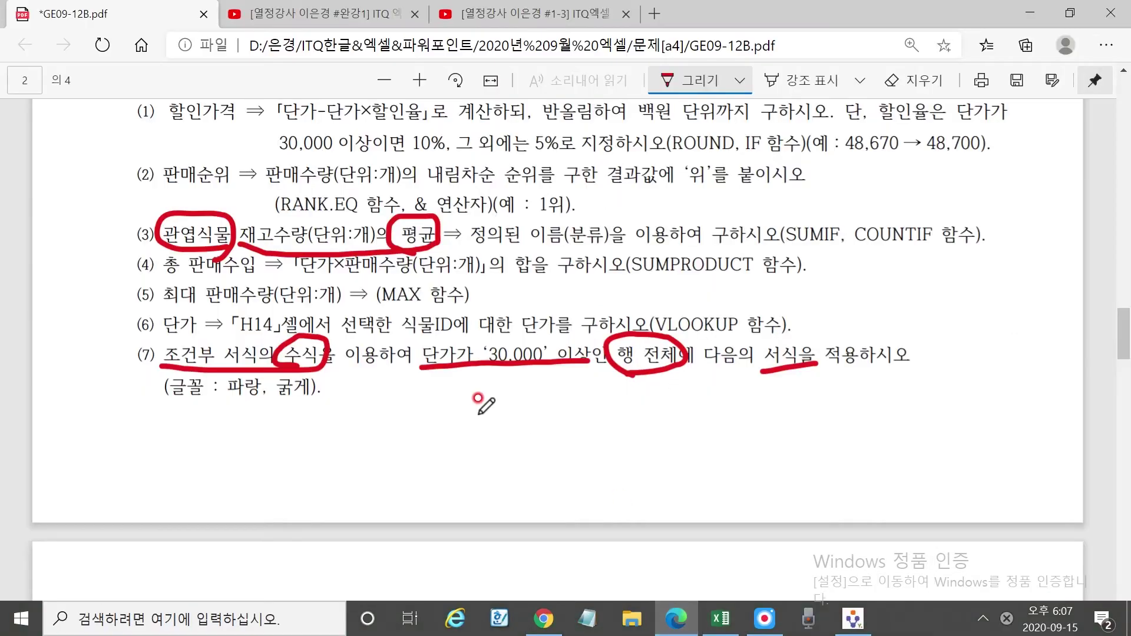
{"action": "scroll", "coordinate": [471, 401], "scroll_direction": "down", "scroll_amount": 6}
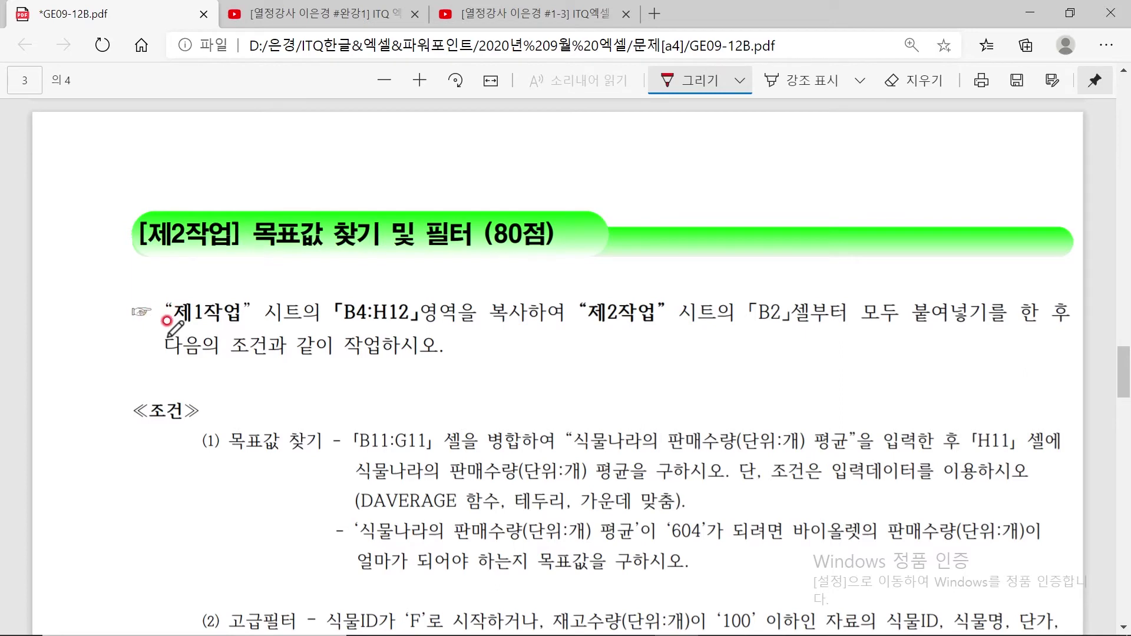
{"action": "mouse_move", "coordinate": [182, 324]}
{"action": "left_mouse_down"}
{"action": "mouse_move", "coordinate": [545, 321]}
{"action": "mouse_move", "coordinate": [522, 283]}
{"action": "mouse_move", "coordinate": [490, 318]}
{"action": "left_mouse_up"}
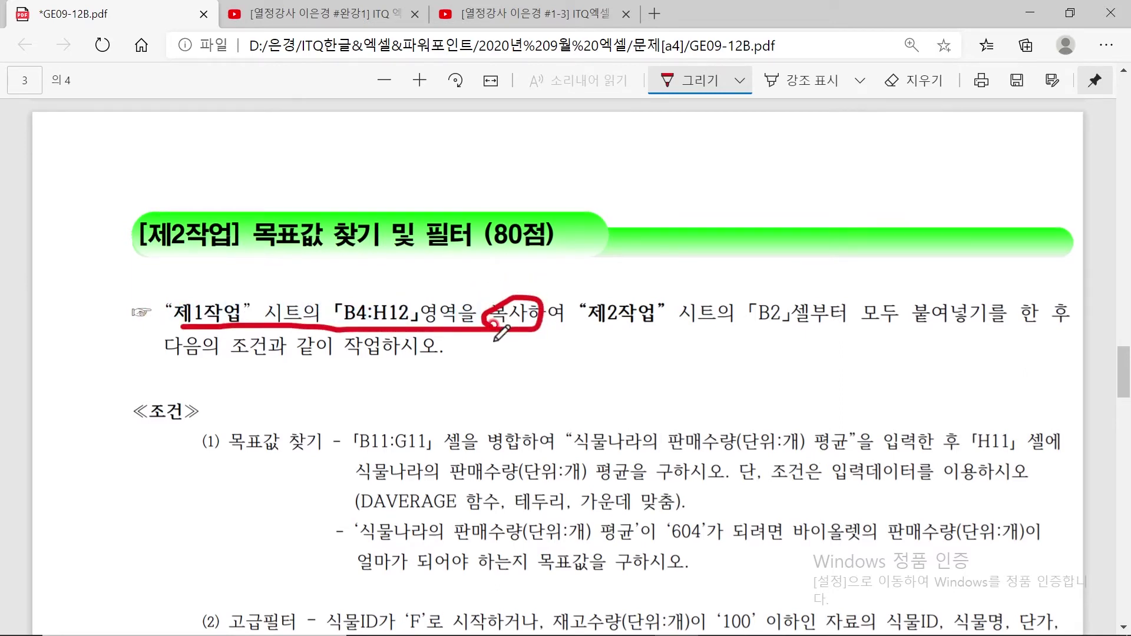
{"action": "mouse_move", "coordinate": [599, 331]}
{"action": "left_mouse_down"}
{"action": "mouse_move", "coordinate": [773, 325]}
{"action": "mouse_move", "coordinate": [766, 291]}
{"action": "mouse_move", "coordinate": [811, 325]}
{"action": "mouse_move", "coordinate": [985, 322]}
{"action": "left_mouse_up"}
{"action": "mouse_move", "coordinate": [895, 300]}
{"action": "left_mouse_down"}
{"action": "mouse_move", "coordinate": [859, 330]}
{"action": "mouse_move", "coordinate": [893, 325]}
{"action": "left_mouse_up"}
{"action": "mouse_move", "coordinate": [827, 243]}
{"action": "left_mouse_down"}
{"action": "mouse_move", "coordinate": [837, 262]}
{"action": "mouse_move", "coordinate": [846, 232]}
{"action": "mouse_move", "coordinate": [849, 268]}
{"action": "mouse_move", "coordinate": [867, 270]}
{"action": "left_mouse_up"}
{"action": "mouse_move", "coordinate": [857, 230]}
{"action": "left_mouse_down"}
{"action": "mouse_move", "coordinate": [866, 248]}
{"action": "mouse_move", "coordinate": [878, 241]}
{"action": "mouse_move", "coordinate": [875, 268]}
{"action": "mouse_move", "coordinate": [900, 232]}
{"action": "mouse_move", "coordinate": [906, 289]}
{"action": "left_mouse_up"}
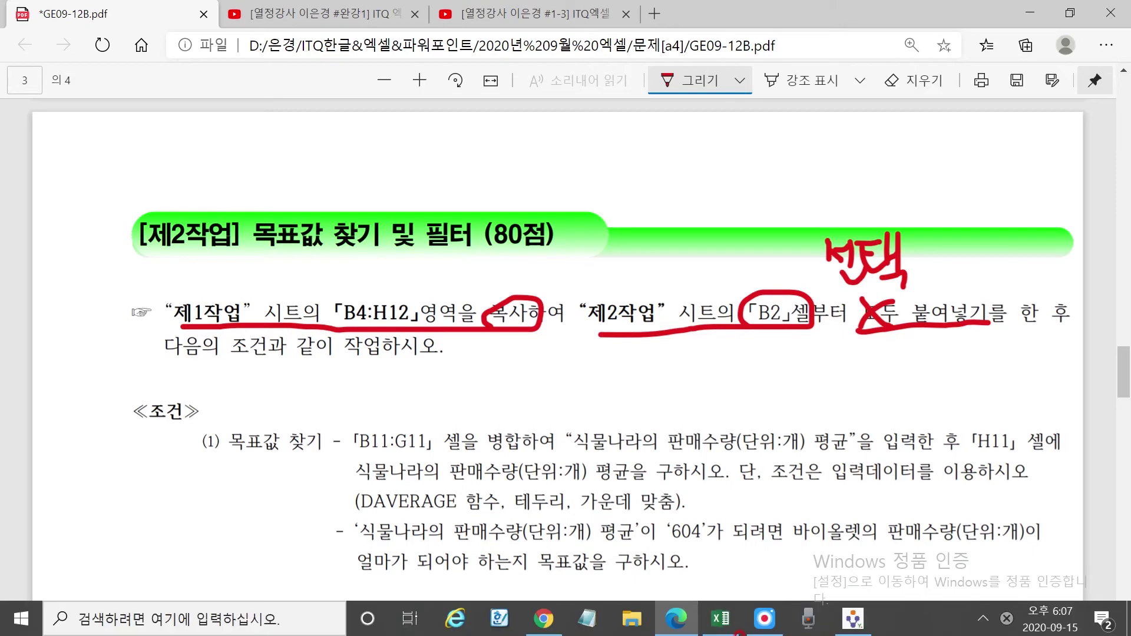
{"action": "left_click", "coordinate": [720, 618]}
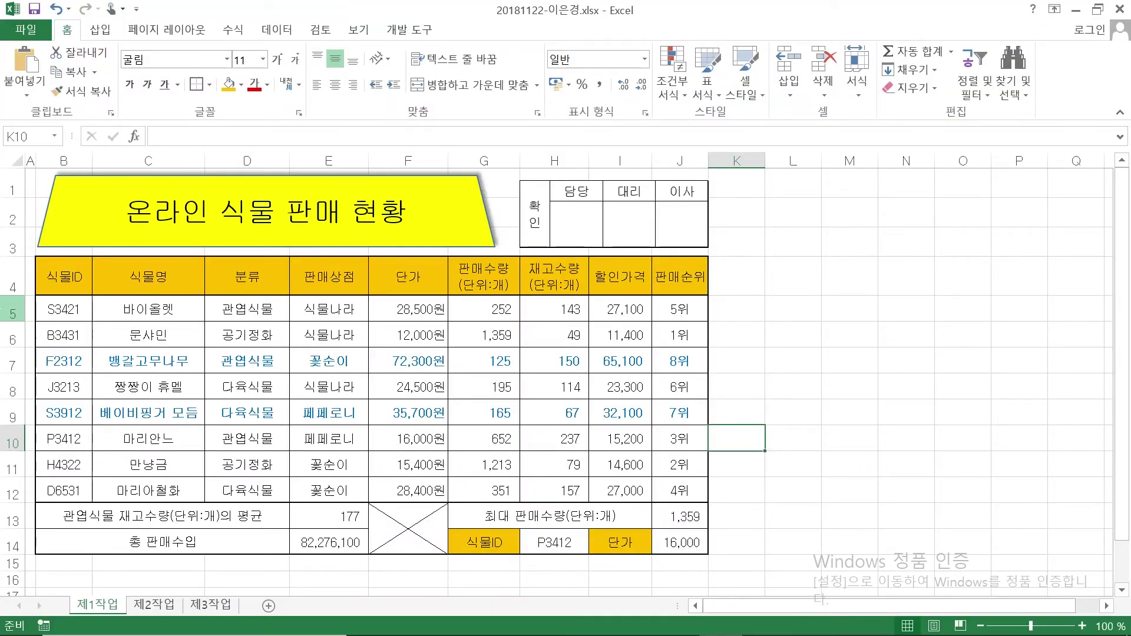
Copy B4:H12 to 제2작업 B2, pasting column widths first, then the data
{"action": "left_click_drag", "start_coordinate": [63, 272], "coordinate": [575, 491]}
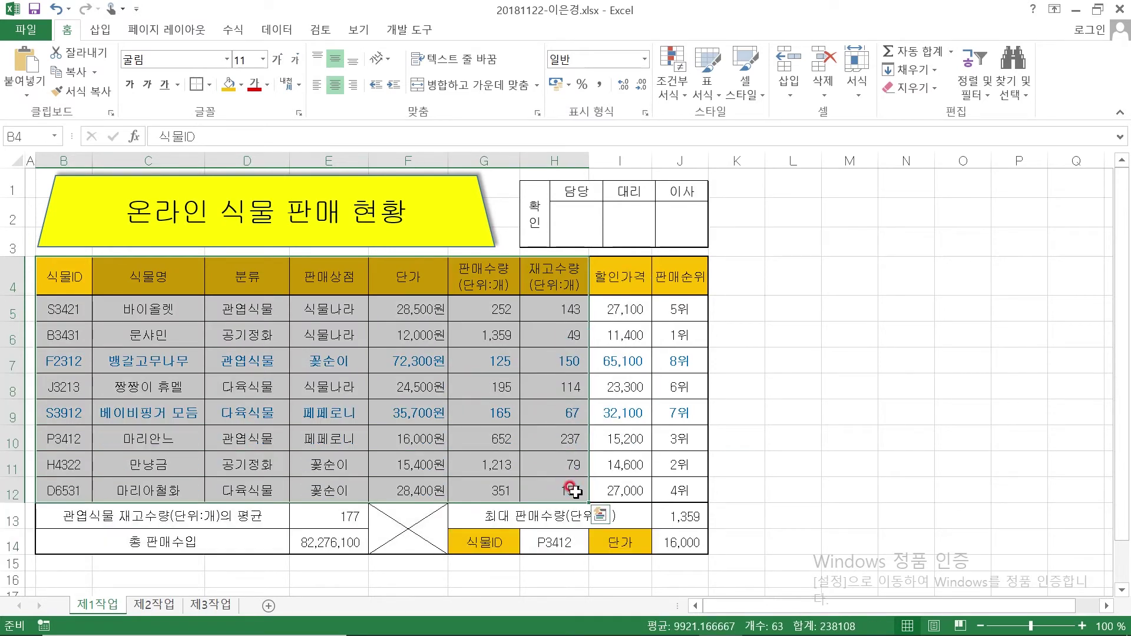
{"action": "key", "text": "ctrl+c"}
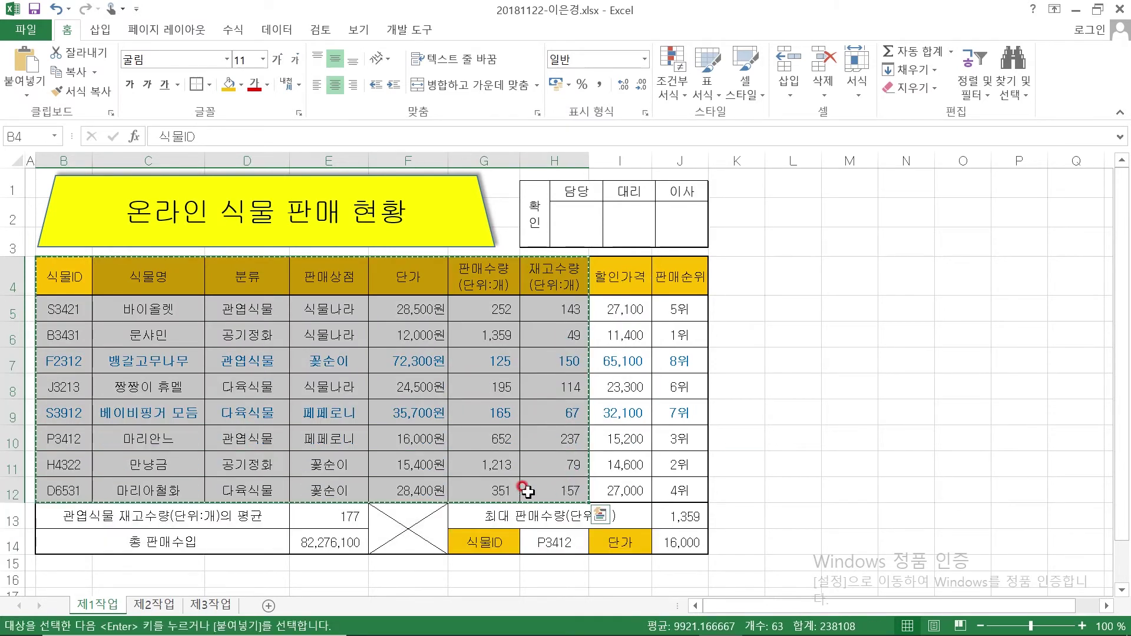
{"action": "left_click", "coordinate": [154, 607]}
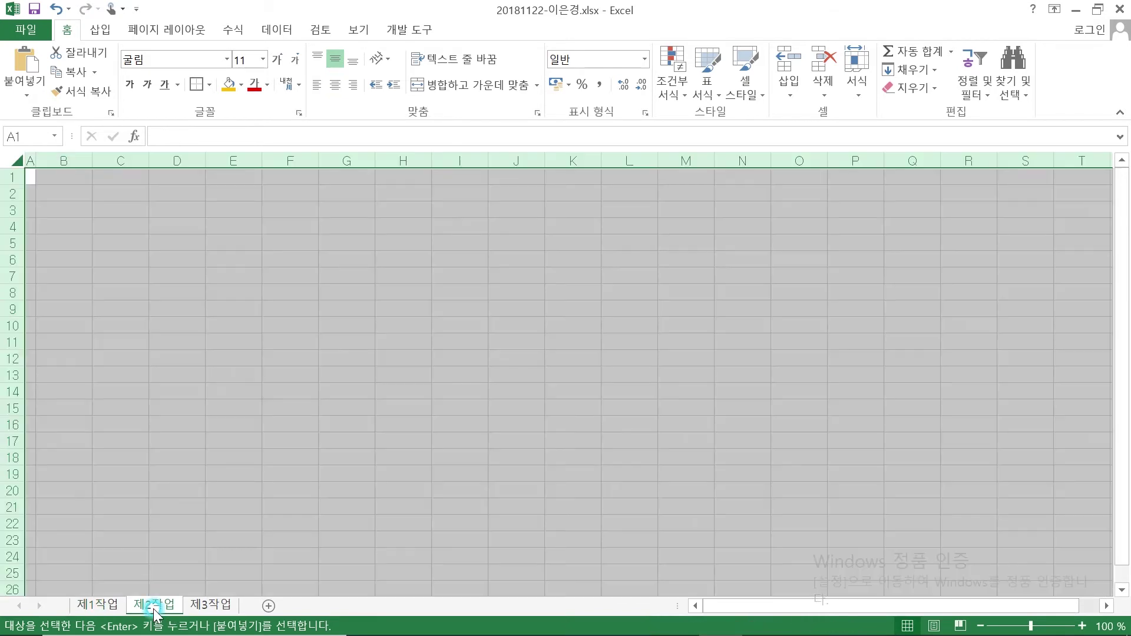
{"action": "left_click", "coordinate": [56, 190]}
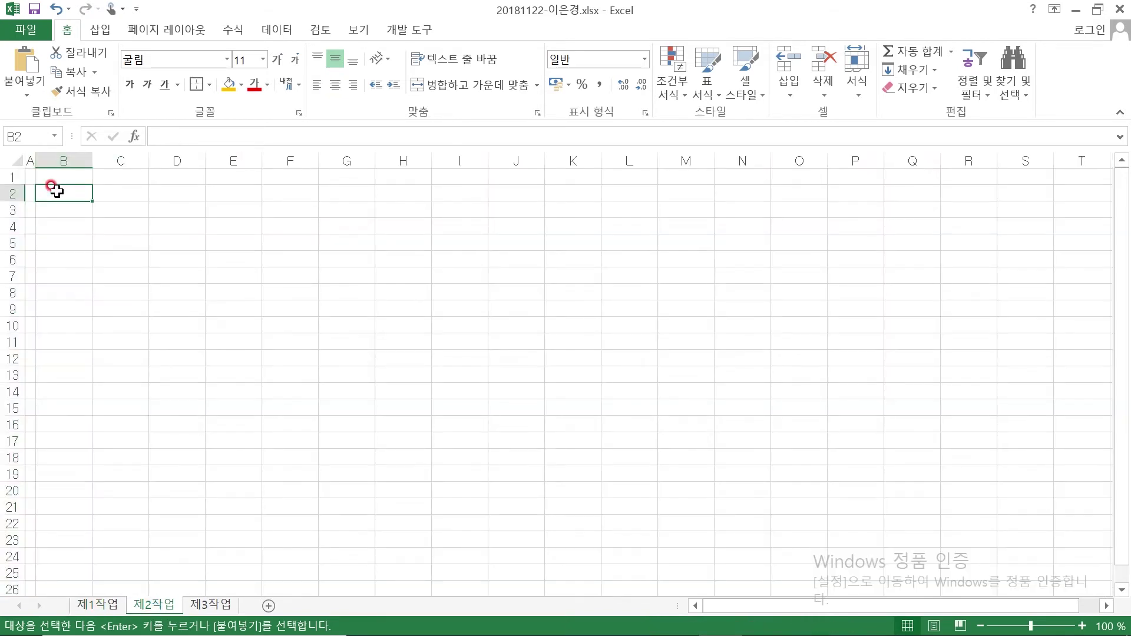
{"action": "right_click", "coordinate": [53, 190]}
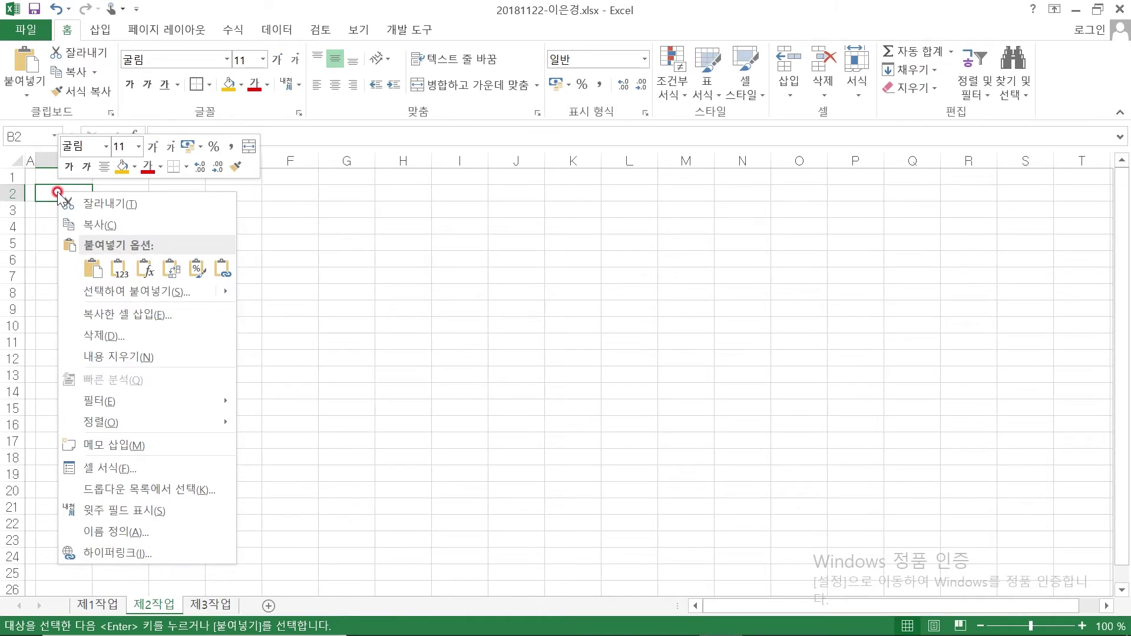
{"action": "left_click", "coordinate": [118, 293]}
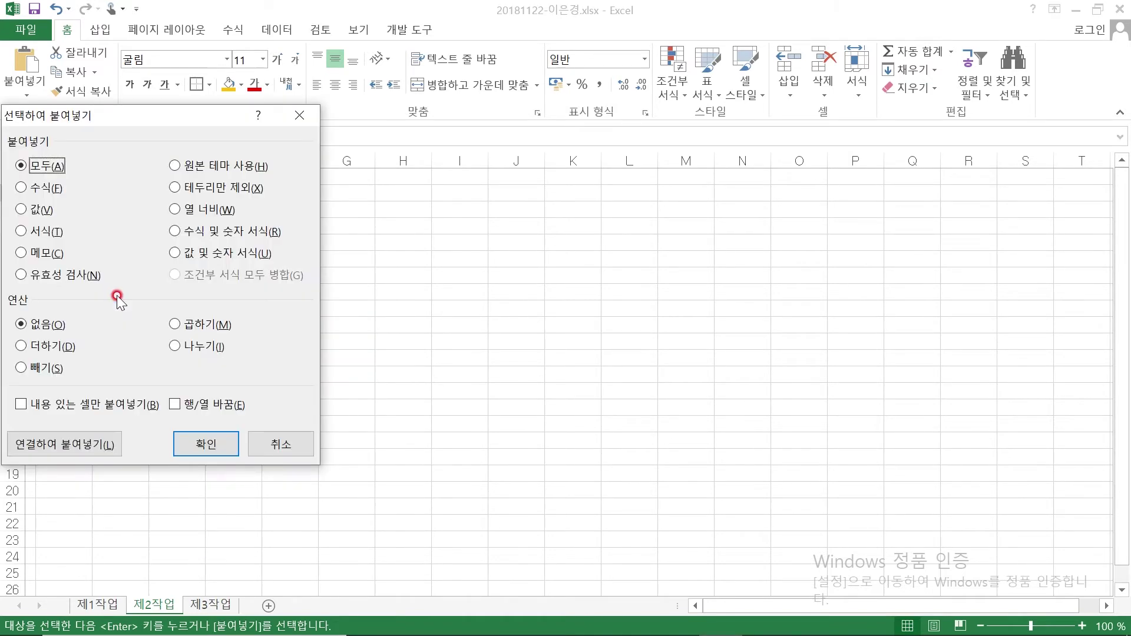
{"action": "left_click", "coordinate": [176, 210]}
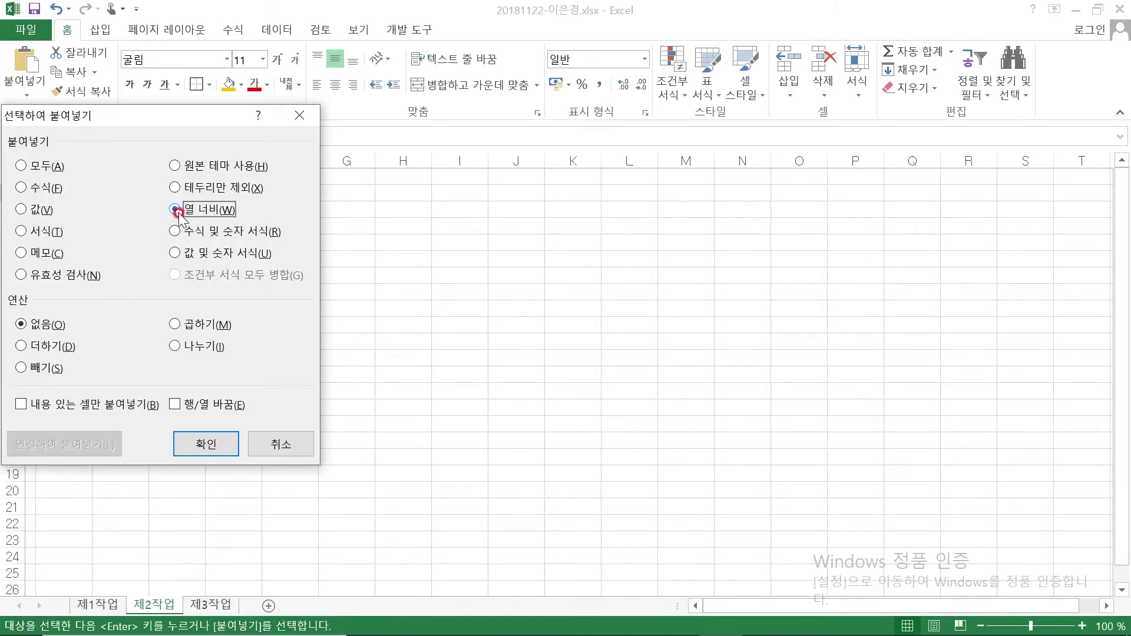
{"action": "left_click", "coordinate": [209, 444]}
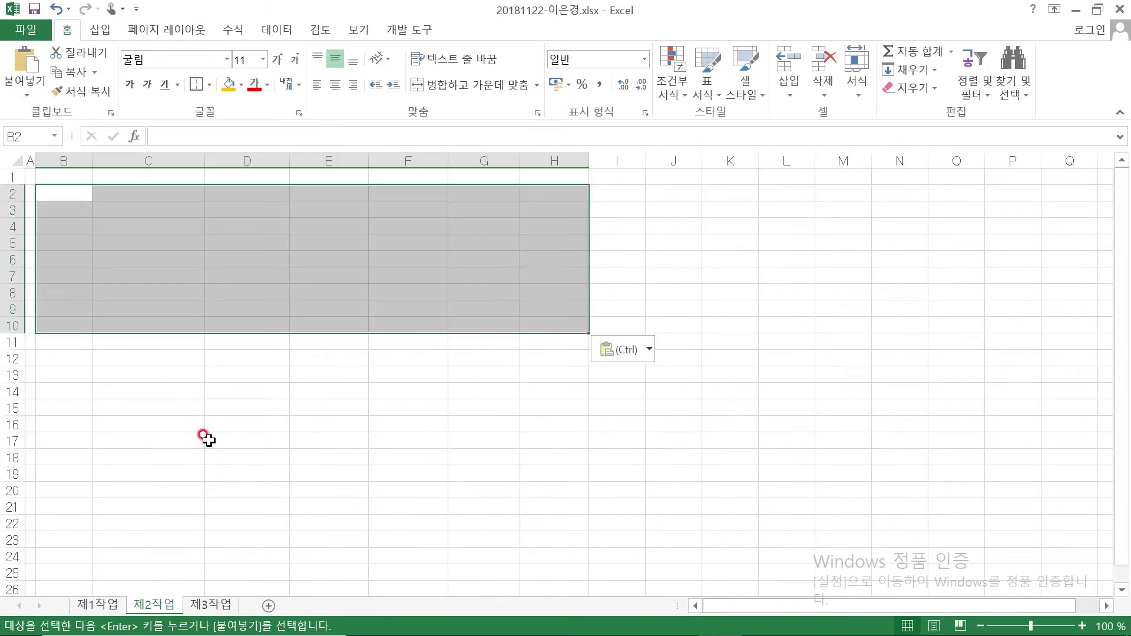
{"action": "key", "text": "Return"}
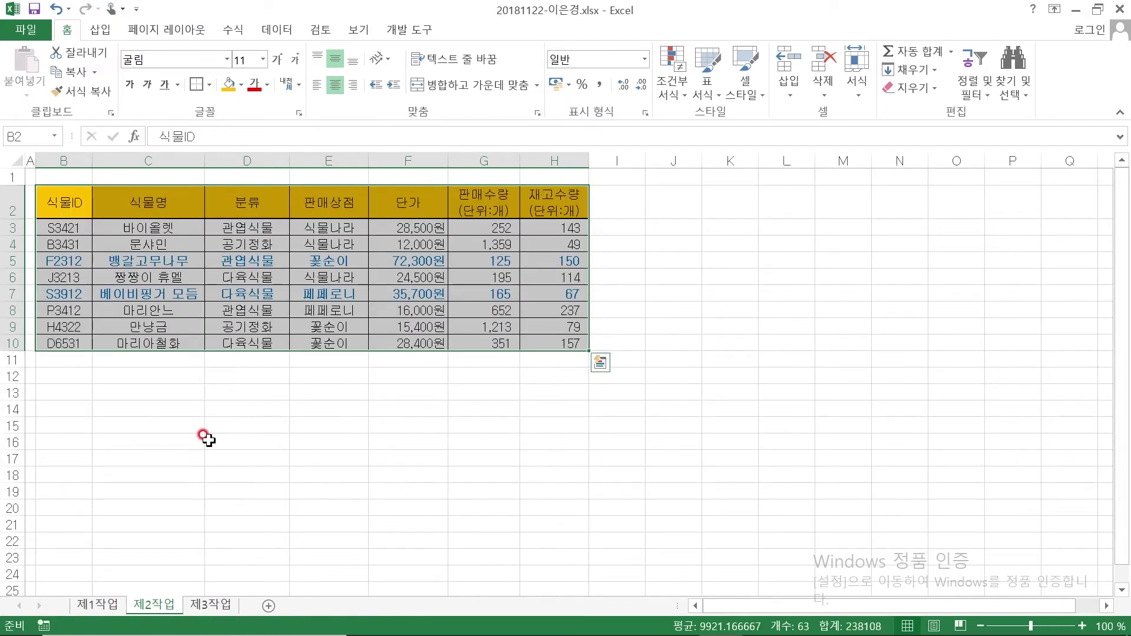
Check the pasted headers in B2:H2, 식물ID through stock quantity, then return to the exam PDF
{"action": "left_click", "coordinate": [142, 403]}
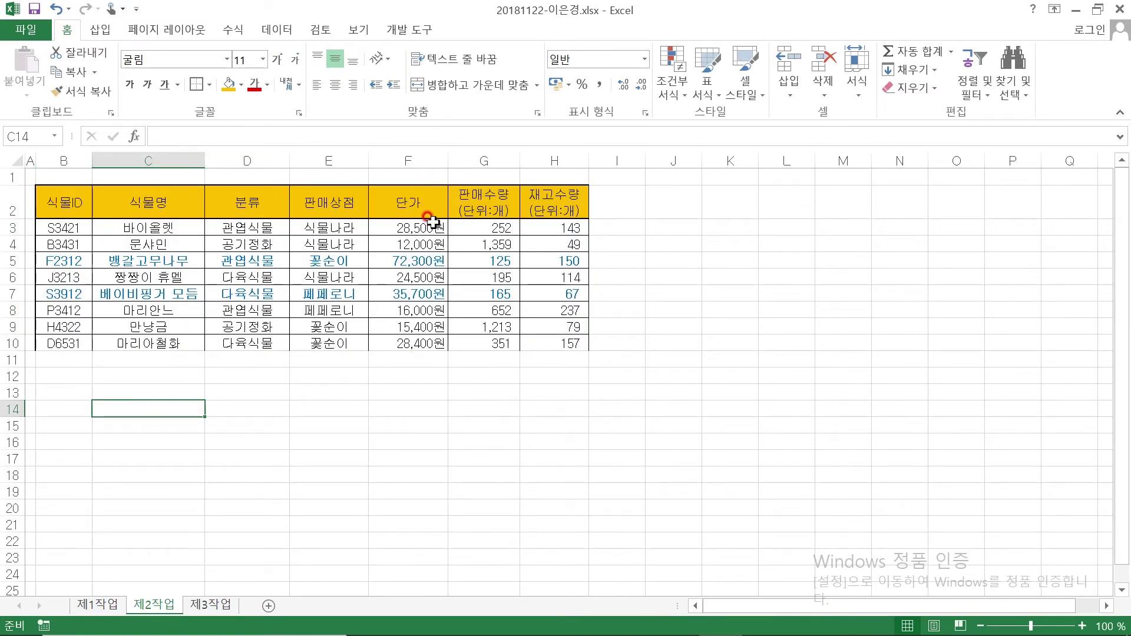
{"action": "left_click", "coordinate": [63, 203]}
{"action": "left_click", "coordinate": [165, 202]}
{"action": "left_click", "coordinate": [281, 197]}
{"action": "left_click", "coordinate": [339, 203]}
{"action": "left_click", "coordinate": [415, 206]}
{"action": "left_click", "coordinate": [480, 205]}
{"action": "left_click", "coordinate": [546, 217]}
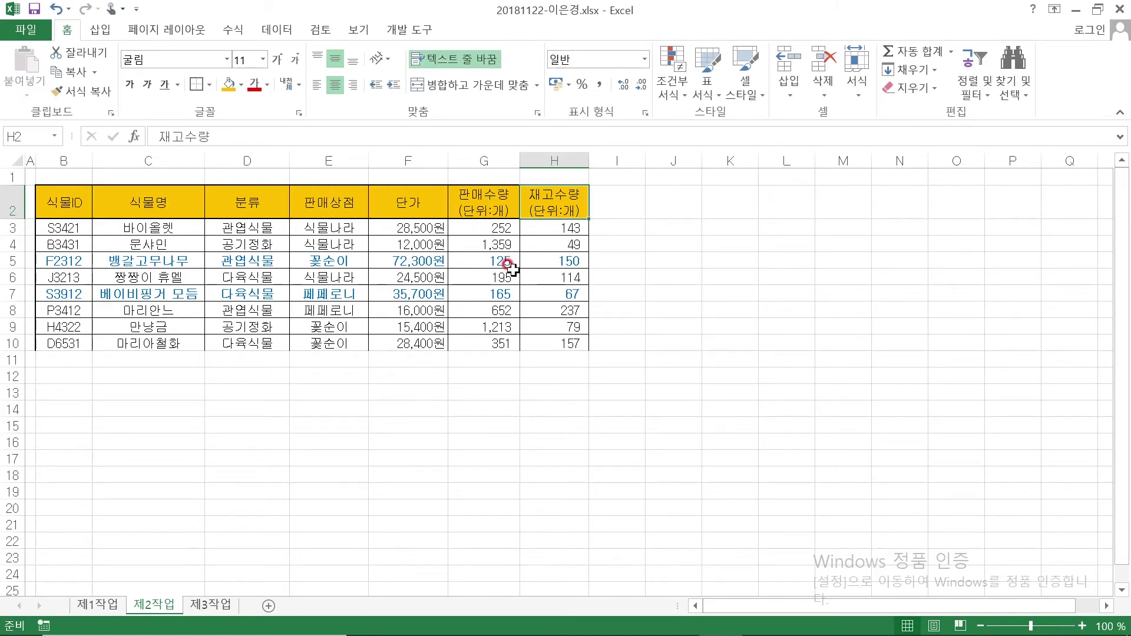
{"action": "left_click", "coordinate": [554, 203]}
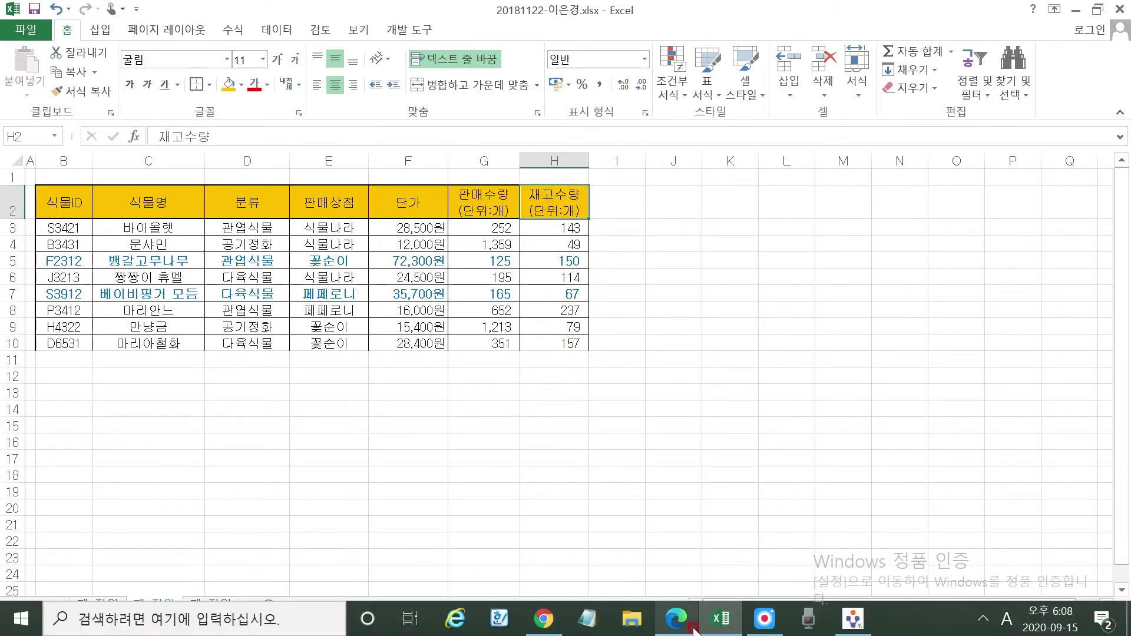
{"action": "left_click", "coordinate": [677, 619]}
In red ink, circle B11:G11 and H11 and underline the DAVERAGE requirement and the average label text
{"action": "scroll", "coordinate": [430, 418], "scroll_direction": "down", "scroll_amount": 3}
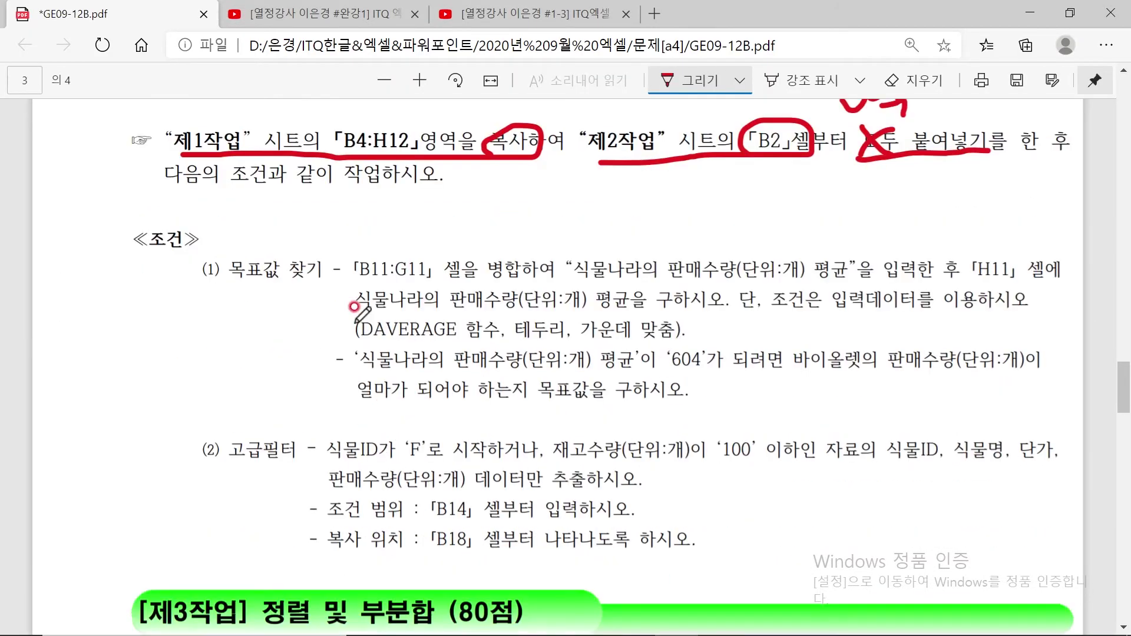
{"action": "mouse_move", "coordinate": [352, 283]}
{"action": "left_mouse_down"}
{"action": "mouse_move", "coordinate": [431, 283]}
{"action": "mouse_move", "coordinate": [427, 261]}
{"action": "mouse_move", "coordinate": [402, 260]}
{"action": "left_mouse_up"}
{"action": "mouse_move", "coordinate": [393, 259]}
{"action": "left_mouse_down"}
{"action": "mouse_move", "coordinate": [344, 264]}
{"action": "mouse_move", "coordinate": [425, 281]}
{"action": "mouse_move", "coordinate": [551, 284]}
{"action": "left_mouse_up"}
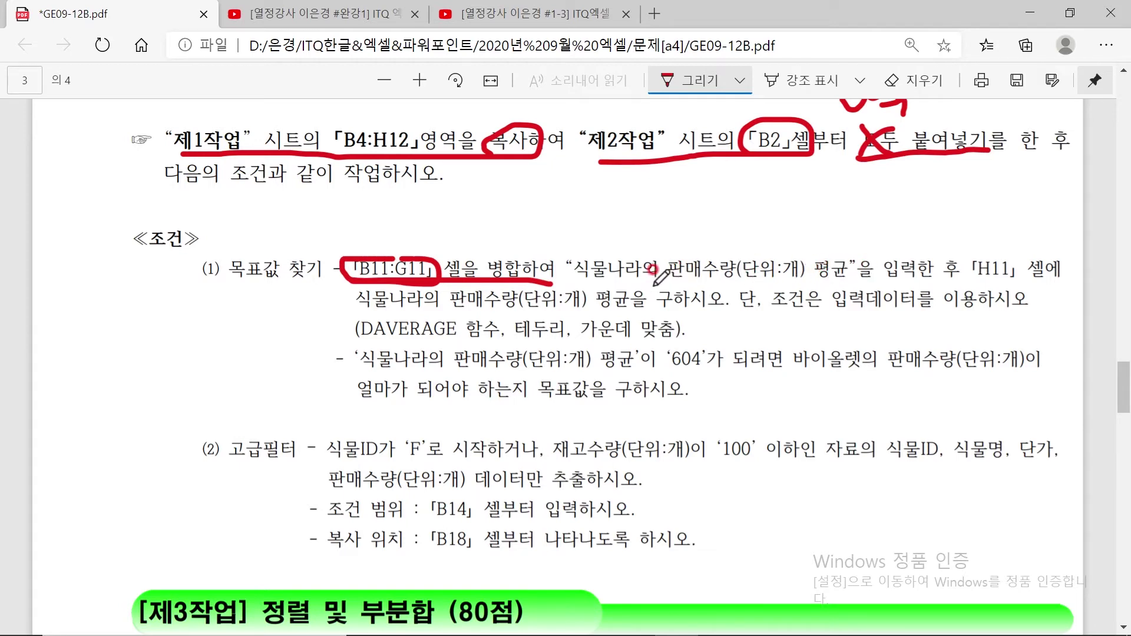
{"action": "mouse_move", "coordinate": [1005, 280]}
{"action": "left_mouse_down"}
{"action": "mouse_move", "coordinate": [967, 254]}
{"action": "mouse_move", "coordinate": [1023, 248]}
{"action": "mouse_move", "coordinate": [989, 275]}
{"action": "left_mouse_up"}
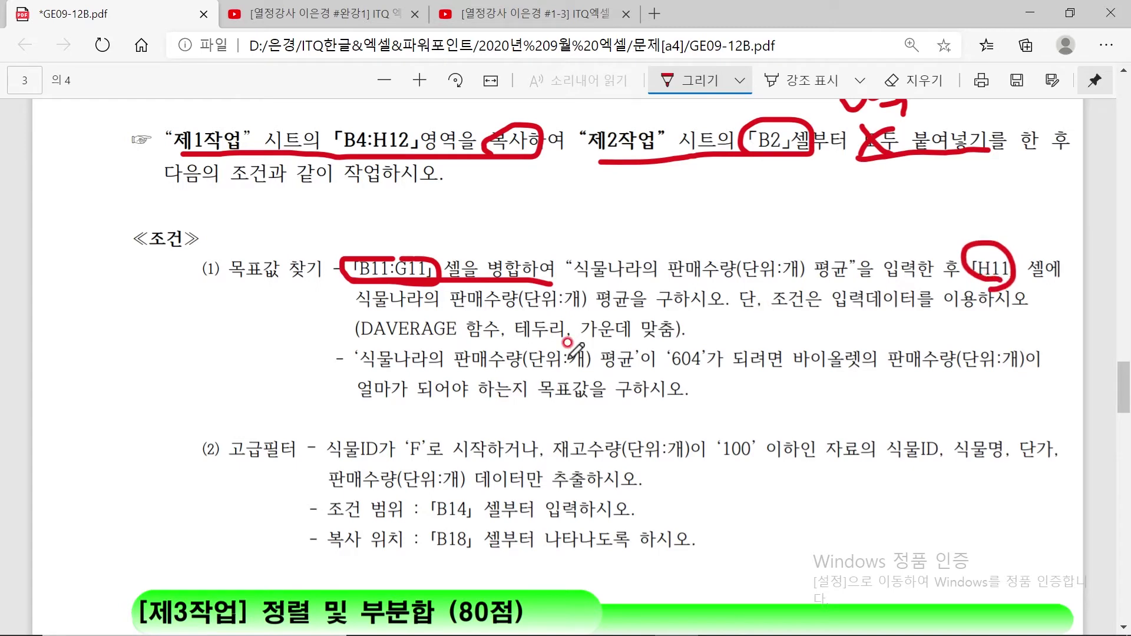
{"action": "left_click_drag", "start_coordinate": [352, 337], "coordinate": [519, 341]}
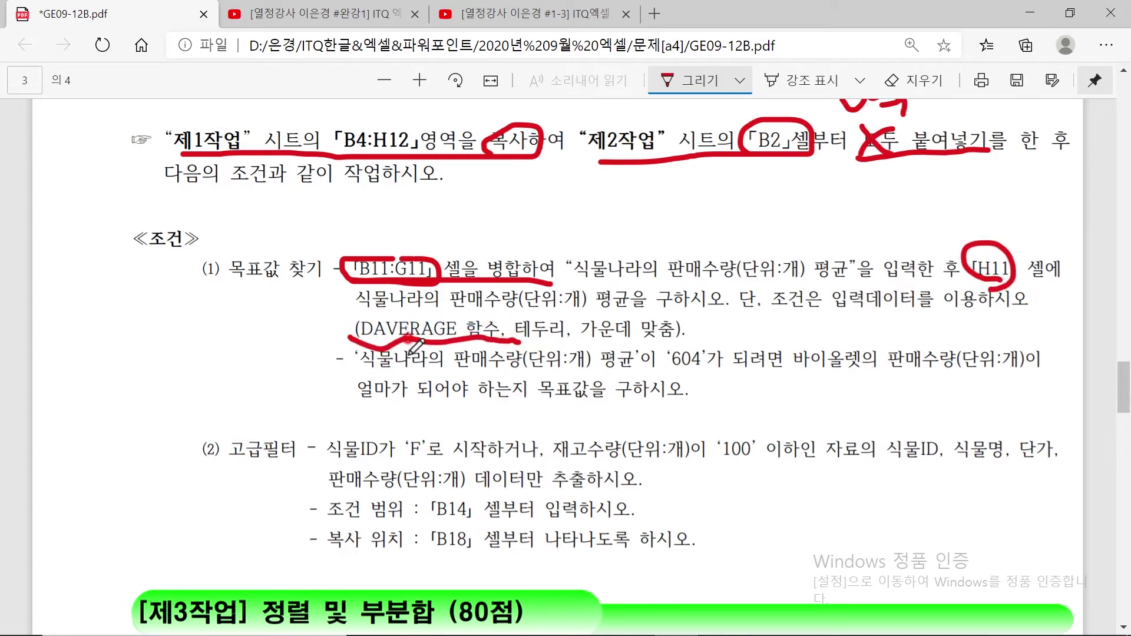
{"action": "left_click_drag", "start_coordinate": [357, 307], "coordinate": [640, 306]}
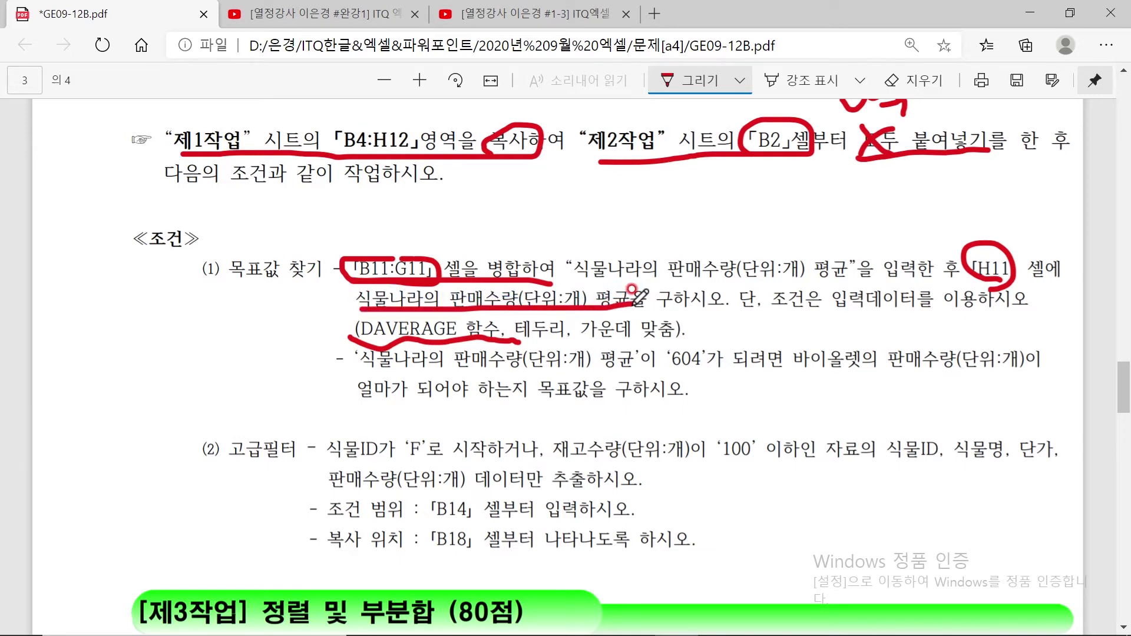
{"action": "mouse_move", "coordinate": [679, 633]}
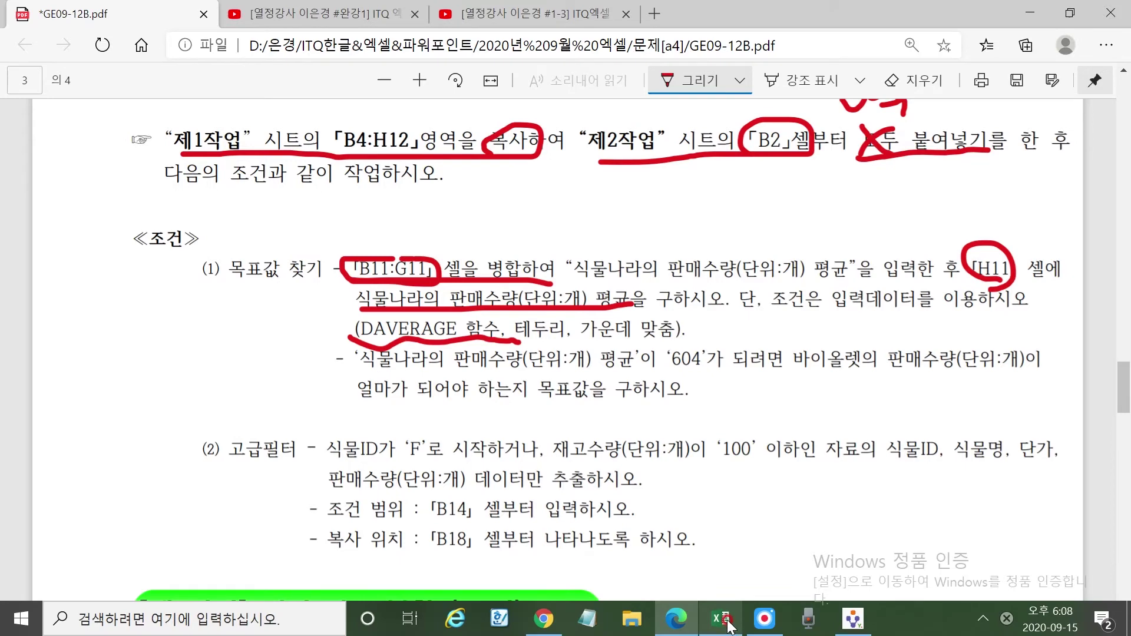
{"action": "left_click", "coordinate": [728, 623]}
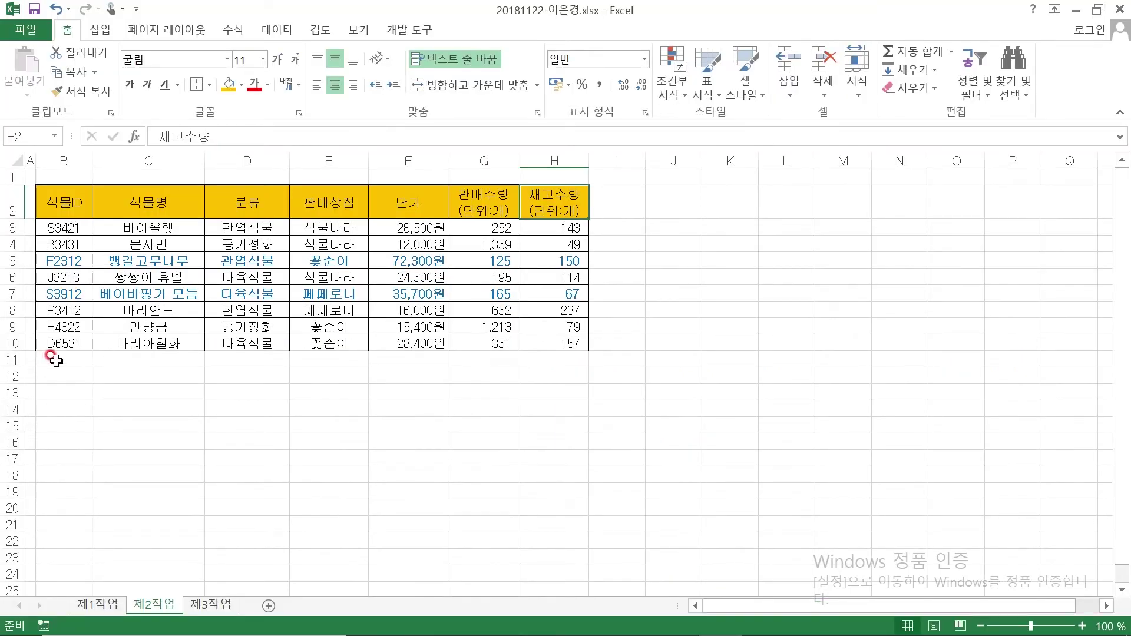
Merge and center B11:G11 and enter the 식물나라 sales-quantity average label
{"action": "left_click_drag", "start_coordinate": [54, 361], "coordinate": [478, 361]}
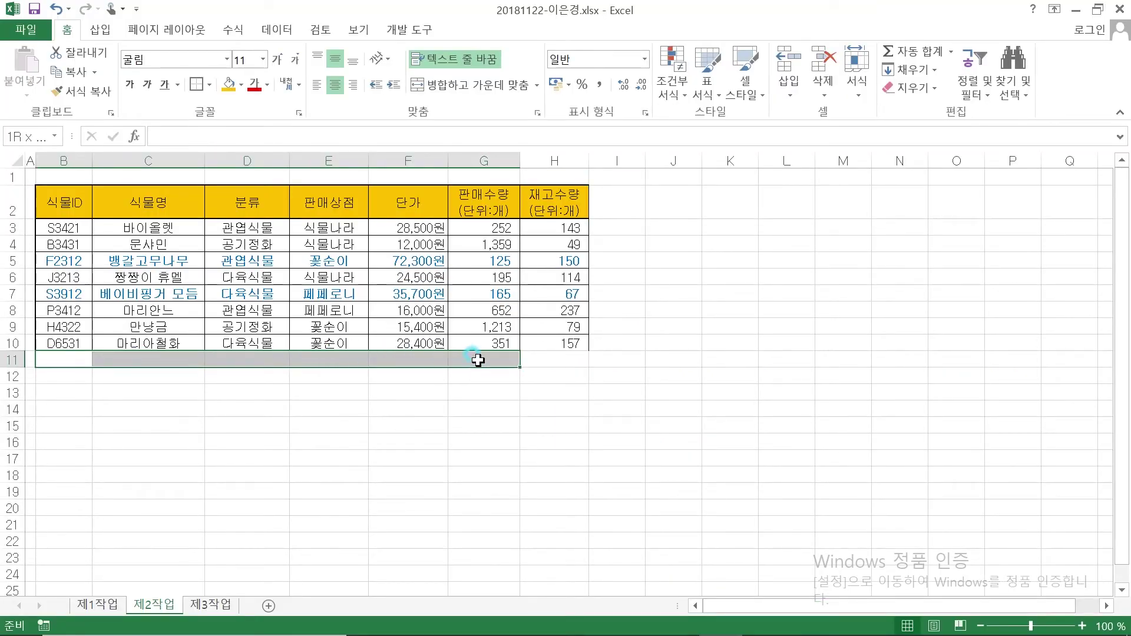
{"action": "left_click", "coordinate": [464, 83]}
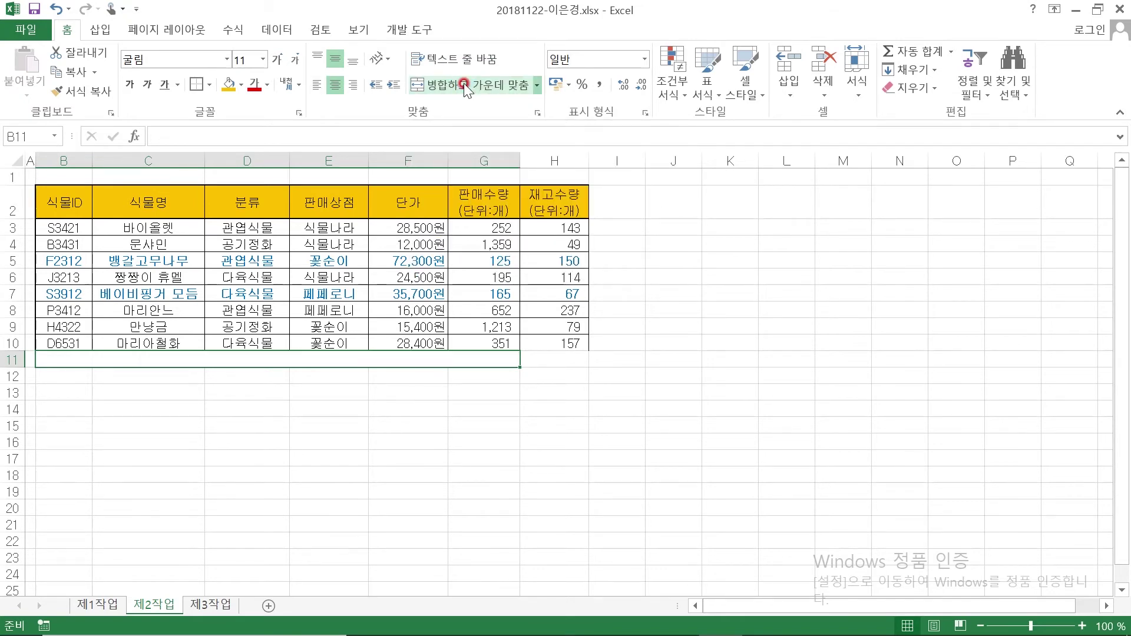
{"action": "type", "text": "T"}
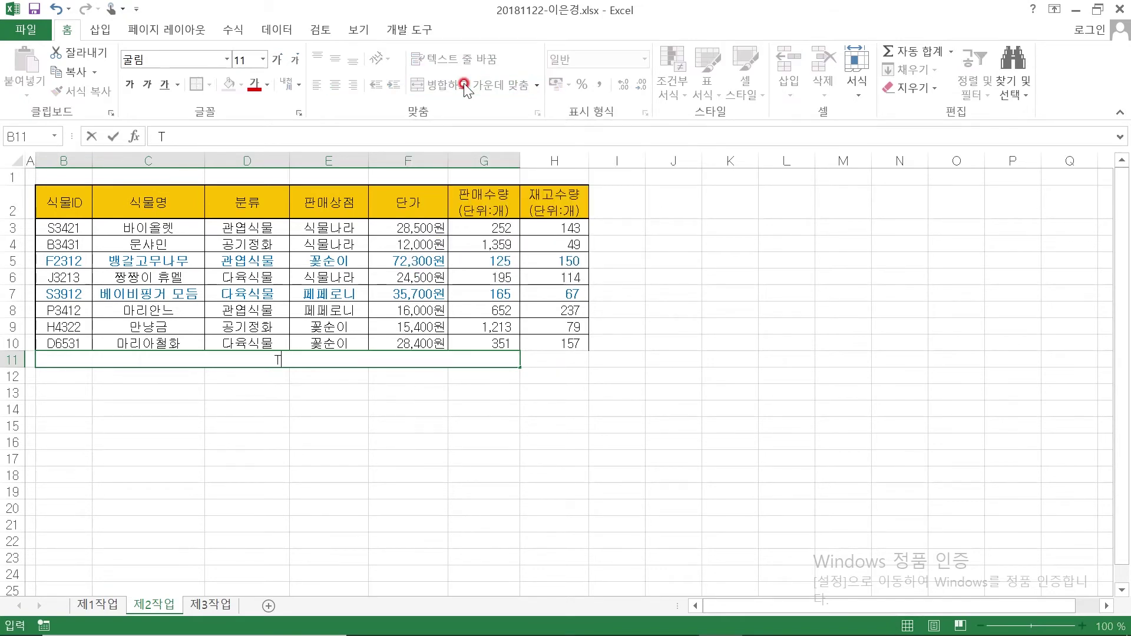
{"action": "type", "text": "Lranfskfkdml vksaotnfid("}
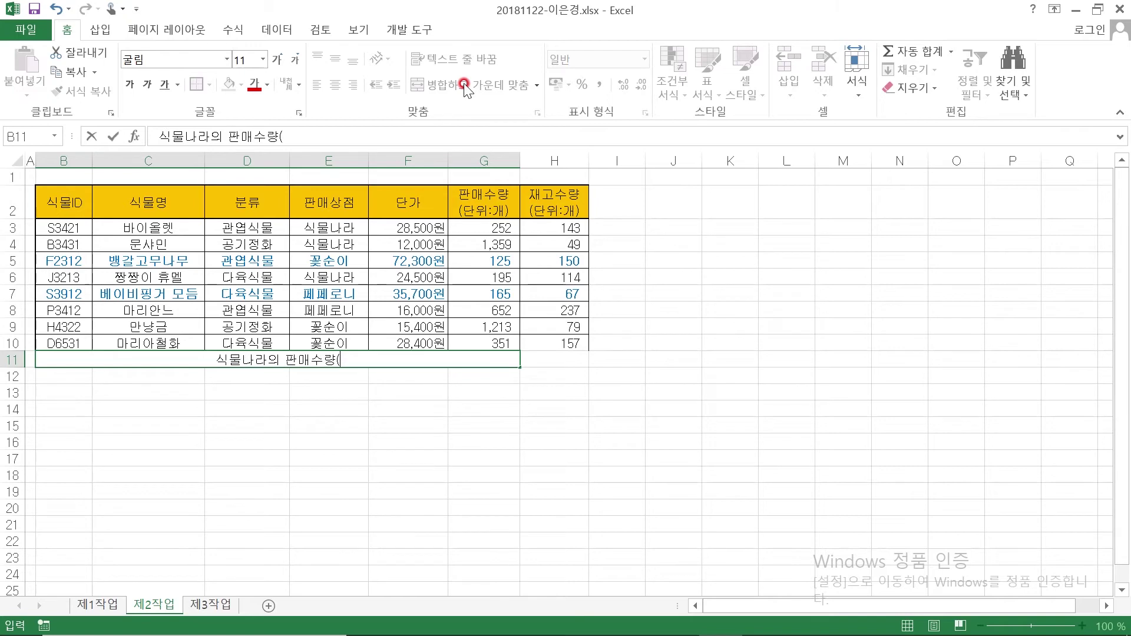
{"action": "type", "text": "eksdnl:ro)"}
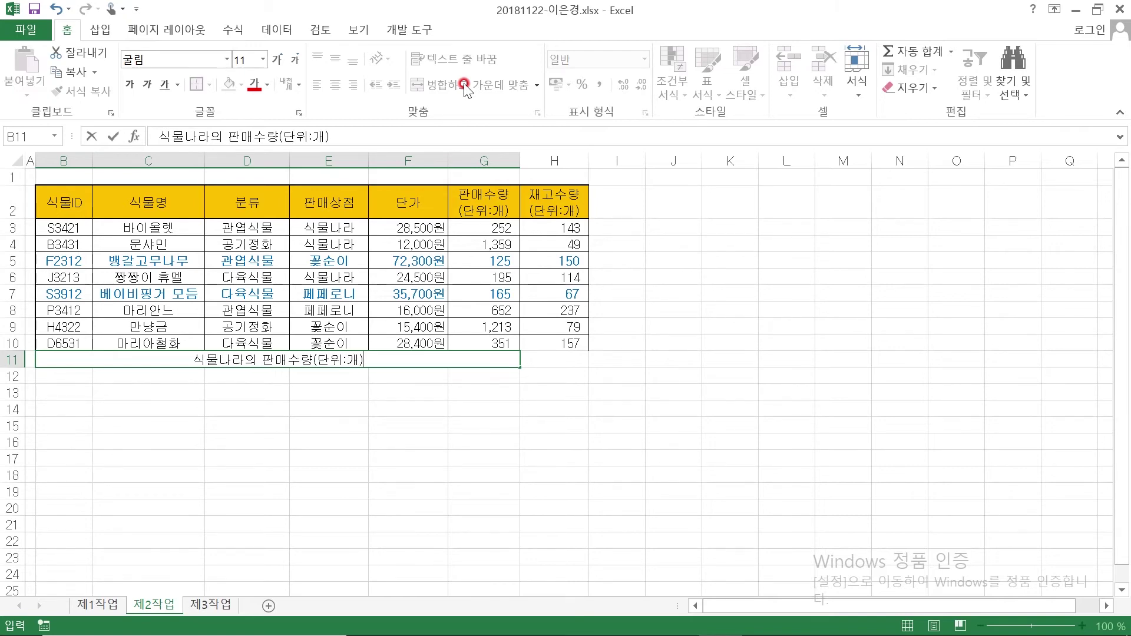
{"action": "type", "text": " vudrb"}
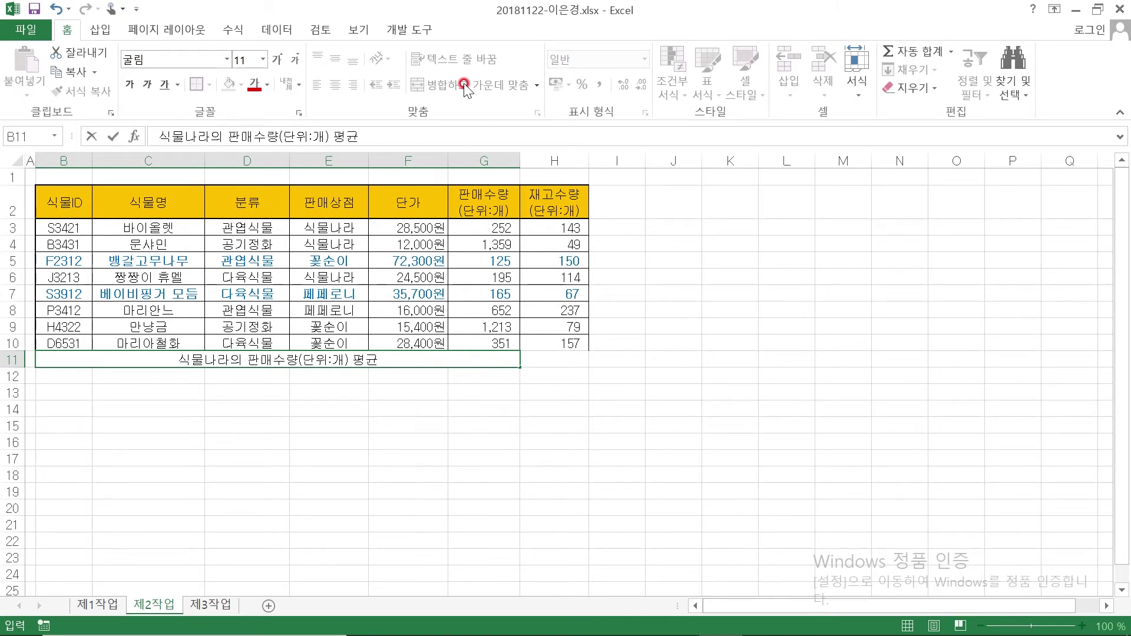
{"action": "type", "text": "s"}
{"action": "left_click", "coordinate": [553, 360]}
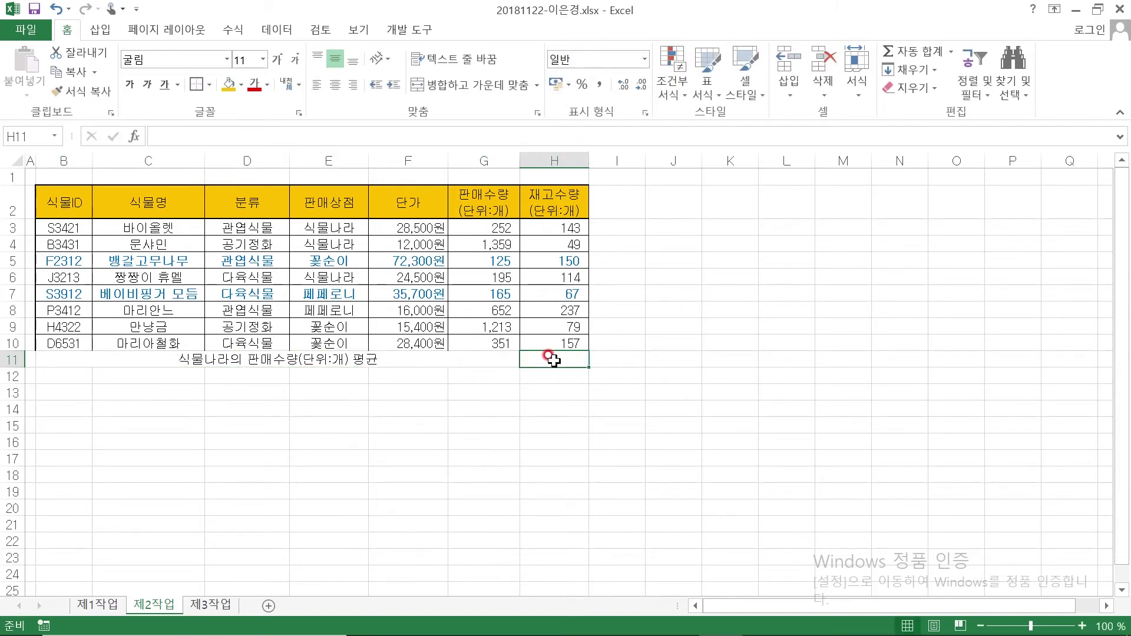
Enter =DAVERAGE(B2:H10,G2,E2:E3) in H11 so it returns 602
{"action": "type", "text": "ㅇ"}
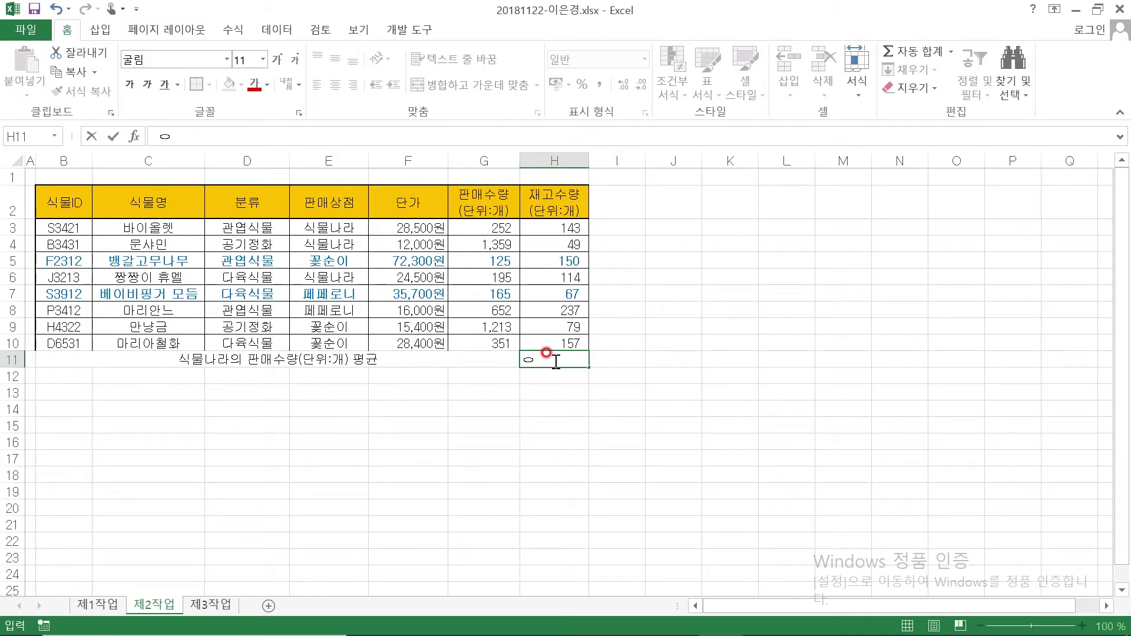
{"action": "type", "text": "=DAVE"}
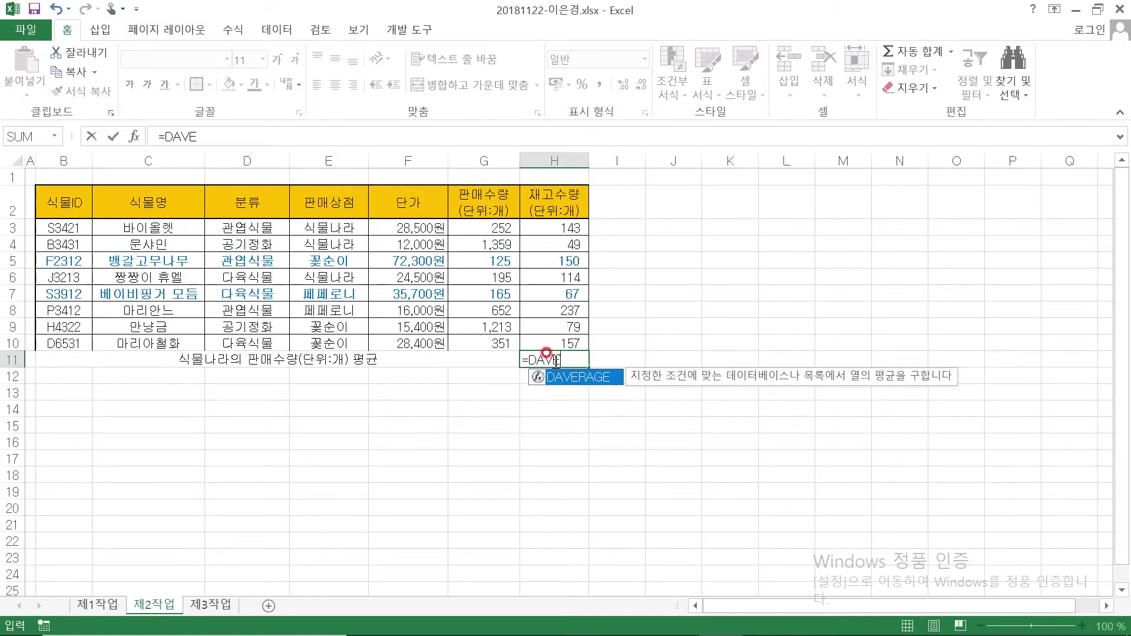
{"action": "type", "text": "RAGE("}
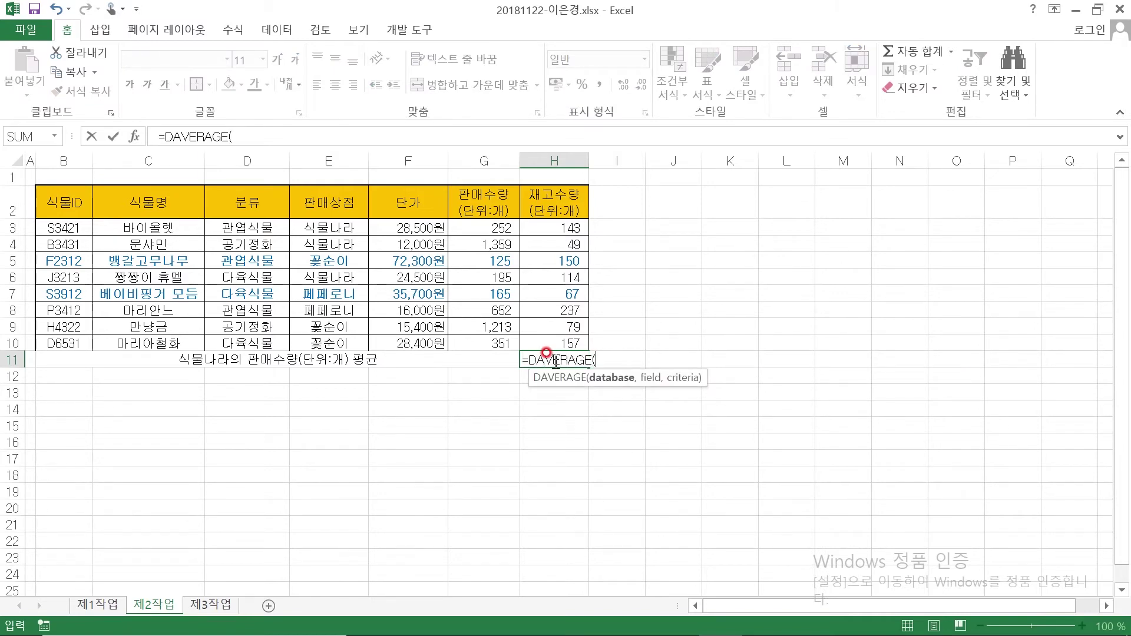
{"action": "left_click", "coordinate": [134, 136]}
{"action": "left_click_drag", "start_coordinate": [710, 203], "coordinate": [714, 251]}
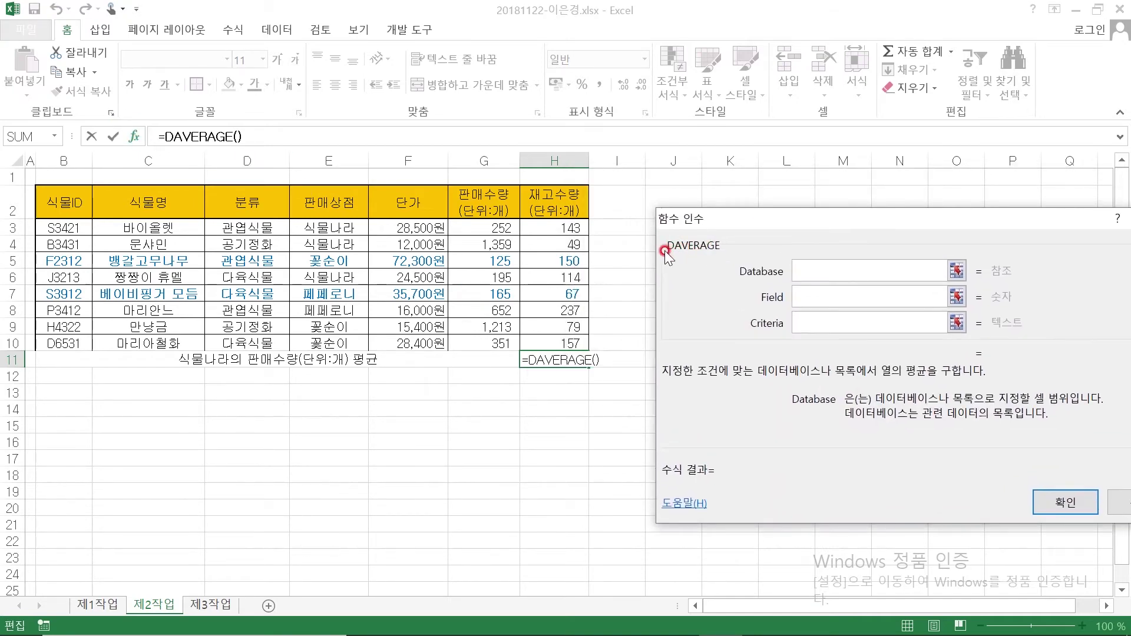
{"action": "left_click", "coordinate": [803, 271]}
{"action": "left_click_drag", "start_coordinate": [49, 203], "coordinate": [549, 337]}
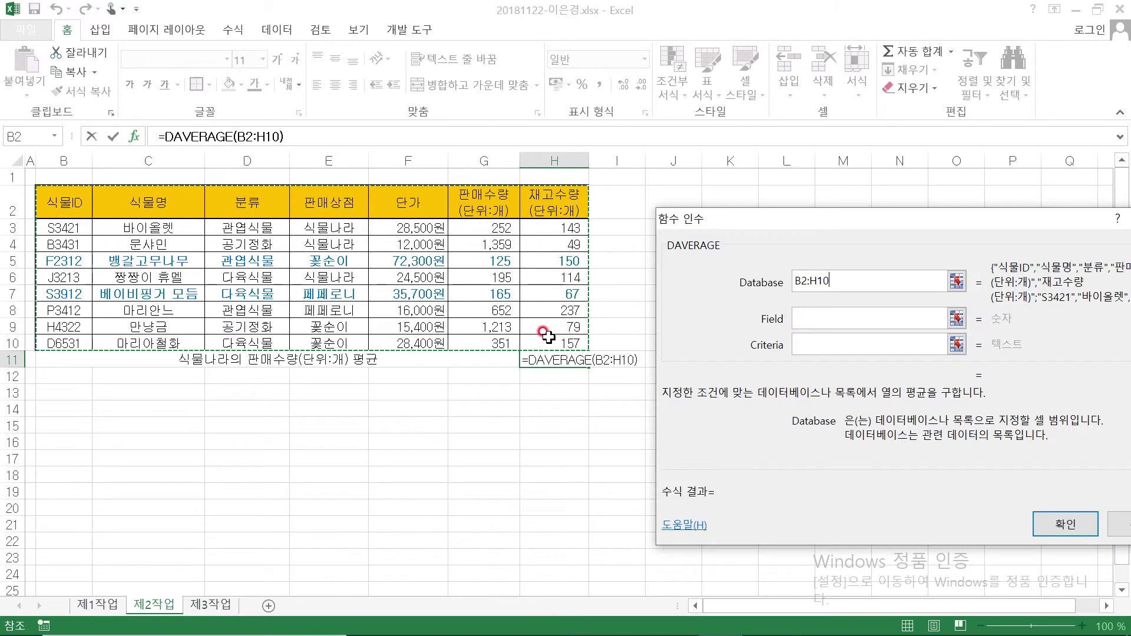
{"action": "left_click", "coordinate": [813, 310]}
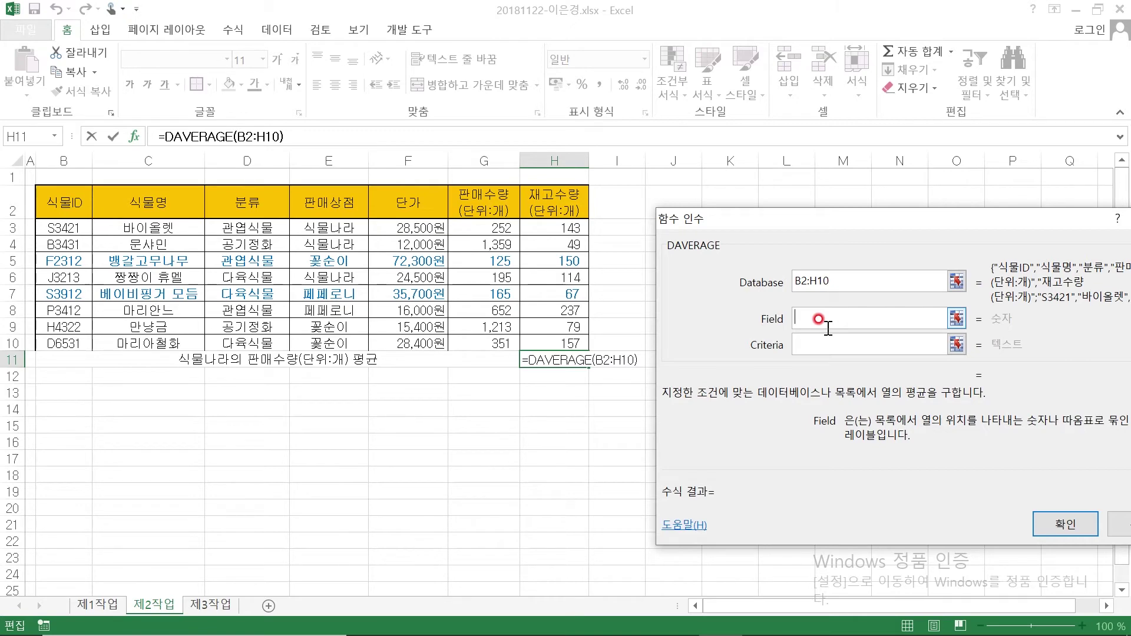
{"action": "left_click", "coordinate": [805, 313]}
{"action": "left_click", "coordinate": [483, 210]}
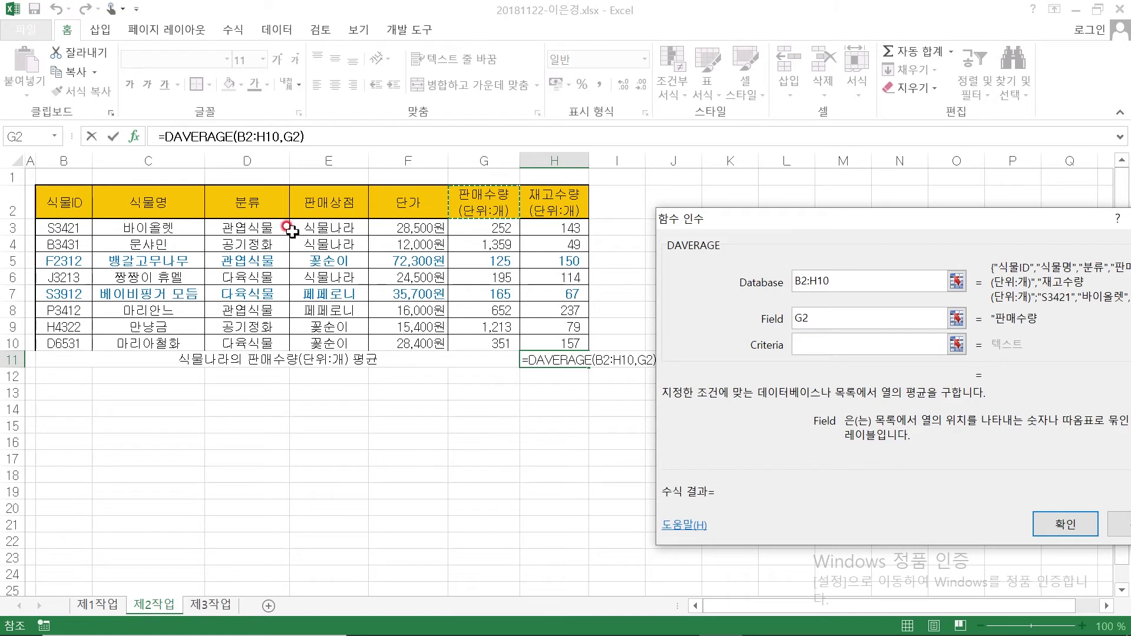
{"action": "left_click", "coordinate": [830, 343]}
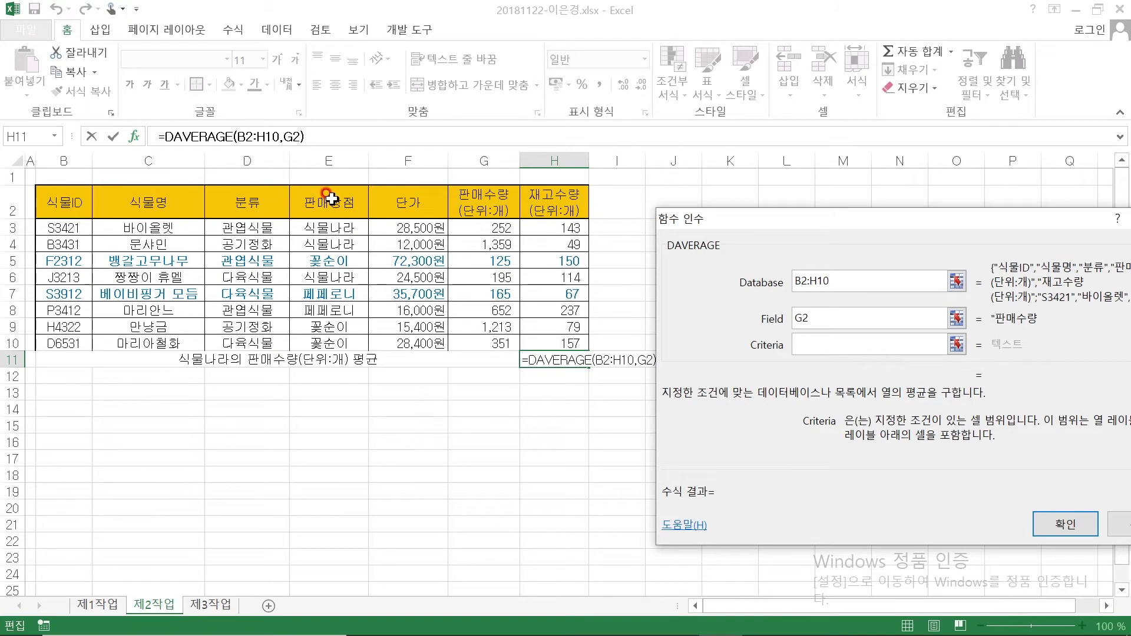
{"action": "left_click", "coordinate": [332, 198]}
{"action": "left_click_drag", "start_coordinate": [331, 198], "coordinate": [330, 226]}
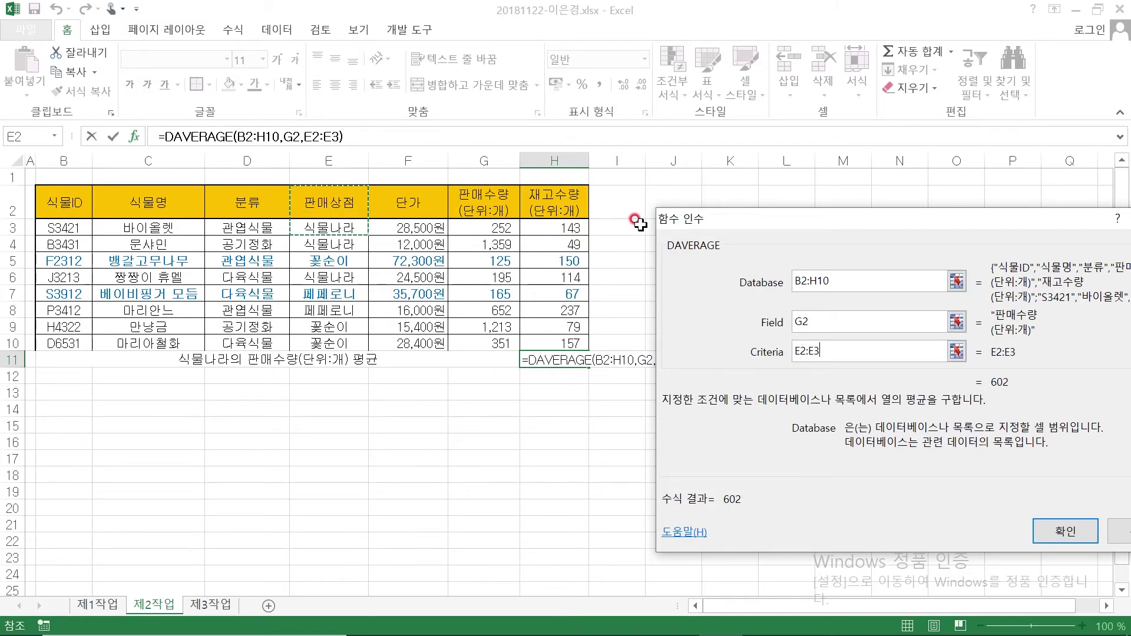
{"action": "left_click", "coordinate": [1067, 530]}
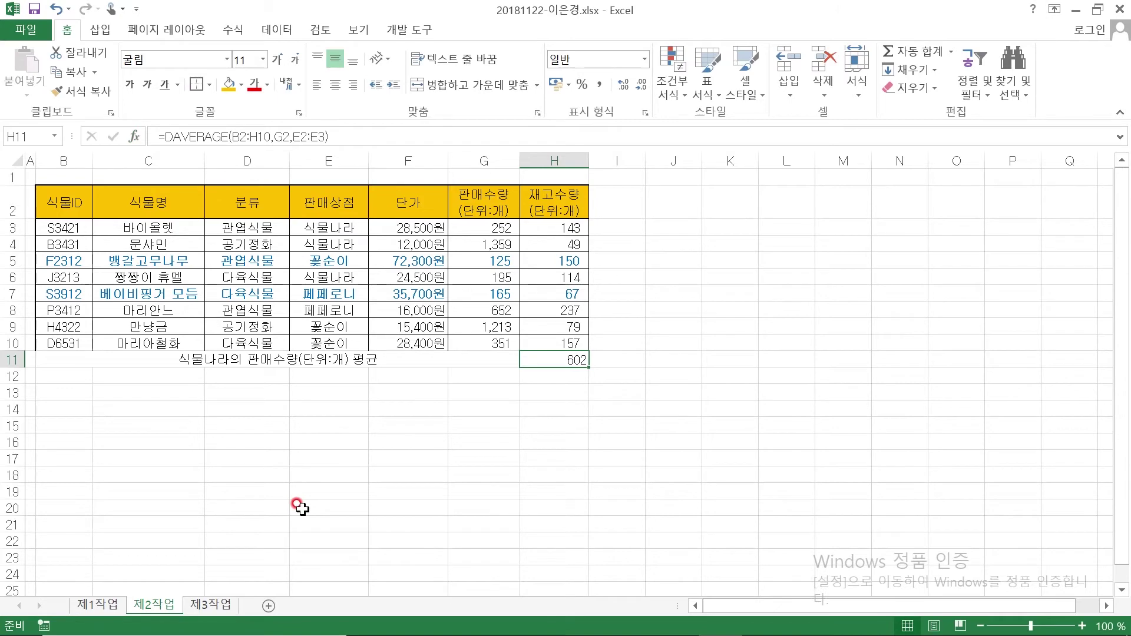
Apply 모든 테두리 and a 굵은 상자 테두리 outline to the table B2:H11
{"action": "left_click", "coordinate": [133, 469]}
{"action": "left_click_drag", "start_coordinate": [65, 202], "coordinate": [534, 352]}
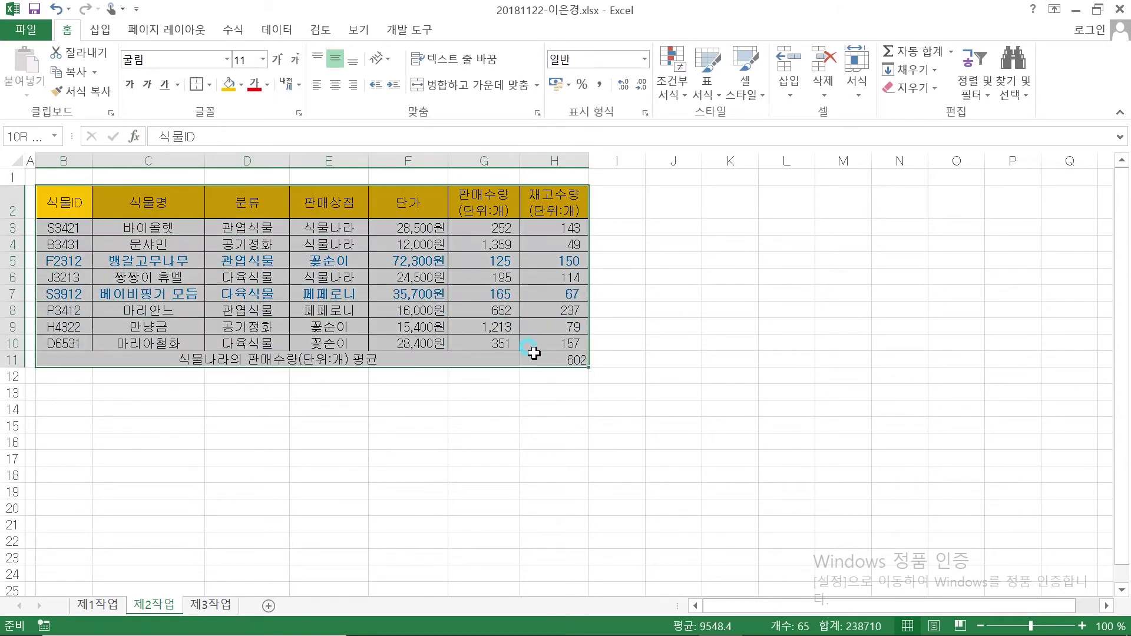
{"action": "left_click", "coordinate": [209, 84]}
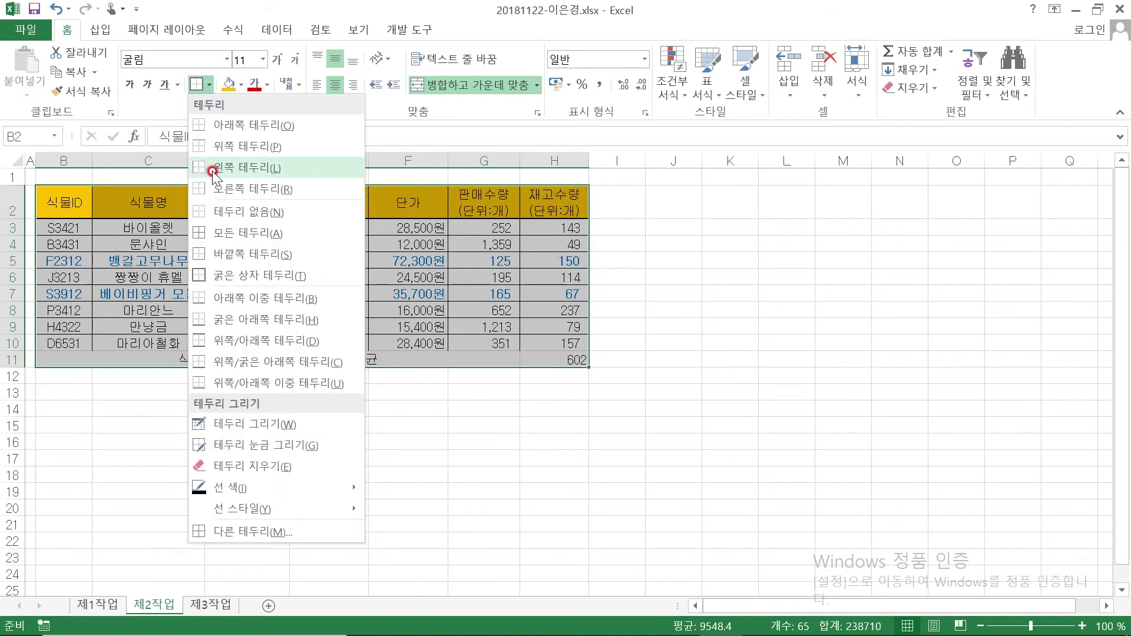
{"action": "left_click", "coordinate": [236, 234]}
{"action": "left_click", "coordinate": [210, 84]}
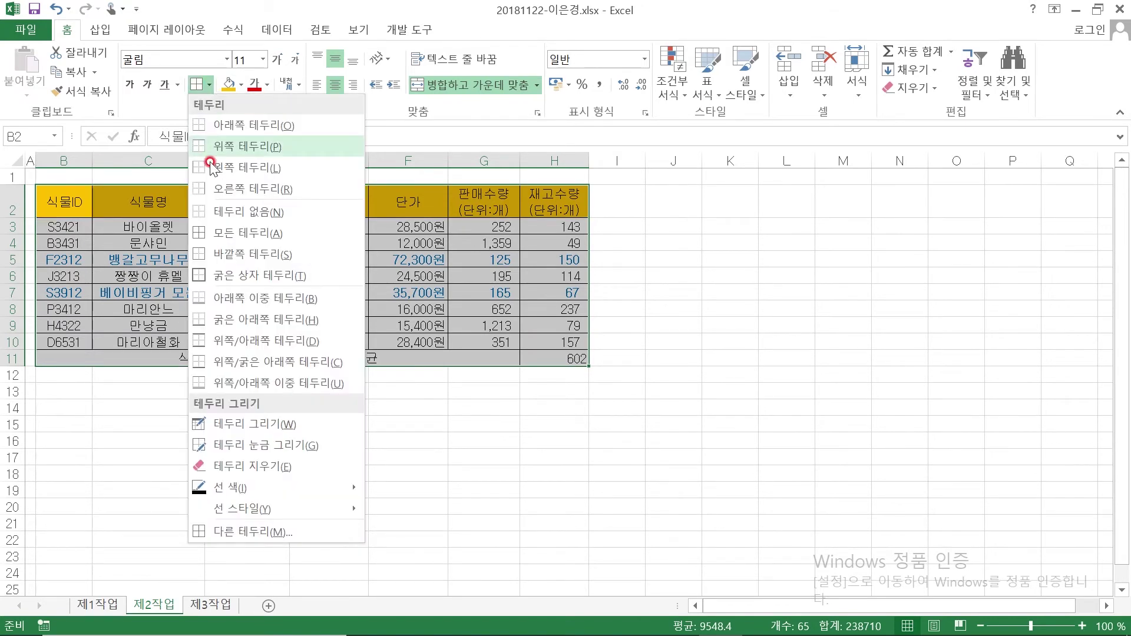
{"action": "left_click", "coordinate": [204, 276]}
{"action": "left_click", "coordinate": [383, 442]}
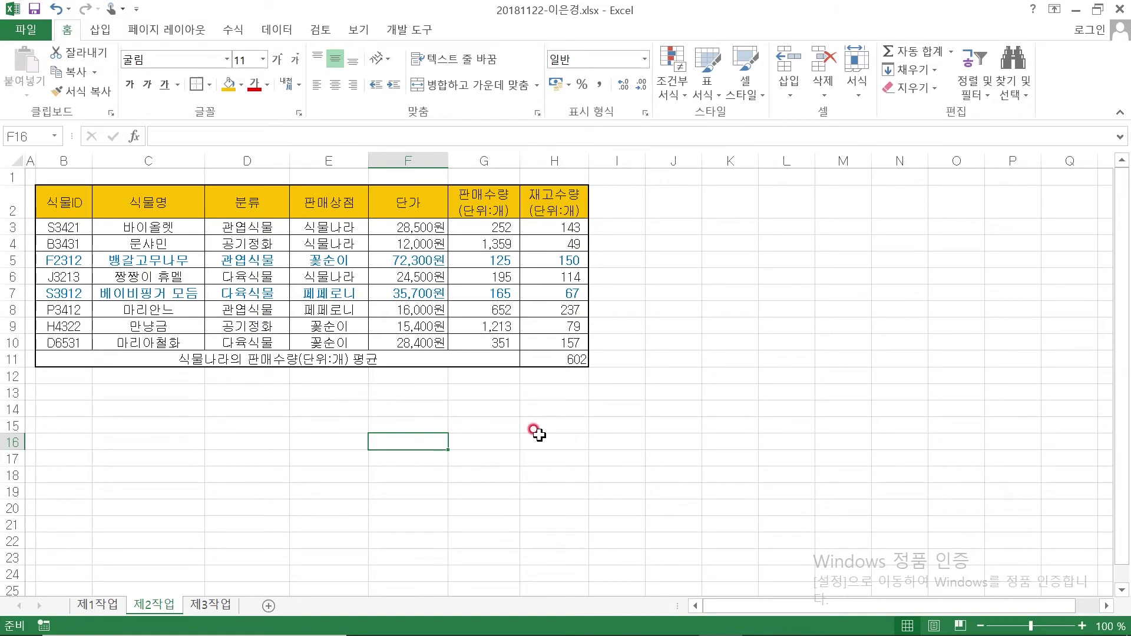
{"action": "left_click", "coordinate": [543, 360]}
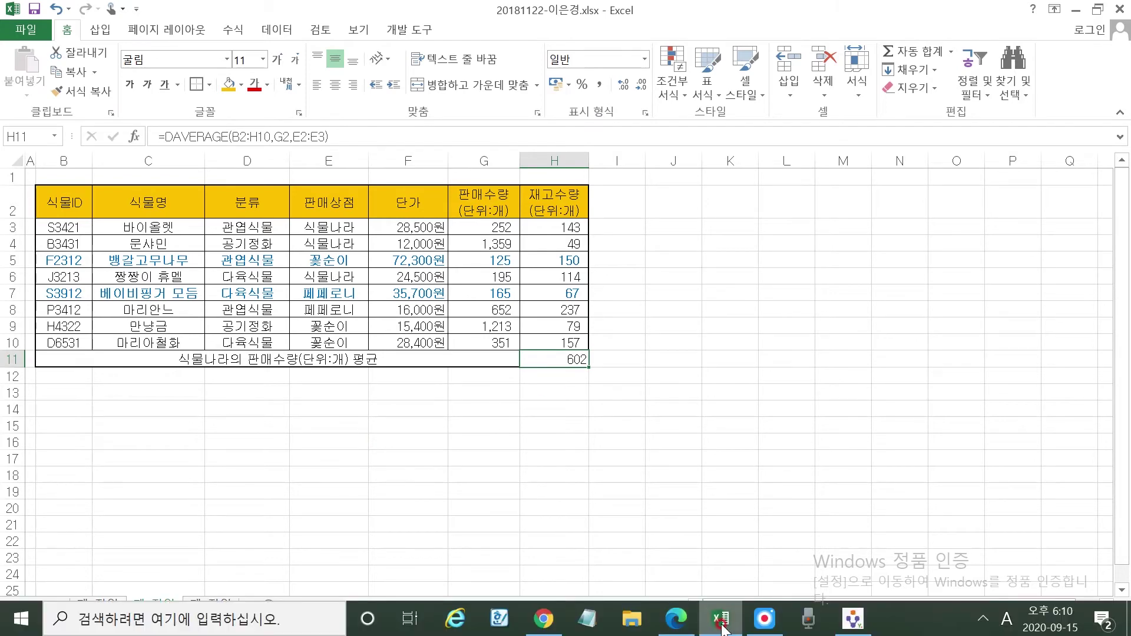
{"action": "left_click", "coordinate": [720, 619]}
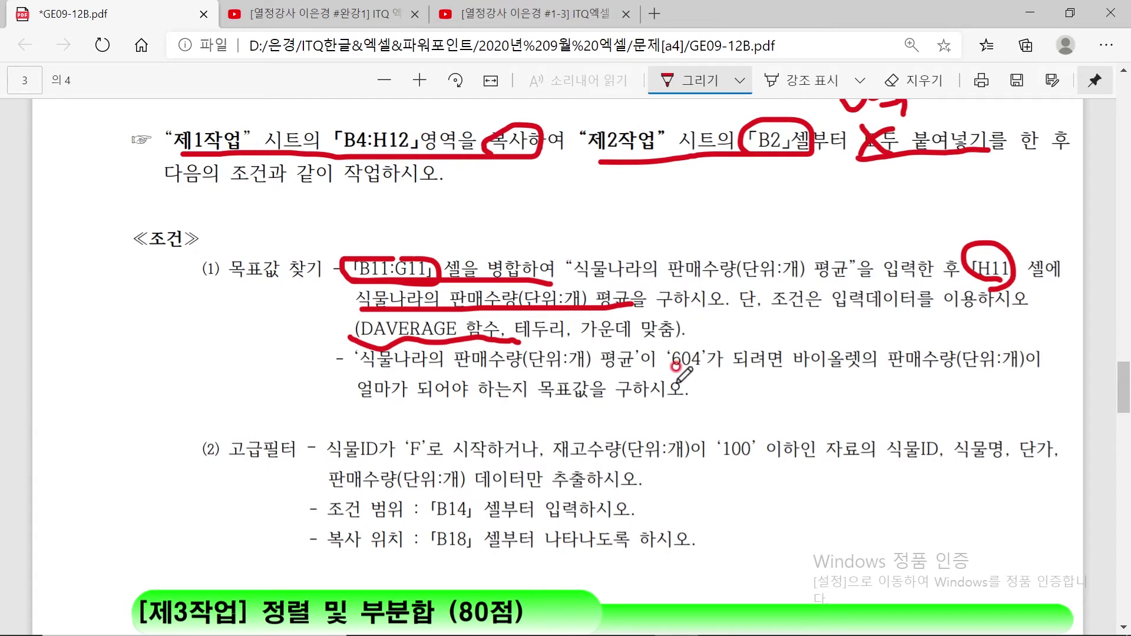
Underline 바이올렛의 판매수량 in the PDF task instructions with the pen
{"action": "mouse_move", "coordinate": [627, 631]}
{"action": "left_click", "coordinate": [720, 619]}
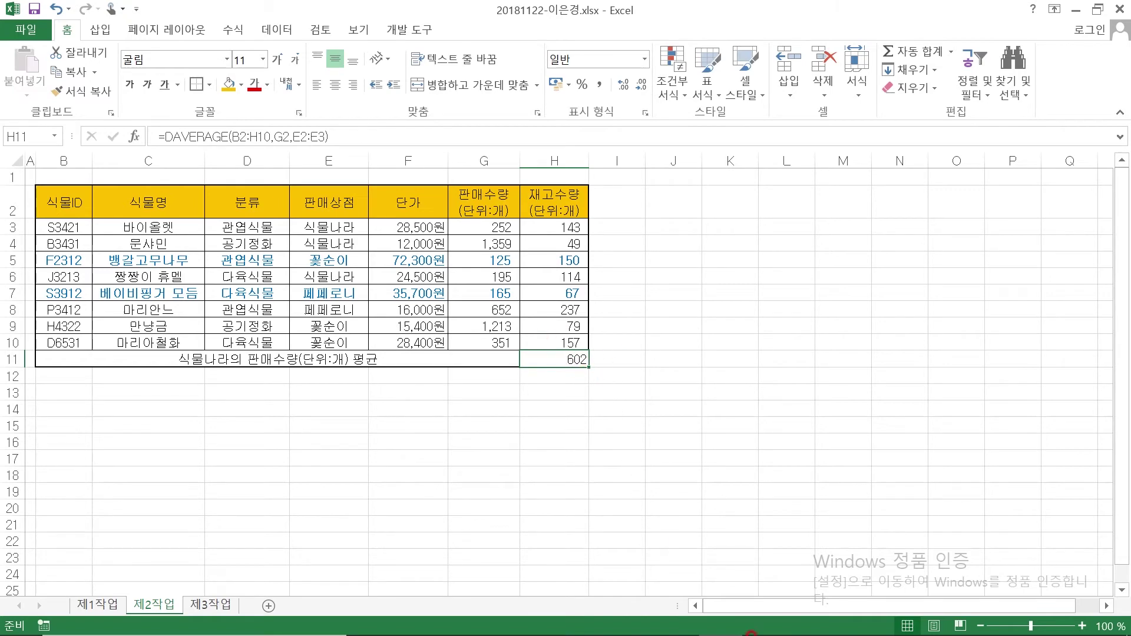
{"action": "left_click", "coordinate": [693, 618]}
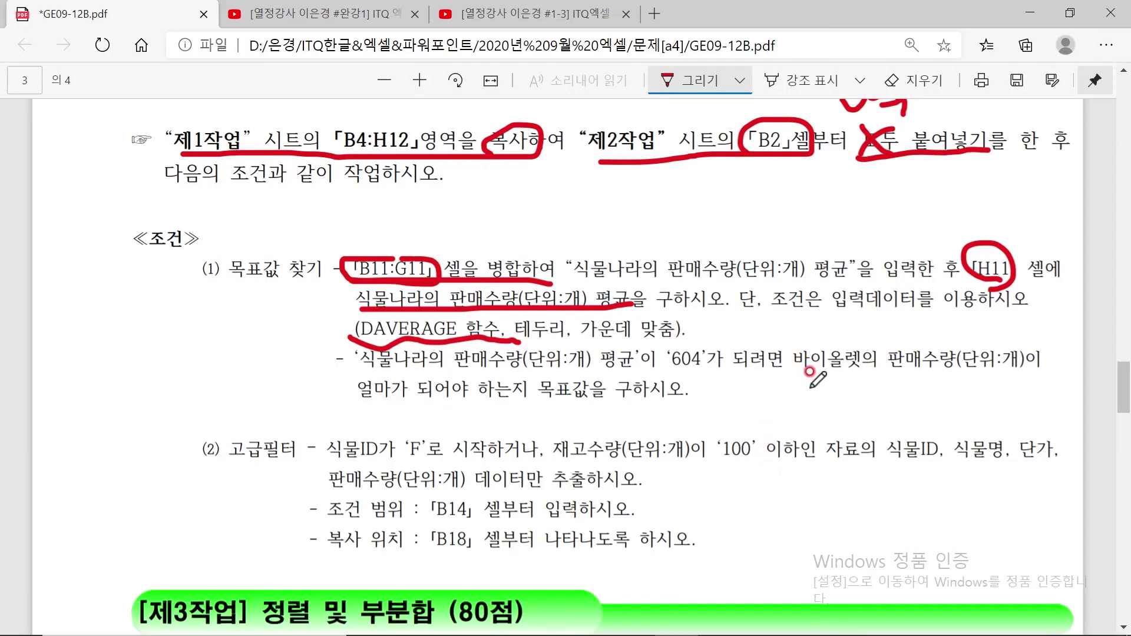
{"action": "left_click_drag", "start_coordinate": [803, 370], "coordinate": [947, 368]}
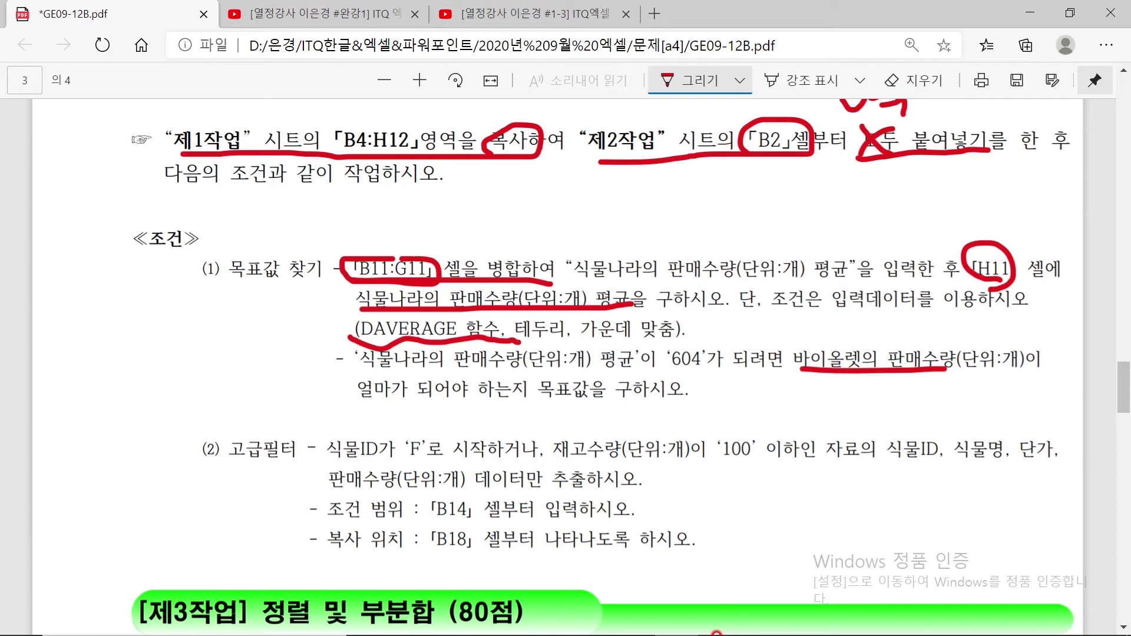
{"action": "left_click", "coordinate": [720, 618]}
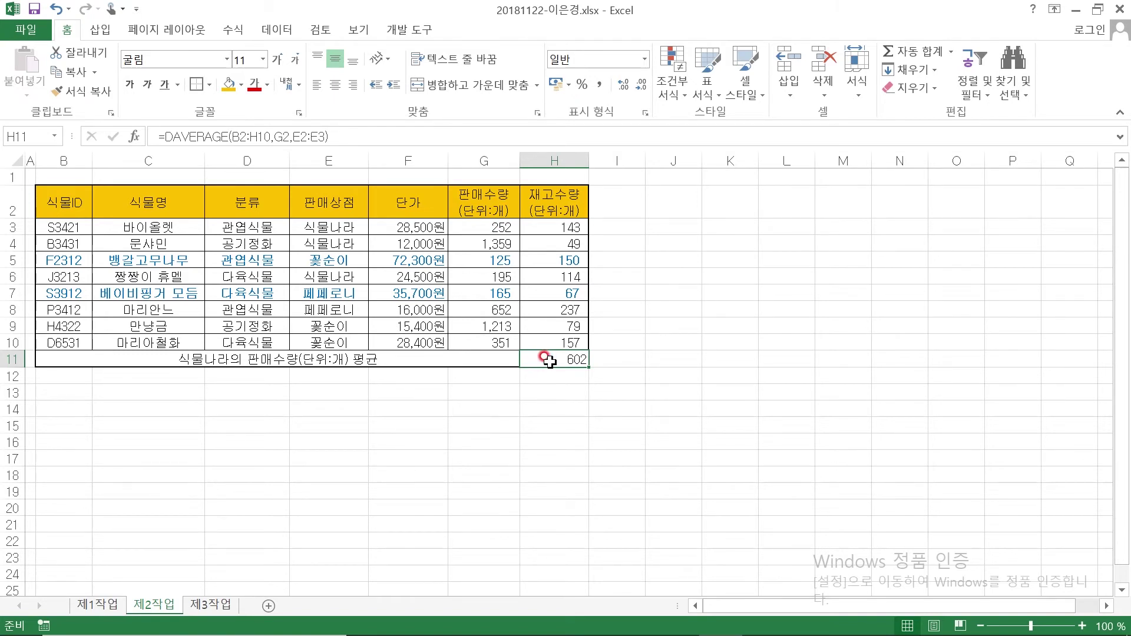
Goal-seek H11 to 604 by changing G3
{"action": "left_click", "coordinate": [287, 30]}
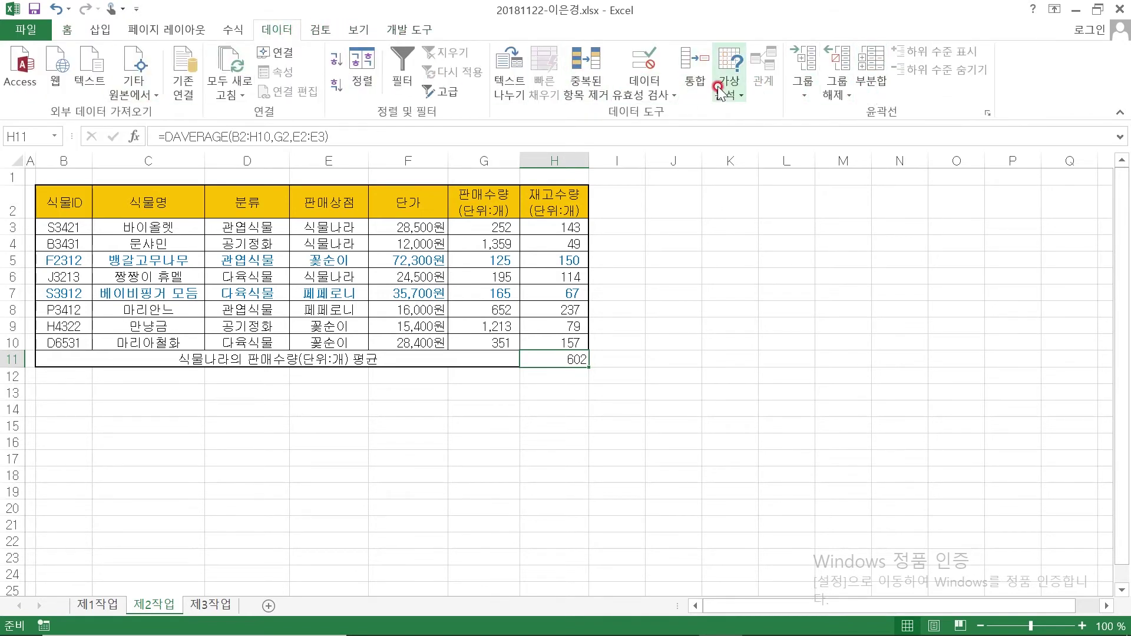
{"action": "left_click", "coordinate": [743, 90]}
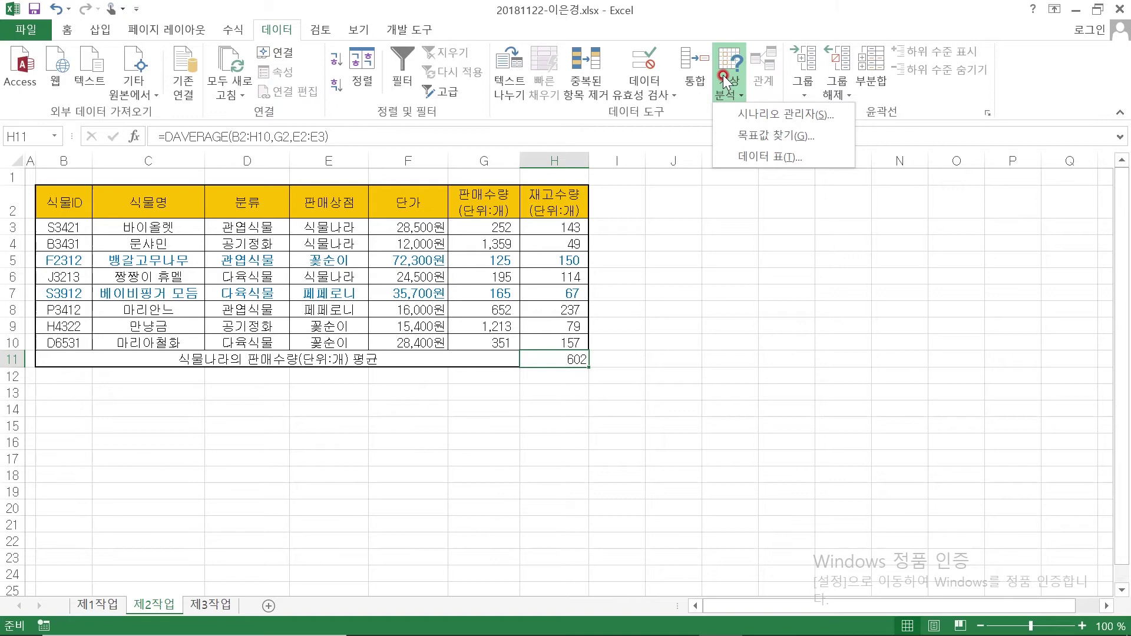
{"action": "left_click", "coordinate": [770, 136]}
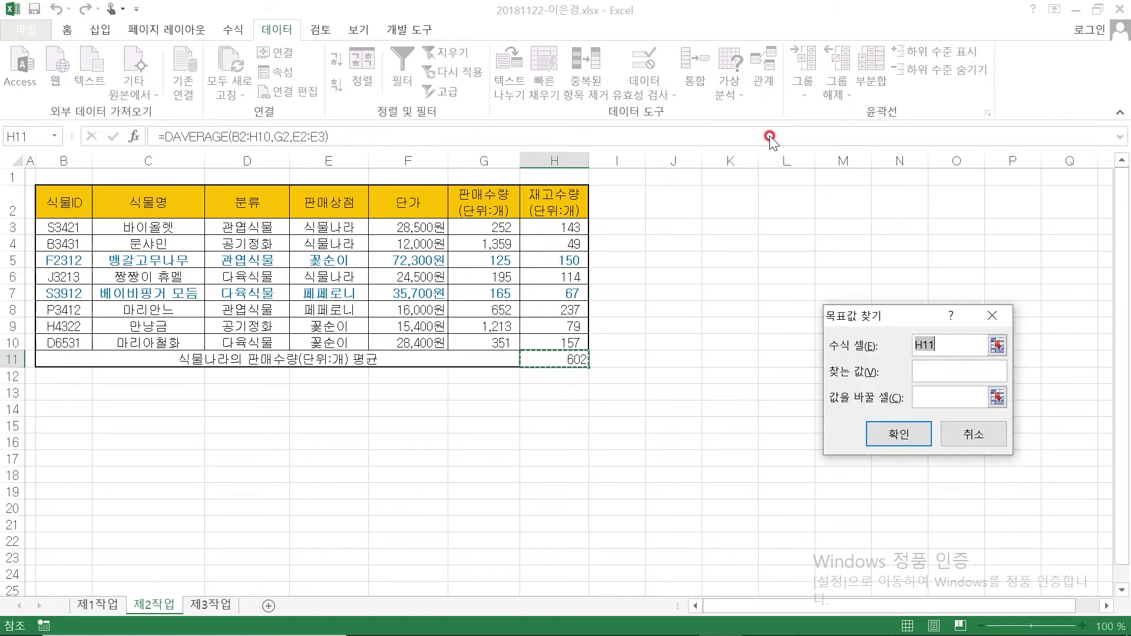
{"action": "left_click_drag", "start_coordinate": [899, 317], "coordinate": [687, 243]}
{"action": "left_click", "coordinate": [731, 271]}
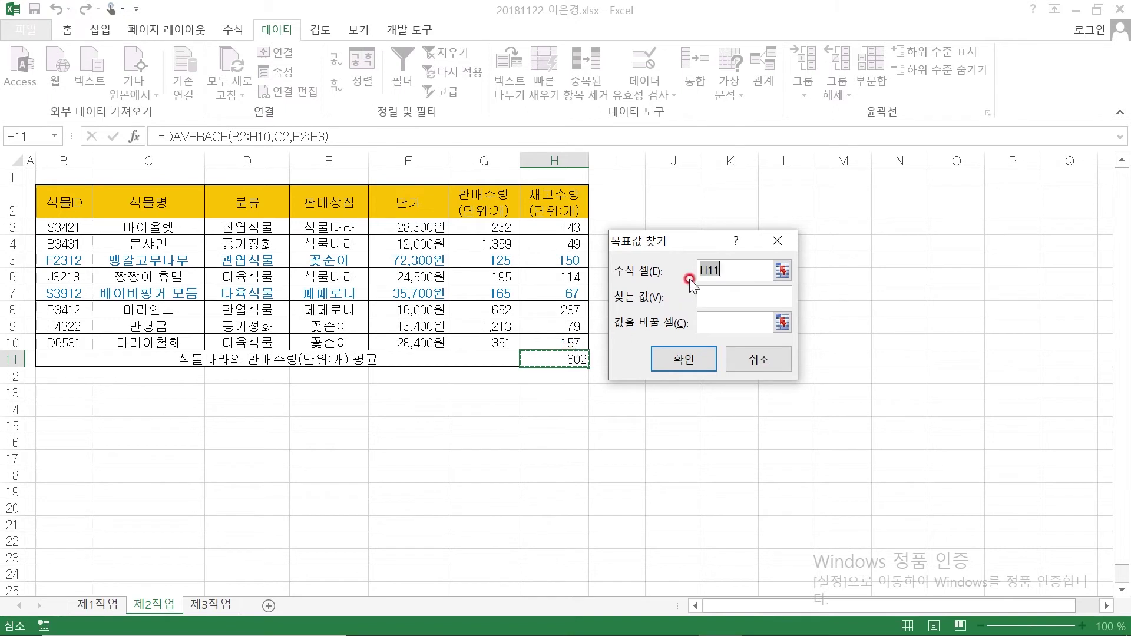
{"action": "left_click", "coordinate": [715, 288]}
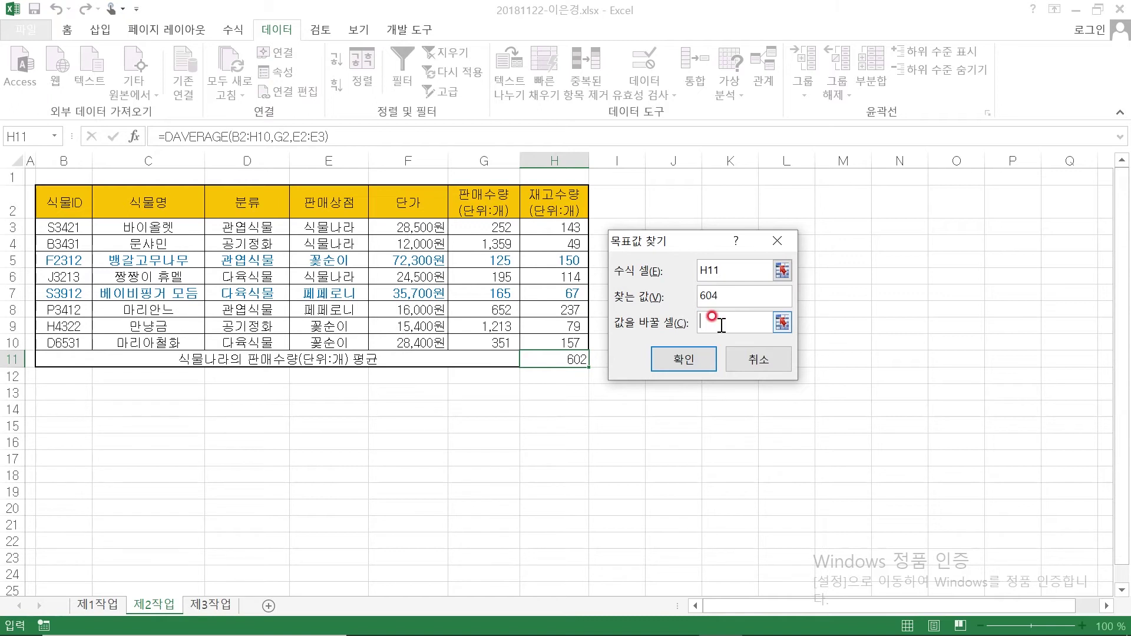
{"action": "left_click", "coordinate": [489, 226]}
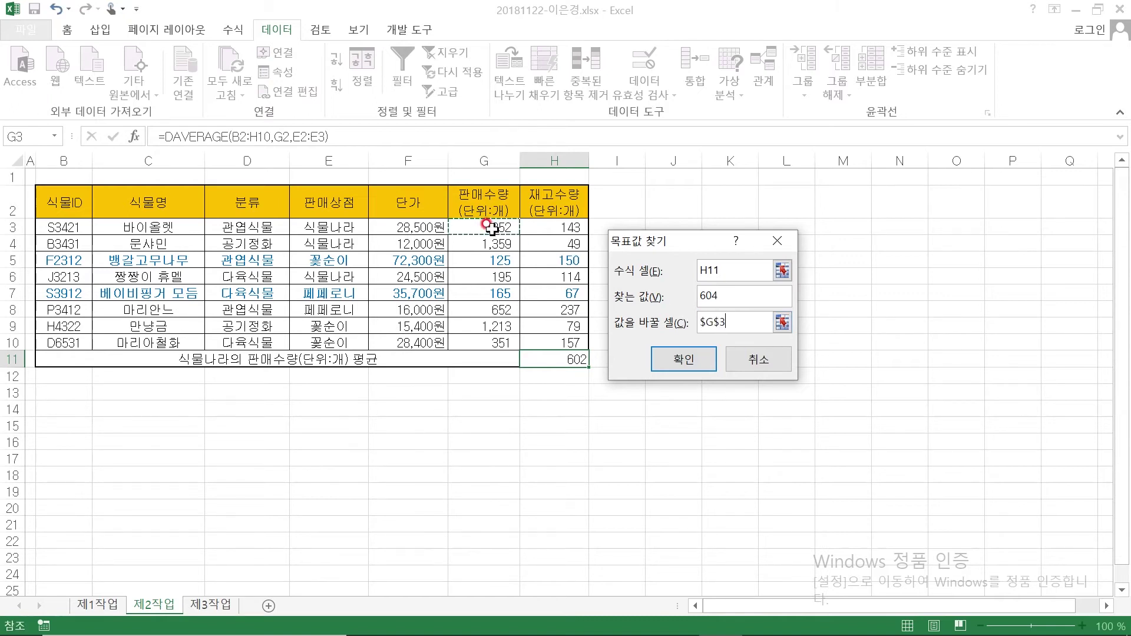
{"action": "left_click", "coordinate": [682, 358]}
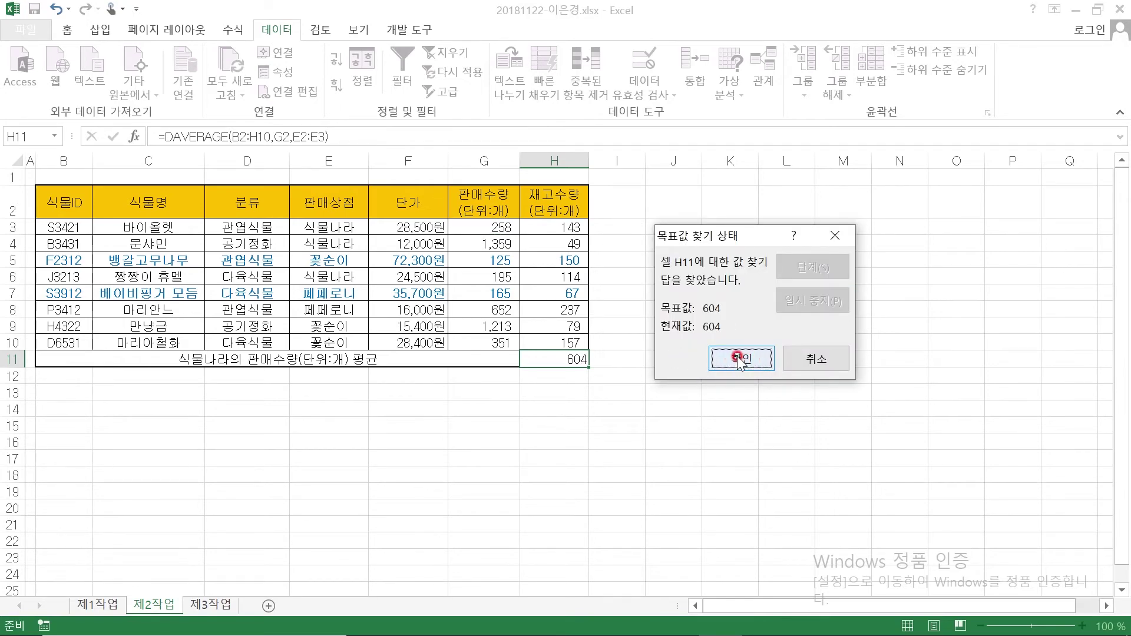
{"action": "left_click", "coordinate": [728, 359]}
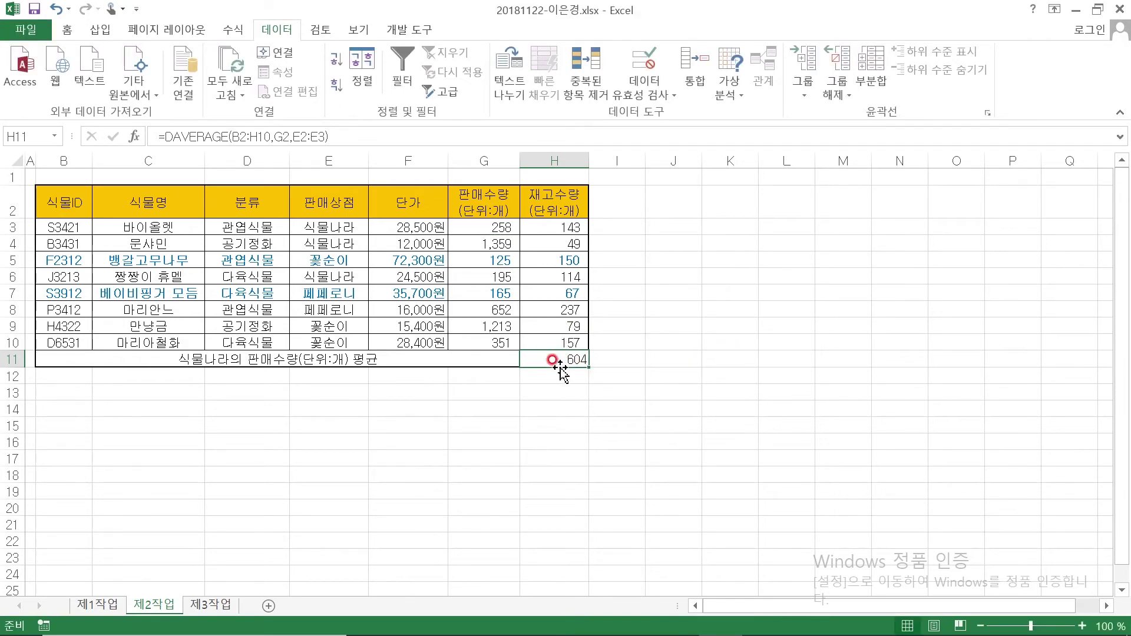
Check that G3 now holds 258 after the goal seek
{"action": "left_click", "coordinate": [500, 227]}
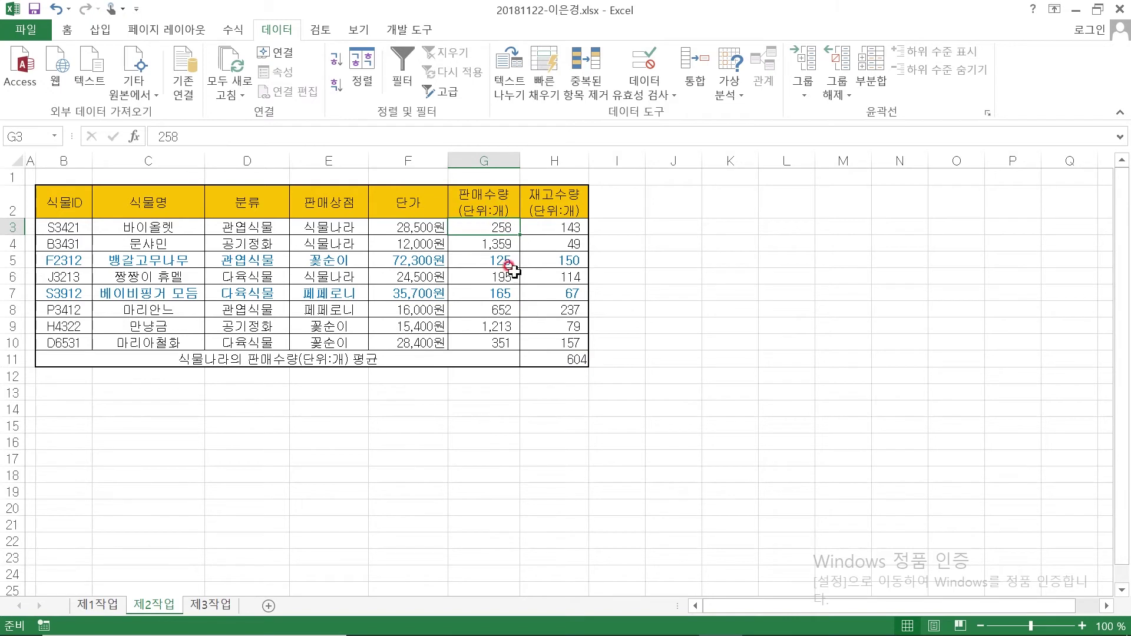
{"action": "left_click", "coordinate": [657, 263]}
{"action": "left_click", "coordinate": [475, 227]}
{"action": "left_click", "coordinate": [695, 307]}
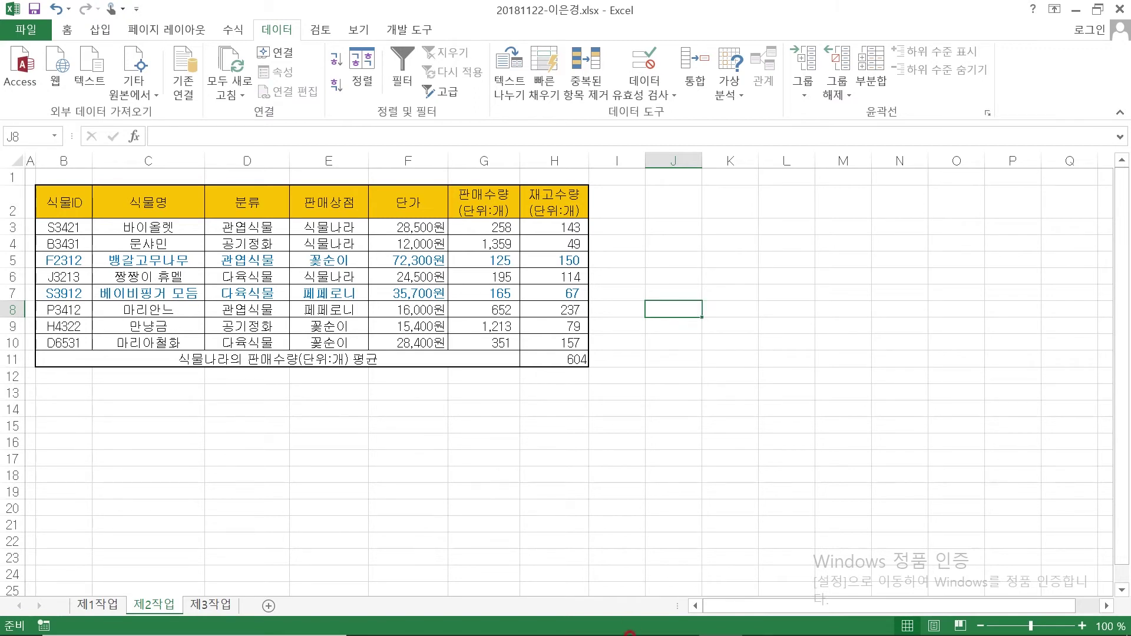
{"action": "mouse_move", "coordinate": [629, 635]}
{"action": "left_click", "coordinate": [674, 622]}
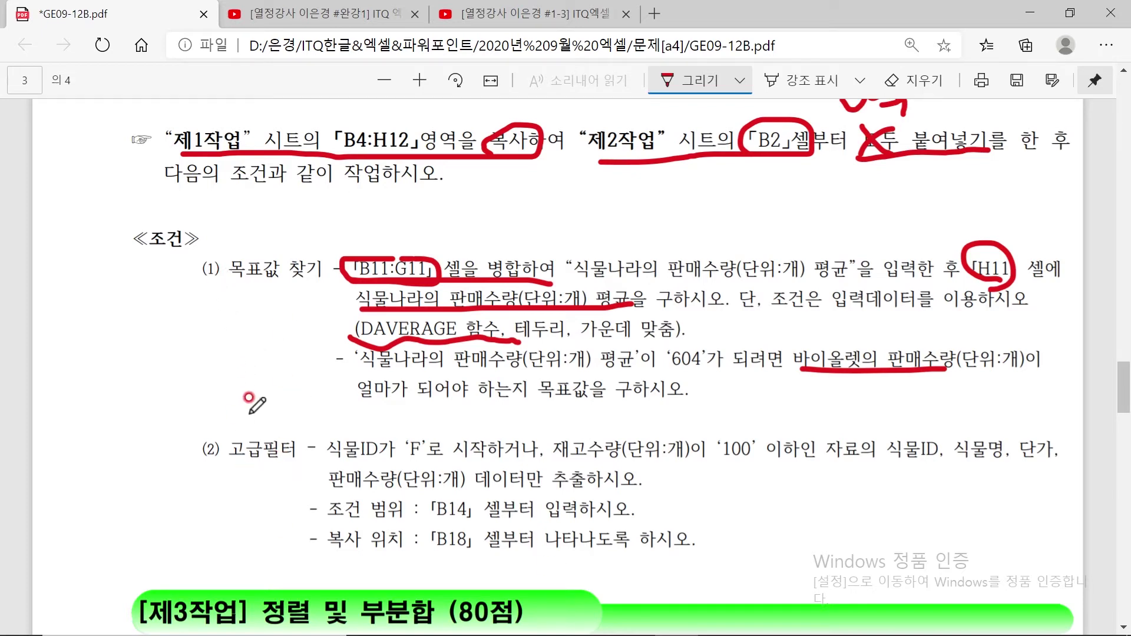
Mark the advanced-filter condition: circle 고급필터, underline 'F'로 시작, 재고수량 and 100, and note F*
{"action": "mouse_move", "coordinate": [260, 444]}
{"action": "left_mouse_down"}
{"action": "mouse_move", "coordinate": [232, 466]}
{"action": "mouse_move", "coordinate": [283, 436]}
{"action": "mouse_move", "coordinate": [289, 468]}
{"action": "mouse_move", "coordinate": [277, 437]}
{"action": "mouse_move", "coordinate": [300, 466]}
{"action": "mouse_move", "coordinate": [274, 415]}
{"action": "mouse_move", "coordinate": [310, 471]}
{"action": "mouse_move", "coordinate": [273, 462]}
{"action": "left_mouse_up"}
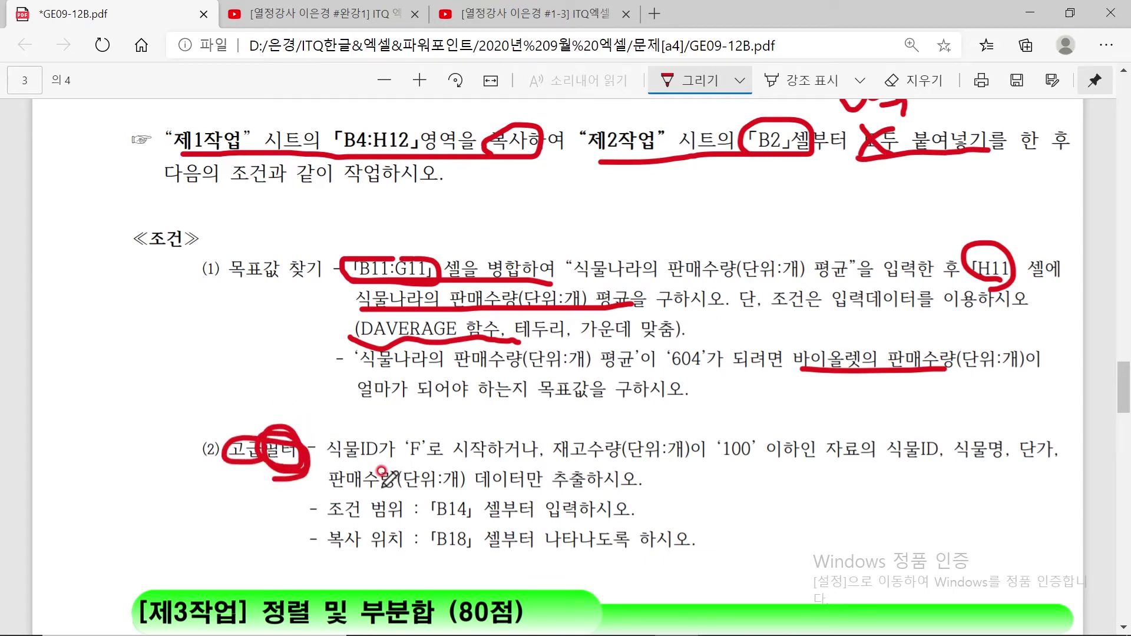
{"action": "left_click_drag", "start_coordinate": [404, 463], "coordinate": [511, 450]}
{"action": "mouse_move", "coordinate": [387, 404]}
{"action": "left_mouse_down"}
{"action": "mouse_move", "coordinate": [387, 433]}
{"action": "mouse_move", "coordinate": [420, 402]}
{"action": "left_mouse_up"}
{"action": "mouse_move", "coordinate": [387, 419]}
{"action": "left_mouse_down"}
{"action": "mouse_move", "coordinate": [465, 420]}
{"action": "mouse_move", "coordinate": [443, 435]}
{"action": "left_mouse_up"}
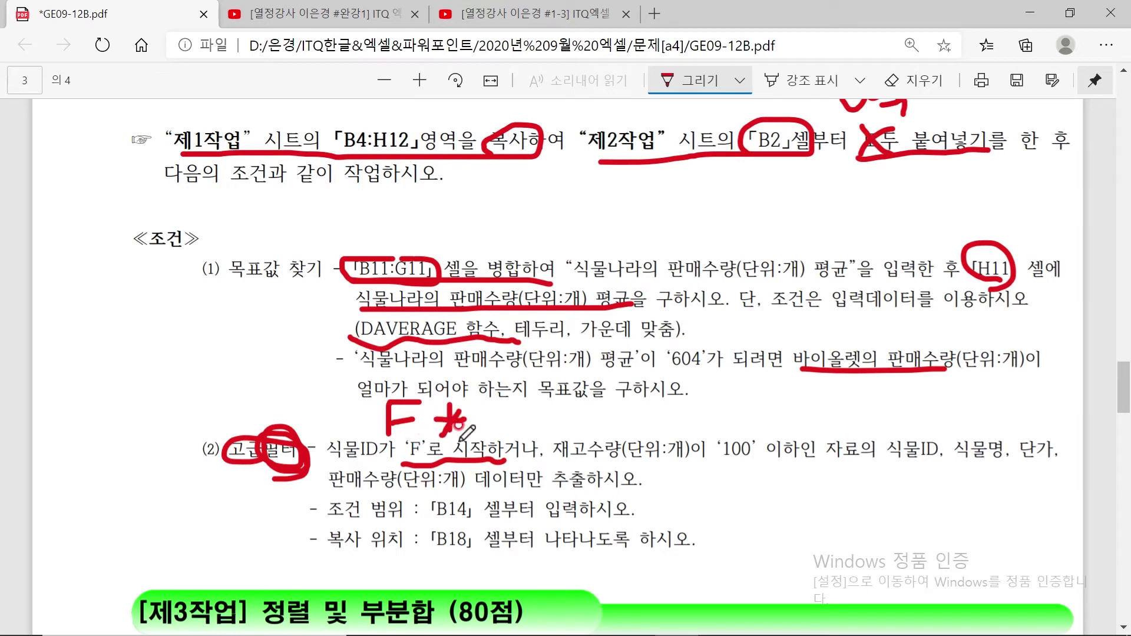
{"action": "left_click", "coordinate": [464, 419]}
{"action": "mouse_move", "coordinate": [541, 462]}
{"action": "left_mouse_down"}
{"action": "mouse_move", "coordinate": [554, 463]}
{"action": "mouse_move", "coordinate": [525, 428]}
{"action": "mouse_move", "coordinate": [549, 456]}
{"action": "mouse_move", "coordinate": [508, 442]}
{"action": "mouse_move", "coordinate": [544, 445]}
{"action": "mouse_move", "coordinate": [529, 467]}
{"action": "left_mouse_up"}
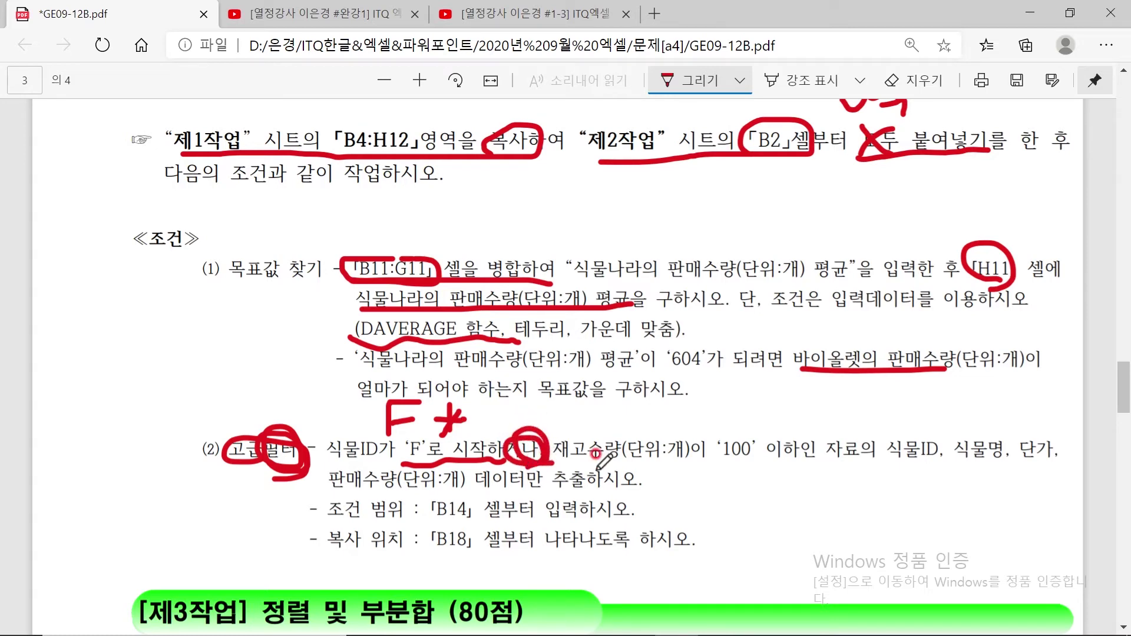
{"action": "left_click_drag", "start_coordinate": [555, 463], "coordinate": [696, 464]}
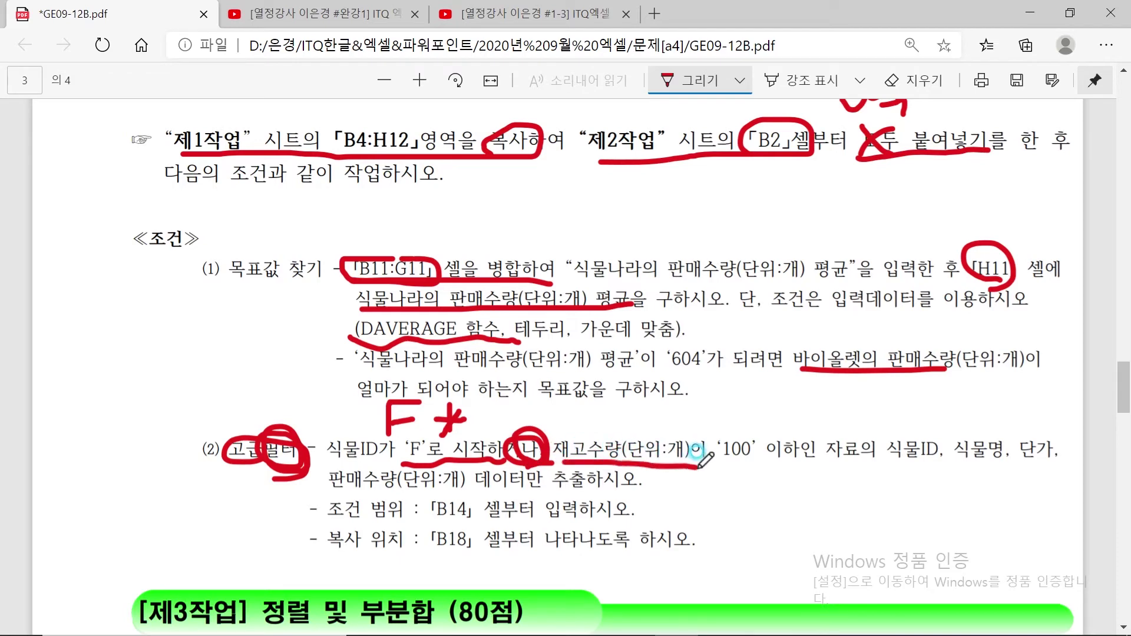
{"action": "mouse_move", "coordinate": [786, 463]}
{"action": "left_mouse_down"}
{"action": "mouse_move", "coordinate": [696, 460]}
{"action": "mouse_move", "coordinate": [757, 424]}
{"action": "mouse_move", "coordinate": [792, 466]}
{"action": "left_mouse_up"}
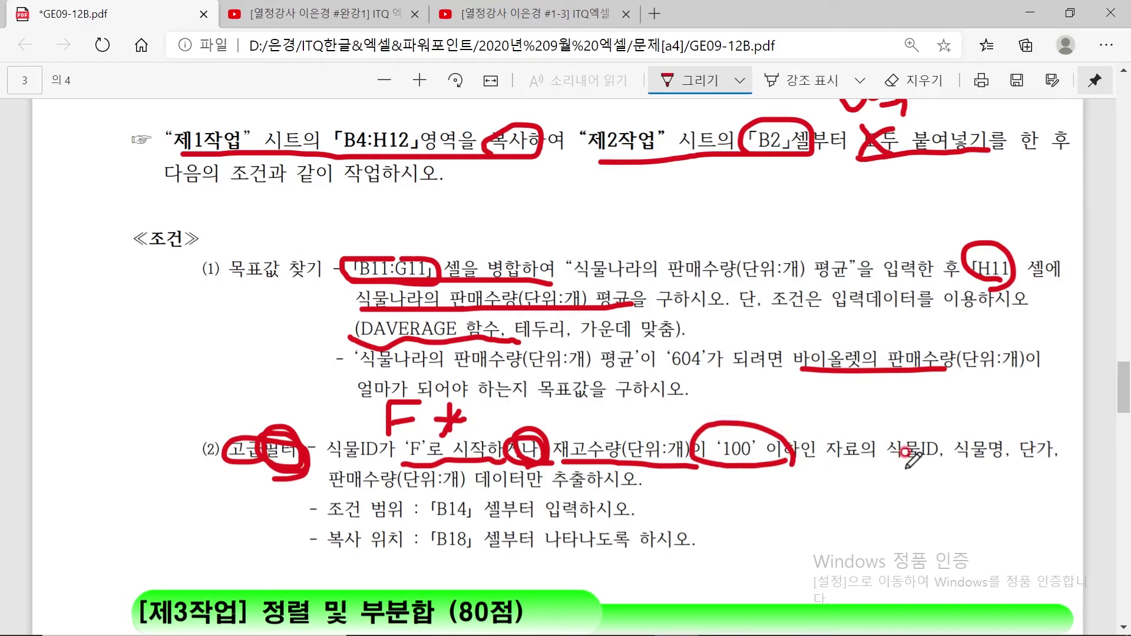
Underline the extract fields 식물ID, 식물명, 단가 and 판매수량 in red
{"action": "scroll", "coordinate": [646, 411], "scroll_direction": "up", "scroll_amount": 2}
{"action": "scroll", "coordinate": [646, 411], "scroll_direction": "down", "scroll_amount": 4}
{"action": "scroll", "coordinate": [646, 411], "scroll_direction": "up", "scroll_amount": 15}
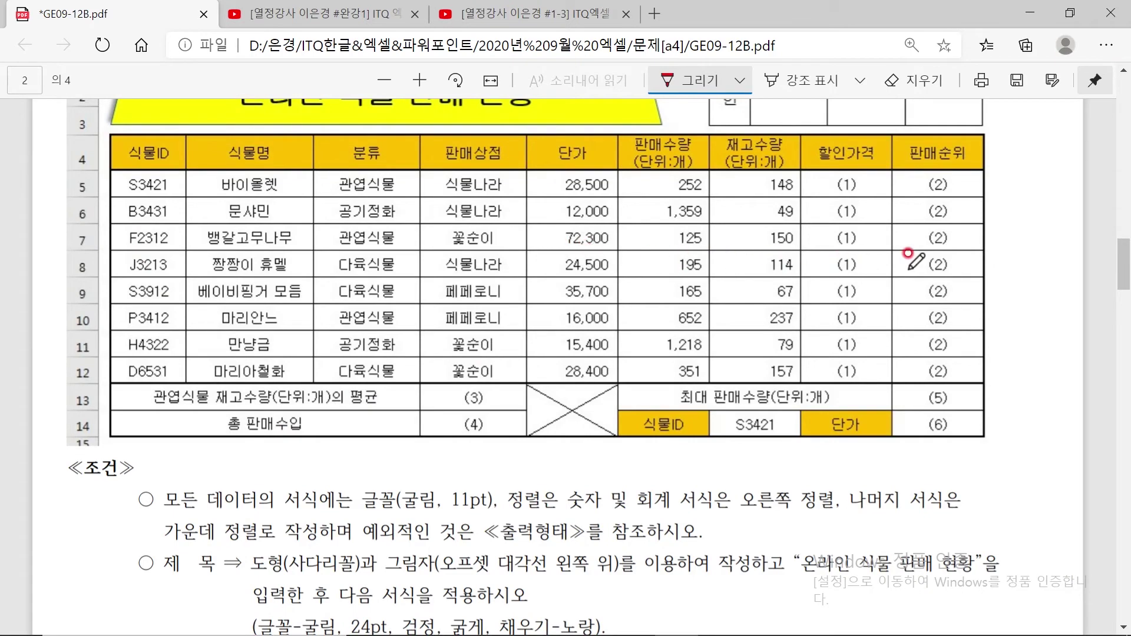
{"action": "scroll", "coordinate": [663, 304], "scroll_direction": "down", "scroll_amount": 12}
{"action": "scroll", "coordinate": [644, 340], "scroll_direction": "down", "scroll_amount": 12}
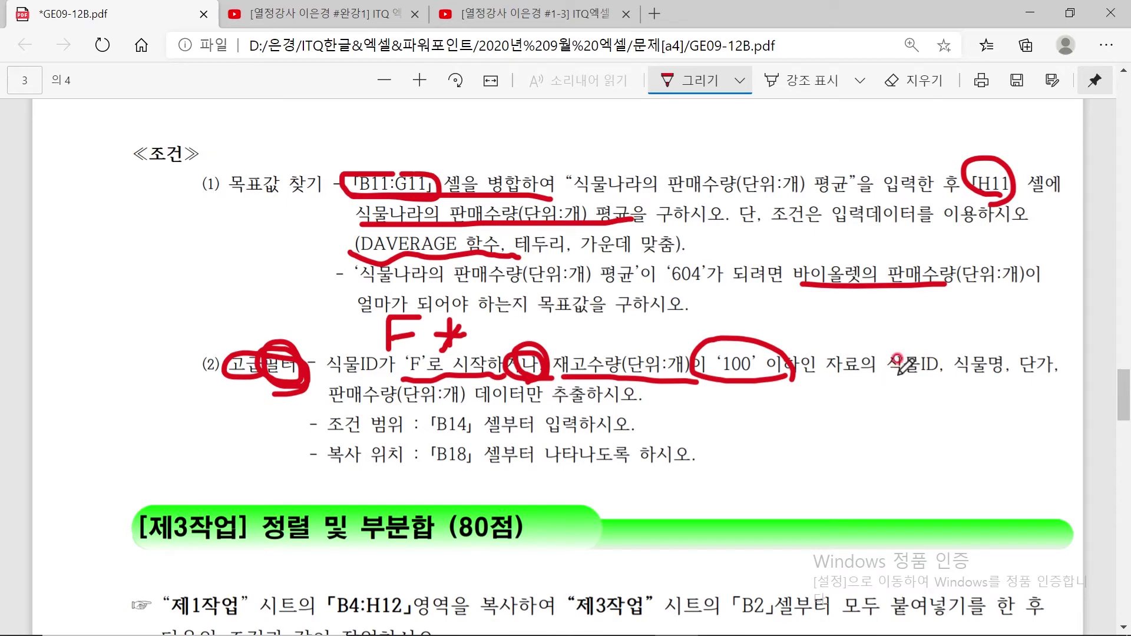
{"action": "left_click_drag", "start_coordinate": [892, 382], "coordinate": [1063, 384]}
{"action": "left_click_drag", "start_coordinate": [330, 406], "coordinate": [492, 406]}
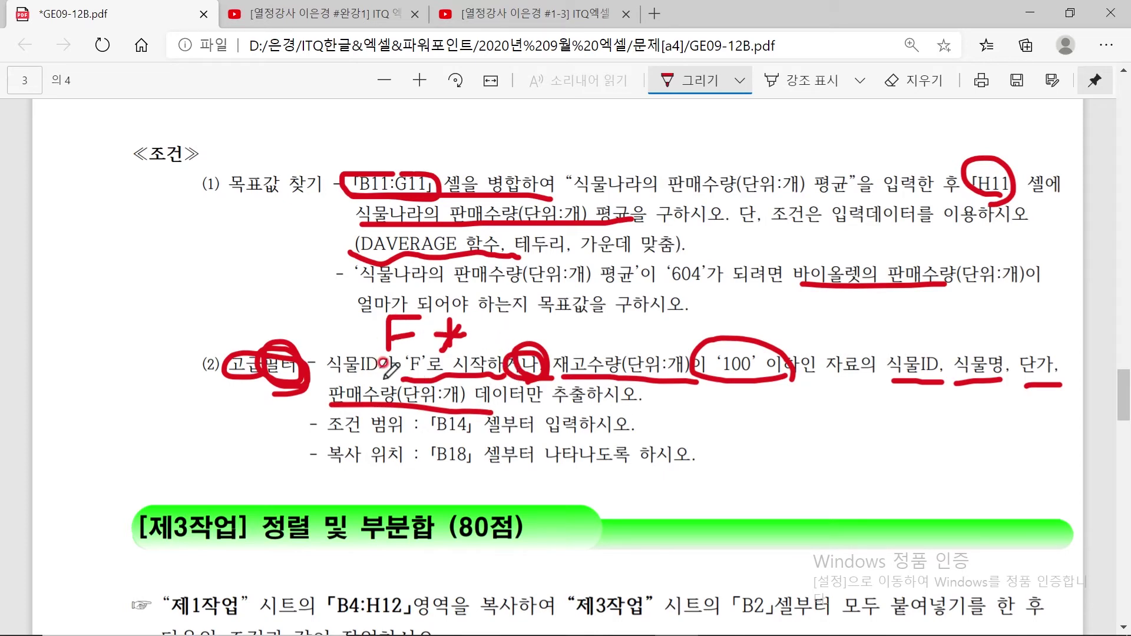
{"action": "left_click", "coordinate": [730, 618]}
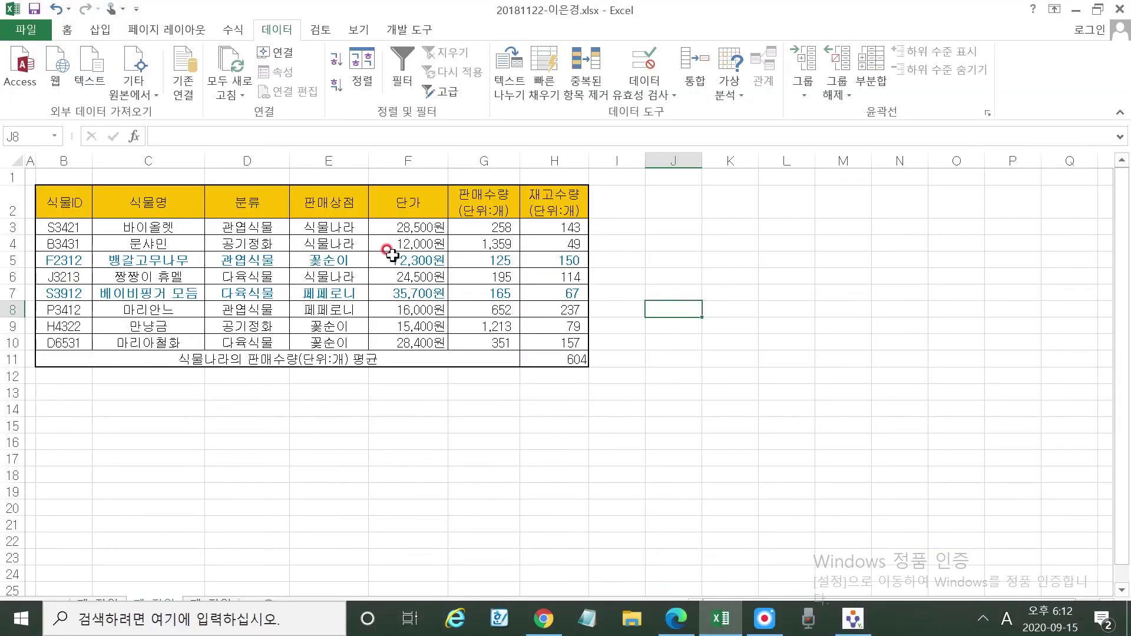
Copy the 식물ID and 재고수량 headers from B2 and H2 into B14:C14
{"action": "left_click", "coordinate": [56, 201]}
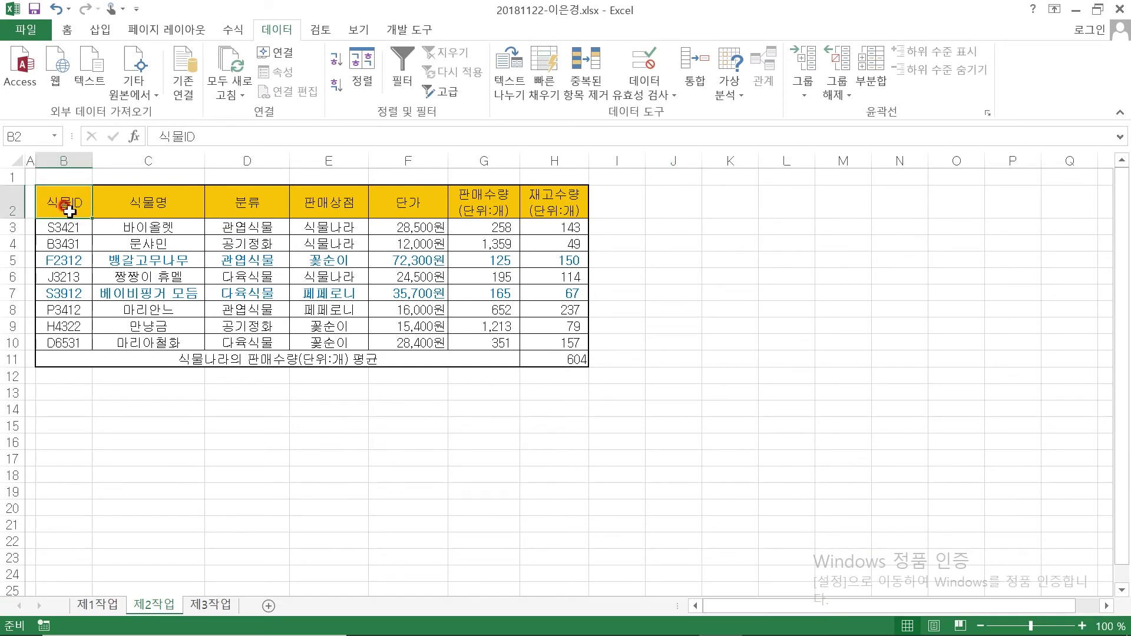
{"action": "key", "text": "ctrl+c"}
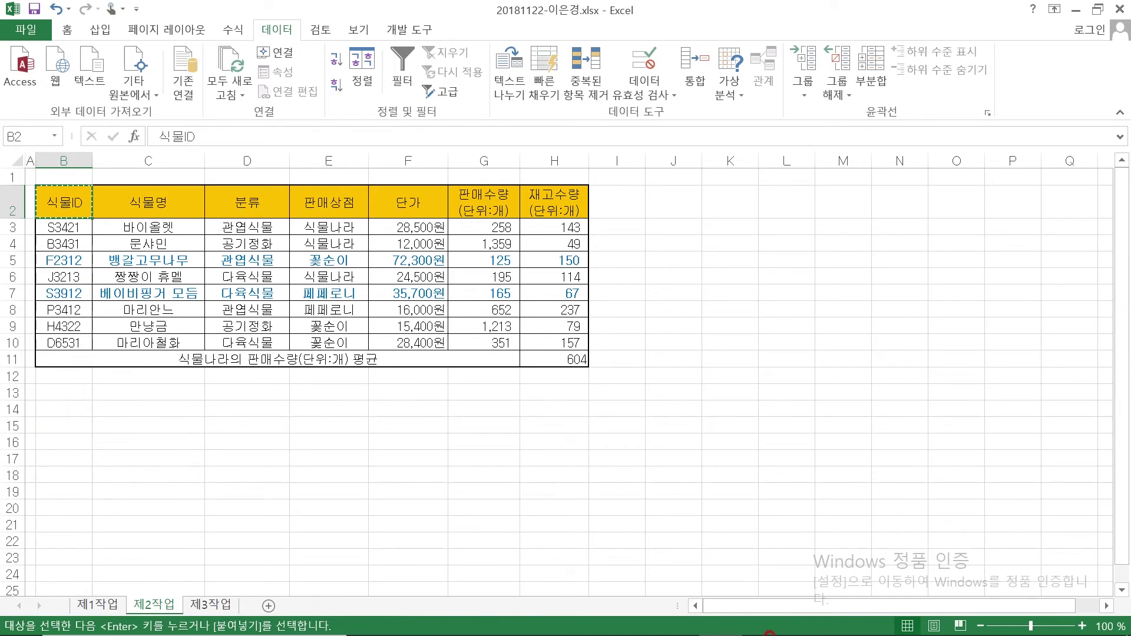
{"action": "left_click", "coordinate": [695, 625]}
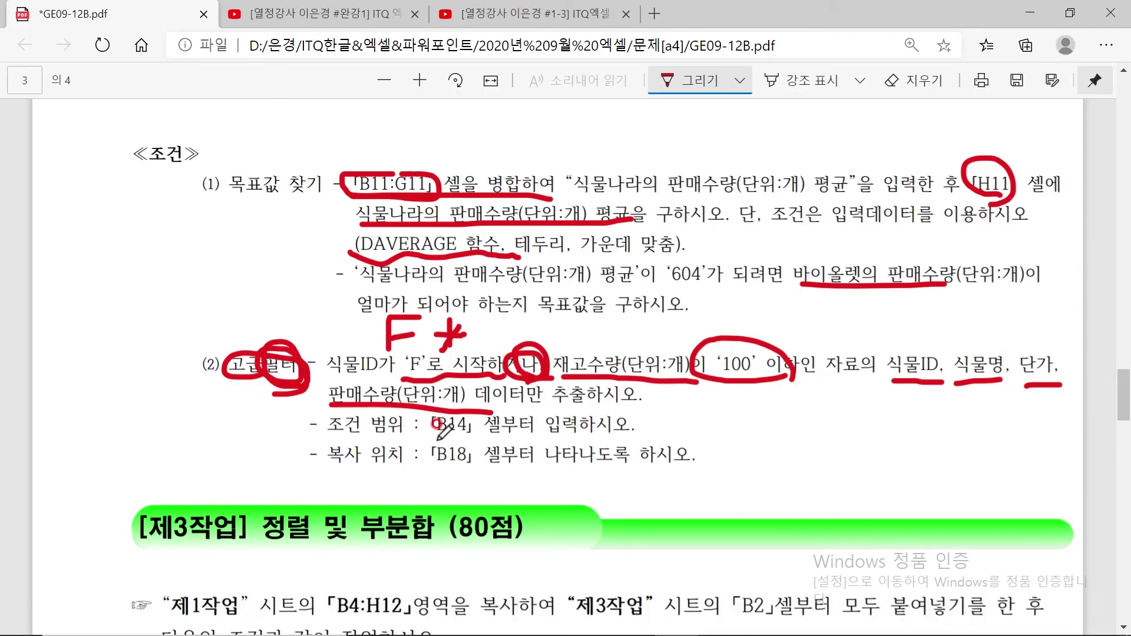
{"action": "left_click", "coordinate": [720, 619]}
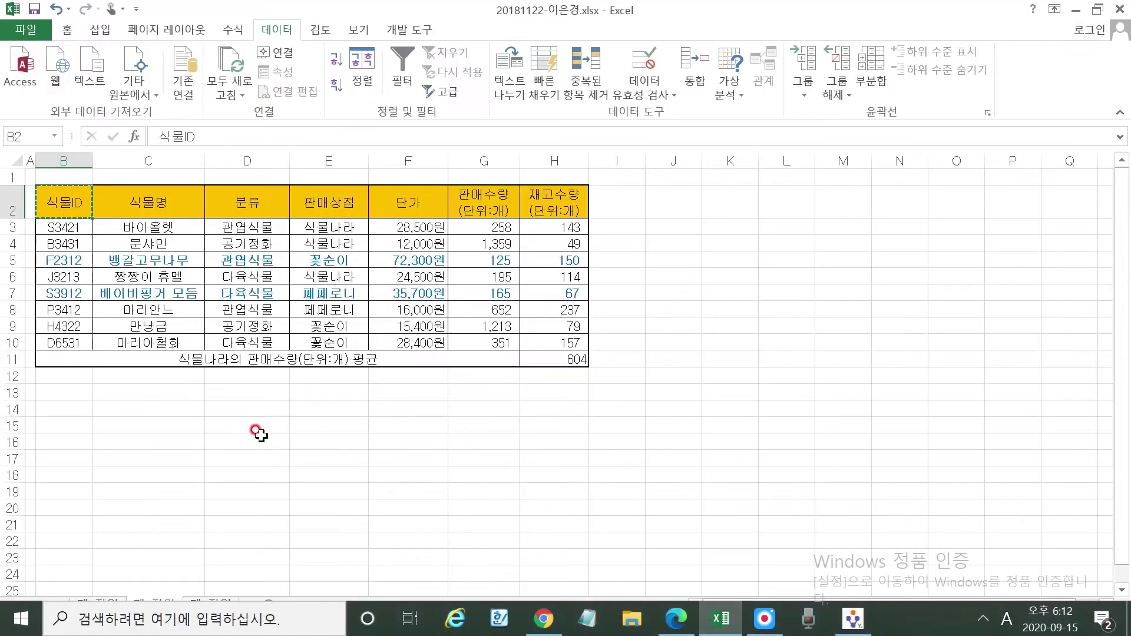
{"action": "left_click", "coordinate": [59, 408]}
{"action": "key", "text": "ctrl+v"}
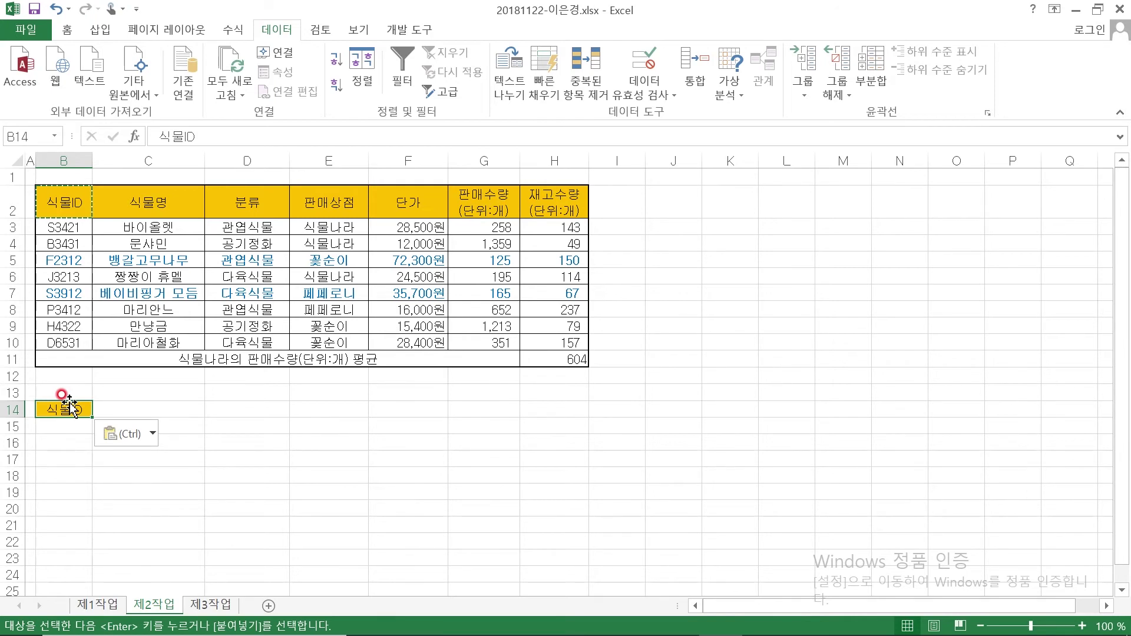
{"action": "left_click", "coordinate": [558, 204]}
{"action": "key", "text": "ctrl+c"}
{"action": "left_click", "coordinate": [103, 406]}
{"action": "key", "text": "ctrl+v"}
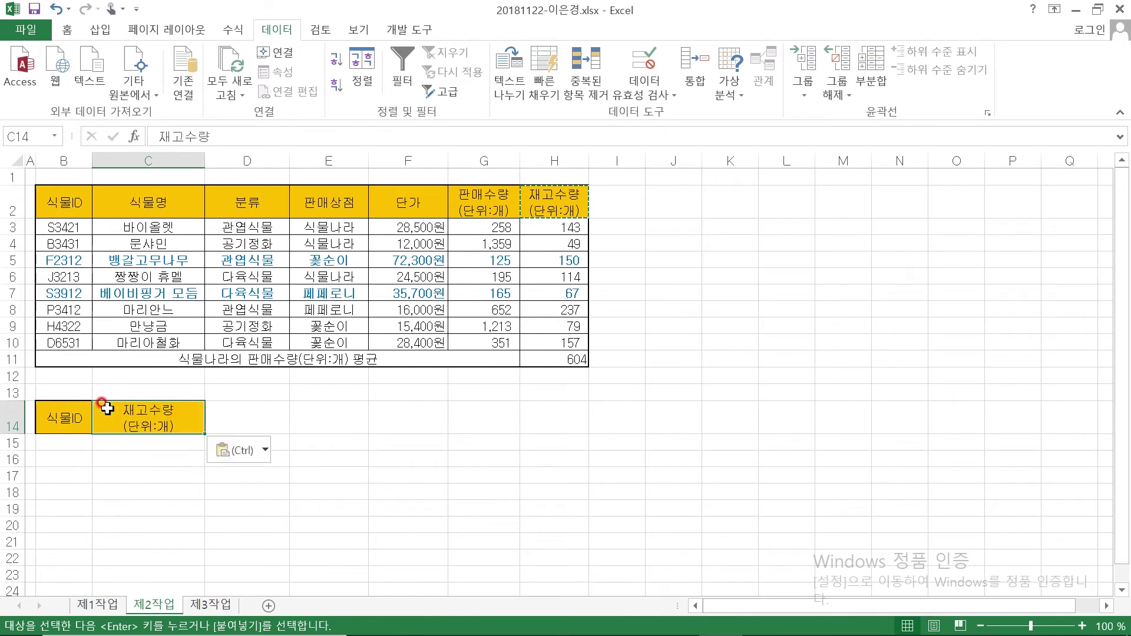
Enter the F* condition in B15 and an F* note in K11
{"action": "left_click", "coordinate": [53, 439]}
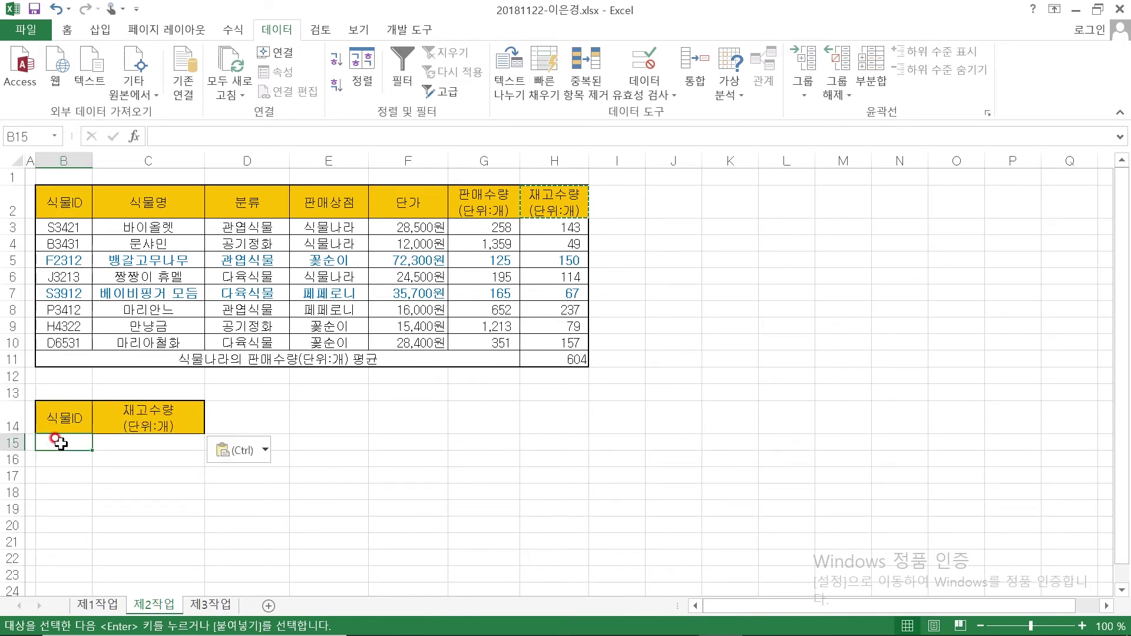
{"action": "type", "text": "F"}
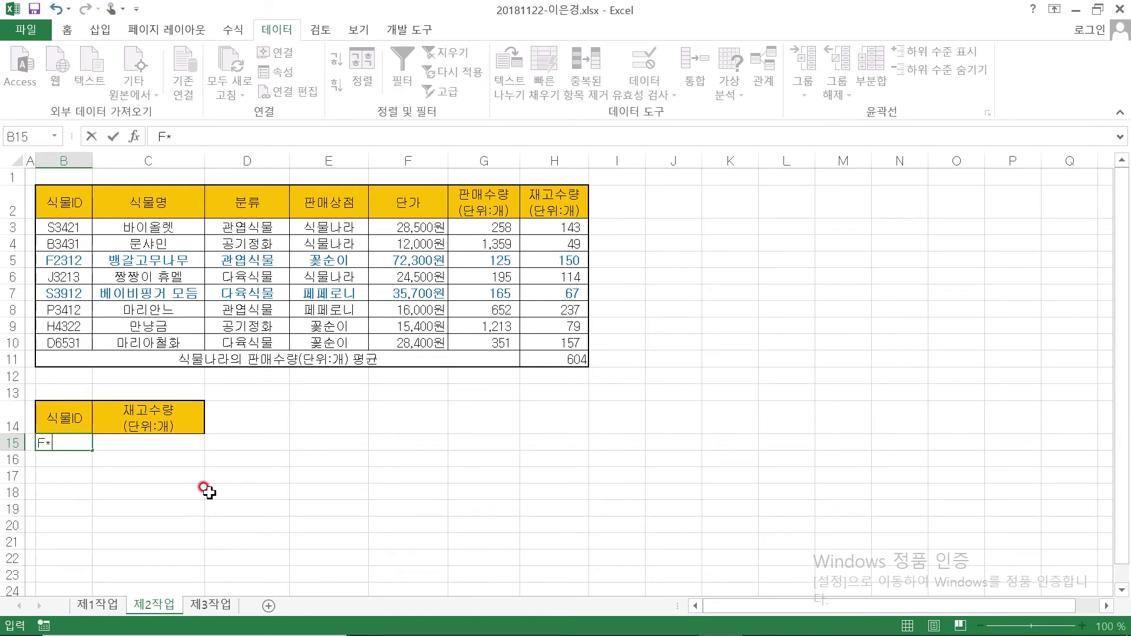
{"action": "type", "text": "*"}
{"action": "left_click", "coordinate": [204, 488]}
{"action": "left_click", "coordinate": [708, 353]}
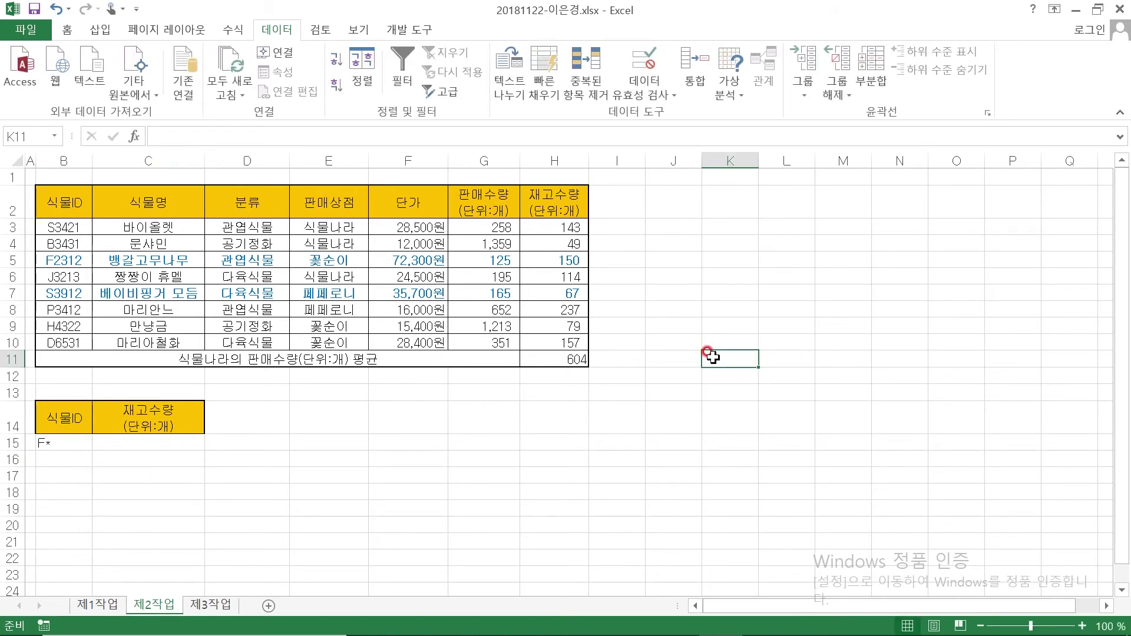
{"action": "type", "text": "F"}
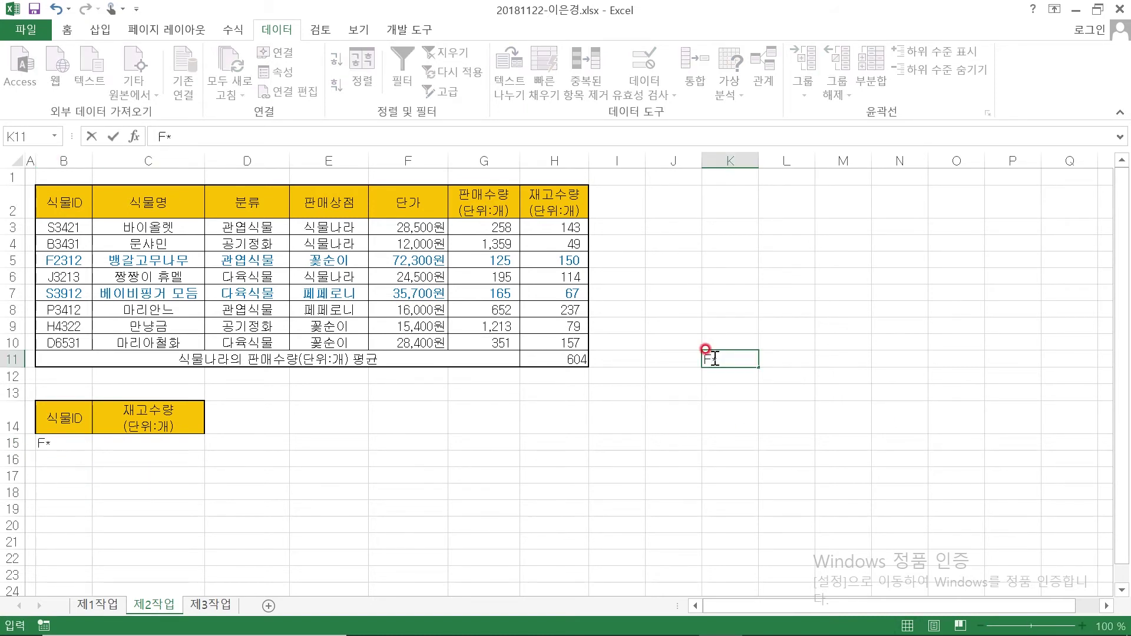
{"action": "type", "text": "*"}
{"action": "key", "text": "Return"}
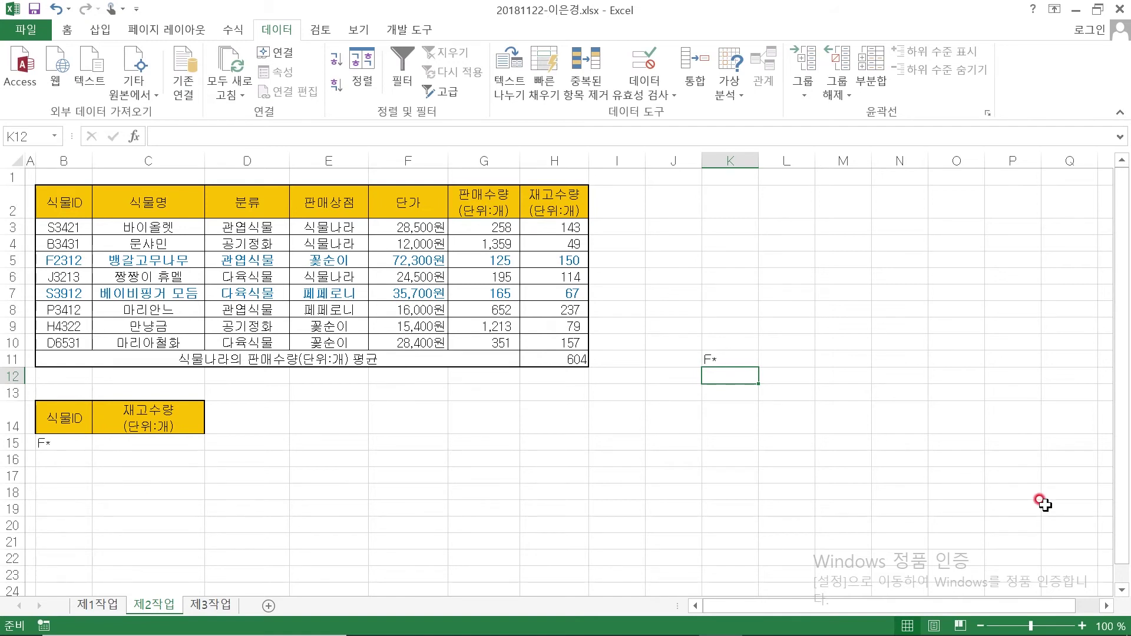
Add the wildcard patterns *F in K12 and *F* in K13
{"action": "type", "text": "*F"}
{"action": "key", "text": "Return"}
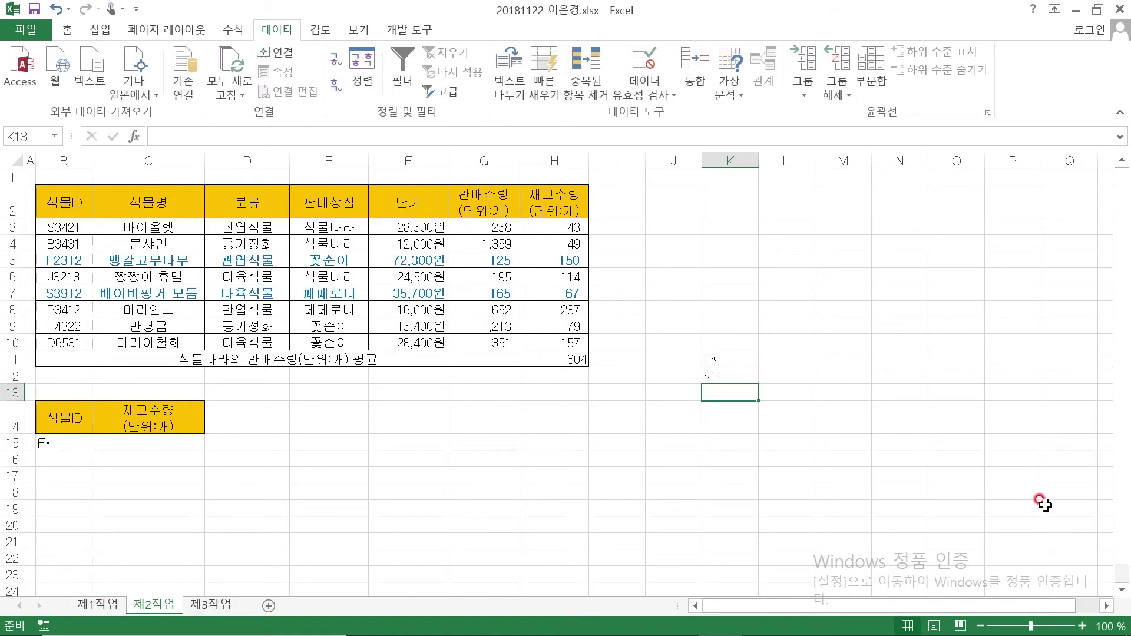
{"action": "left_click", "coordinate": [791, 370]}
{"action": "left_click", "coordinate": [792, 361]}
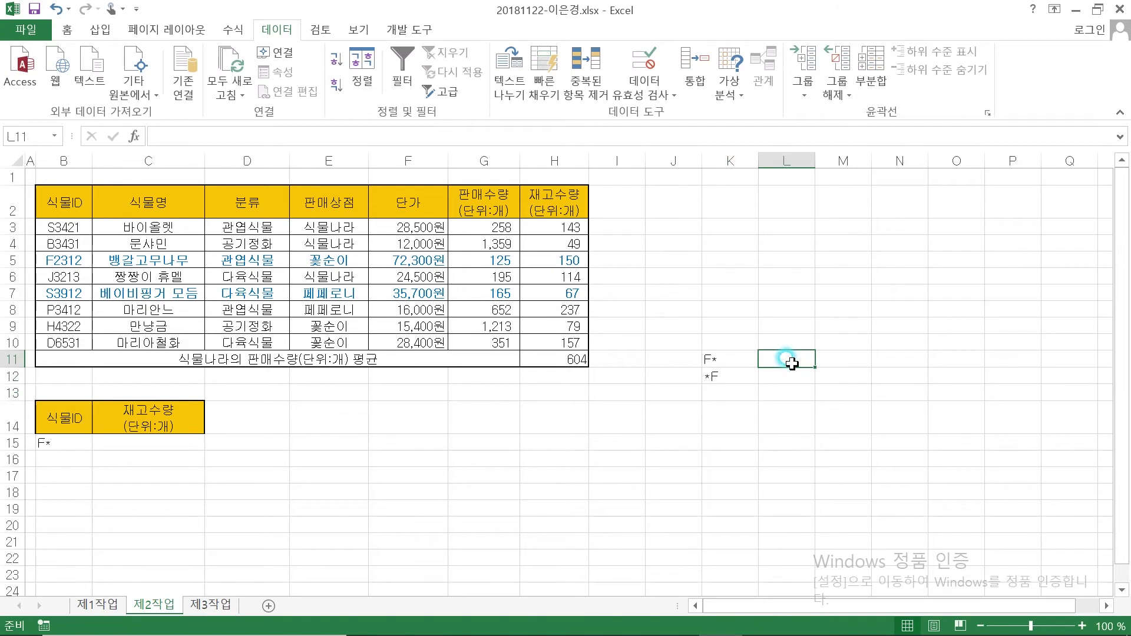
{"action": "left_click", "coordinate": [728, 393]}
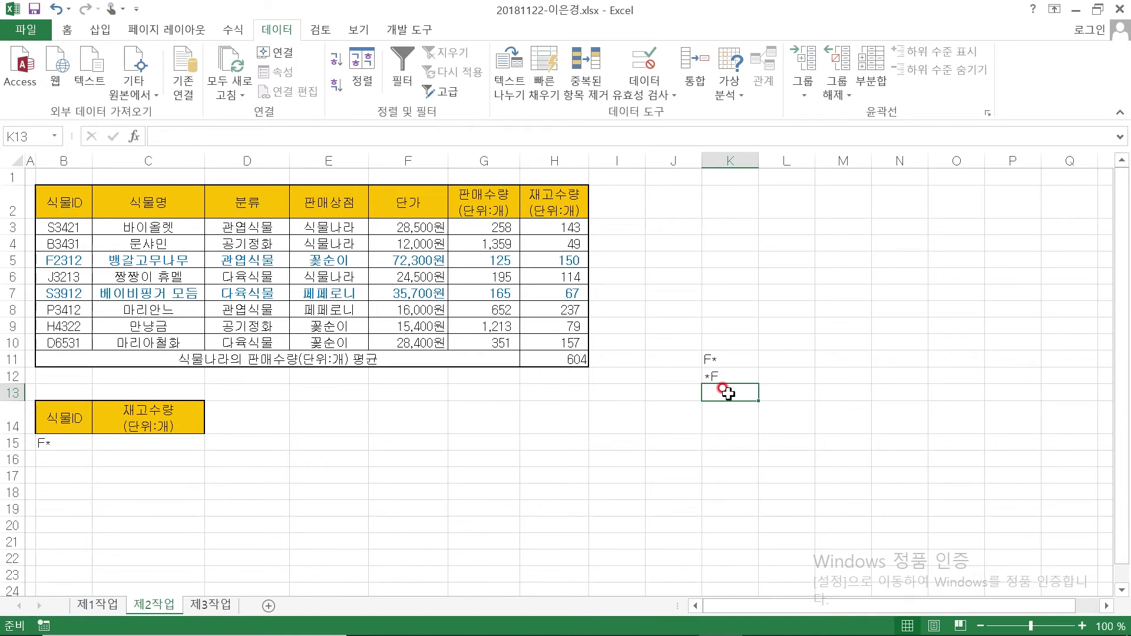
{"action": "type", "text": "*"}
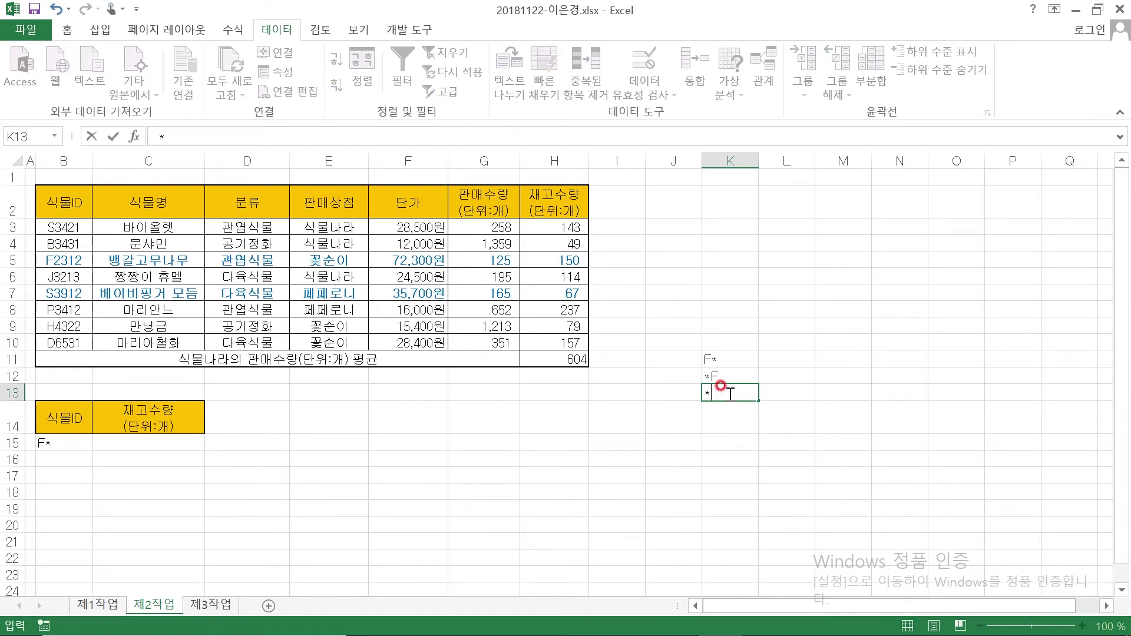
{"action": "type", "text": "F*"}
{"action": "left_click", "coordinate": [801, 423]}
Enter F로 시작, F로 끝 and F를 포함 in L11:L13, then zoom the sheet to 120%
{"action": "left_click", "coordinate": [797, 359]}
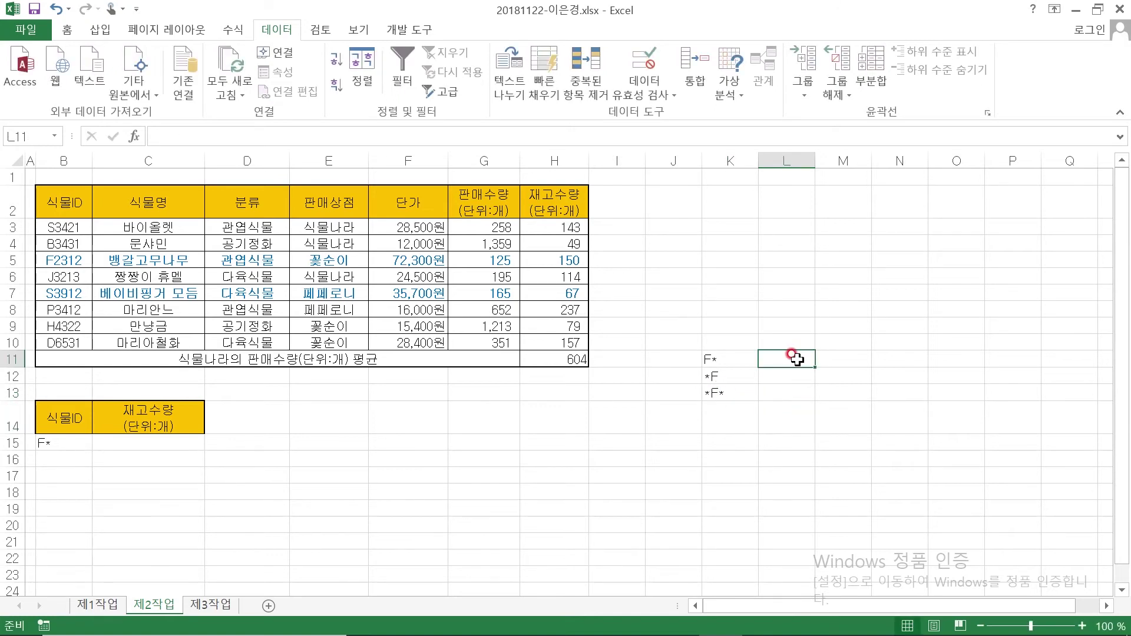
{"action": "type", "text": "F로"}
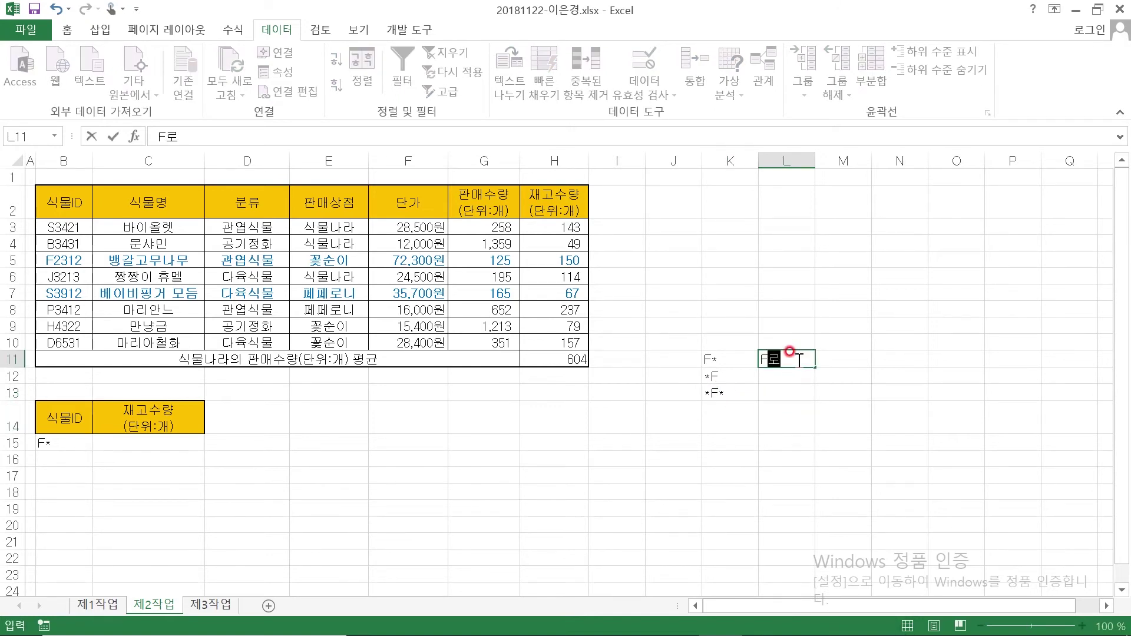
{"action": "type", "text": " 시작"}
{"action": "key", "text": "Return"}
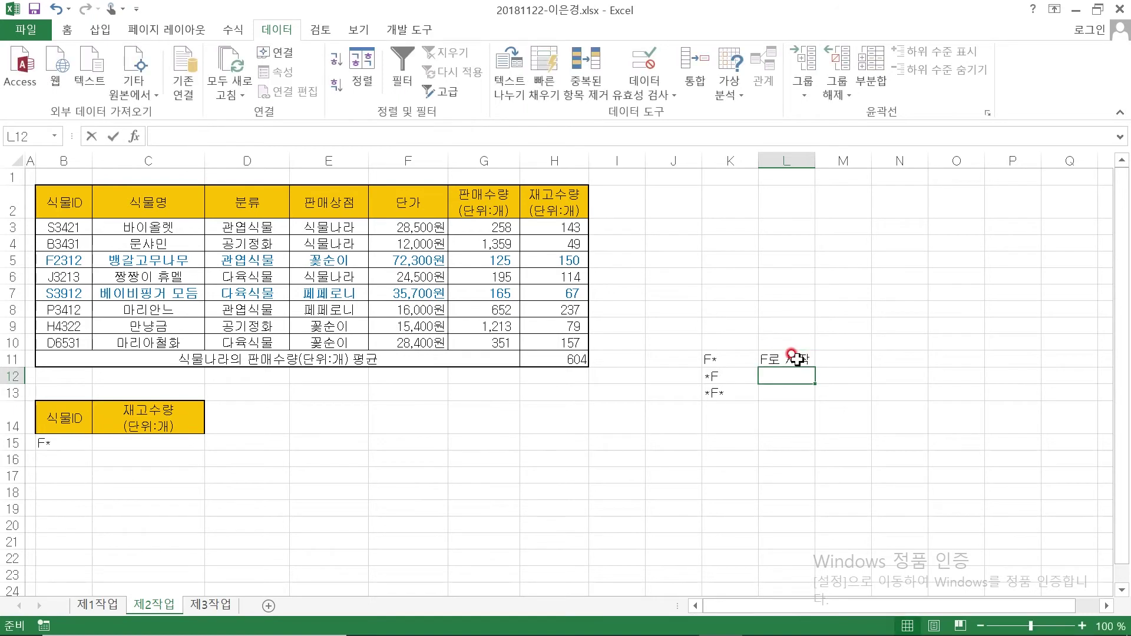
{"action": "type", "text": "F로 ㄱ"}
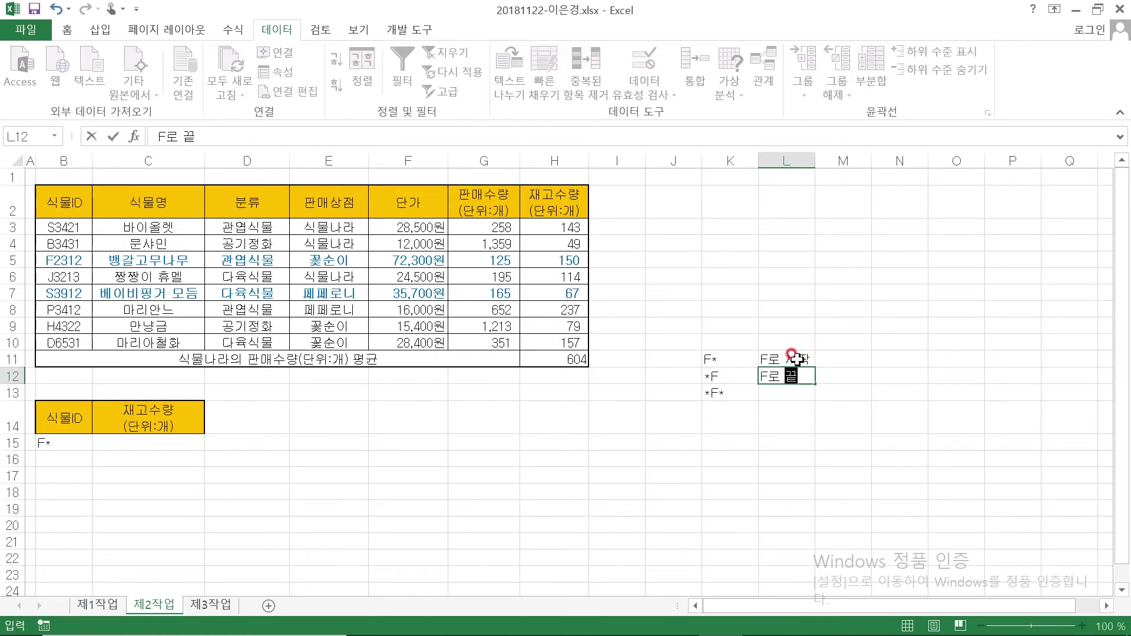
{"action": "key", "text": "Return"}
{"action": "type", "text": "f"}
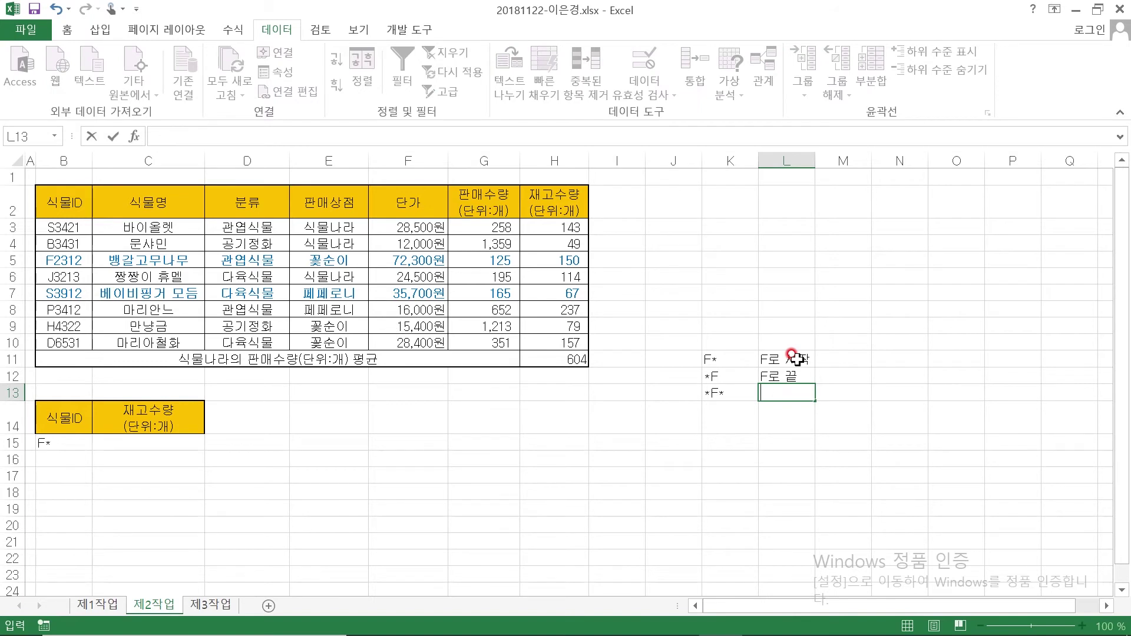
{"action": "type", "text": "를 포함"}
{"action": "key", "text": "Return"}
{"action": "left_click", "coordinate": [683, 423]}
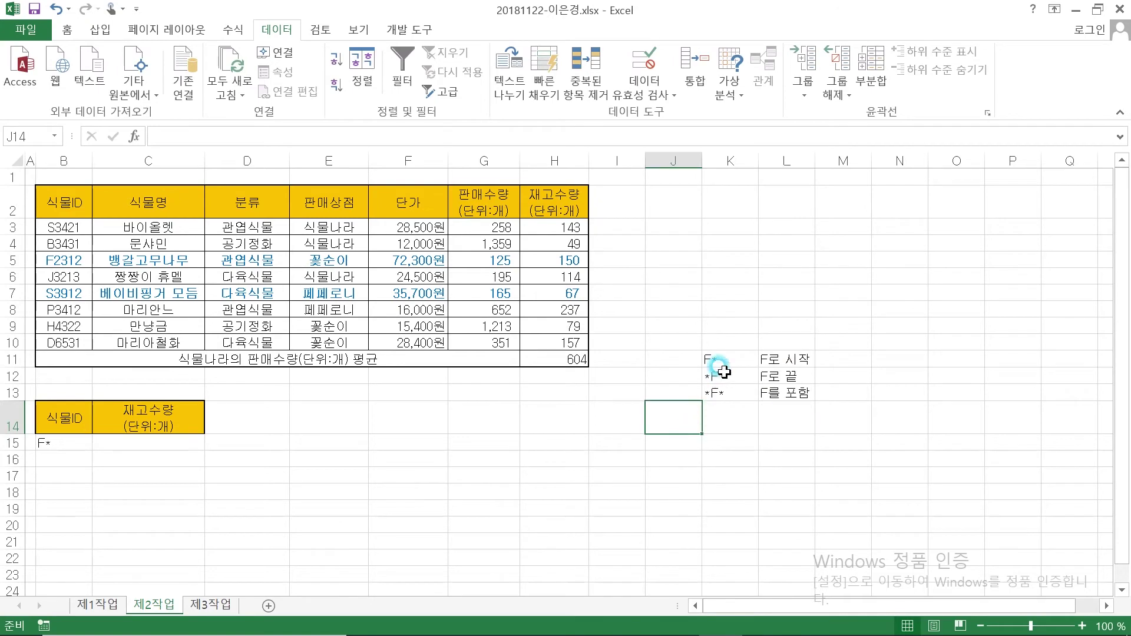
{"action": "left_click", "coordinate": [1083, 627]}
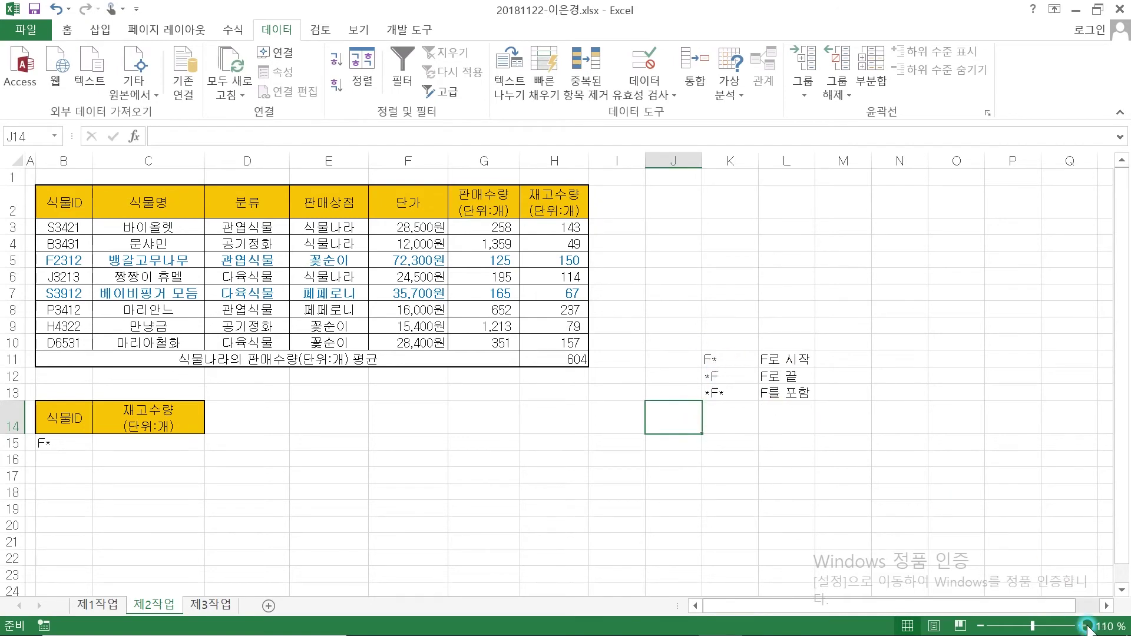
{"action": "left_click", "coordinate": [1083, 628]}
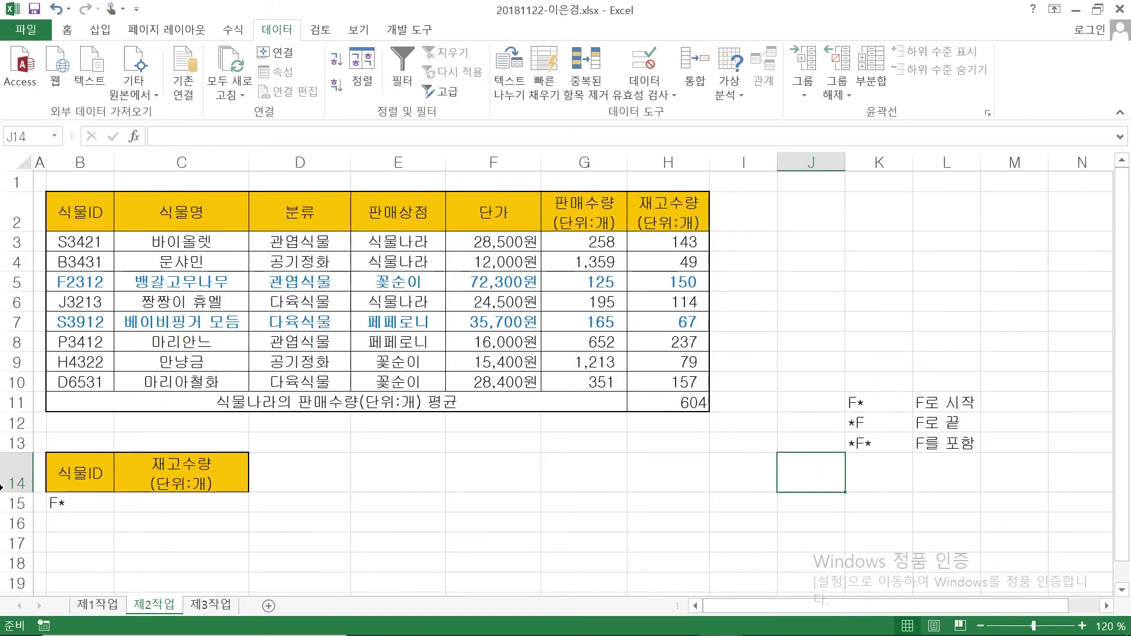
Enter <=100 in C16, one row below the F* condition
{"action": "left_click", "coordinate": [82, 505]}
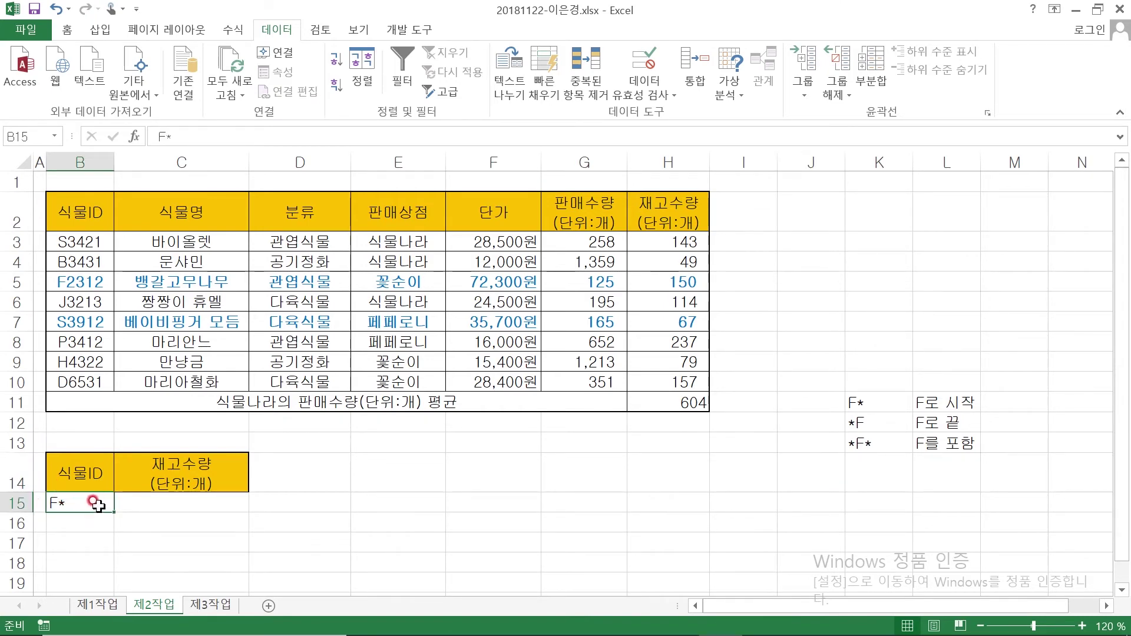
{"action": "left_click", "coordinate": [140, 522]}
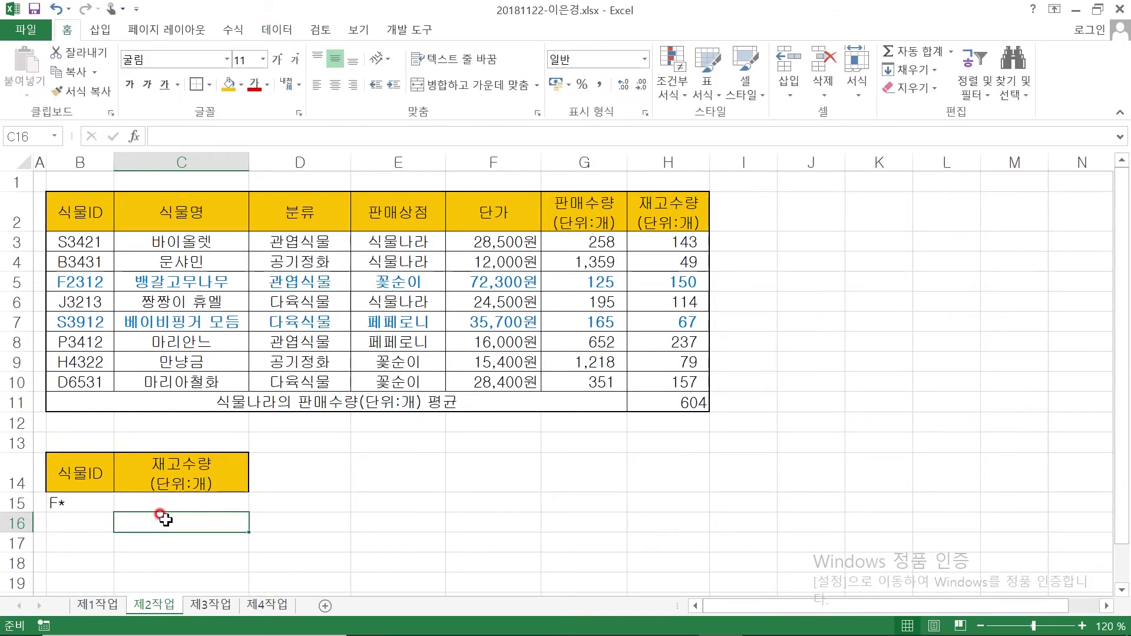
{"action": "type", "text": "<=100"}
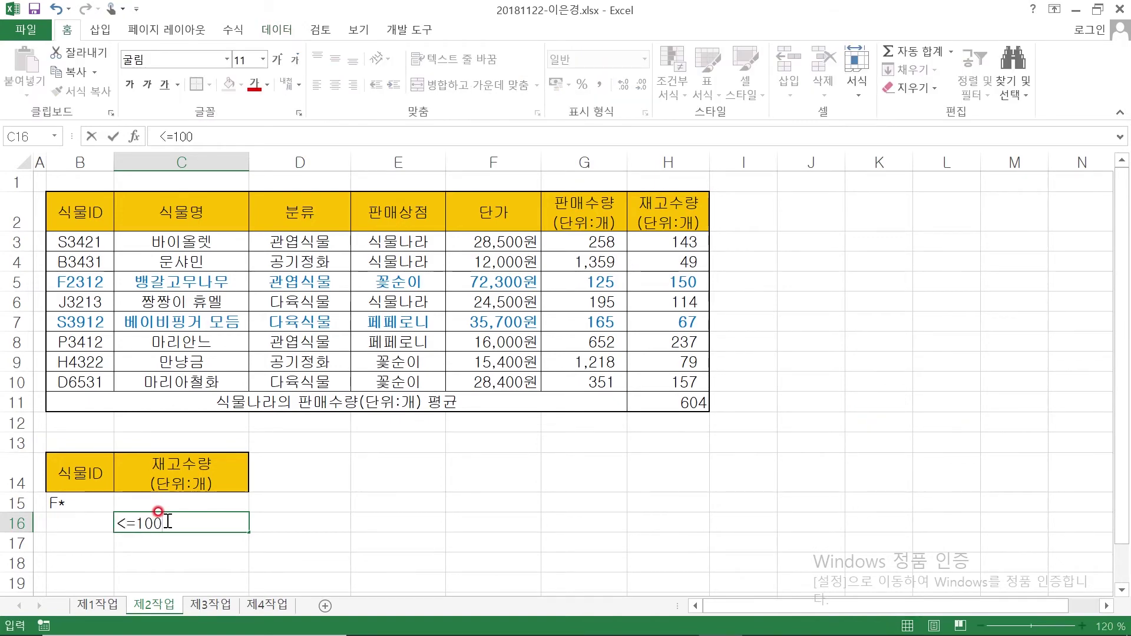
{"action": "key", "text": "Return"}
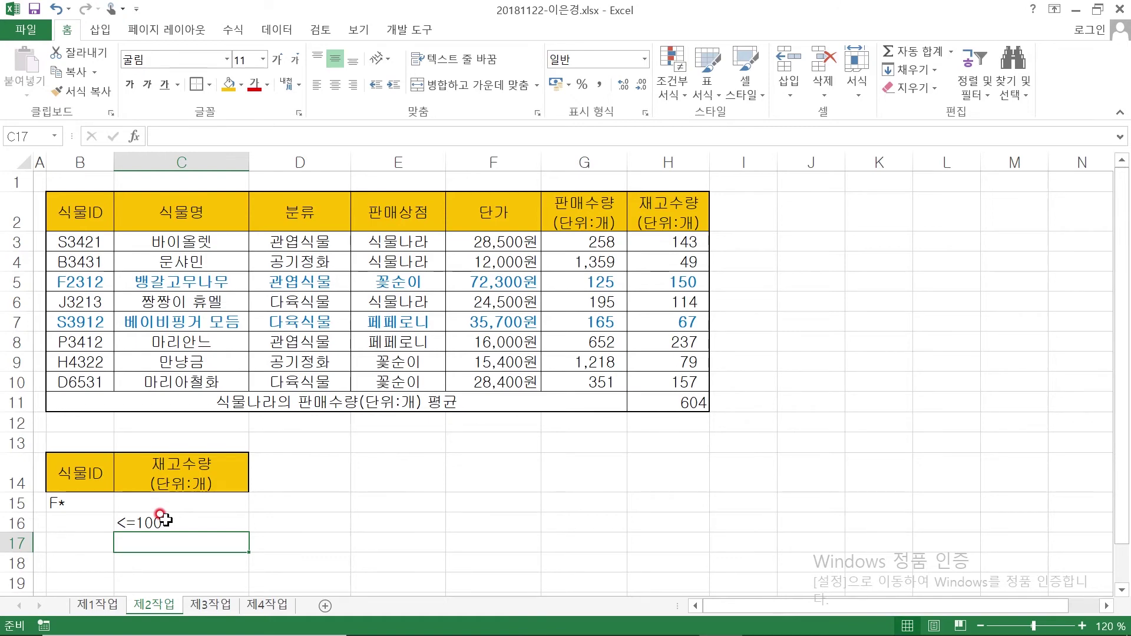
On the enlarged PDF, underline 식물ID, 식물명, 단가 and 판매수량(단위:개) in blue pen
{"action": "mouse_move", "coordinate": [625, 620]}
{"action": "left_click", "coordinate": [676, 619]}
{"action": "scroll", "coordinate": [533, 422], "scroll_direction": "down", "scroll_amount": 10}
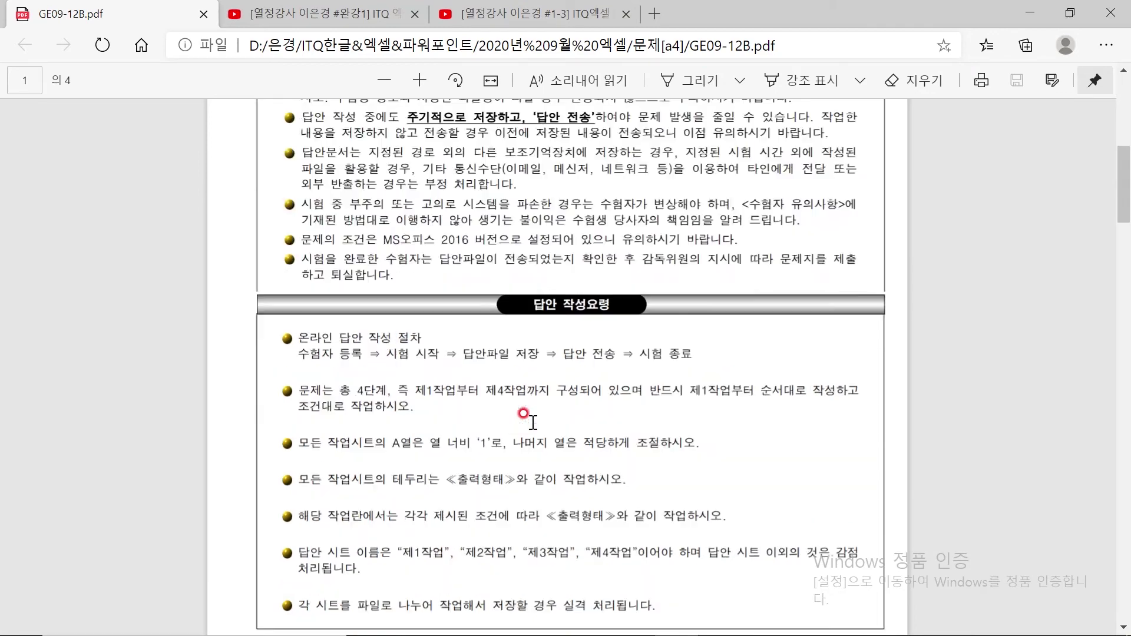
{"action": "scroll", "coordinate": [534, 422], "scroll_direction": "down", "scroll_amount": 8}
{"action": "left_click", "coordinate": [419, 80]}
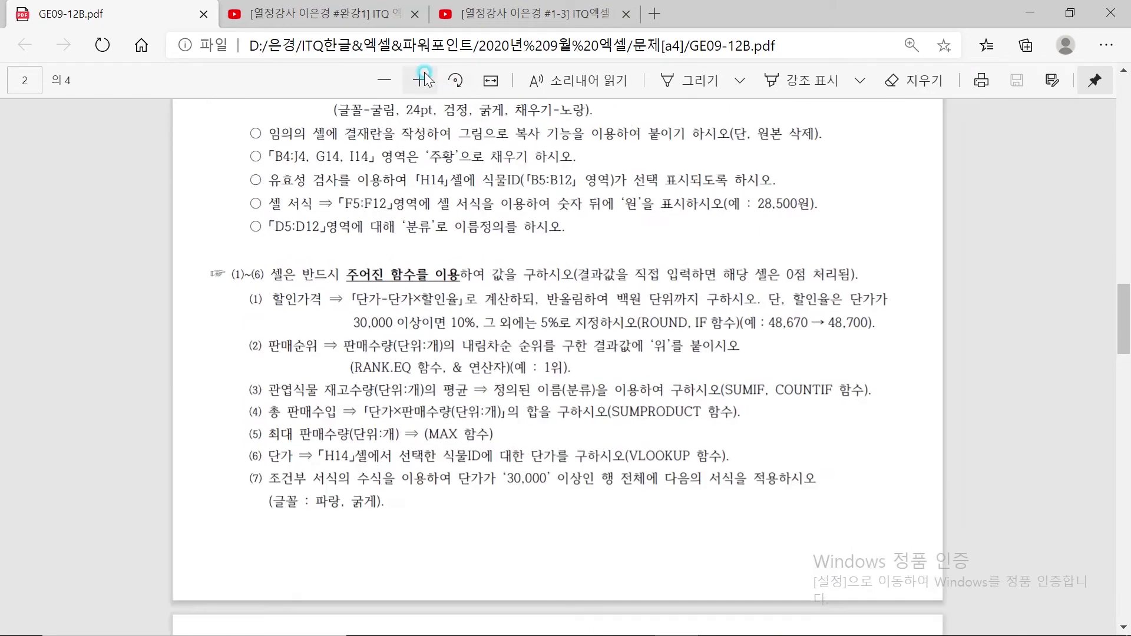
{"action": "scroll", "coordinate": [486, 275], "scroll_direction": "down", "scroll_amount": 5}
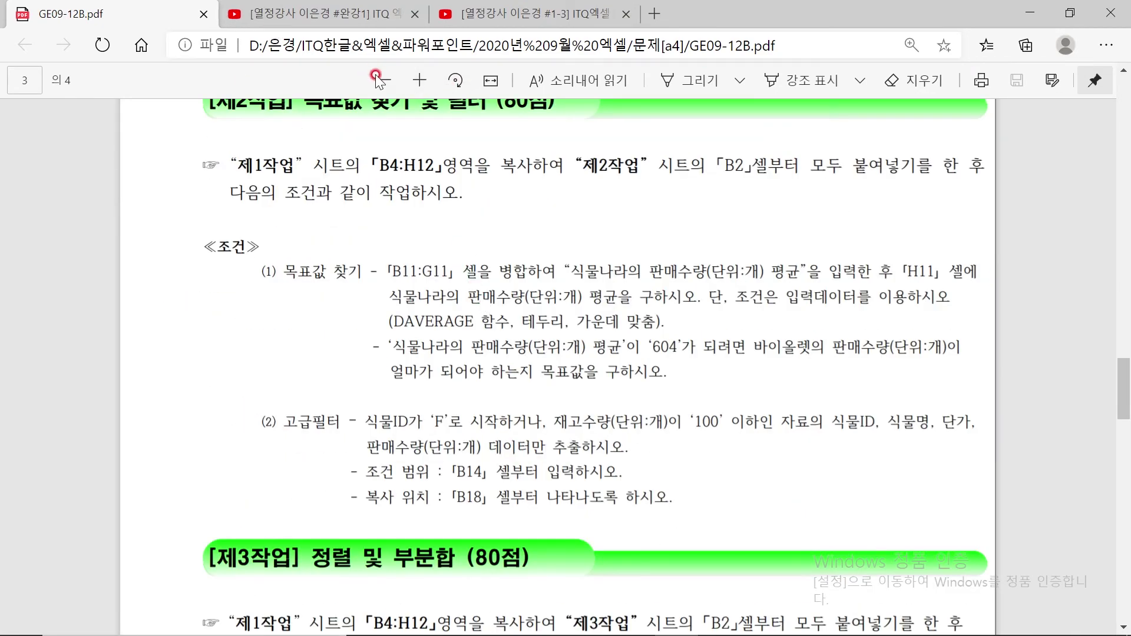
{"action": "left_click", "coordinate": [421, 81]}
{"action": "scroll", "coordinate": [389, 424], "scroll_direction": "down", "scroll_amount": 3}
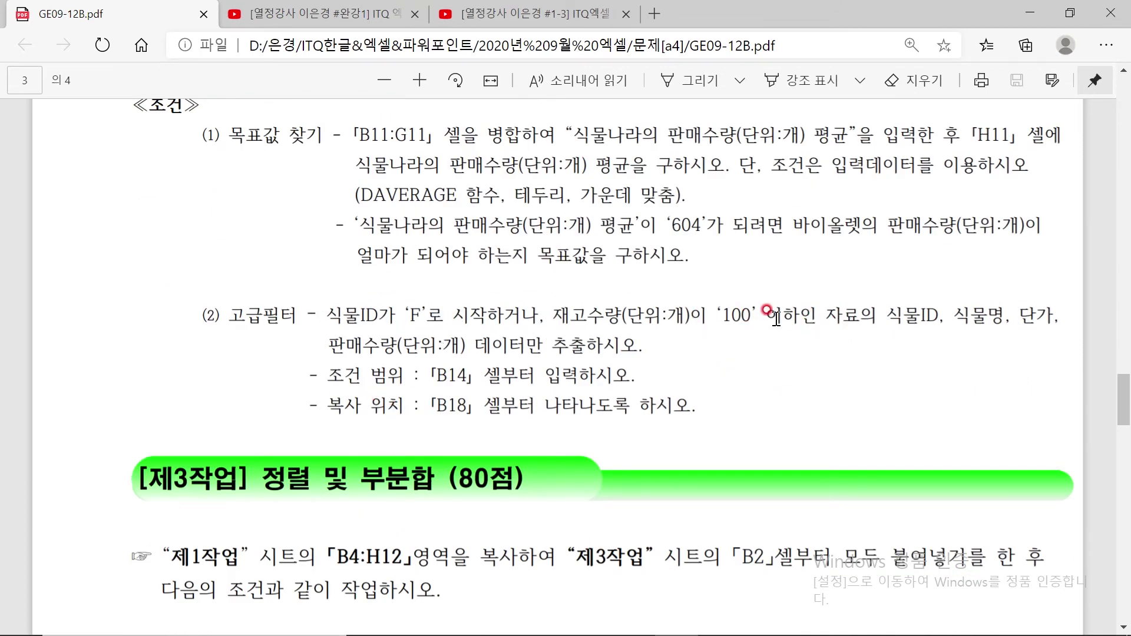
{"action": "left_click", "coordinate": [687, 83]}
{"action": "left_click_drag", "start_coordinate": [894, 326], "coordinate": [1055, 324]}
{"action": "left_click_drag", "start_coordinate": [329, 358], "coordinate": [458, 358]}
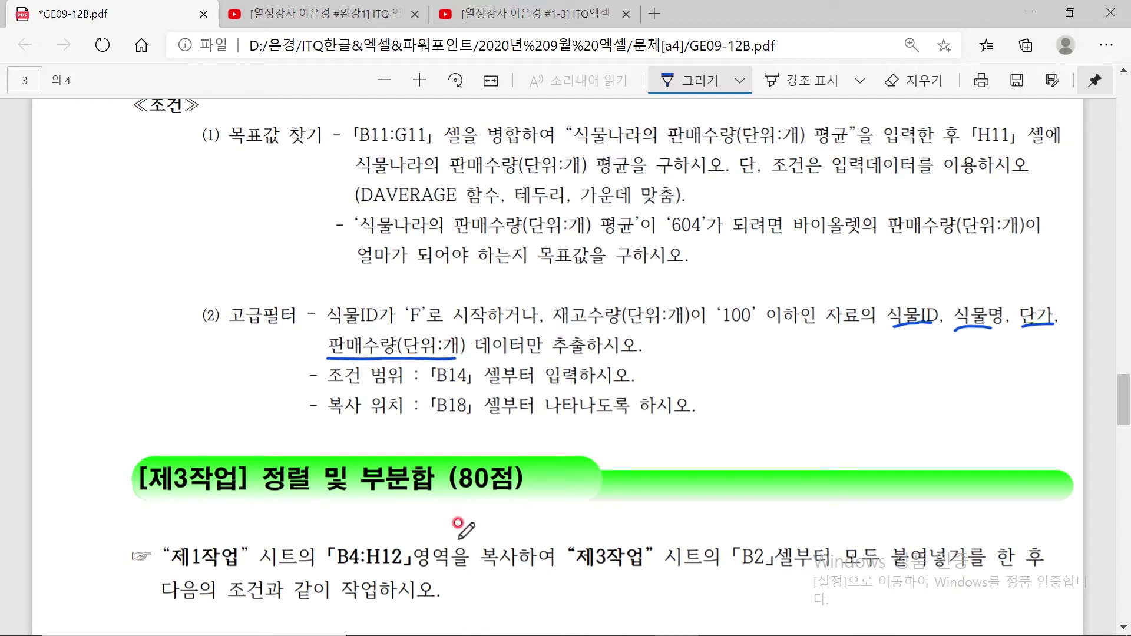
{"action": "mouse_move", "coordinate": [592, 627]}
{"action": "left_click", "coordinate": [714, 626]}
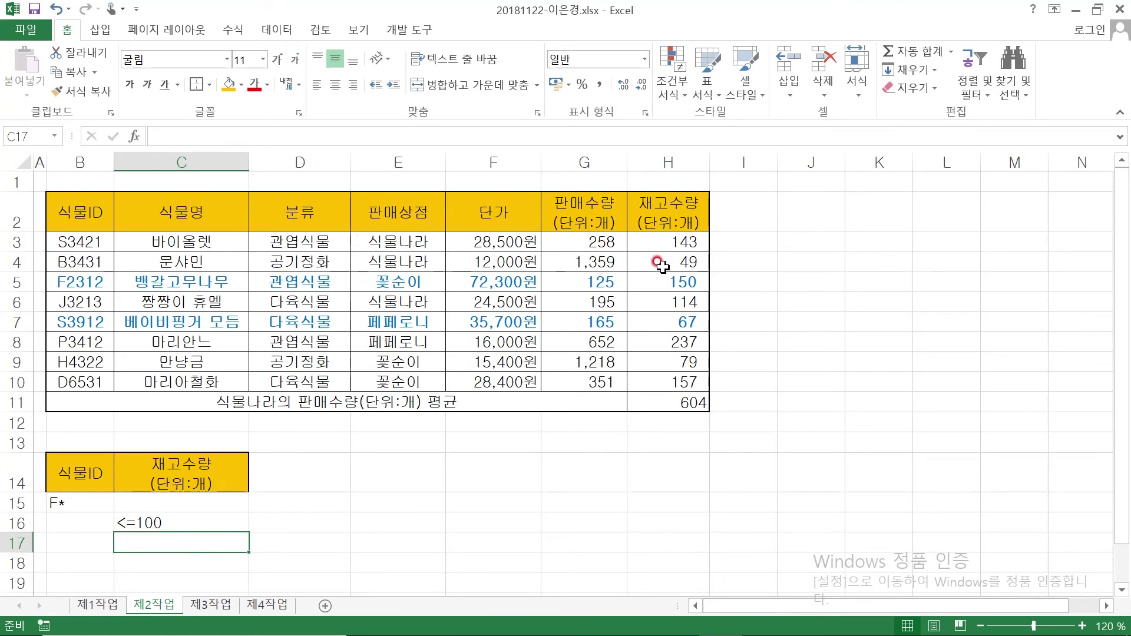
Copy the 식물ID, 식물명, 단가 and 판매수량(단위:개) headings from row 2 and paste them at B18
{"action": "left_click", "coordinate": [61, 217]}
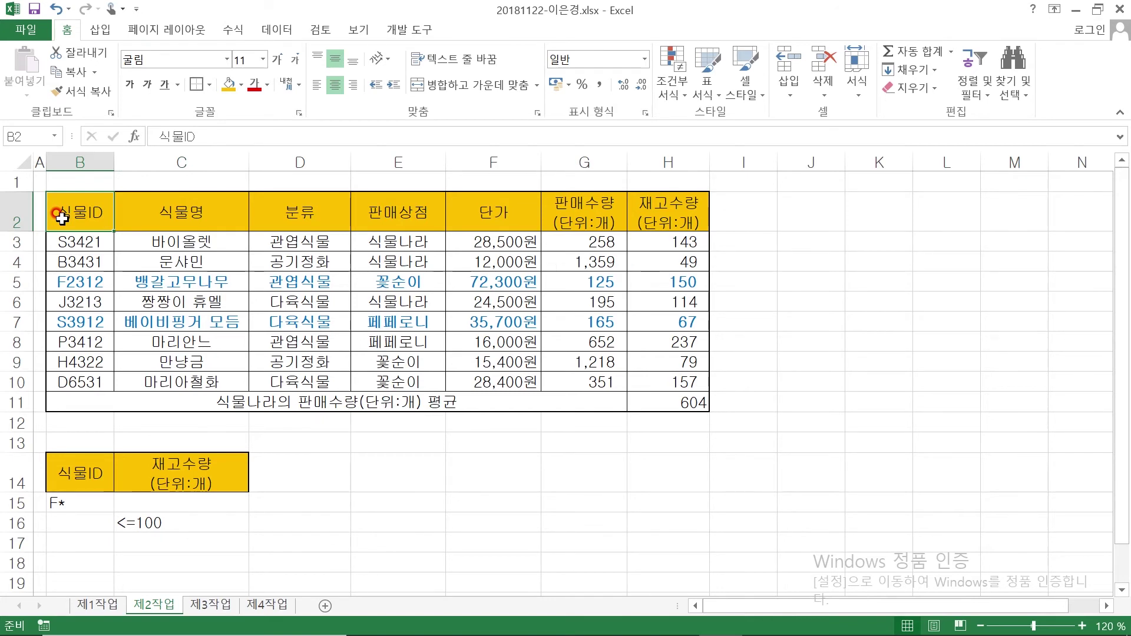
{"action": "left_click", "coordinate": [193, 217], "text": "ctrl"}
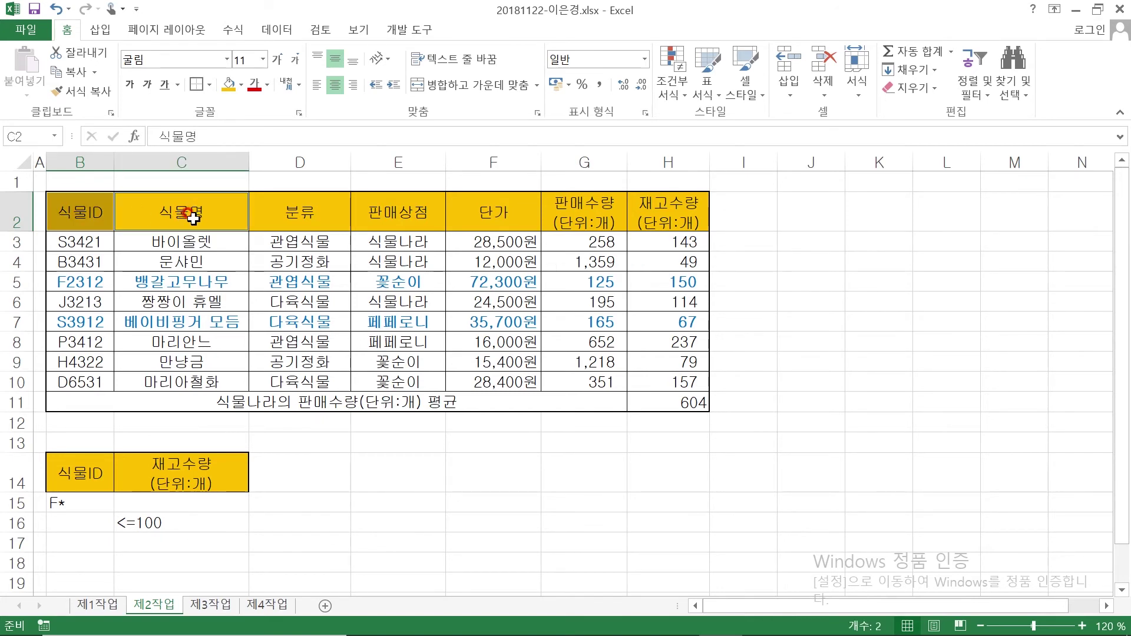
{"action": "left_click", "coordinate": [496, 213], "text": "ctrl"}
{"action": "left_click", "coordinate": [589, 212], "text": "ctrl"}
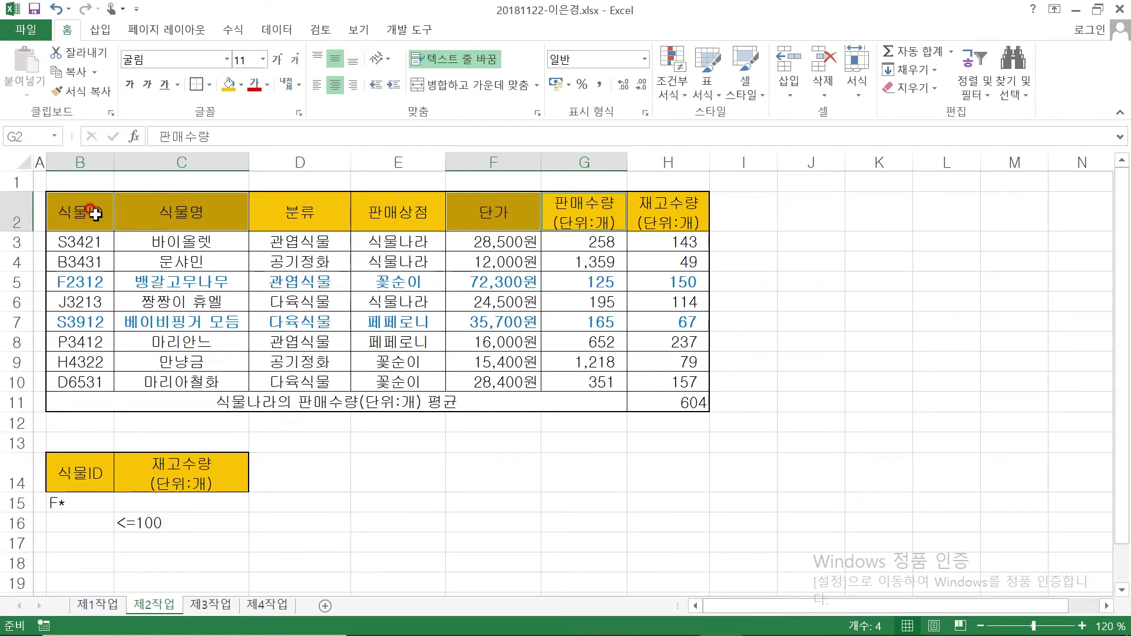
{"action": "key", "text": "ctrl+c"}
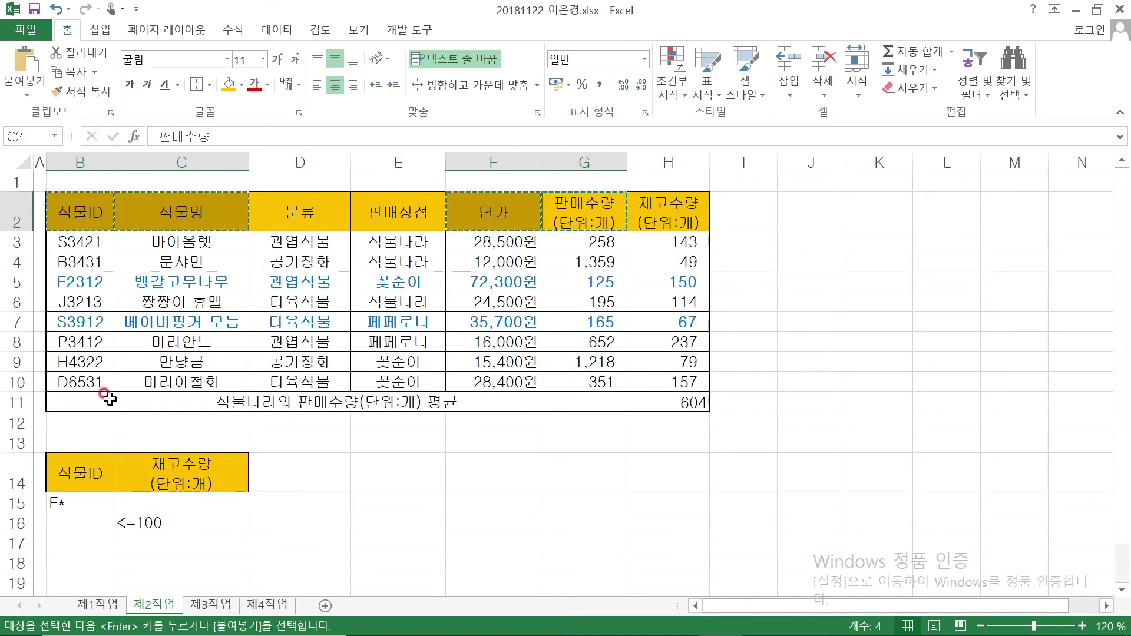
{"action": "left_click", "coordinate": [66, 561]}
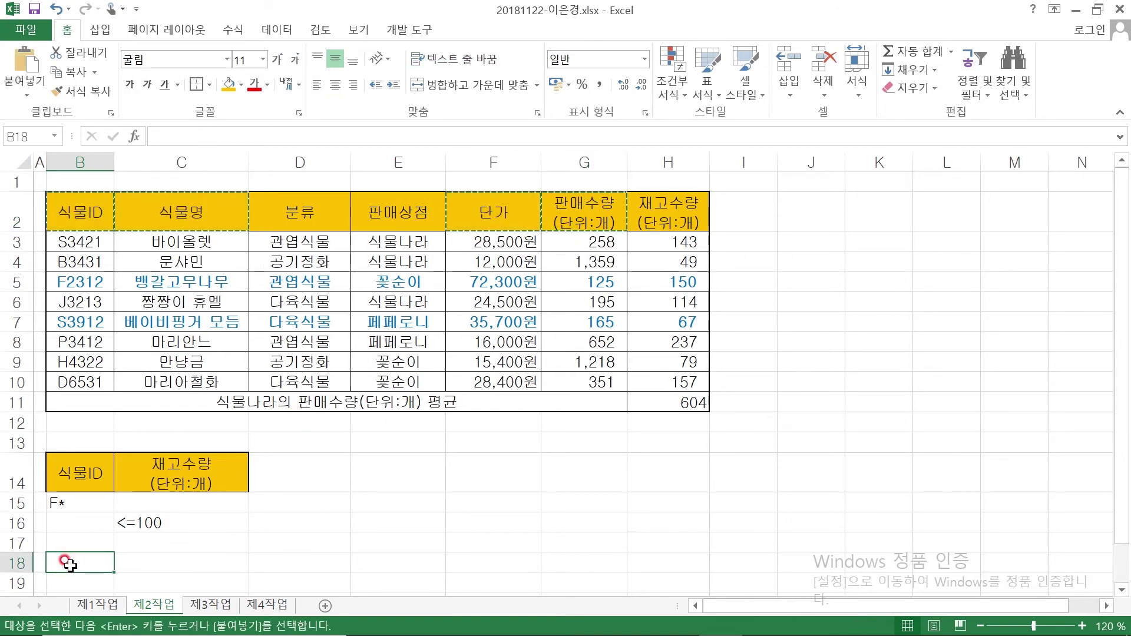
{"action": "key", "text": "ctrl+v"}
Check that the pasted headings span B18:E18, then select the data table B2:H10
{"action": "scroll", "coordinate": [507, 519], "scroll_direction": "down", "scroll_amount": 2}
{"action": "left_click", "coordinate": [574, 437]}
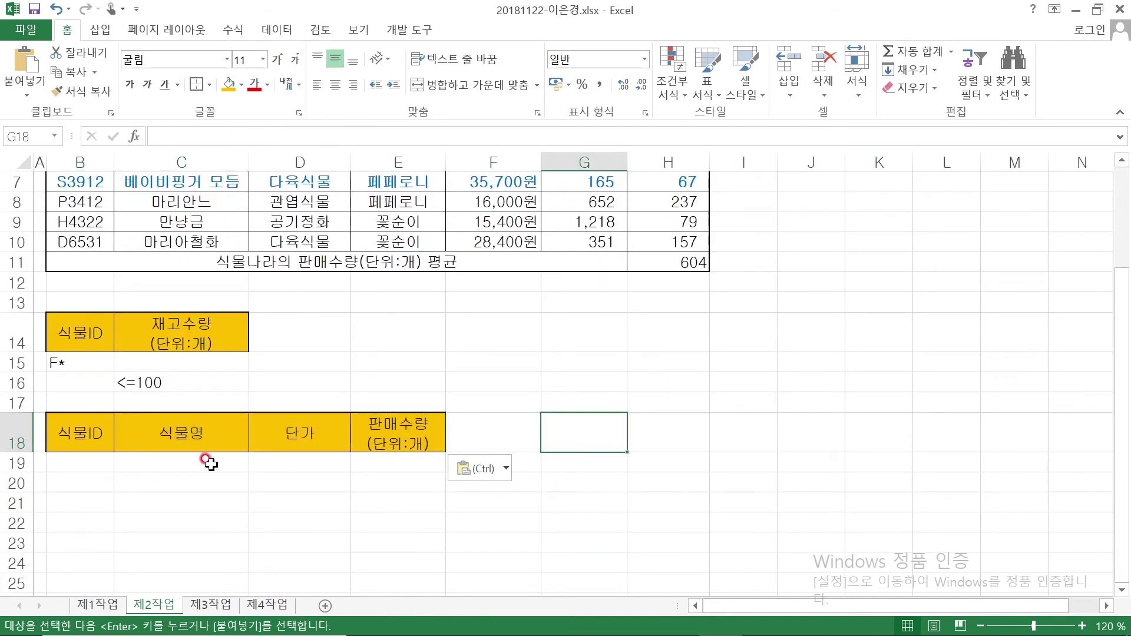
{"action": "left_click_drag", "start_coordinate": [88, 432], "coordinate": [377, 436]}
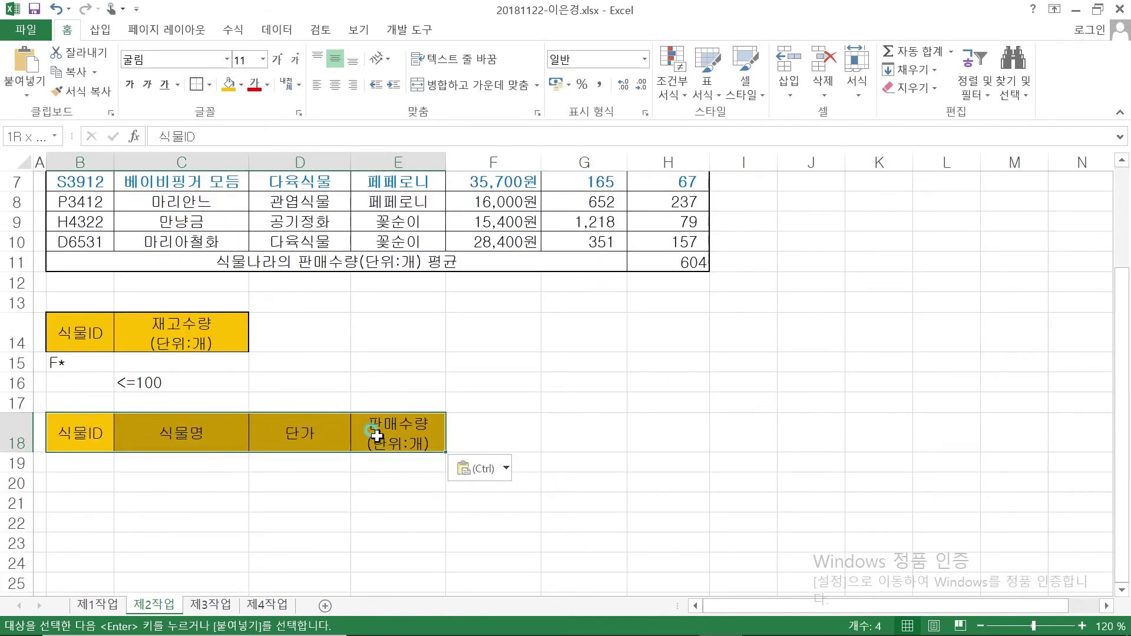
{"action": "left_click", "coordinate": [372, 362]}
{"action": "scroll", "coordinate": [373, 360], "scroll_direction": "up", "scroll_amount": 2}
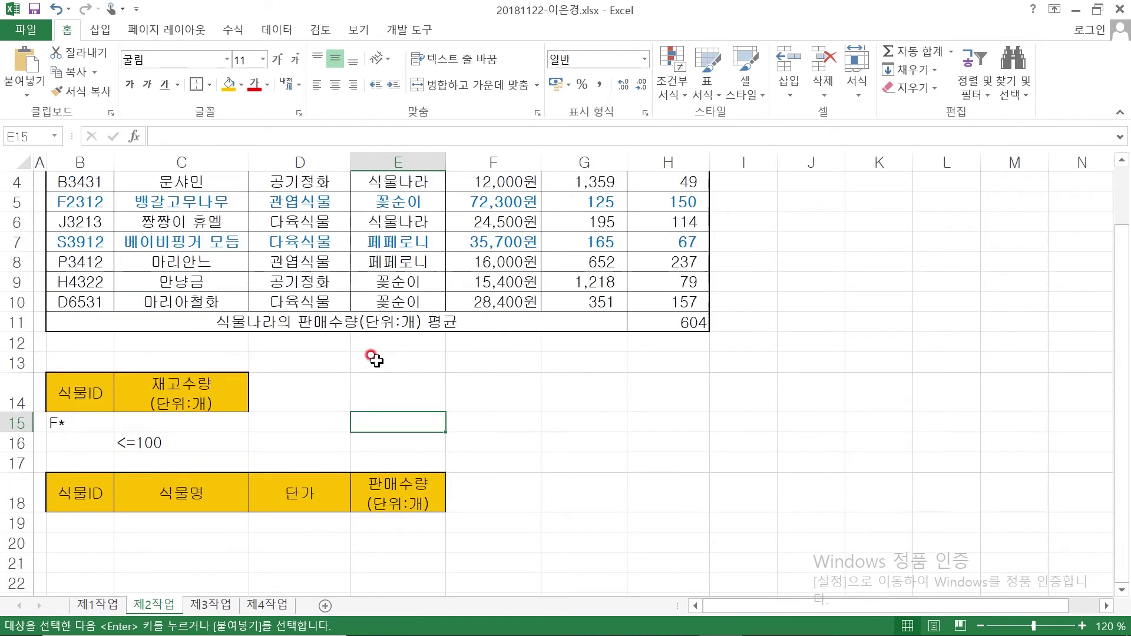
{"action": "left_click", "coordinate": [292, 258]}
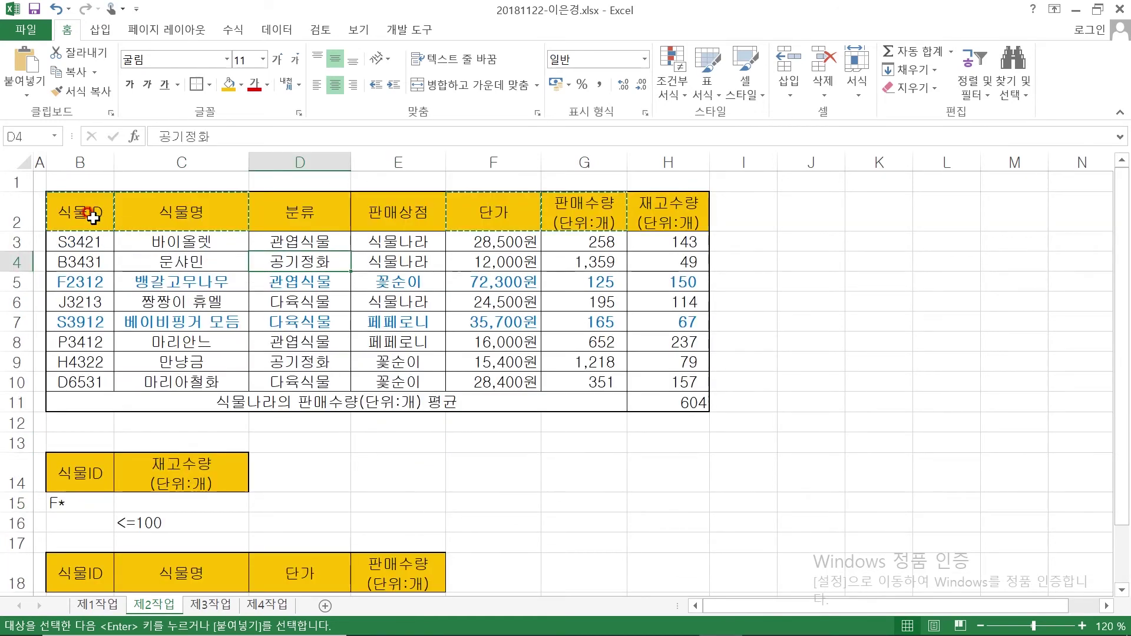
{"action": "left_click_drag", "start_coordinate": [81, 214], "coordinate": [672, 379]}
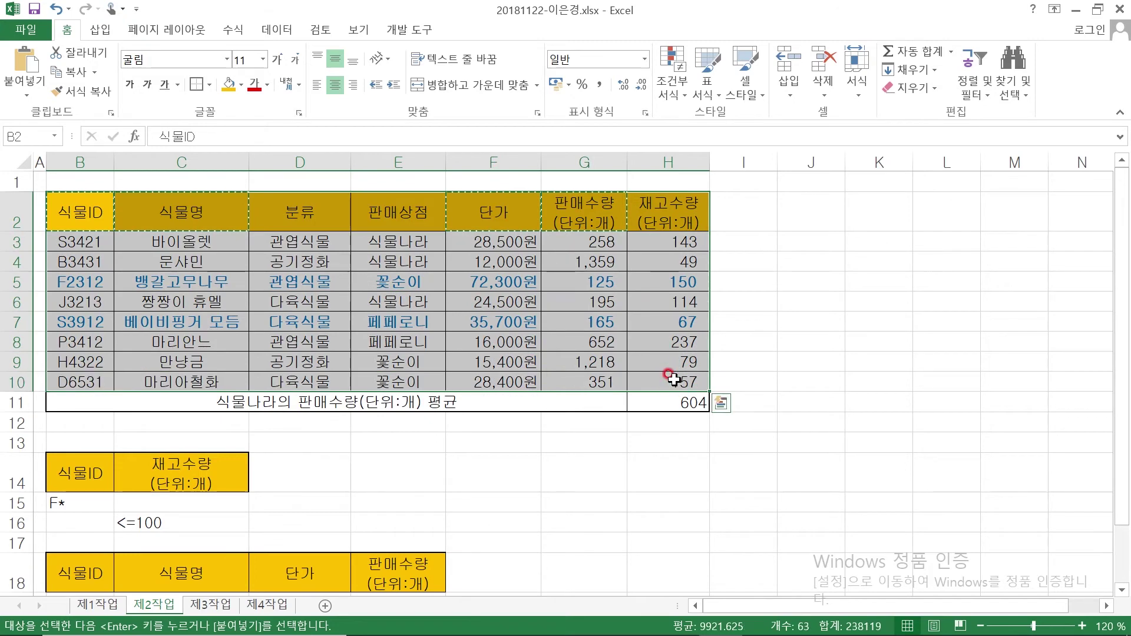
Start an Advanced Filter on B2:H10 with criteria range B14:C16, checking the PDF for copy location B18
{"action": "left_click", "coordinate": [276, 29]}
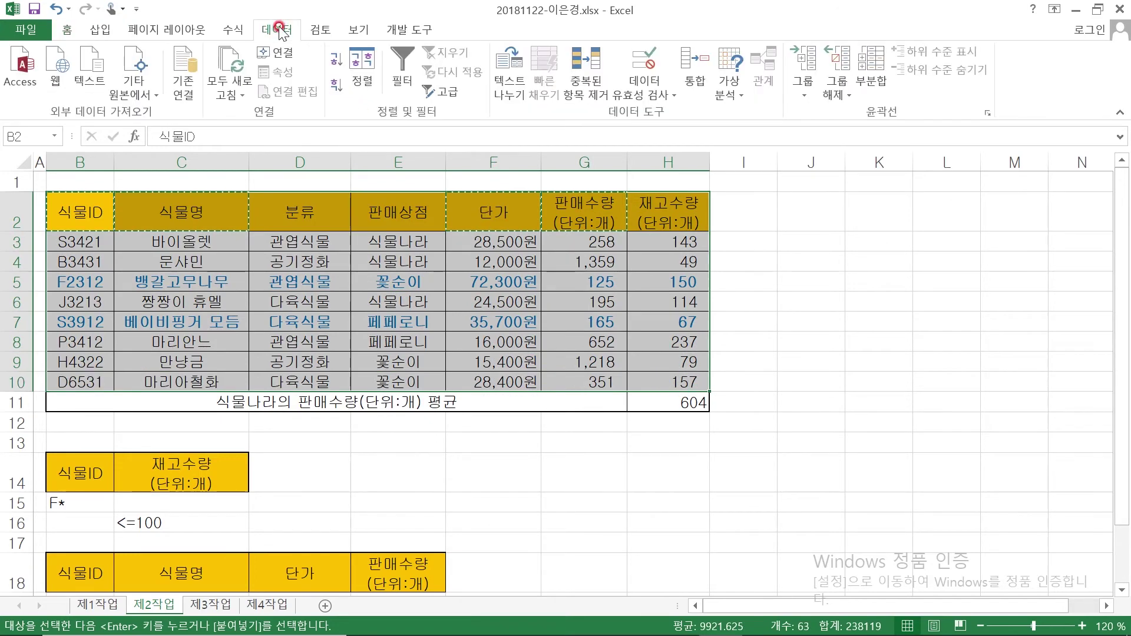
{"action": "left_click", "coordinate": [442, 91]}
{"action": "left_click_drag", "start_coordinate": [736, 222], "coordinate": [811, 164]}
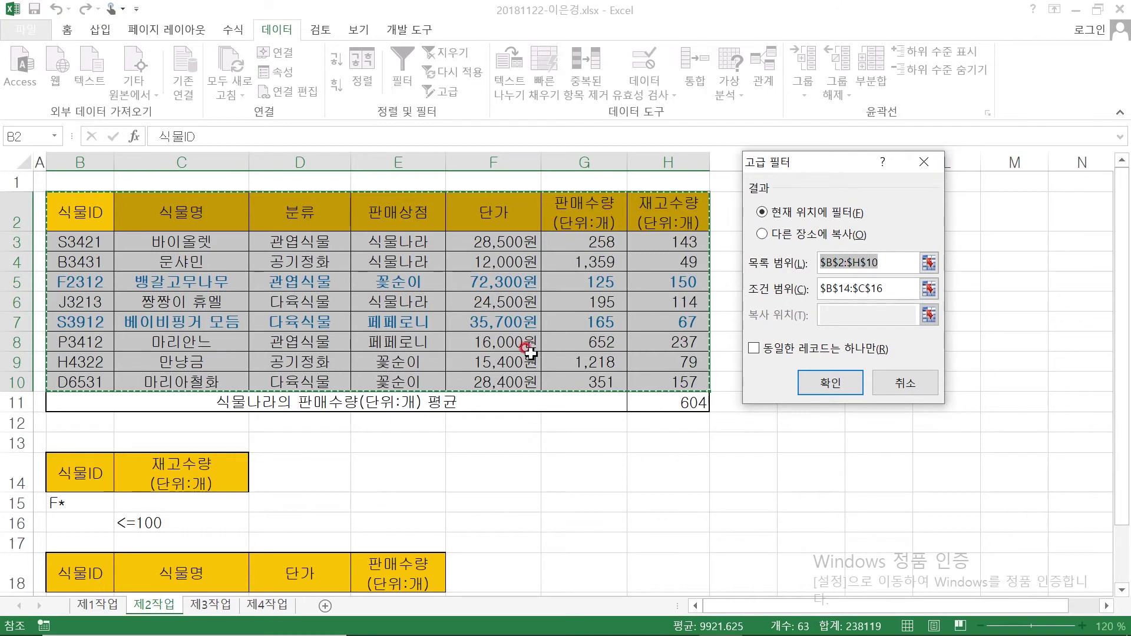
{"action": "left_click", "coordinate": [813, 295]}
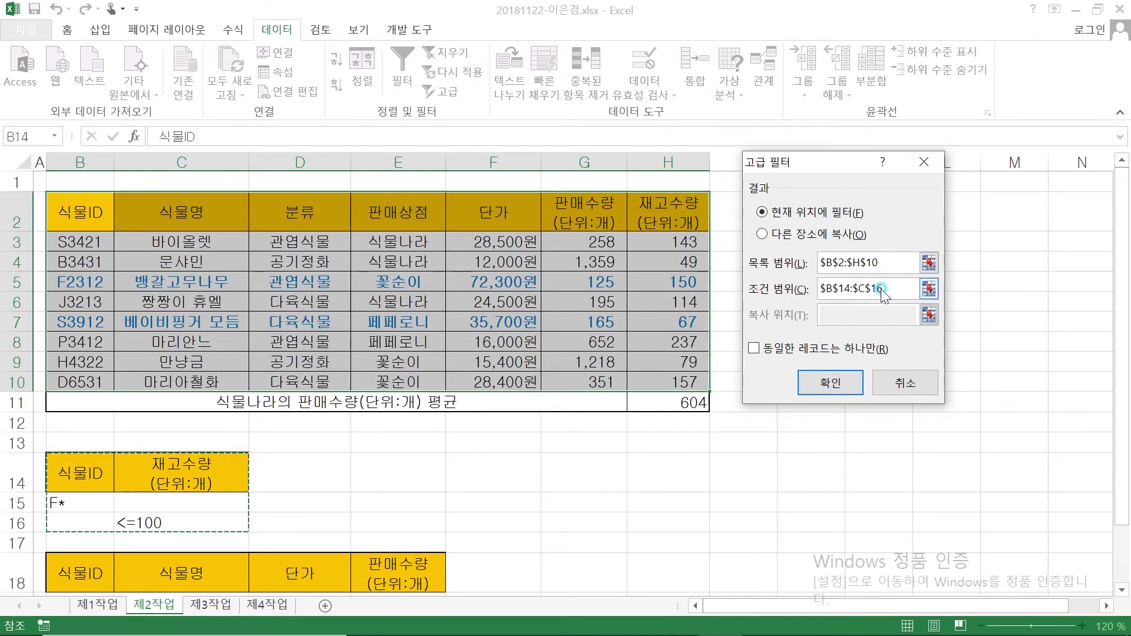
{"action": "left_click_drag", "start_coordinate": [76, 473], "coordinate": [162, 514]}
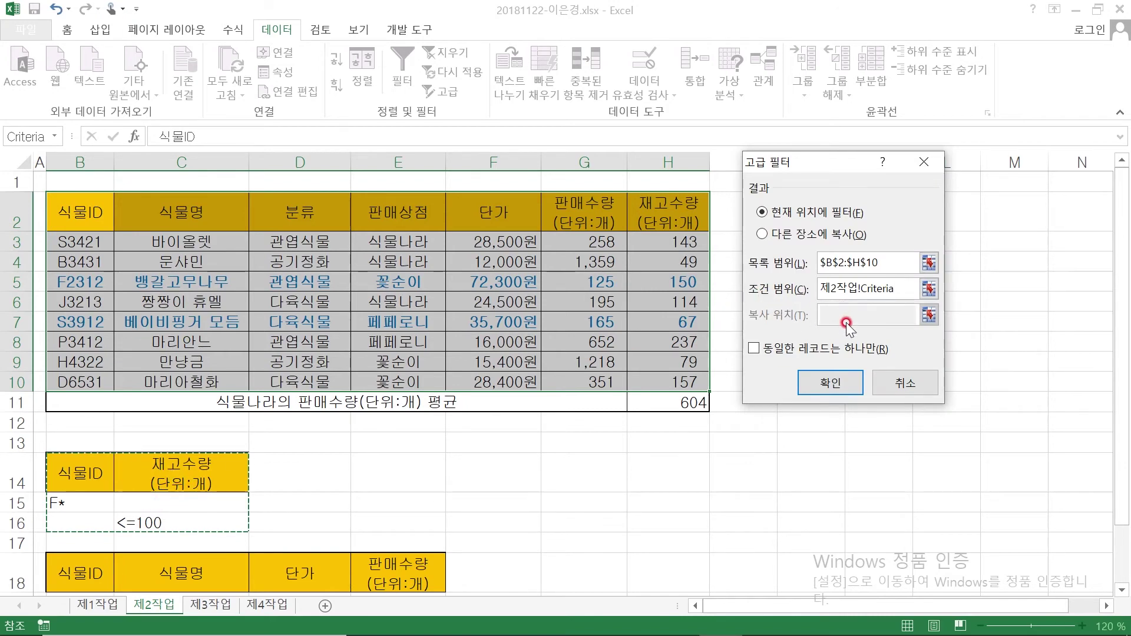
{"action": "left_click", "coordinate": [676, 618]}
{"action": "mouse_move", "coordinate": [470, 406]}
{"action": "left_mouse_down"}
{"action": "mouse_move", "coordinate": [440, 420]}
{"action": "mouse_move", "coordinate": [469, 419]}
{"action": "left_mouse_up"}
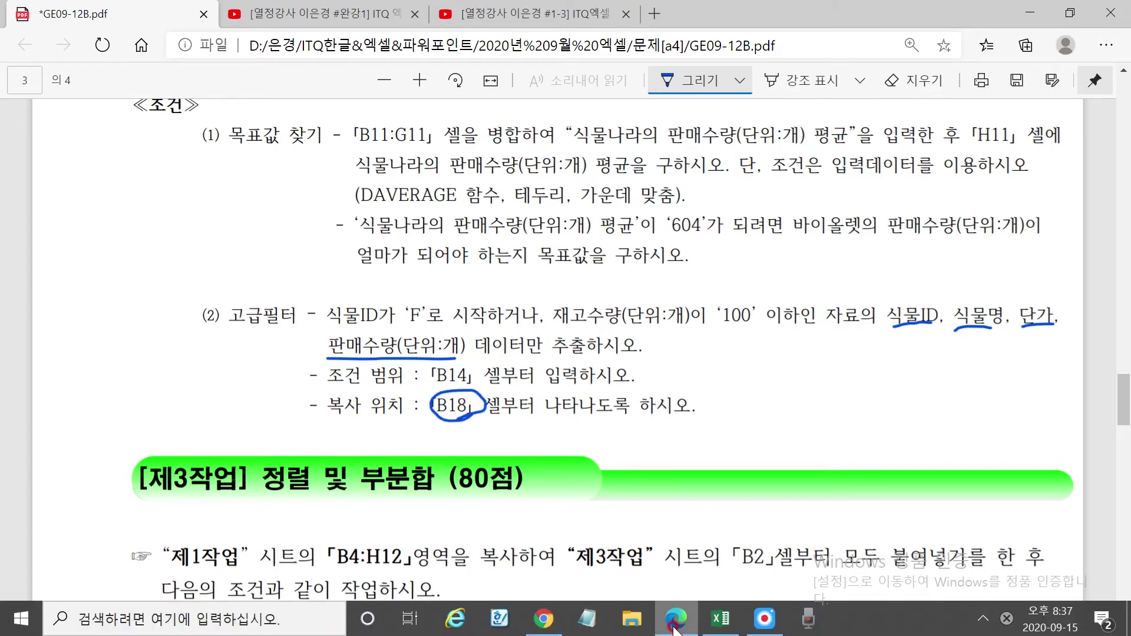
{"action": "left_click", "coordinate": [720, 619]}
Copy the filter results to B18:E18 to extract the four matching plants
{"action": "scroll", "coordinate": [176, 432], "scroll_direction": "down", "scroll_amount": 2}
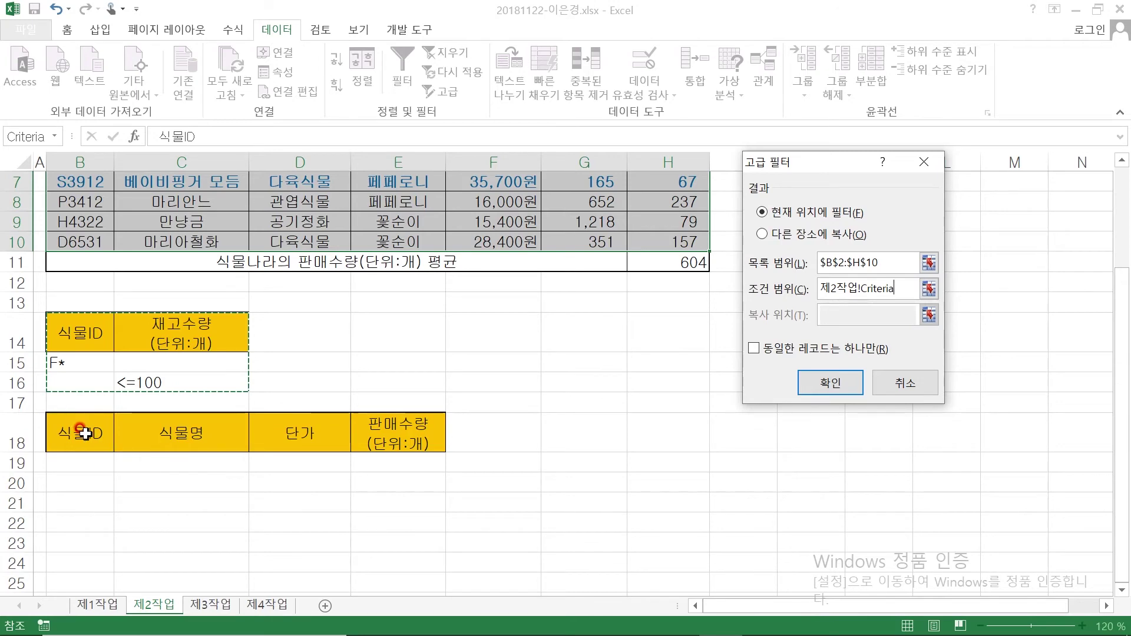
{"action": "left_click", "coordinate": [762, 234]}
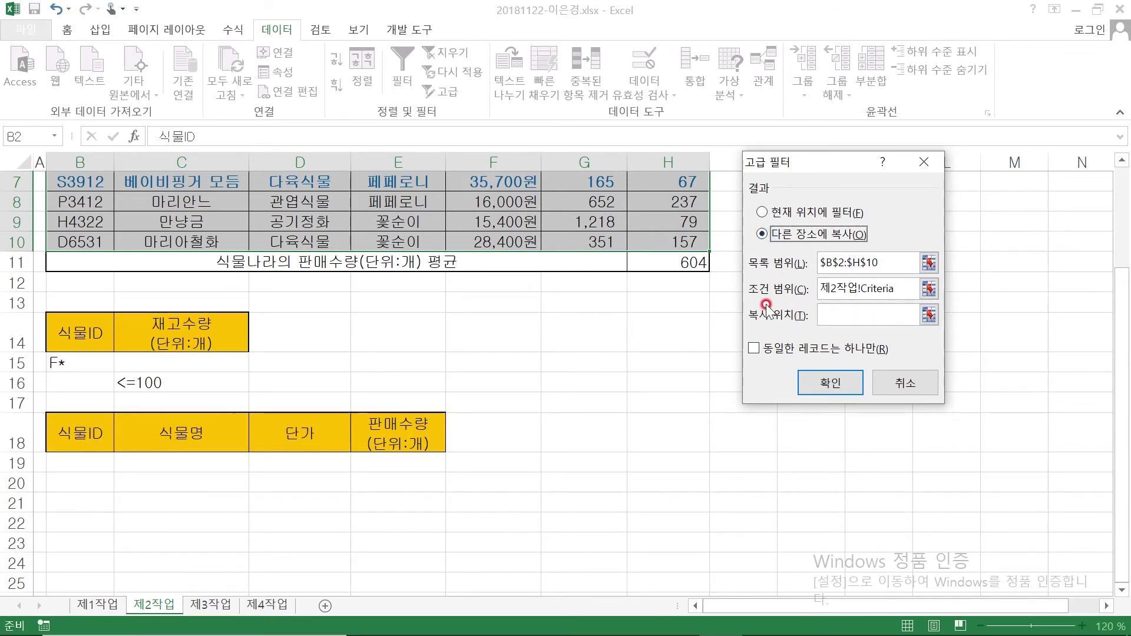
{"action": "left_click", "coordinate": [835, 315]}
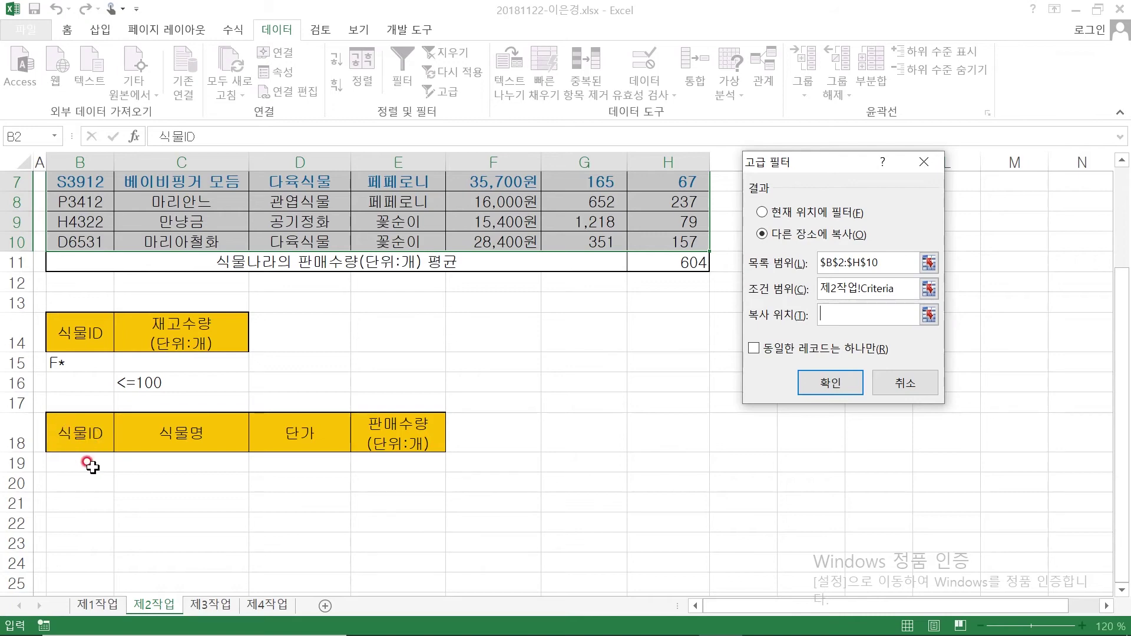
{"action": "left_click", "coordinate": [66, 436]}
{"action": "left_click_drag", "start_coordinate": [66, 436], "coordinate": [384, 426]}
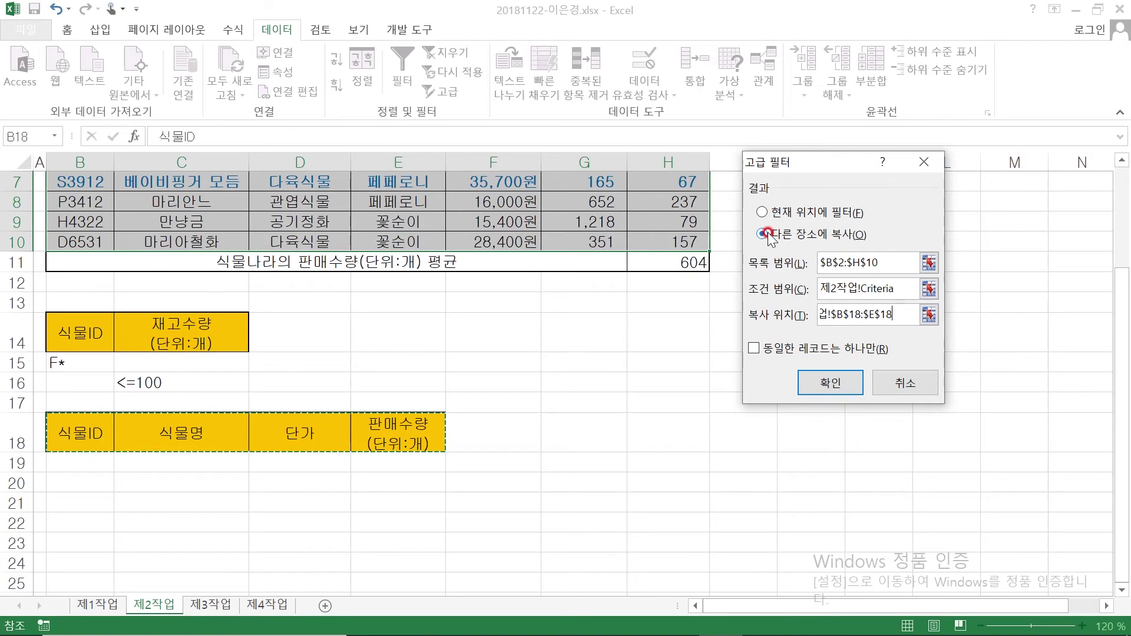
{"action": "left_click", "coordinate": [807, 380]}
{"action": "scroll", "coordinate": [451, 527], "scroll_direction": "down", "scroll_amount": 3}
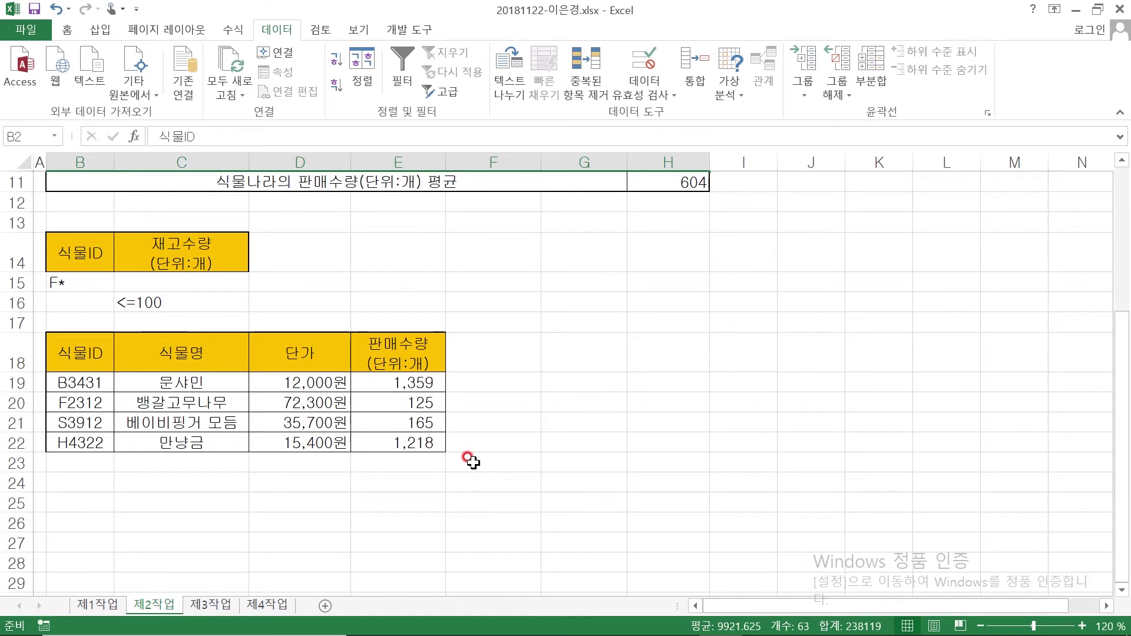
Deselect the extracted results, go to the empty 제3작업 sheet, and bring up the instructions PDF
{"action": "left_click", "coordinate": [506, 364]}
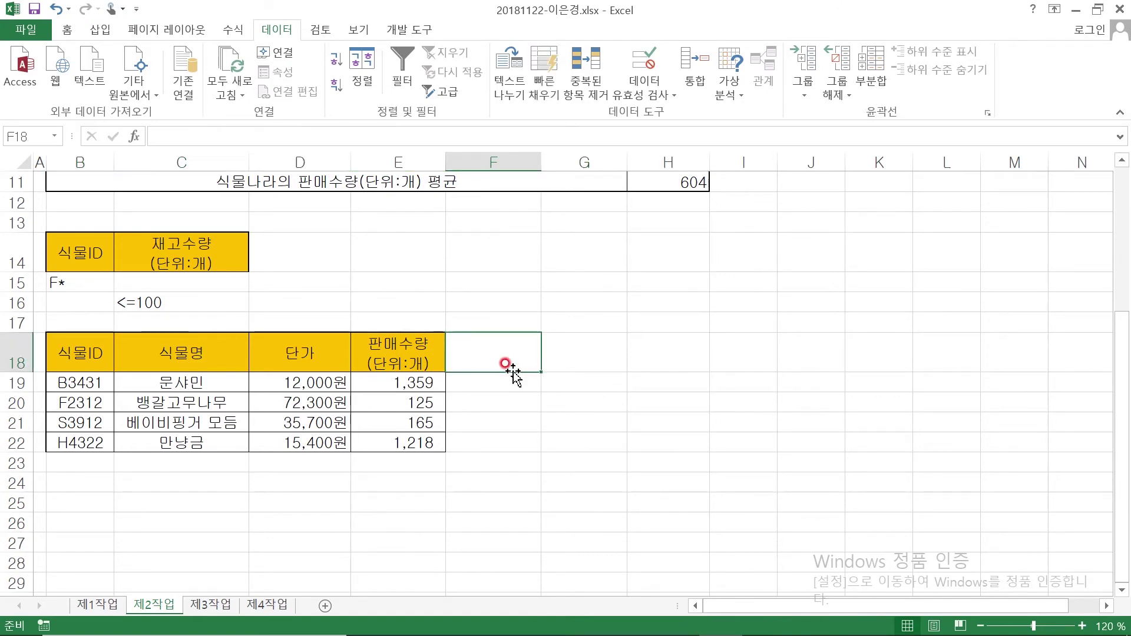
{"action": "scroll", "coordinate": [508, 368], "scroll_direction": "up", "scroll_amount": 4}
{"action": "left_click", "coordinate": [466, 455]}
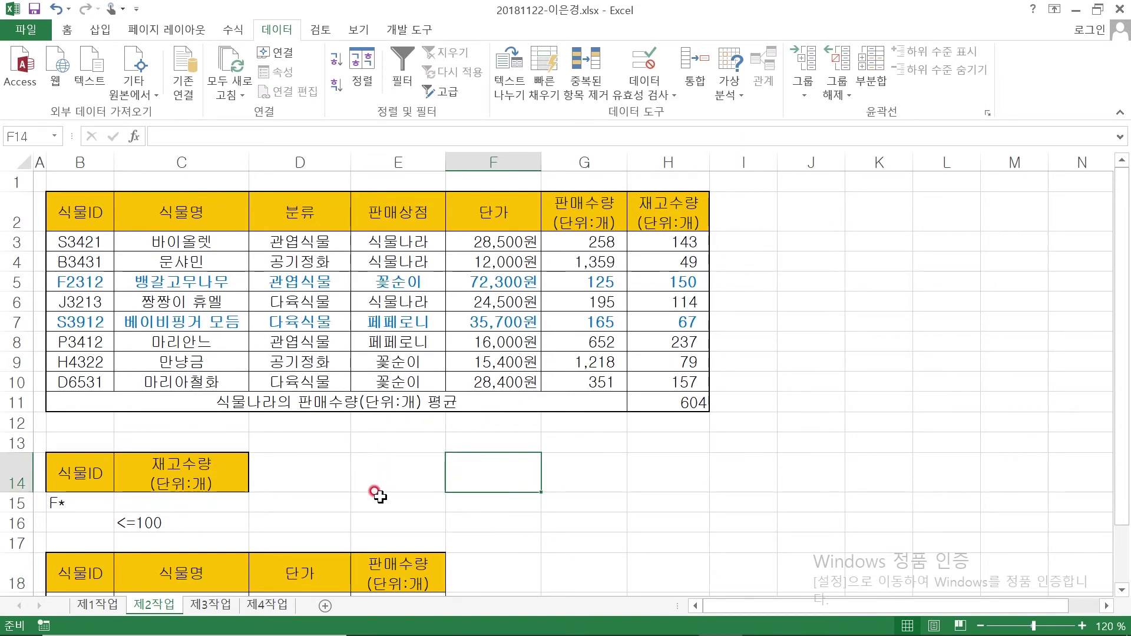
{"action": "left_click", "coordinate": [589, 474]}
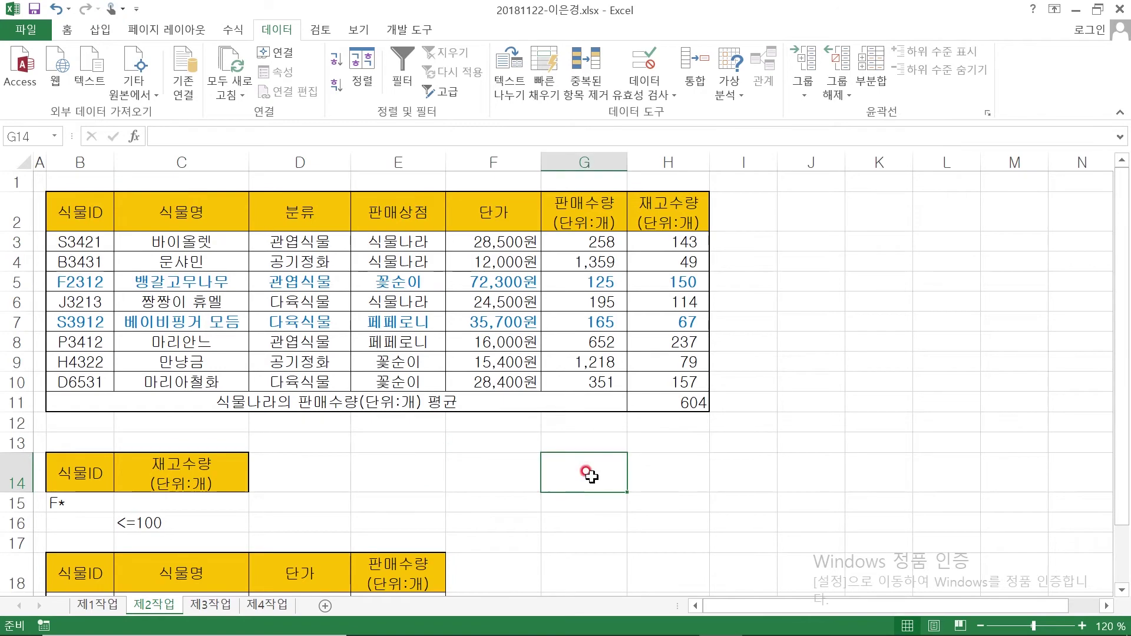
{"action": "left_click", "coordinate": [218, 607]}
{"action": "mouse_move", "coordinate": [619, 630]}
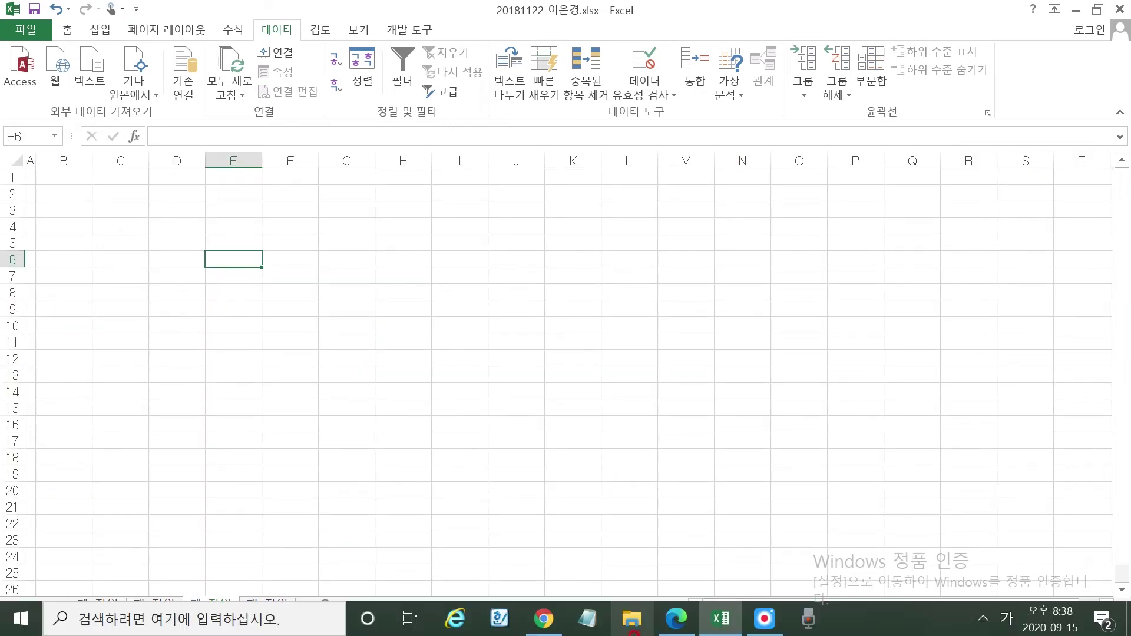
{"action": "left_click", "coordinate": [686, 625]}
Underline the B4:H12 copy range, circle B2, and underline the paste-everything instruction
{"action": "scroll", "coordinate": [460, 377], "scroll_direction": "down", "scroll_amount": 6}
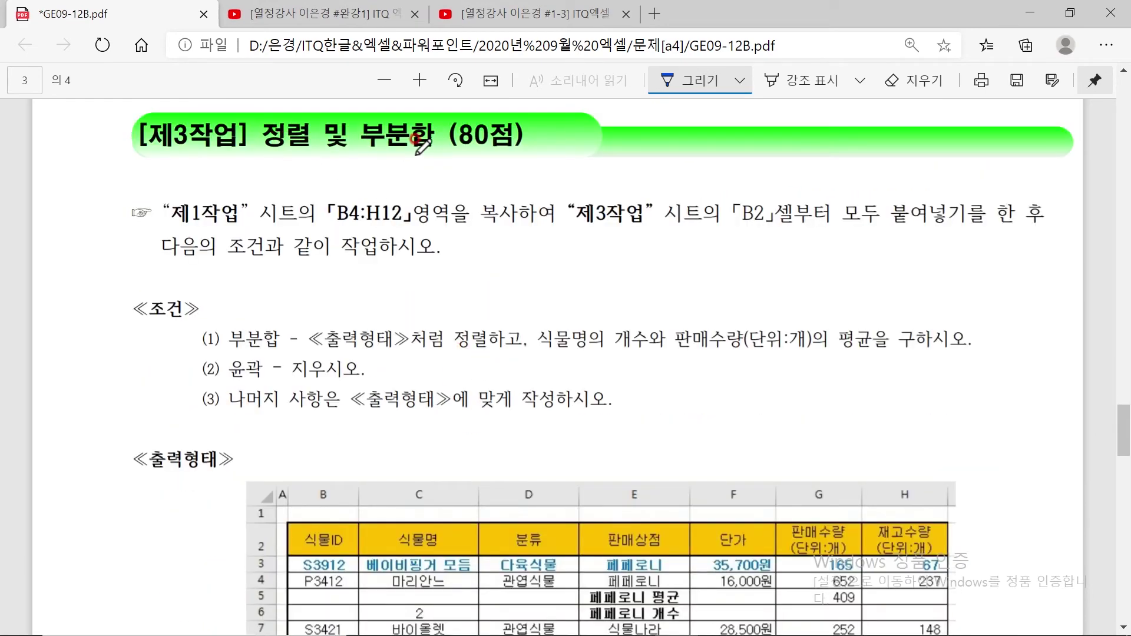
{"action": "mouse_move", "coordinate": [325, 226]}
{"action": "left_mouse_down"}
{"action": "mouse_move", "coordinate": [395, 229]}
{"action": "mouse_move", "coordinate": [539, 204]}
{"action": "mouse_move", "coordinate": [480, 191]}
{"action": "mouse_move", "coordinate": [517, 237]}
{"action": "mouse_move", "coordinate": [713, 233]}
{"action": "mouse_move", "coordinate": [787, 194]}
{"action": "mouse_move", "coordinate": [740, 233]}
{"action": "mouse_move", "coordinate": [757, 243]}
{"action": "left_mouse_up"}
{"action": "left_click_drag", "start_coordinate": [842, 231], "coordinate": [967, 222]}
{"action": "left_click_drag", "start_coordinate": [871, 208], "coordinate": [860, 237]}
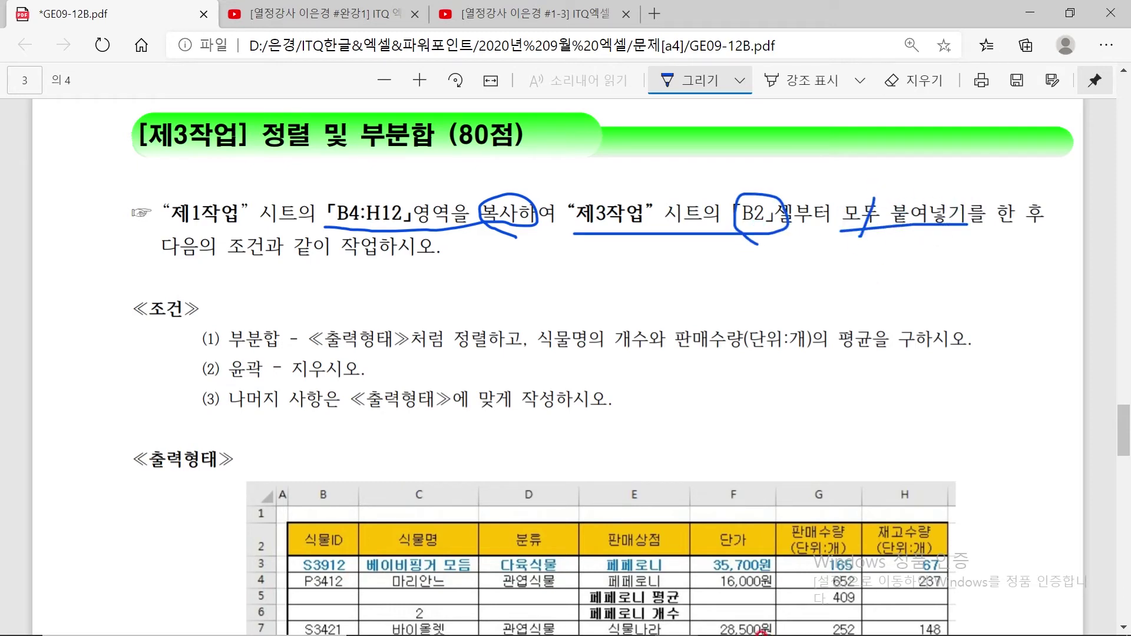
Copy the plant table B4:H12 on sheet 제1작업
{"action": "left_click", "coordinate": [722, 624]}
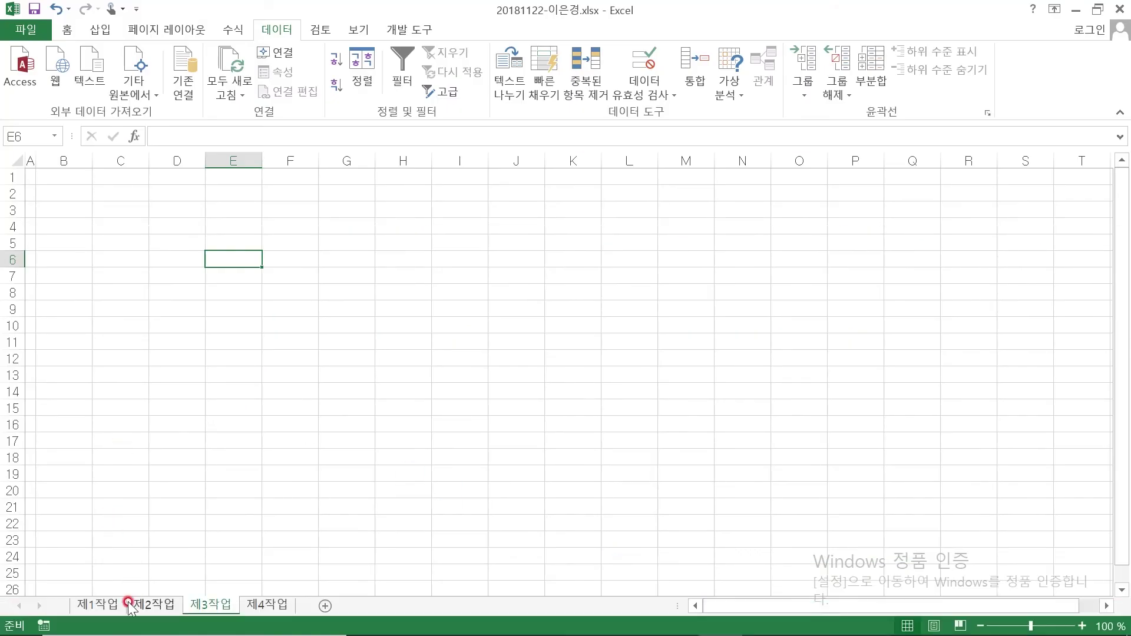
{"action": "left_click", "coordinate": [109, 605]}
{"action": "left_click_drag", "start_coordinate": [60, 270], "coordinate": [561, 482]}
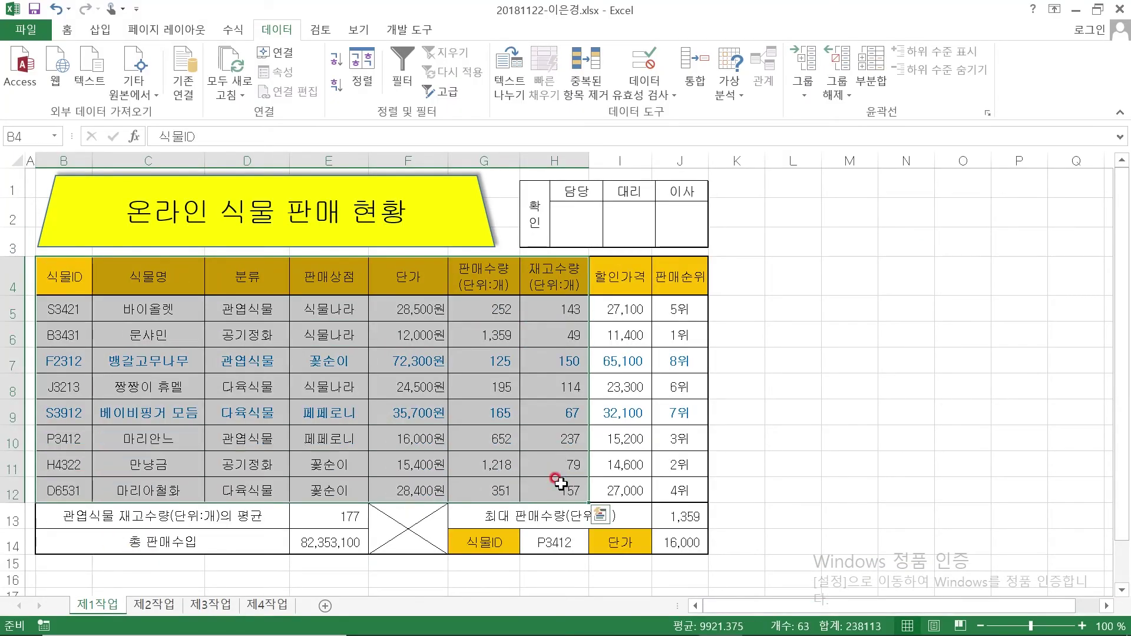
{"action": "key", "text": "ctrl+c"}
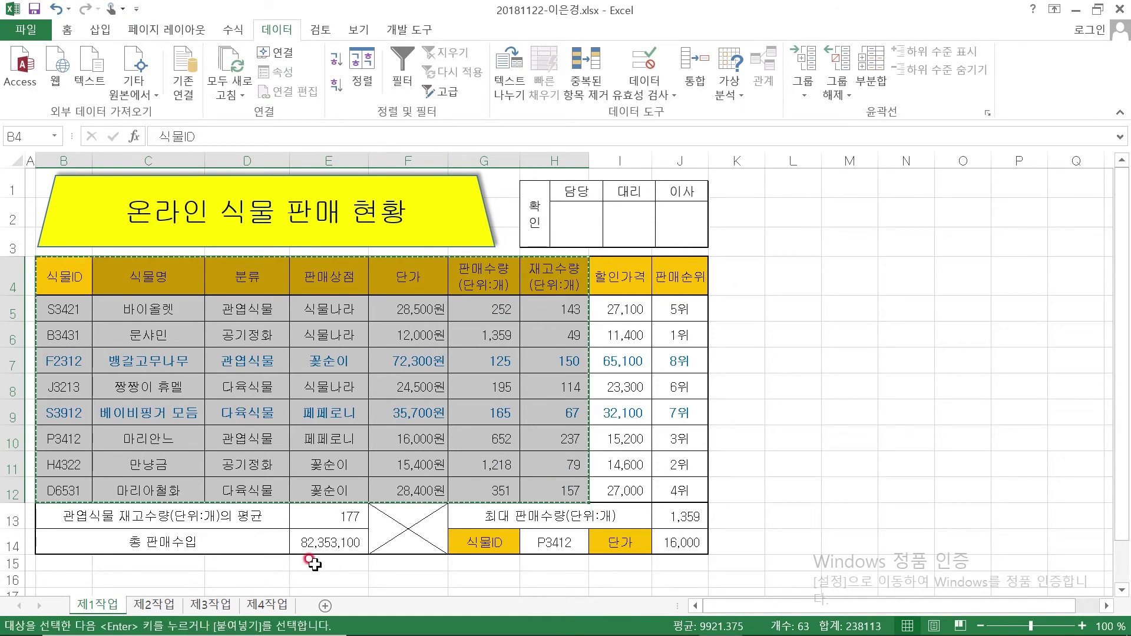
Paste the table at B2 on 제3작업, first with column widths, then the contents
{"action": "left_click", "coordinate": [214, 605]}
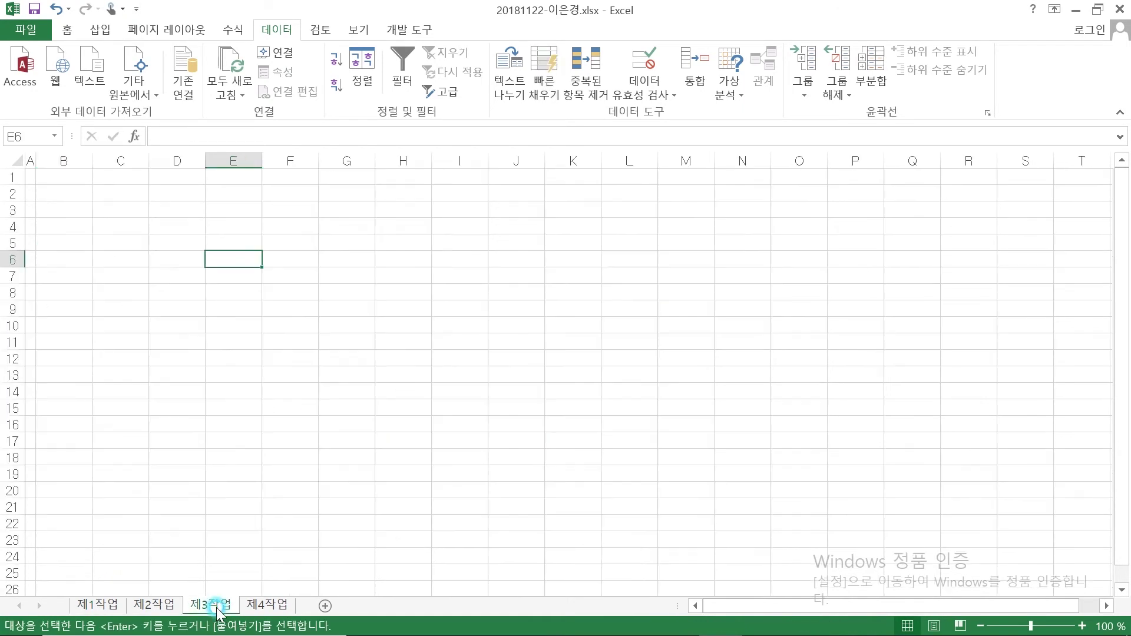
{"action": "left_click", "coordinate": [61, 190]}
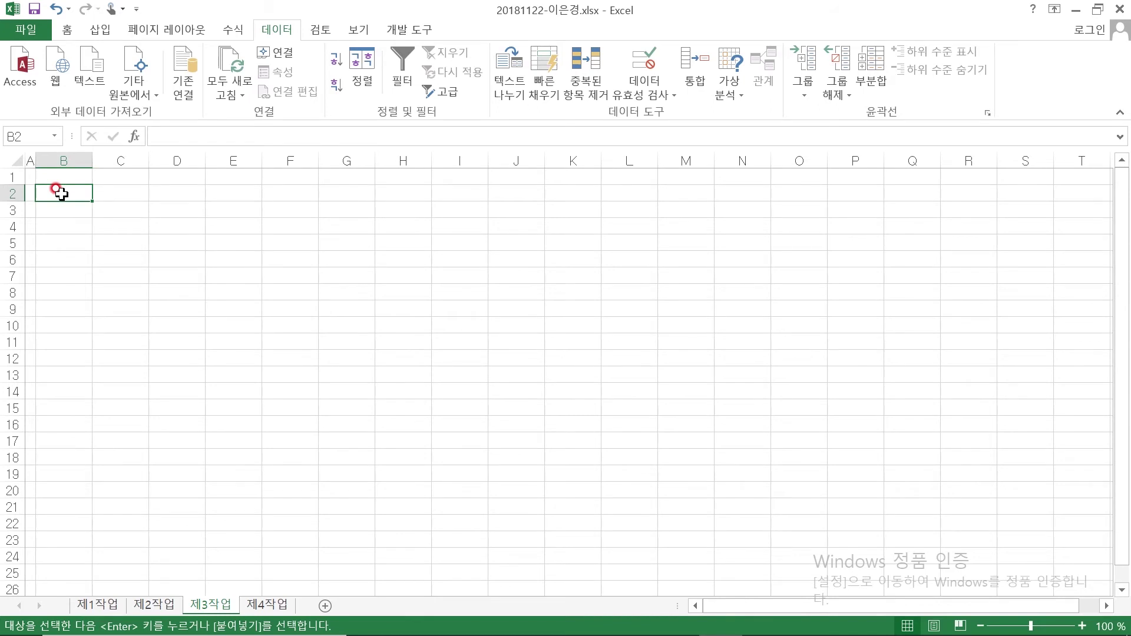
{"action": "right_click", "coordinate": [62, 194]}
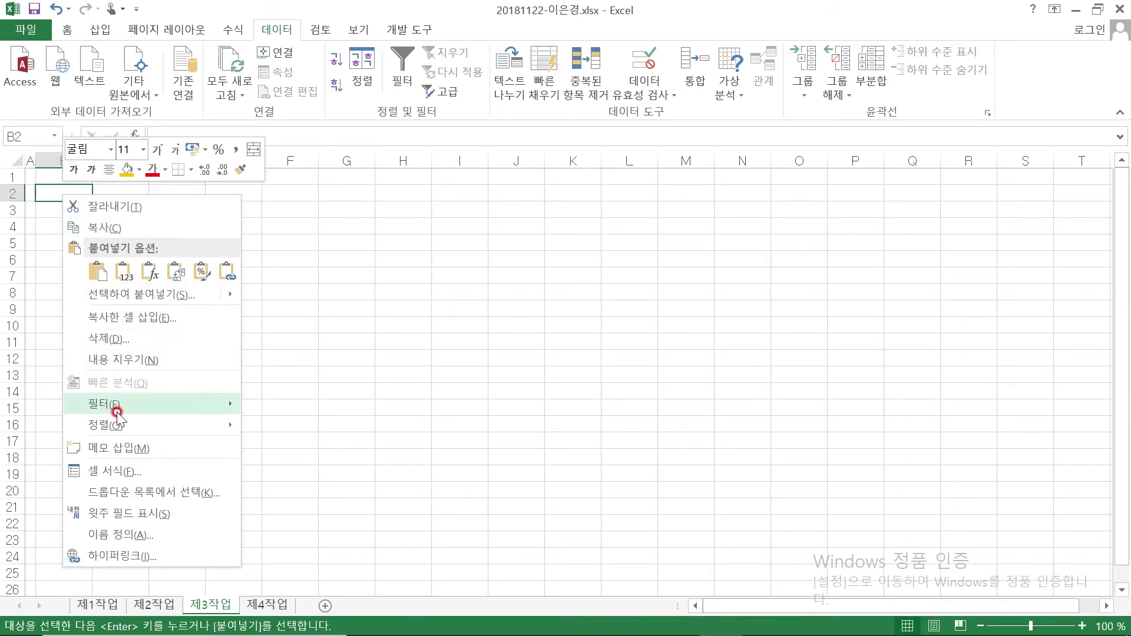
{"action": "left_click", "coordinate": [128, 294]}
{"action": "left_click", "coordinate": [176, 200]}
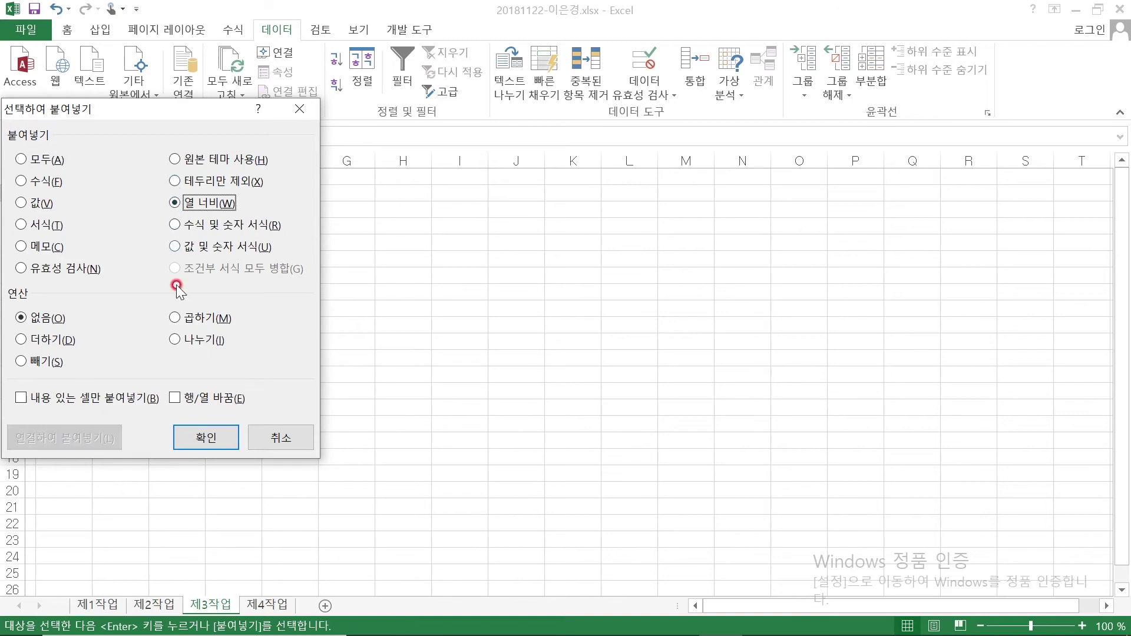
{"action": "left_click", "coordinate": [213, 443]}
{"action": "key", "text": "Return"}
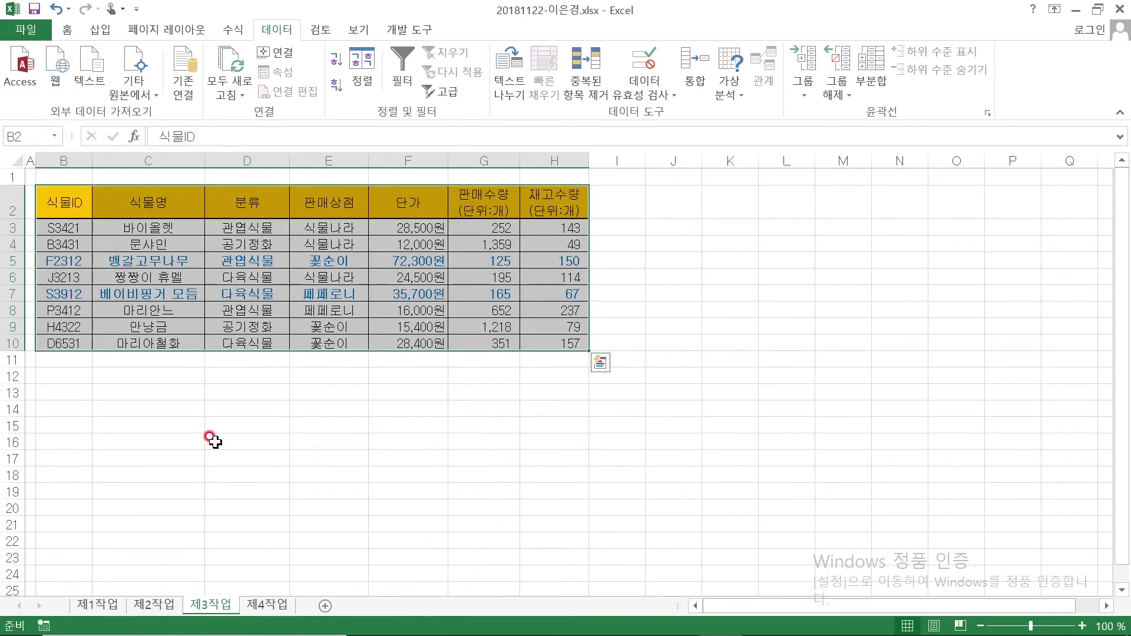
{"action": "left_click", "coordinate": [294, 474]}
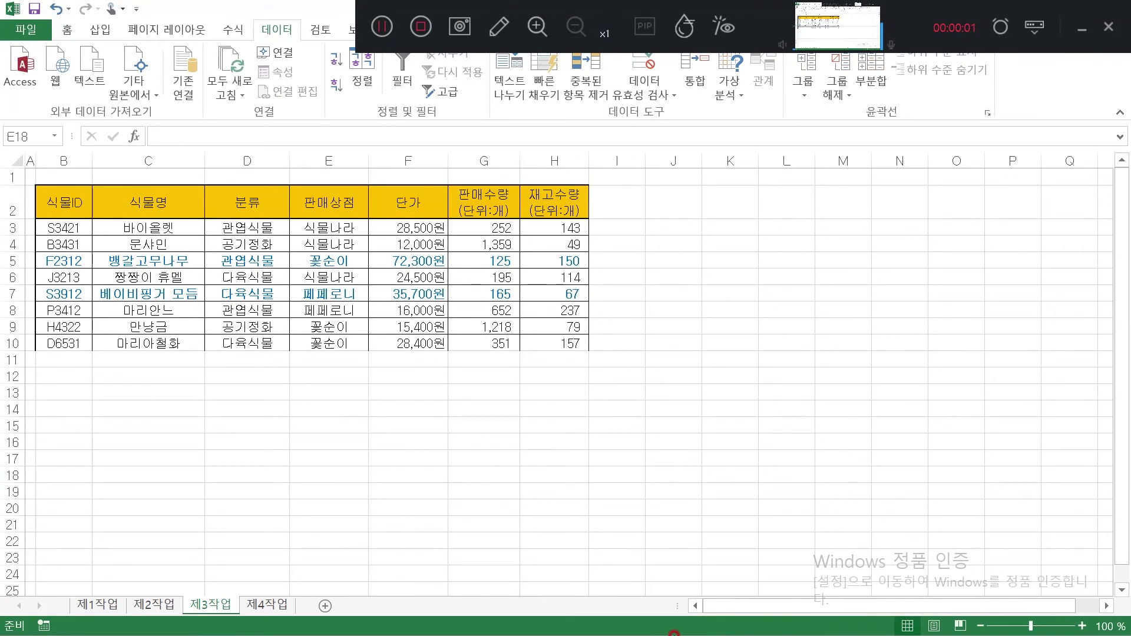
Underline 《출력형태》 and 정렬하고 in condition (1) of the task sheet PDF
{"action": "key", "text": "super"}
{"action": "left_click", "coordinate": [676, 622]}
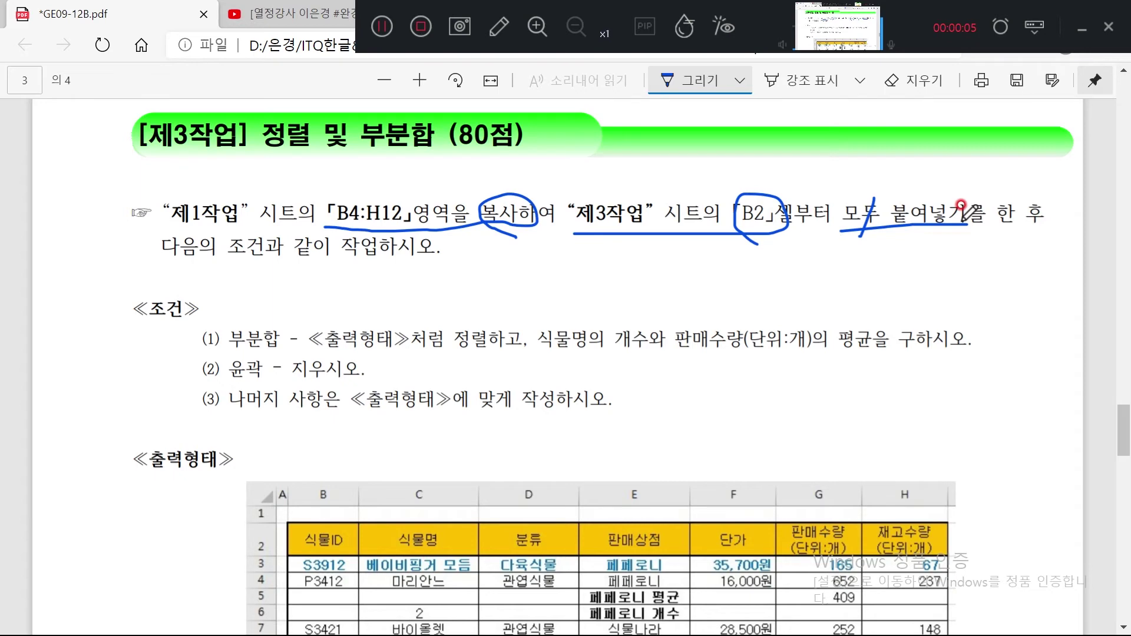
{"action": "left_click_drag", "start_coordinate": [310, 350], "coordinate": [522, 354]}
{"action": "mouse_move", "coordinate": [465, 307]}
{"action": "left_mouse_down"}
{"action": "mouse_move", "coordinate": [467, 331]}
{"action": "mouse_move", "coordinate": [449, 339]}
{"action": "mouse_move", "coordinate": [466, 307]}
{"action": "left_mouse_up"}
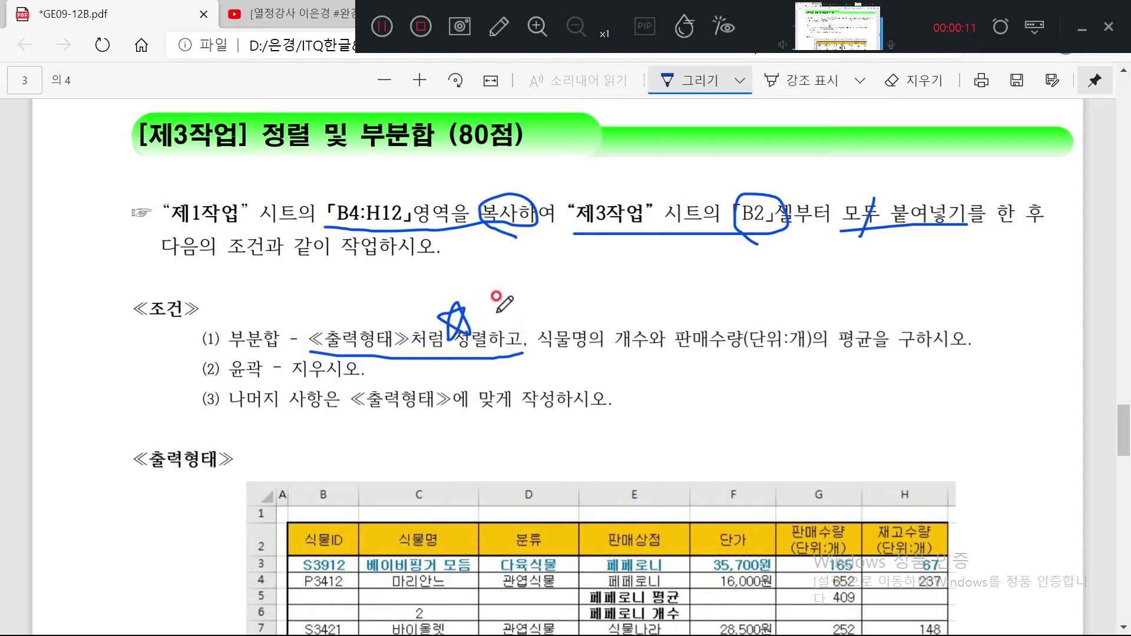
{"action": "scroll", "coordinate": [470, 317], "scroll_direction": "down", "scroll_amount": 5}
Circle the 페페로니, 식물나라 and 꽃순이 groups and the 판매상점 header, then return to Excel
{"action": "mouse_move", "coordinate": [625, 327]}
{"action": "left_mouse_down"}
{"action": "mouse_move", "coordinate": [610, 323]}
{"action": "mouse_move", "coordinate": [629, 296]}
{"action": "mouse_move", "coordinate": [640, 330]}
{"action": "mouse_move", "coordinate": [619, 336]}
{"action": "left_mouse_up"}
{"action": "mouse_move", "coordinate": [637, 404]}
{"action": "left_mouse_down"}
{"action": "mouse_move", "coordinate": [627, 361]}
{"action": "mouse_move", "coordinate": [647, 413]}
{"action": "left_mouse_up"}
{"action": "left_click_drag", "start_coordinate": [602, 457], "coordinate": [617, 490]}
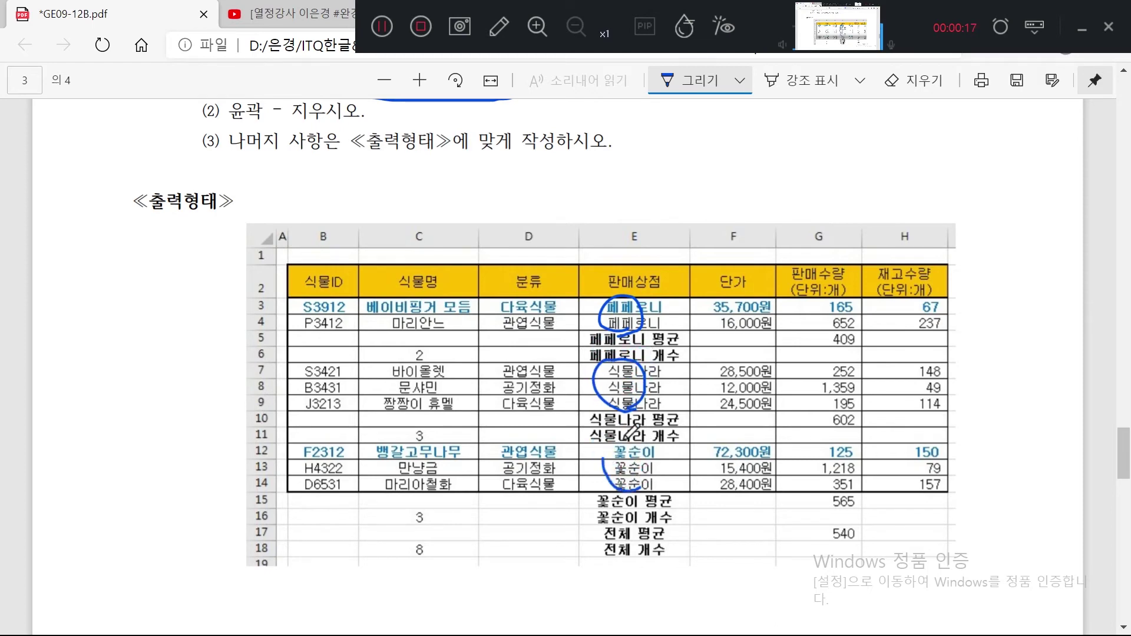
{"action": "left_click_drag", "start_coordinate": [626, 437], "coordinate": [648, 492]}
{"action": "mouse_move", "coordinate": [660, 287]}
{"action": "left_mouse_down"}
{"action": "mouse_move", "coordinate": [604, 283]}
{"action": "mouse_move", "coordinate": [658, 274]}
{"action": "mouse_move", "coordinate": [647, 268]}
{"action": "mouse_move", "coordinate": [673, 204]}
{"action": "left_mouse_up"}
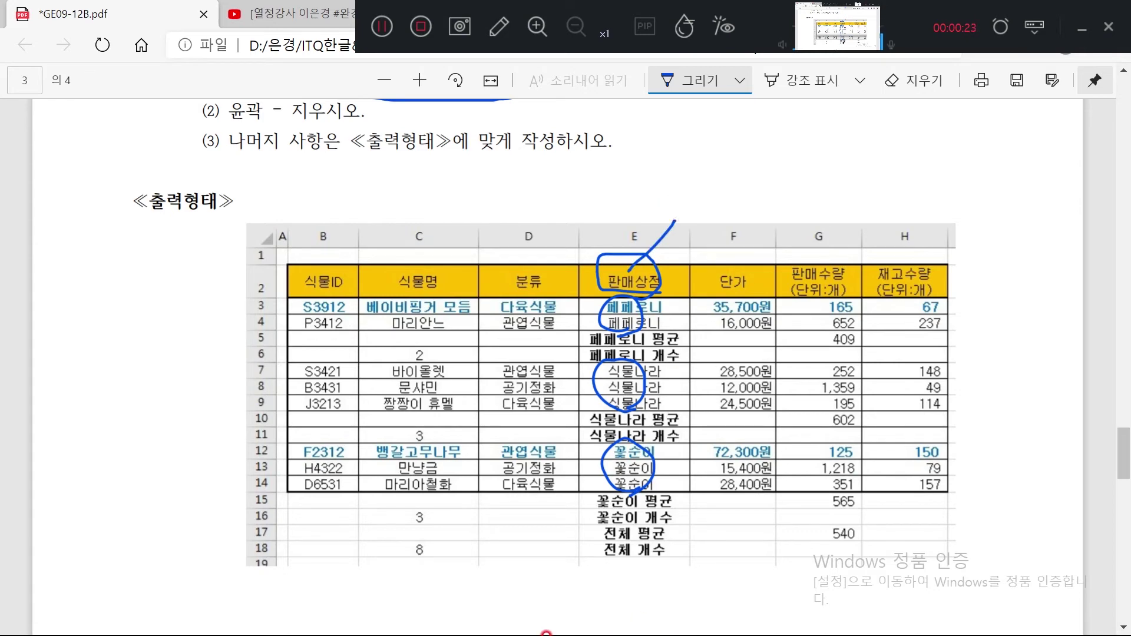
{"action": "key", "text": "super"}
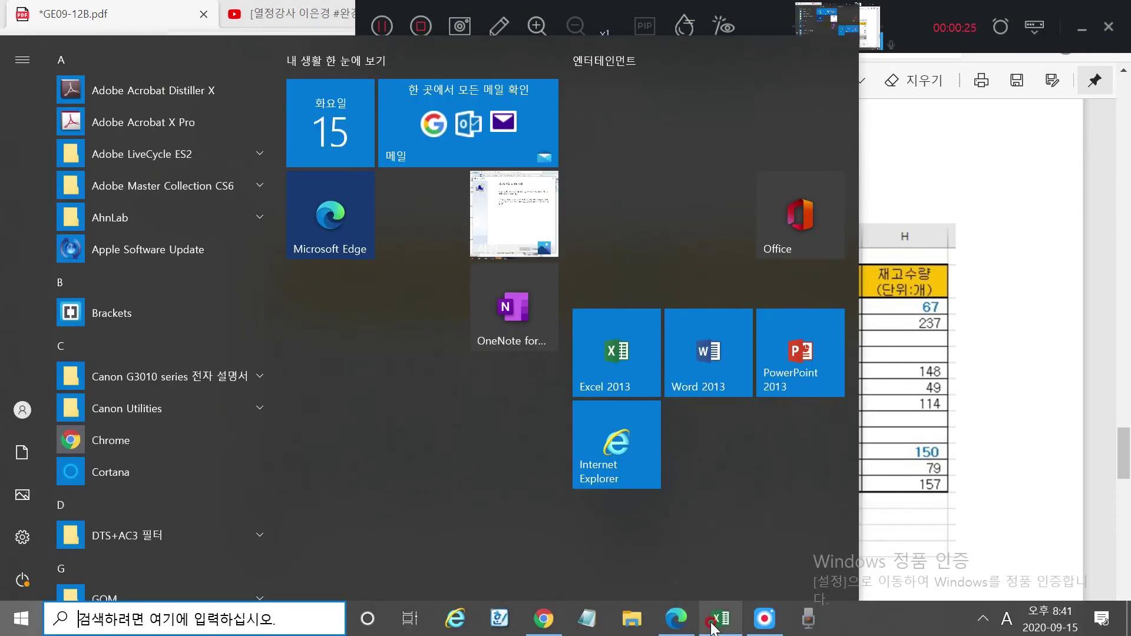
{"action": "left_click", "coordinate": [713, 627]}
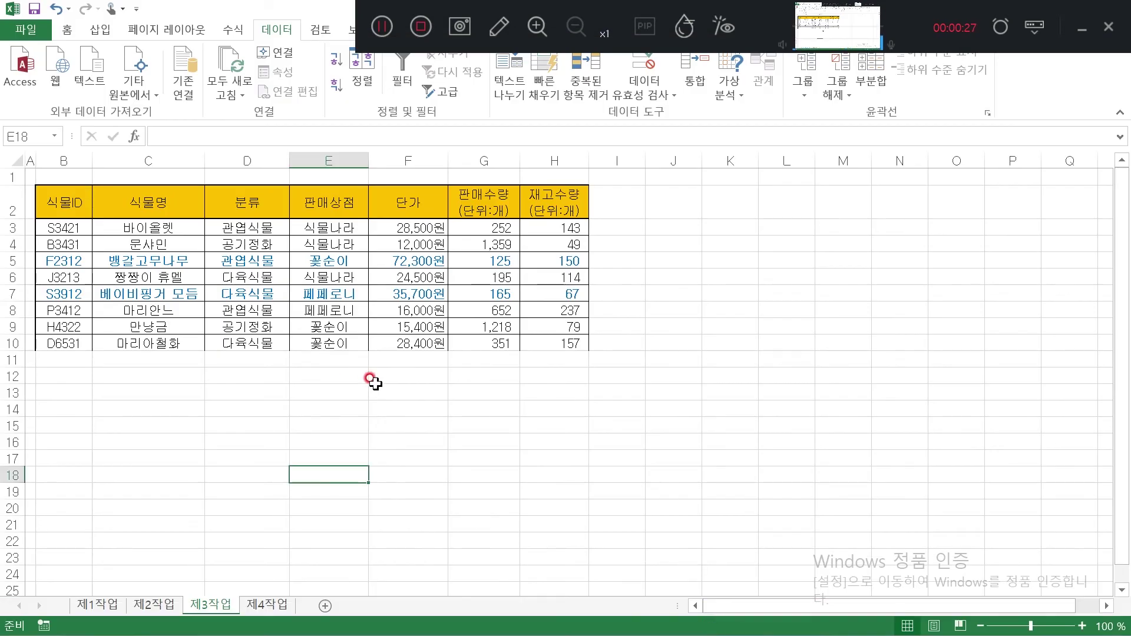
Sort the 제3작업 table Z to A on 판매상점 (E2), confirming descending order in the Sort dialog
{"action": "left_click", "coordinate": [1081, 27]}
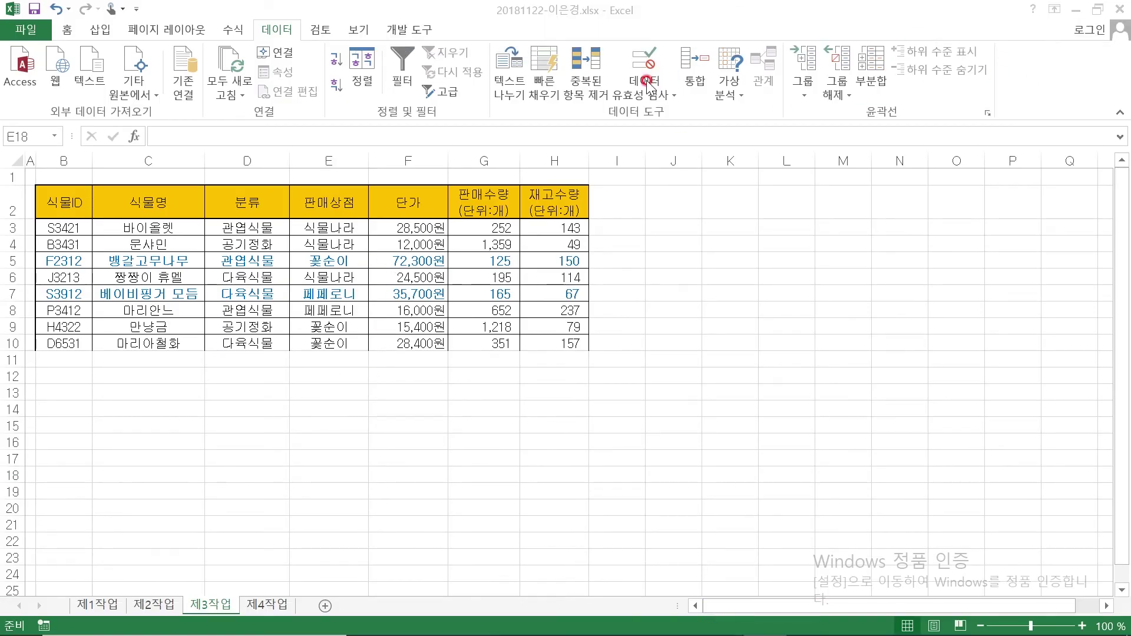
{"action": "left_click", "coordinate": [323, 203]}
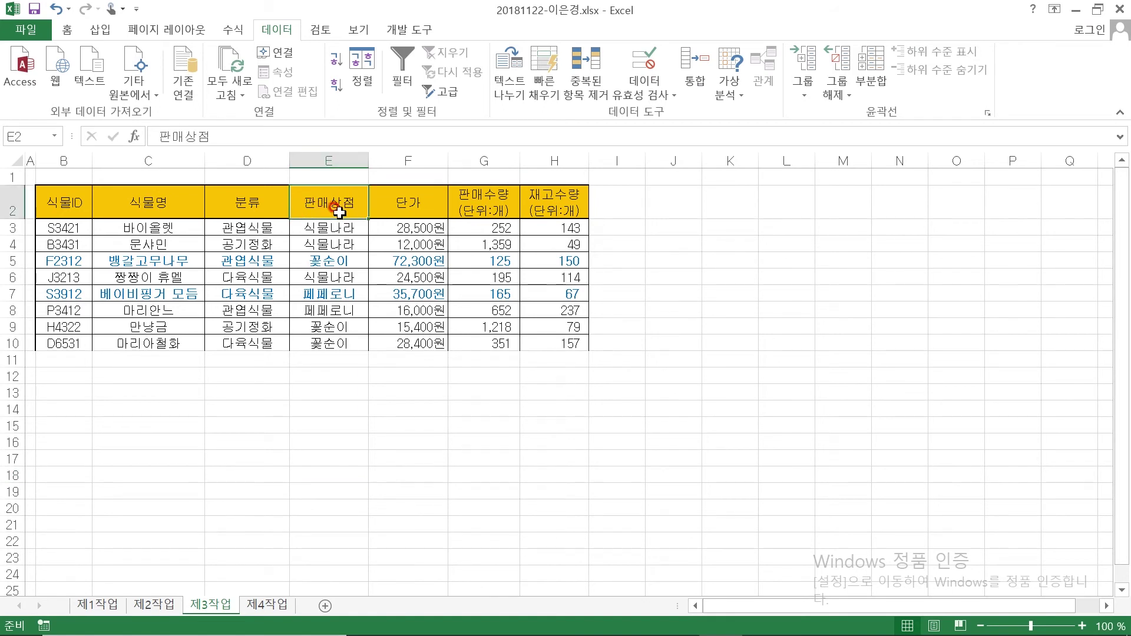
{"action": "left_click", "coordinate": [336, 85]}
{"action": "left_click", "coordinate": [336, 85]}
{"action": "left_click", "coordinate": [326, 216]}
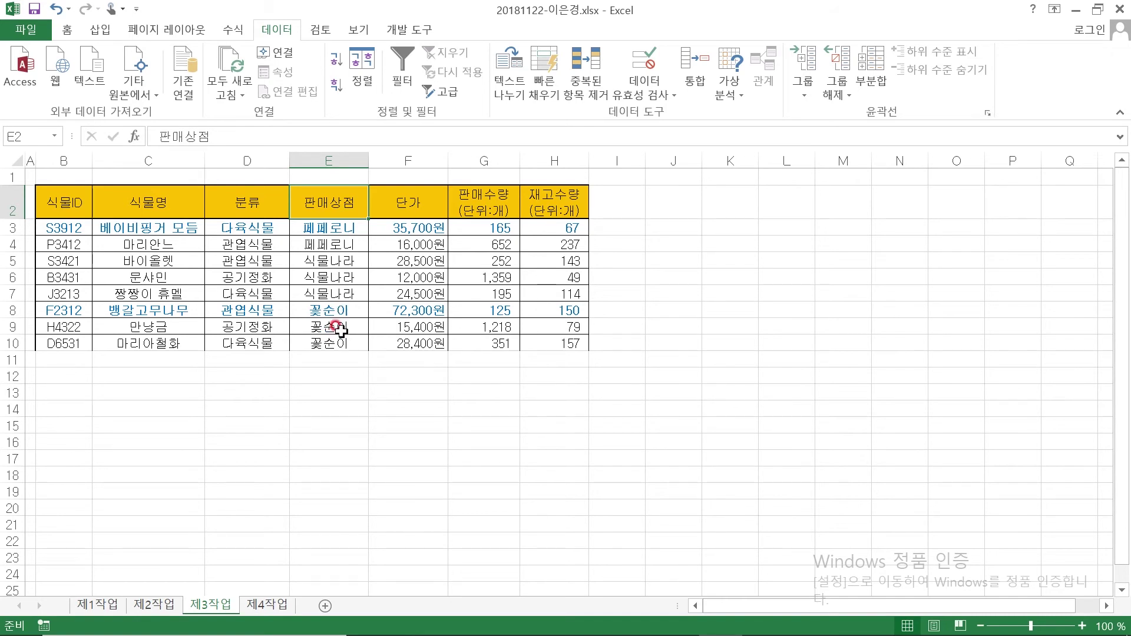
{"action": "left_click", "coordinate": [362, 80]}
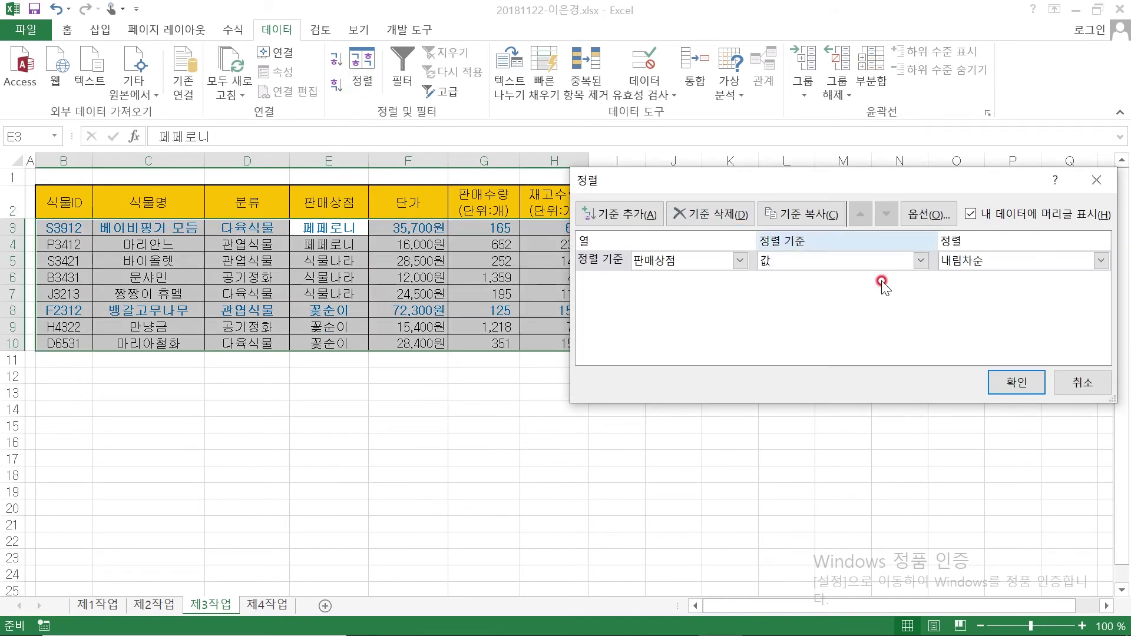
{"action": "left_click", "coordinate": [1007, 381]}
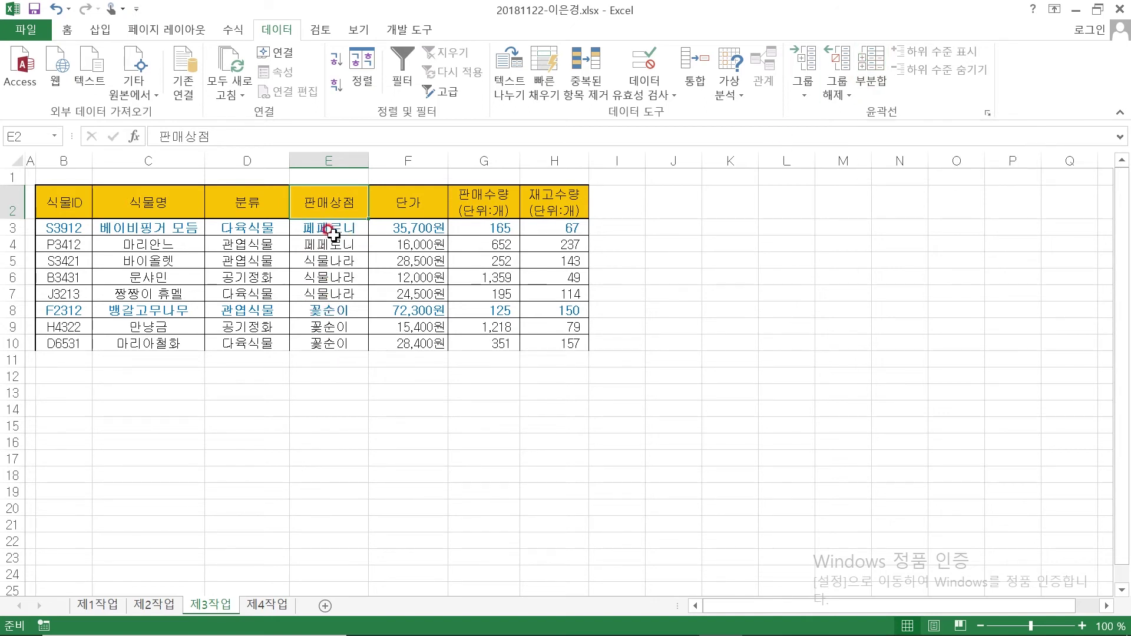
Open the Subtotal dialog beside the table, keeping 판매상점 as the 'At each change in' column
{"action": "left_click", "coordinate": [871, 63]}
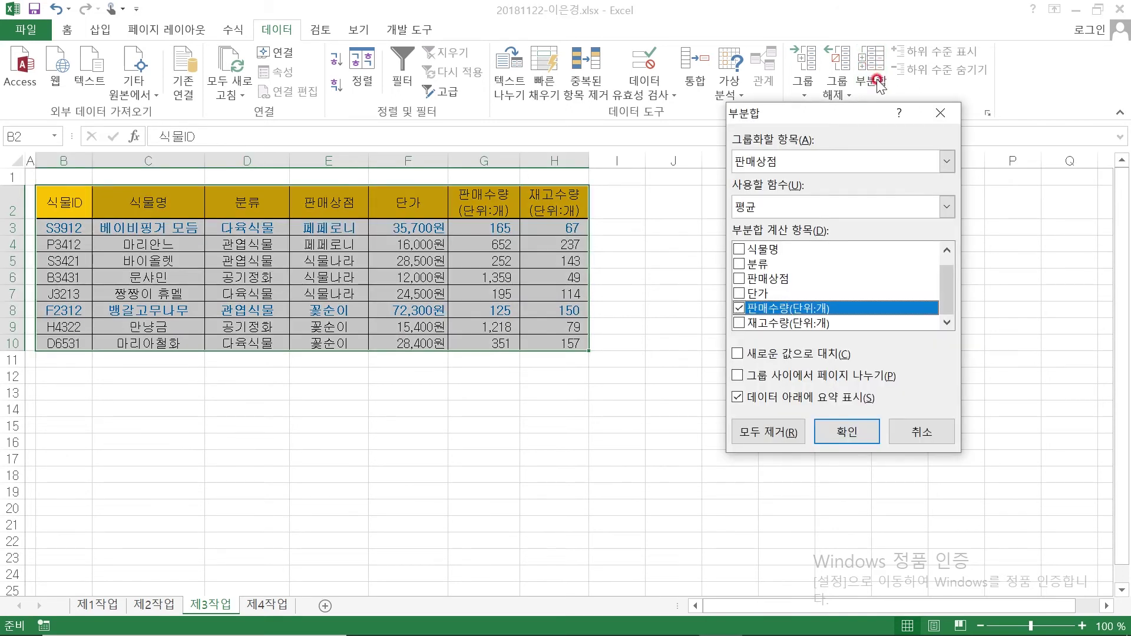
{"action": "left_click_drag", "start_coordinate": [837, 118], "coordinate": [740, 192]}
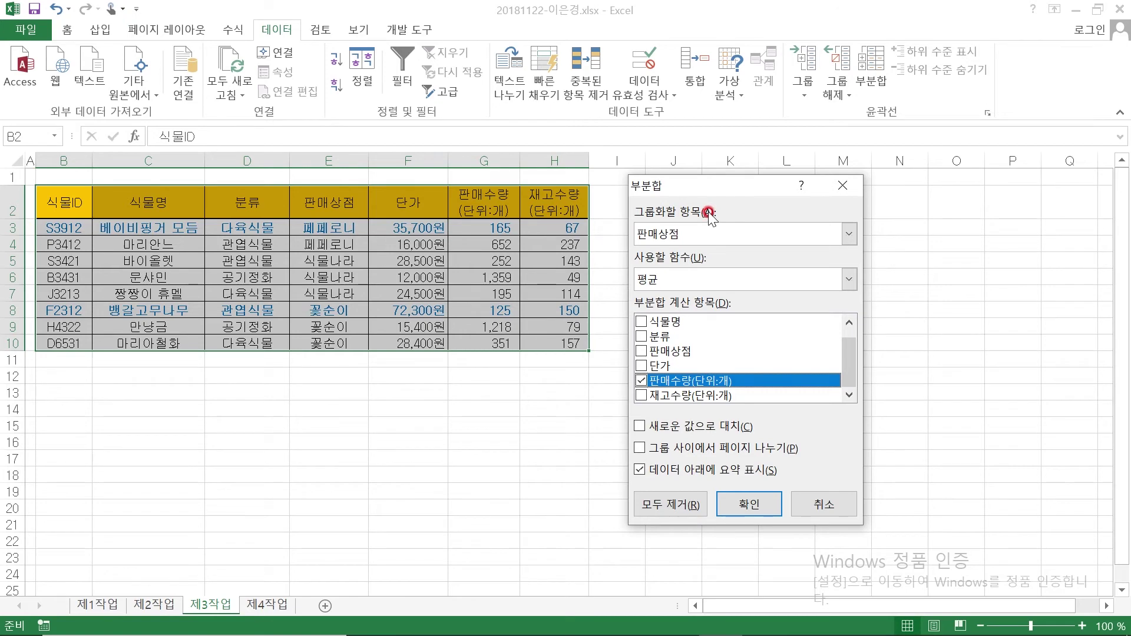
{"action": "left_click", "coordinate": [690, 230]}
{"action": "left_click", "coordinate": [693, 231]}
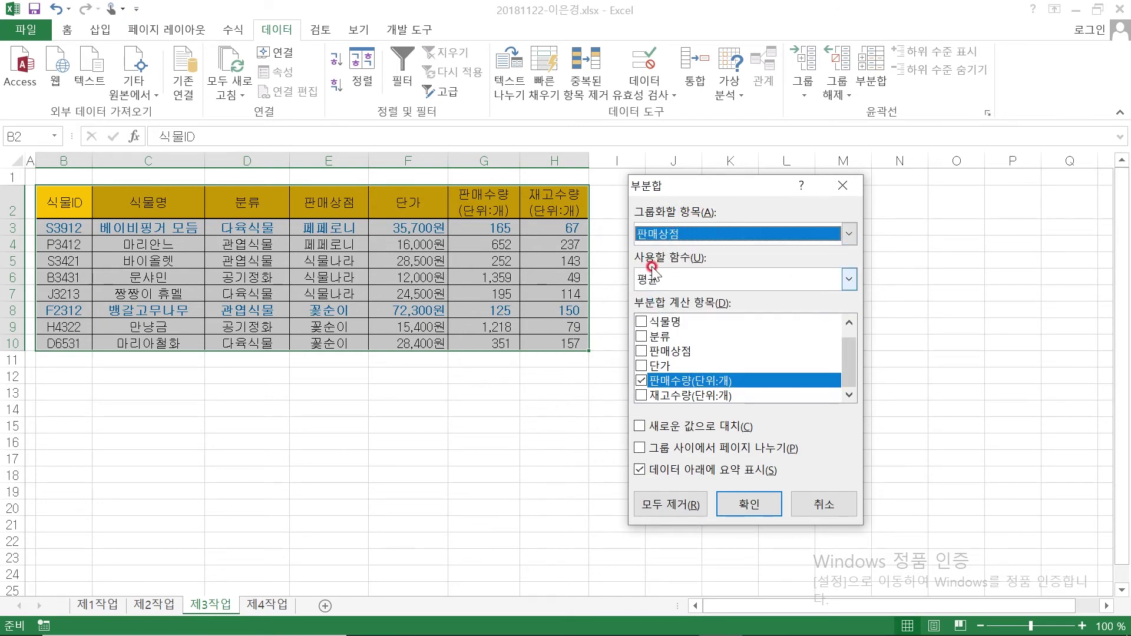
{"action": "left_click_drag", "start_coordinate": [706, 192], "coordinate": [696, 184]}
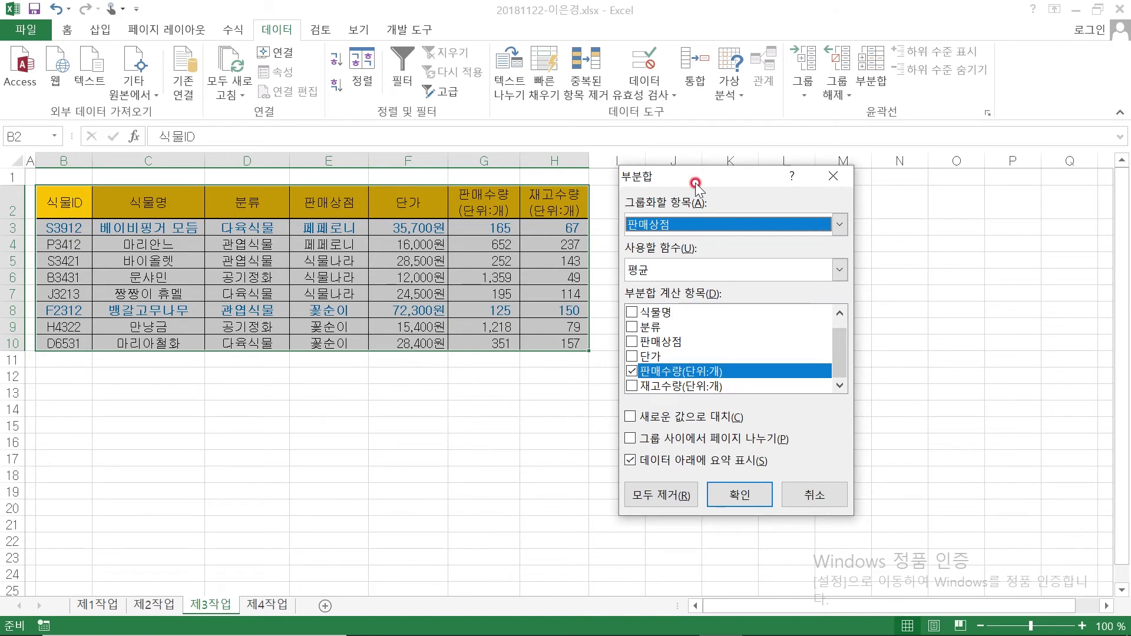
Underline 식물명의 개수 and 판매수량 평균 in condition (1), add a dividing slash, then return to Excel
{"action": "mouse_move", "coordinate": [633, 631]}
{"action": "left_click", "coordinate": [677, 623]}
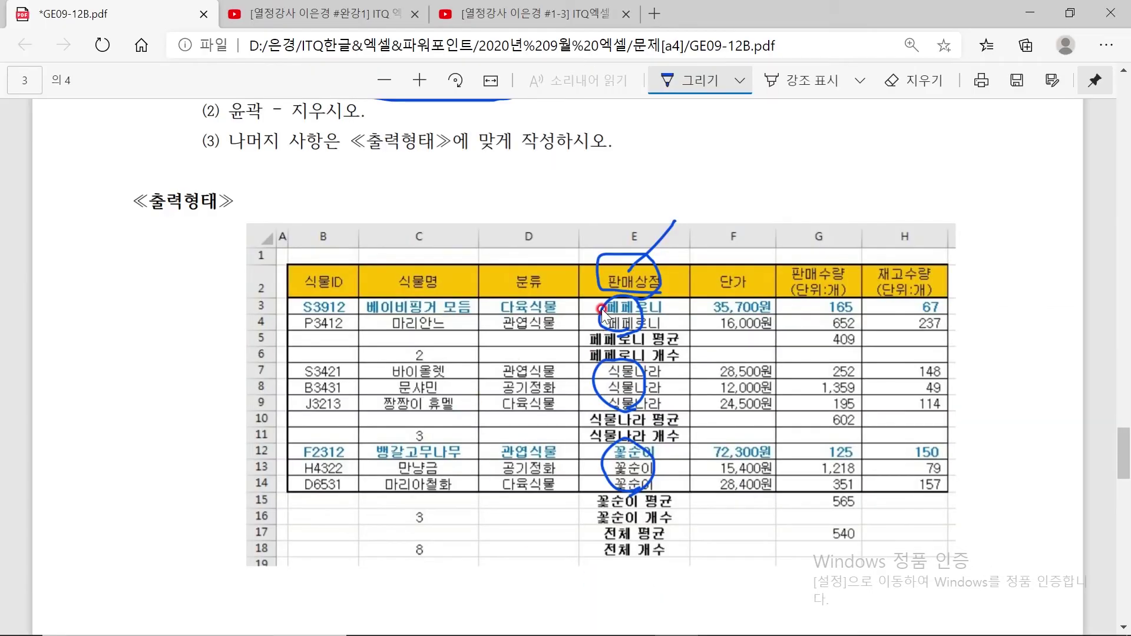
{"action": "scroll", "coordinate": [602, 309], "scroll_direction": "up", "scroll_amount": 3}
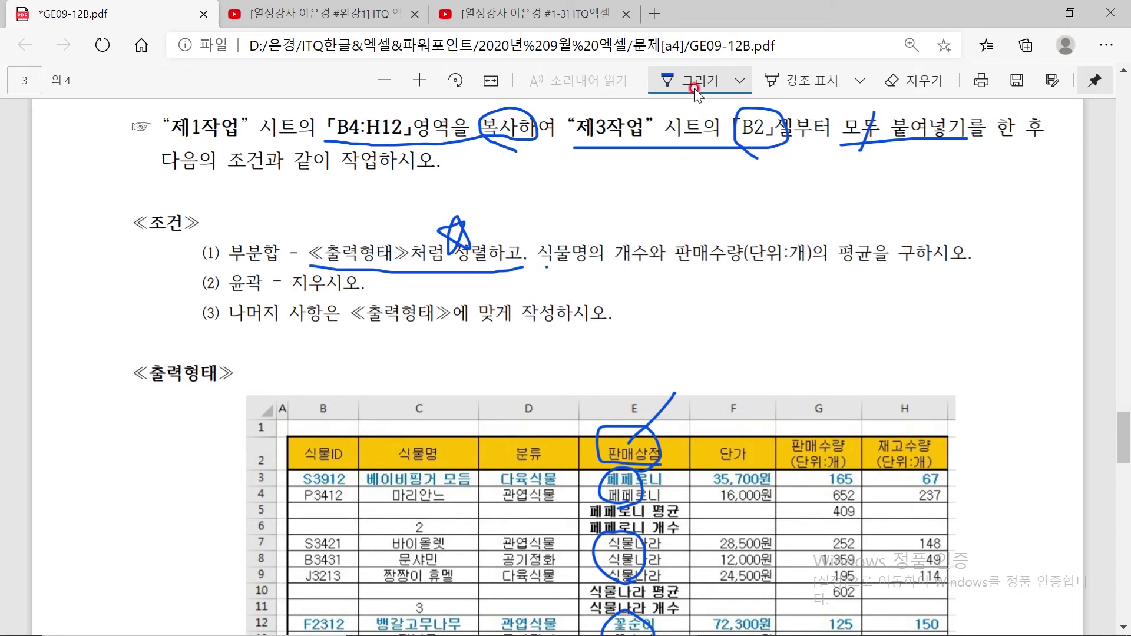
{"action": "left_click_drag", "start_coordinate": [546, 269], "coordinate": [866, 260]}
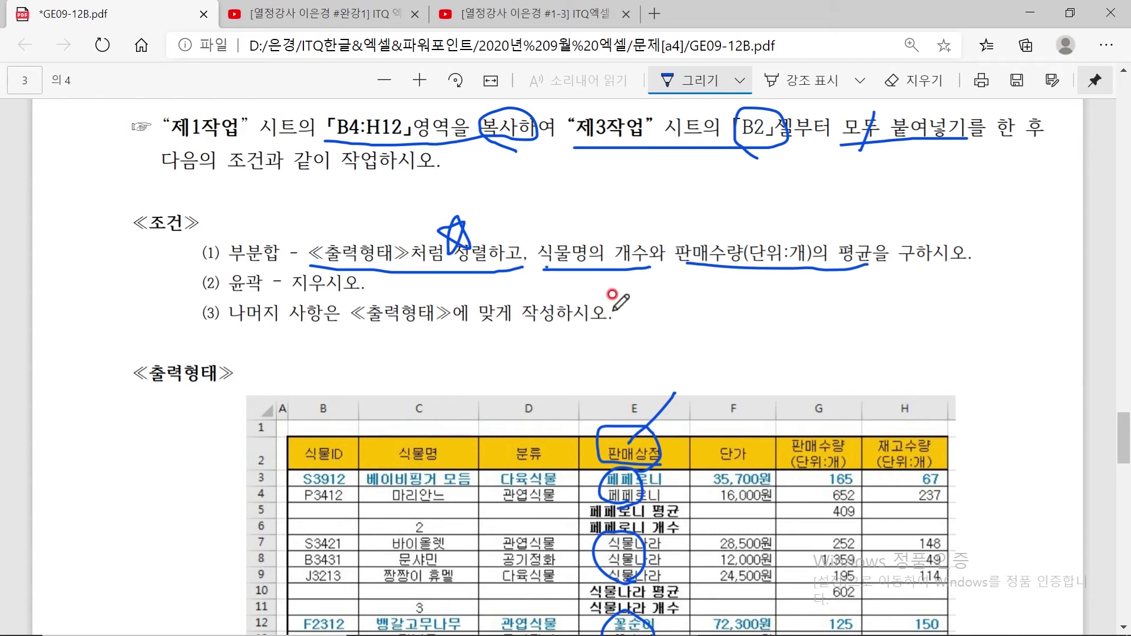
{"action": "left_click_drag", "start_coordinate": [690, 218], "coordinate": [654, 300]}
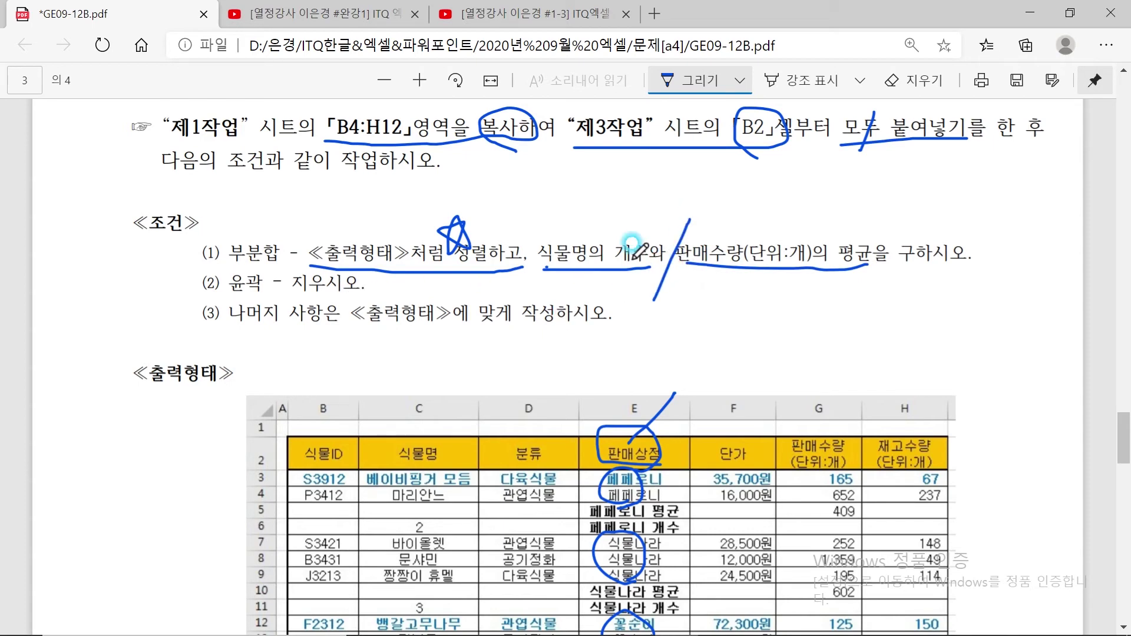
{"action": "mouse_move", "coordinate": [770, 635]}
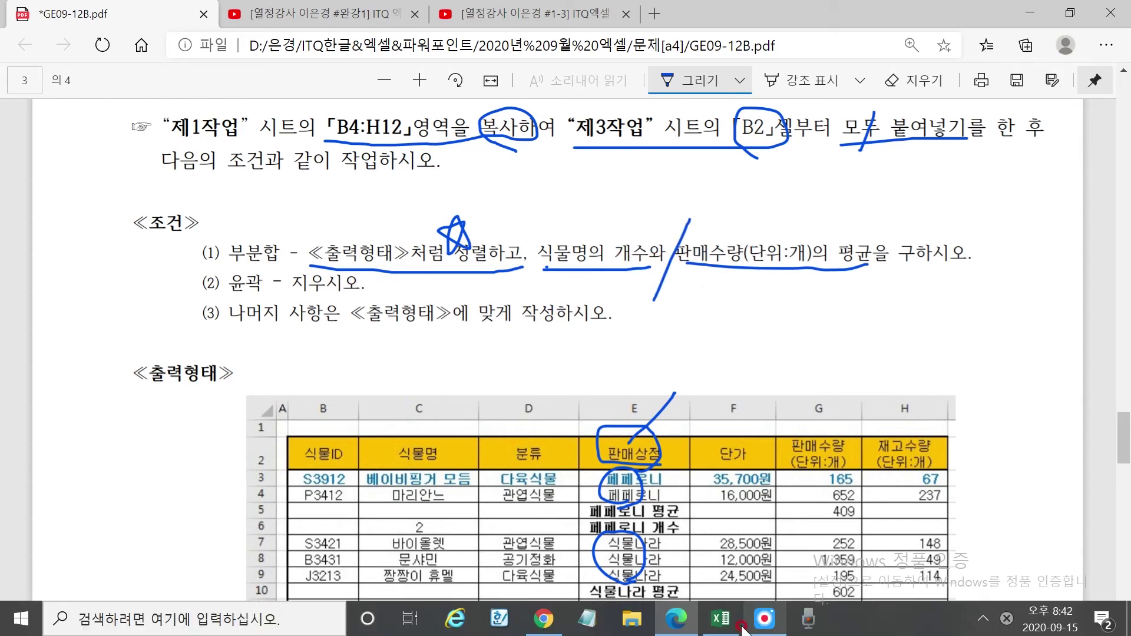
{"action": "left_click", "coordinate": [722, 619]}
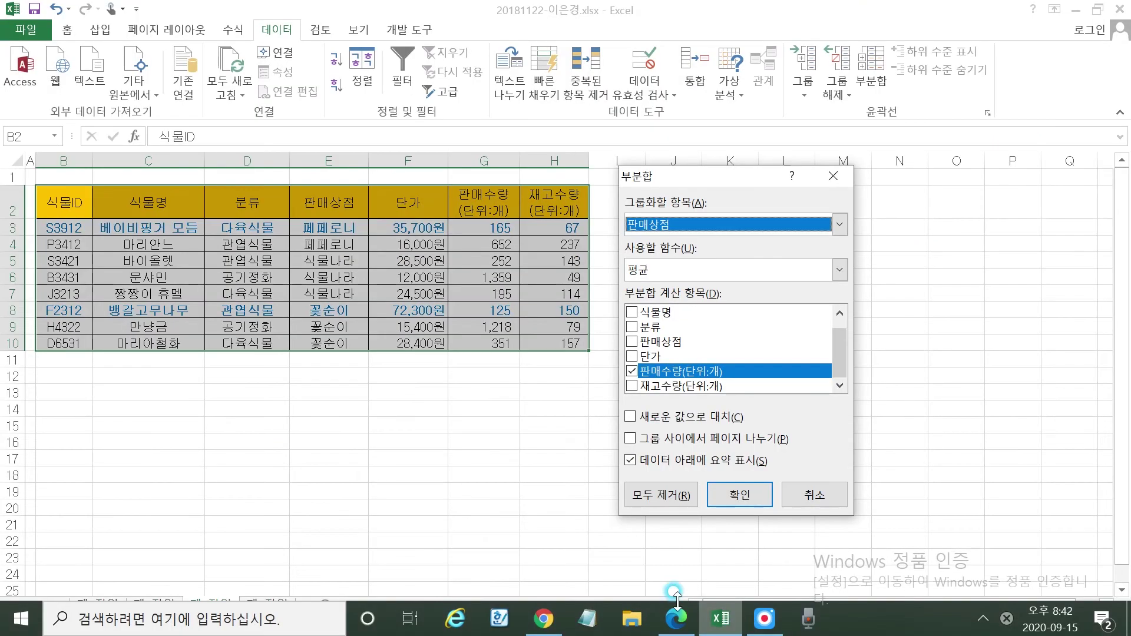
Apply 개수 subtotals on 식물명 instead of 판매수량, with Replace current subtotals left unchecked
{"action": "left_click", "coordinate": [633, 372]}
{"action": "left_click", "coordinate": [633, 313]}
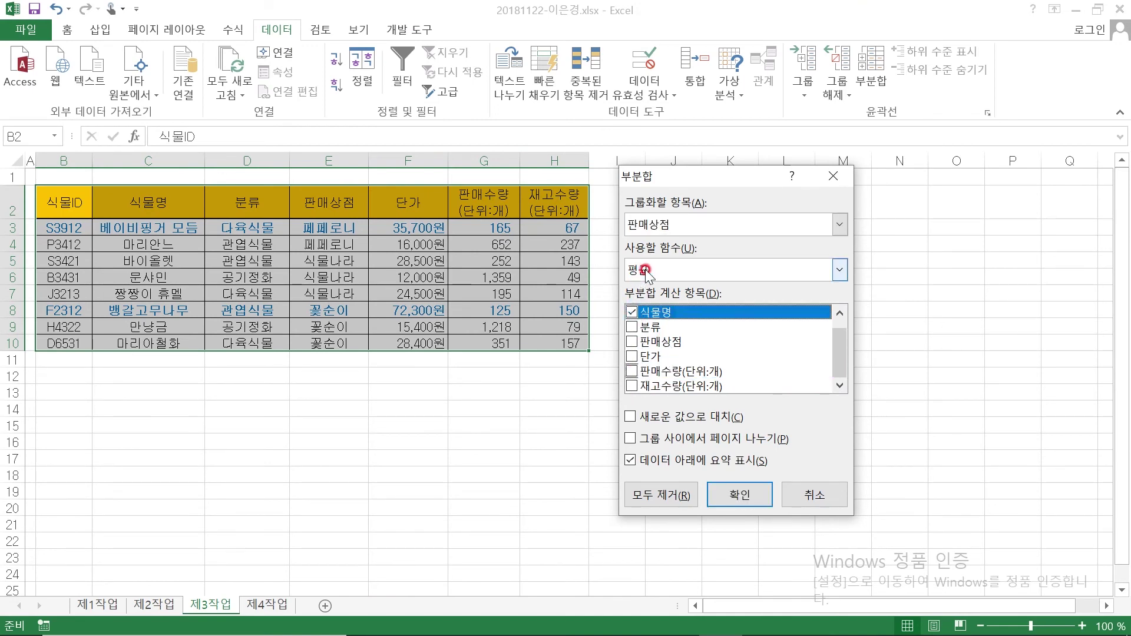
{"action": "left_click", "coordinate": [656, 267]}
{"action": "left_click", "coordinate": [654, 290]}
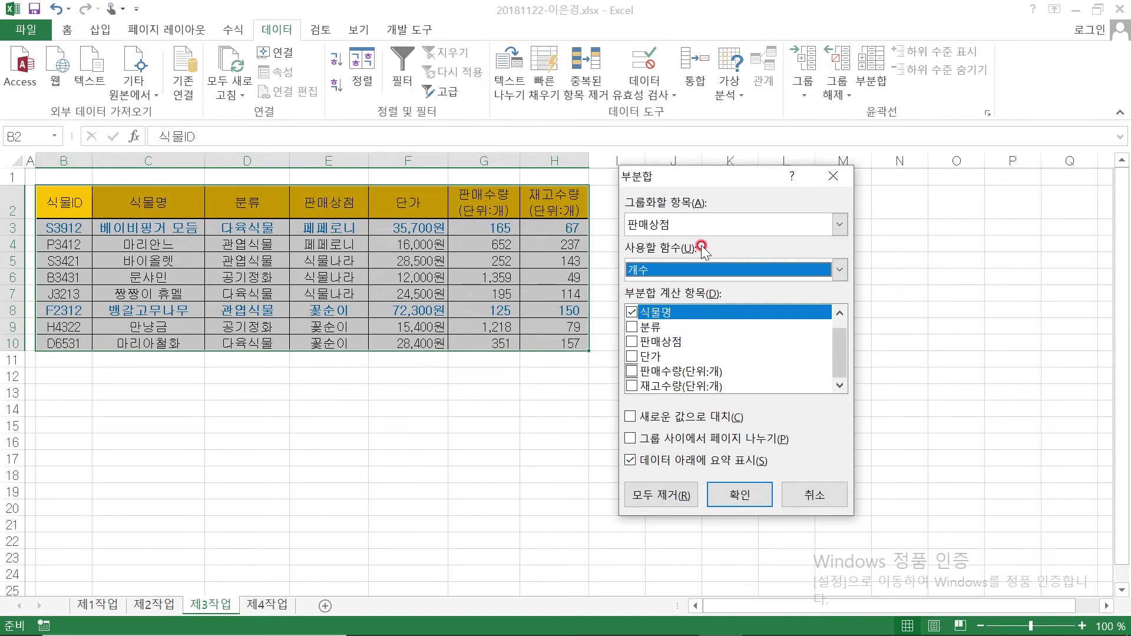
{"action": "left_click", "coordinate": [665, 420]}
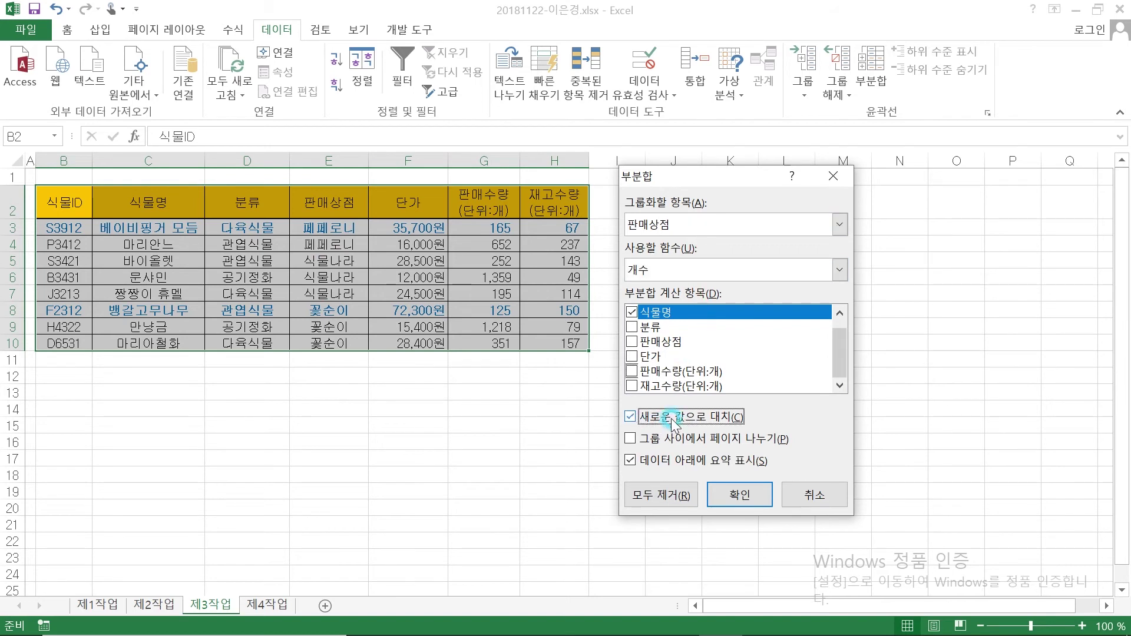
{"action": "left_click", "coordinate": [644, 414]}
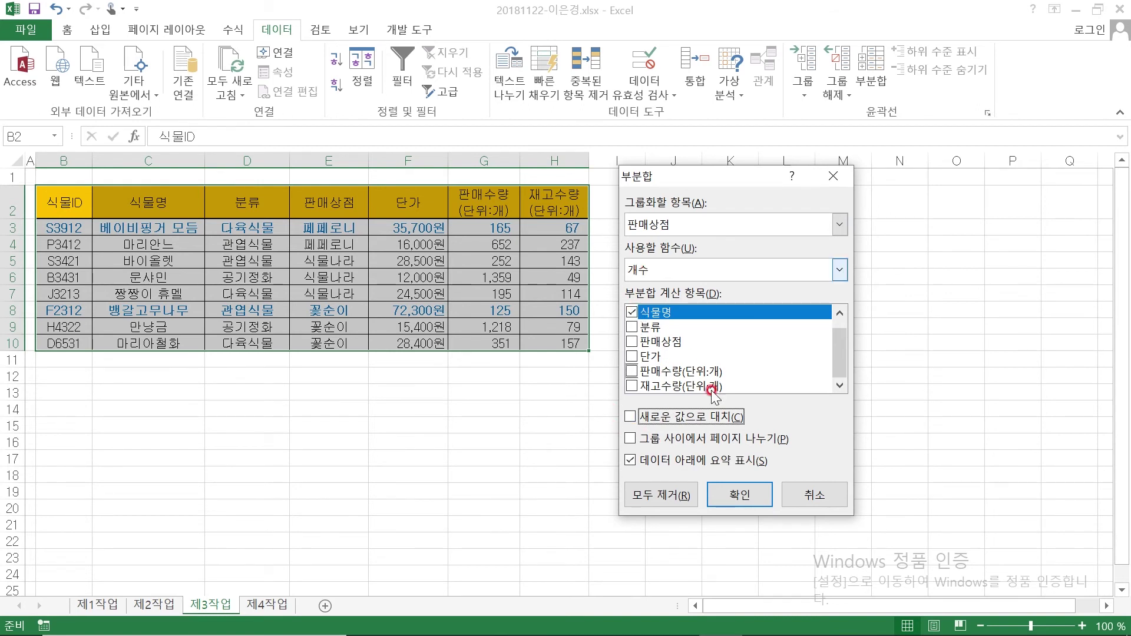
{"action": "left_click", "coordinate": [737, 495]}
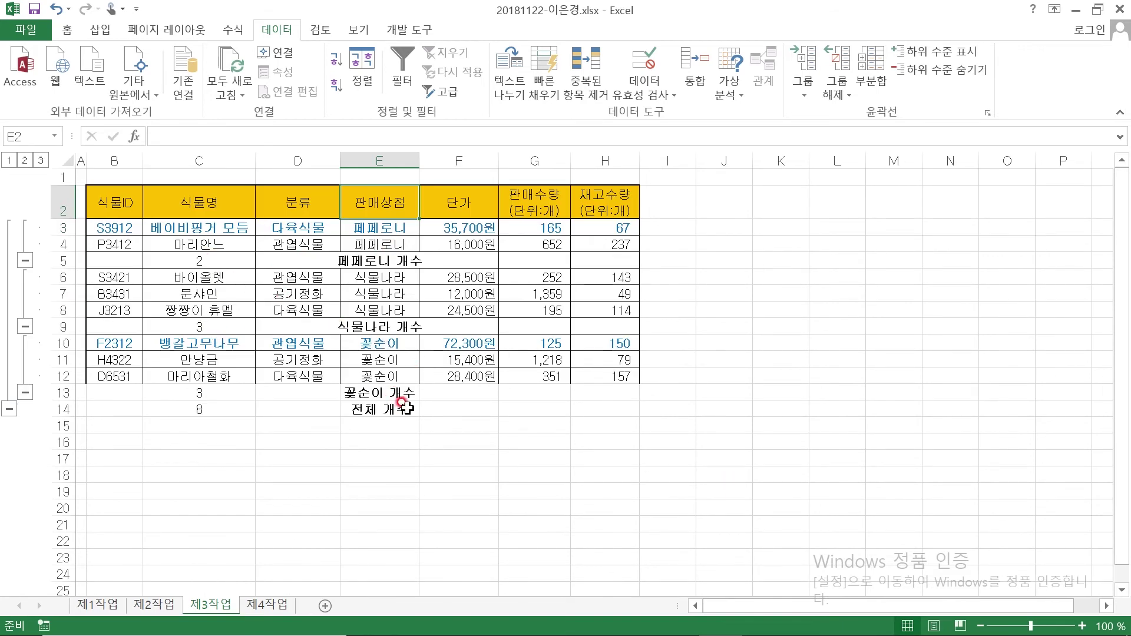
Rerun Subtotal on 판매수량(단위:개) with 평균, leaving Replace current subtotals unchecked
{"action": "left_click", "coordinate": [872, 62]}
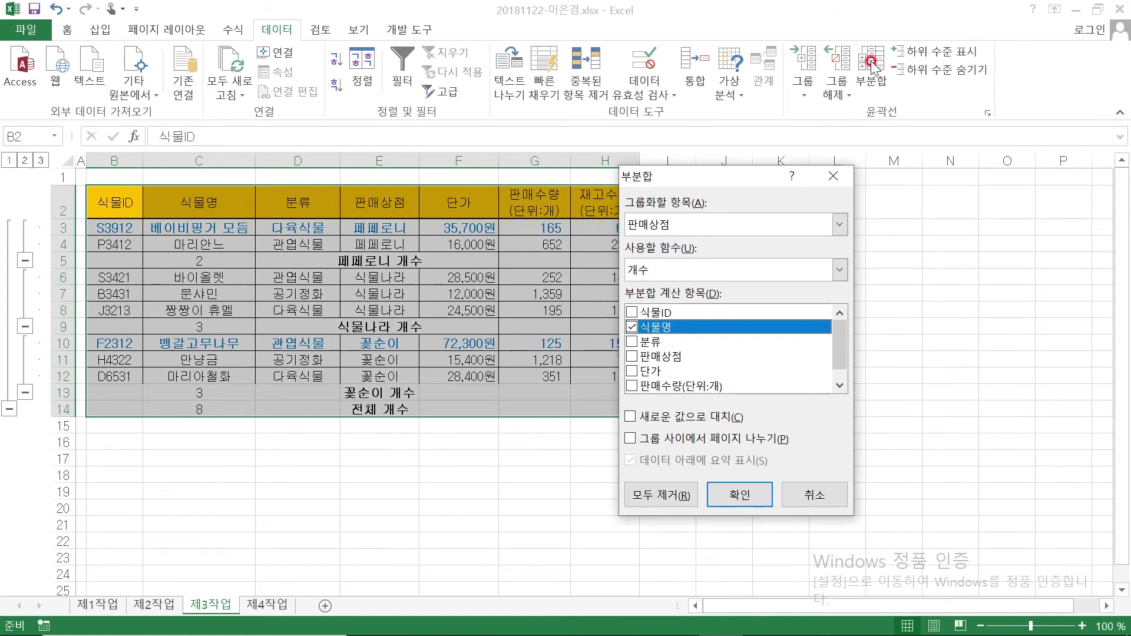
{"action": "left_click", "coordinate": [632, 328]}
{"action": "left_click", "coordinate": [646, 387]}
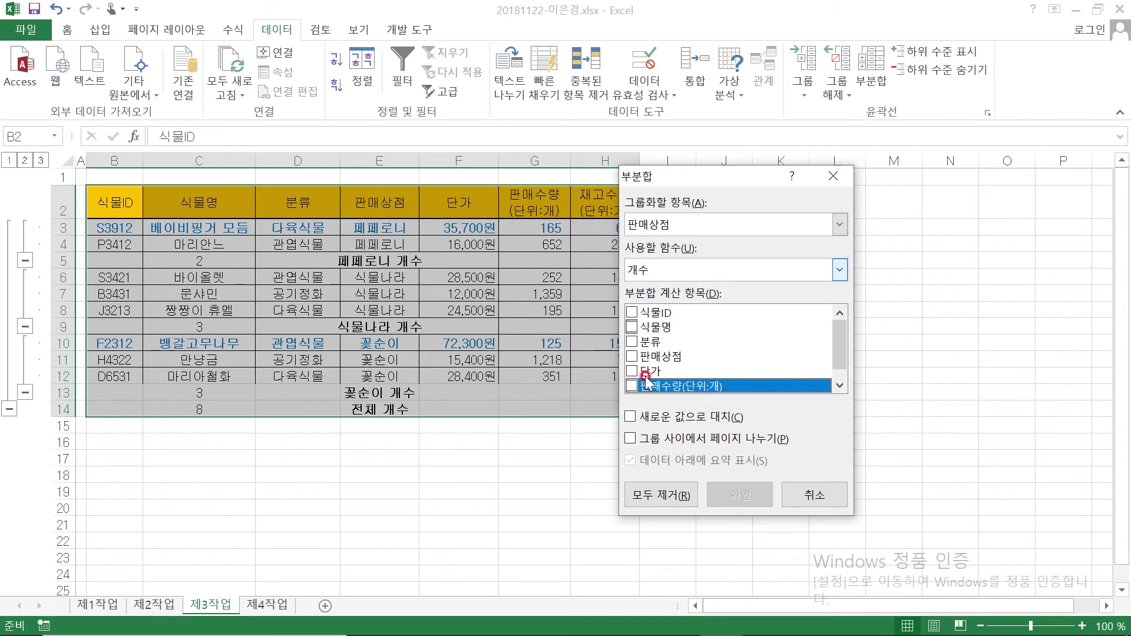
{"action": "left_click", "coordinate": [632, 387]}
{"action": "left_click", "coordinate": [665, 275]}
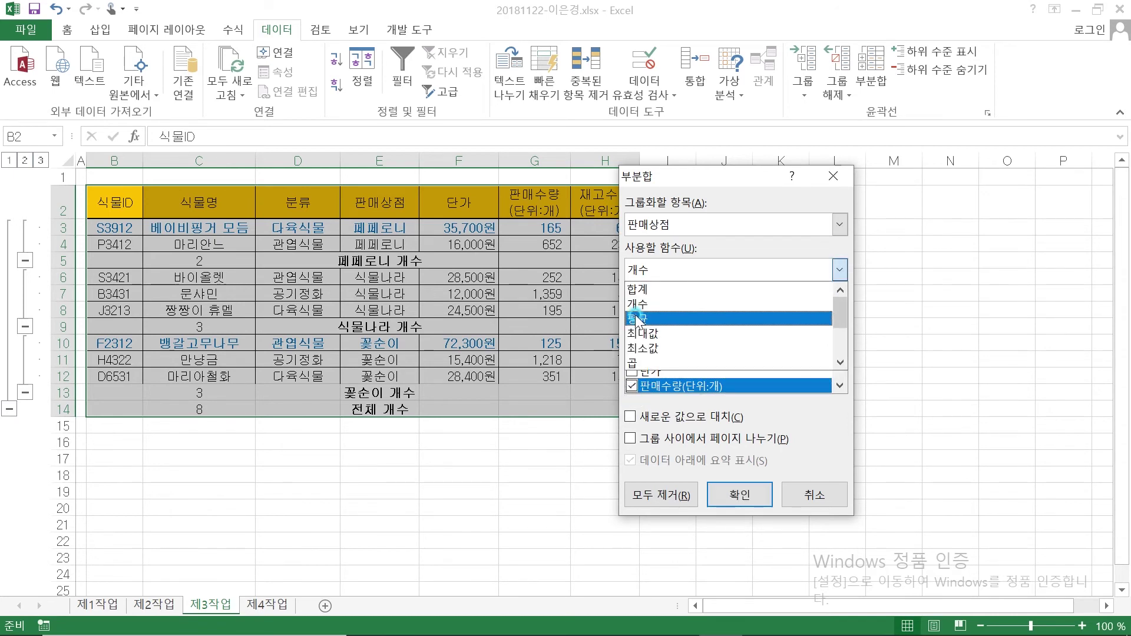
{"action": "left_click", "coordinate": [637, 311]}
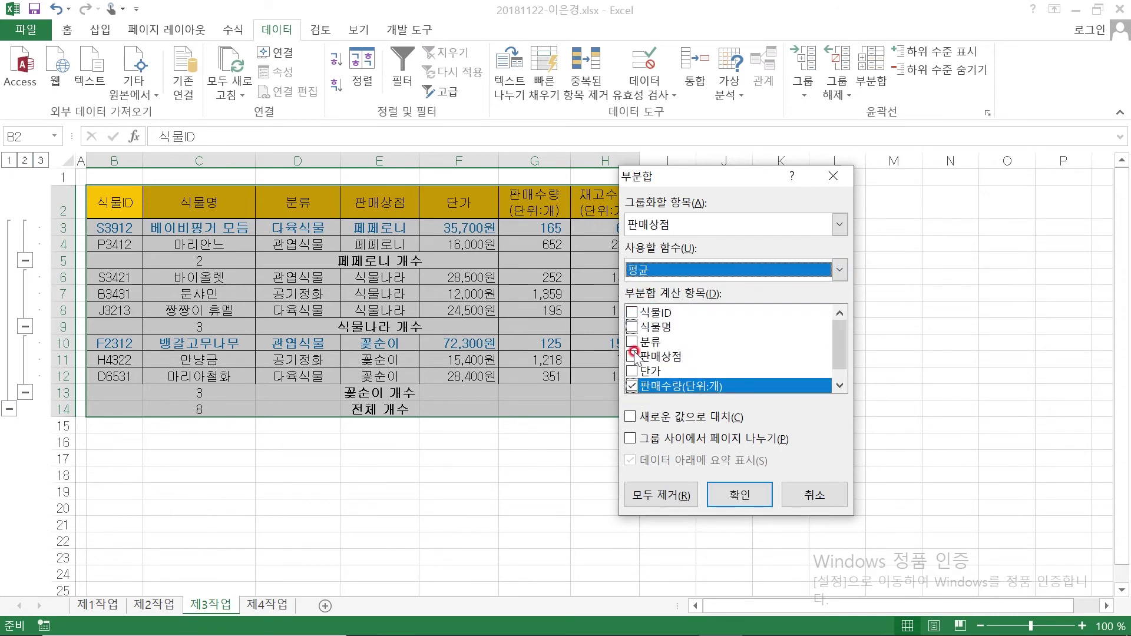
{"action": "left_click", "coordinate": [631, 419]}
{"action": "left_click", "coordinate": [741, 495]}
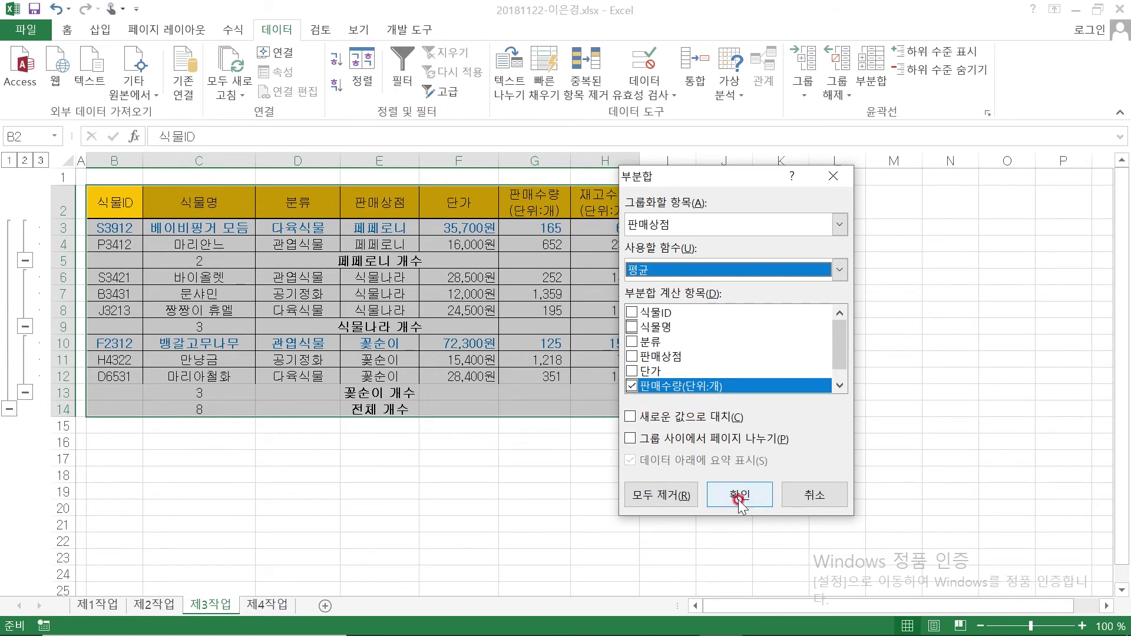
{"action": "left_click", "coordinate": [437, 525]}
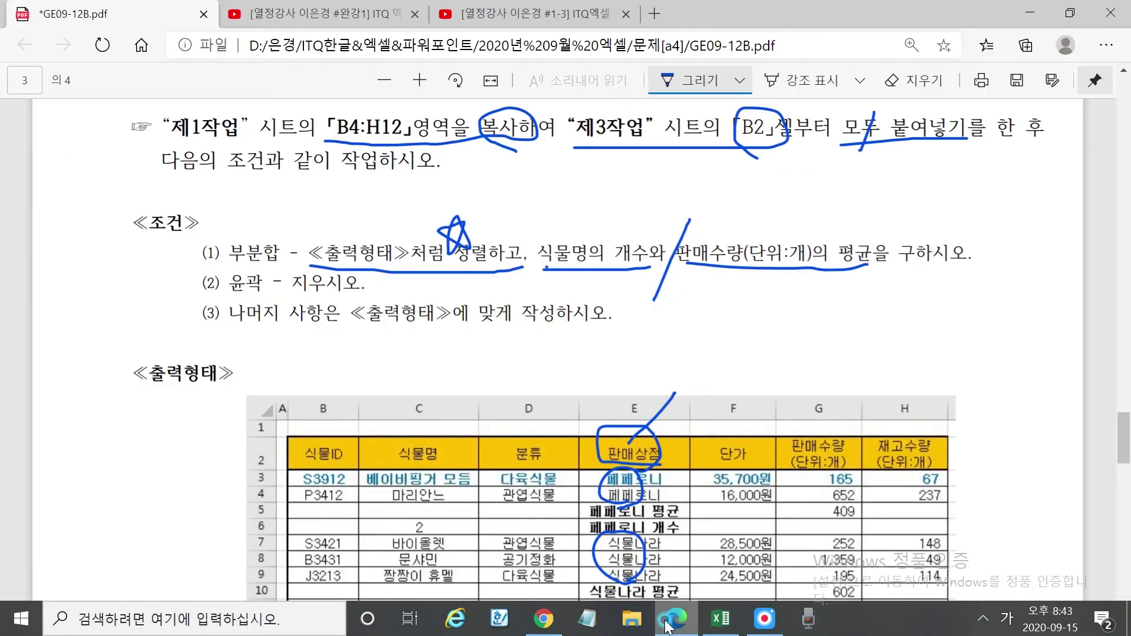
Underline the clear-outline instruction in the task PDF
{"action": "left_click", "coordinate": [678, 625]}
{"action": "left_click_drag", "start_coordinate": [224, 291], "coordinate": [343, 301]}
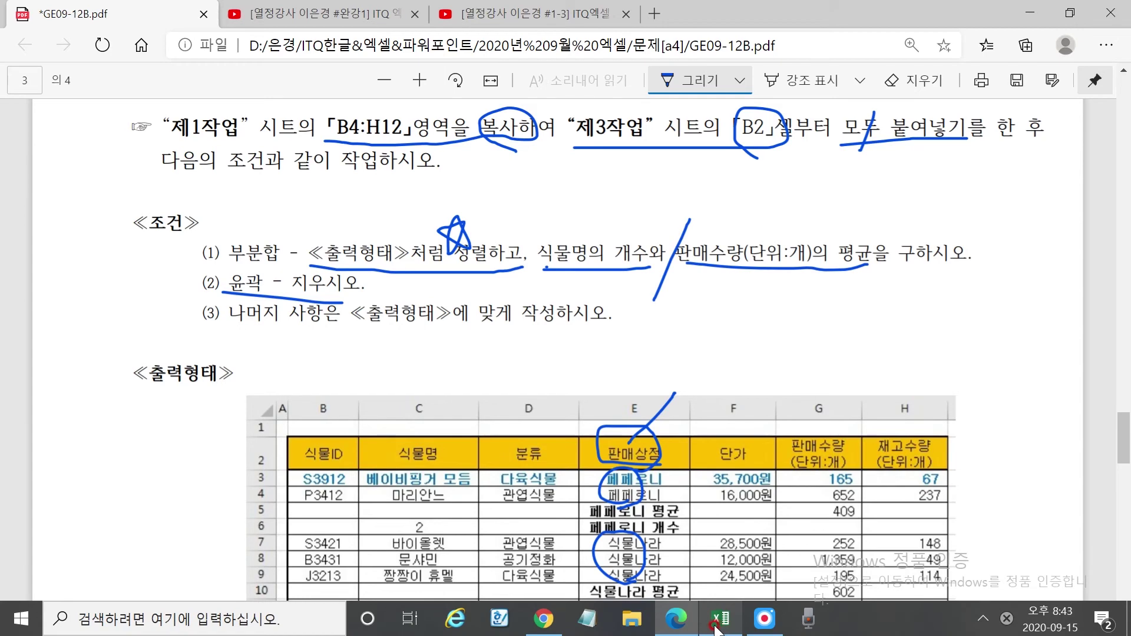
{"action": "left_click", "coordinate": [720, 620]}
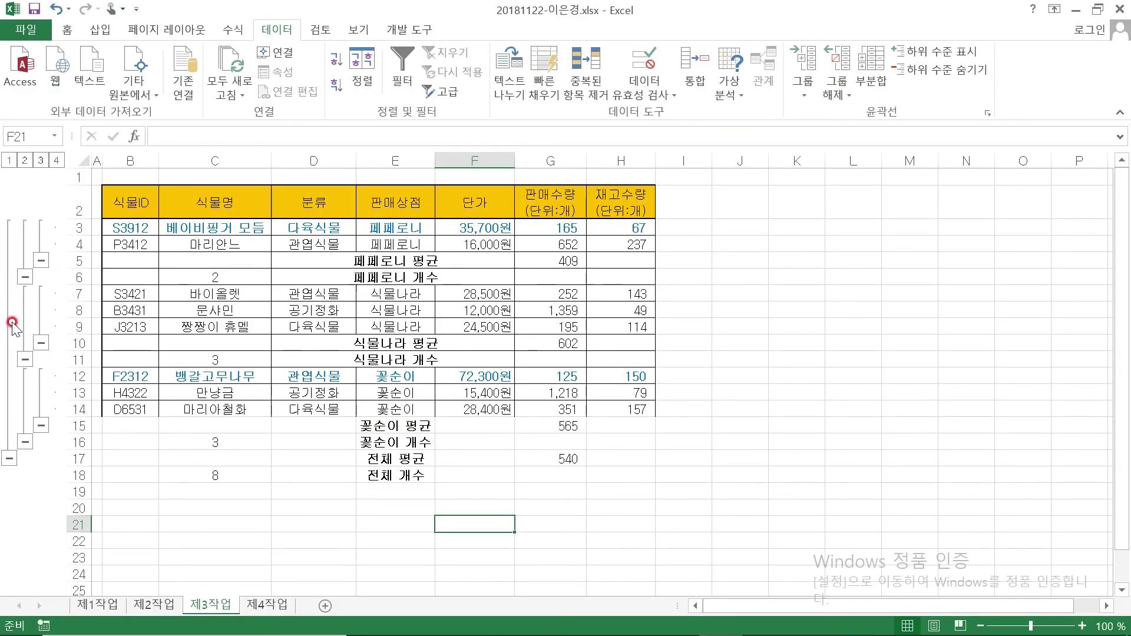
Browse the outline levels, then Ungroup > Clear Outline on the 제3작업 table
{"action": "left_click", "coordinate": [54, 159]}
{"action": "left_click", "coordinate": [41, 160]}
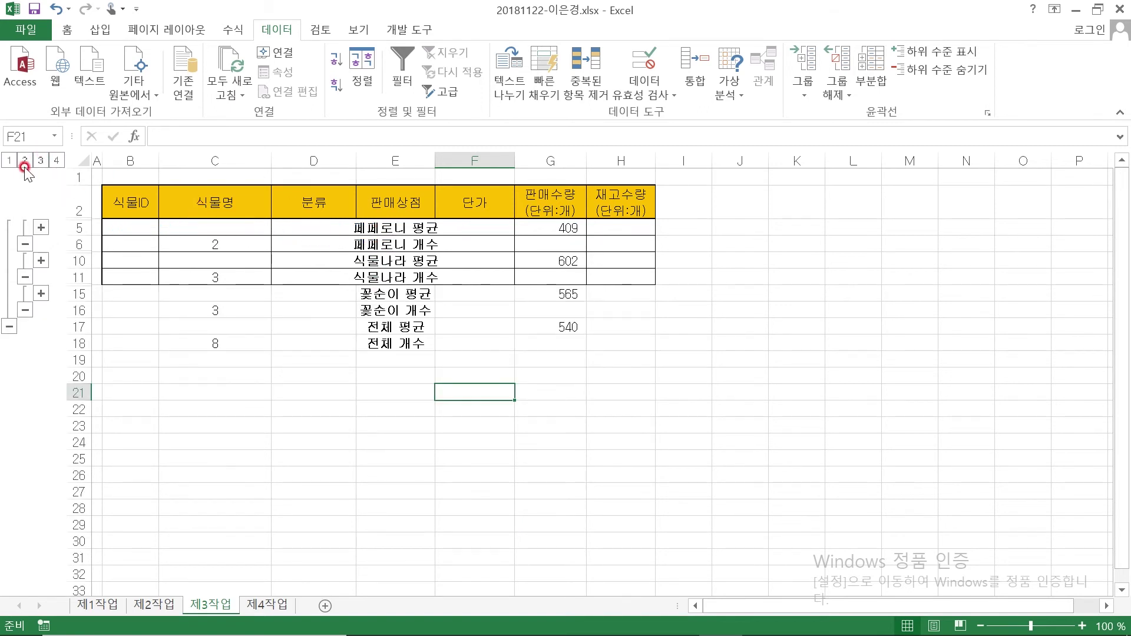
{"action": "left_click", "coordinate": [24, 160]}
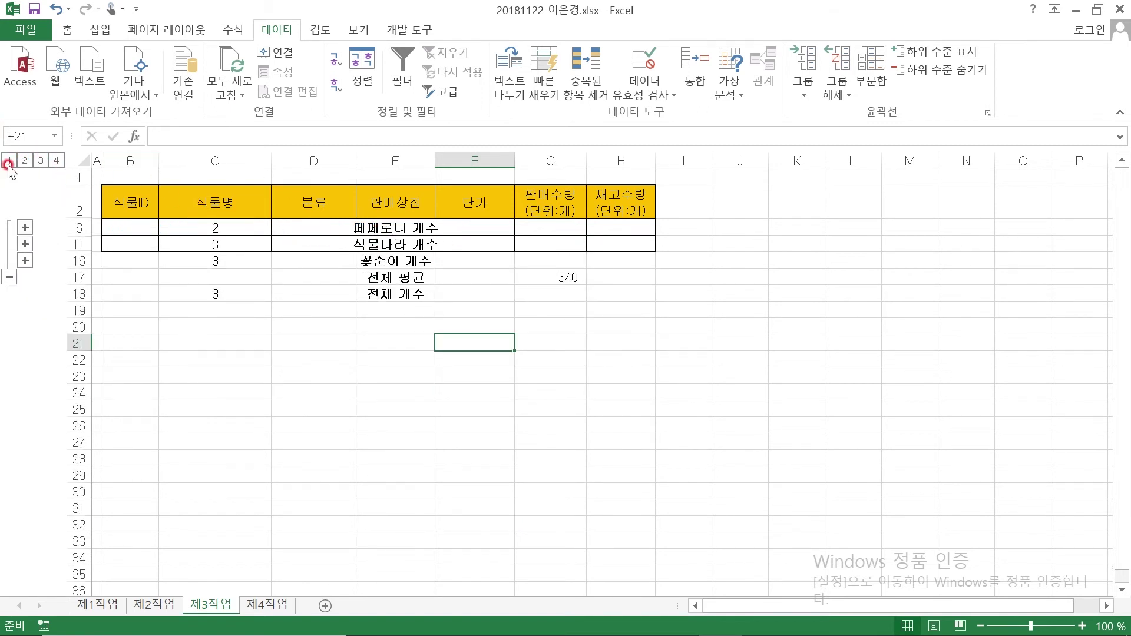
{"action": "left_click", "coordinate": [8, 162]}
{"action": "left_click", "coordinate": [56, 160]}
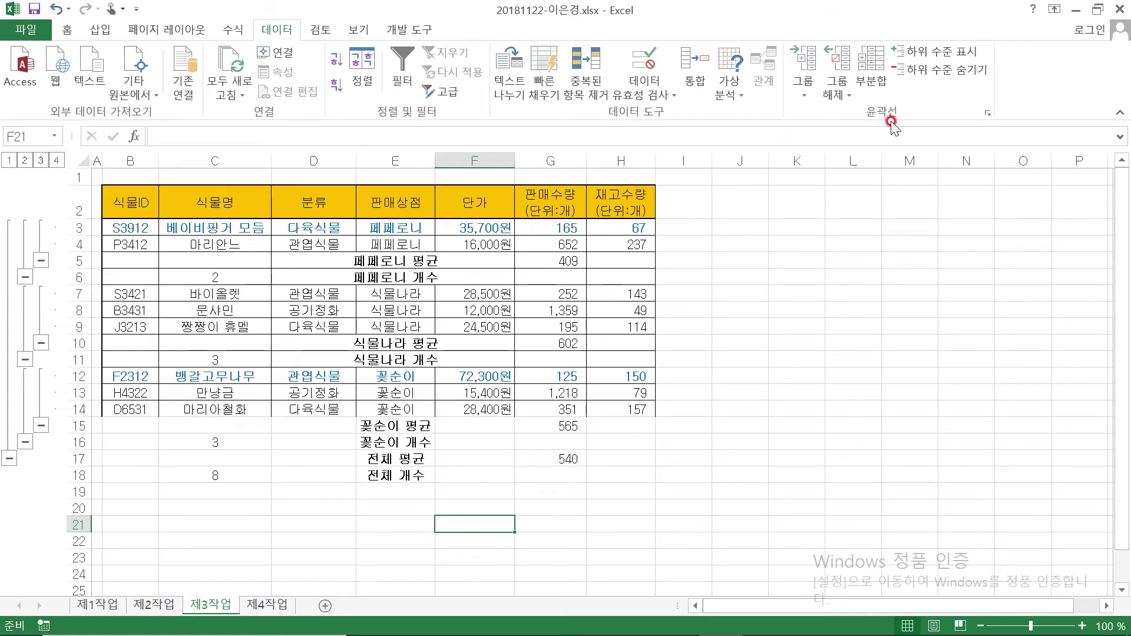
{"action": "left_click", "coordinate": [833, 89]}
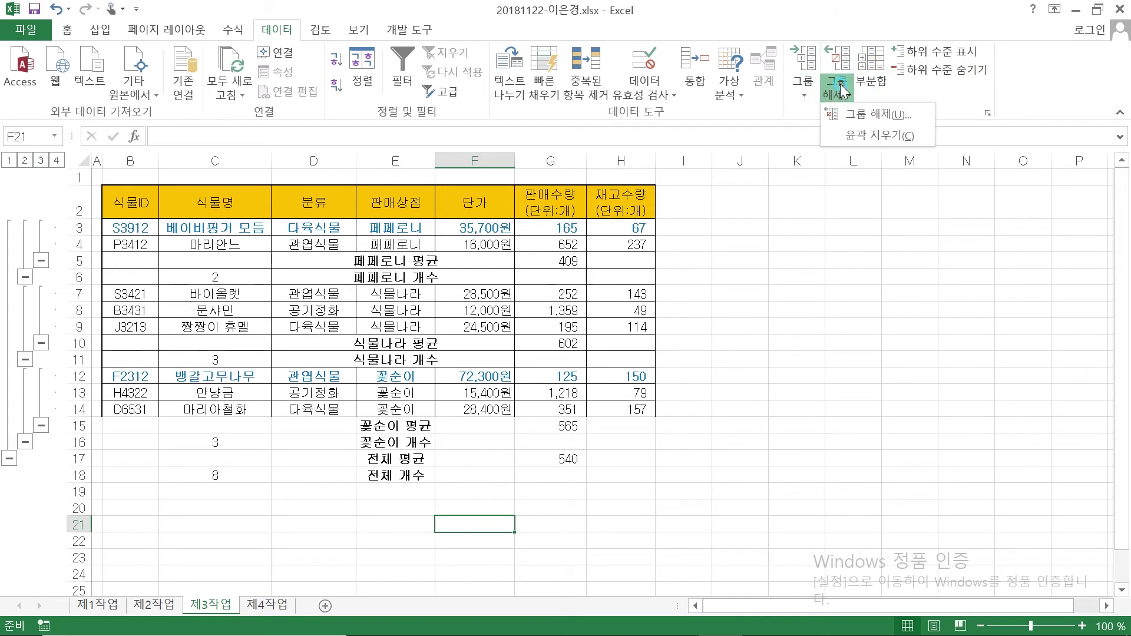
{"action": "left_click", "coordinate": [872, 133]}
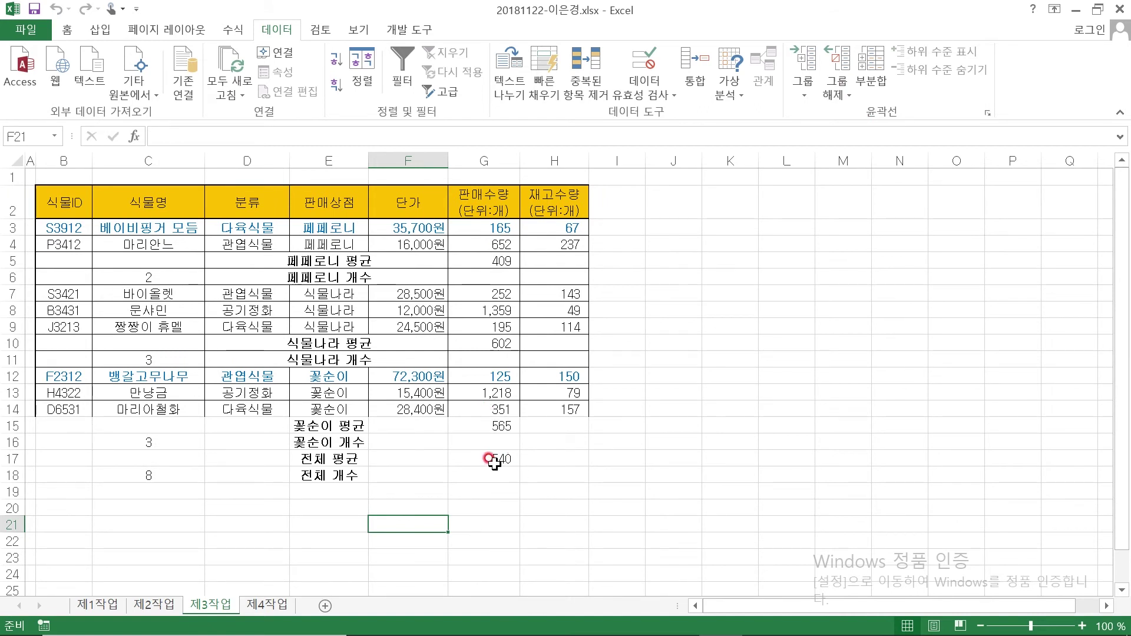
Check the subtotal results in G17, G15, C16, C17 and H14
{"action": "left_click", "coordinate": [494, 459]}
{"action": "left_click", "coordinate": [494, 426]}
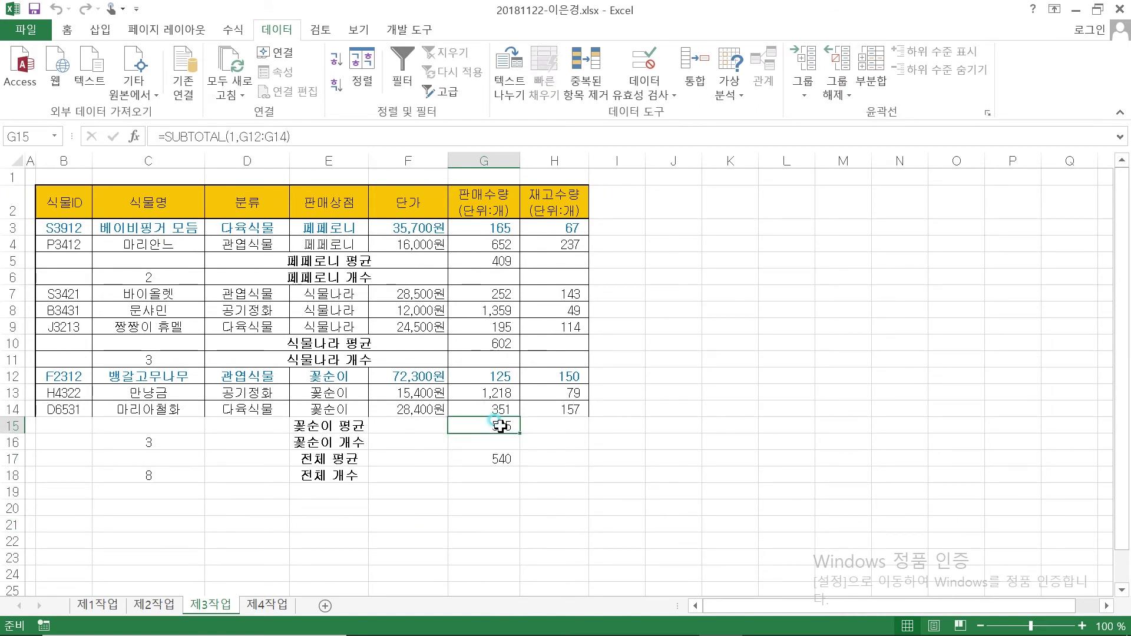
{"action": "left_click", "coordinate": [176, 443]}
{"action": "left_click", "coordinate": [171, 463]}
{"action": "left_click", "coordinate": [553, 409]}
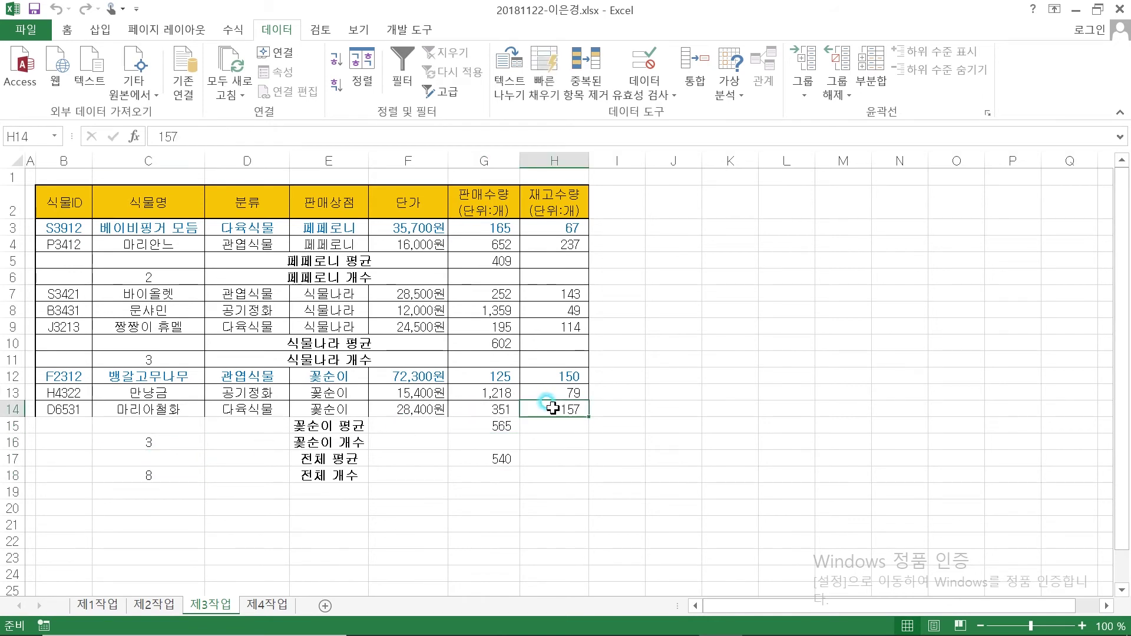
{"action": "left_click", "coordinate": [489, 459]}
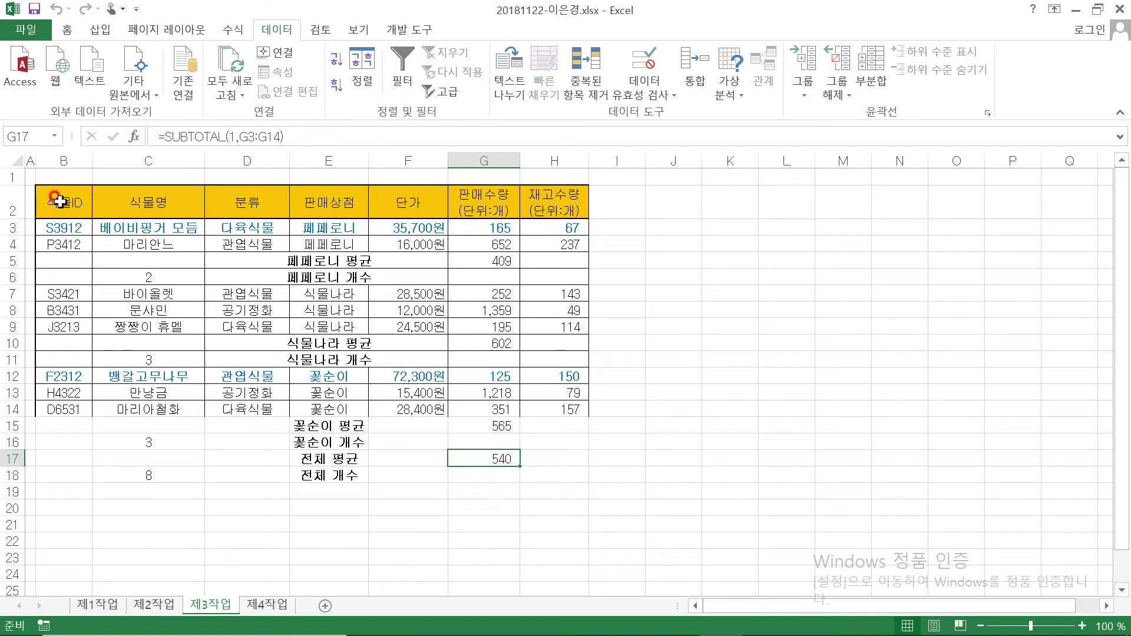
Apply All Borders to the table range B2:H14
{"action": "left_click_drag", "start_coordinate": [59, 202], "coordinate": [567, 411]}
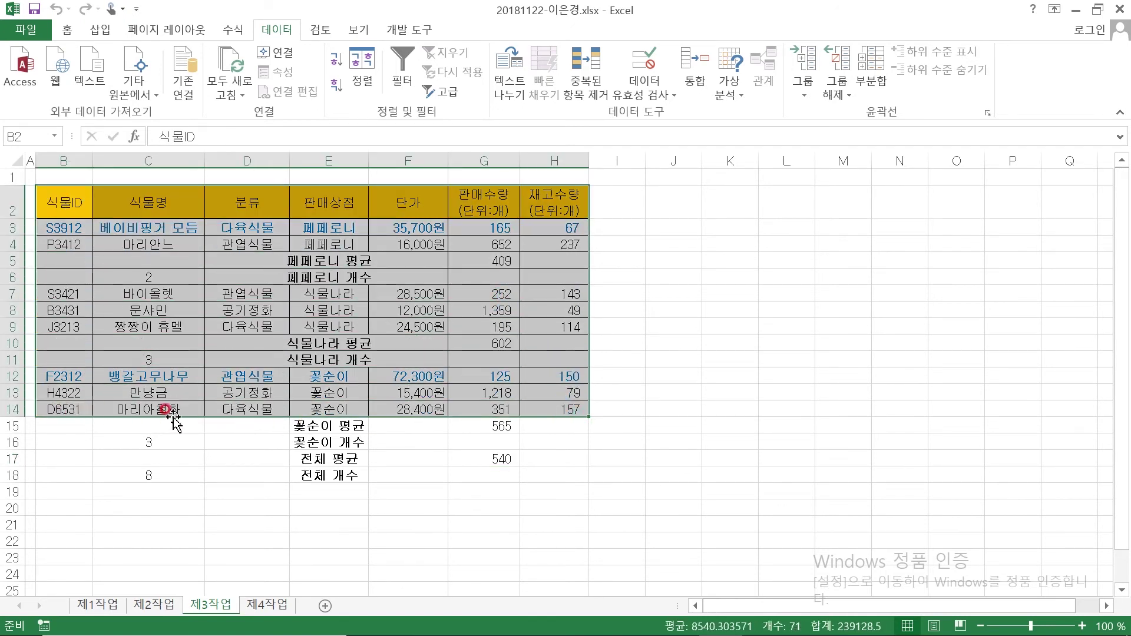
{"action": "left_click", "coordinate": [68, 29]}
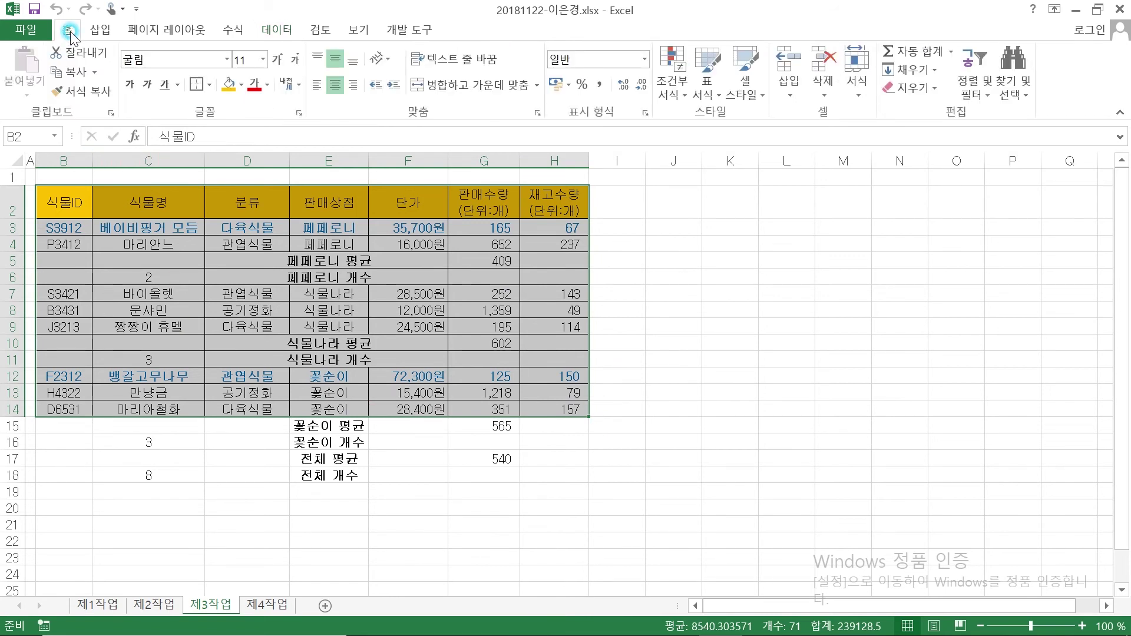
{"action": "left_click", "coordinate": [196, 86]}
{"action": "left_click", "coordinate": [450, 472]}
Underline the 제1작업 data-range condition and bracket chart conditions (1)–(3) in red ink
{"action": "left_click", "coordinate": [651, 541]}
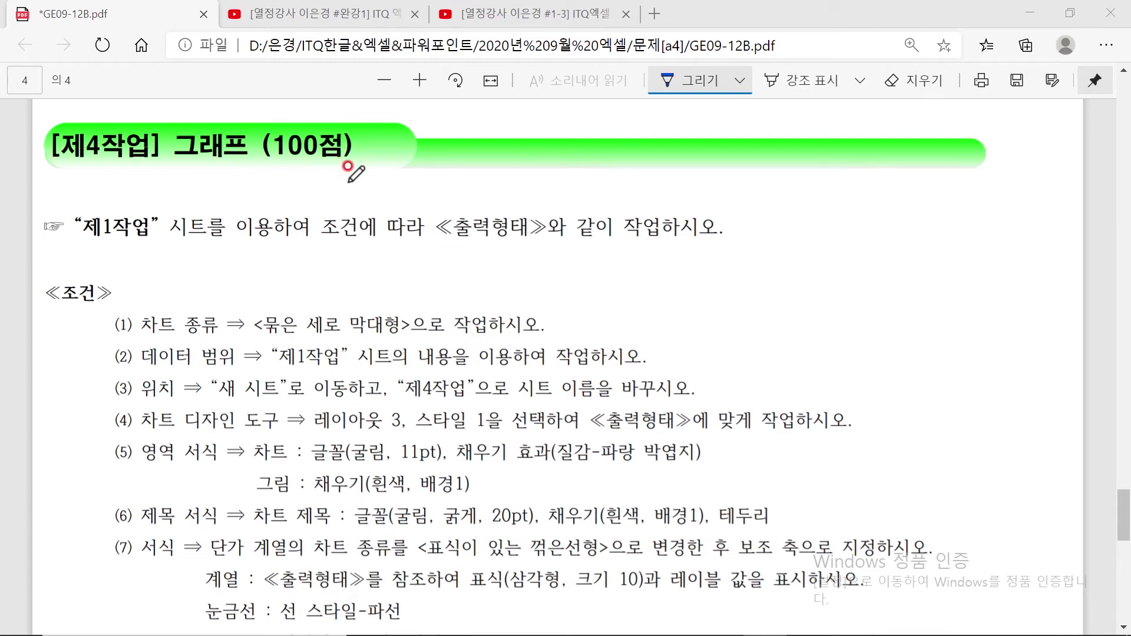
{"action": "scroll", "coordinate": [852, 289], "scroll_direction": "up", "scroll_amount": 10}
{"action": "scroll", "coordinate": [560, 303], "scroll_direction": "down", "scroll_amount": 11}
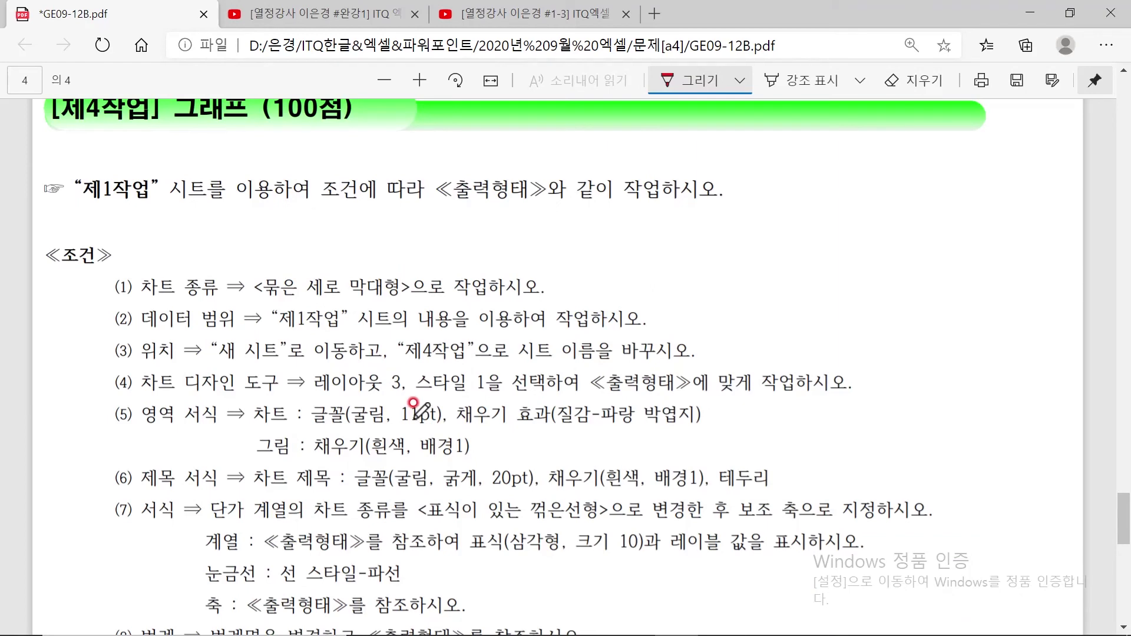
{"action": "scroll", "coordinate": [420, 415], "scroll_direction": "down", "scroll_amount": 1}
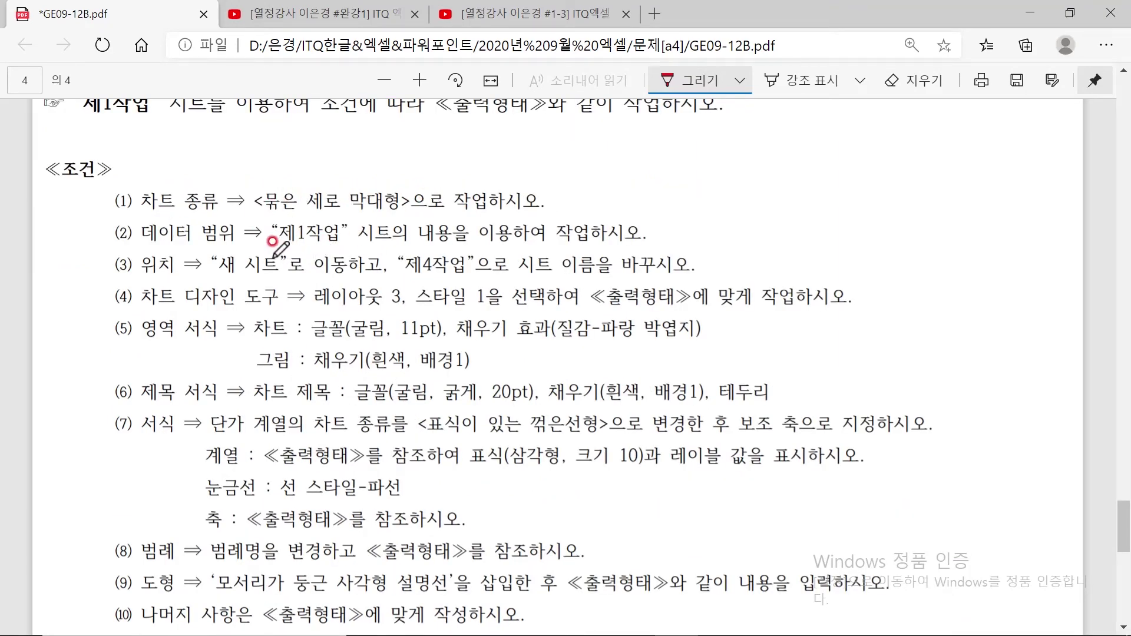
{"action": "mouse_move", "coordinate": [272, 240]}
{"action": "left_mouse_down"}
{"action": "mouse_move", "coordinate": [351, 247]}
{"action": "mouse_move", "coordinate": [523, 227]}
{"action": "left_mouse_up"}
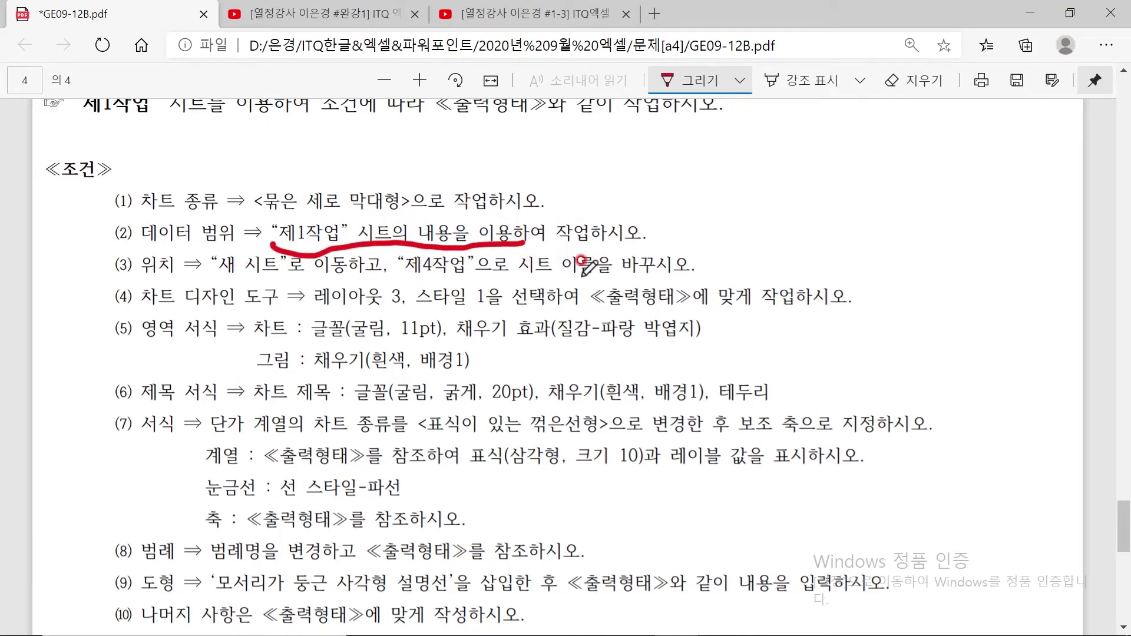
{"action": "mouse_move", "coordinate": [121, 199]}
{"action": "left_mouse_down"}
{"action": "mouse_move", "coordinate": [103, 205]}
{"action": "mouse_move", "coordinate": [113, 252]}
{"action": "left_mouse_up"}
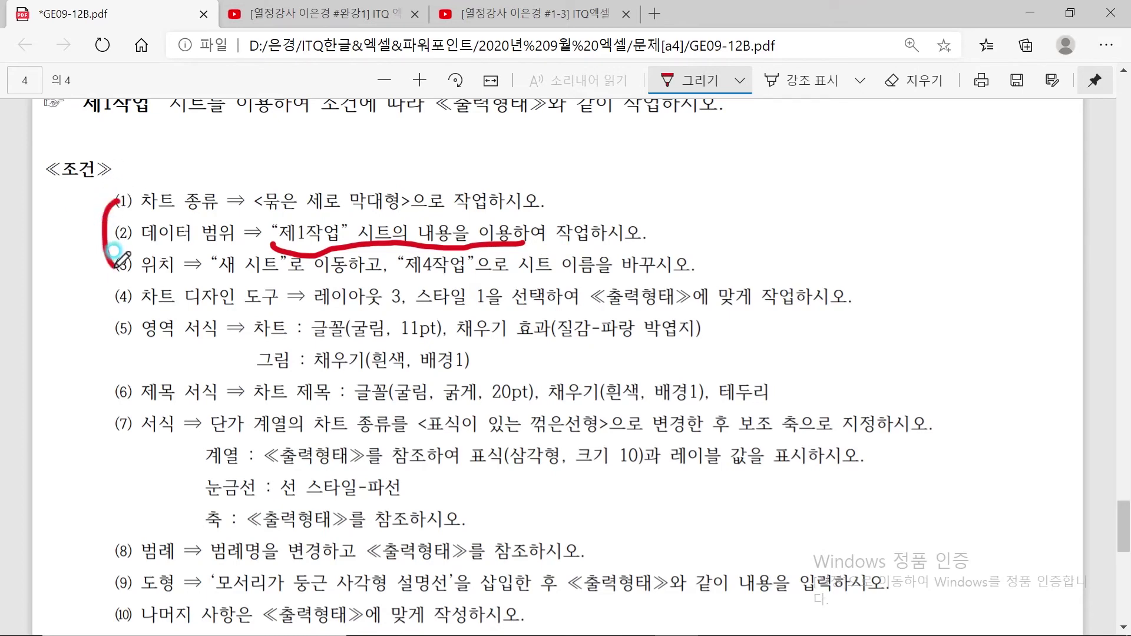
Go to the 제1작업 sheet, clear its copied selection, and return to the PDF
{"action": "left_click", "coordinate": [720, 619]}
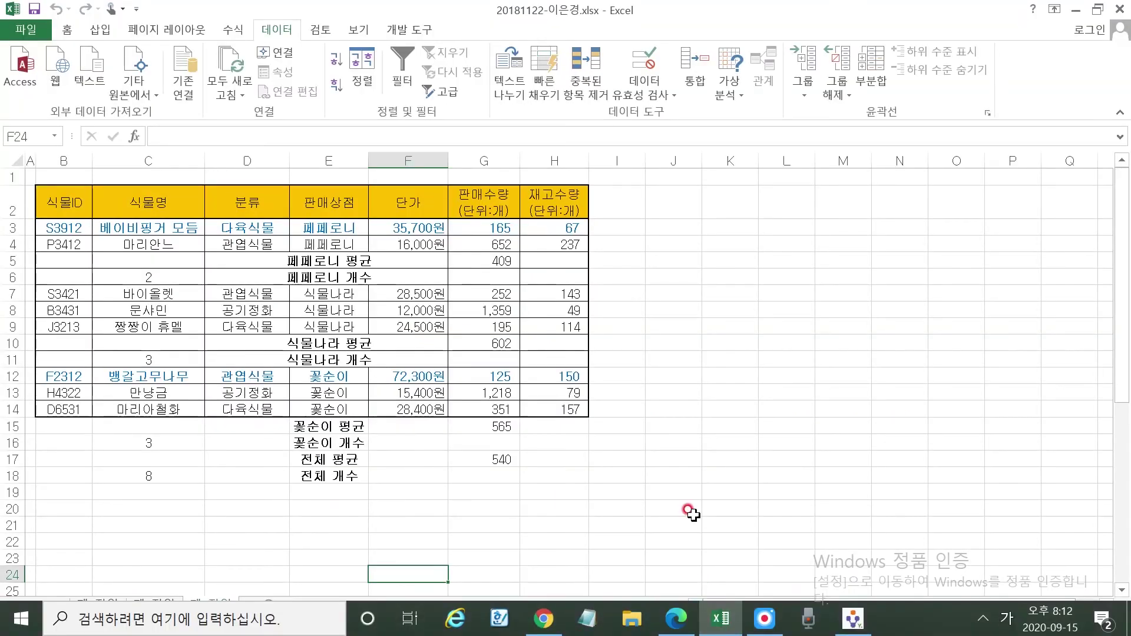
{"action": "left_click", "coordinate": [100, 606]}
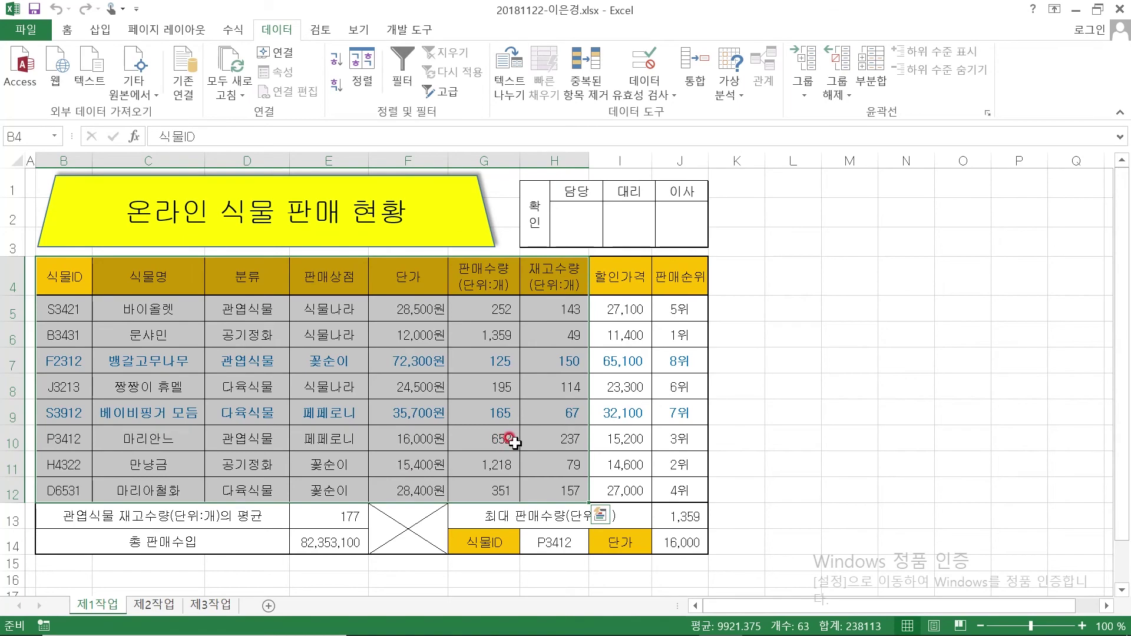
{"action": "left_click", "coordinate": [492, 415]}
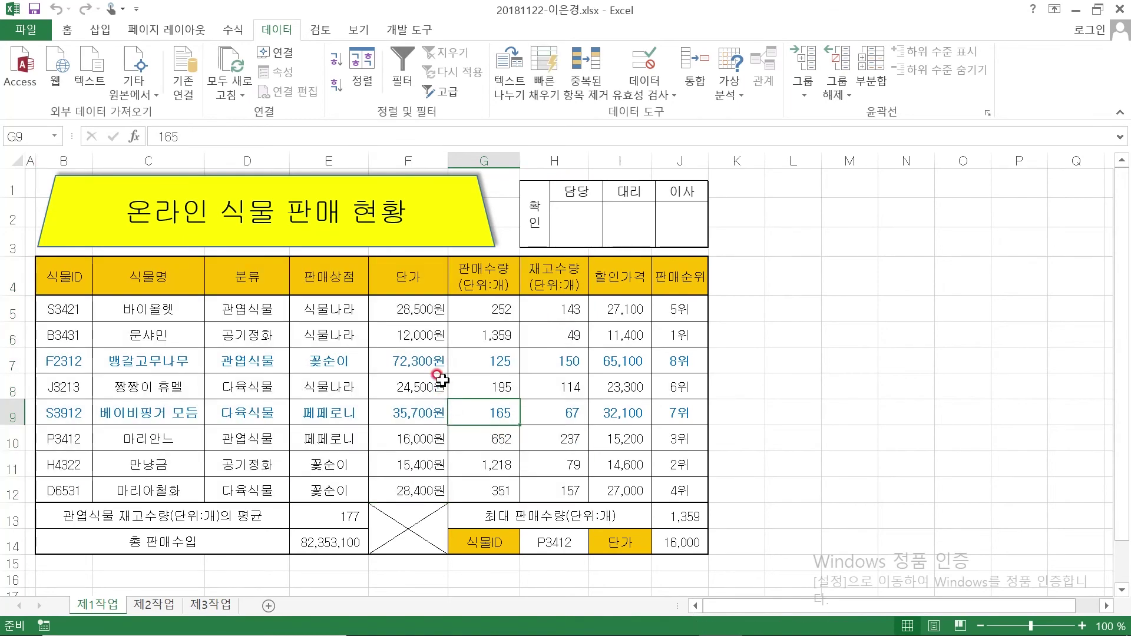
{"action": "left_click", "coordinate": [684, 619]}
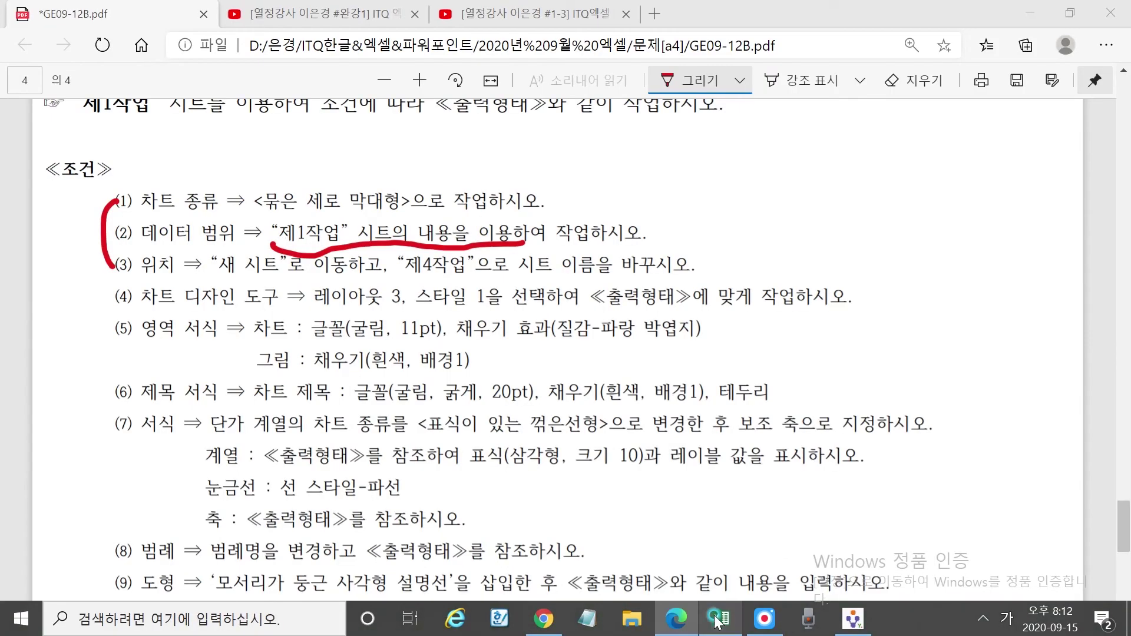
Mark the sample chart's plant-name labels and left and right axis labels in red ink
{"action": "scroll", "coordinate": [365, 409], "scroll_direction": "down", "scroll_amount": 10}
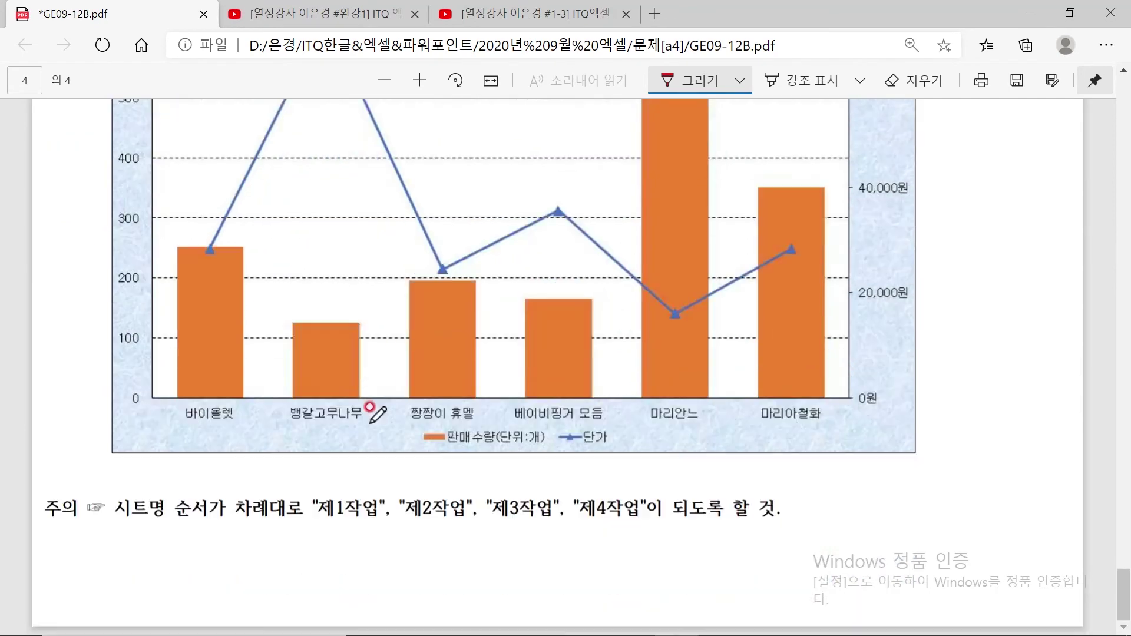
{"action": "mouse_move", "coordinate": [197, 410]}
{"action": "left_mouse_down"}
{"action": "mouse_move", "coordinate": [522, 391]}
{"action": "mouse_move", "coordinate": [832, 396]}
{"action": "mouse_move", "coordinate": [706, 420]}
{"action": "mouse_move", "coordinate": [300, 437]}
{"action": "mouse_move", "coordinate": [168, 415]}
{"action": "mouse_move", "coordinate": [203, 393]}
{"action": "left_mouse_up"}
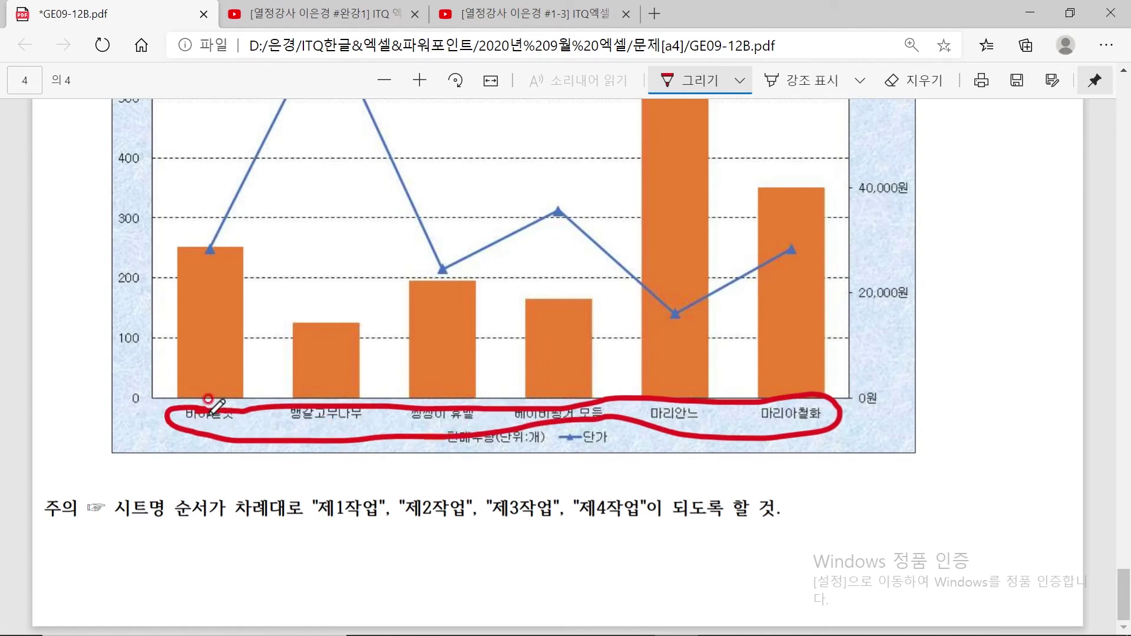
{"action": "mouse_move", "coordinate": [133, 404]}
{"action": "left_mouse_down"}
{"action": "mouse_move", "coordinate": [94, 197]}
{"action": "mouse_move", "coordinate": [137, 83]}
{"action": "mouse_move", "coordinate": [161, 329]}
{"action": "mouse_move", "coordinate": [138, 405]}
{"action": "left_mouse_up"}
{"action": "mouse_move", "coordinate": [931, 348]}
{"action": "left_mouse_down"}
{"action": "mouse_move", "coordinate": [862, 277]}
{"action": "mouse_move", "coordinate": [940, 121]}
{"action": "mouse_move", "coordinate": [934, 343]}
{"action": "left_mouse_up"}
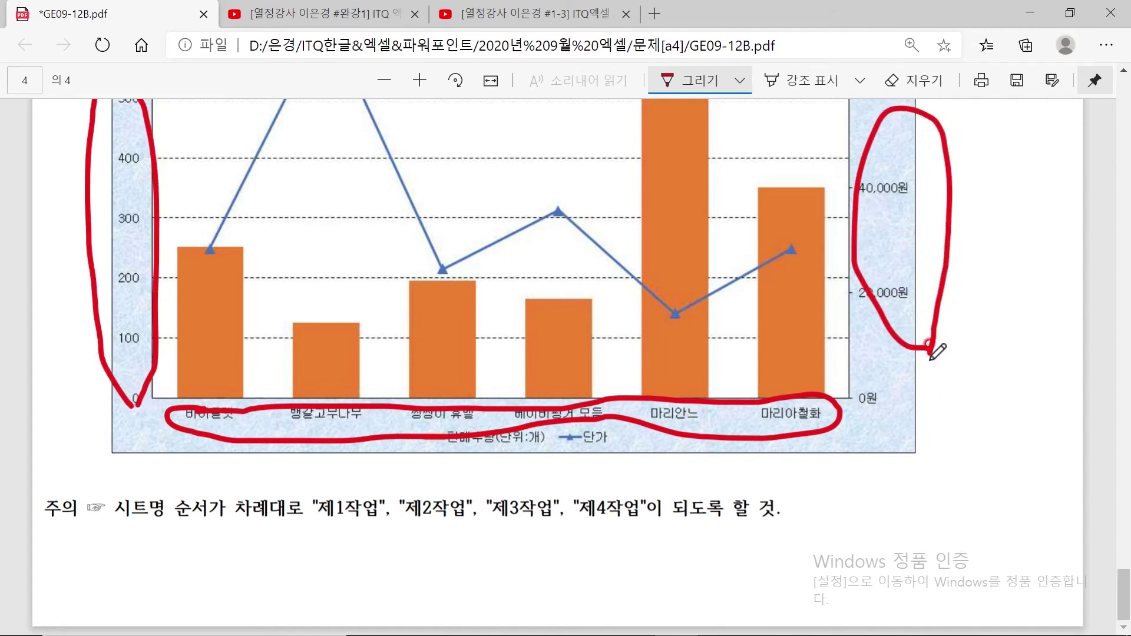
Erase the two axis-label loops and circle the chart legend instead
{"action": "left_click", "coordinate": [911, 80]}
{"action": "left_click", "coordinate": [864, 133]}
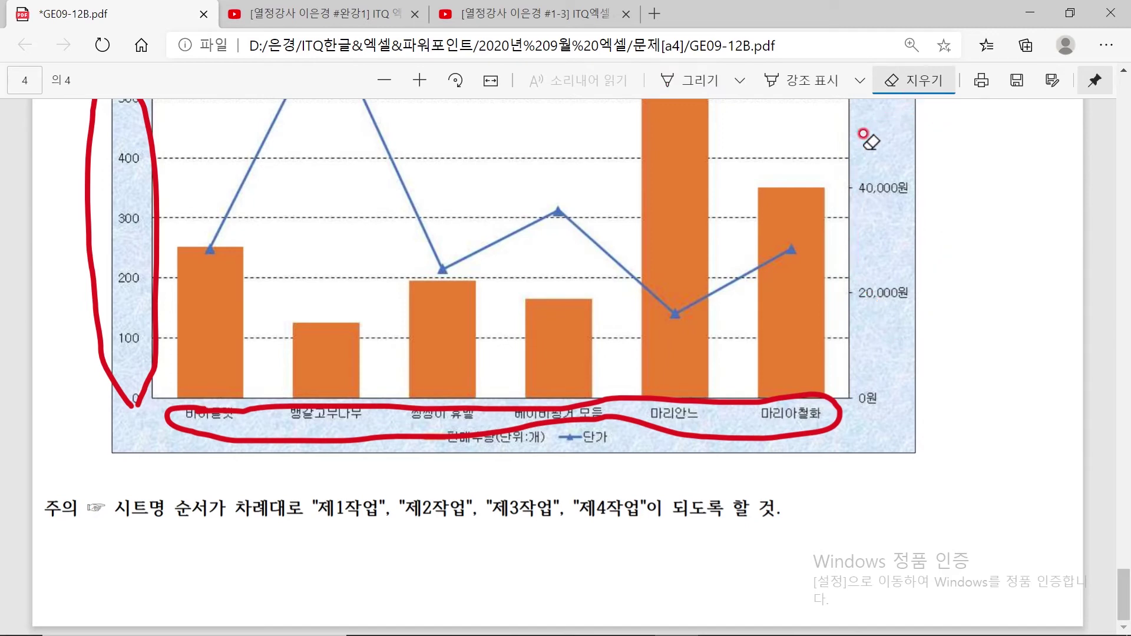
{"action": "left_click", "coordinate": [157, 198]}
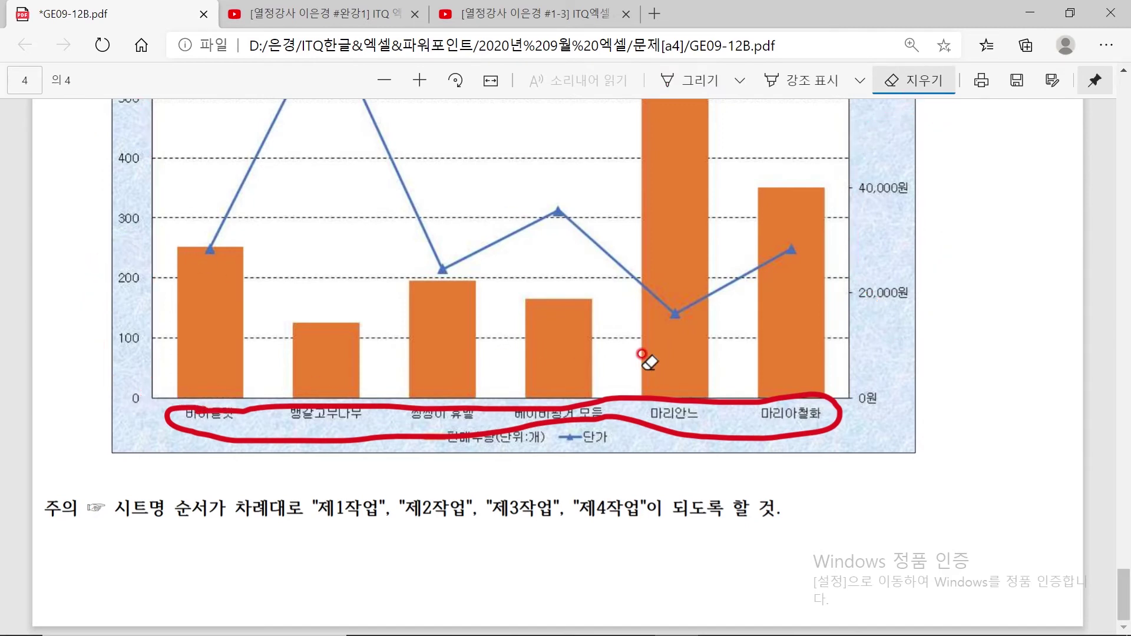
{"action": "left_click", "coordinate": [699, 80]}
{"action": "mouse_move", "coordinate": [613, 448]}
{"action": "left_mouse_down"}
{"action": "mouse_move", "coordinate": [507, 462]}
{"action": "mouse_move", "coordinate": [446, 439]}
{"action": "mouse_move", "coordinate": [607, 413]}
{"action": "mouse_move", "coordinate": [617, 452]}
{"action": "mouse_move", "coordinate": [607, 452]}
{"action": "left_mouse_up"}
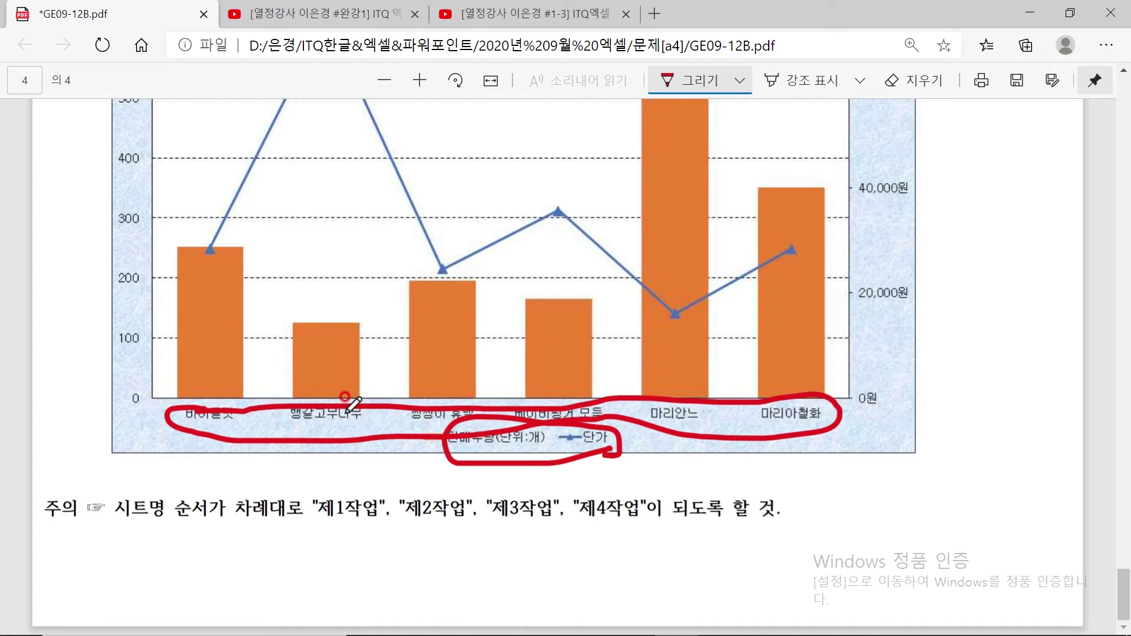
Erase the remaining red ink circles from the sample chart and return to Excel
{"action": "scroll", "coordinate": [369, 331], "scroll_direction": "up", "scroll_amount": 4}
{"action": "scroll", "coordinate": [371, 342], "scroll_direction": "down", "scroll_amount": 4}
{"action": "left_click", "coordinate": [740, 631]}
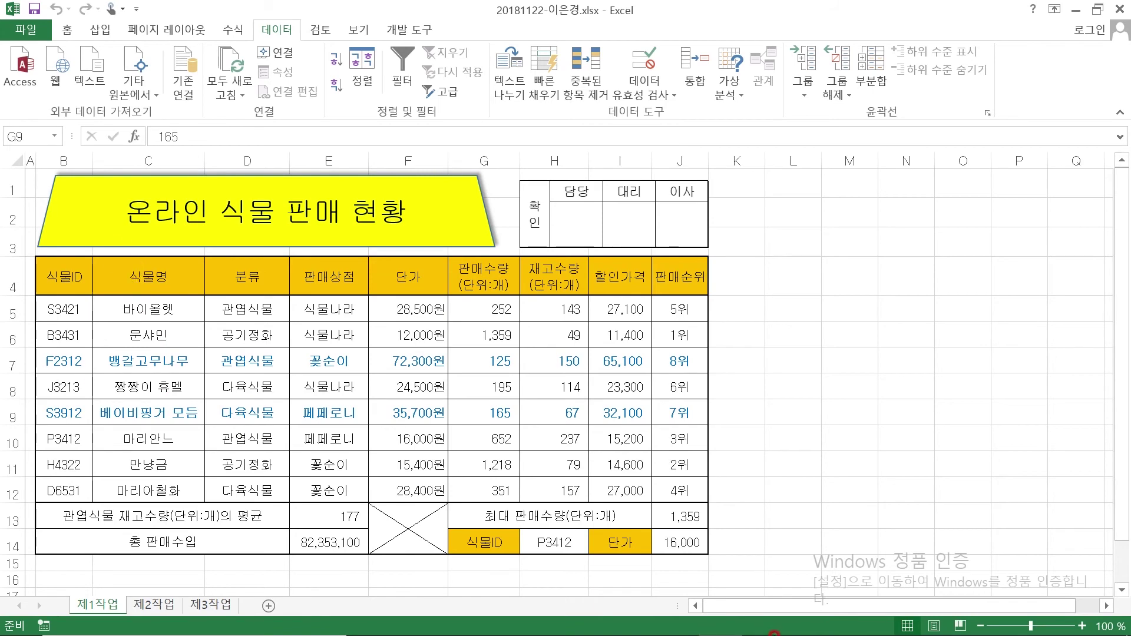
{"action": "mouse_move", "coordinate": [786, 632]}
{"action": "left_click", "coordinate": [719, 622]}
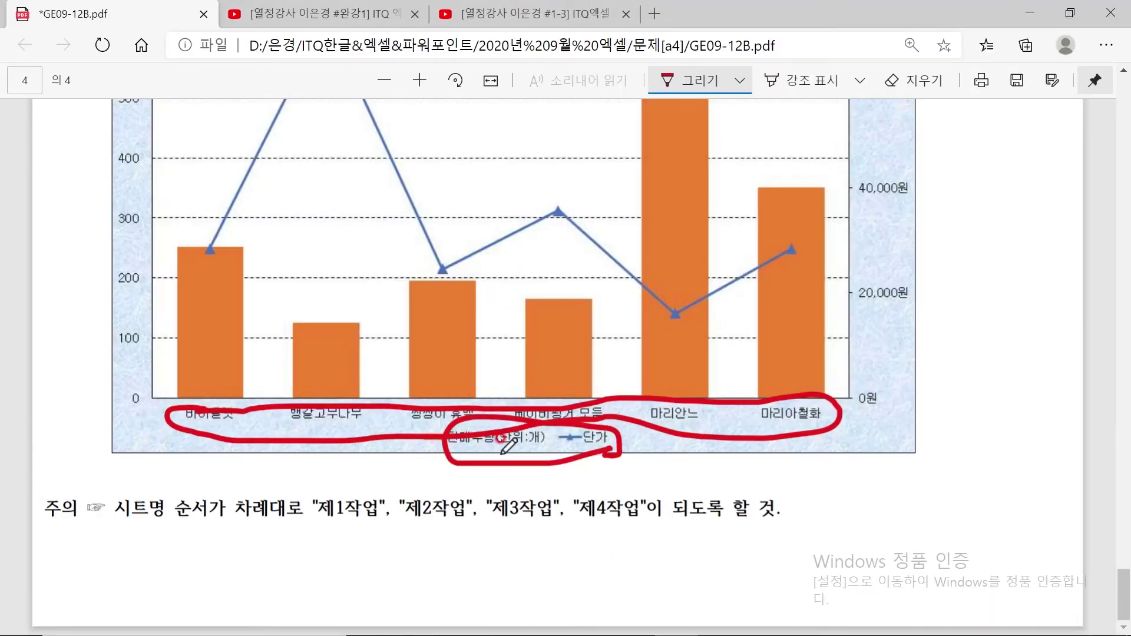
{"action": "left_click", "coordinate": [946, 87]}
{"action": "left_click", "coordinate": [636, 394]}
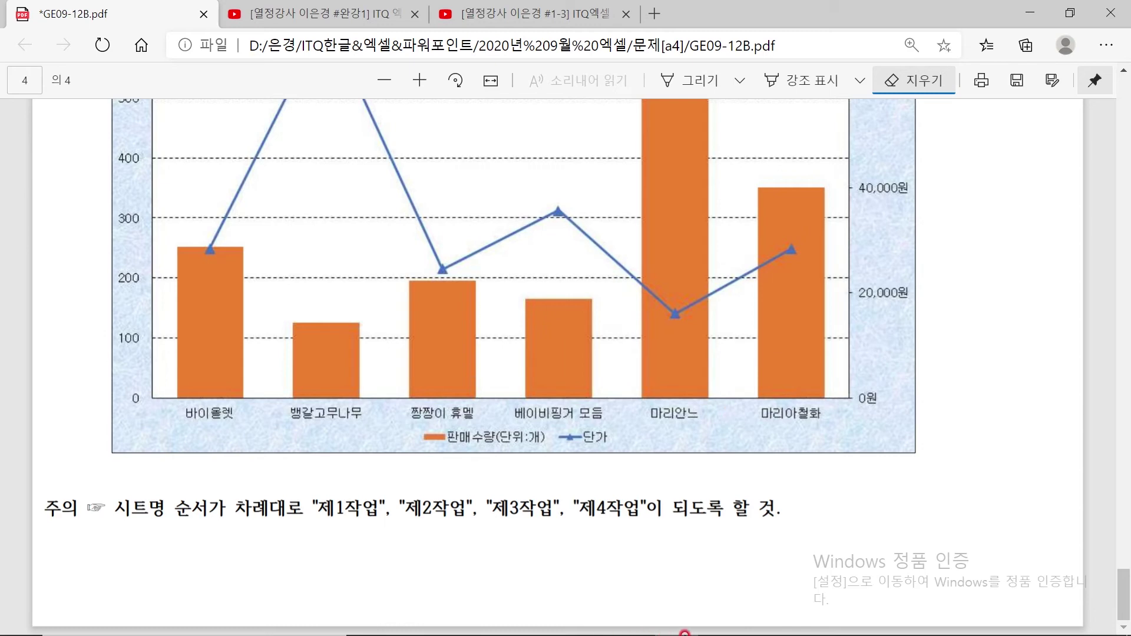
{"action": "mouse_move", "coordinate": [662, 634]}
{"action": "left_click", "coordinate": [720, 619]}
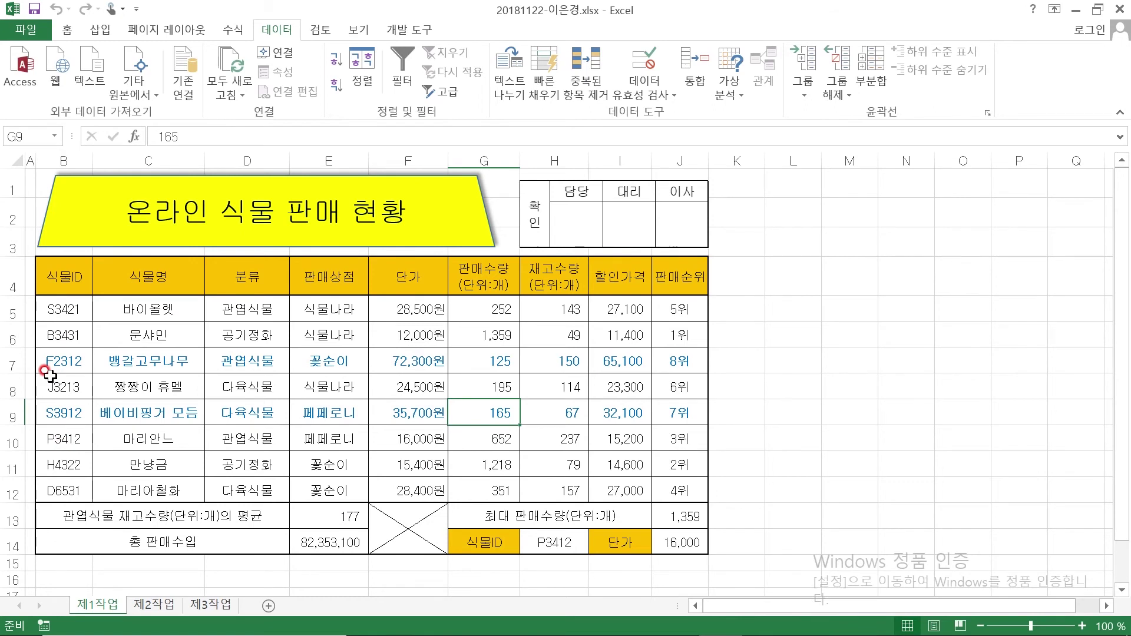
Select the 식물명 header C4 together with C5, C7–C10 and C12
{"action": "mouse_move", "coordinate": [718, 631]}
{"action": "left_click", "coordinate": [79, 284]}
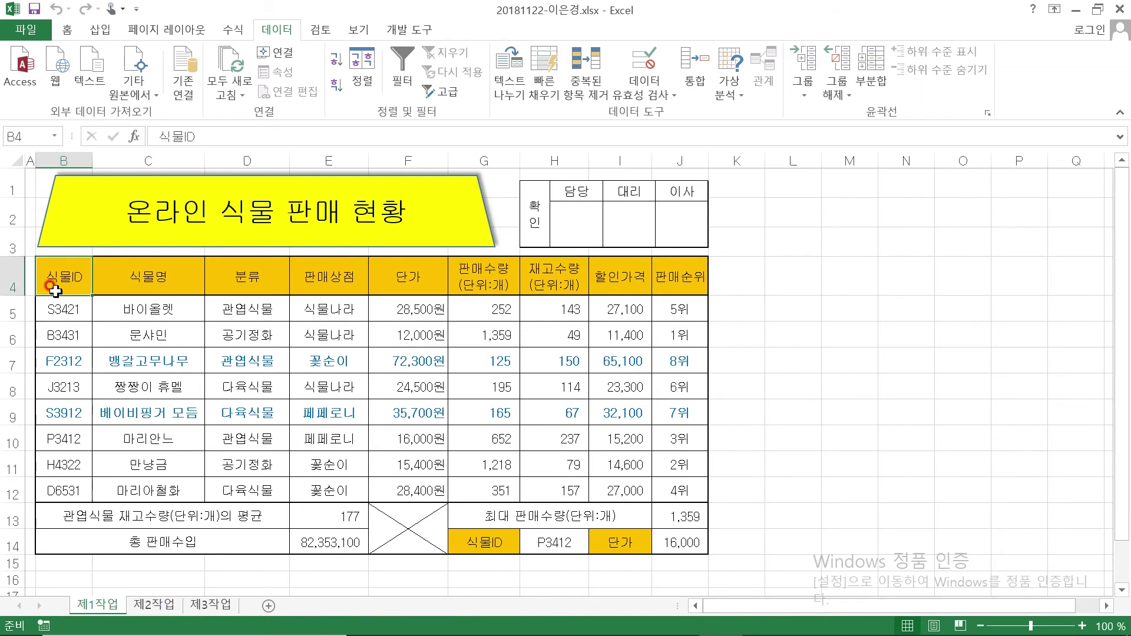
{"action": "left_click", "coordinate": [147, 276]}
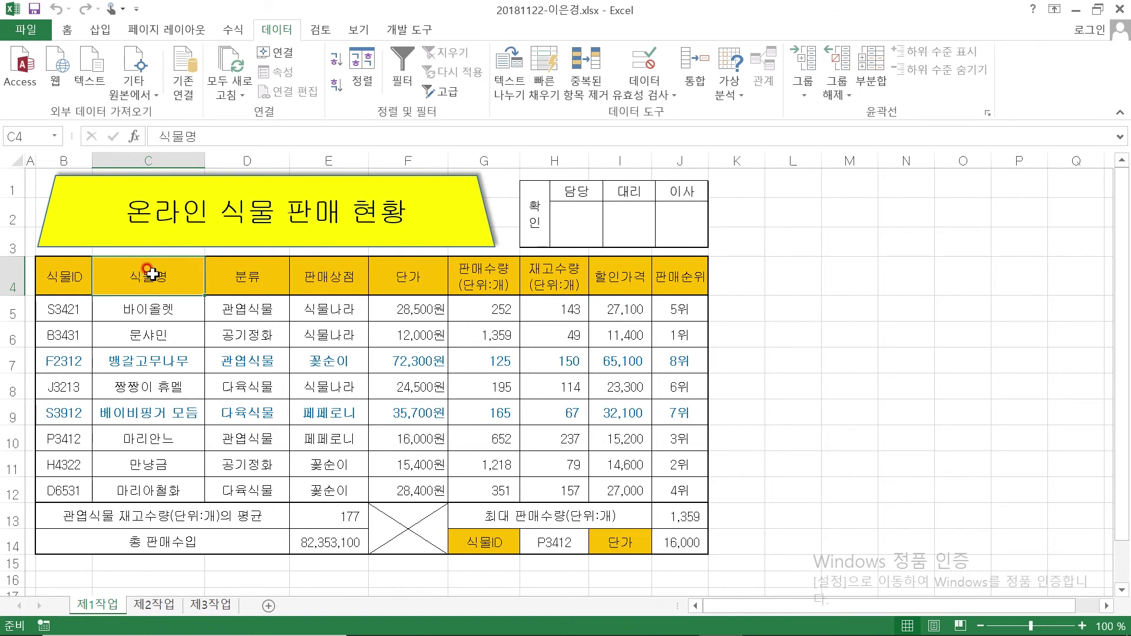
{"action": "left_click", "coordinate": [147, 310], "text": "ctrl"}
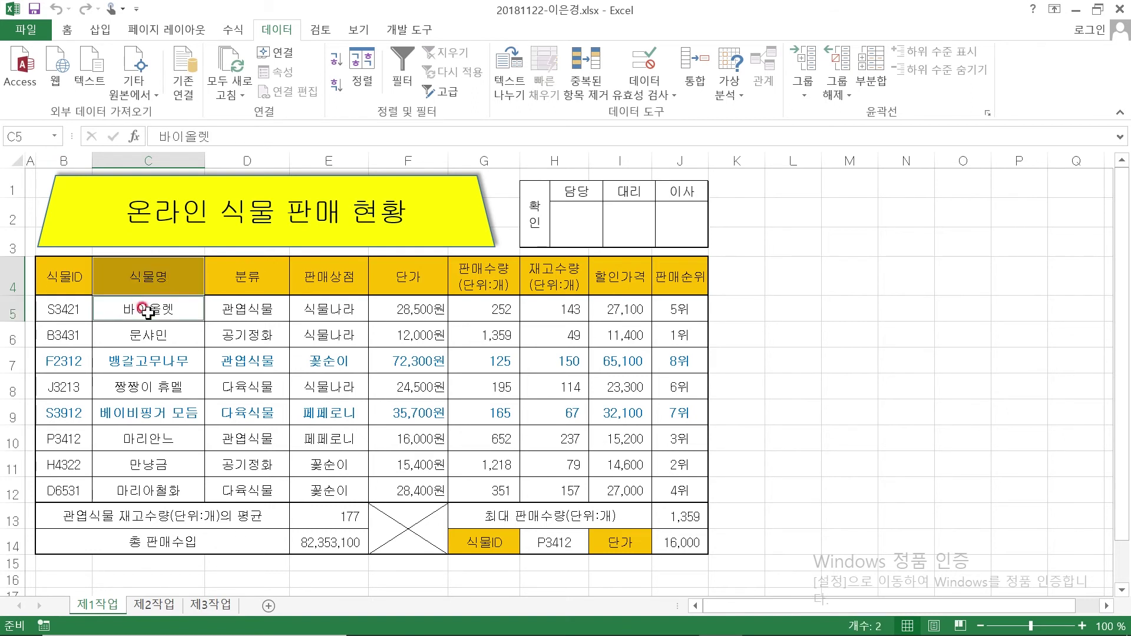
{"action": "left_click", "coordinate": [155, 362], "text": "ctrl"}
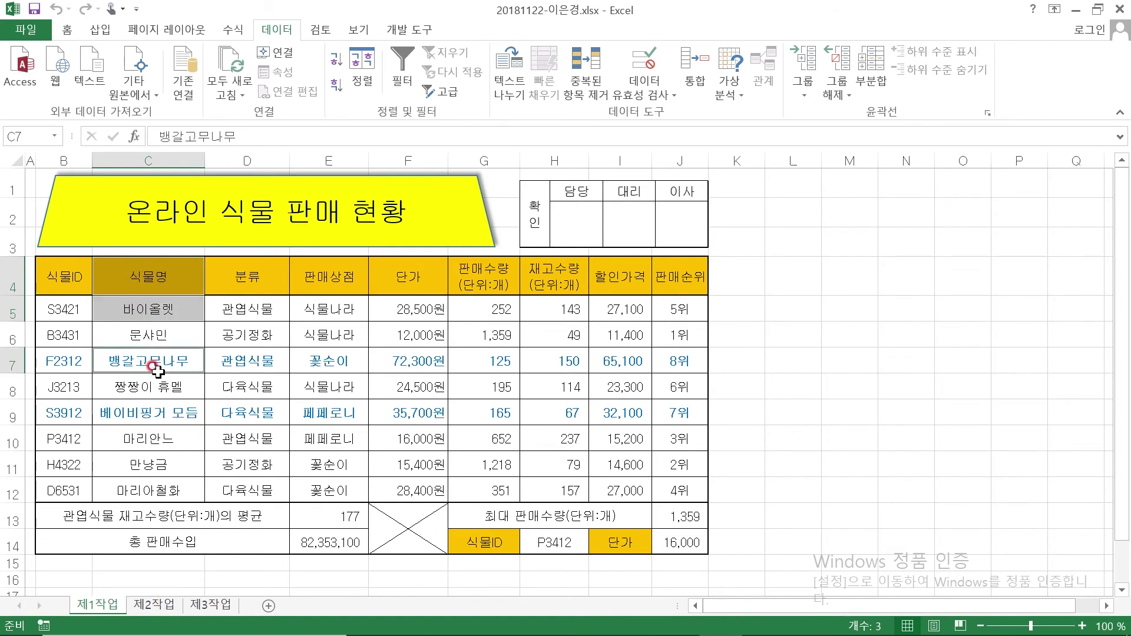
{"action": "left_click", "coordinate": [152, 389], "text": "ctrl"}
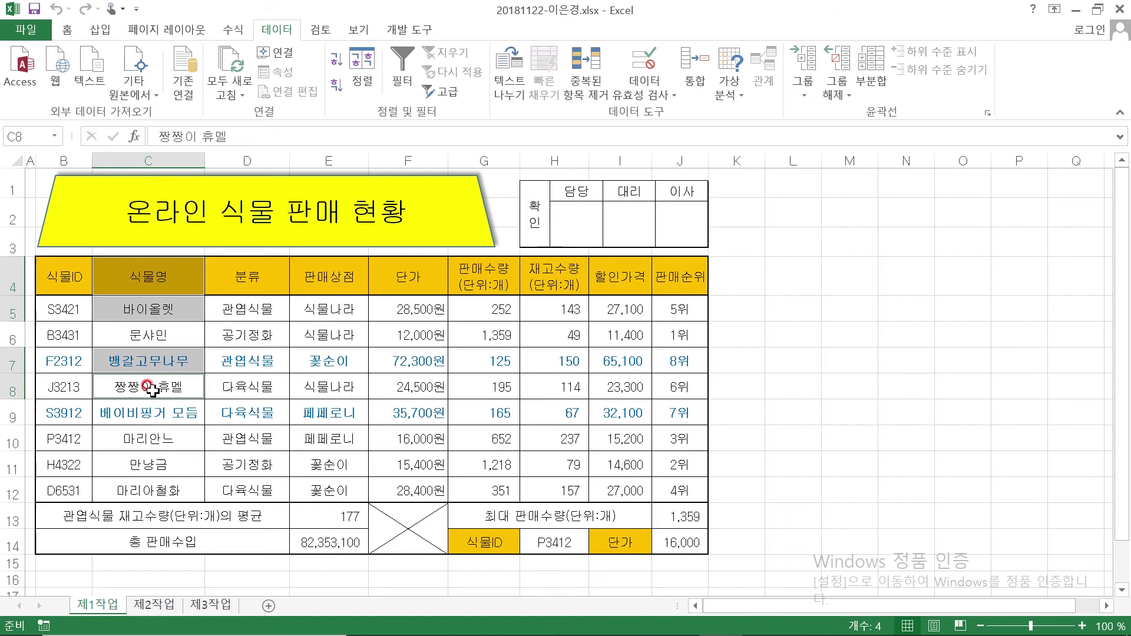
{"action": "left_click", "coordinate": [163, 416], "text": "ctrl"}
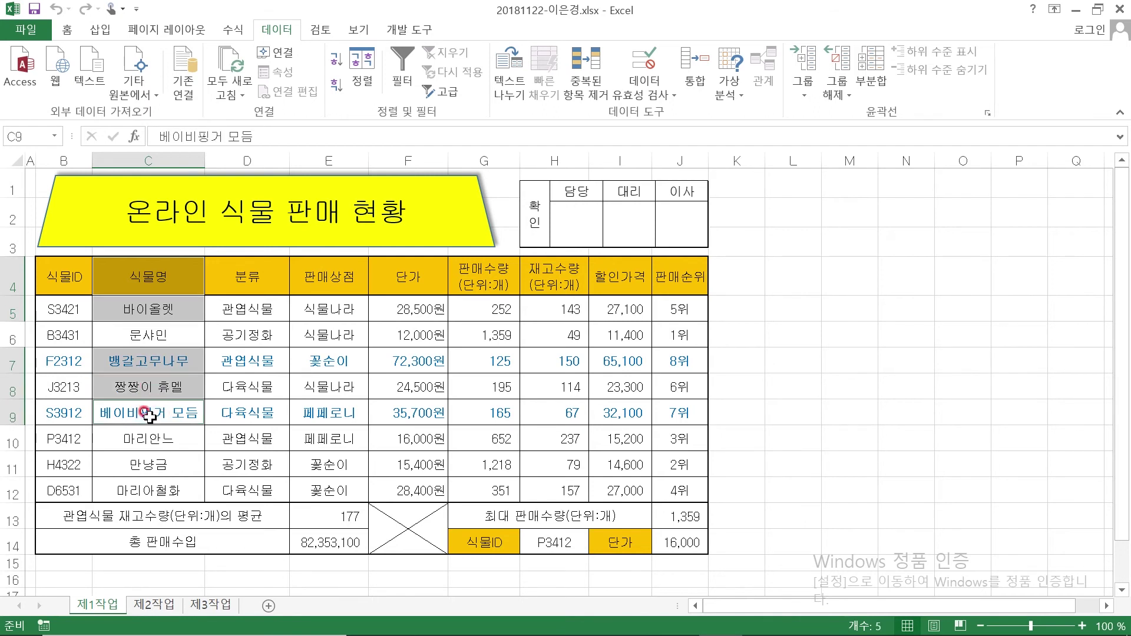
{"action": "left_click", "coordinate": [142, 443], "text": "ctrl"}
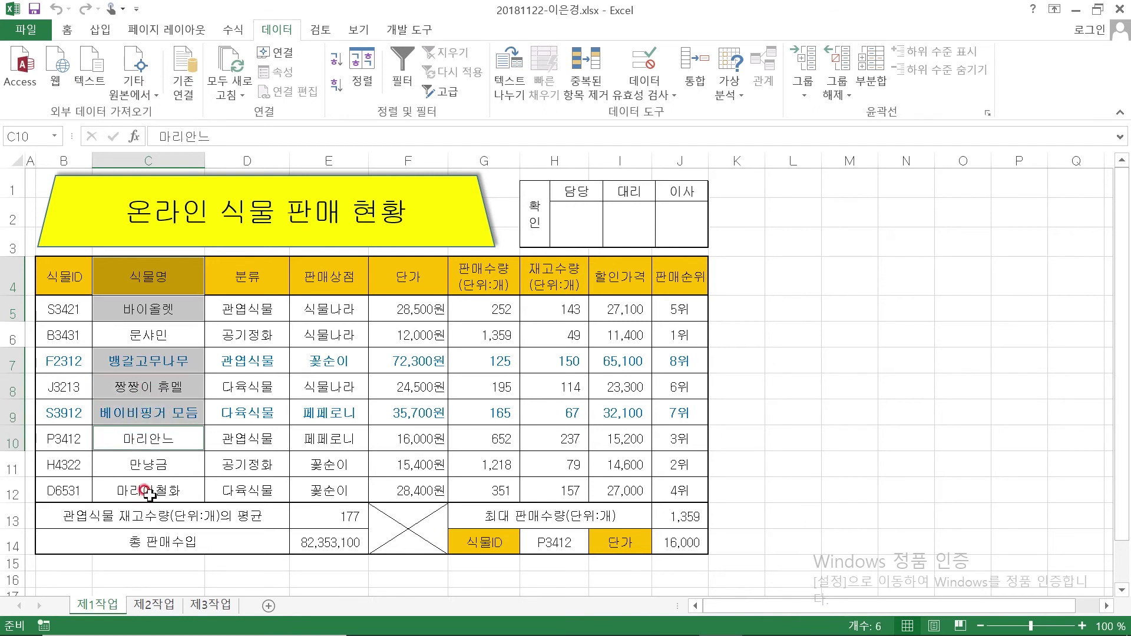
{"action": "left_click", "coordinate": [147, 492], "text": "ctrl"}
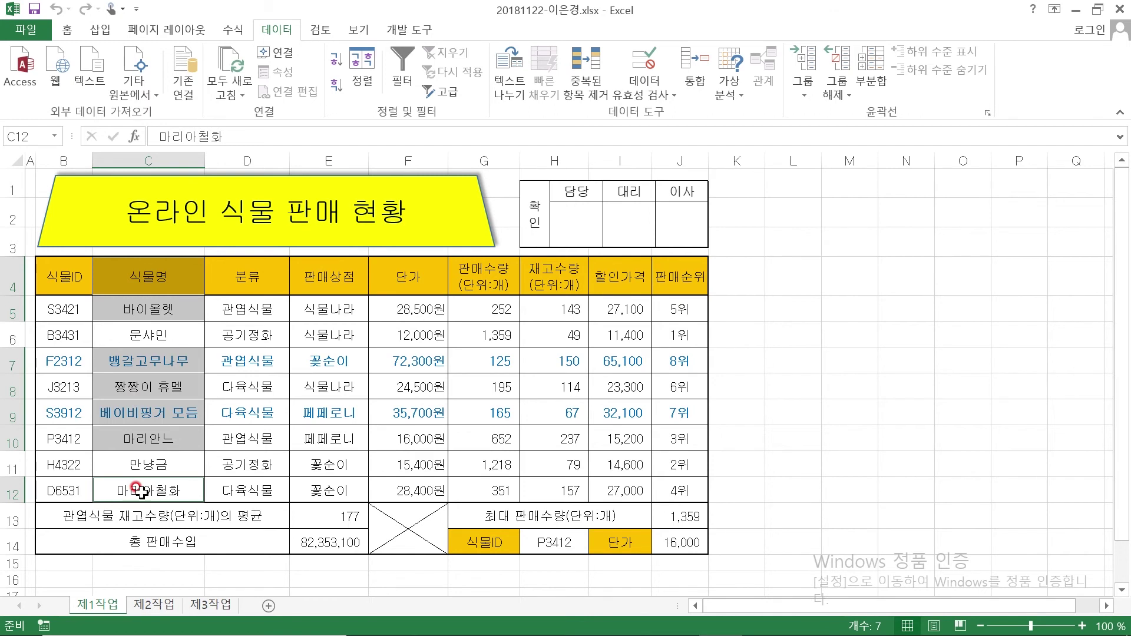
Add the 판매수량 cells G4, G5, G7–G10 and G12 to the selection
{"action": "left_click", "coordinate": [481, 269], "text": "ctrl"}
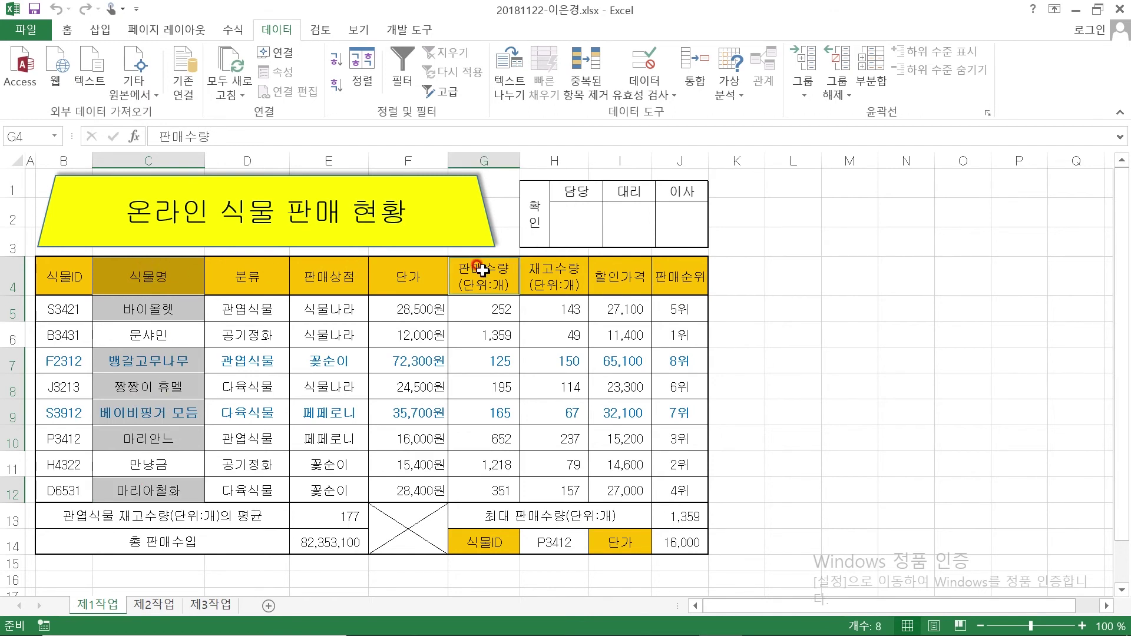
{"action": "left_click", "coordinate": [481, 309], "text": "ctrl"}
{"action": "left_click", "coordinate": [480, 361], "text": "ctrl"}
{"action": "left_click", "coordinate": [481, 390], "text": "ctrl"}
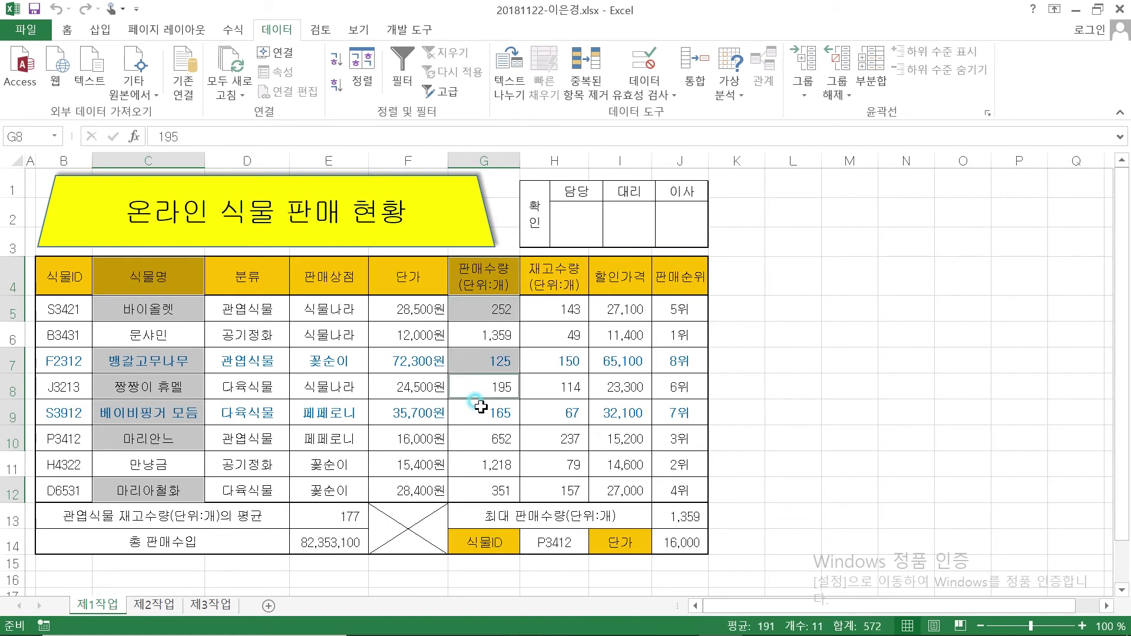
{"action": "left_click", "coordinate": [477, 414], "text": "ctrl"}
{"action": "left_click", "coordinate": [475, 442], "text": "ctrl"}
{"action": "left_click", "coordinate": [473, 491], "text": "ctrl"}
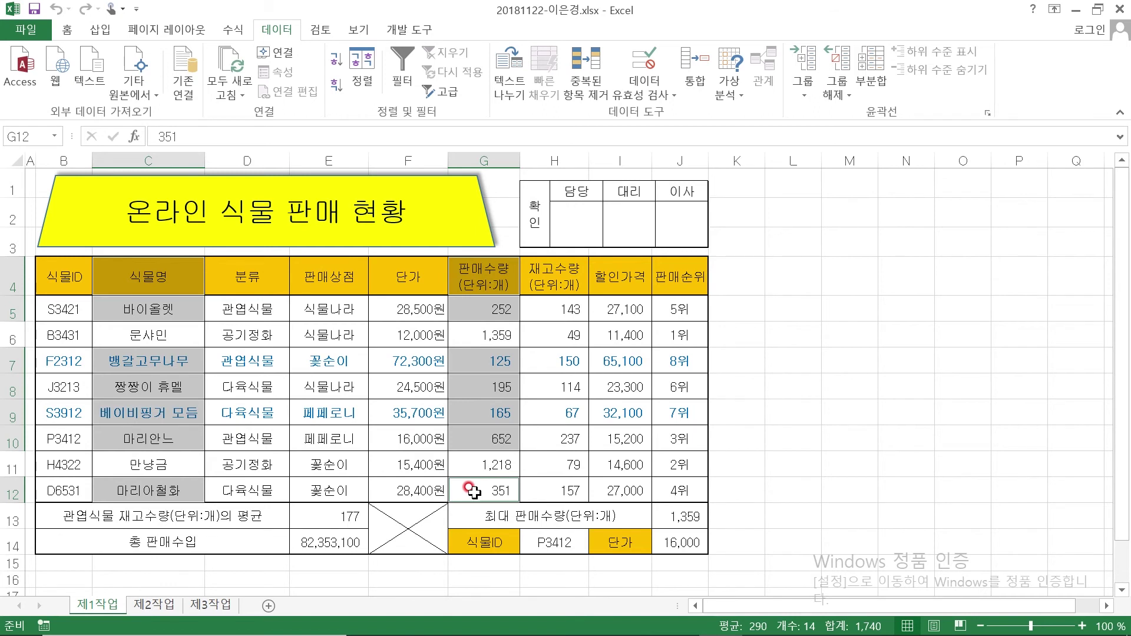
Add the 단가 cells F4, F5, F7–F10 and F12 to the selection
{"action": "left_click", "coordinate": [391, 270], "text": "ctrl"}
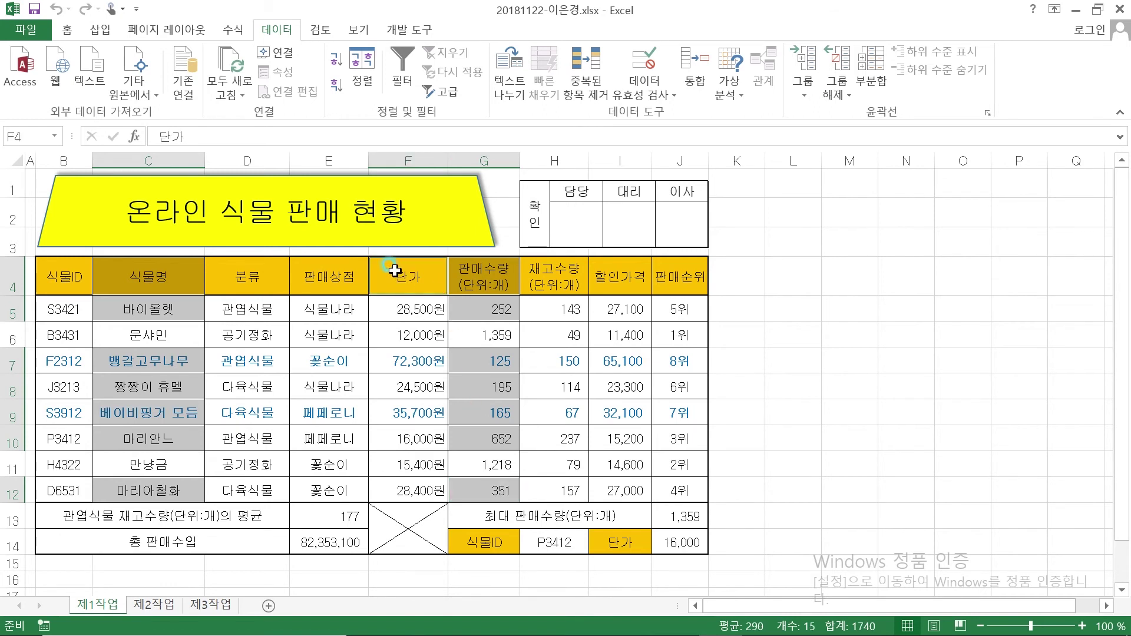
{"action": "left_click", "coordinate": [406, 307], "text": "ctrl"}
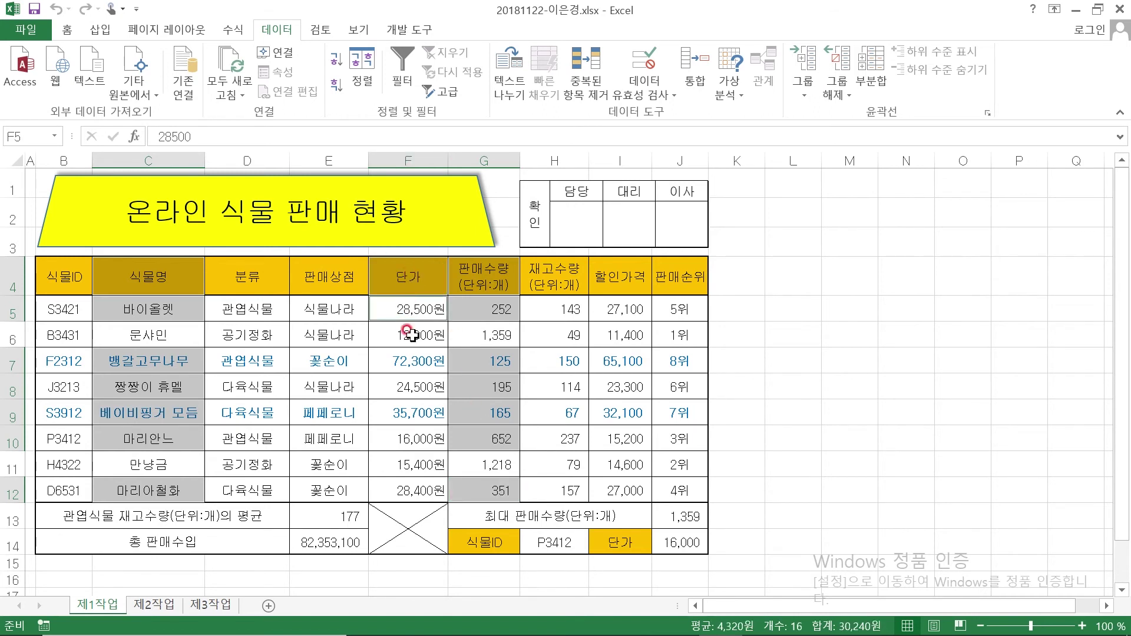
{"action": "left_click", "coordinate": [410, 361], "text": "ctrl"}
{"action": "left_click", "coordinate": [406, 387], "text": "ctrl"}
{"action": "left_click", "coordinate": [406, 413], "text": "ctrl"}
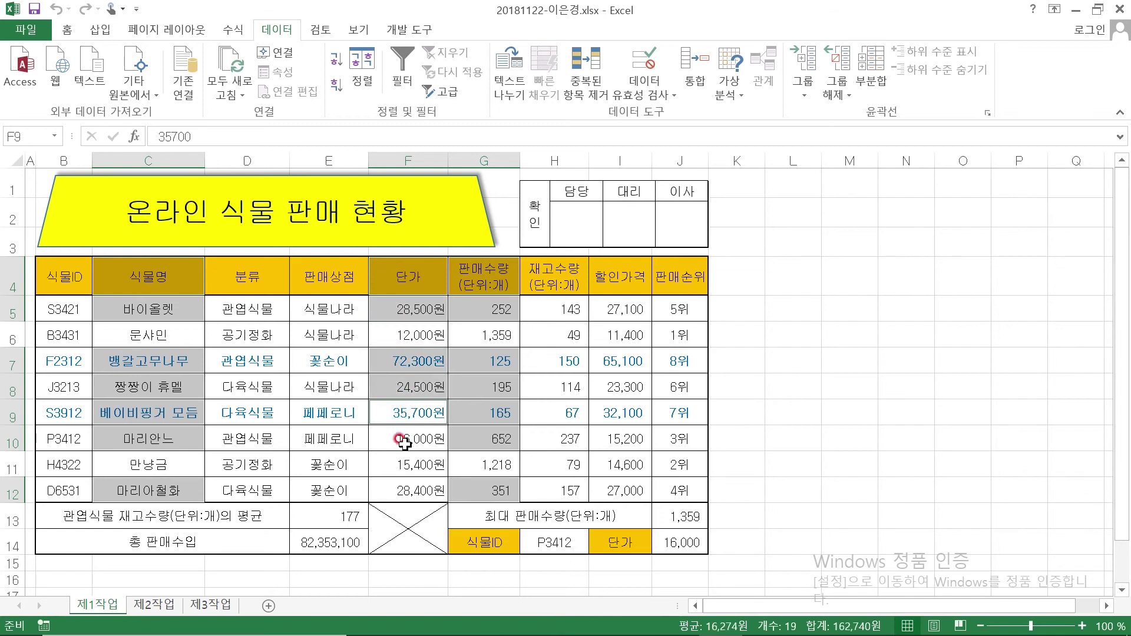
{"action": "left_click", "coordinate": [407, 439], "text": "ctrl"}
{"action": "left_click", "coordinate": [426, 491], "text": "ctrl"}
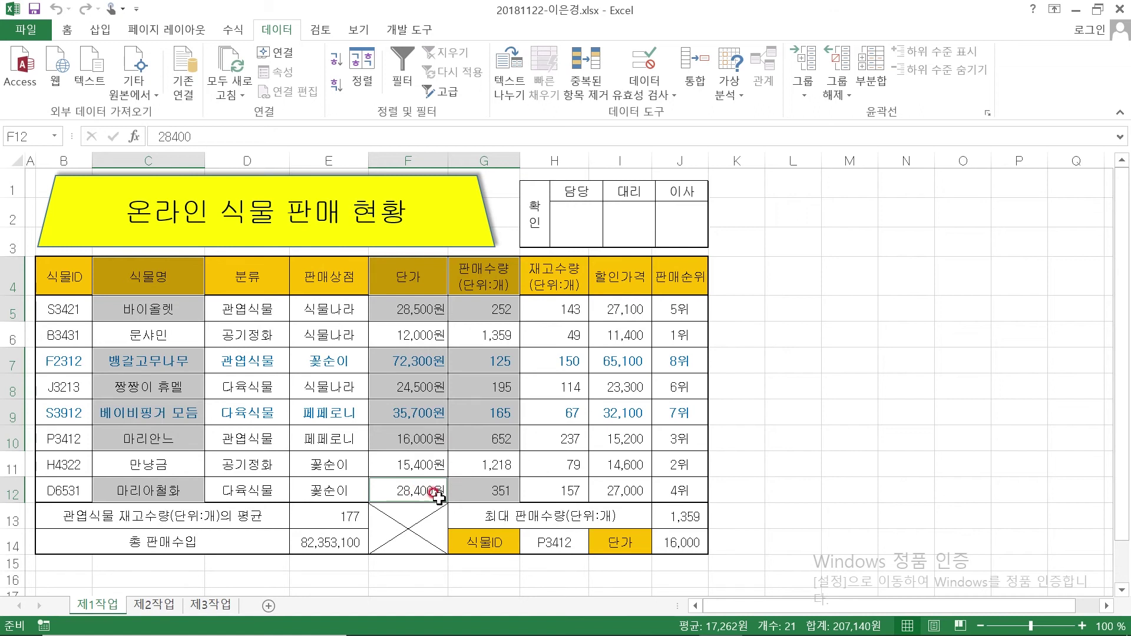
Insert a 2-D Clustered Column chart of the selected plant names, prices and sales quantities
{"action": "left_click", "coordinate": [101, 30]}
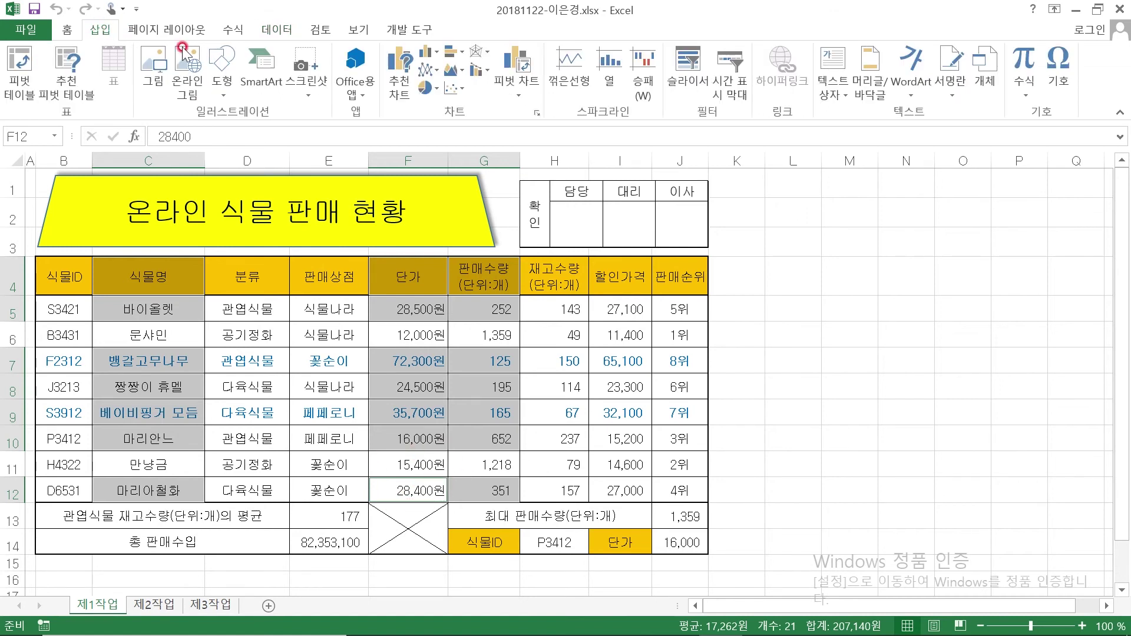
{"action": "left_click", "coordinate": [434, 54]}
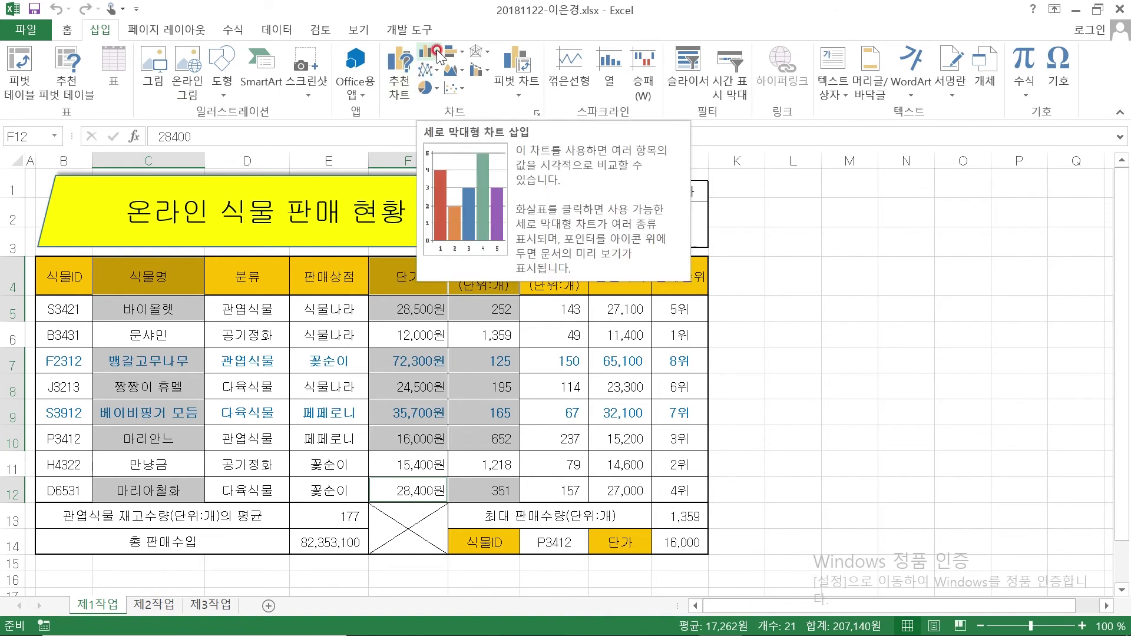
{"action": "left_click", "coordinate": [437, 52]}
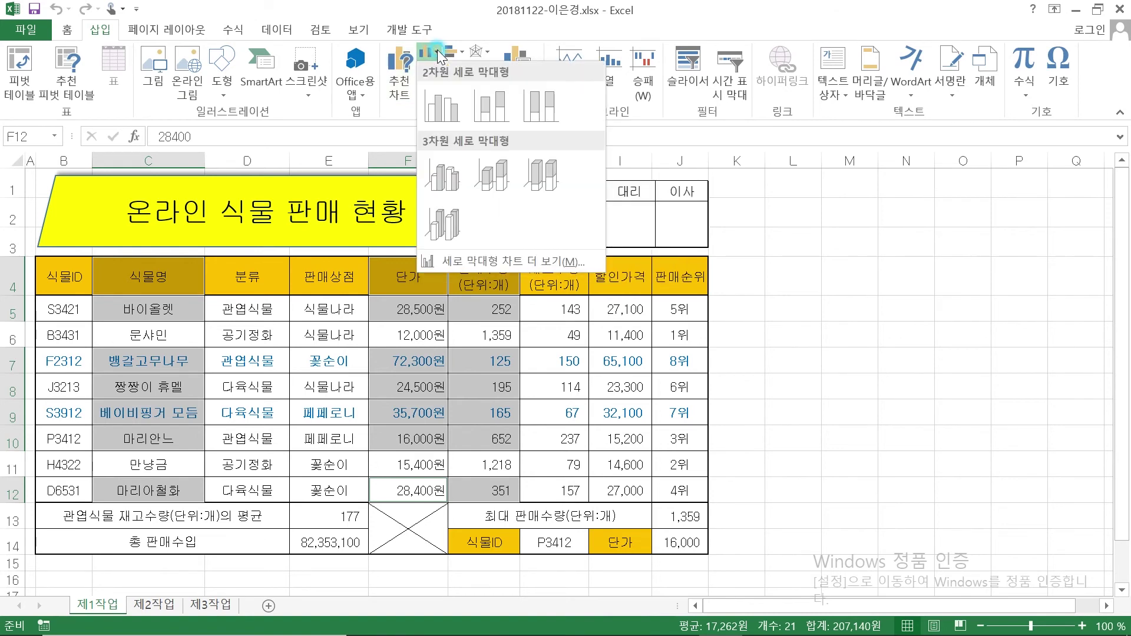
{"action": "left_click", "coordinate": [446, 104]}
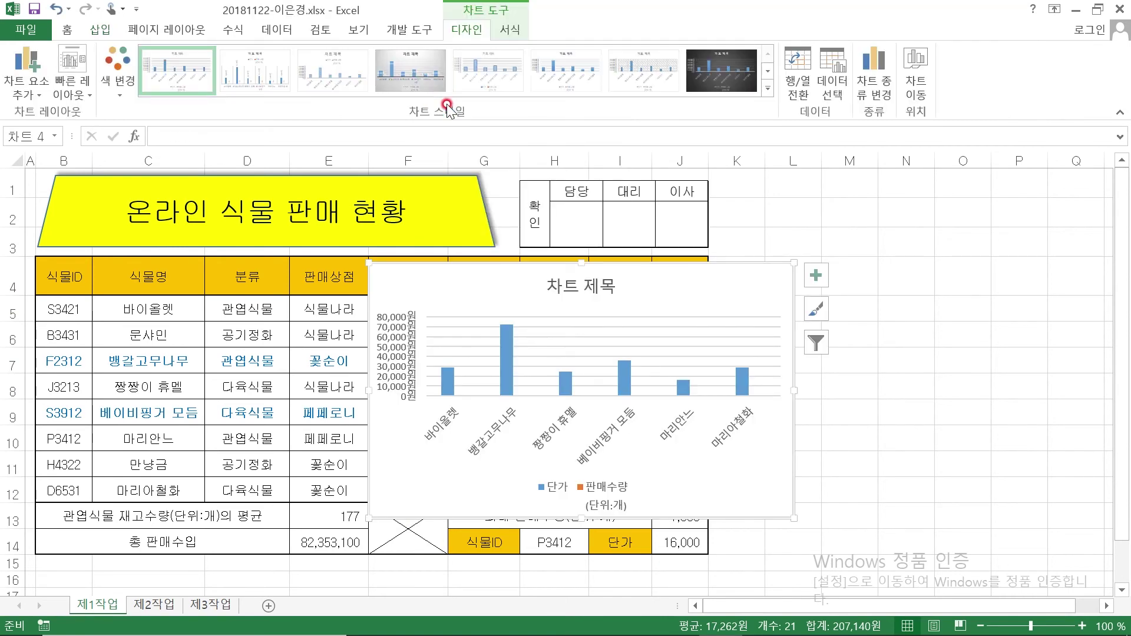
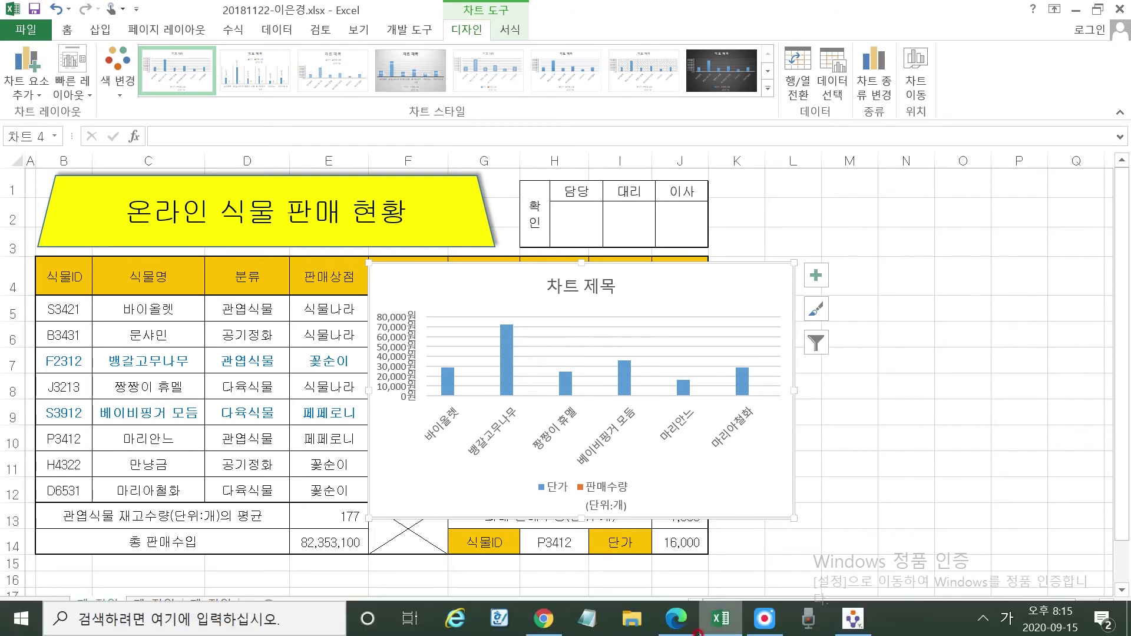
Review the task conditions in the exam PDF, then open Move Chart for the column chart
{"action": "left_click", "coordinate": [678, 619]}
{"action": "scroll", "coordinate": [389, 377], "scroll_direction": "up", "scroll_amount": 10}
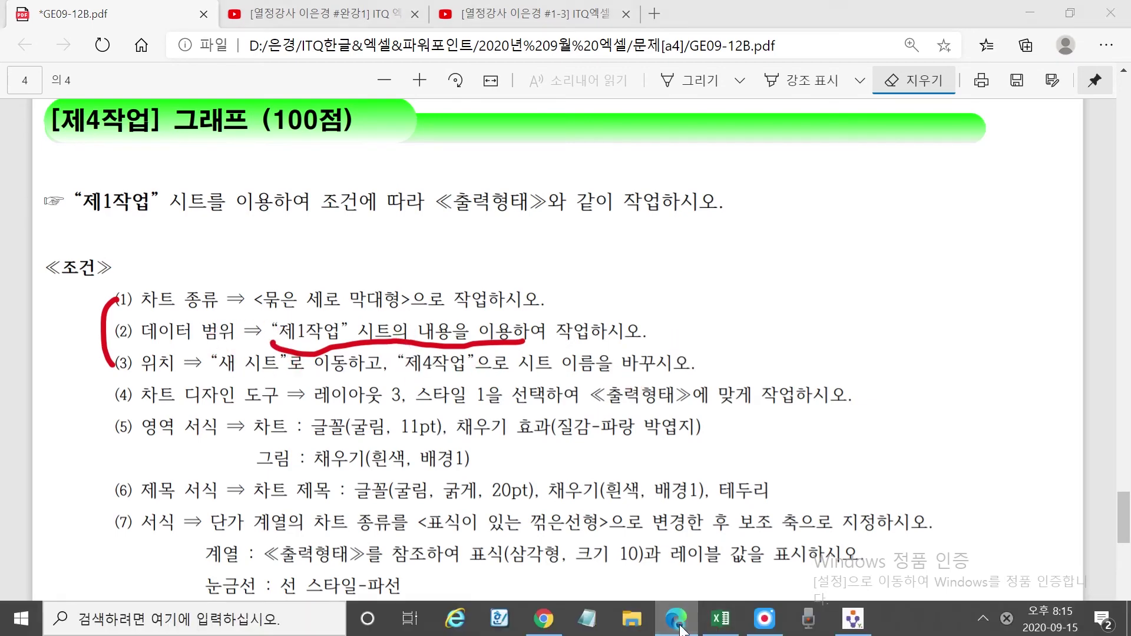
{"action": "left_click", "coordinate": [715, 631]}
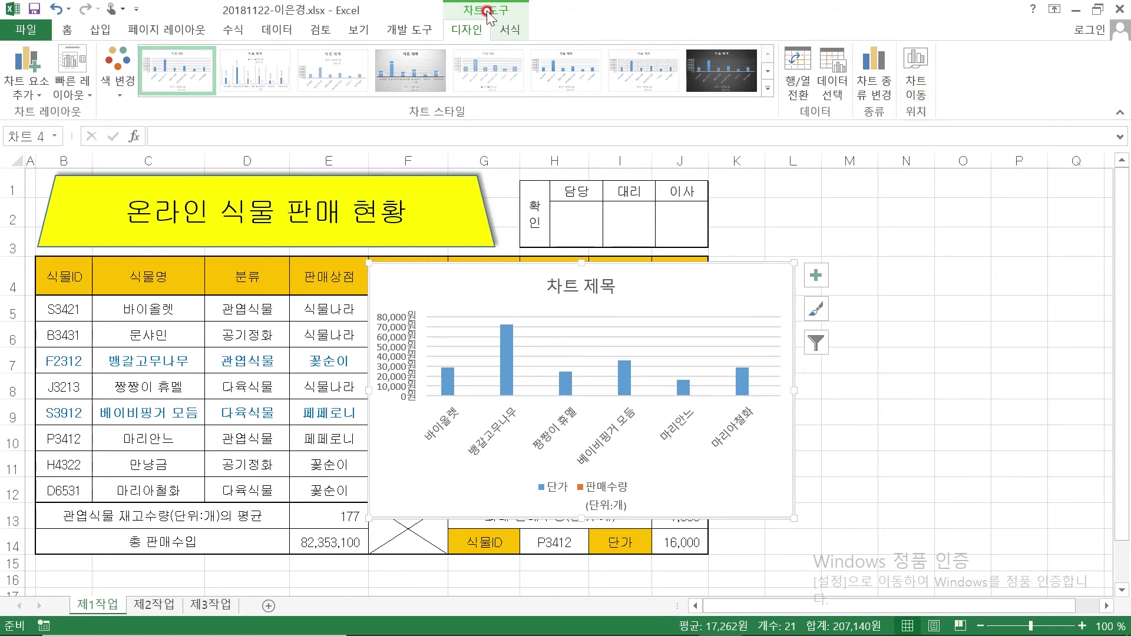
{"action": "left_click", "coordinate": [918, 65]}
Move the chart to a new sheet named 제4작업 and place it after 제3작업
{"action": "left_click", "coordinate": [648, 313]}
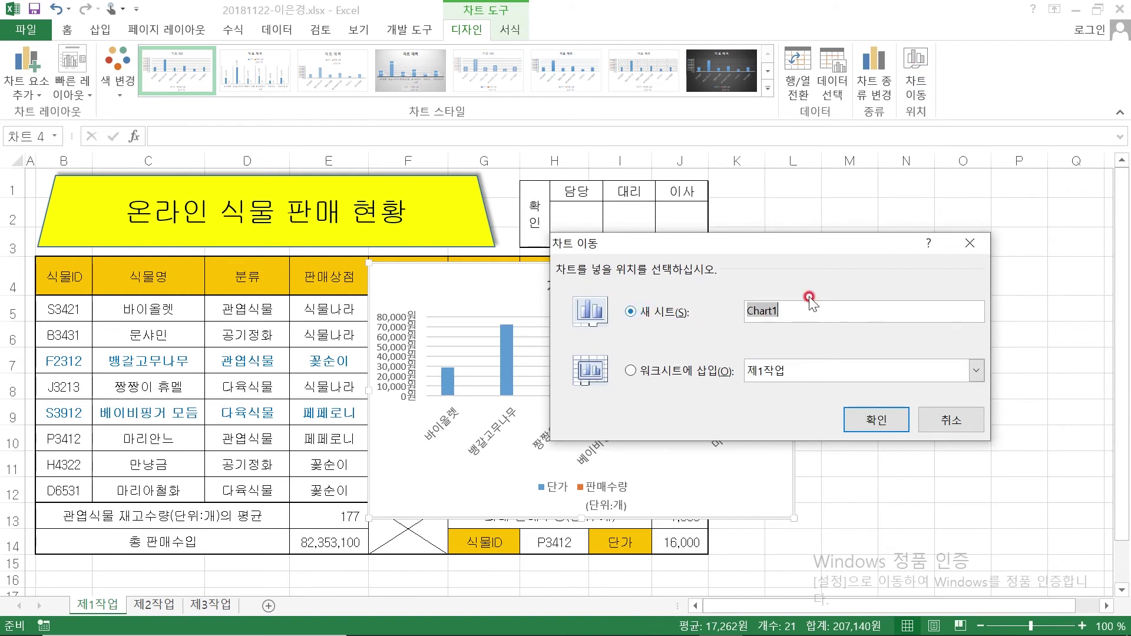
{"action": "type", "text": "제"}
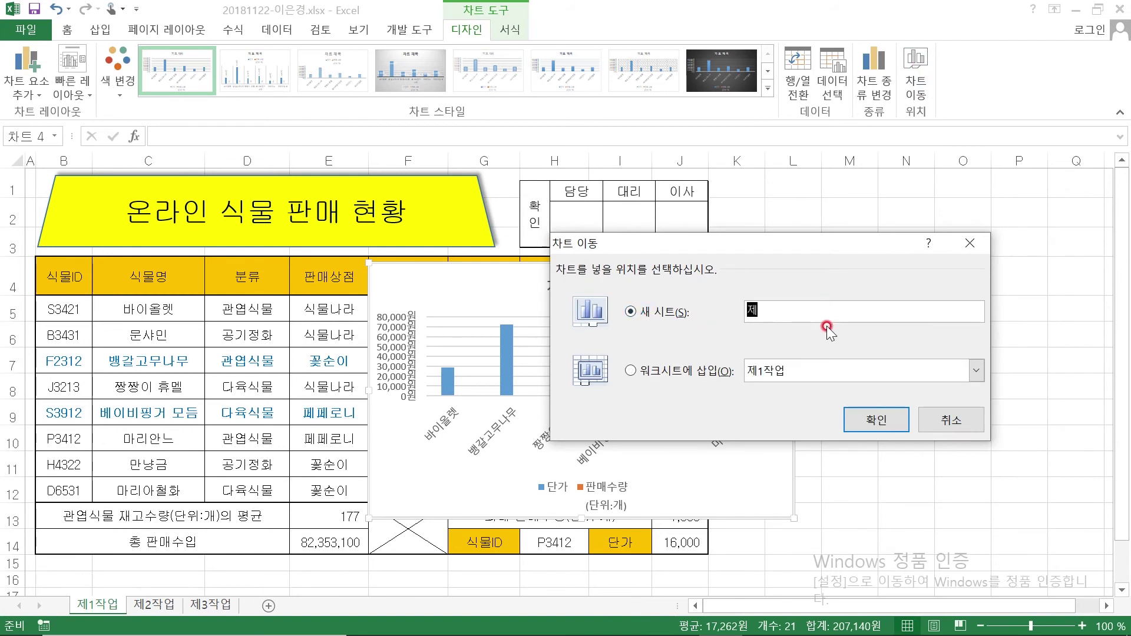
{"action": "type", "text": "4작업"}
{"action": "left_click", "coordinate": [855, 413]}
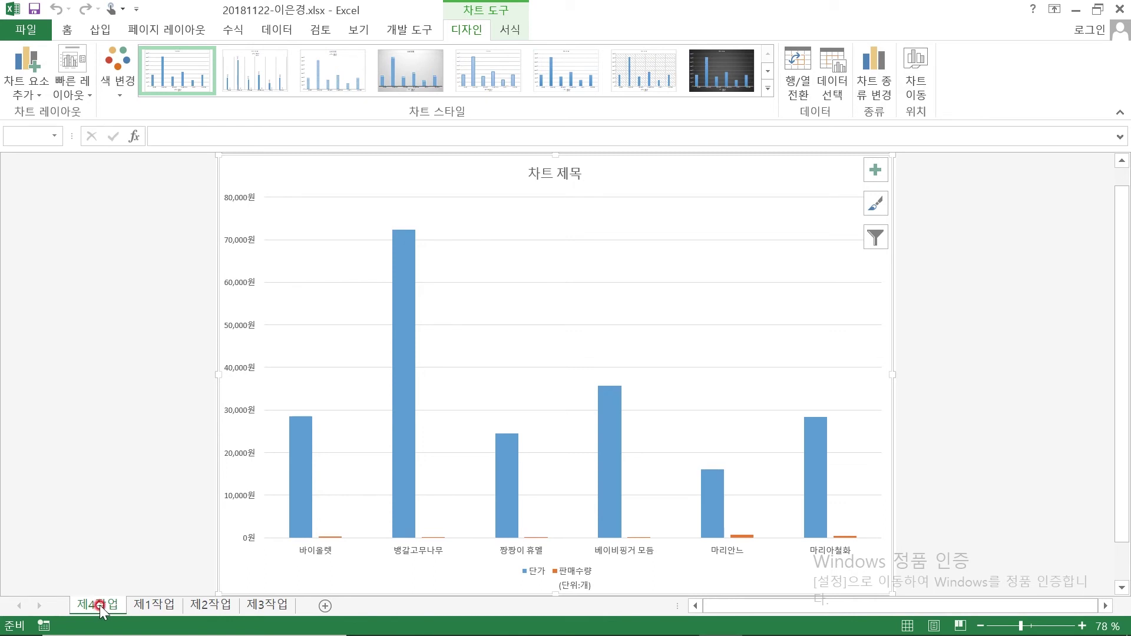
{"action": "left_click_drag", "start_coordinate": [100, 606], "coordinate": [314, 606]}
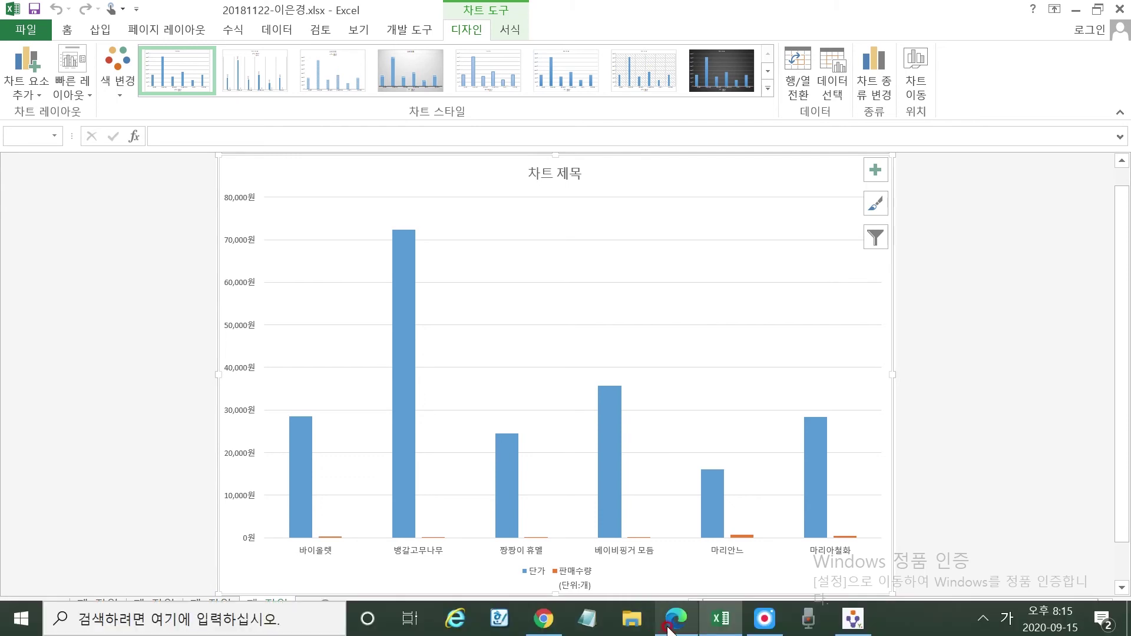
{"action": "left_click", "coordinate": [676, 619]}
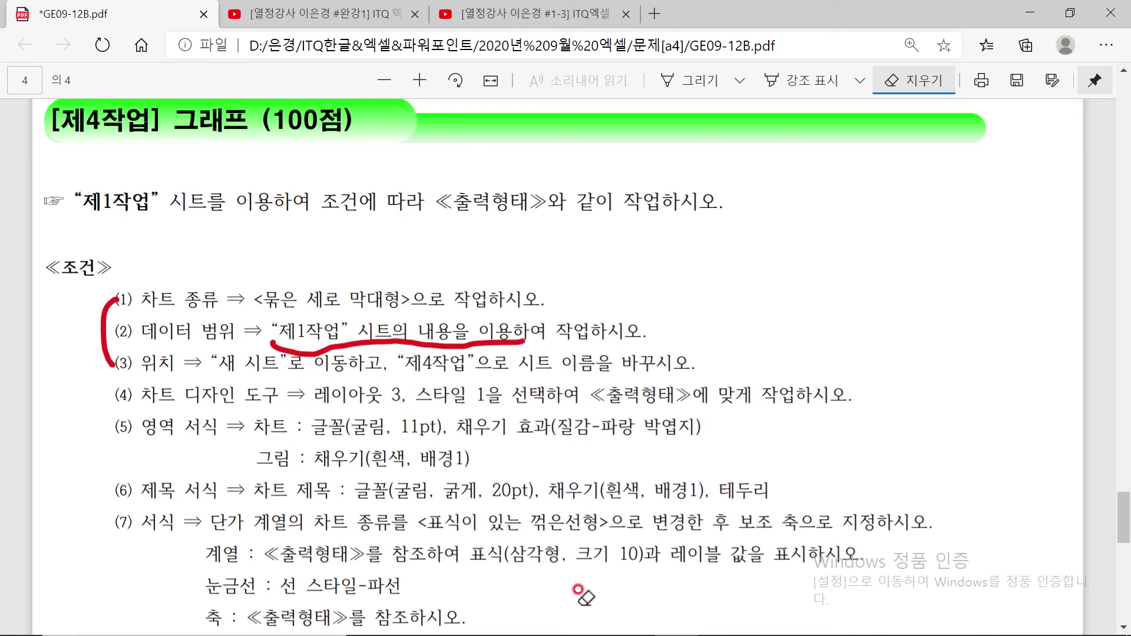
{"action": "mouse_move", "coordinate": [589, 633]}
{"action": "left_click", "coordinate": [705, 629]}
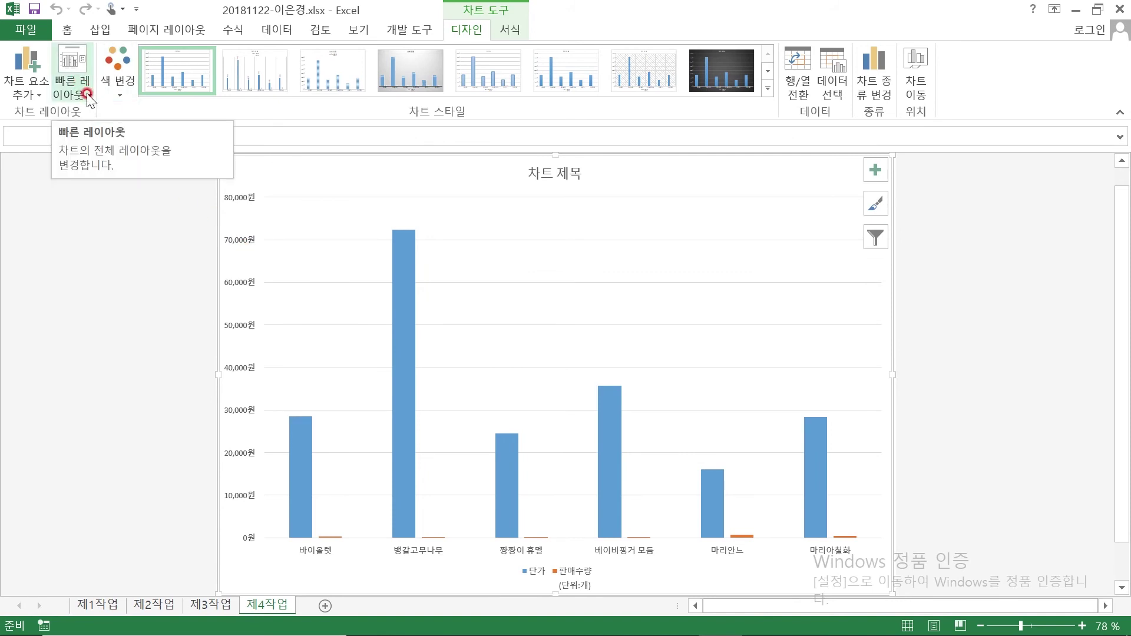
Apply Quick Layout 3 and Chart Style 1 to the chart, then recheck the task PDF
{"action": "left_click", "coordinate": [87, 94]}
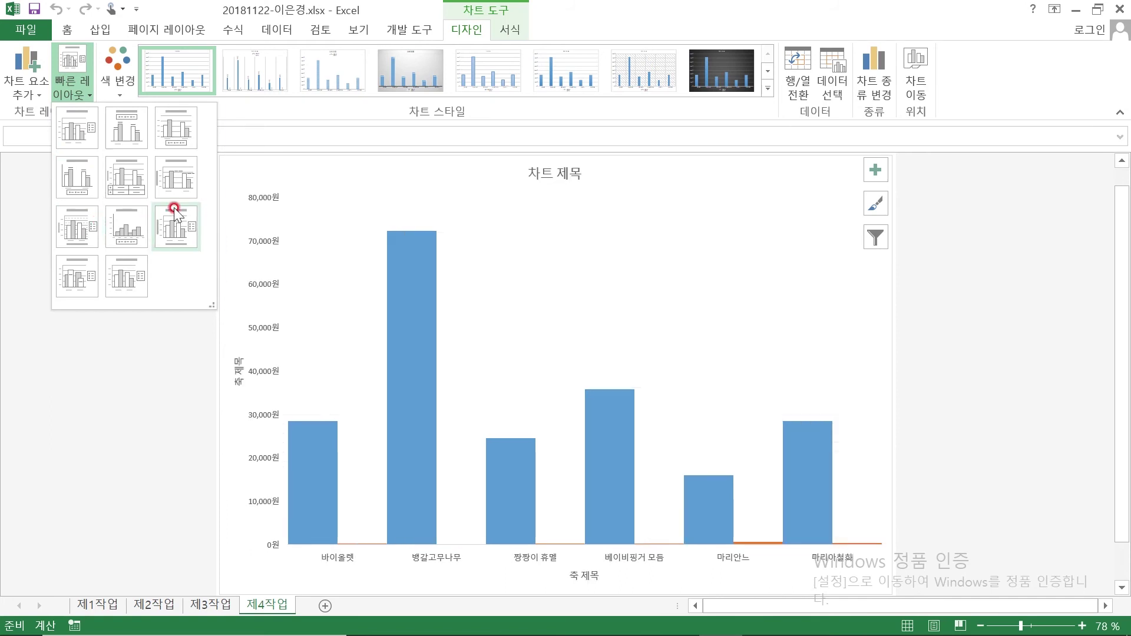
{"action": "left_click", "coordinate": [184, 129]}
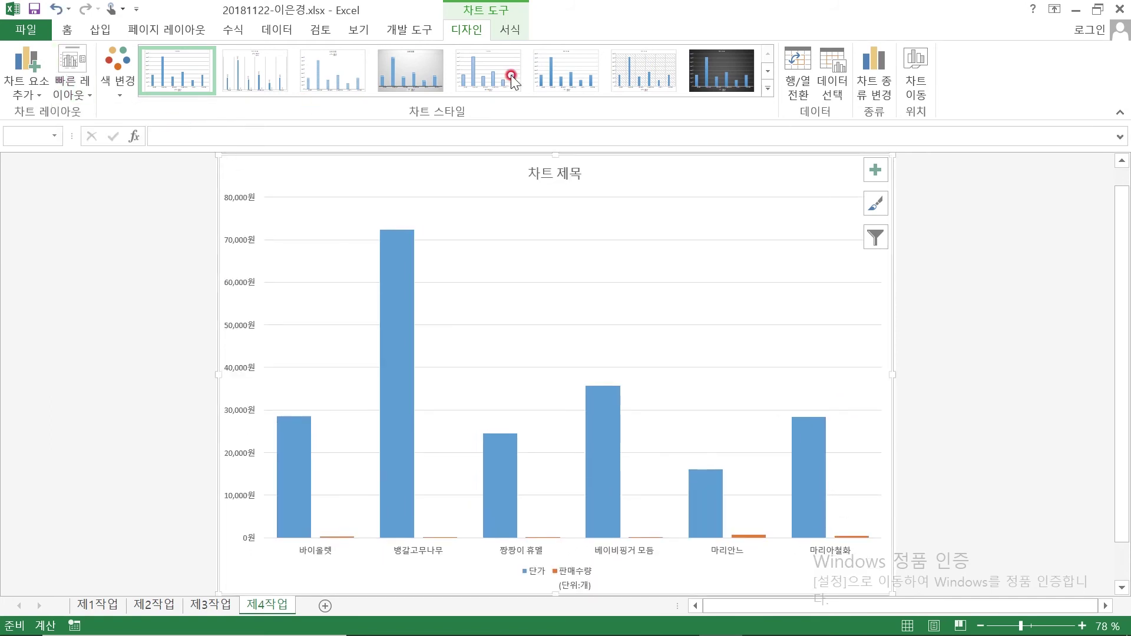
{"action": "left_click", "coordinate": [174, 67]}
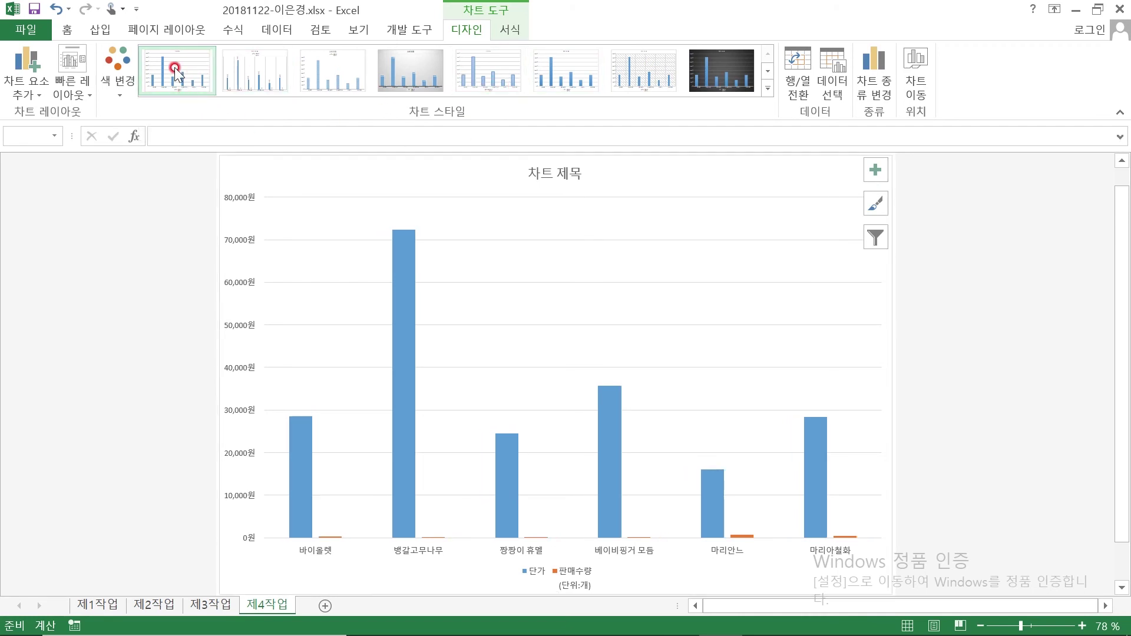
{"action": "left_click", "coordinate": [174, 67]}
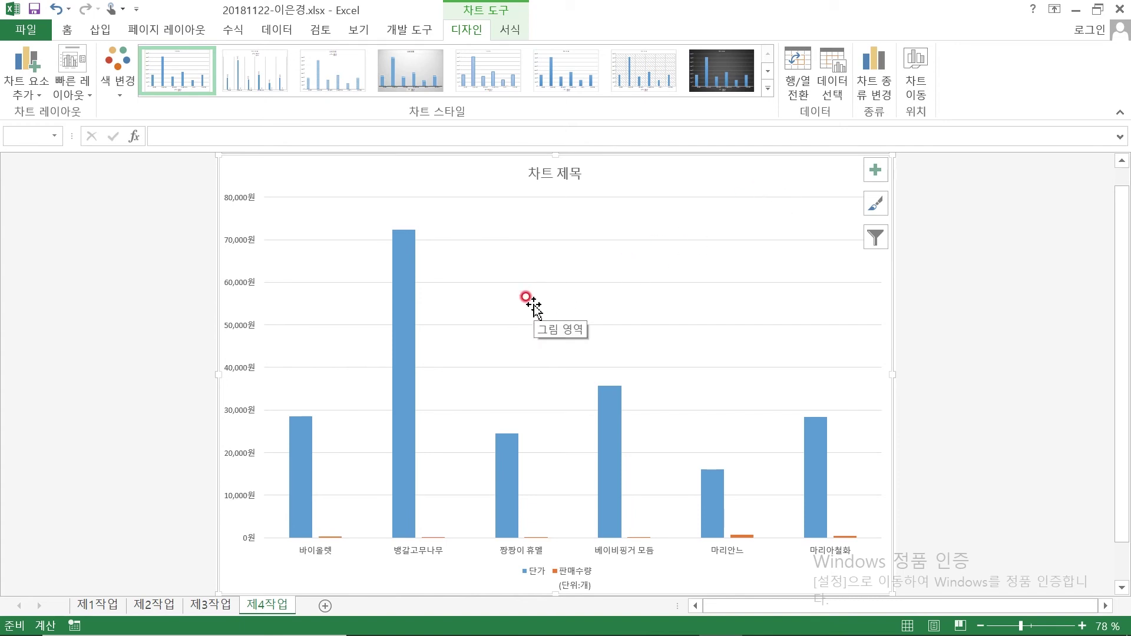
{"action": "left_click", "coordinate": [666, 618]}
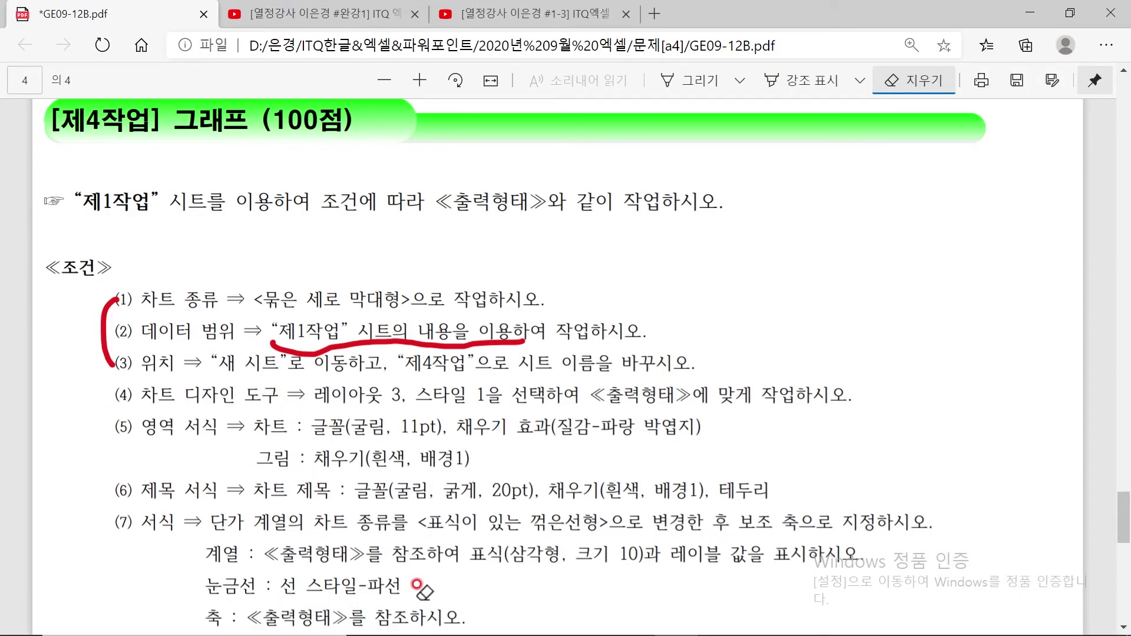
{"action": "left_click", "coordinate": [718, 620]}
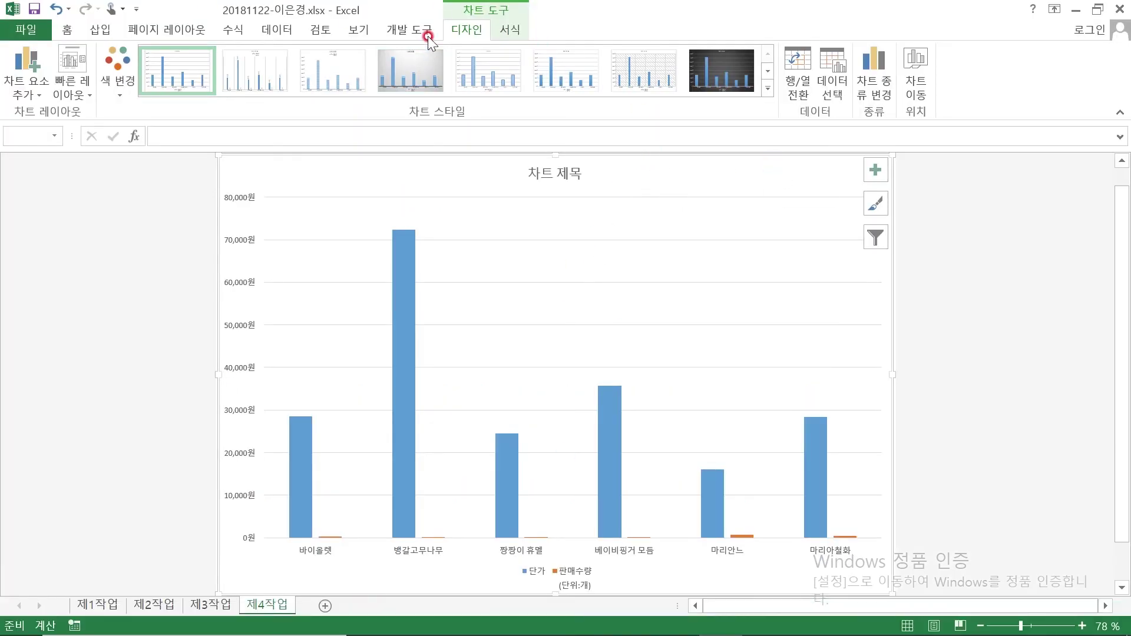
Set all chart text to the 굴림 font and enlarge it to 11 pt
{"action": "left_click", "coordinate": [69, 36]}
{"action": "left_click", "coordinate": [165, 58]}
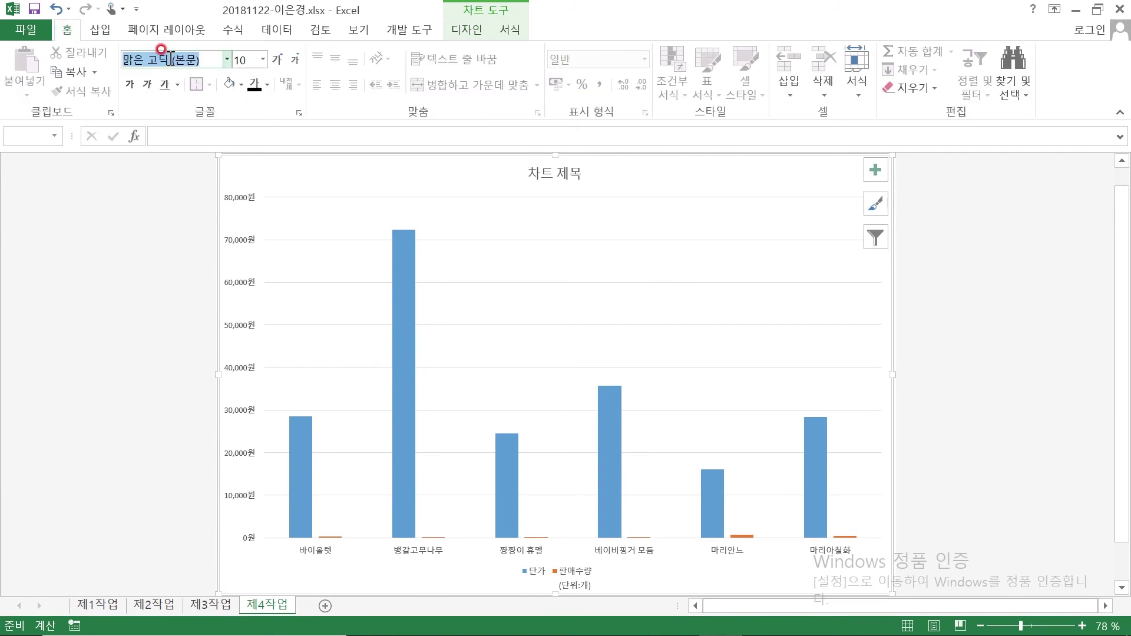
{"action": "type", "text": "굴림"}
{"action": "key", "text": "Return"}
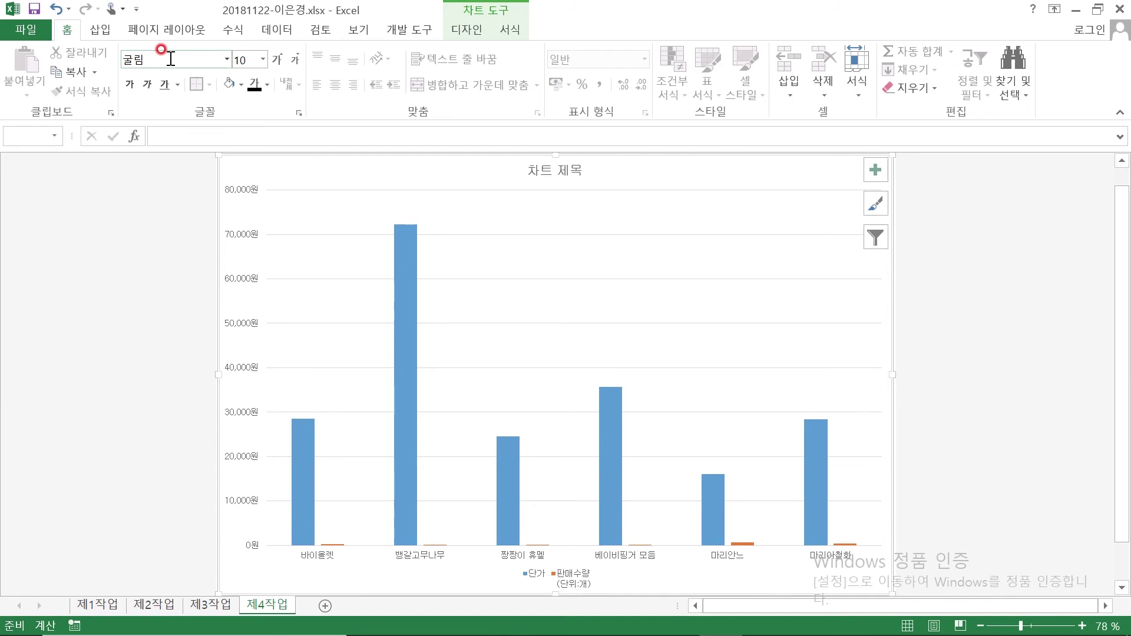
{"action": "left_click", "coordinate": [276, 61]}
{"action": "left_click", "coordinate": [275, 61]}
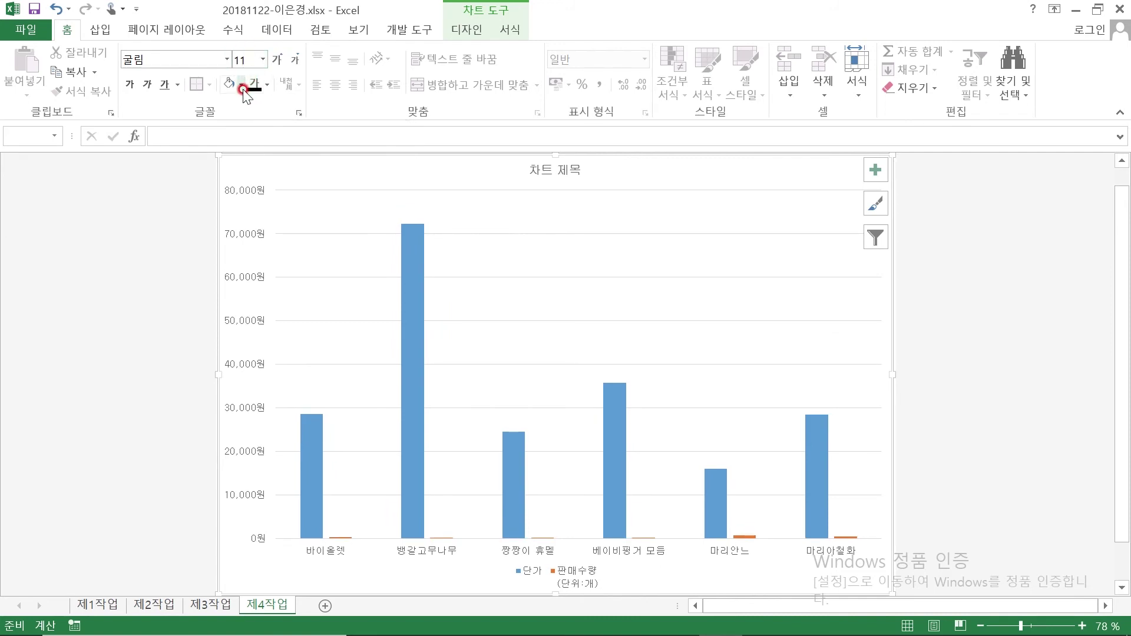
{"action": "left_click", "coordinate": [243, 86]}
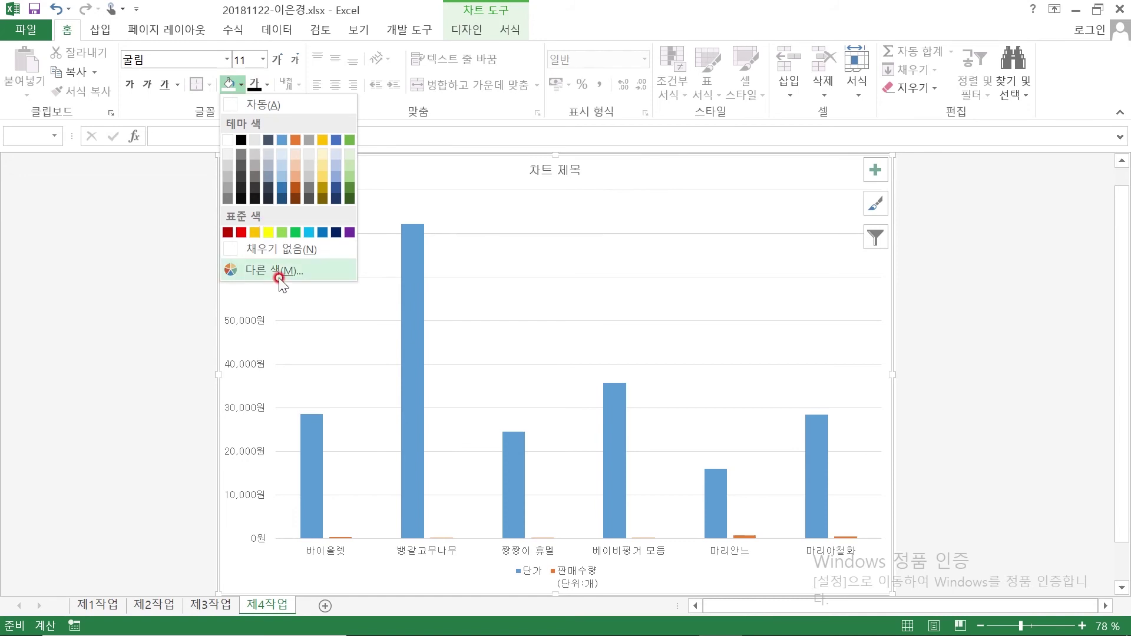
{"action": "left_click", "coordinate": [515, 31]}
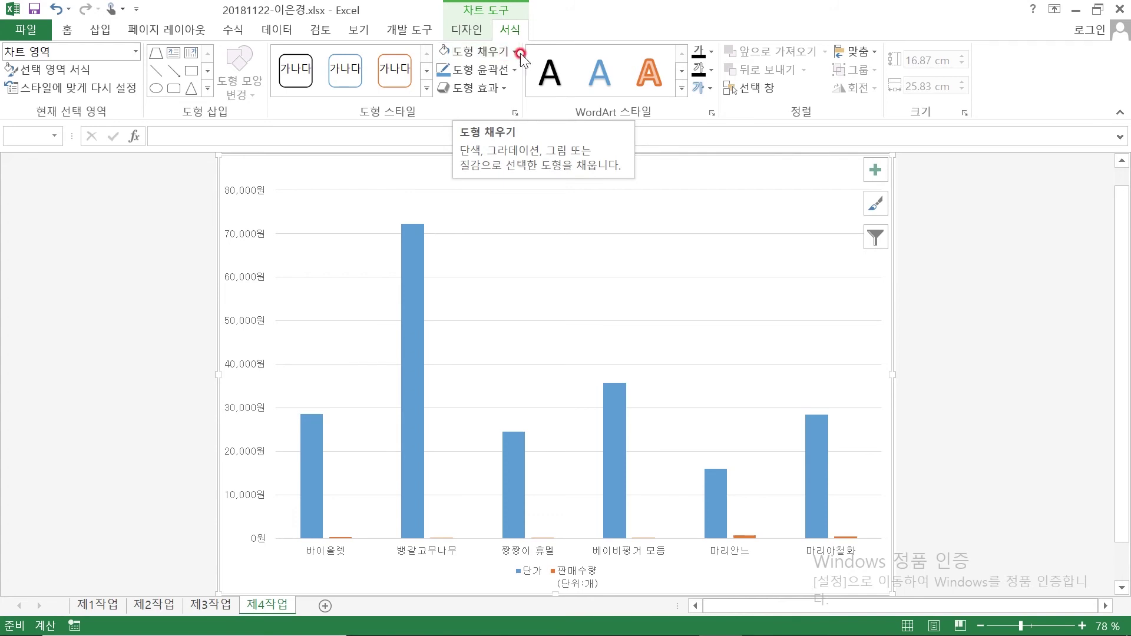
Fill the chart area with the 파랑 박엽지 (blue tissue paper) texture
{"action": "left_click", "coordinate": [518, 52]}
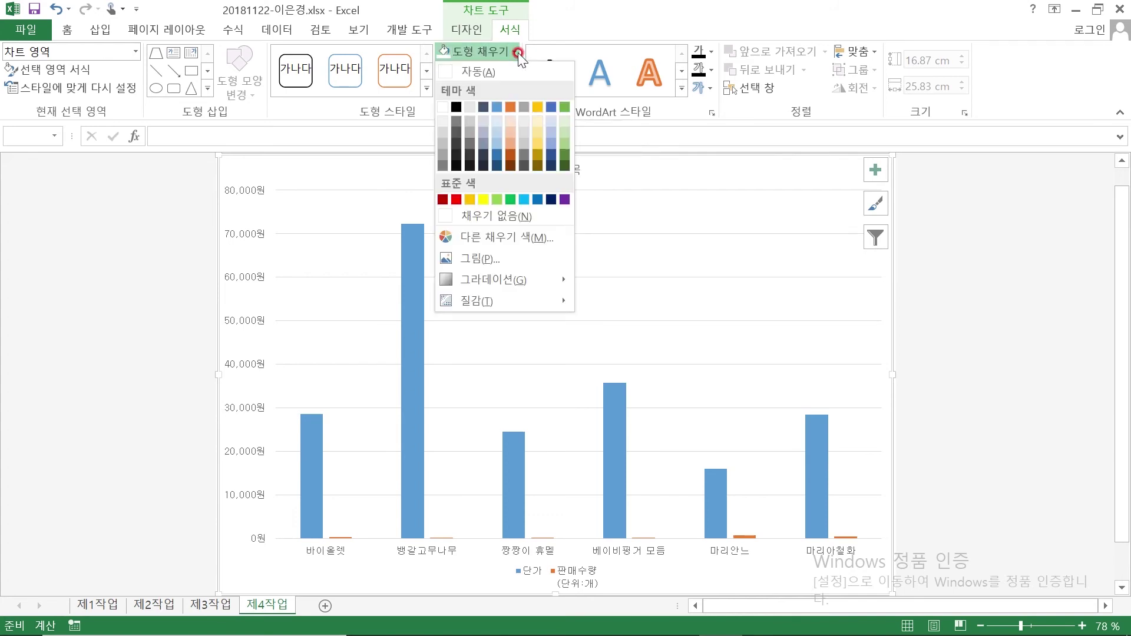
{"action": "mouse_move", "coordinate": [522, 294]}
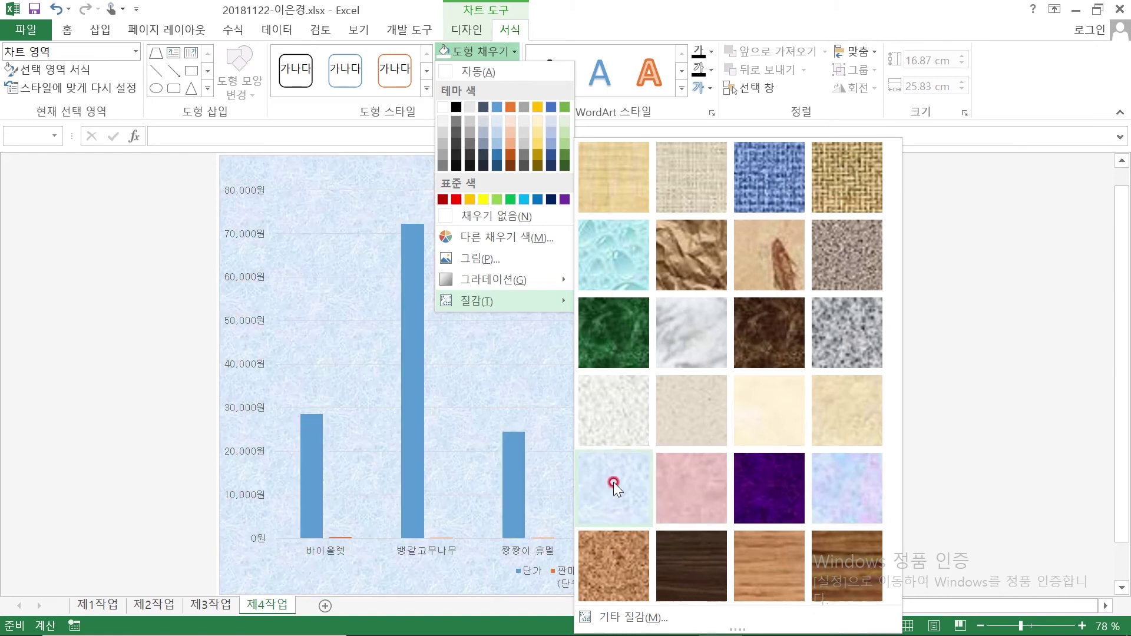
{"action": "left_click", "coordinate": [610, 484]}
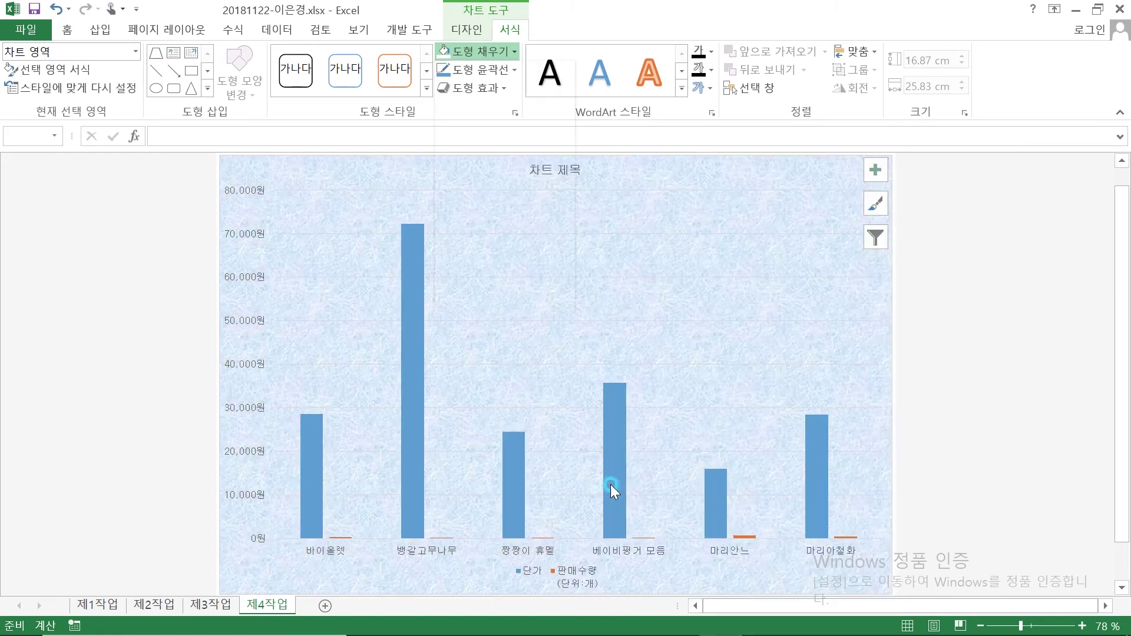
{"action": "left_click", "coordinate": [699, 626]}
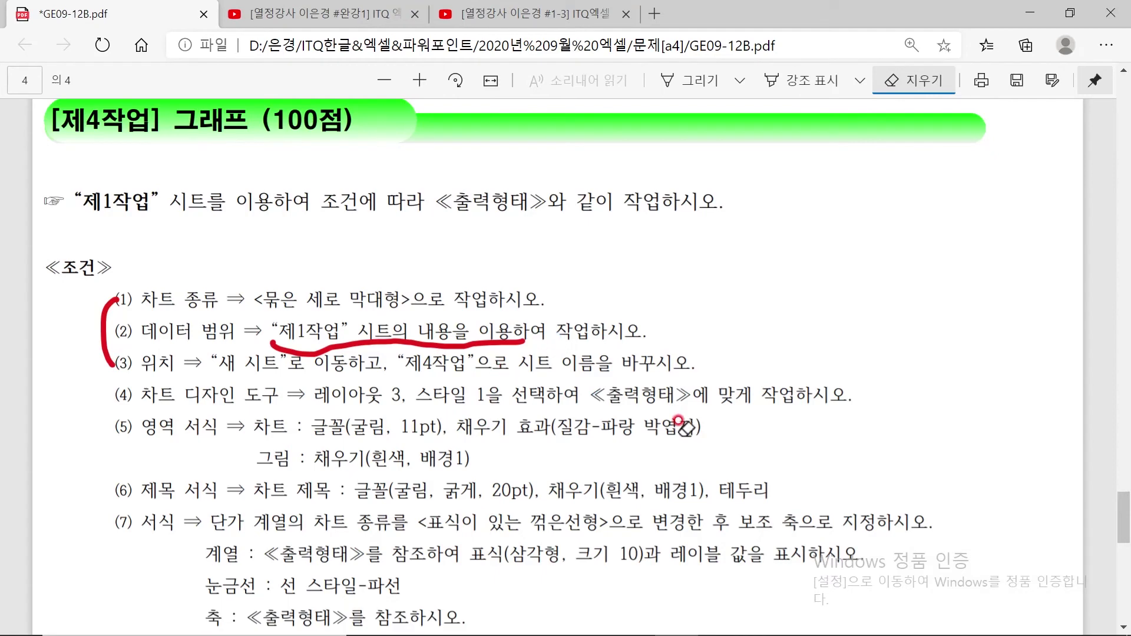
Circle 채우기 효과 in condition (5) with red ink and write 서식 beside it
{"action": "left_click", "coordinate": [684, 81]}
{"action": "mouse_move", "coordinate": [465, 413]}
{"action": "left_mouse_down"}
{"action": "mouse_move", "coordinate": [547, 426]}
{"action": "mouse_move", "coordinate": [543, 439]}
{"action": "mouse_move", "coordinate": [670, 429]}
{"action": "mouse_move", "coordinate": [739, 447]}
{"action": "left_mouse_up"}
{"action": "mouse_move", "coordinate": [742, 435]}
{"action": "left_mouse_down"}
{"action": "mouse_move", "coordinate": [759, 450]}
{"action": "mouse_move", "coordinate": [764, 432]}
{"action": "mouse_move", "coordinate": [772, 456]}
{"action": "left_mouse_up"}
{"action": "left_click_drag", "start_coordinate": [787, 413], "coordinate": [786, 437]}
{"action": "mouse_move", "coordinate": [788, 425]}
{"action": "left_mouse_down"}
{"action": "mouse_move", "coordinate": [818, 439]}
{"action": "mouse_move", "coordinate": [827, 470]}
{"action": "left_mouse_up"}
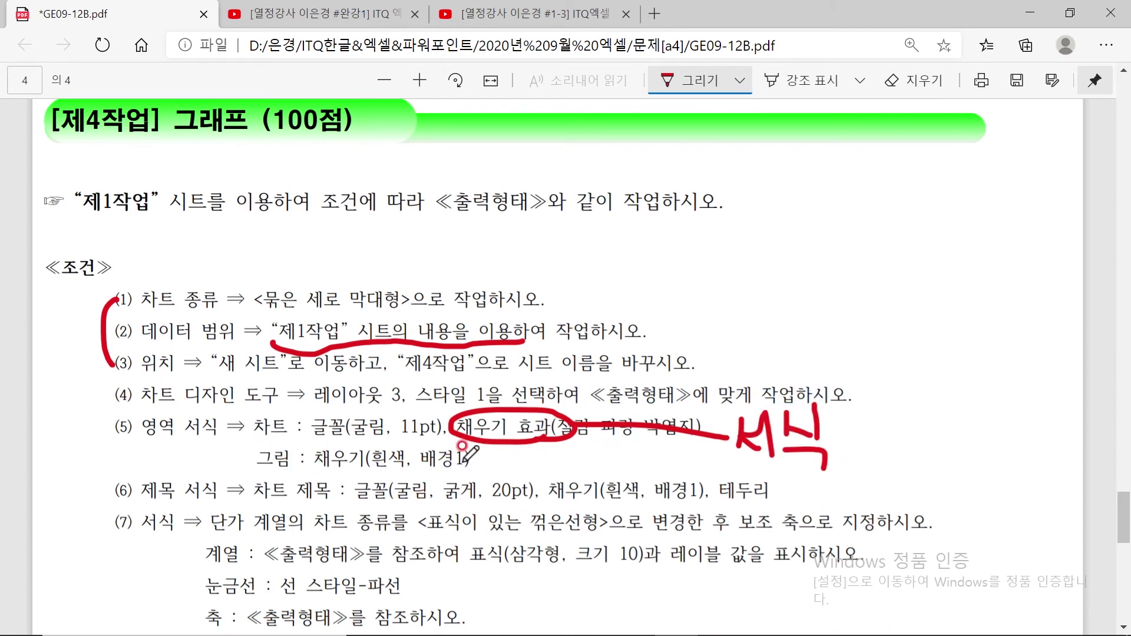
{"action": "left_click", "coordinate": [764, 619]}
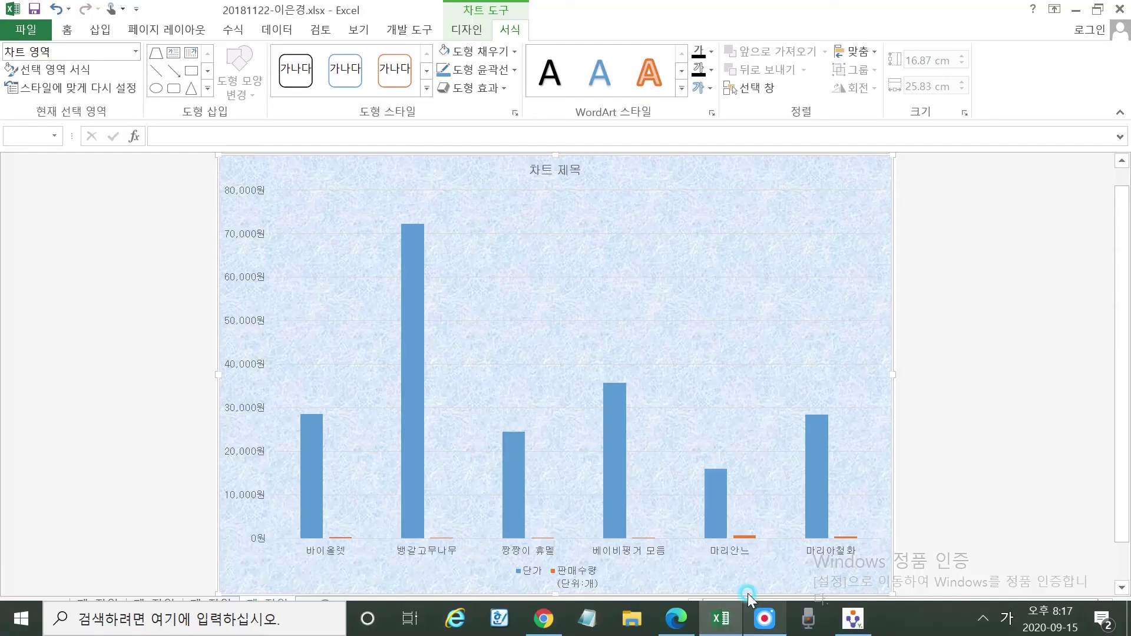
Fill the chart's plot area with solid white
{"action": "left_click", "coordinate": [506, 391]}
{"action": "left_click", "coordinate": [514, 52]}
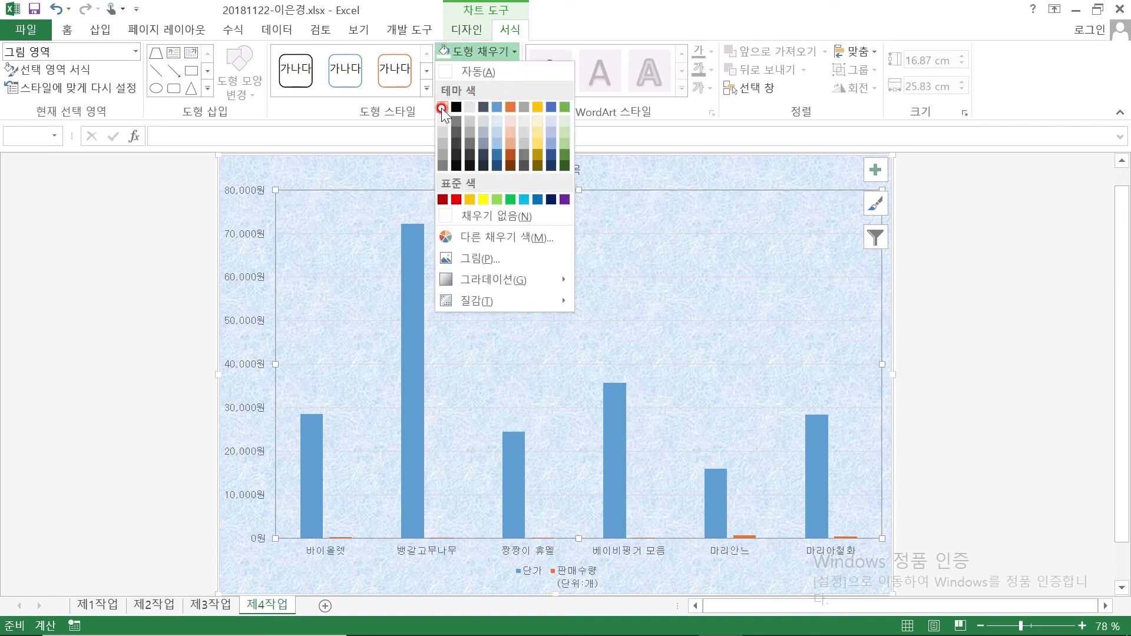
{"action": "left_click", "coordinate": [441, 108]}
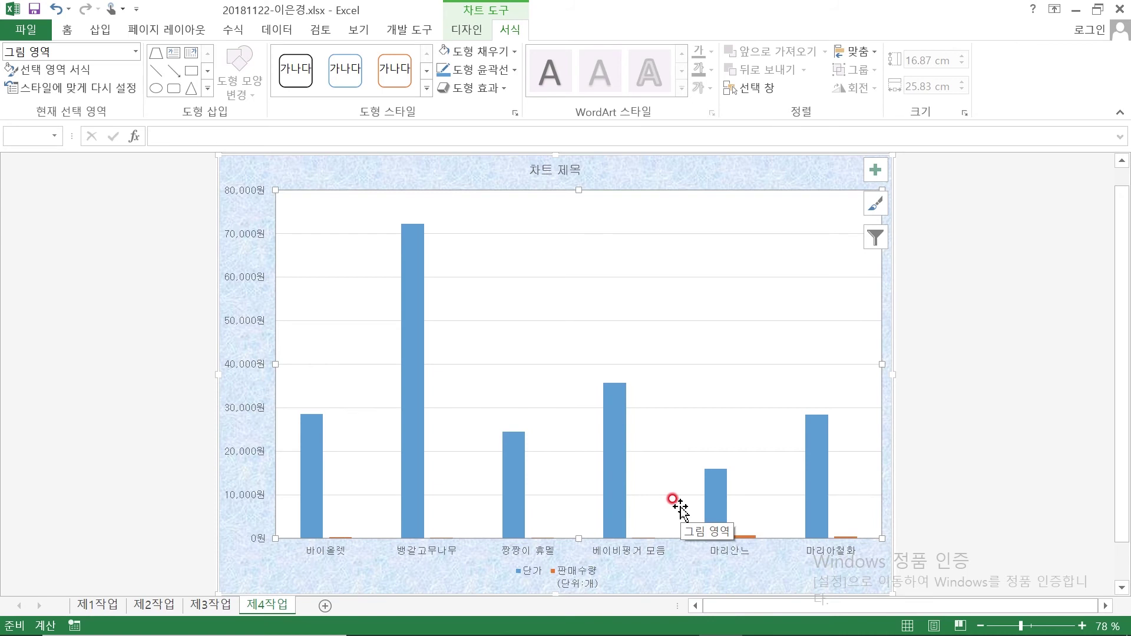
{"action": "left_click", "coordinate": [556, 169]}
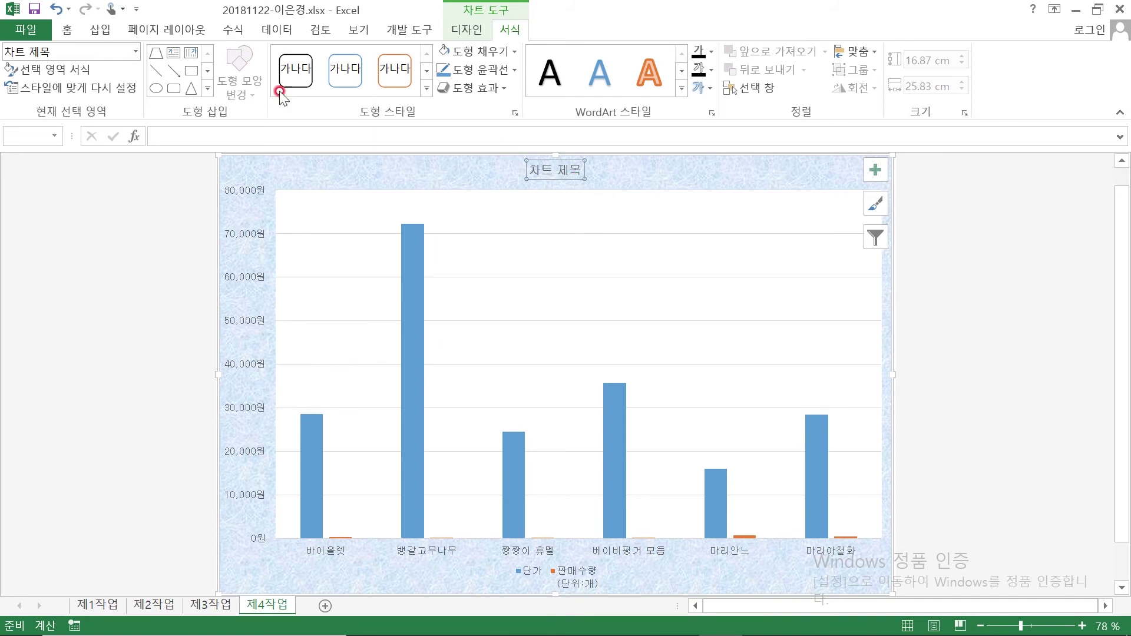
Make the chart title bold at 24 pt with a white fill
{"action": "left_click", "coordinate": [73, 30]}
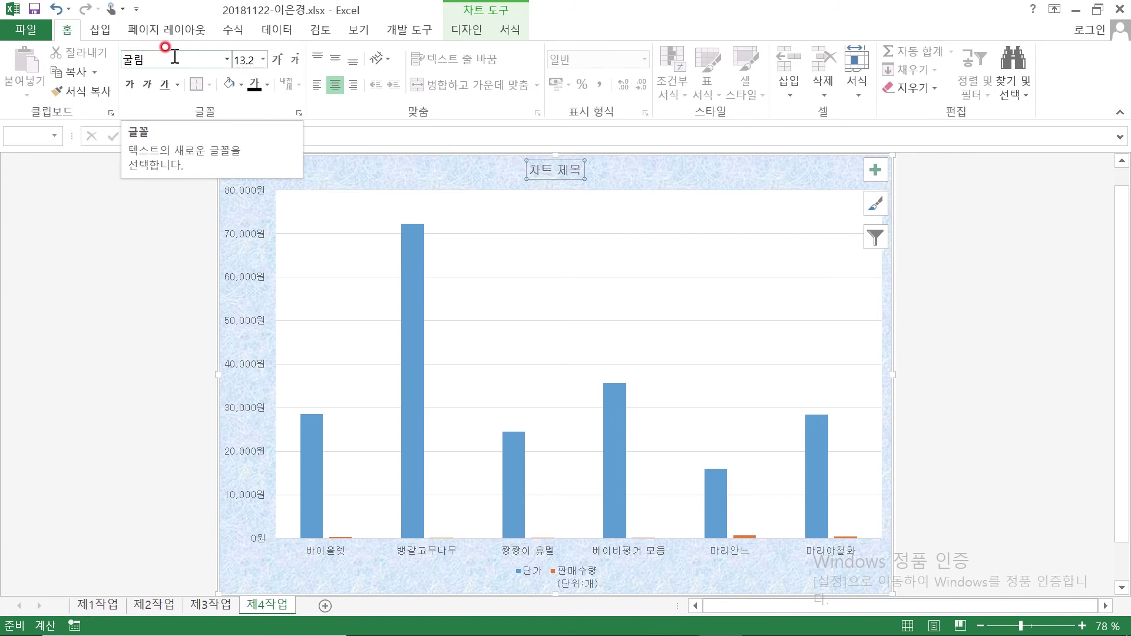
{"action": "left_click", "coordinate": [129, 86]}
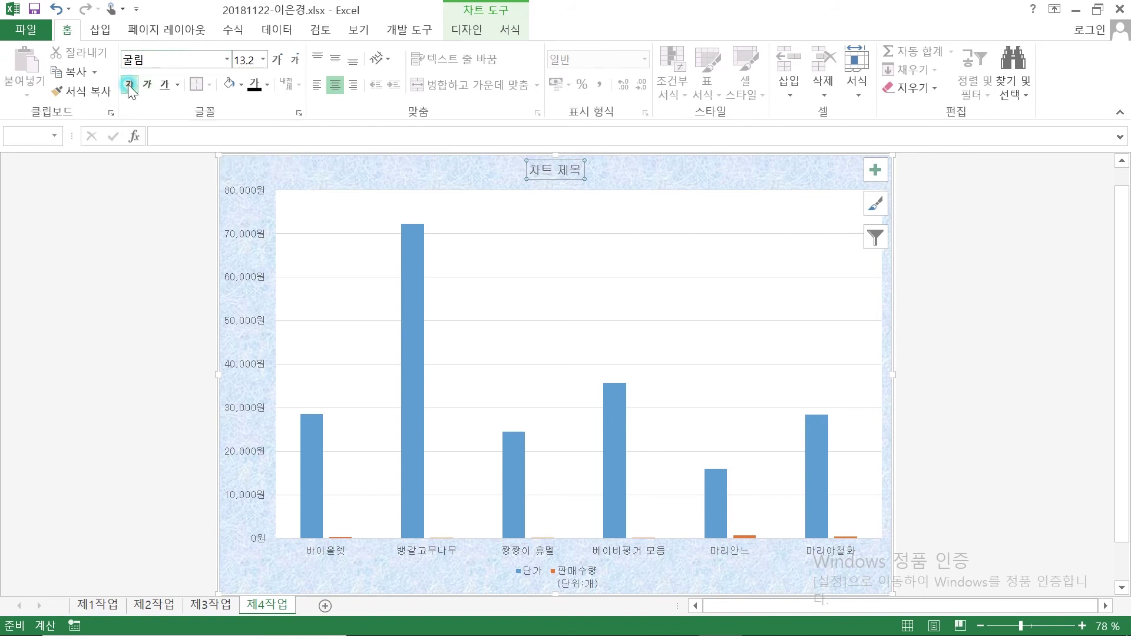
{"action": "left_click", "coordinate": [245, 60]}
{"action": "type", "text": "2"}
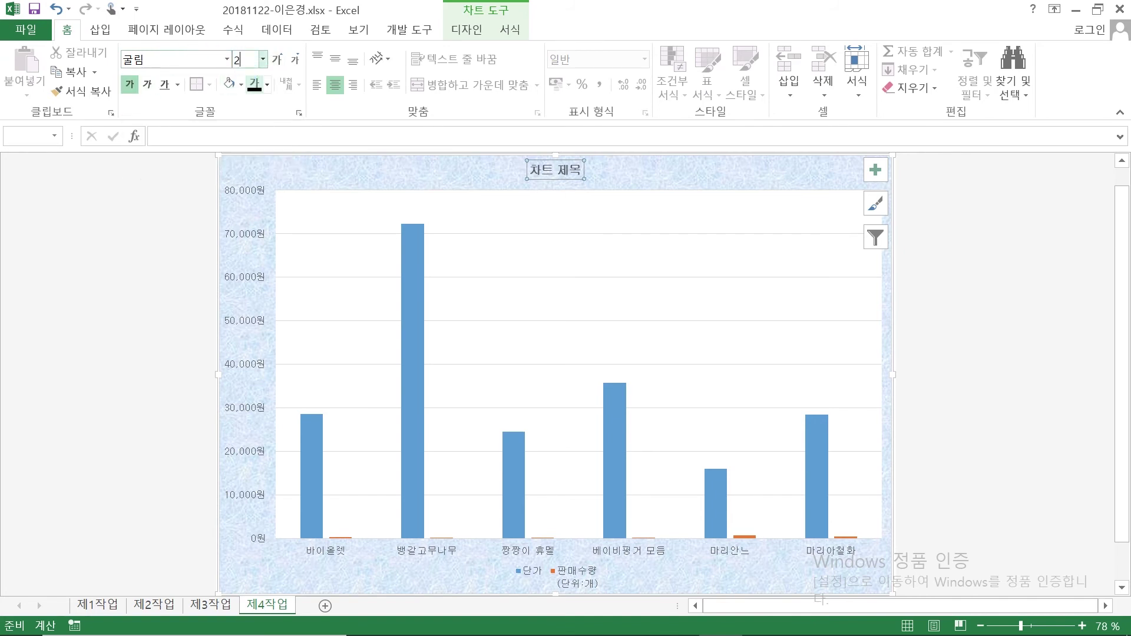
{"action": "type", "text": "4"}
{"action": "key", "text": "Return"}
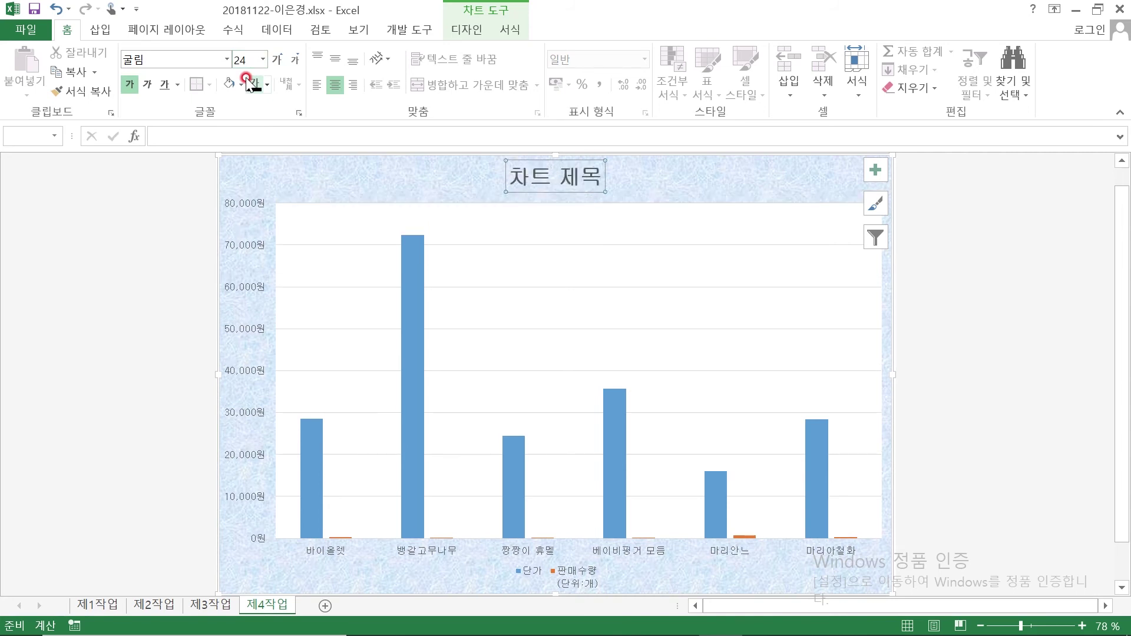
{"action": "left_click", "coordinate": [240, 85]}
{"action": "left_click", "coordinate": [230, 101]}
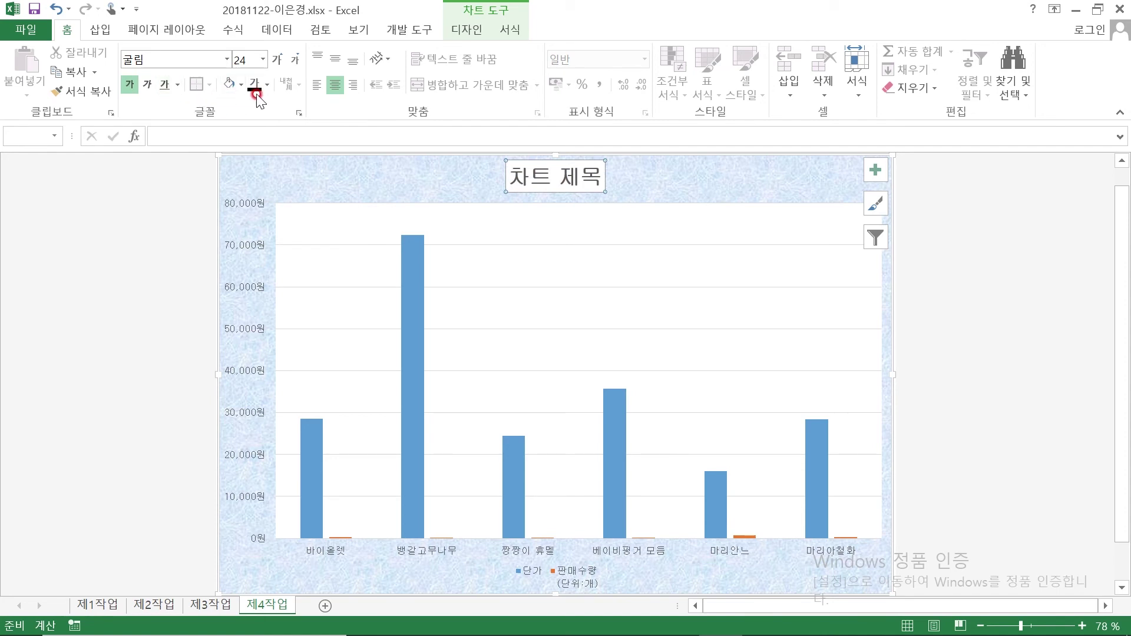
{"action": "left_click", "coordinate": [517, 25]}
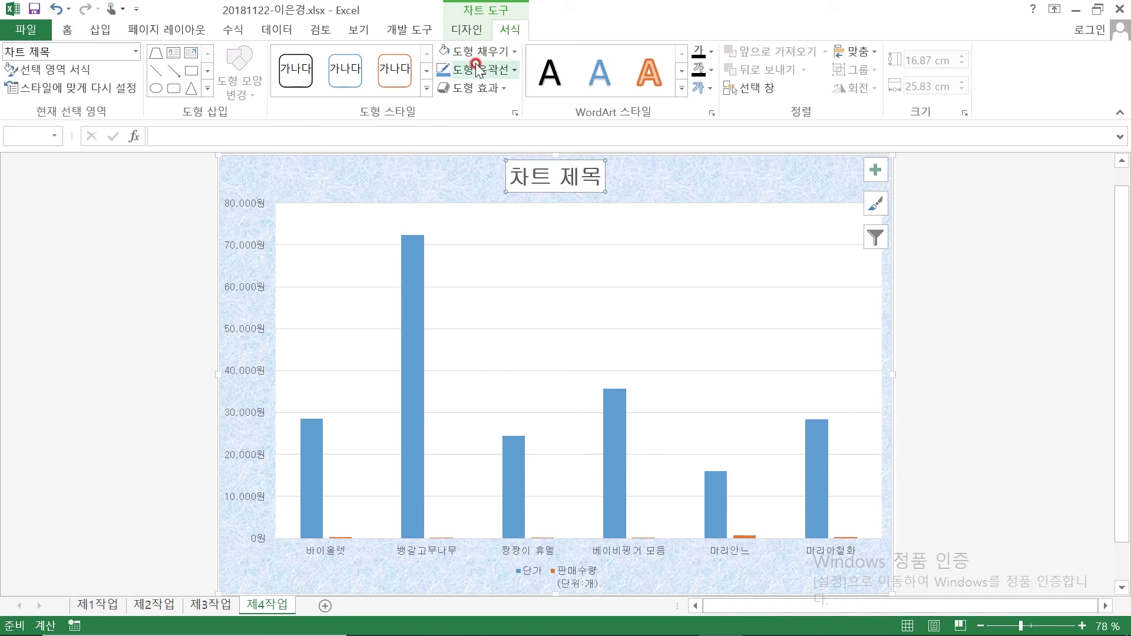
Draw a red line out from 테두리 in the exam PDF and start a handwritten note
{"action": "mouse_move", "coordinate": [749, 634]}
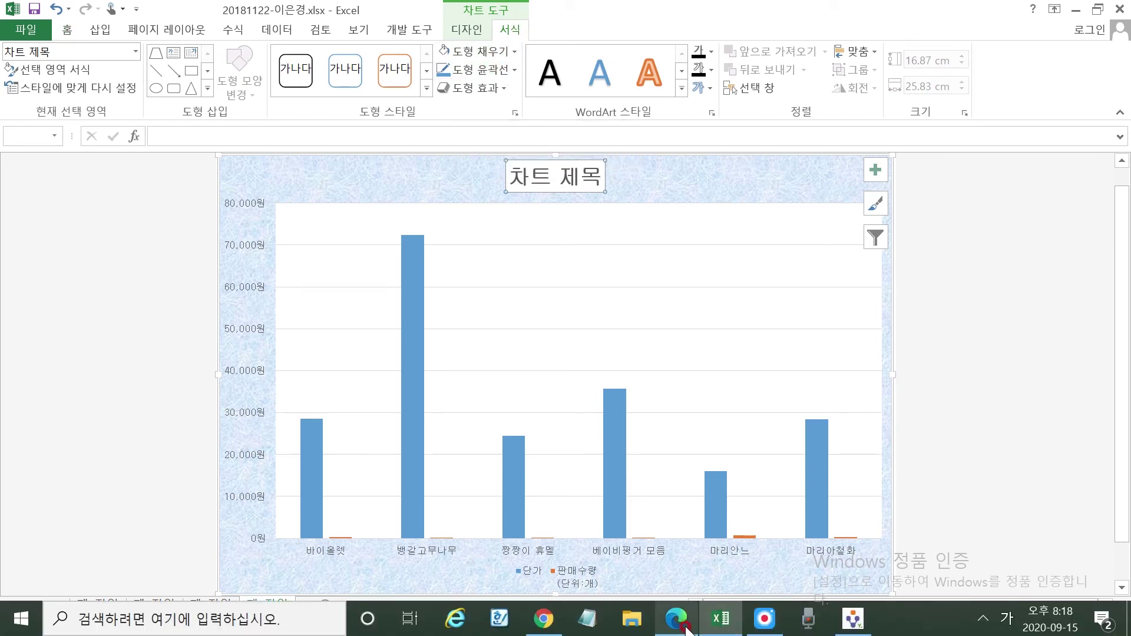
{"action": "left_click", "coordinate": [676, 618]}
{"action": "mouse_move", "coordinate": [766, 485]}
{"action": "left_mouse_down"}
{"action": "mouse_move", "coordinate": [714, 498]}
{"action": "mouse_move", "coordinate": [863, 487]}
{"action": "left_mouse_up"}
{"action": "mouse_move", "coordinate": [865, 442]}
{"action": "left_mouse_down"}
{"action": "mouse_move", "coordinate": [866, 474]}
{"action": "mouse_move", "coordinate": [878, 440]}
{"action": "left_mouse_up"}
{"action": "mouse_move", "coordinate": [882, 438]}
{"action": "left_mouse_down"}
{"action": "mouse_move", "coordinate": [891, 479]}
{"action": "mouse_move", "coordinate": [894, 450]}
{"action": "mouse_move", "coordinate": [907, 467]}
{"action": "left_mouse_up"}
{"action": "left_click_drag", "start_coordinate": [895, 468], "coordinate": [916, 487]}
{"action": "mouse_move", "coordinate": [864, 523]}
{"action": "left_mouse_down"}
{"action": "mouse_move", "coordinate": [894, 517]}
{"action": "mouse_move", "coordinate": [927, 537]}
{"action": "mouse_move", "coordinate": [949, 507]}
{"action": "mouse_move", "coordinate": [996, 530]}
{"action": "mouse_move", "coordinate": [980, 511]}
{"action": "mouse_move", "coordinate": [1002, 519]}
{"action": "mouse_move", "coordinate": [1022, 506]}
{"action": "mouse_move", "coordinate": [1028, 542]}
{"action": "mouse_move", "coordinate": [1004, 522]}
{"action": "left_mouse_up"}
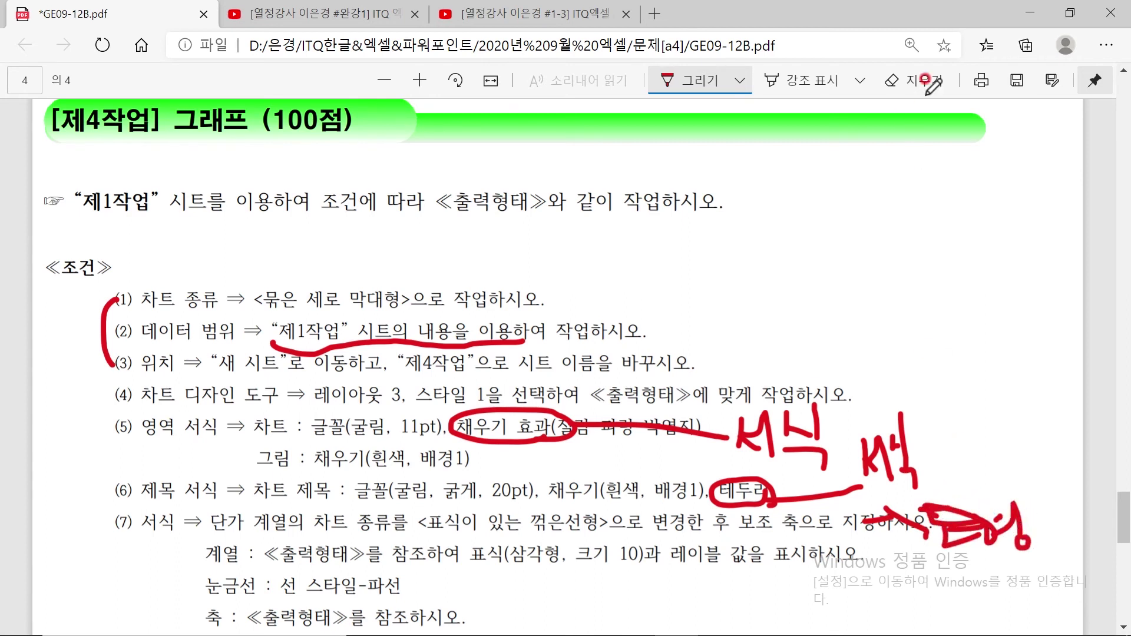
Erase the mistaken scribble and handwrite 도형 윤곽선 beside the border requirement
{"action": "left_click", "coordinate": [914, 81]}
{"action": "mouse_move", "coordinate": [971, 564]}
{"action": "left_mouse_down"}
{"action": "mouse_move", "coordinate": [961, 488]}
{"action": "mouse_move", "coordinate": [987, 506]}
{"action": "mouse_move", "coordinate": [1011, 566]}
{"action": "mouse_move", "coordinate": [1020, 545]}
{"action": "mouse_move", "coordinate": [999, 519]}
{"action": "left_mouse_up"}
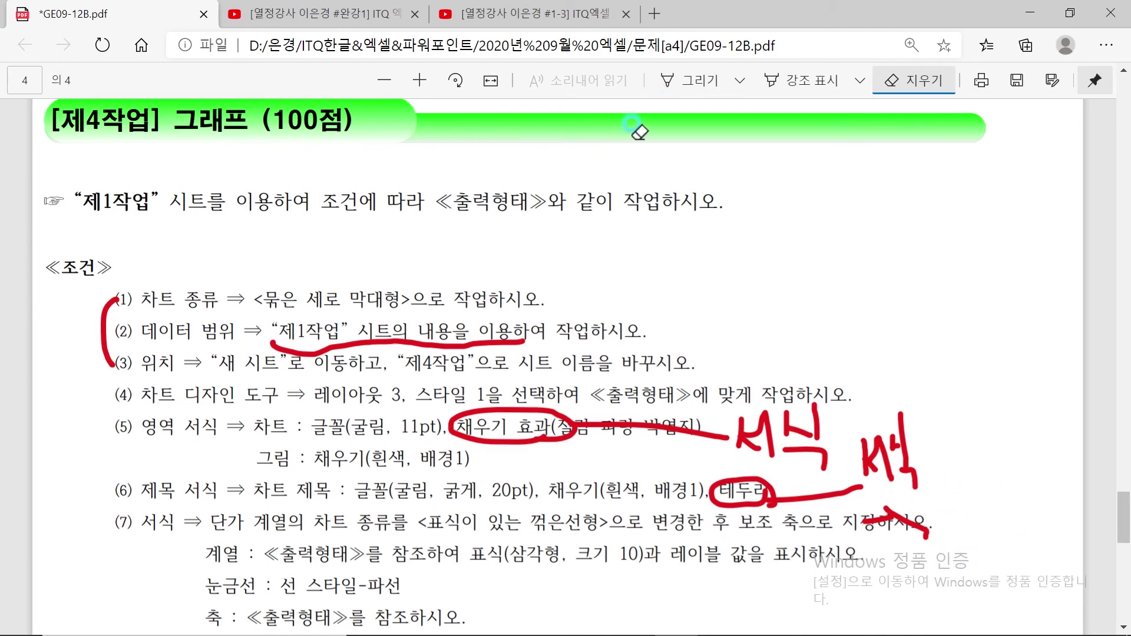
{"action": "left_click", "coordinate": [699, 85]}
{"action": "mouse_move", "coordinate": [948, 492]}
{"action": "left_mouse_down"}
{"action": "mouse_move", "coordinate": [968, 495]}
{"action": "mouse_move", "coordinate": [967, 522]}
{"action": "mouse_move", "coordinate": [991, 522]}
{"action": "left_mouse_up"}
{"action": "mouse_move", "coordinate": [989, 479]}
{"action": "left_mouse_down"}
{"action": "mouse_move", "coordinate": [1009, 522]}
{"action": "mouse_move", "coordinate": [1028, 497]}
{"action": "mouse_move", "coordinate": [1043, 551]}
{"action": "mouse_move", "coordinate": [1028, 527]}
{"action": "left_mouse_up"}
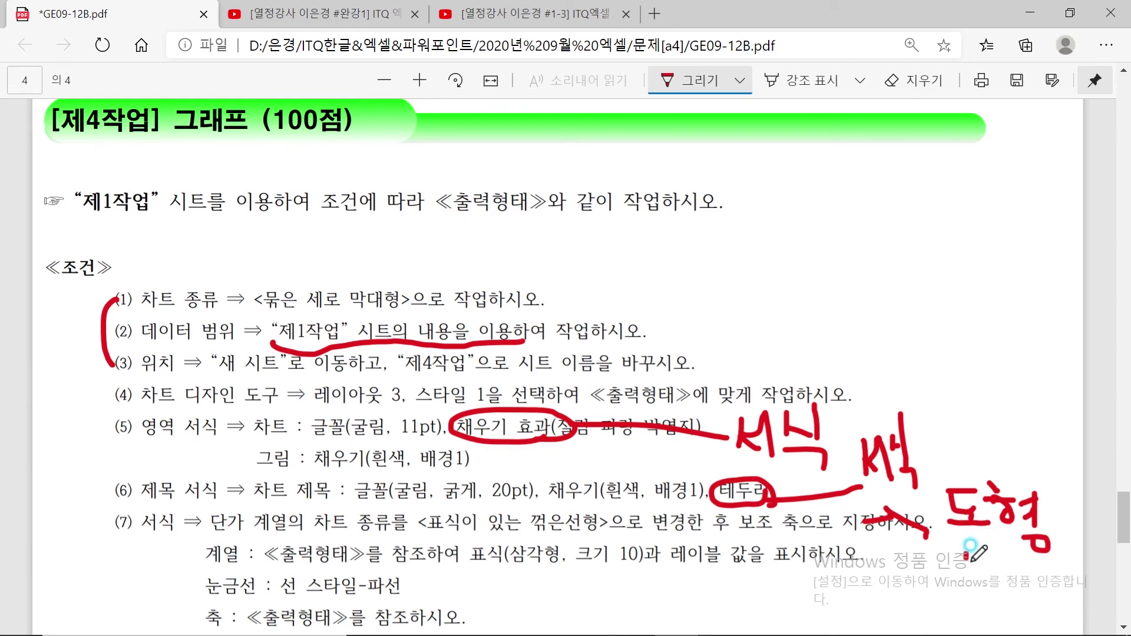
{"action": "mouse_move", "coordinate": [970, 547]}
{"action": "left_mouse_down"}
{"action": "mouse_move", "coordinate": [996, 566]}
{"action": "mouse_move", "coordinate": [980, 596]}
{"action": "mouse_move", "coordinate": [1015, 592]}
{"action": "left_mouse_up"}
{"action": "mouse_move", "coordinate": [1001, 533]}
{"action": "left_mouse_down"}
{"action": "mouse_move", "coordinate": [1034, 575]}
{"action": "mouse_move", "coordinate": [1012, 591]}
{"action": "mouse_move", "coordinate": [1028, 609]}
{"action": "mouse_move", "coordinate": [1049, 566]}
{"action": "mouse_move", "coordinate": [1071, 611]}
{"action": "left_mouse_up"}
Return to the Excel chart with its title selected for outlining
{"action": "mouse_move", "coordinate": [788, 634]}
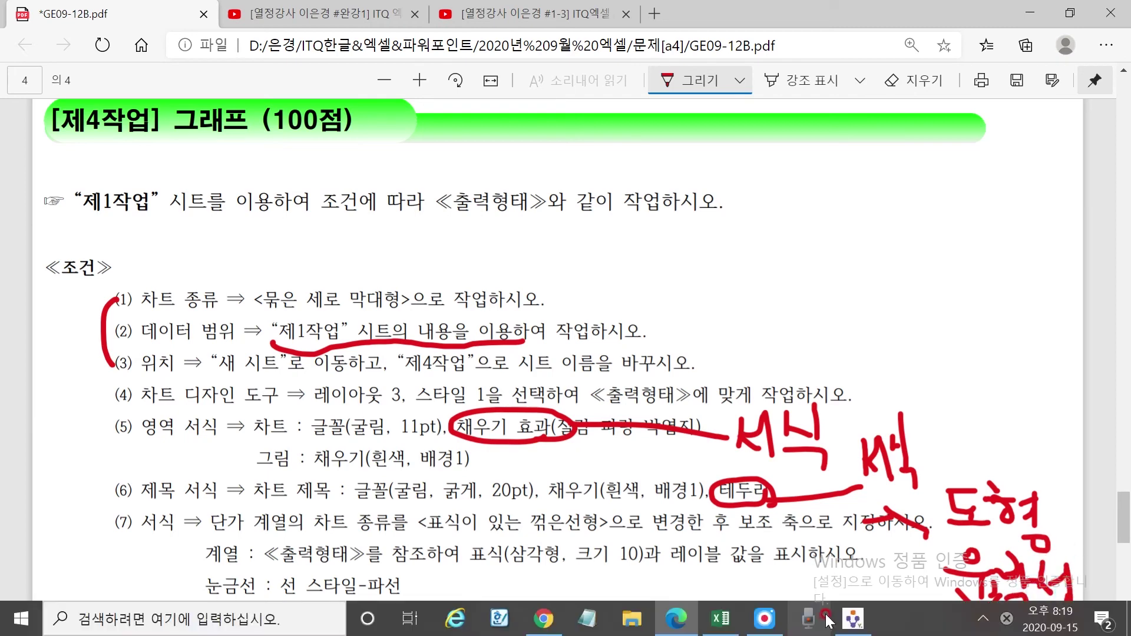
{"action": "left_click", "coordinate": [720, 619]}
{"action": "left_click", "coordinate": [599, 189]}
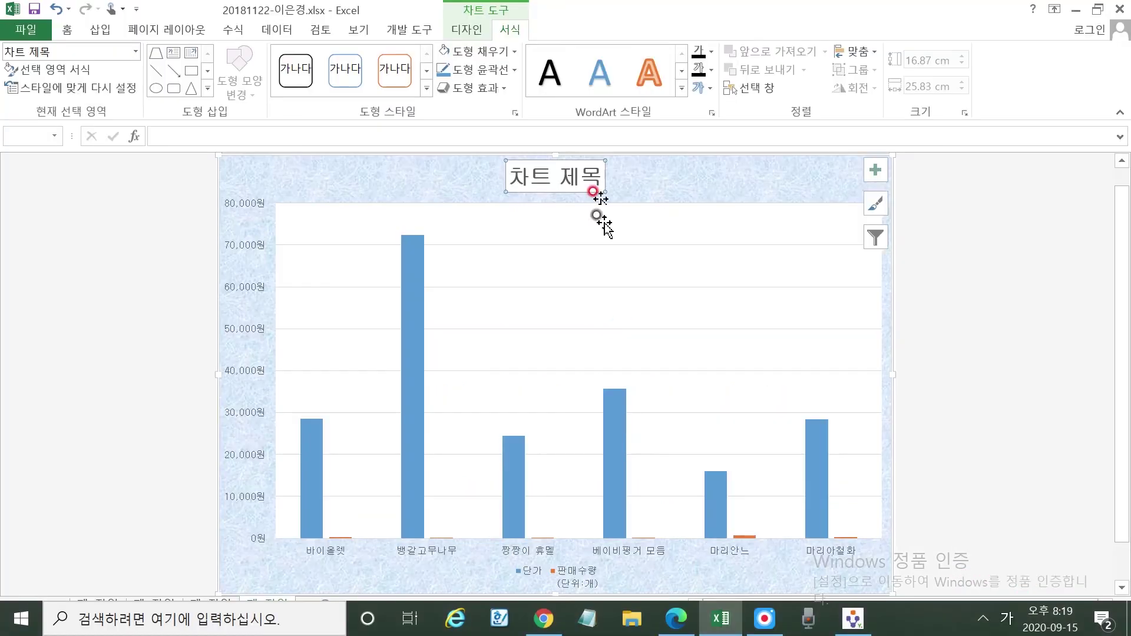
{"action": "left_click", "coordinate": [517, 70]}
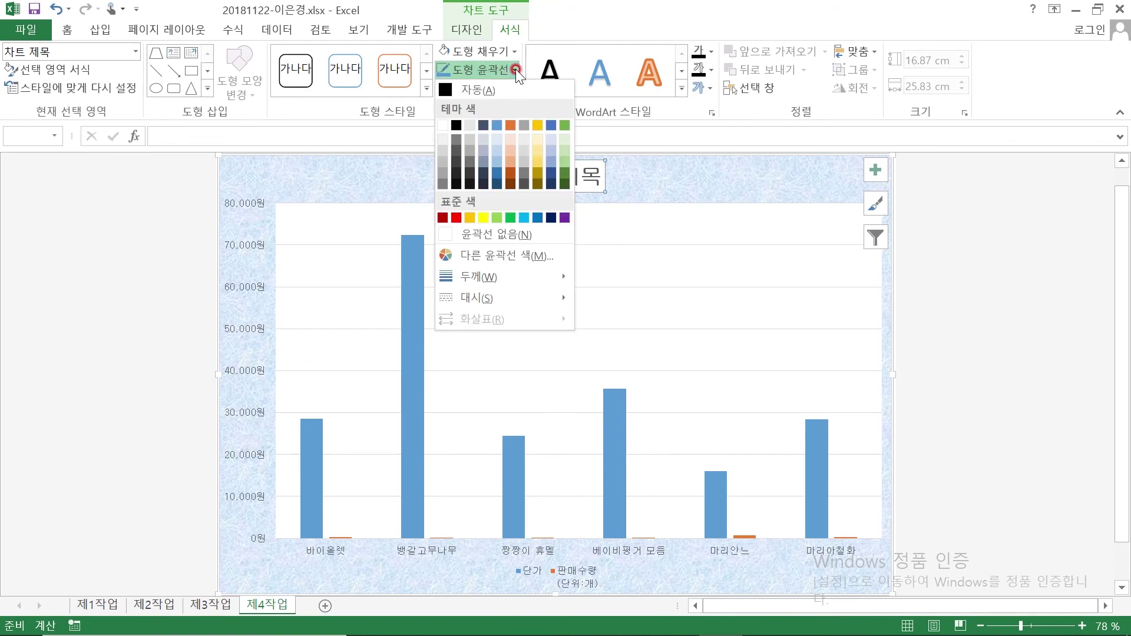
Outline the title in automatic black and retitle it 관엽식물 및 다육식물의 판매 현황
{"action": "left_click", "coordinate": [473, 87]}
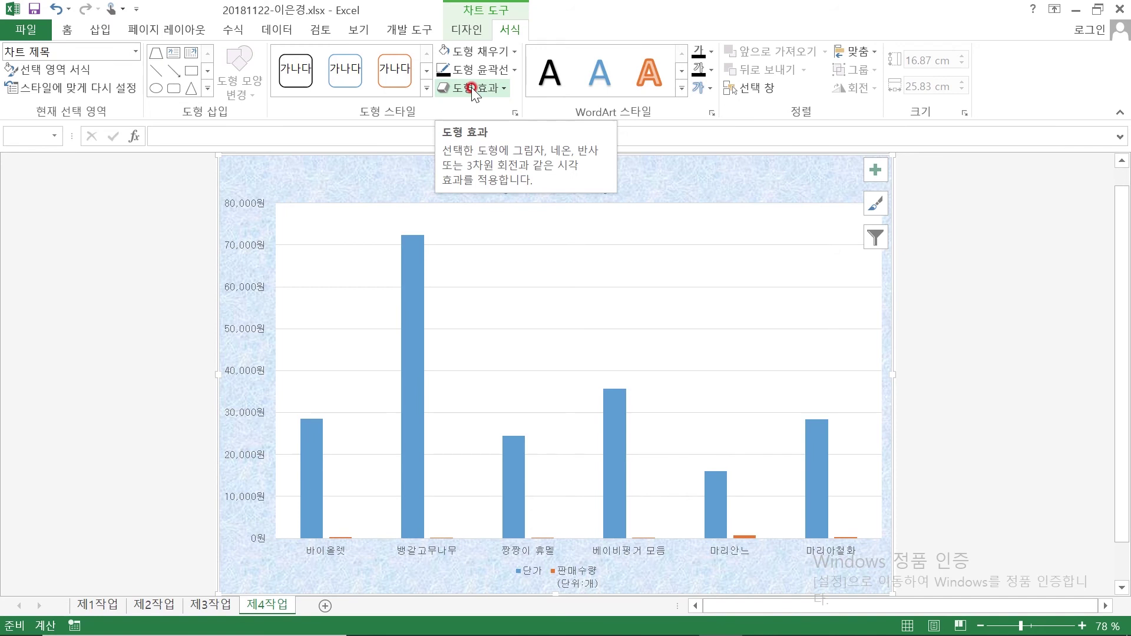
{"action": "left_click", "coordinate": [365, 194]}
{"action": "double_click", "coordinate": [538, 185]}
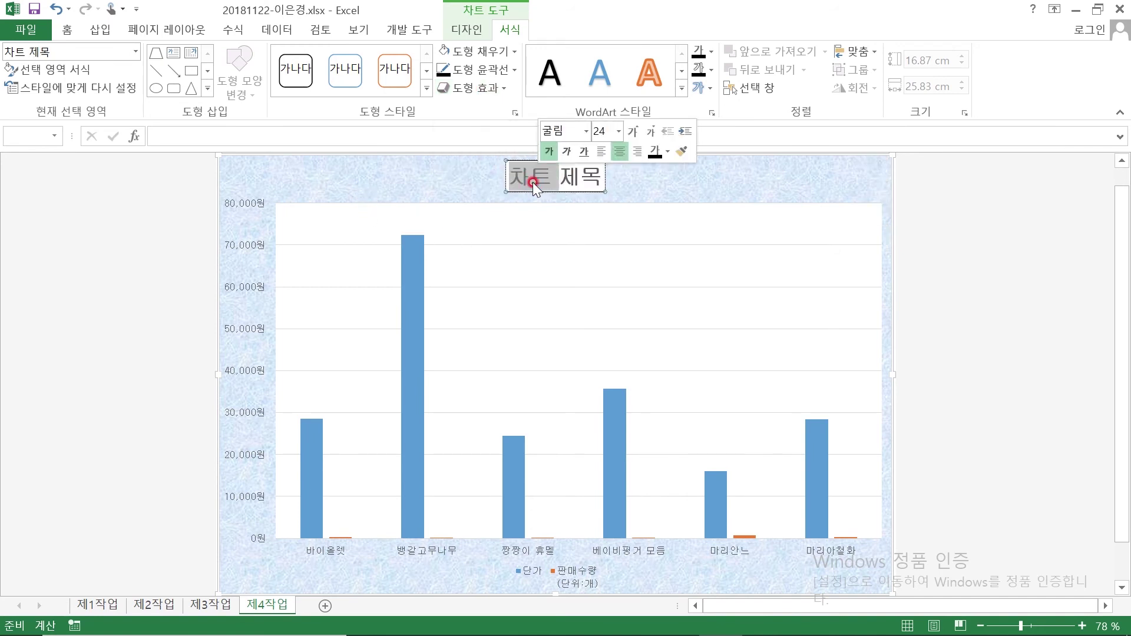
{"action": "key", "text": "Delete"}
{"action": "key", "text": "Delete"}
{"action": "key", "text": "Delete"}
{"action": "type", "text": "ㄱ"}
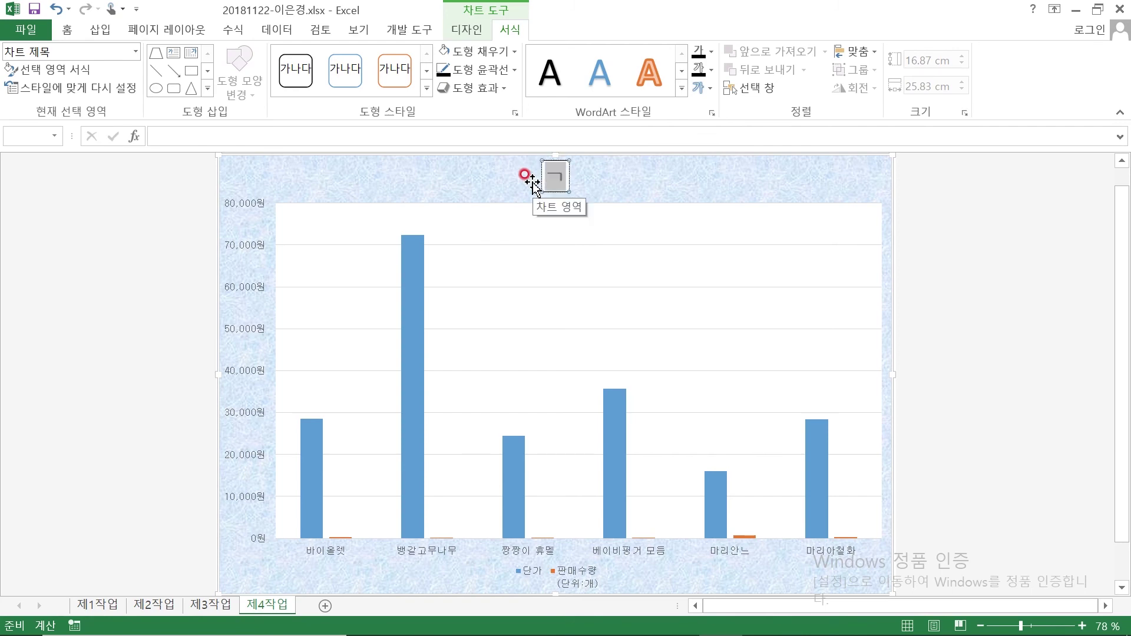
{"action": "type", "text": "과엽식"}
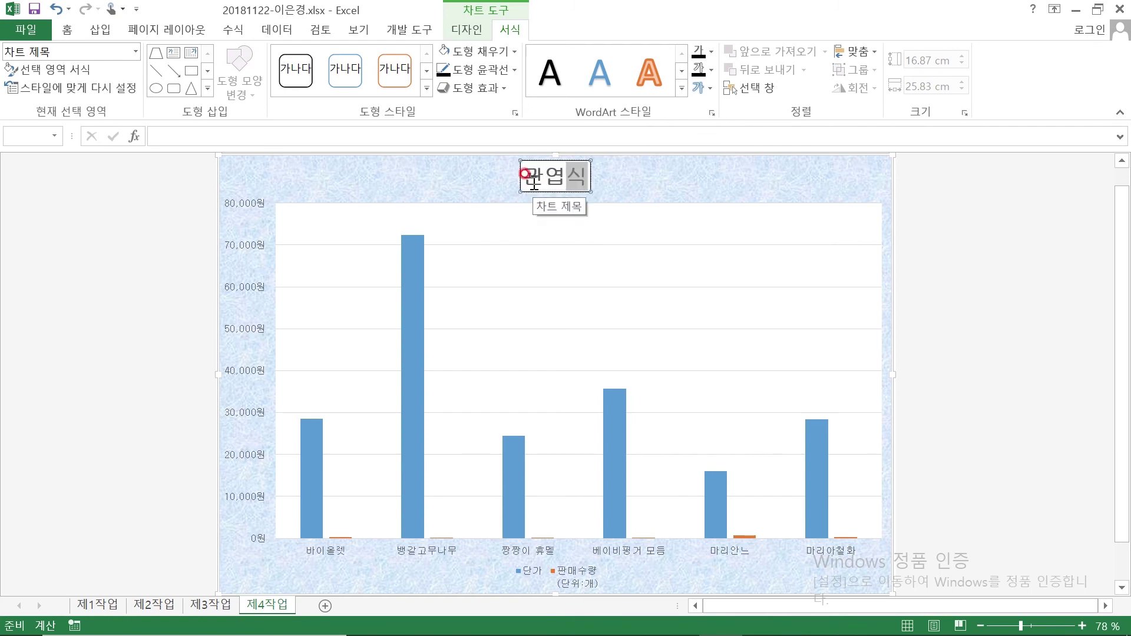
{"action": "type", "text": "물 및 당육"}
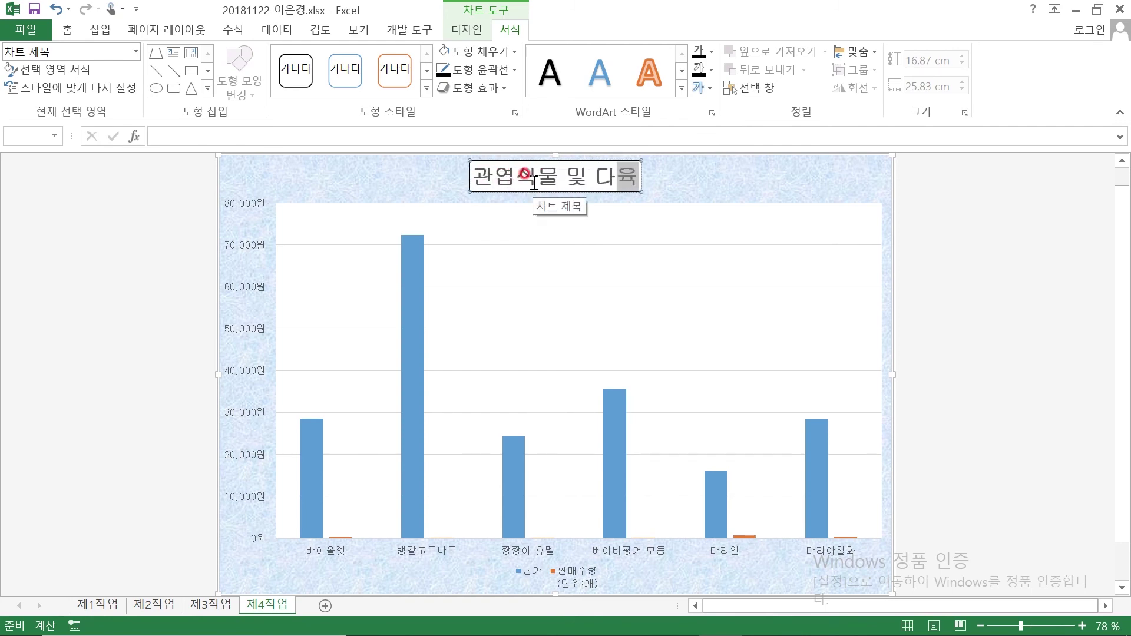
{"action": "type", "text": "식물으"}
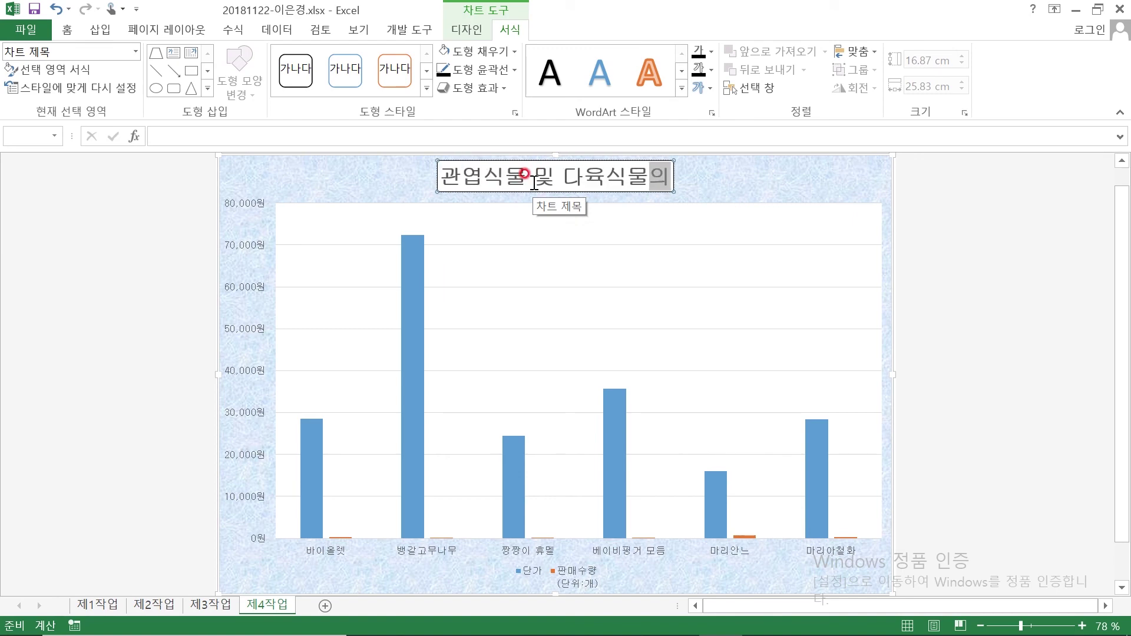
{"action": "type", "text": " 판매"}
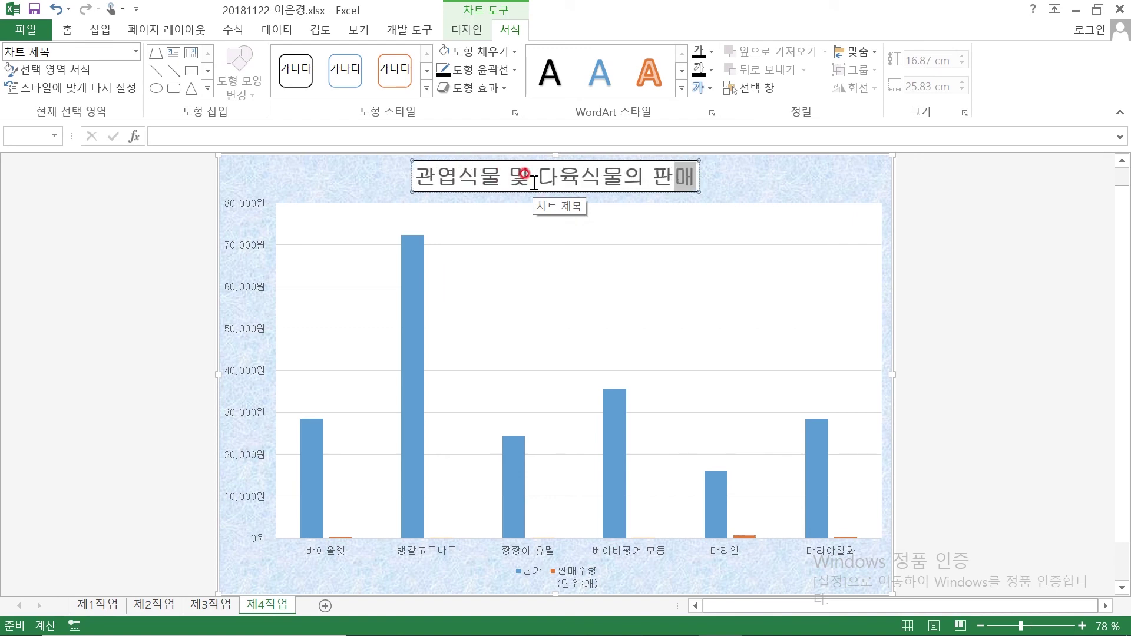
{"action": "type", "text": " 현호"}
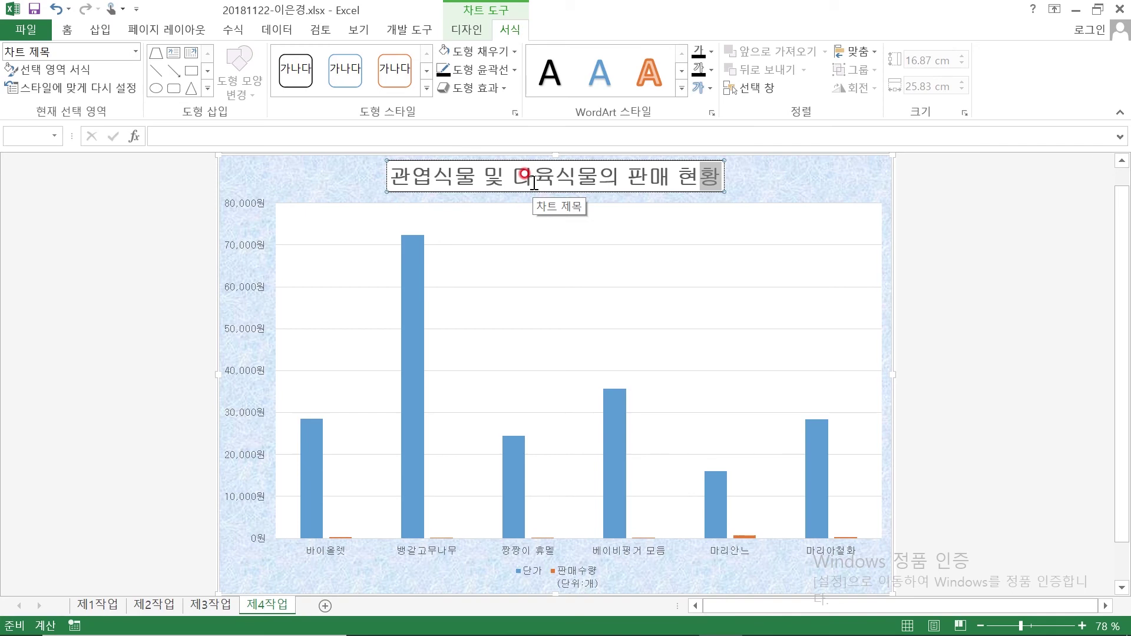
{"action": "left_click", "coordinate": [65, 276]}
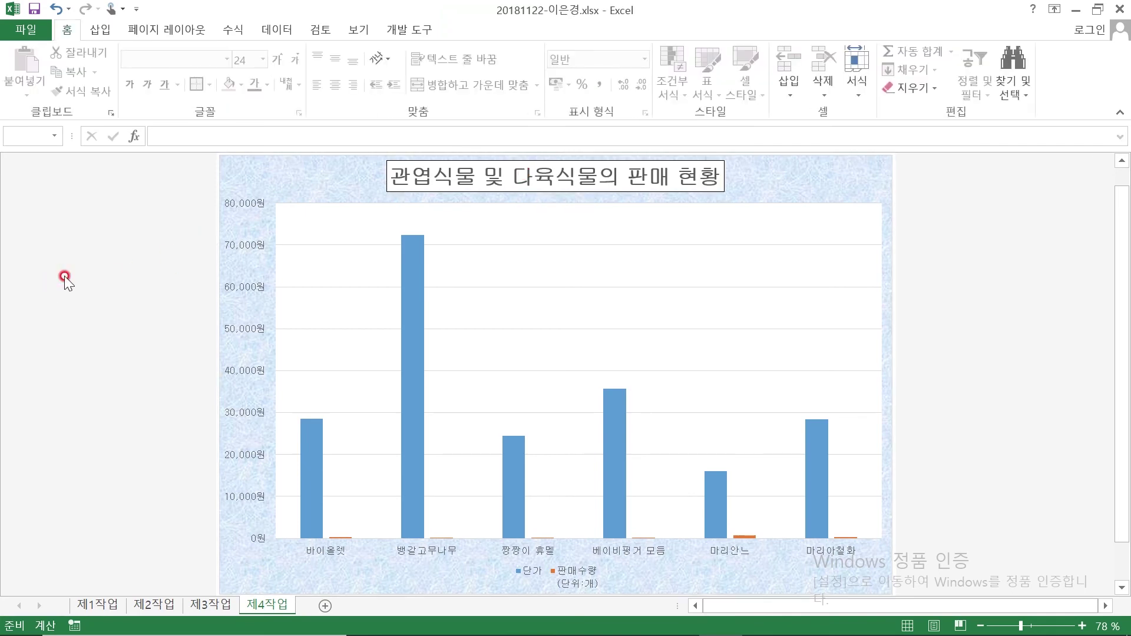
In the exam PDF, erase the stray ink strokes over 지정하시오
{"action": "mouse_move", "coordinate": [478, 633]}
{"action": "left_click", "coordinate": [676, 619]}
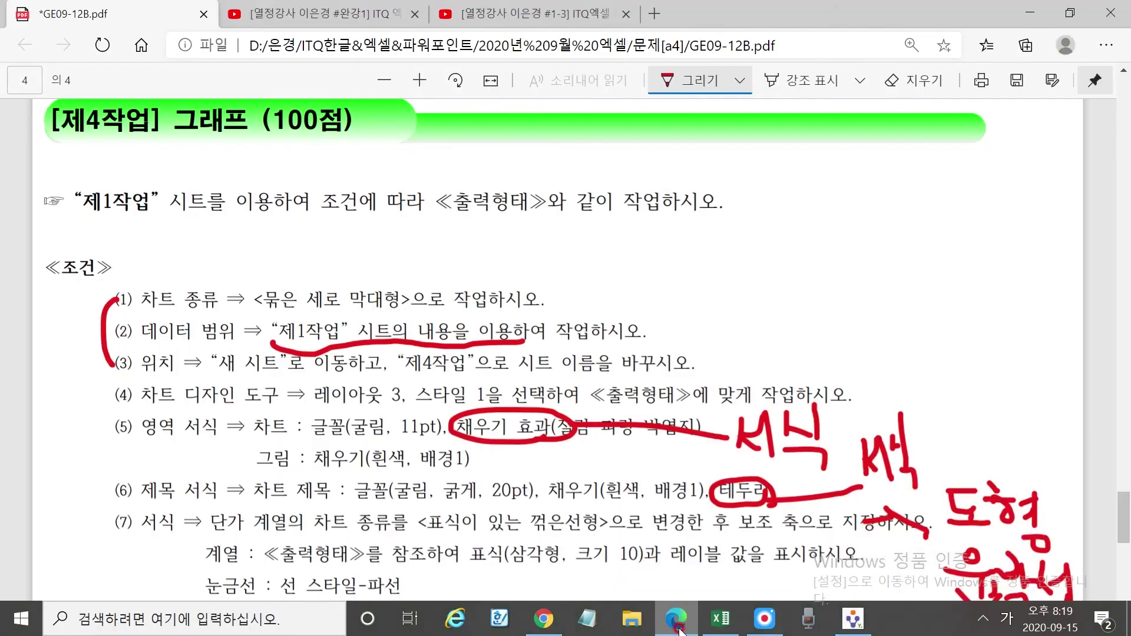
{"action": "scroll", "coordinate": [607, 418], "scroll_direction": "down", "scroll_amount": 3}
{"action": "left_click", "coordinate": [914, 81]}
{"action": "mouse_move", "coordinate": [1002, 336]}
{"action": "left_mouse_down"}
{"action": "mouse_move", "coordinate": [995, 459]}
{"action": "mouse_move", "coordinate": [981, 406]}
{"action": "mouse_move", "coordinate": [940, 386]}
{"action": "mouse_move", "coordinate": [1043, 407]}
{"action": "mouse_move", "coordinate": [1051, 356]}
{"action": "mouse_move", "coordinate": [991, 394]}
{"action": "mouse_move", "coordinate": [982, 375]}
{"action": "mouse_move", "coordinate": [1043, 466]}
{"action": "mouse_move", "coordinate": [990, 388]}
{"action": "left_mouse_up"}
{"action": "left_click_drag", "start_coordinate": [861, 357], "coordinate": [895, 342]}
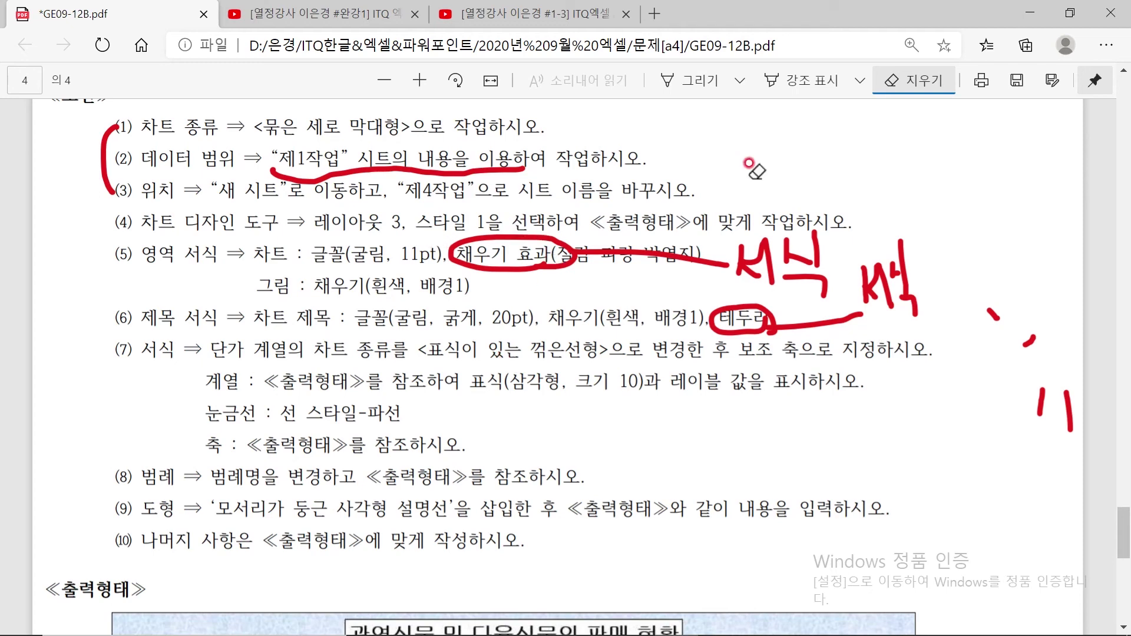
Underline the chart-type wording in requirement (7), circle 단가, and check the sample chart before returning to Excel
{"action": "left_click", "coordinate": [699, 91]}
{"action": "left_click_drag", "start_coordinate": [307, 357], "coordinate": [832, 356]}
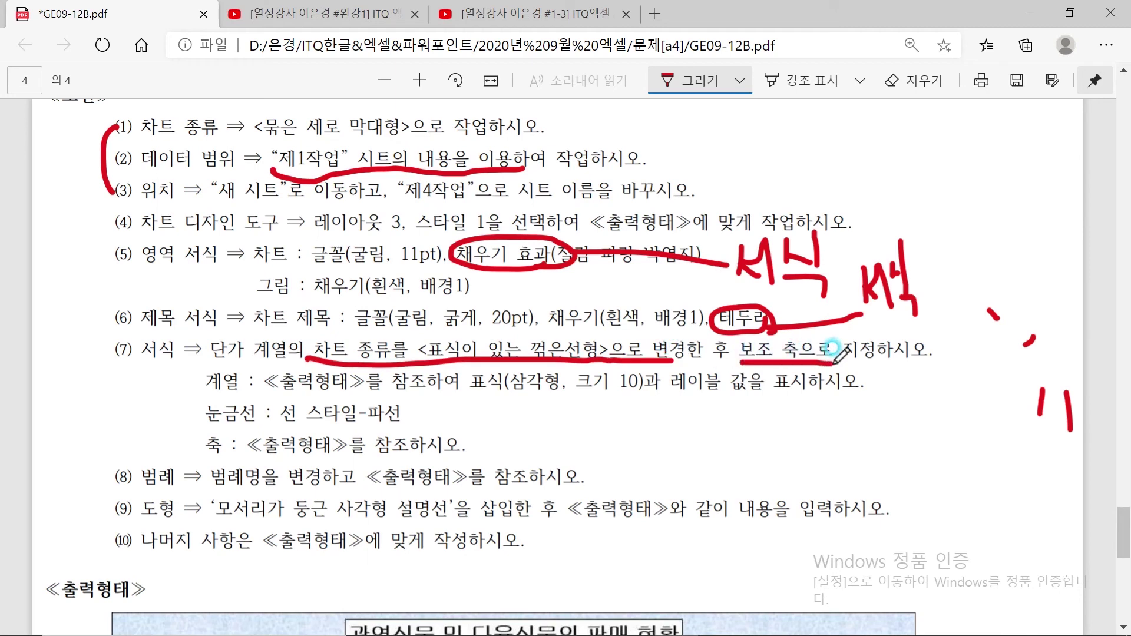
{"action": "left_click_drag", "start_coordinate": [190, 357], "coordinate": [255, 352]}
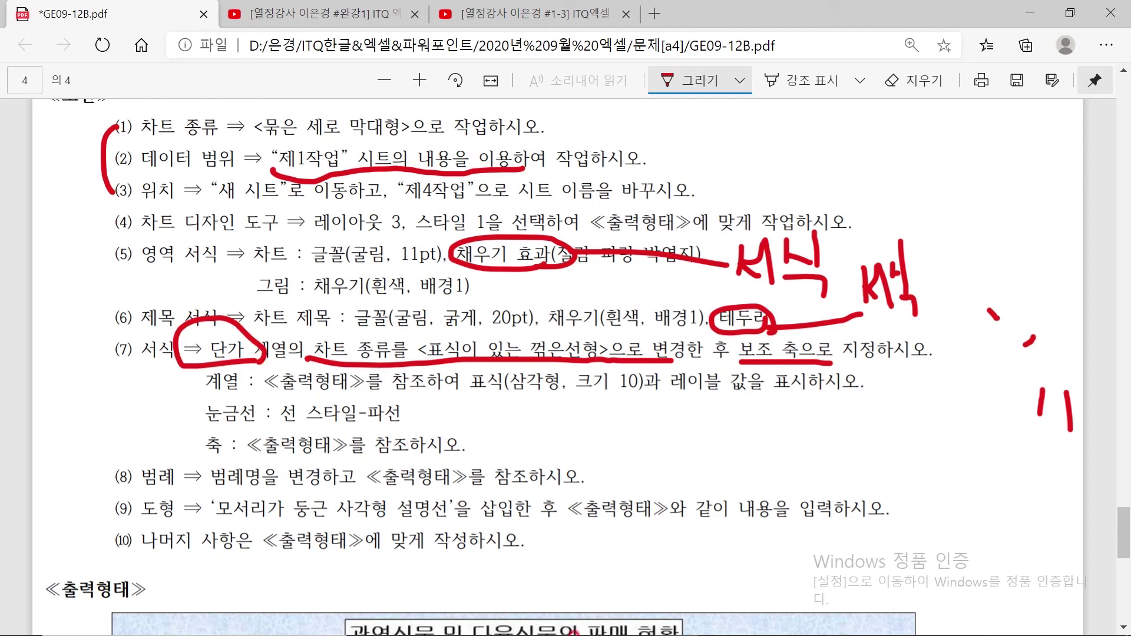
{"action": "scroll", "coordinate": [553, 434], "scroll_direction": "down", "scroll_amount": 15}
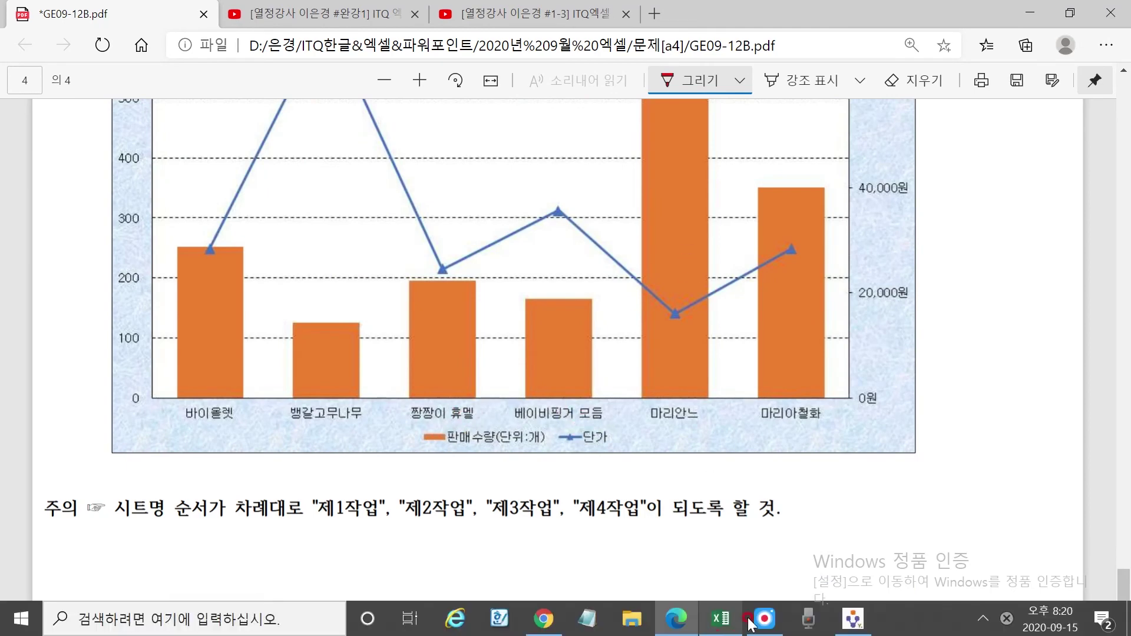
{"action": "left_click", "coordinate": [721, 618]}
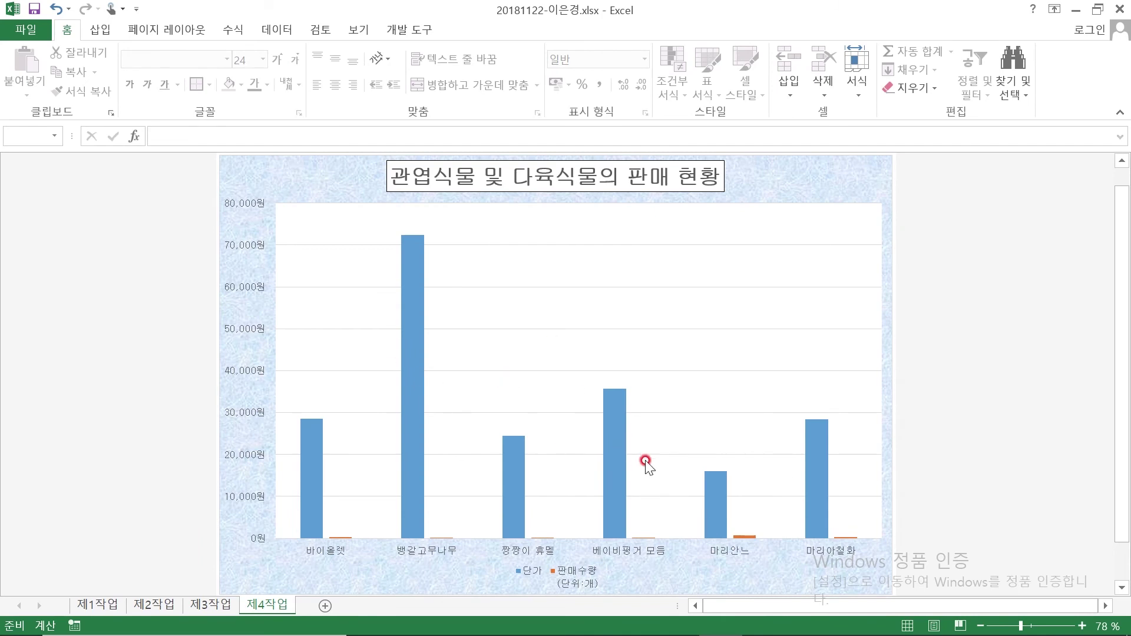
Put the 단가 series on the secondary axis and bring up Change Series Chart Type for it
{"action": "mouse_move", "coordinate": [618, 423]}
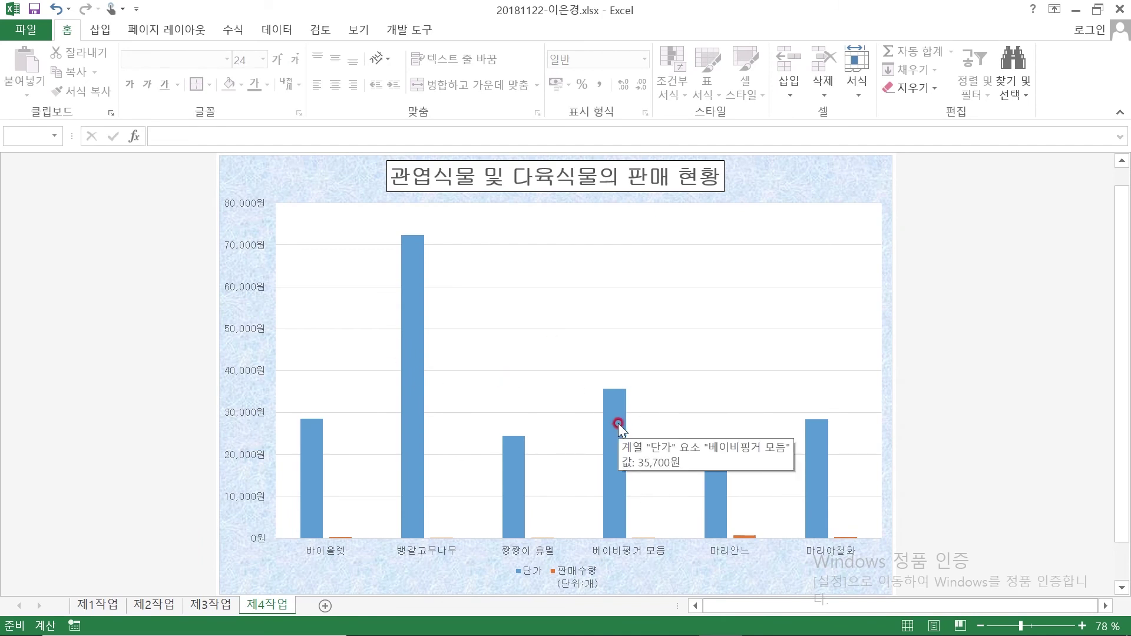
{"action": "left_click", "coordinate": [618, 423]}
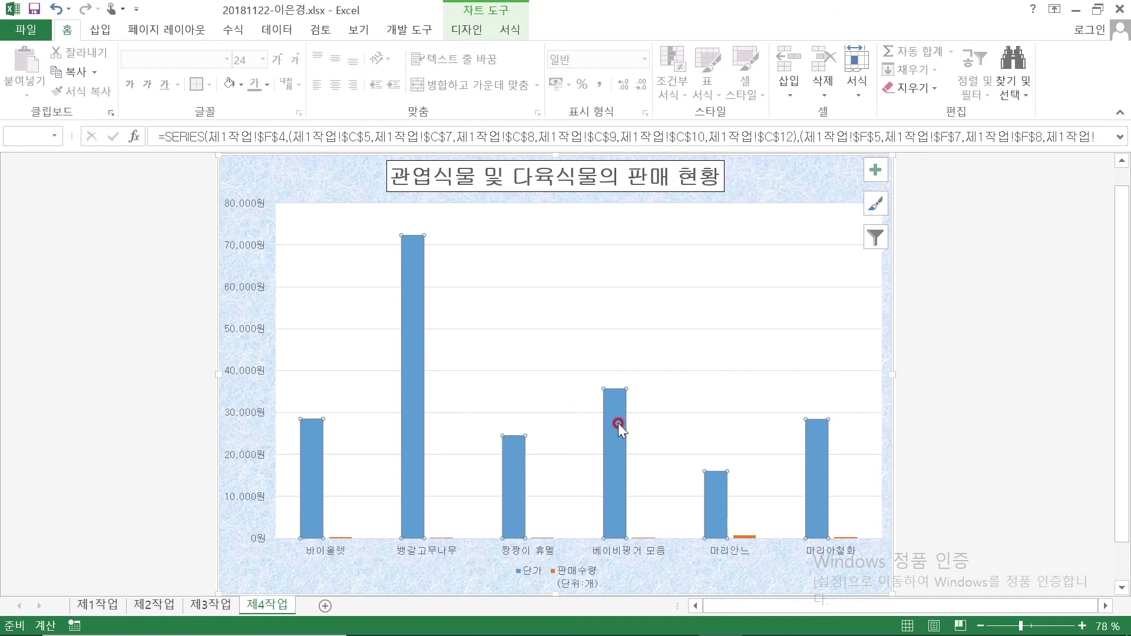
{"action": "double_click", "coordinate": [618, 423]}
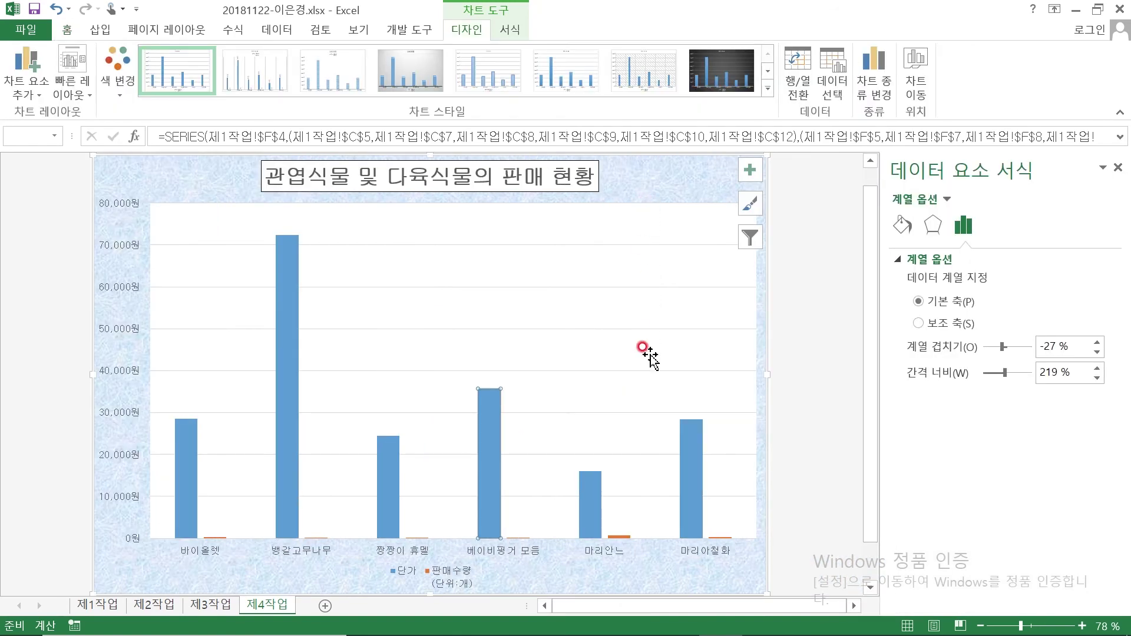
{"action": "left_click", "coordinate": [928, 324]}
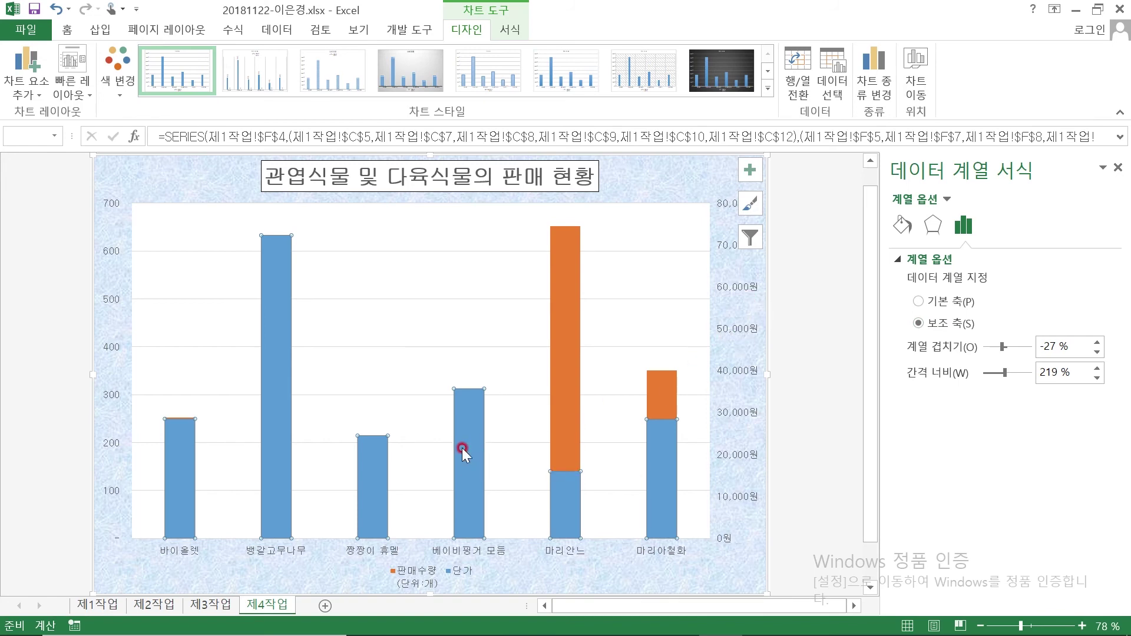
{"action": "right_click", "coordinate": [469, 409]}
{"action": "left_click", "coordinate": [582, 466]}
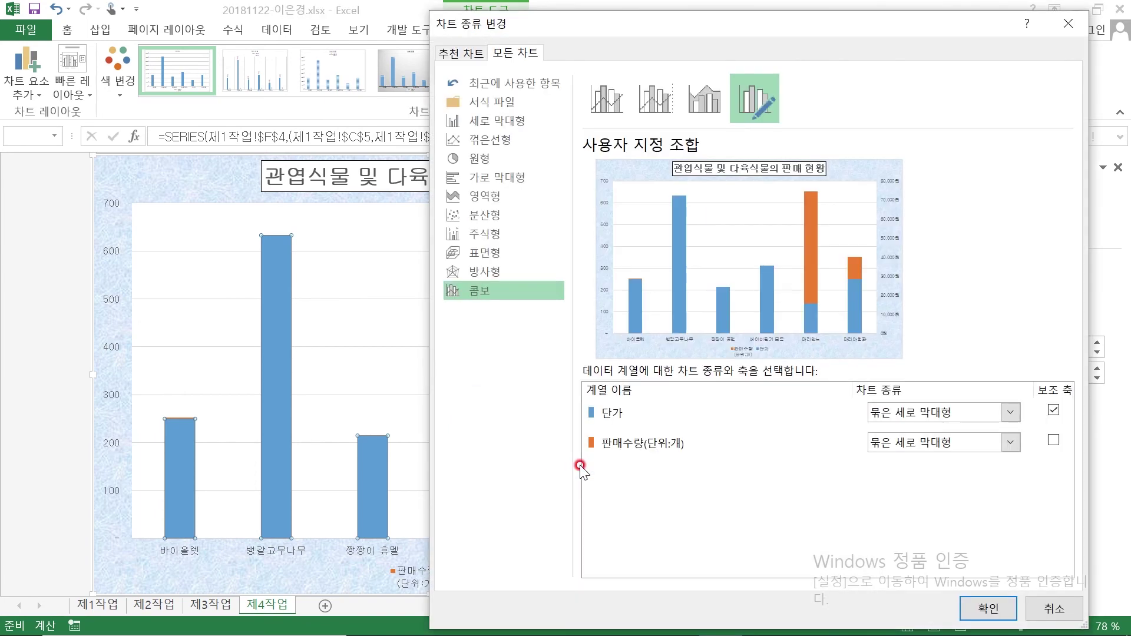
Make the chart a combo: 단가 as a marked line on the secondary axis, 판매수량 as clustered columns
{"action": "left_click", "coordinate": [513, 139]}
{"action": "left_click", "coordinate": [762, 107]}
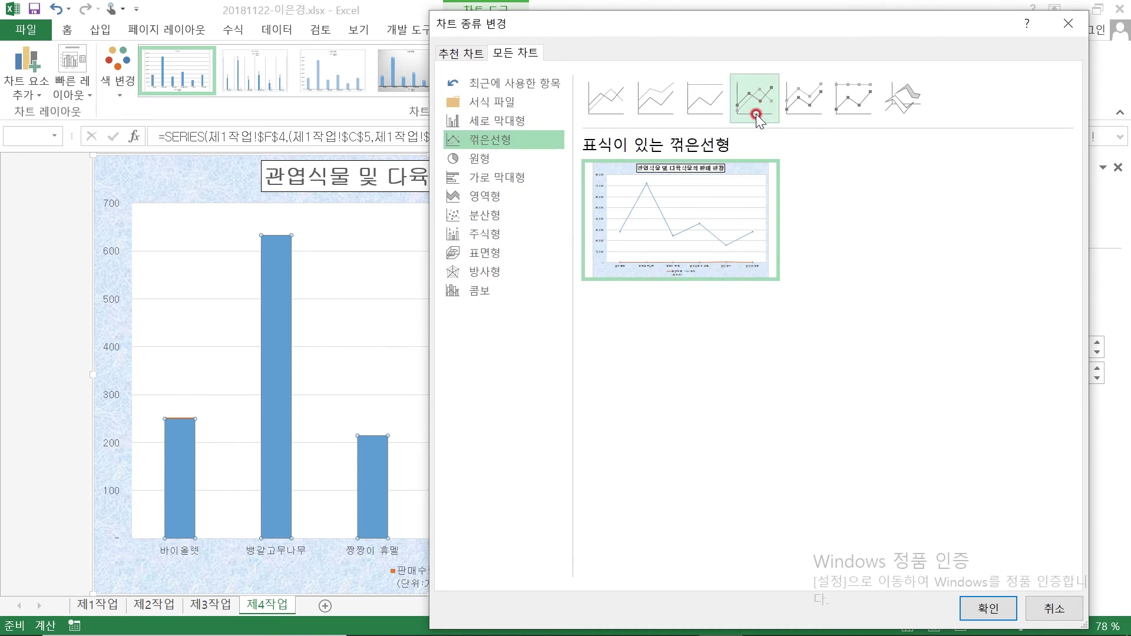
{"action": "left_click", "coordinate": [988, 605]}
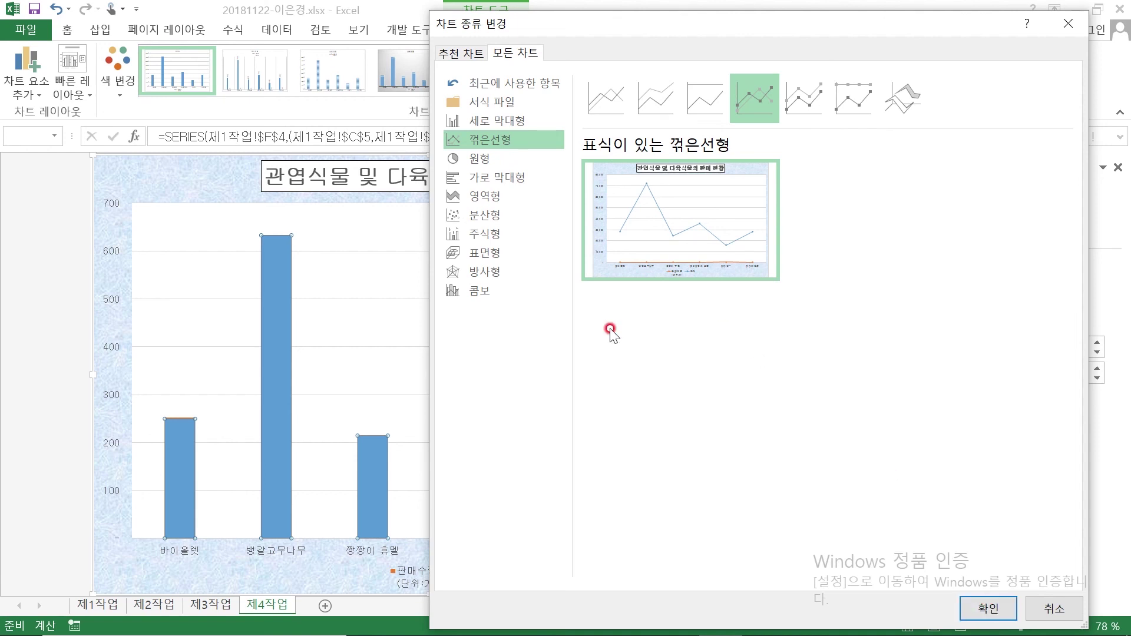
{"action": "left_click", "coordinate": [485, 290]}
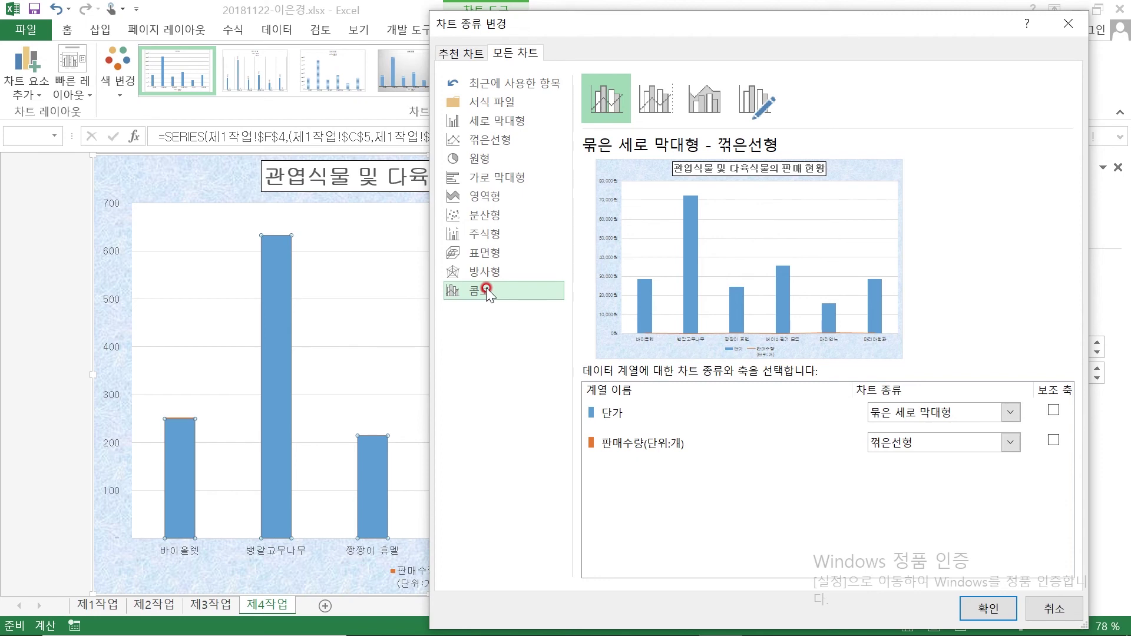
{"action": "left_click", "coordinate": [922, 411]}
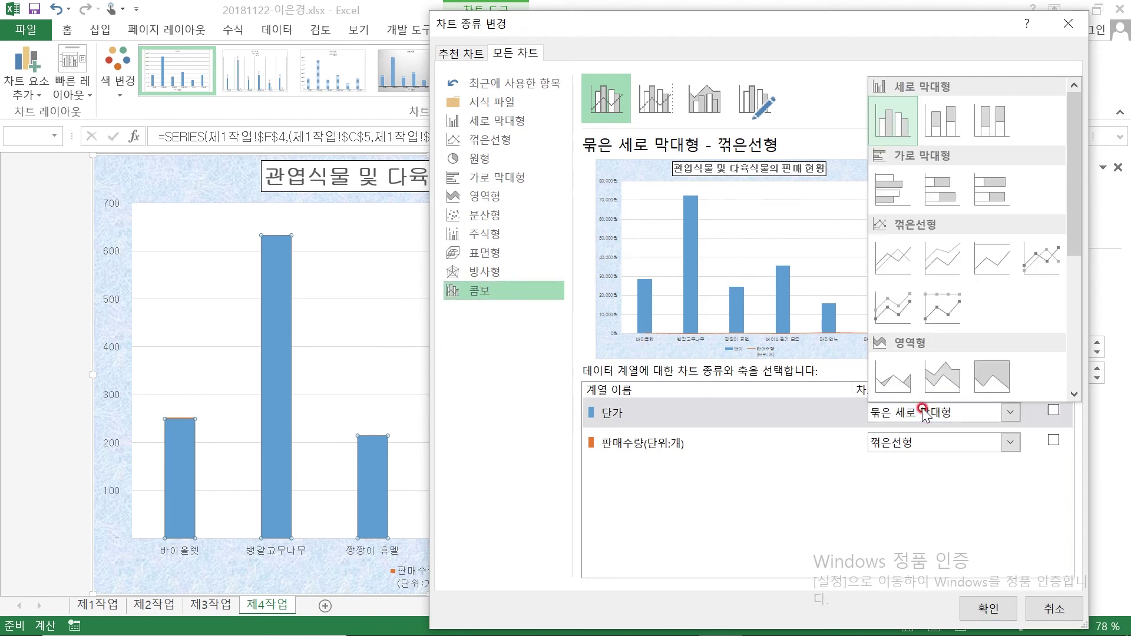
{"action": "left_click", "coordinate": [1046, 259]}
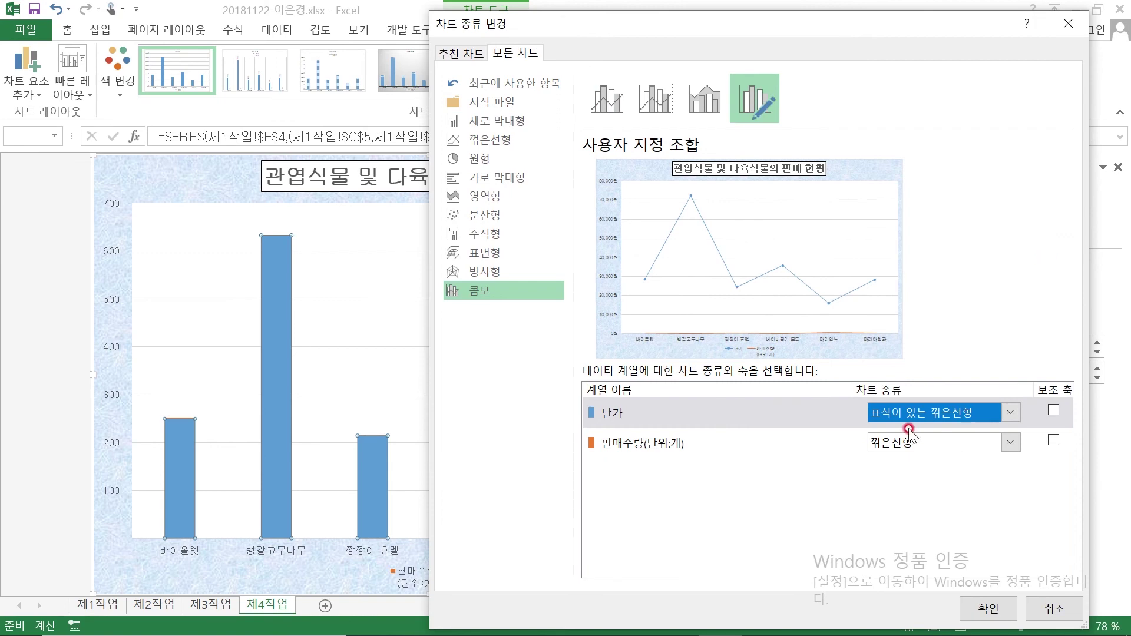
{"action": "left_click", "coordinate": [1053, 410]}
{"action": "left_click", "coordinate": [921, 444]}
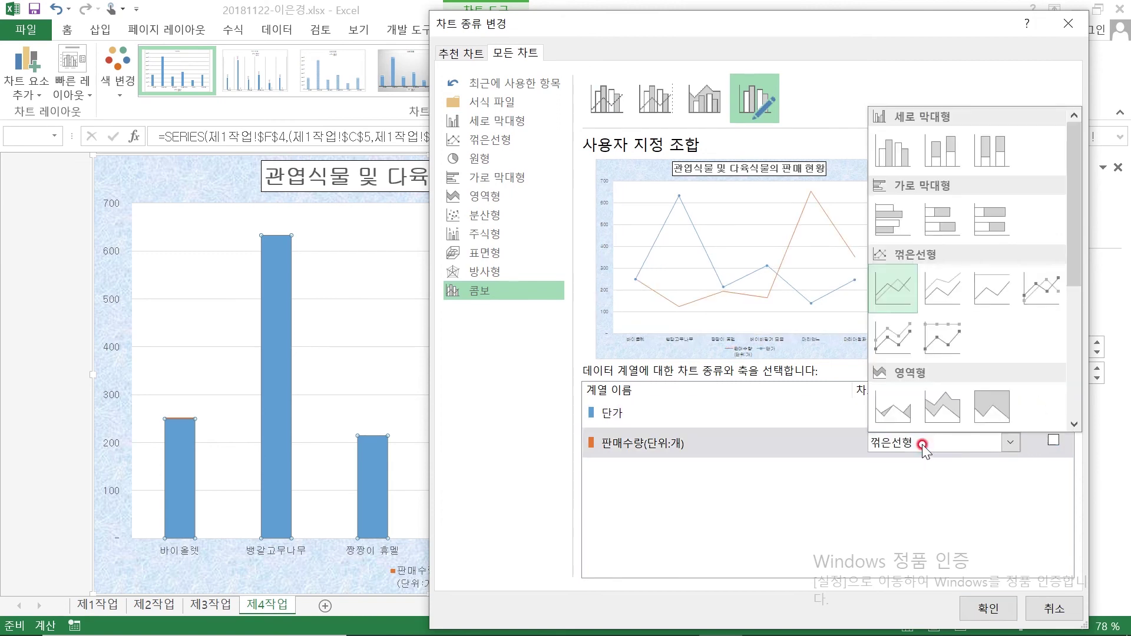
{"action": "left_click", "coordinate": [891, 156]}
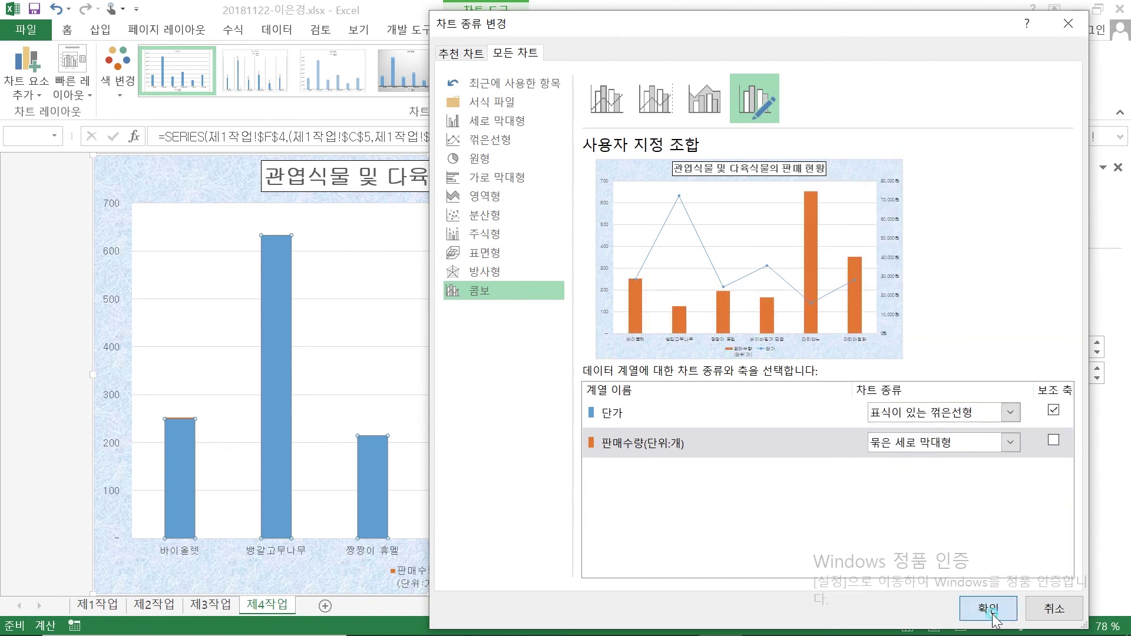
{"action": "left_click", "coordinate": [990, 611]}
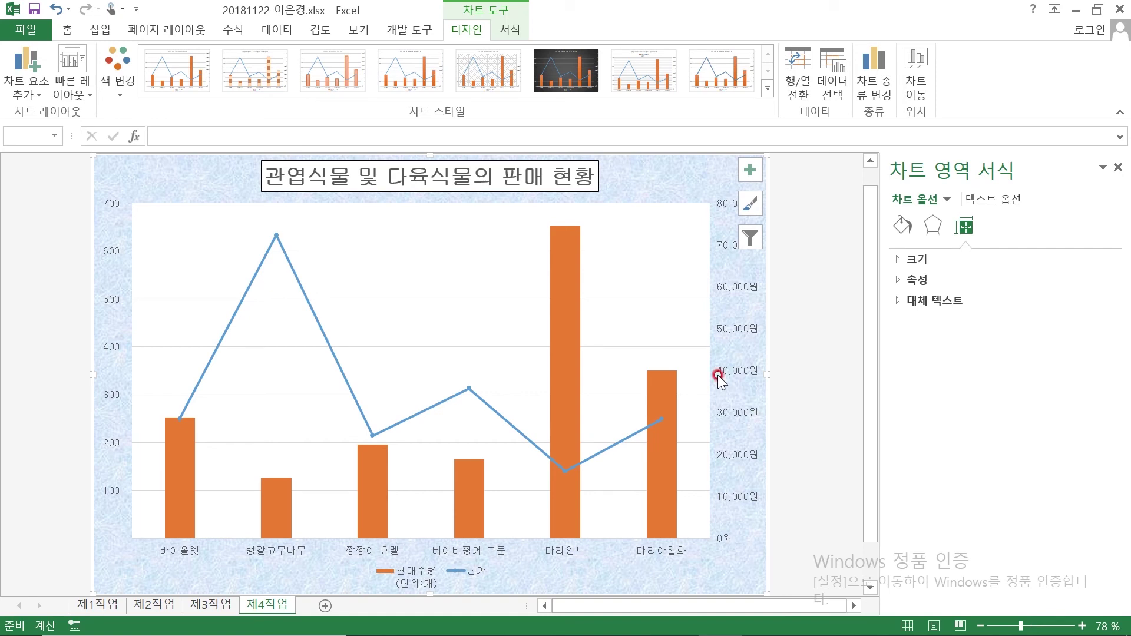
Select the 단가 line and show its Fill & Line settings in Format Data Series
{"action": "mouse_move", "coordinate": [470, 391]}
{"action": "left_click", "coordinate": [468, 389]}
{"action": "mouse_move", "coordinate": [471, 393]}
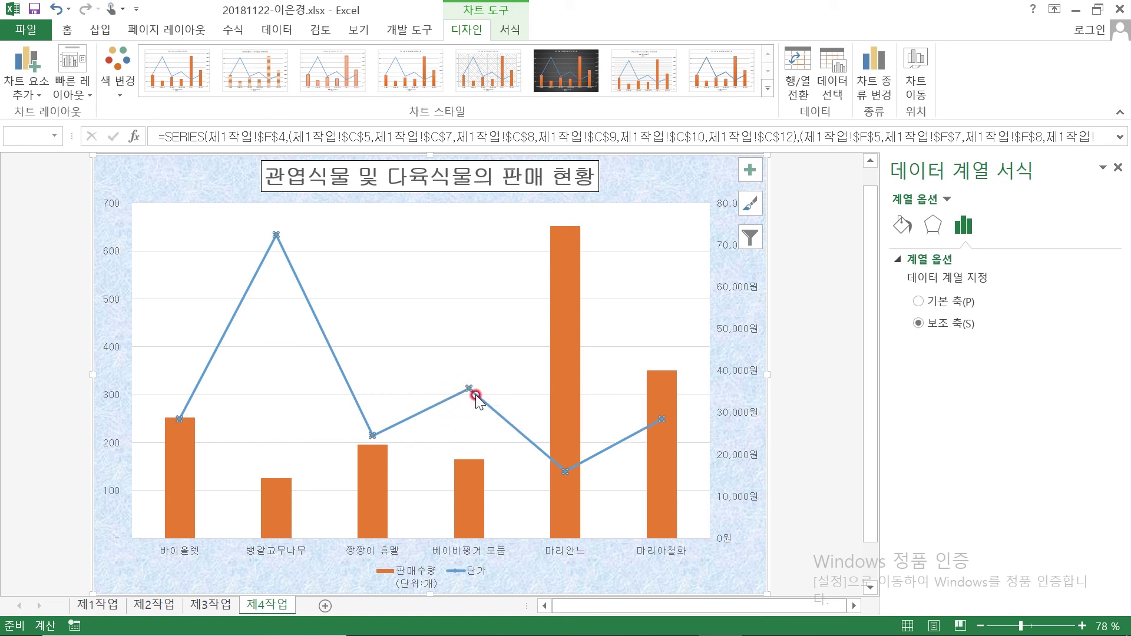
{"action": "left_click", "coordinate": [910, 234]}
{"action": "left_click", "coordinate": [935, 233]}
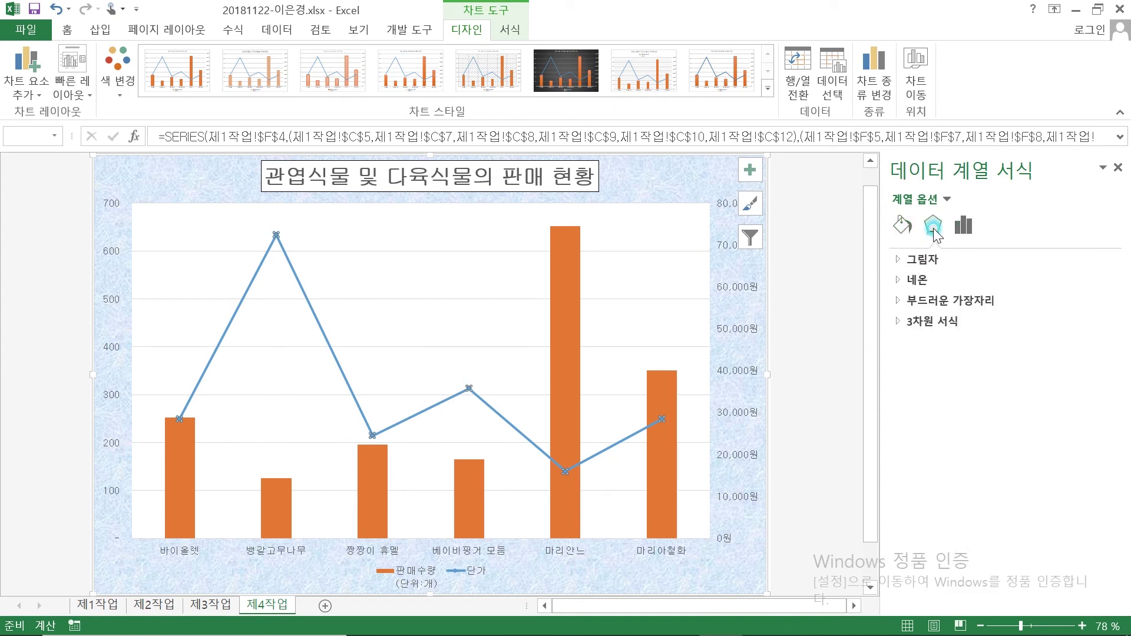
{"action": "left_click", "coordinate": [964, 230]}
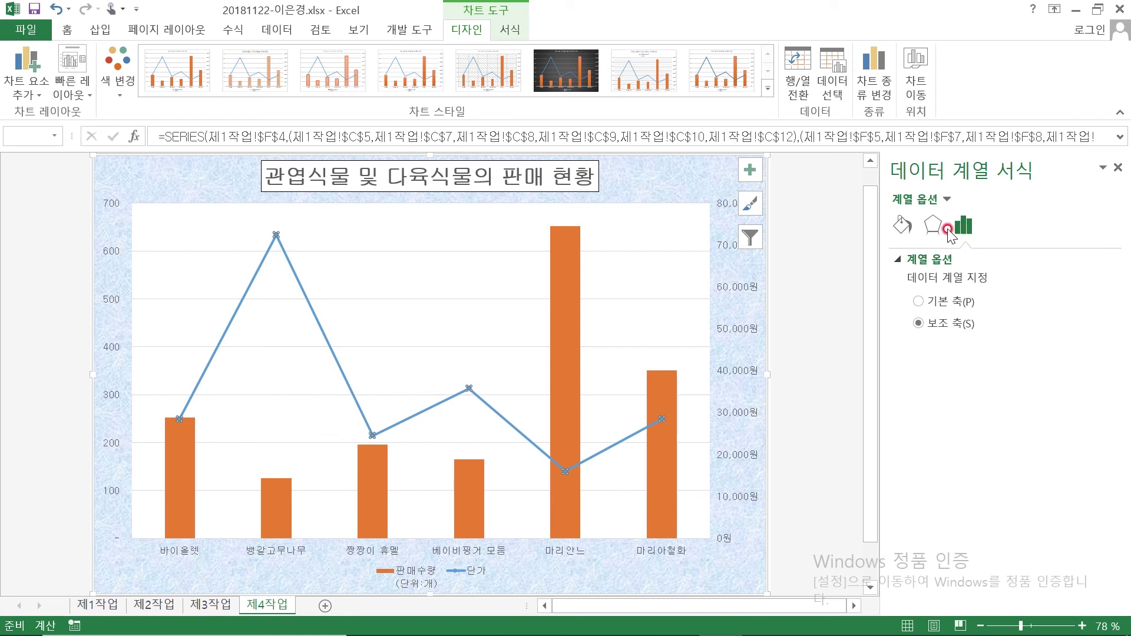
{"action": "left_click", "coordinate": [906, 225]}
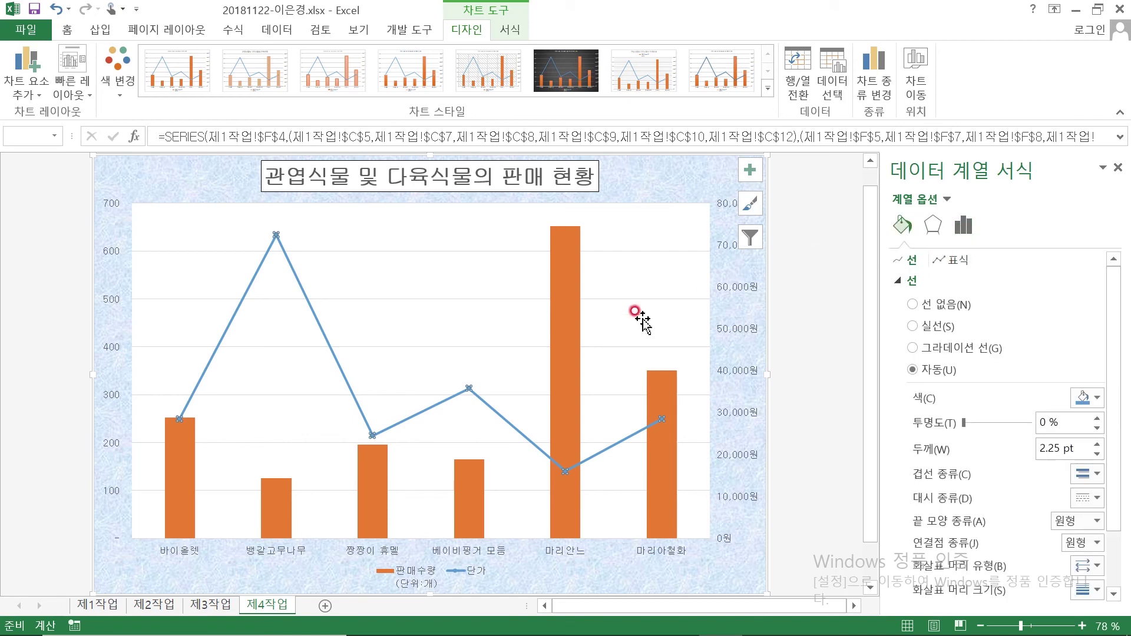
{"action": "left_click", "coordinate": [469, 396]}
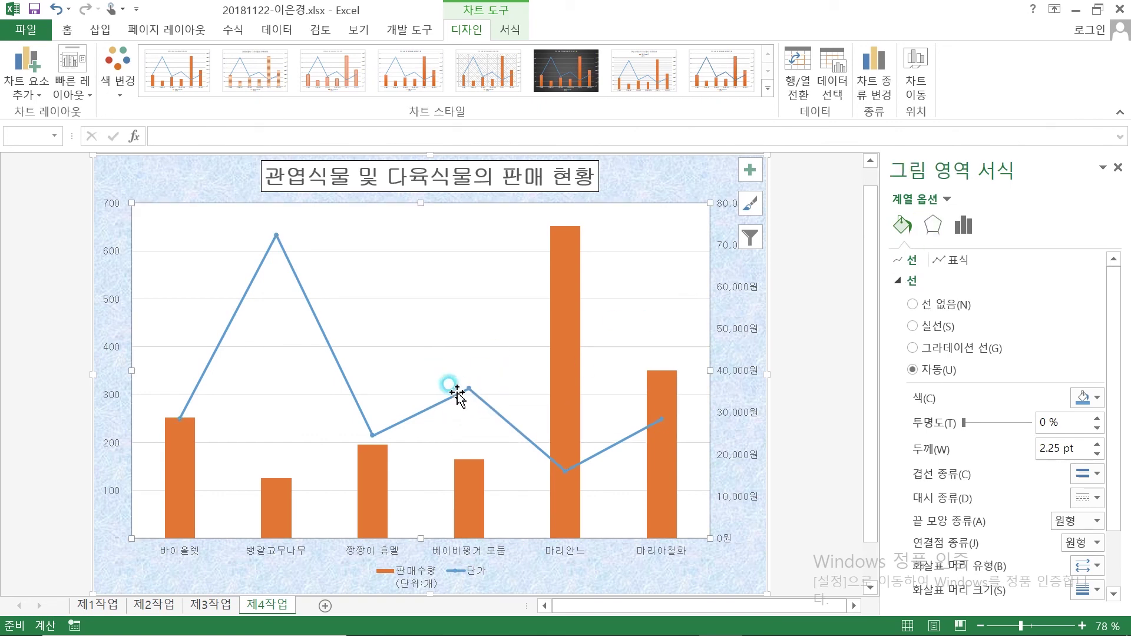
{"action": "left_click", "coordinate": [470, 387]}
Give the 베이비핑거 모듬 point a built-in triangle marker of size 10
{"action": "left_click", "coordinate": [471, 388]}
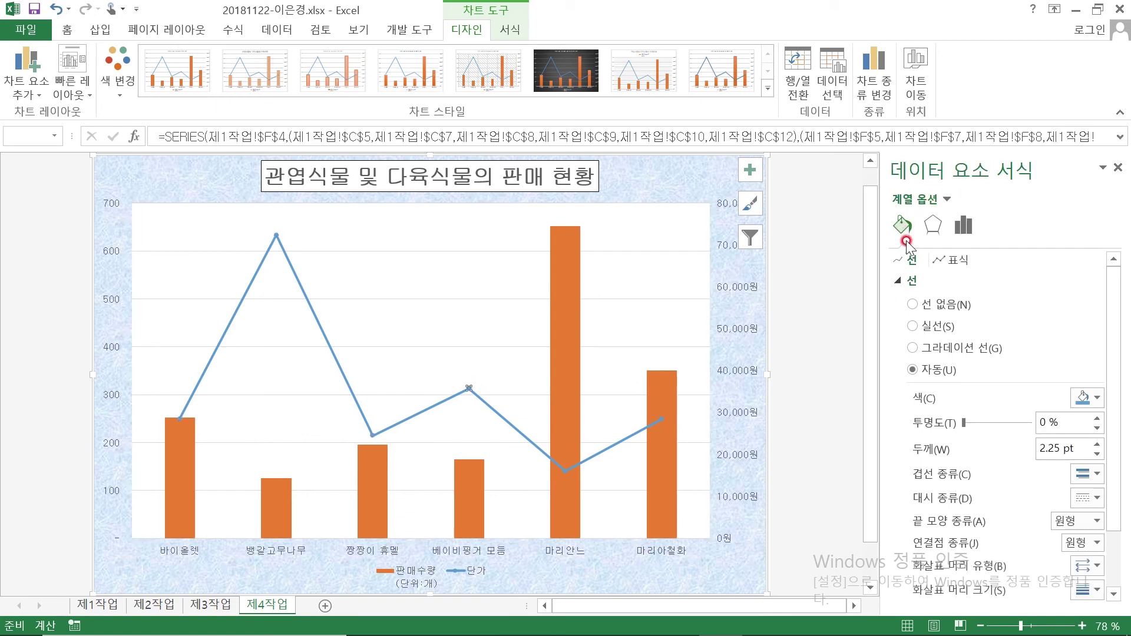
{"action": "left_click", "coordinate": [953, 264]}
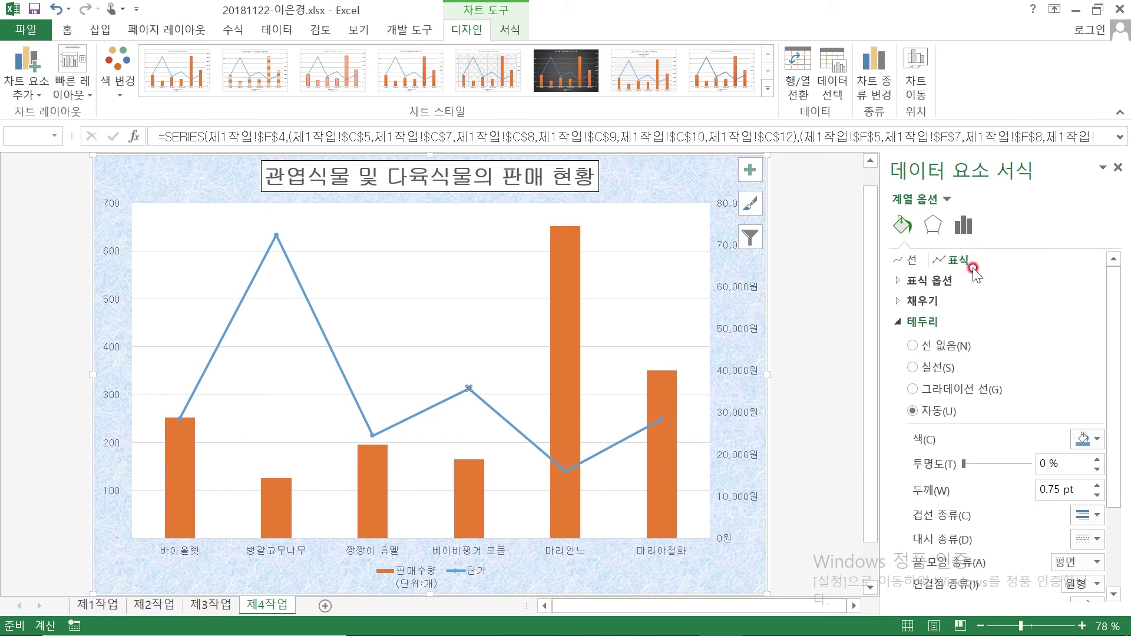
{"action": "left_click", "coordinate": [934, 281]}
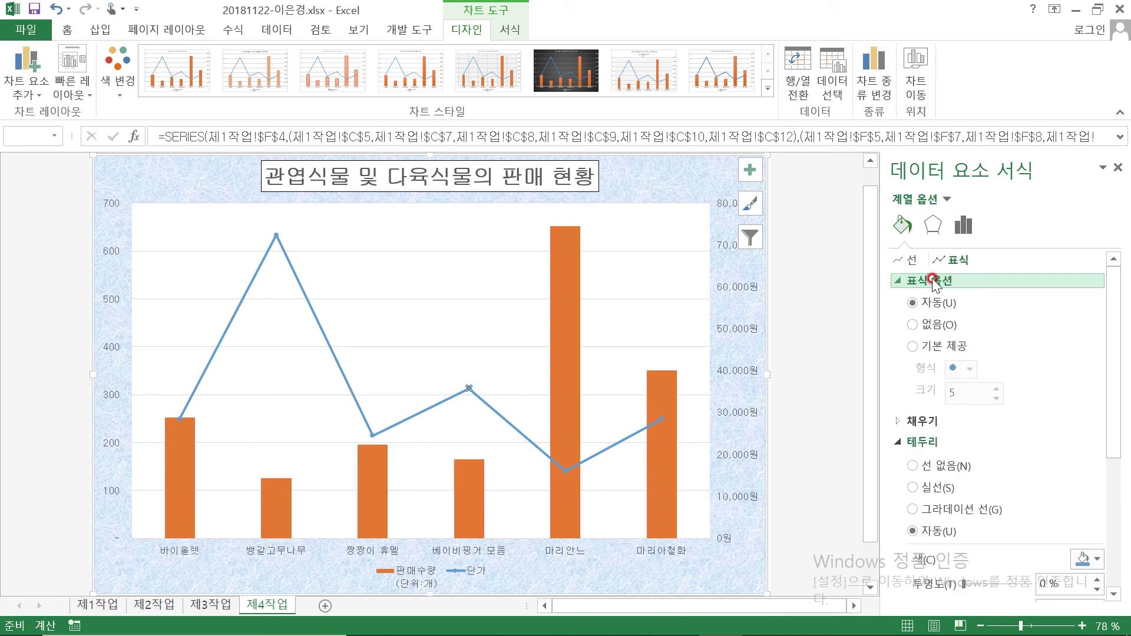
{"action": "left_click", "coordinate": [914, 350]}
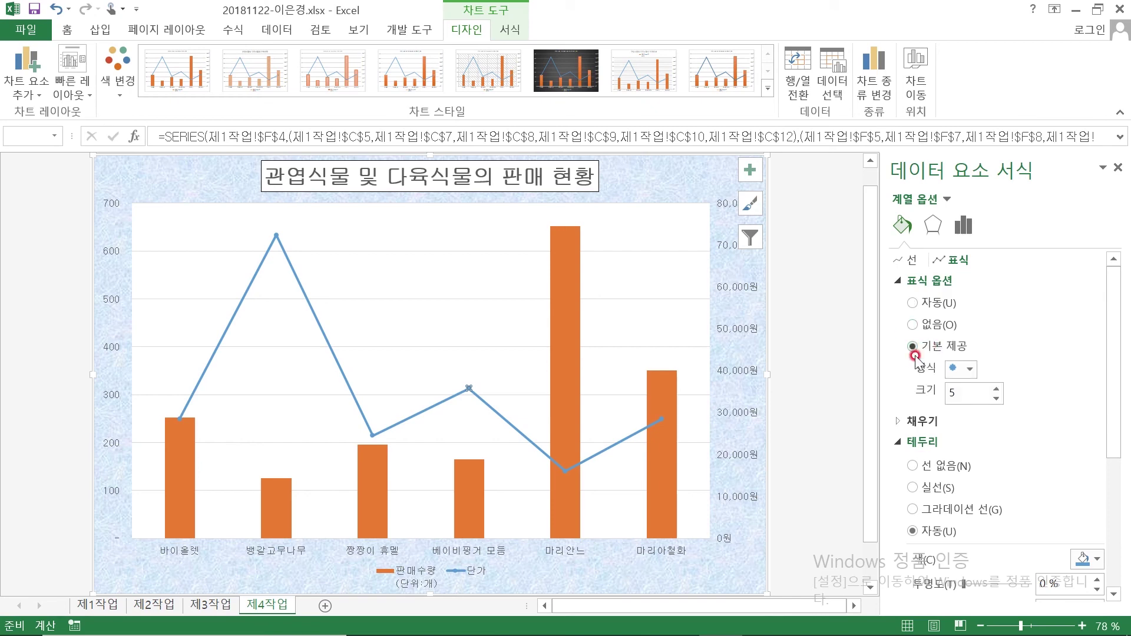
{"action": "left_click", "coordinate": [970, 369]}
{"action": "left_click", "coordinate": [955, 422]}
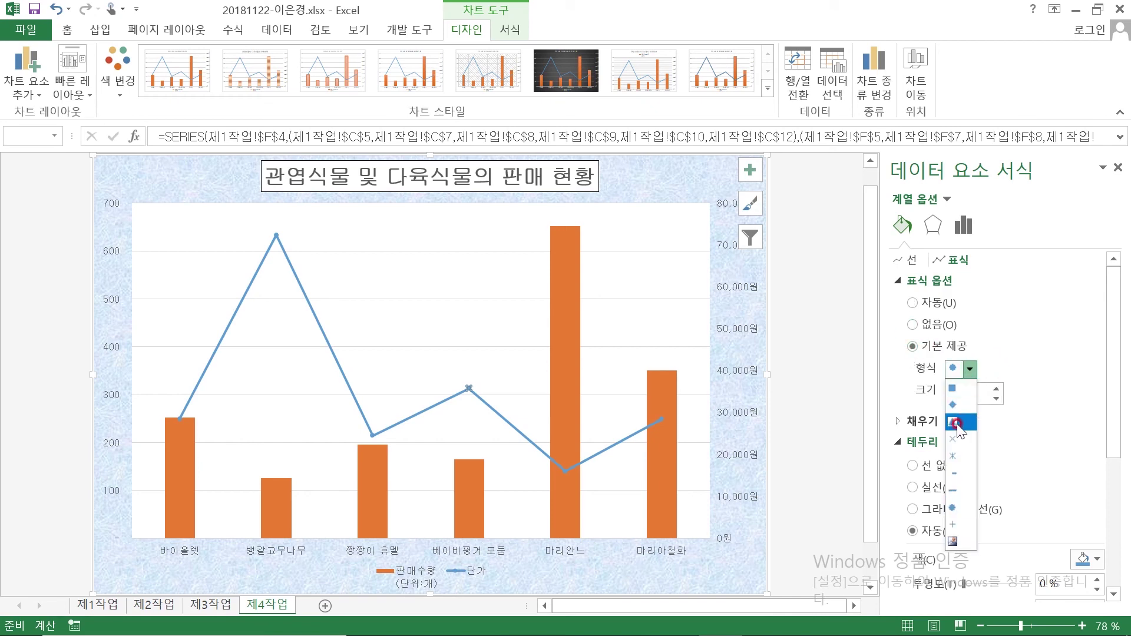
{"action": "left_click", "coordinate": [934, 391]}
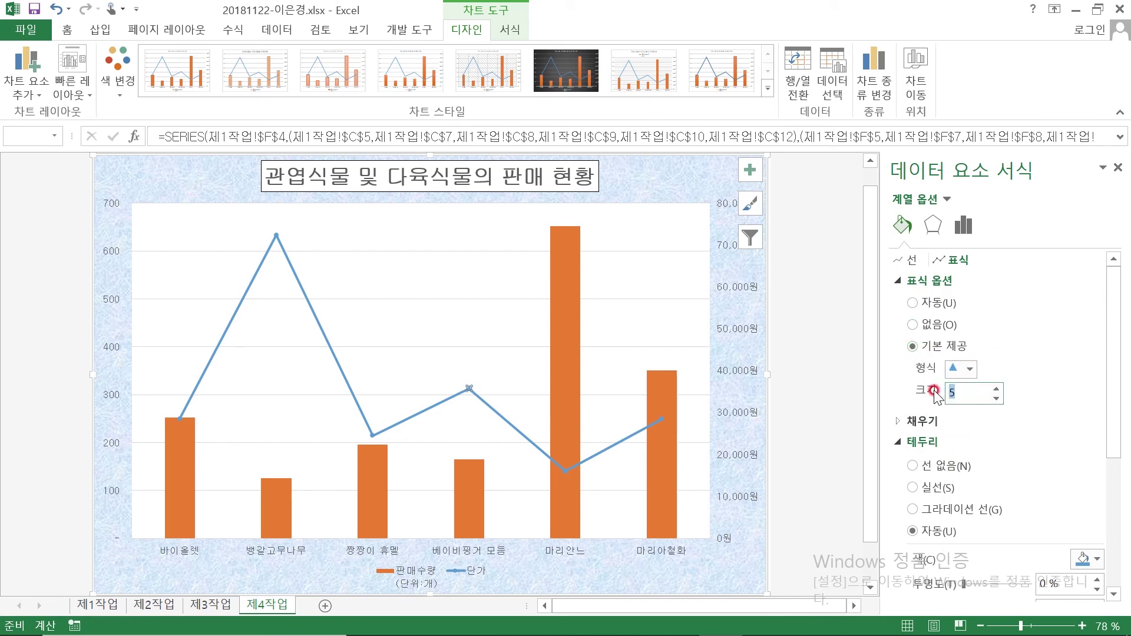
{"action": "type", "text": "10"}
Deselect the chart to check the enlarged marker, then select the 판매수량 columns
{"action": "left_click", "coordinate": [826, 390]}
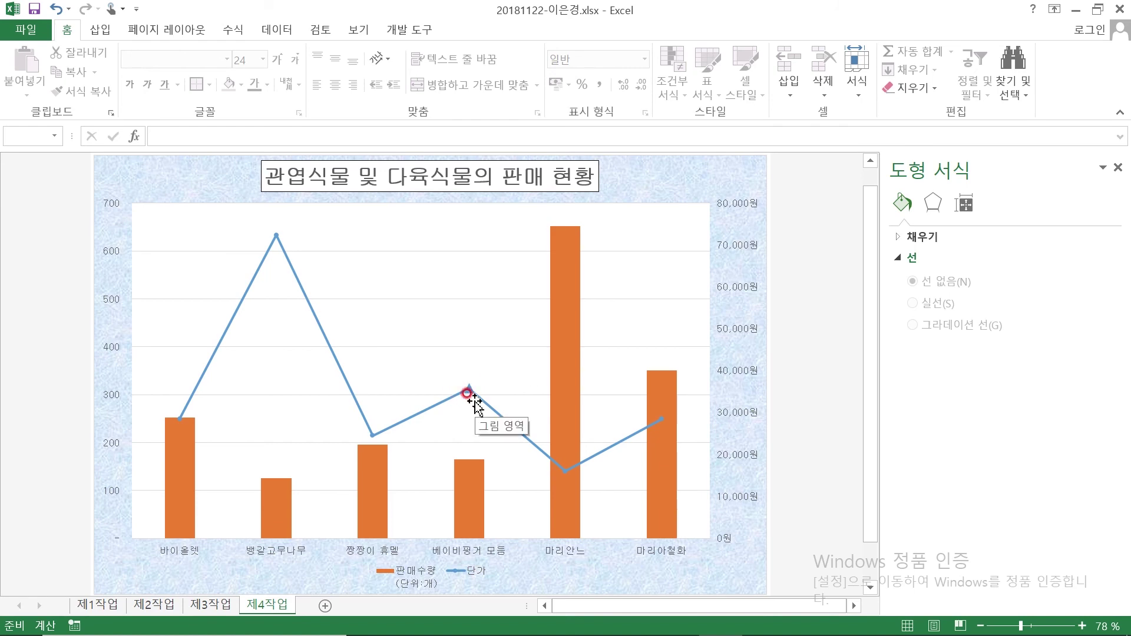
{"action": "left_click", "coordinate": [568, 250]}
{"action": "mouse_move", "coordinate": [668, 398]}
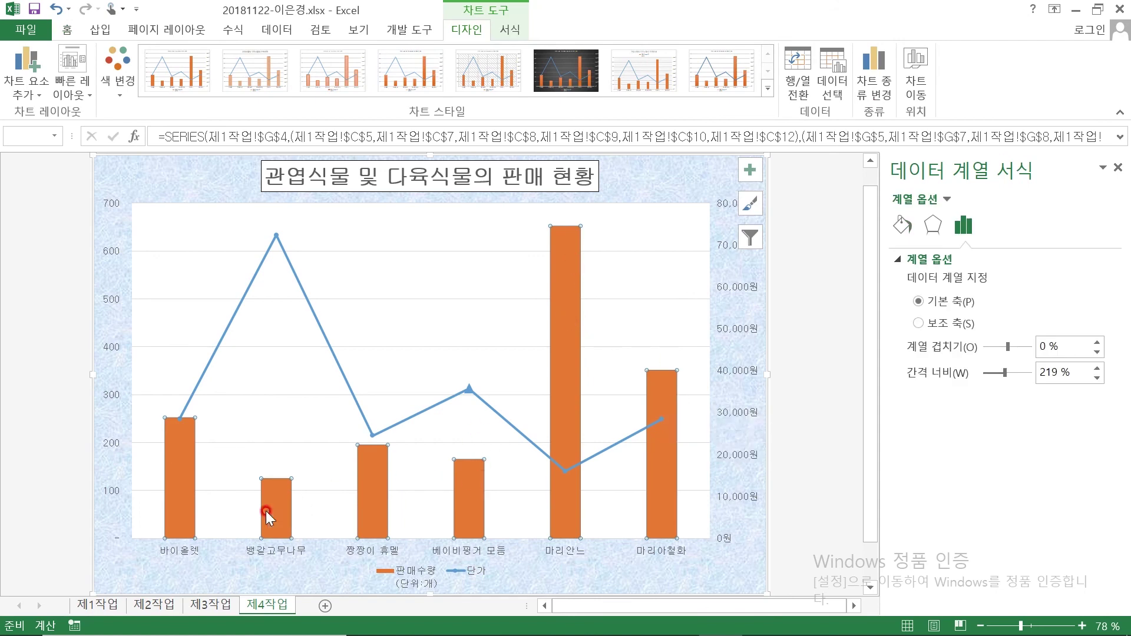
Add a data label showing 652 to the 마리안느 판매수량 column only
{"action": "mouse_move", "coordinate": [572, 393]}
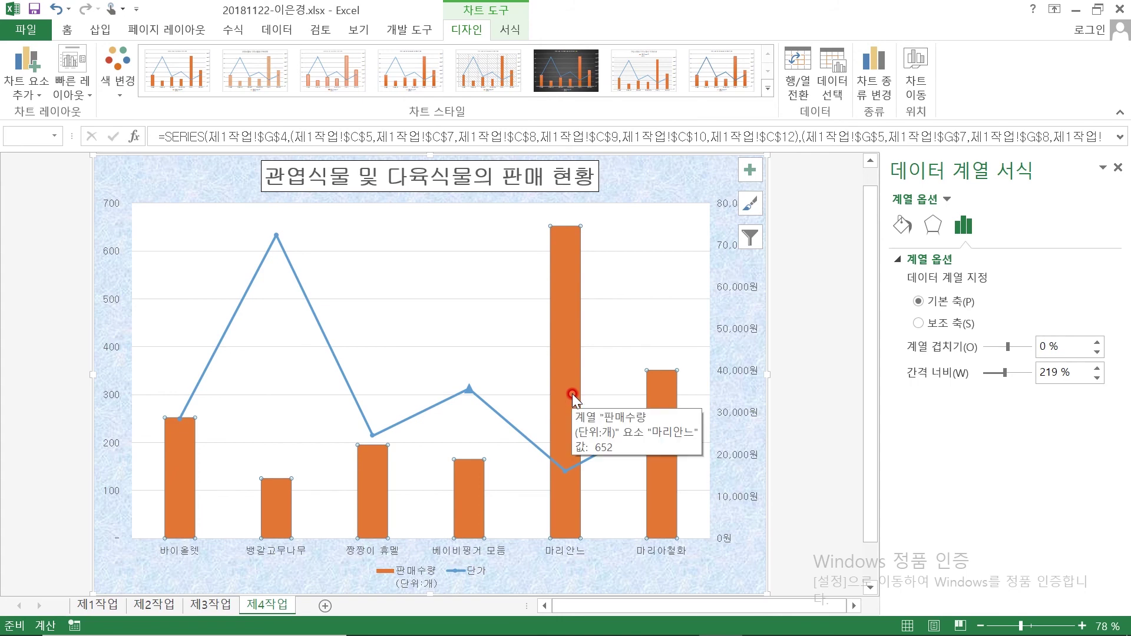
{"action": "left_click", "coordinate": [564, 293]}
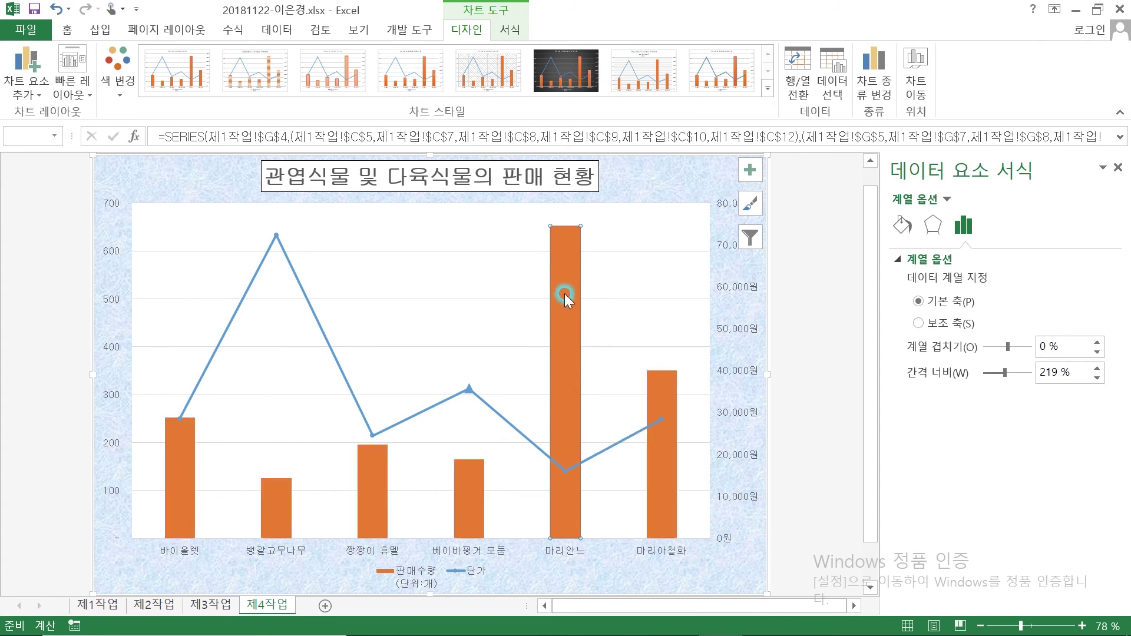
{"action": "left_click", "coordinate": [813, 315]}
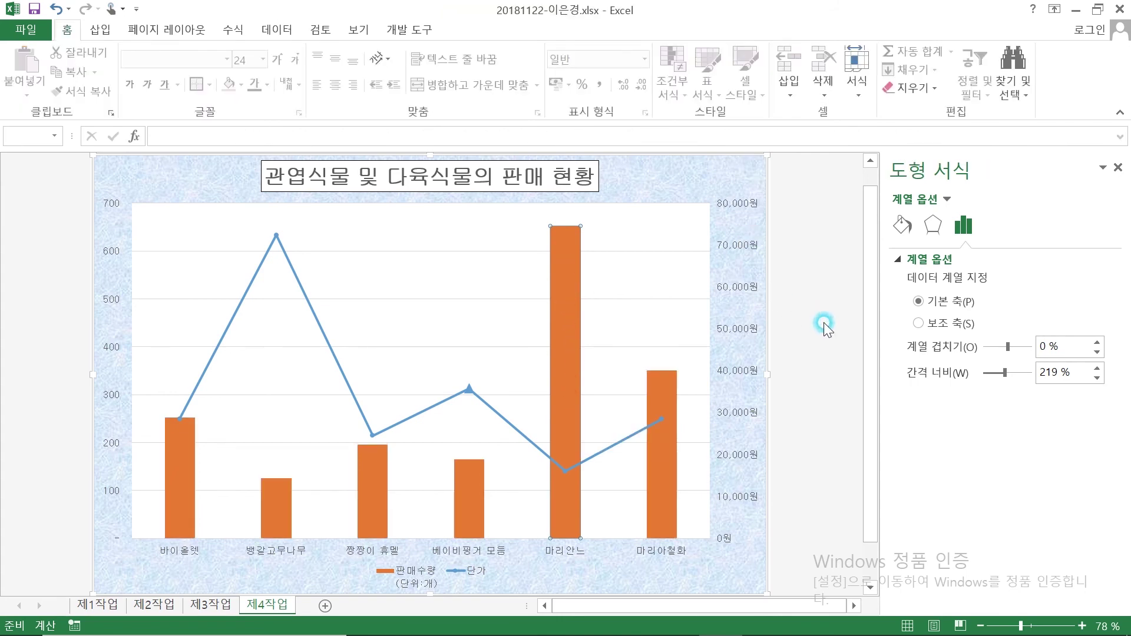
{"action": "left_click", "coordinate": [568, 284]}
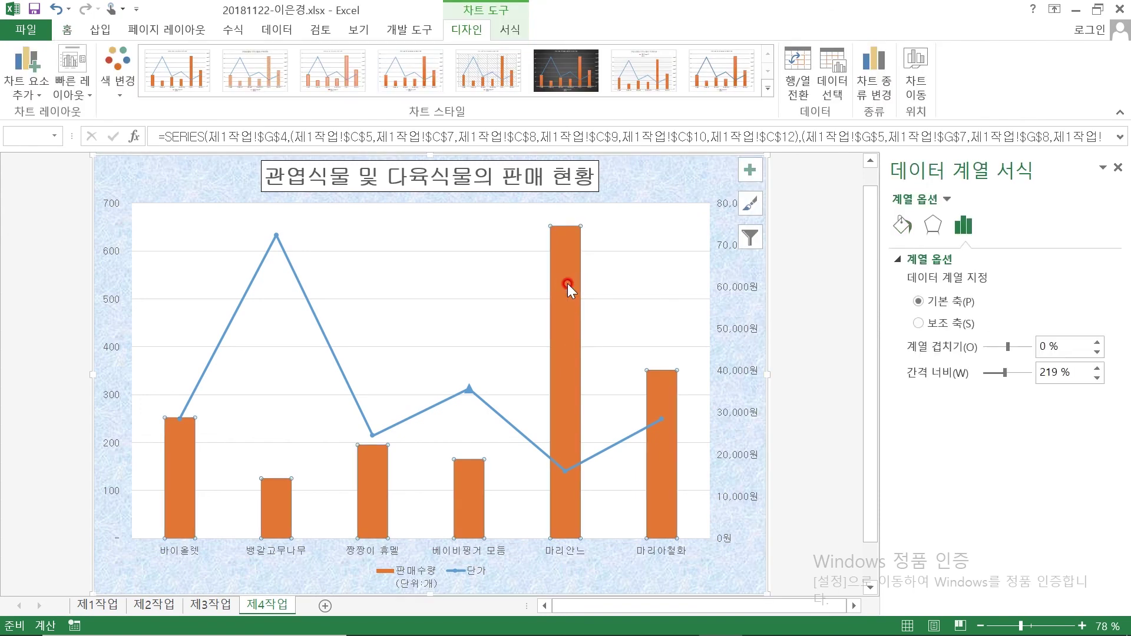
{"action": "left_click", "coordinate": [553, 246]}
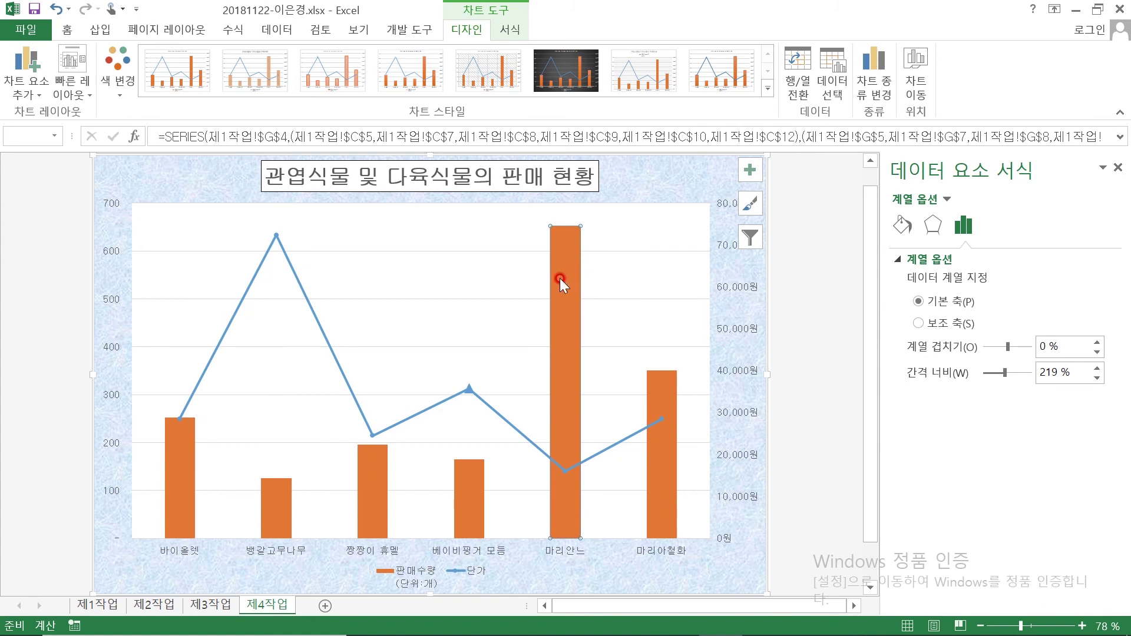
{"action": "right_click", "coordinate": [560, 279]}
{"action": "left_click", "coordinate": [650, 400]}
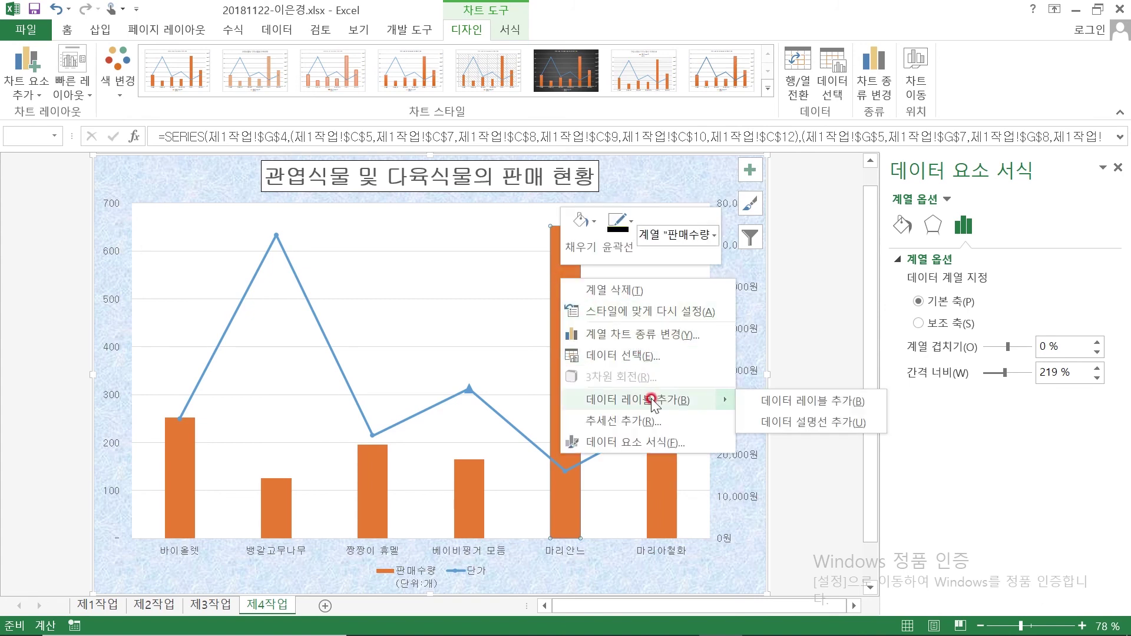
{"action": "left_click", "coordinate": [652, 398]}
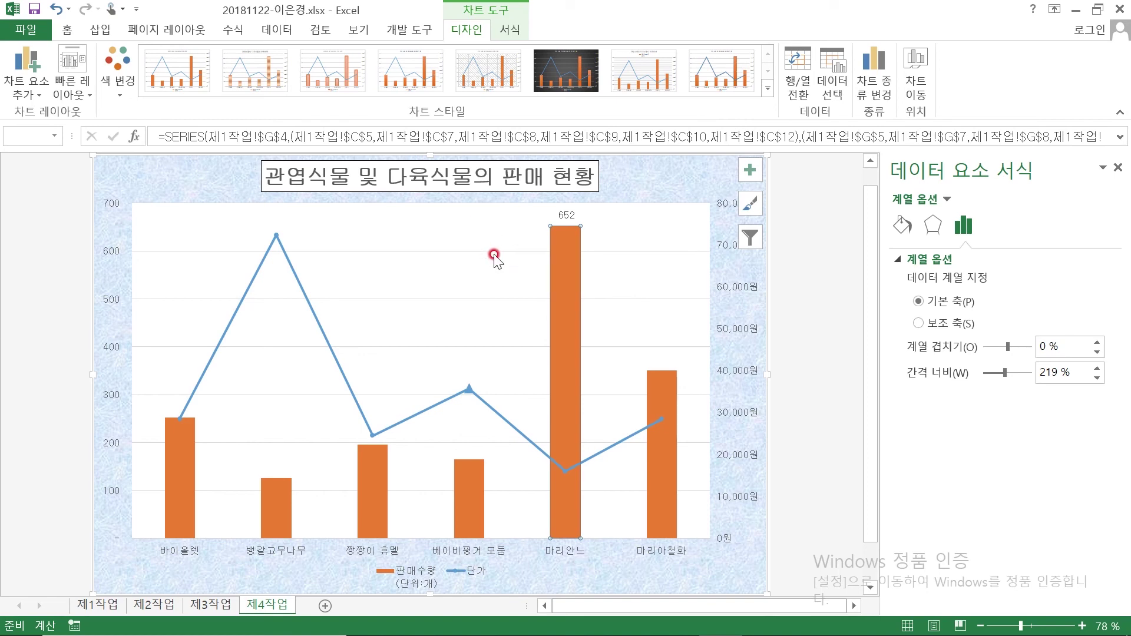
{"action": "left_click", "coordinate": [496, 251]}
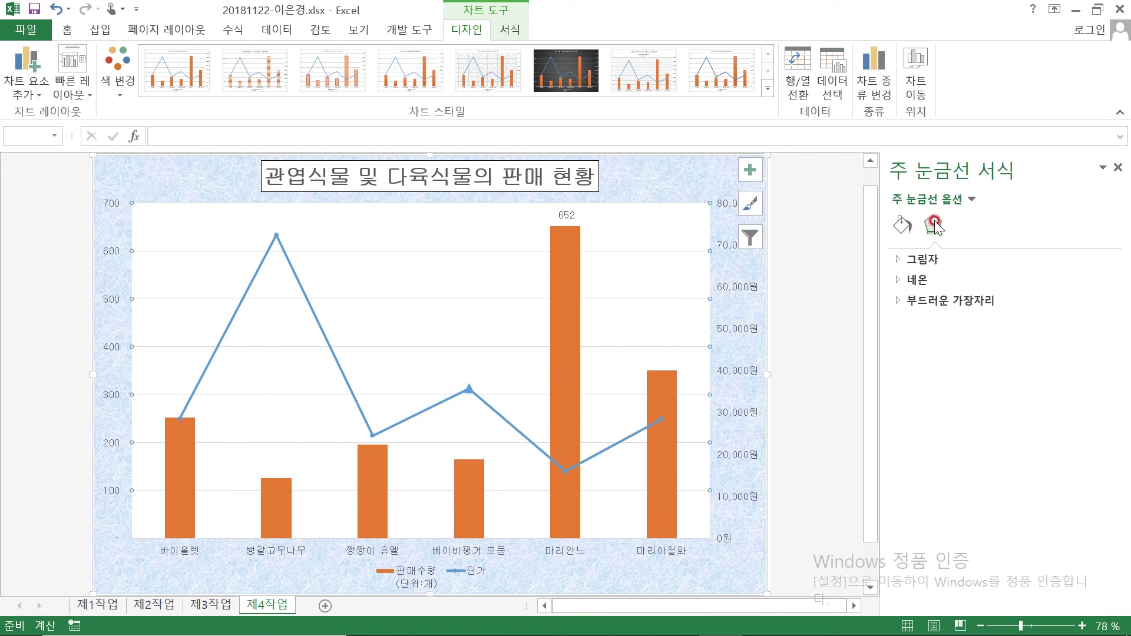
Set the major gridlines to a solid line with dash type 파선
{"action": "left_click", "coordinate": [903, 230]}
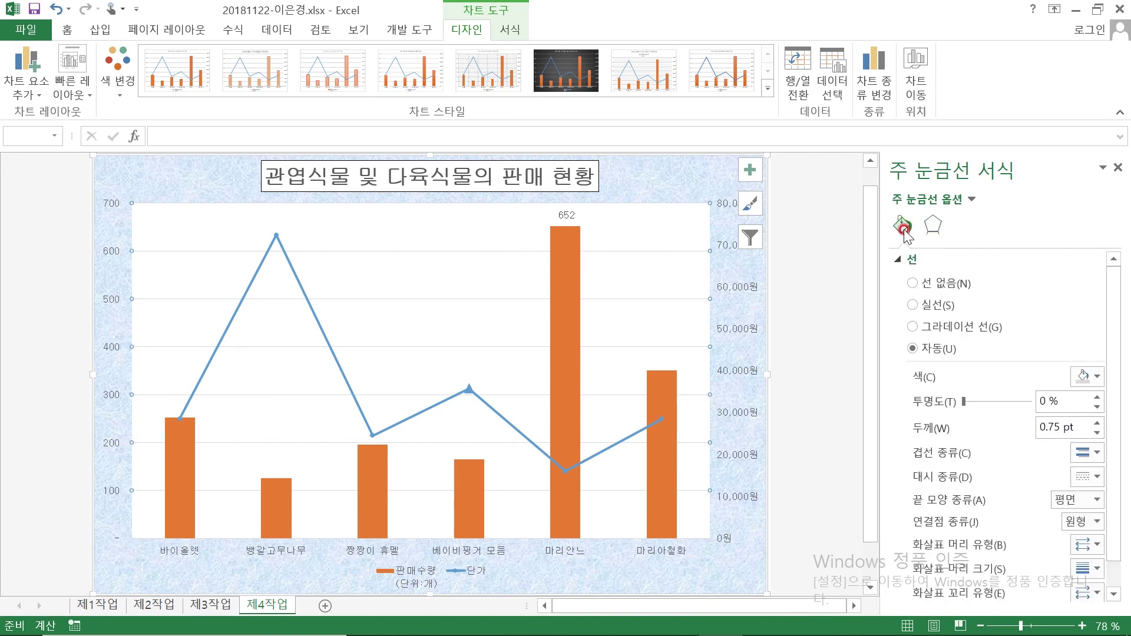
{"action": "left_click", "coordinate": [926, 306]}
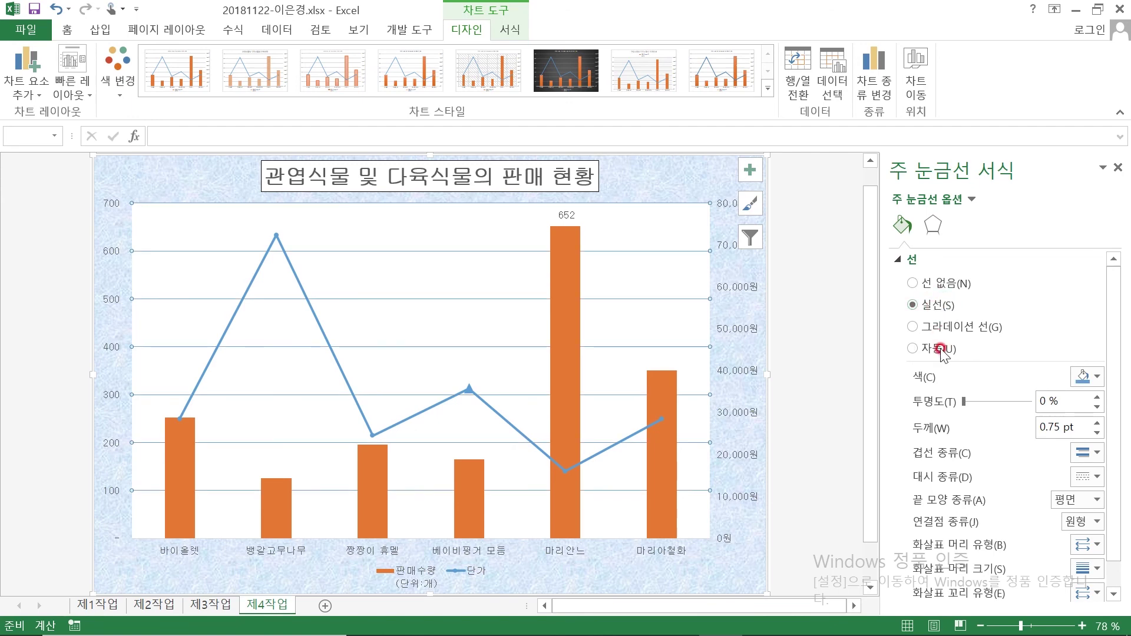
{"action": "left_click", "coordinate": [1087, 477]}
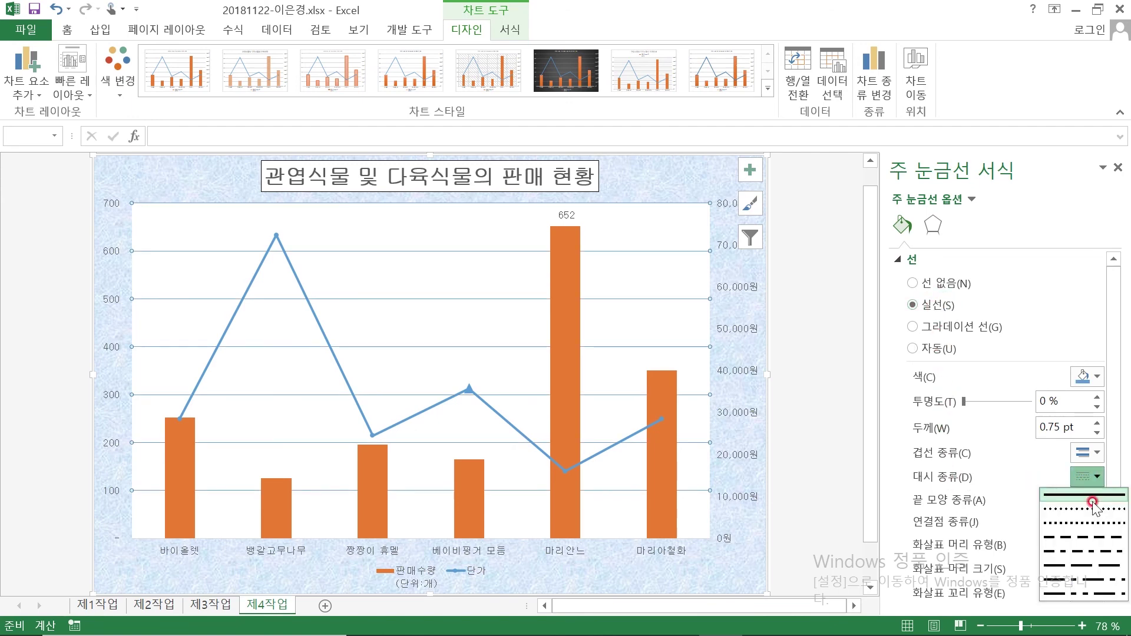
{"action": "left_click", "coordinate": [1084, 535]}
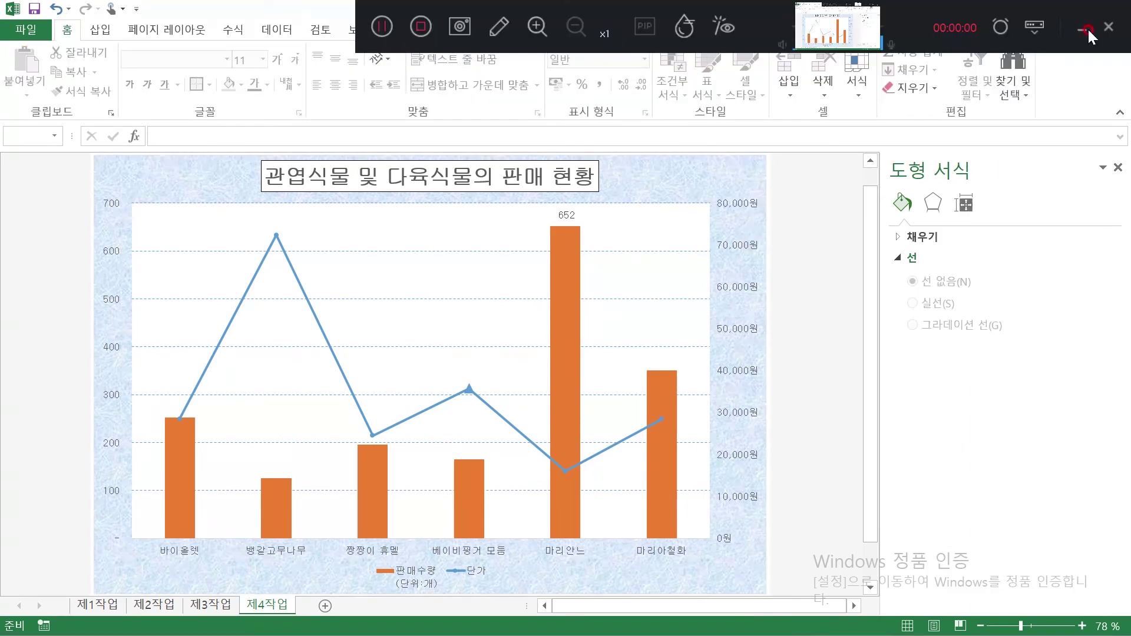
{"action": "left_click", "coordinate": [1086, 29]}
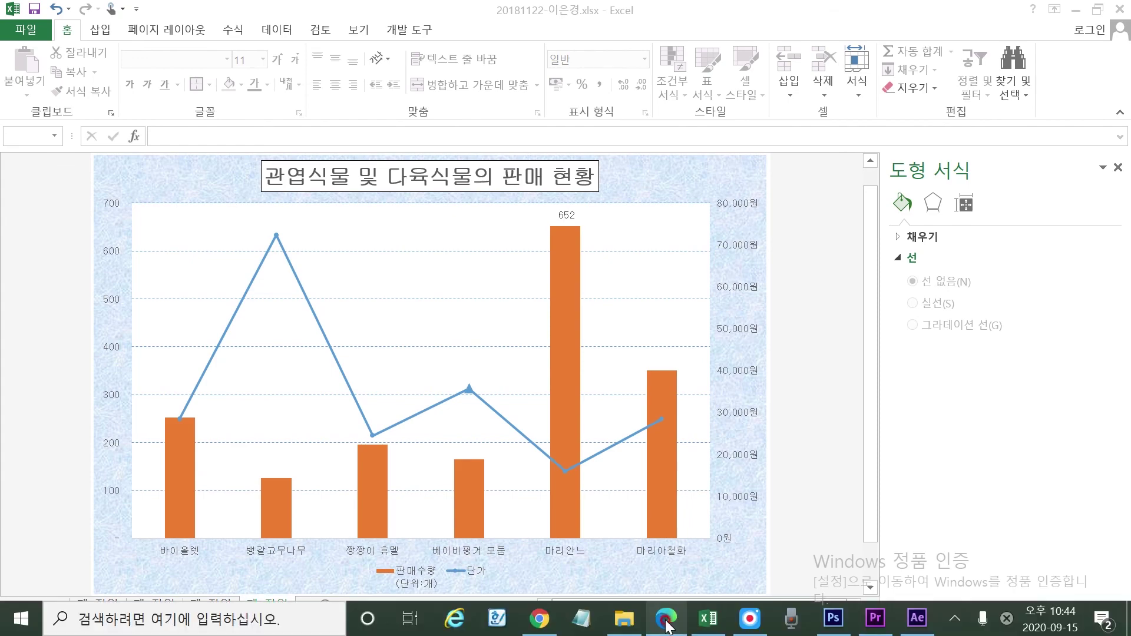
Circle the 0 and 700 axis labels on the PDF reference chart, then go back to Excel
{"action": "left_click", "coordinate": [666, 625]}
{"action": "scroll", "coordinate": [245, 418], "scroll_direction": "down", "scroll_amount": 15}
{"action": "mouse_move", "coordinate": [152, 401]}
{"action": "left_mouse_down"}
{"action": "mouse_move", "coordinate": [121, 407]}
{"action": "mouse_move", "coordinate": [133, 386]}
{"action": "mouse_move", "coordinate": [138, 412]}
{"action": "left_mouse_up"}
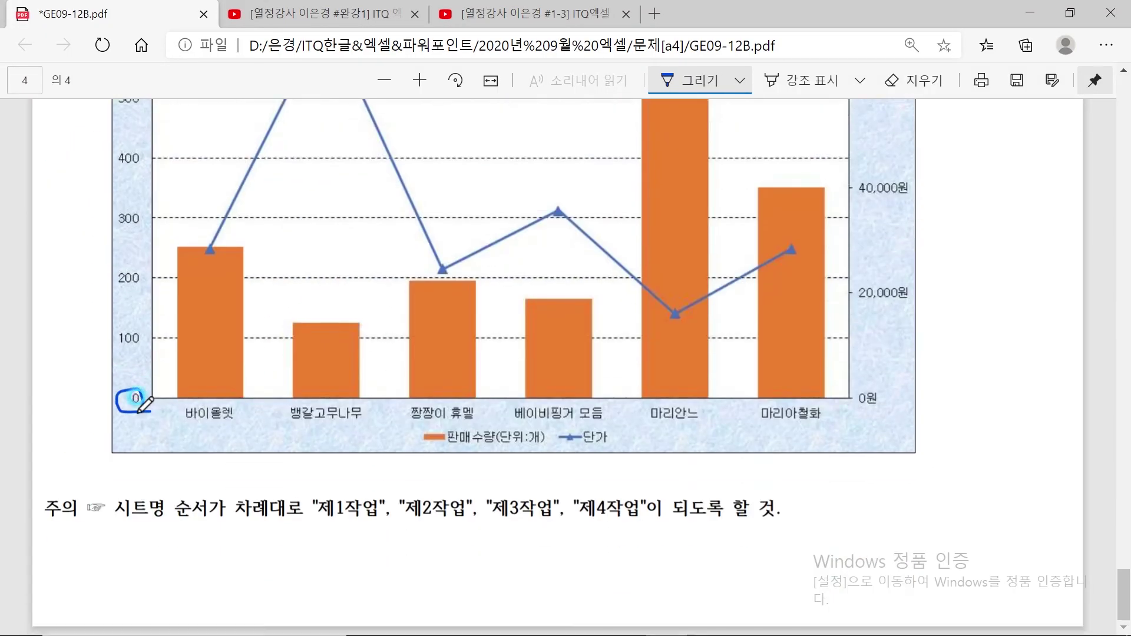
{"action": "scroll", "coordinate": [144, 384], "scroll_direction": "up", "scroll_amount": 4}
{"action": "mouse_move", "coordinate": [143, 243]}
{"action": "left_mouse_down"}
{"action": "mouse_move", "coordinate": [125, 242]}
{"action": "mouse_move", "coordinate": [117, 218]}
{"action": "mouse_move", "coordinate": [143, 241]}
{"action": "left_mouse_up"}
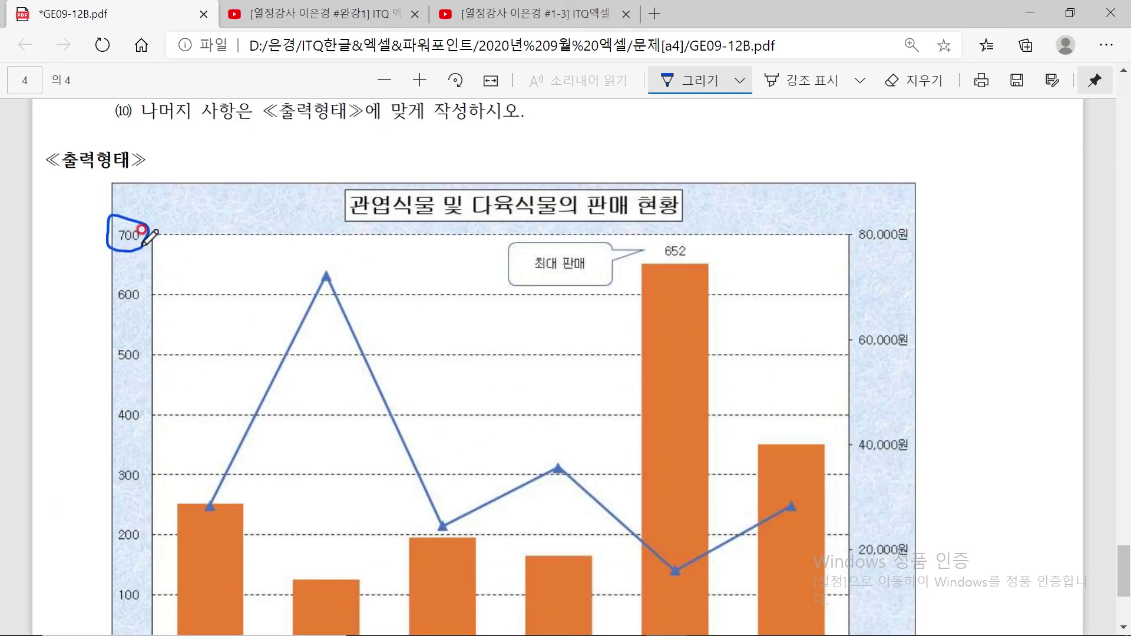
{"action": "mouse_move", "coordinate": [666, 632]}
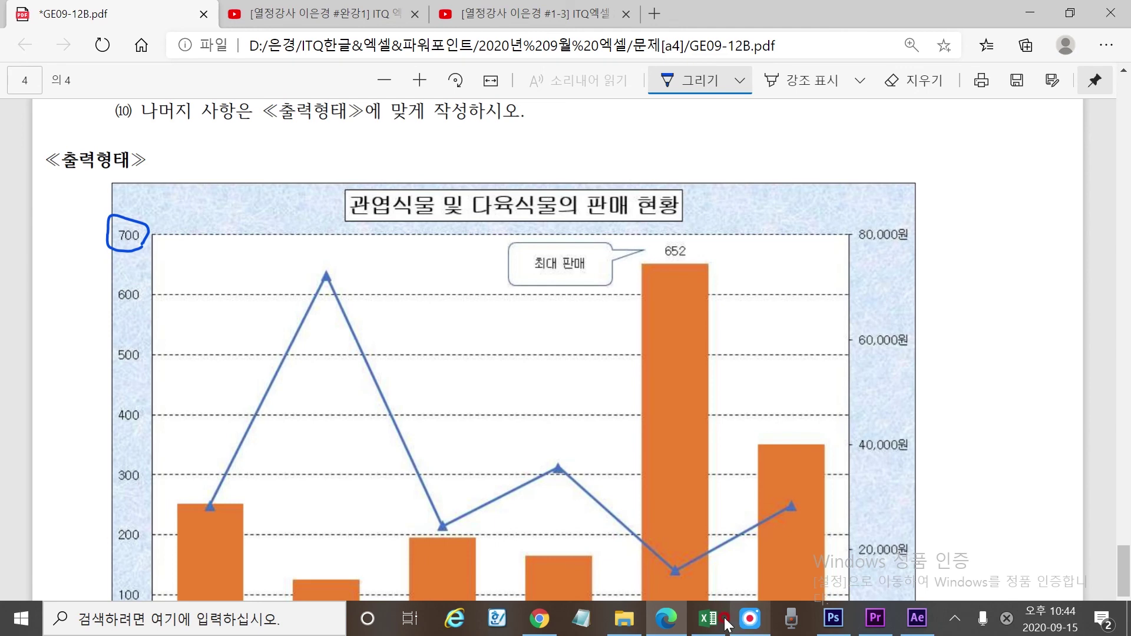
{"action": "left_click", "coordinate": [708, 618]}
{"action": "scroll", "coordinate": [215, 365], "scroll_direction": "down", "scroll_amount": 1}
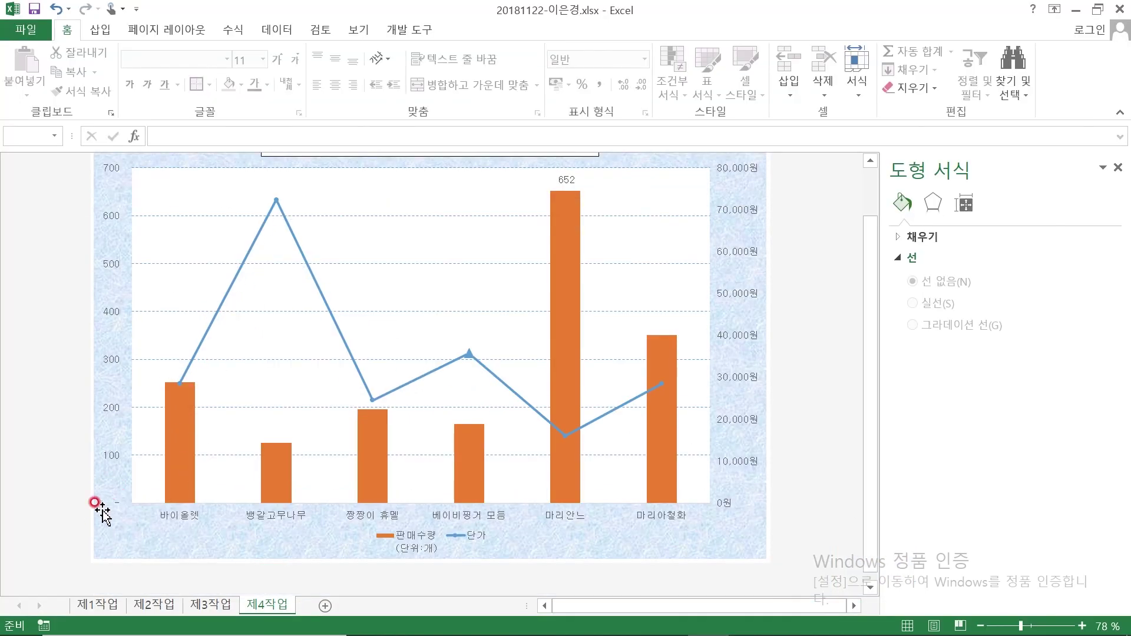
Format the left value axis numbers as 통화 with symbol 없음 so its base reads 0
{"action": "scroll", "coordinate": [120, 507], "scroll_direction": "up", "scroll_amount": 1}
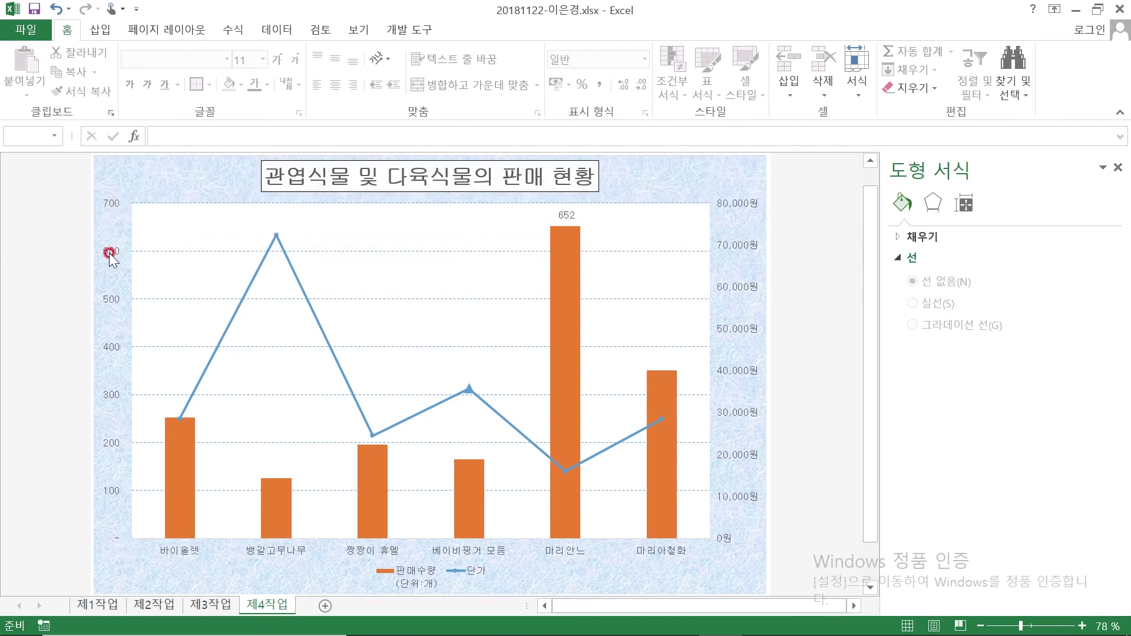
{"action": "scroll", "coordinate": [118, 413], "scroll_direction": "down", "scroll_amount": 1}
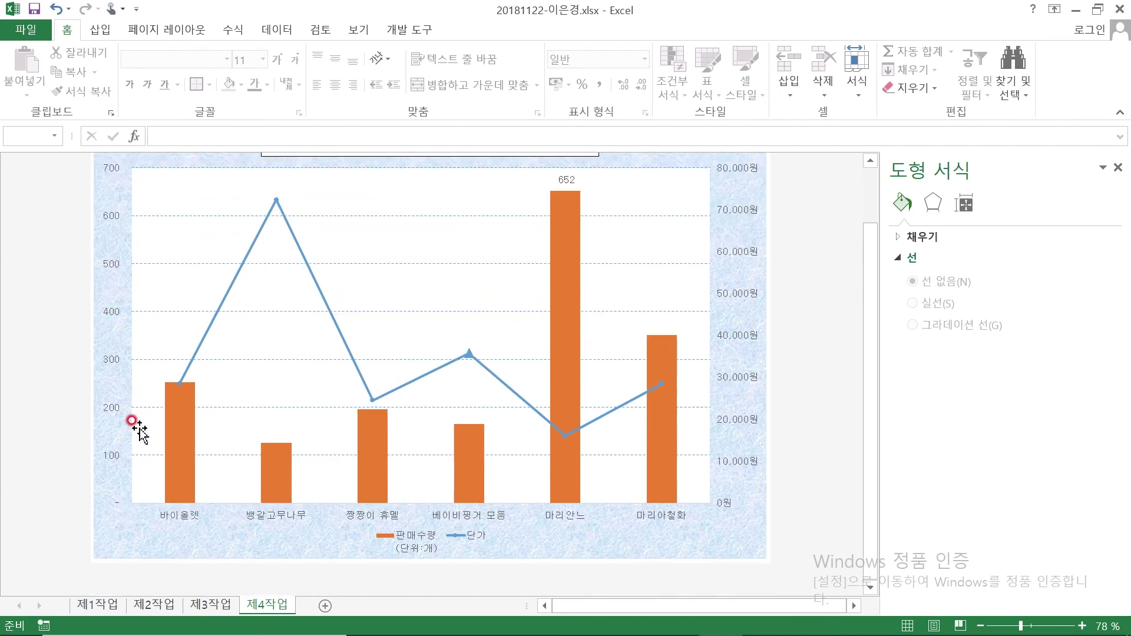
{"action": "left_click", "coordinate": [112, 448]}
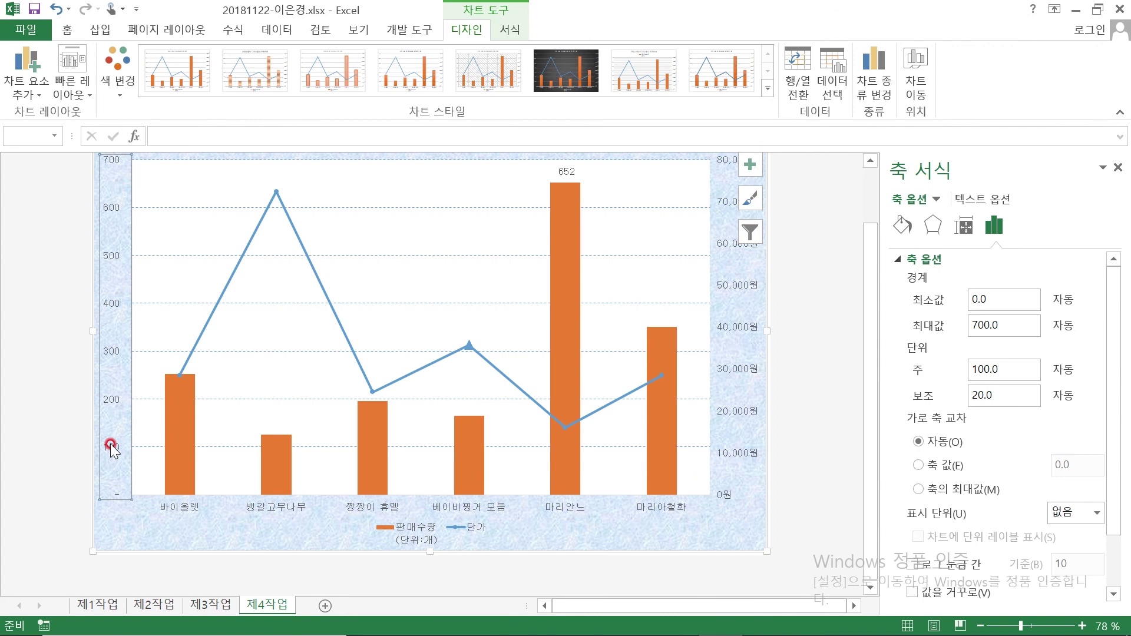
{"action": "left_click", "coordinate": [1000, 215]}
{"action": "scroll", "coordinate": [964, 300], "scroll_direction": "down", "scroll_amount": 1}
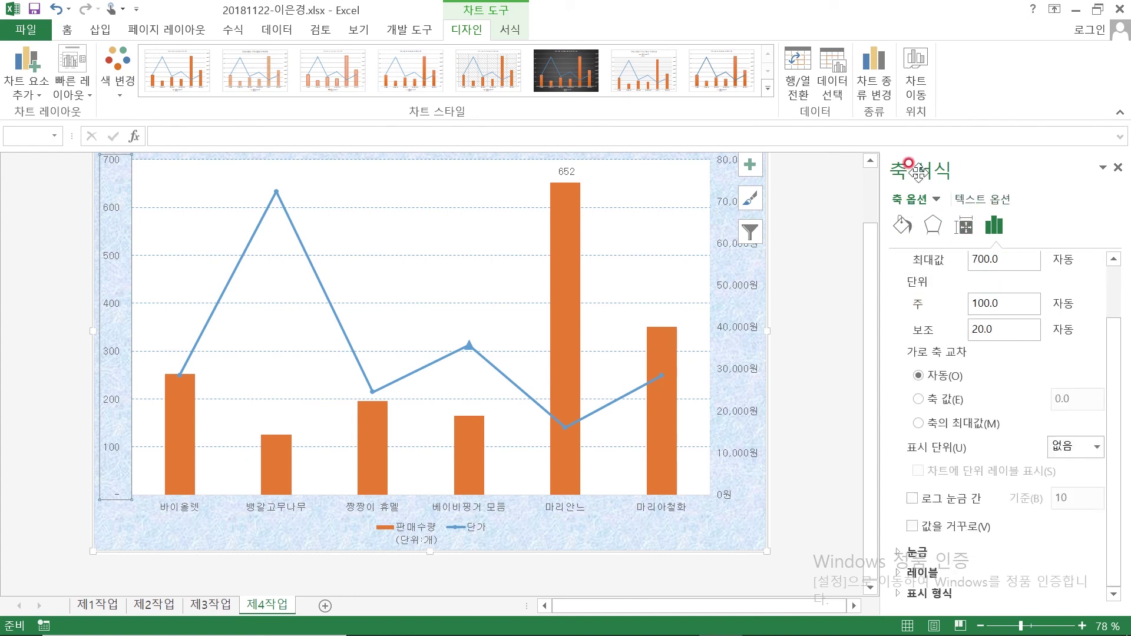
{"action": "left_click", "coordinate": [936, 594]}
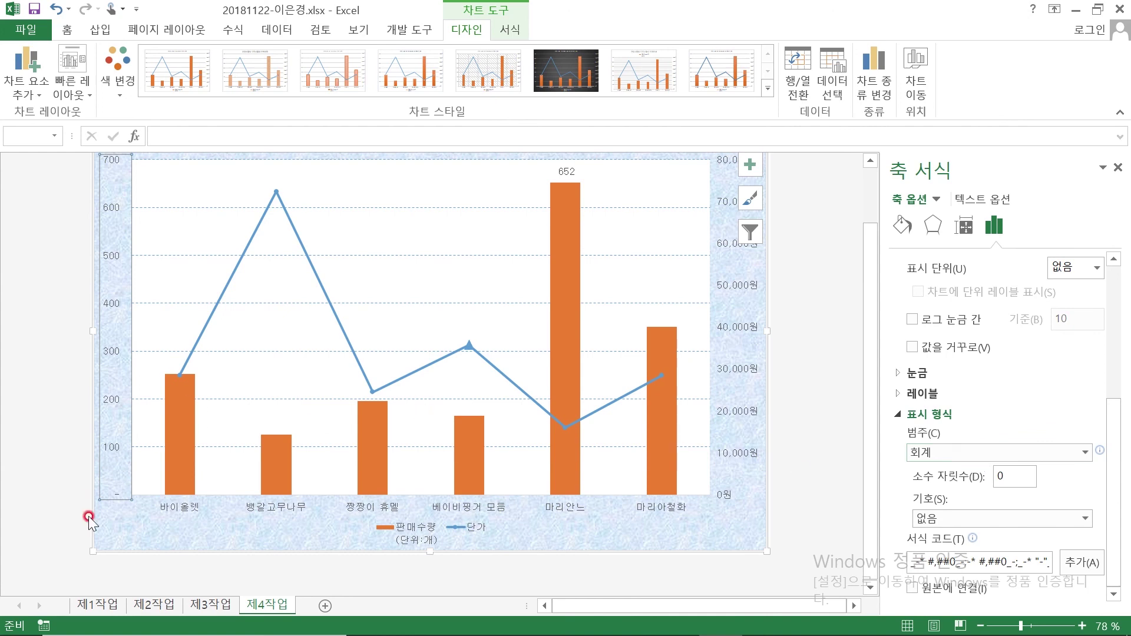
{"action": "left_click", "coordinate": [1084, 453]}
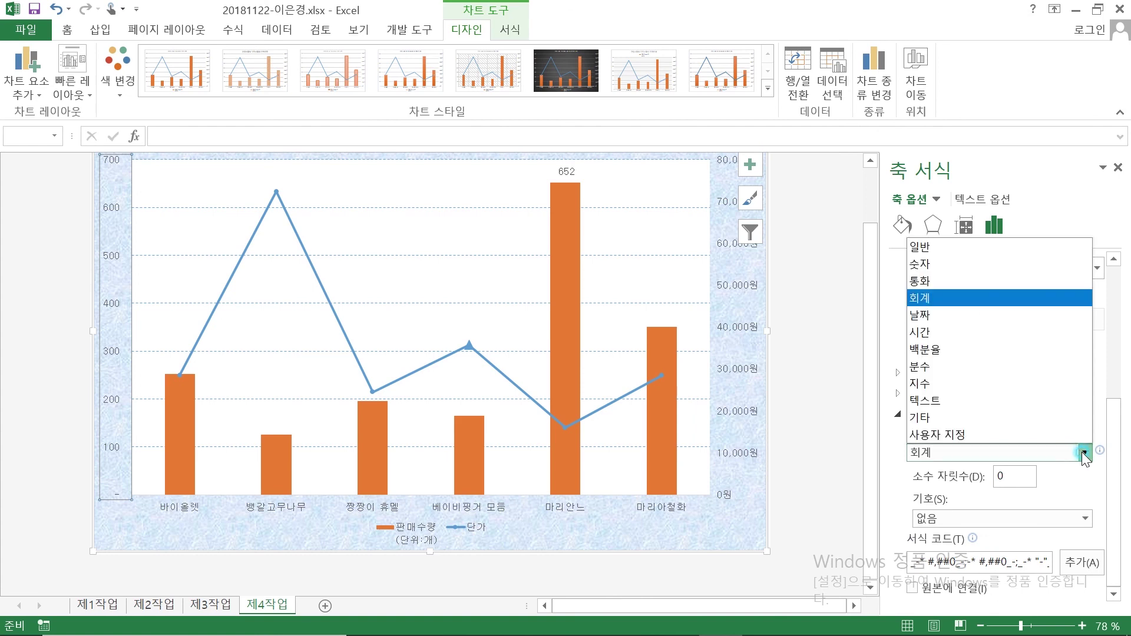
{"action": "left_click", "coordinate": [968, 281]}
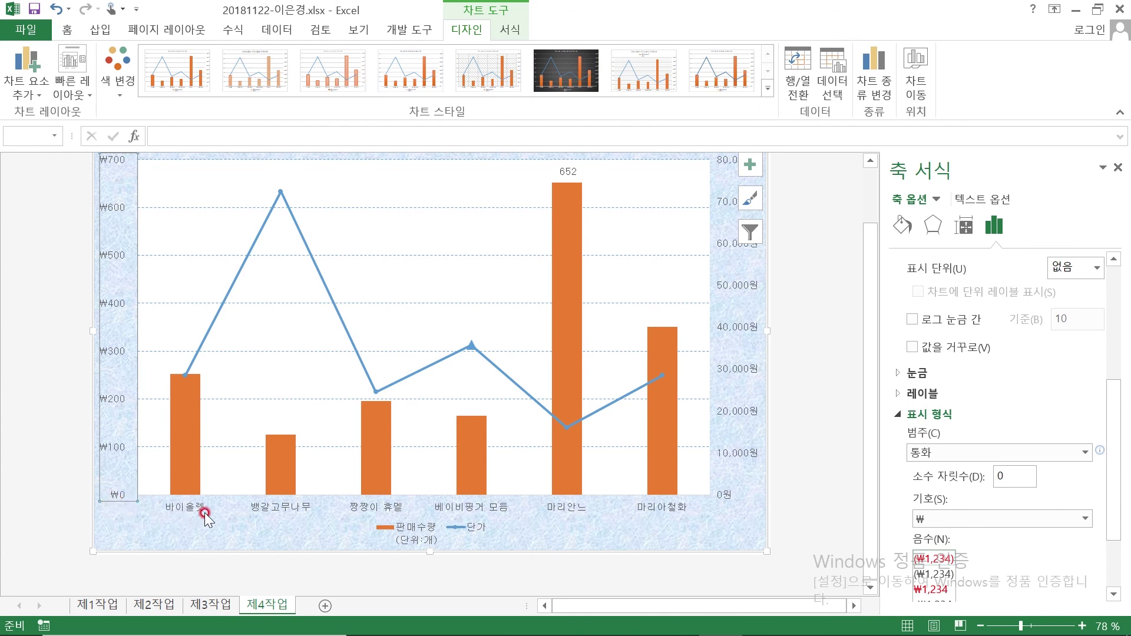
{"action": "left_click", "coordinate": [943, 518]}
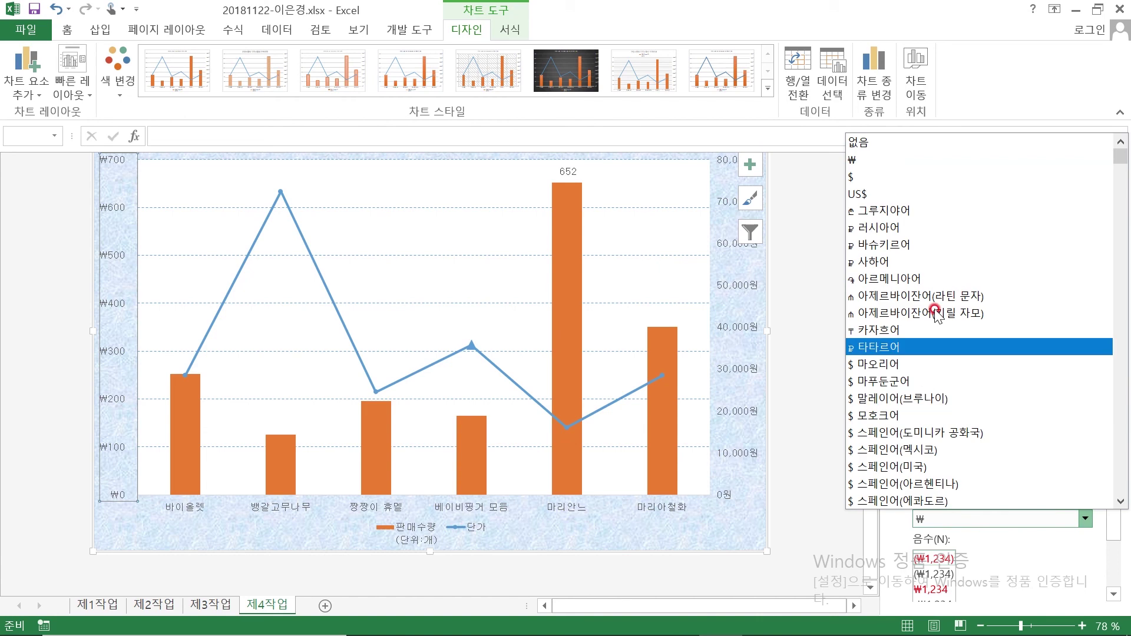
{"action": "left_click", "coordinate": [912, 146]}
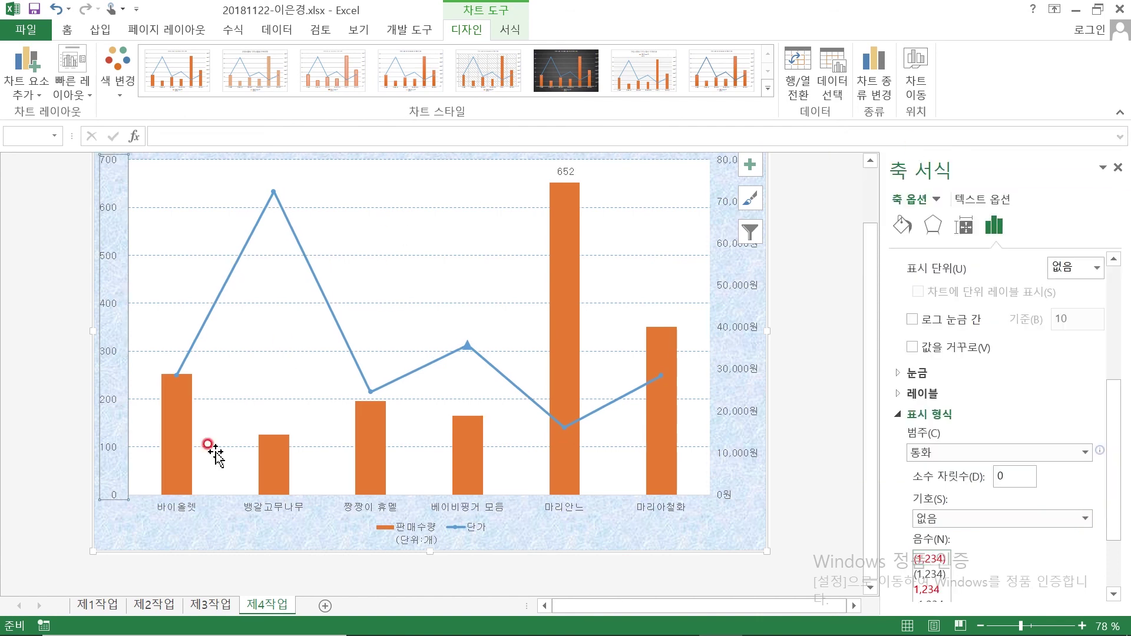
{"action": "scroll", "coordinate": [106, 501], "scroll_direction": "up", "scroll_amount": 2}
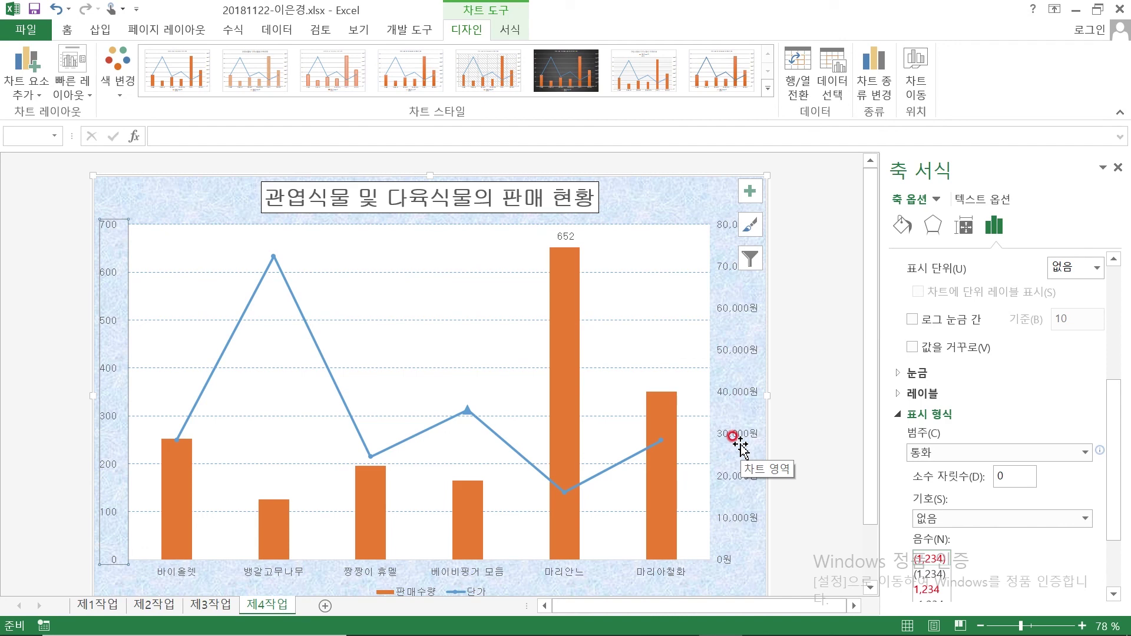
Check the reference chart, then give the plot area a solid border line
{"action": "left_click", "coordinate": [682, 250]}
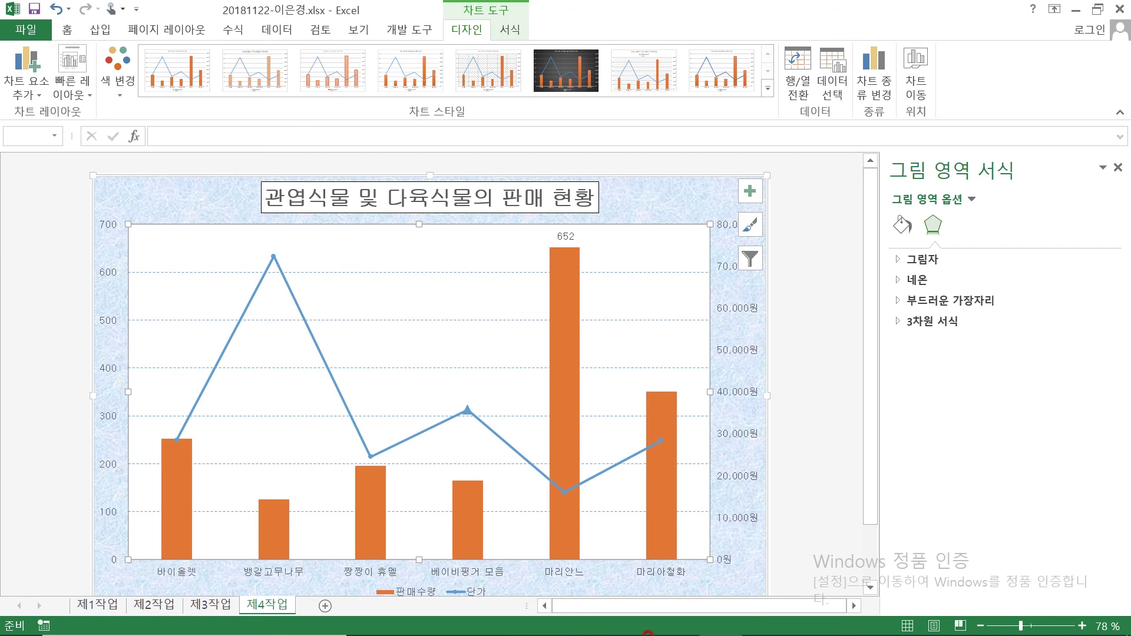
{"action": "mouse_move", "coordinate": [825, 633]}
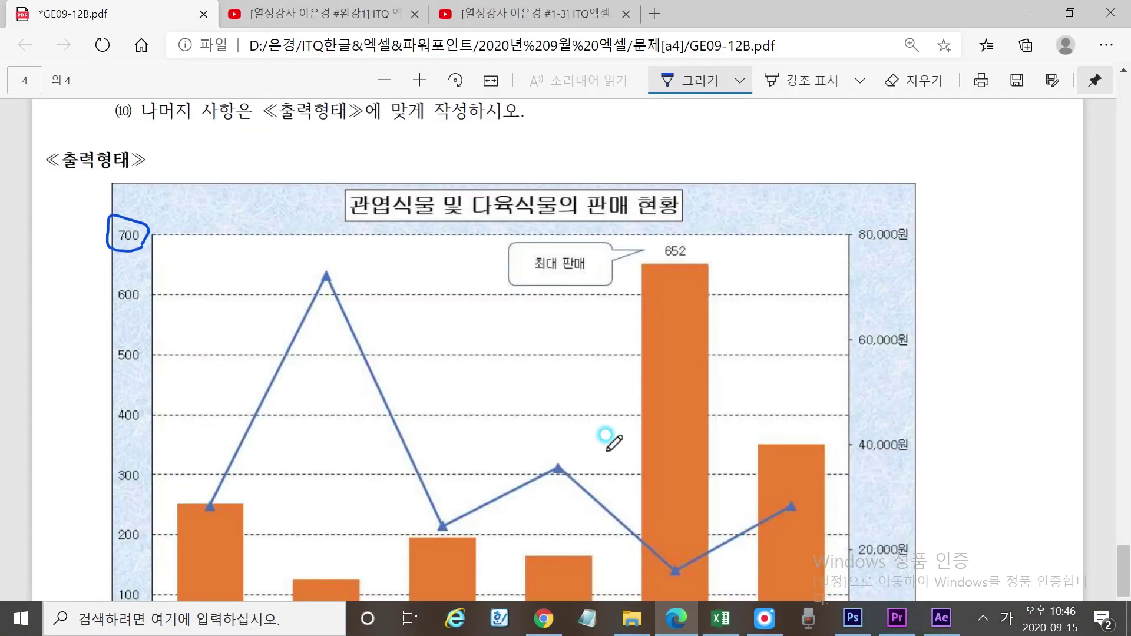
{"action": "left_click", "coordinate": [676, 619]}
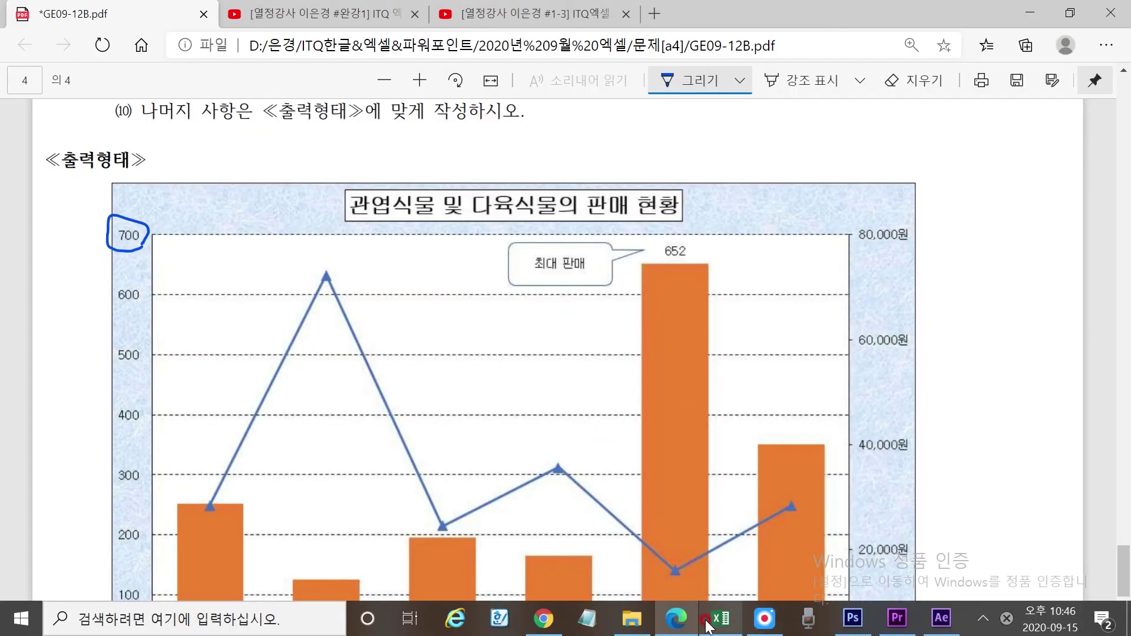
{"action": "left_click", "coordinate": [720, 619]}
{"action": "left_click", "coordinate": [821, 398]}
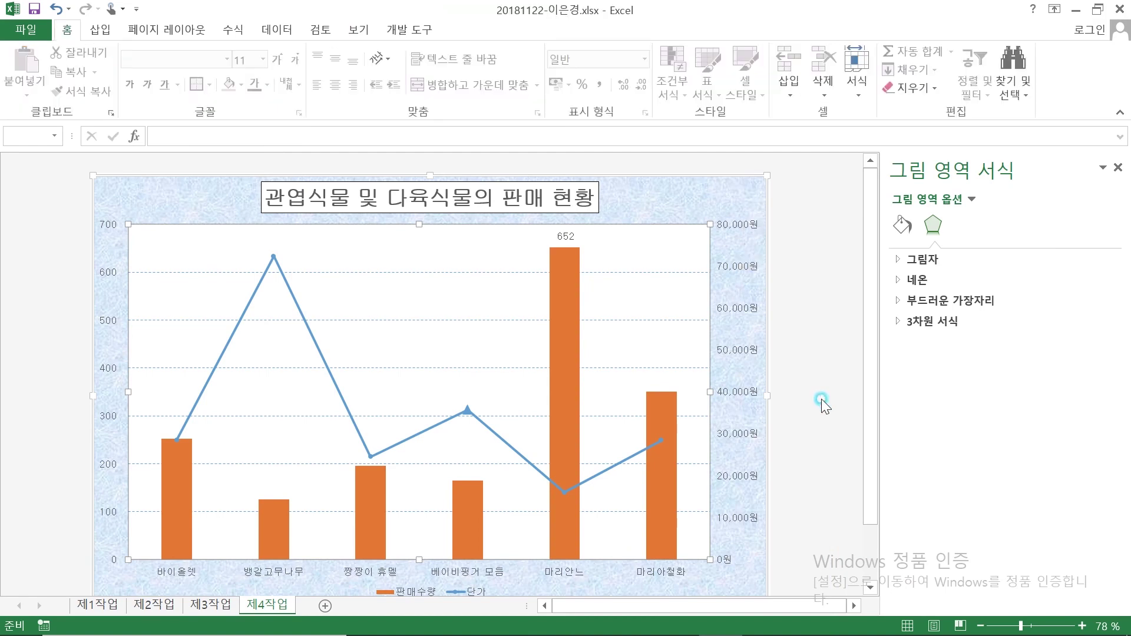
{"action": "left_click", "coordinate": [691, 242]}
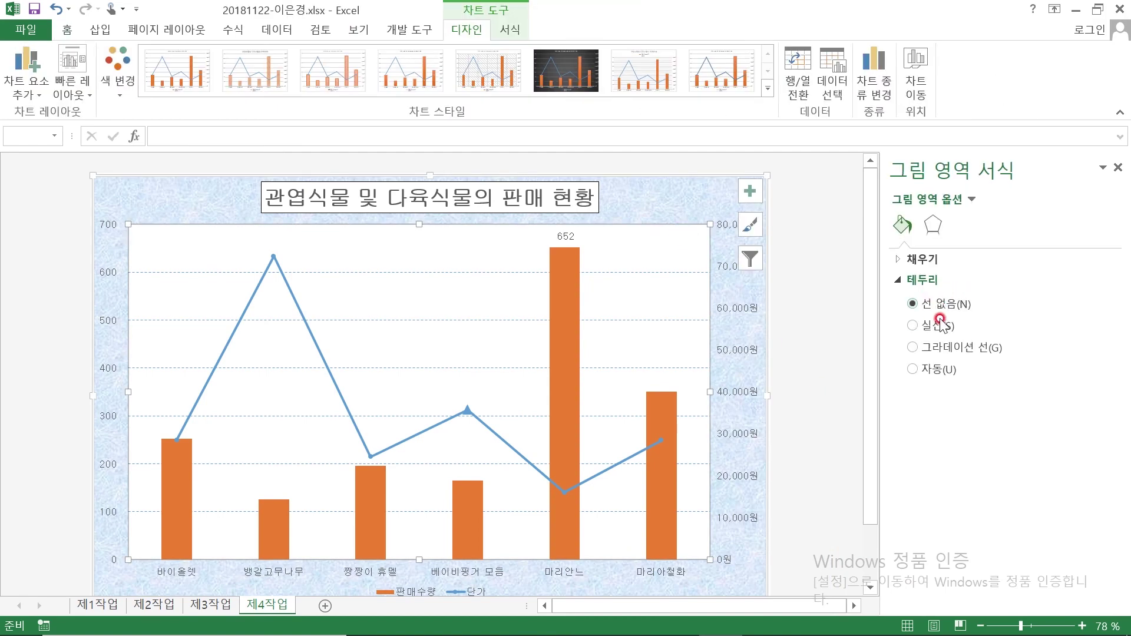
{"action": "left_click", "coordinate": [930, 328]}
{"action": "left_click", "coordinate": [930, 328]}
Give the outer chart area a solid border line
{"action": "left_click", "coordinate": [625, 245]}
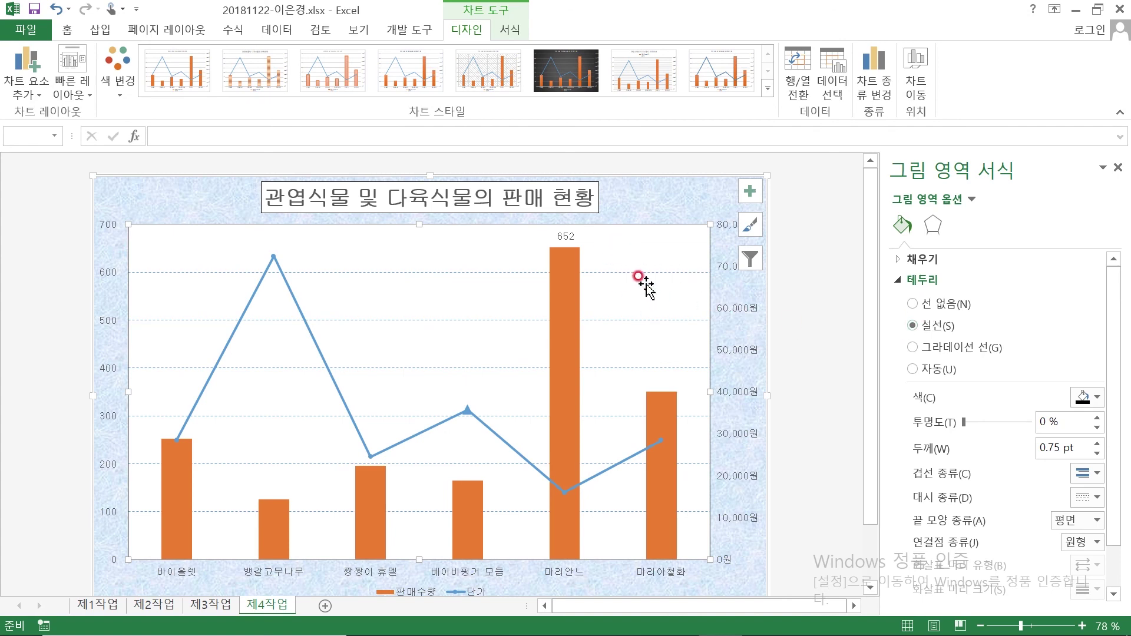
{"action": "left_click", "coordinate": [670, 193]}
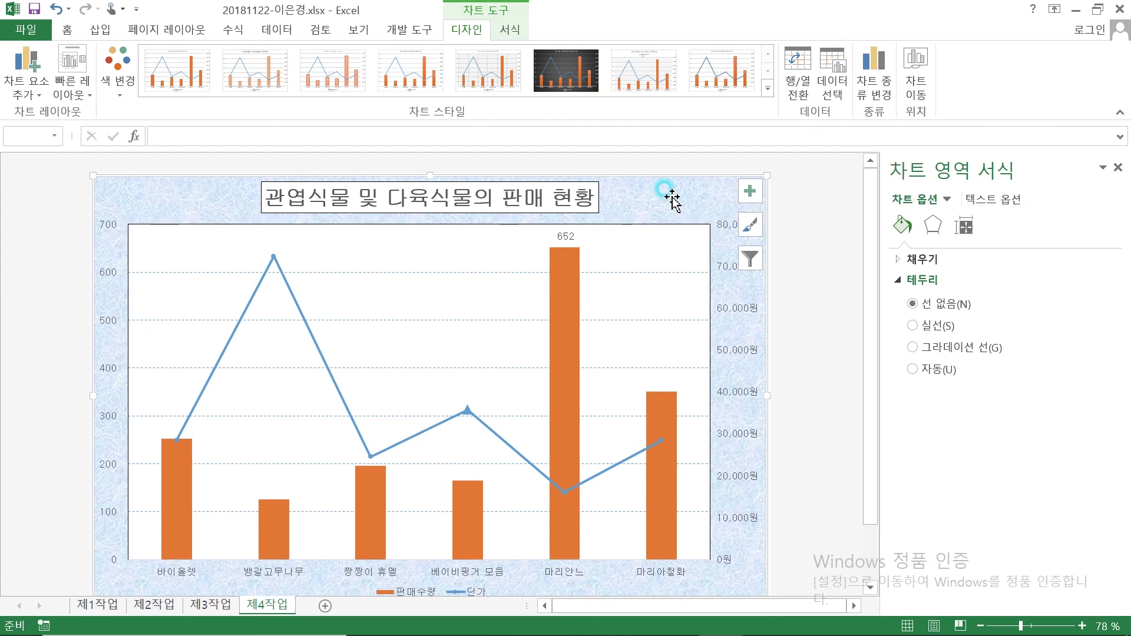
{"action": "left_click", "coordinate": [941, 322]}
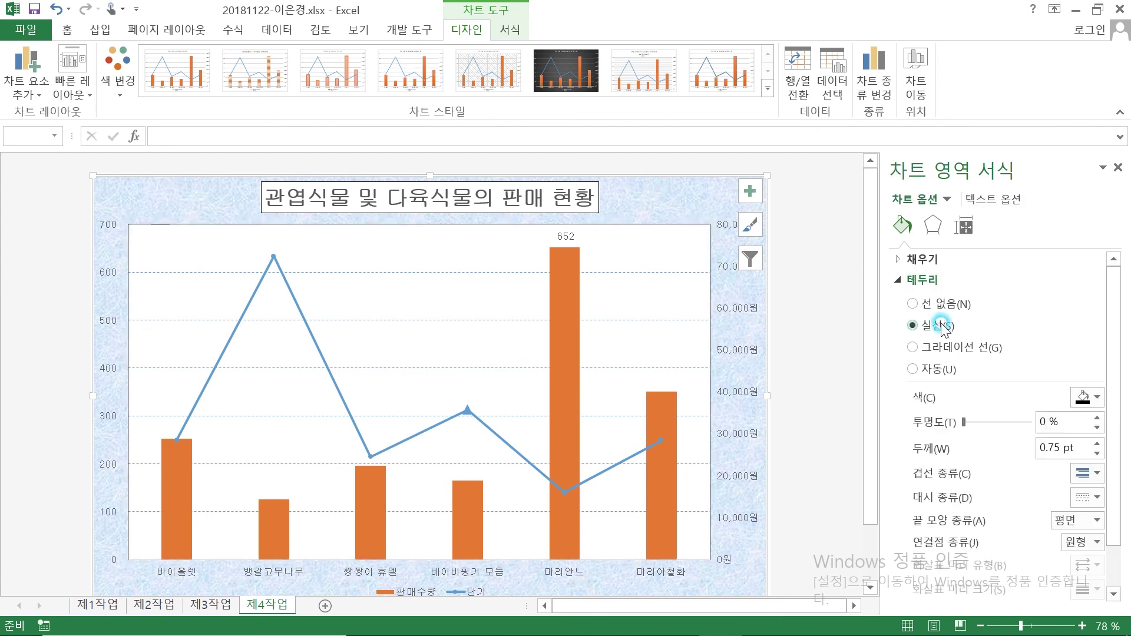
{"action": "left_click", "coordinate": [799, 283]}
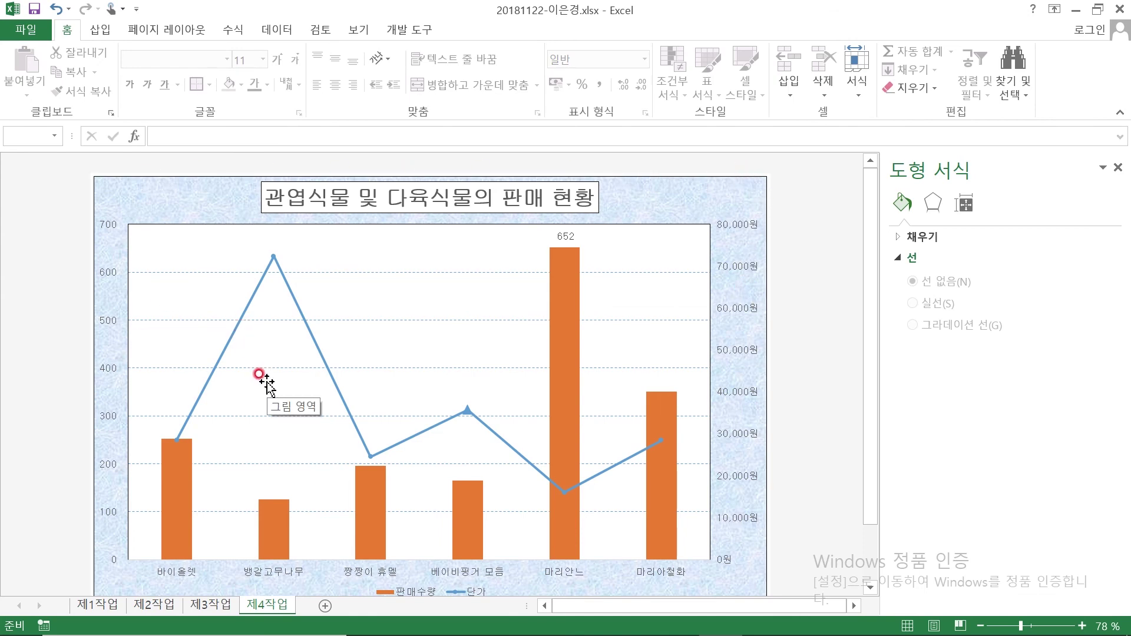
{"action": "scroll", "coordinate": [409, 505], "scroll_direction": "down", "scroll_amount": 2}
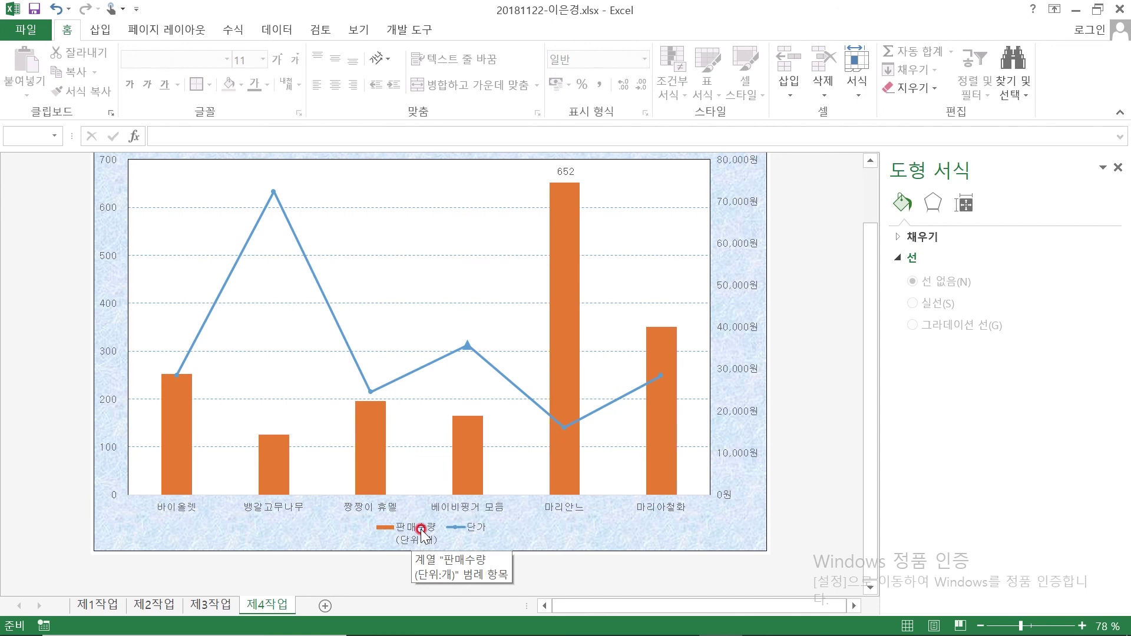
Rename the column series to '판매수량(단위:개)' in Select Data so the legend shows it on one line
{"action": "left_click", "coordinate": [419, 531]}
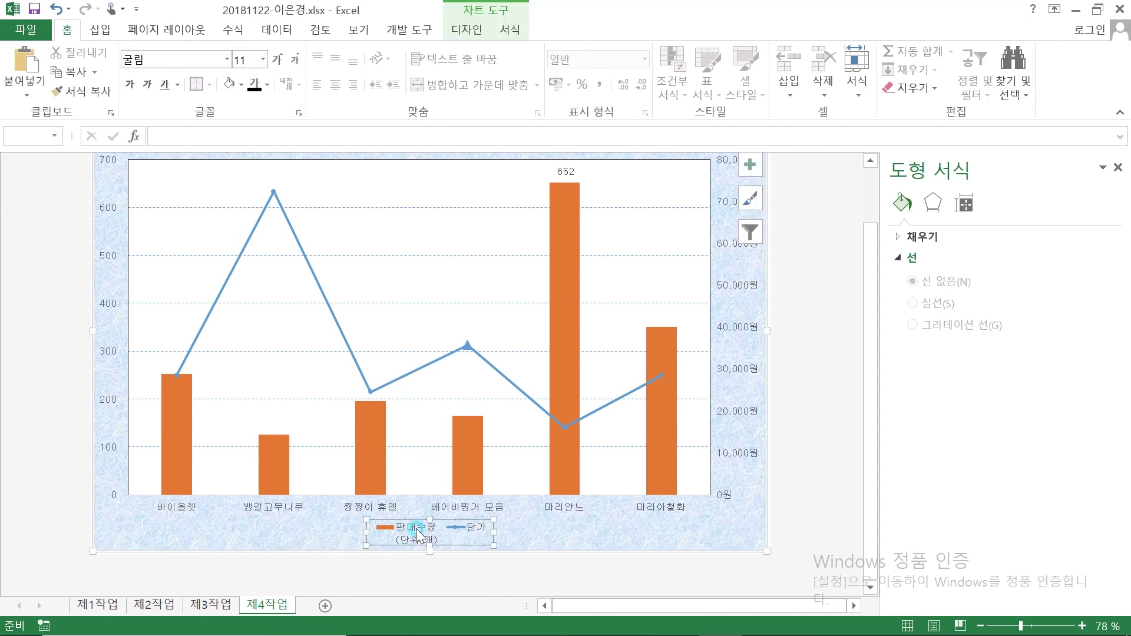
{"action": "right_click", "coordinate": [417, 531]}
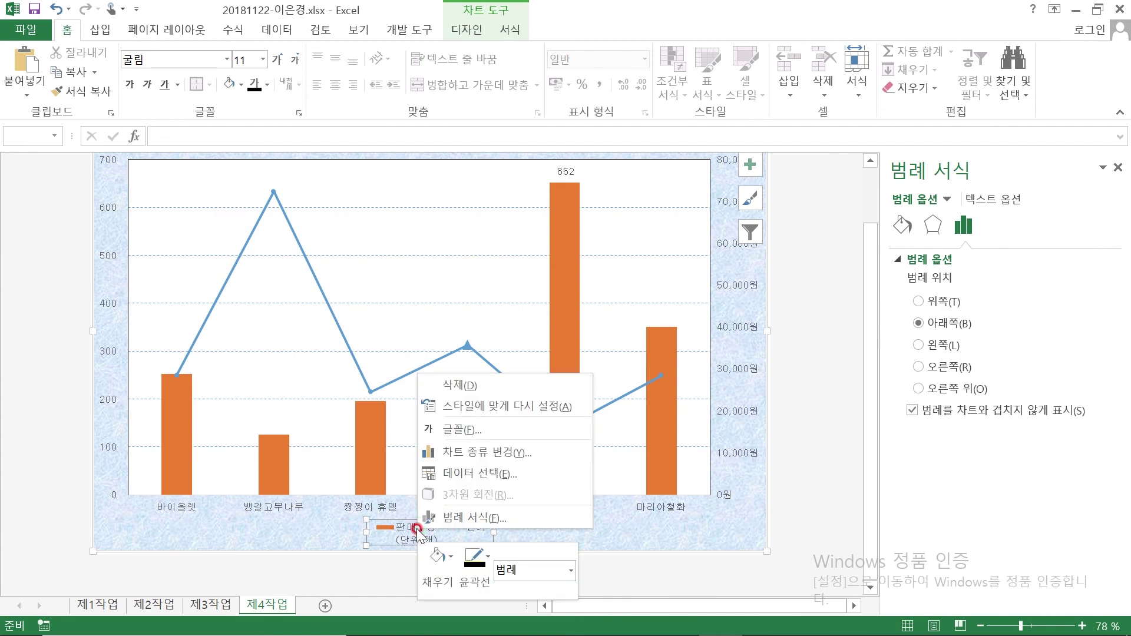
{"action": "left_click", "coordinate": [491, 473]}
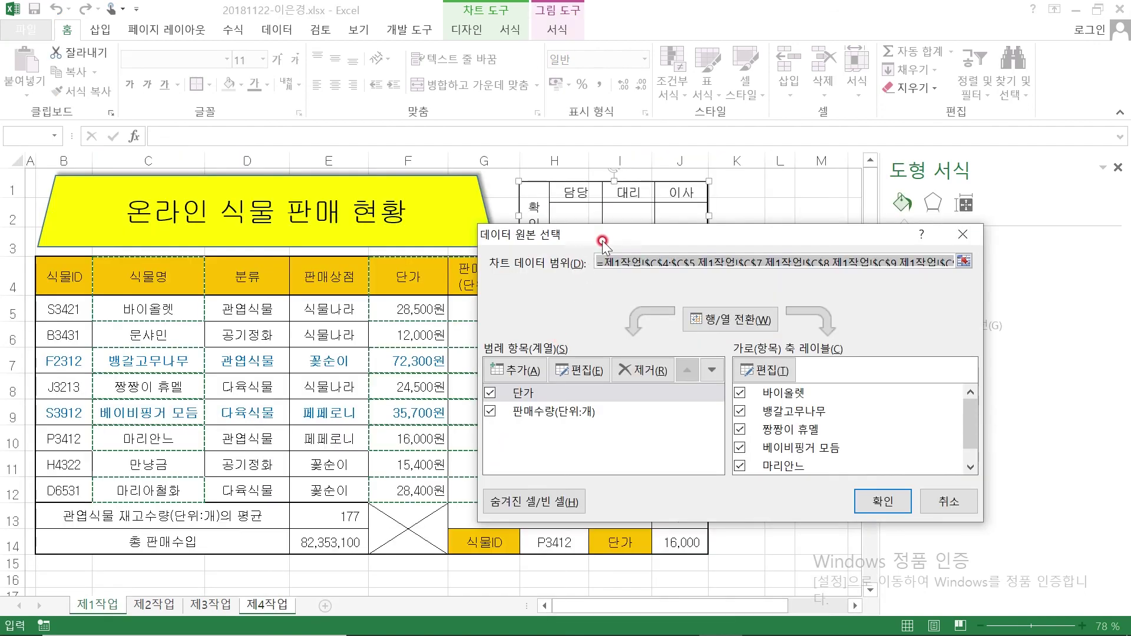
{"action": "left_click_drag", "start_coordinate": [602, 242], "coordinate": [725, 260]}
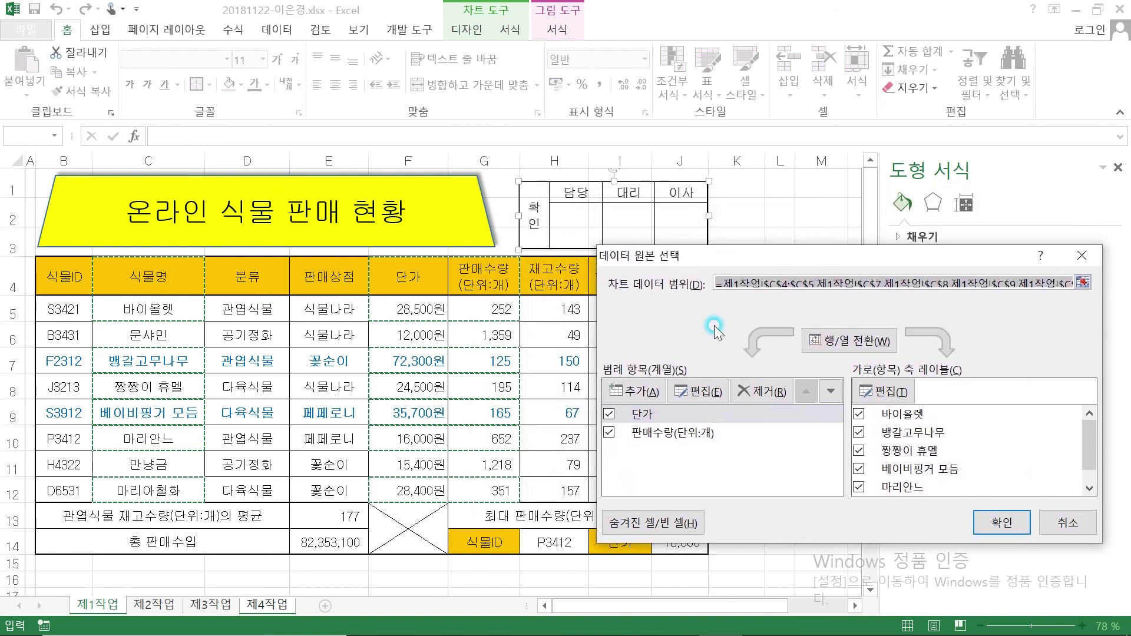
{"action": "left_click", "coordinate": [671, 434]}
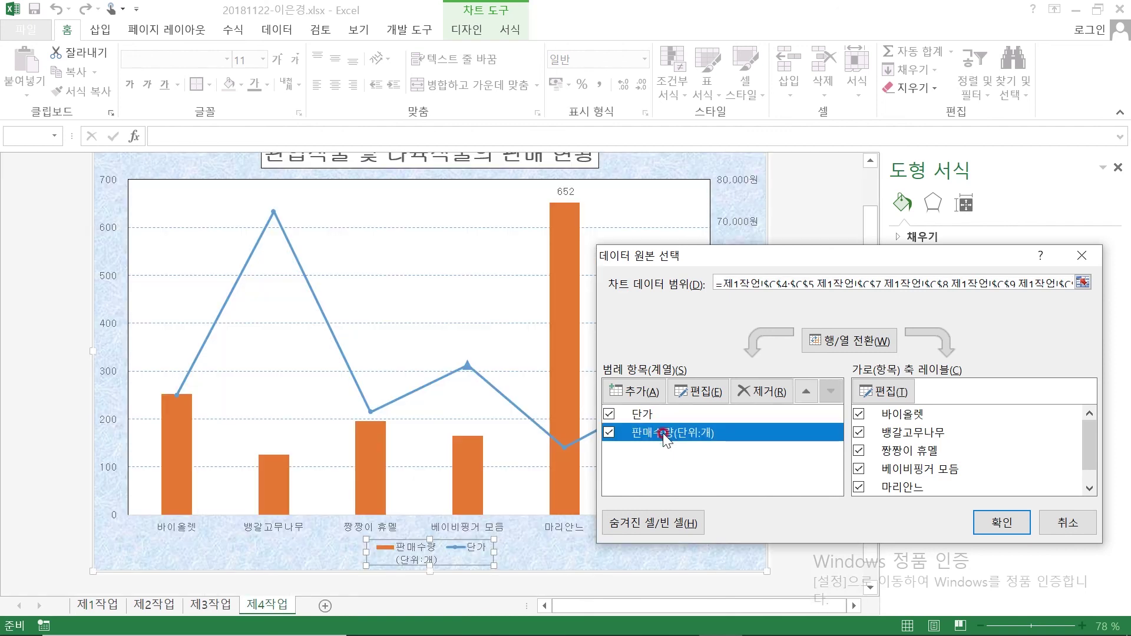
{"action": "left_click", "coordinate": [706, 398]}
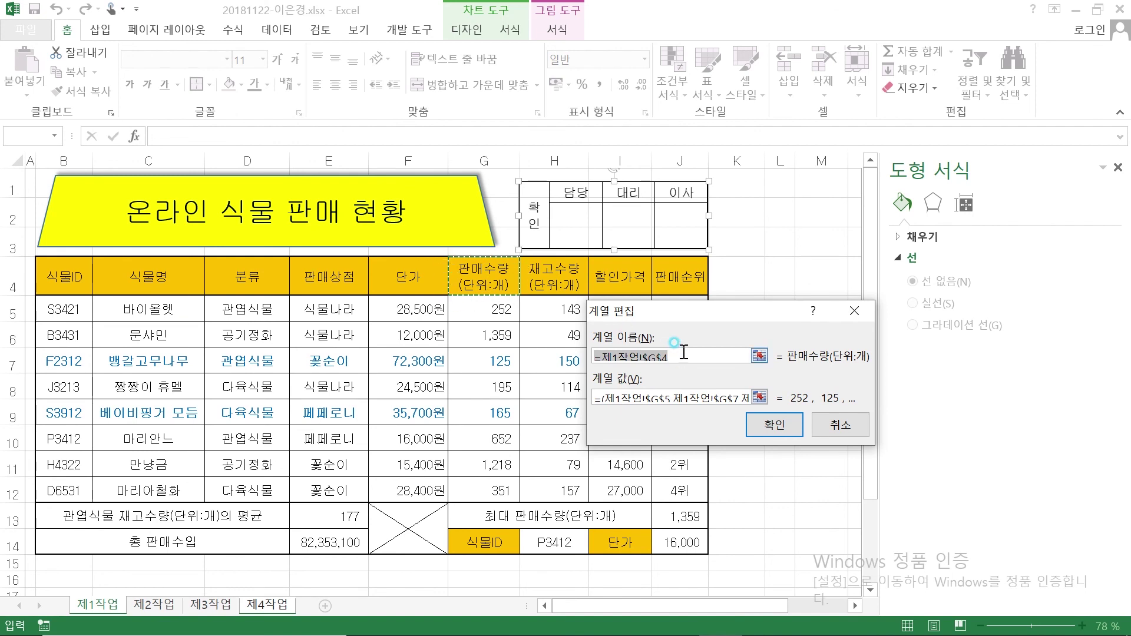
{"action": "left_click", "coordinate": [560, 351]}
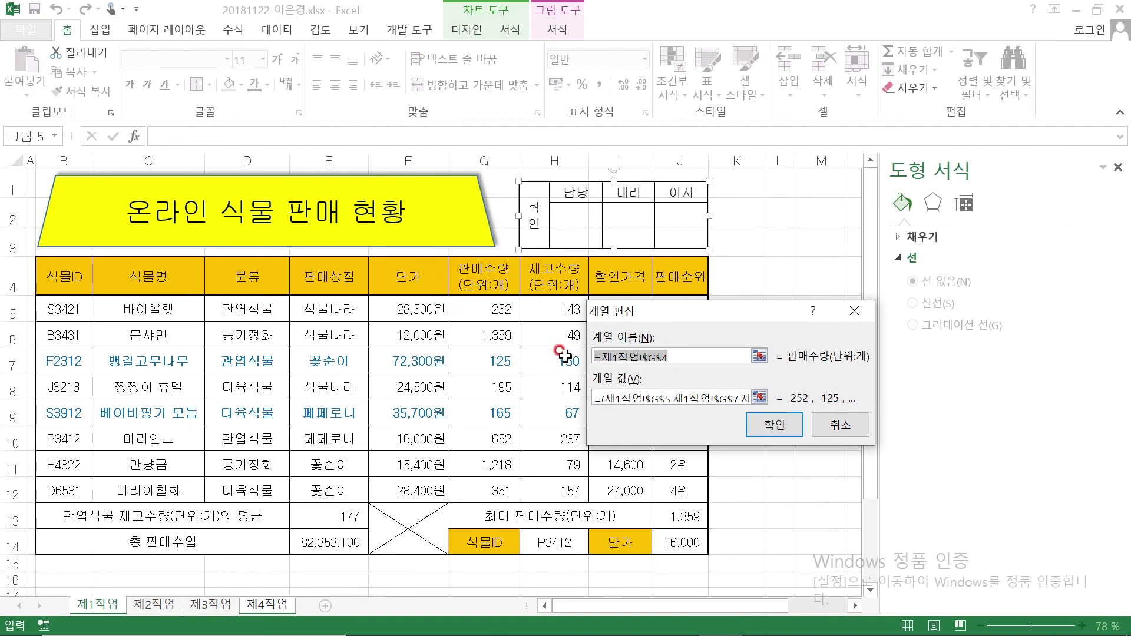
{"action": "type", "text": "판매"}
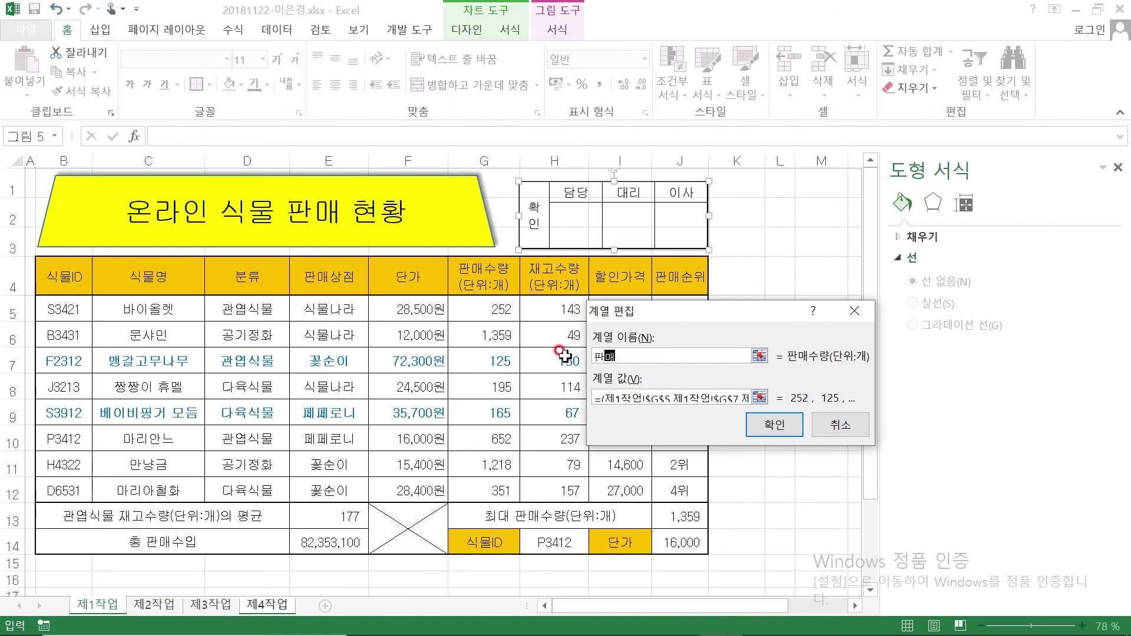
{"action": "type", "text": "수량("}
{"action": "type", "text": "단ㅇ"}
{"action": "type", "text": ":개)"}
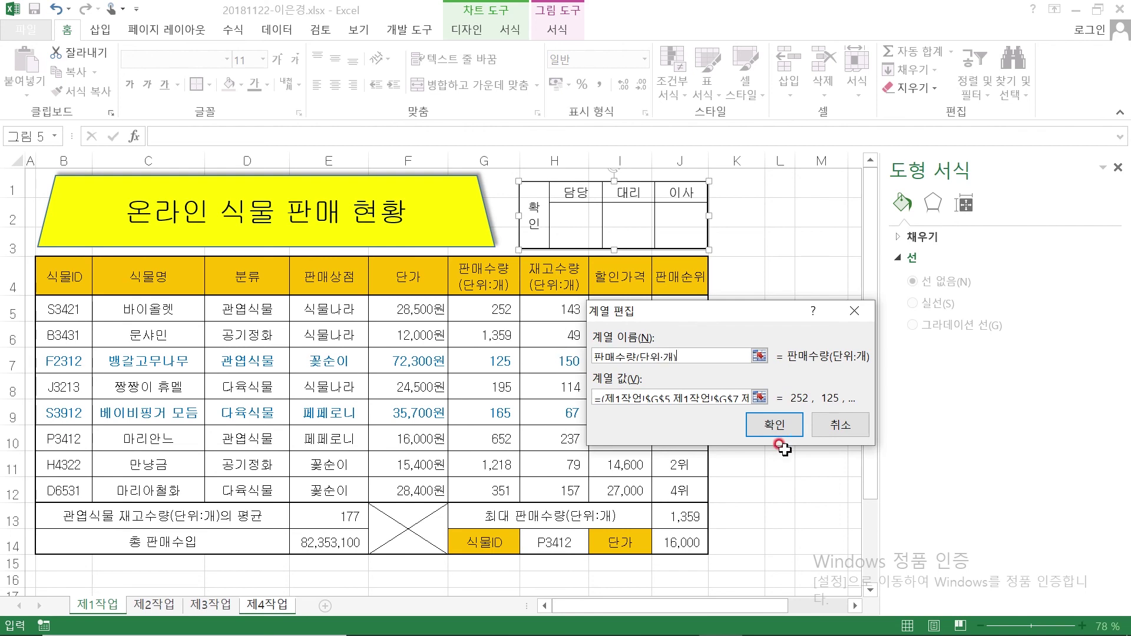
{"action": "left_click", "coordinate": [769, 427]}
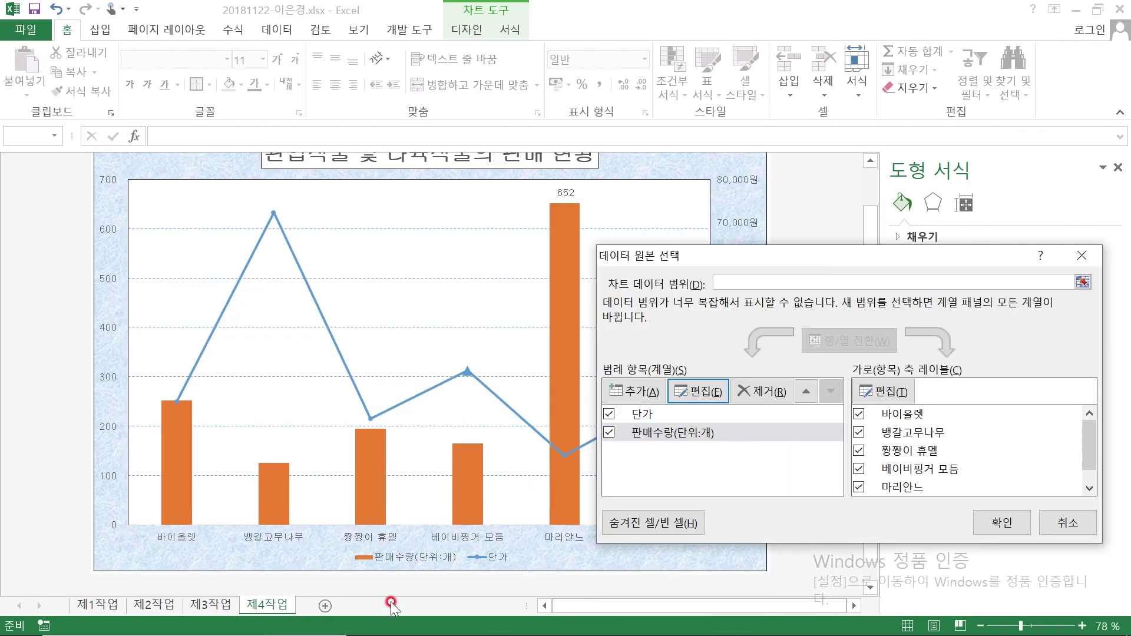
{"action": "left_click", "coordinate": [1002, 523]}
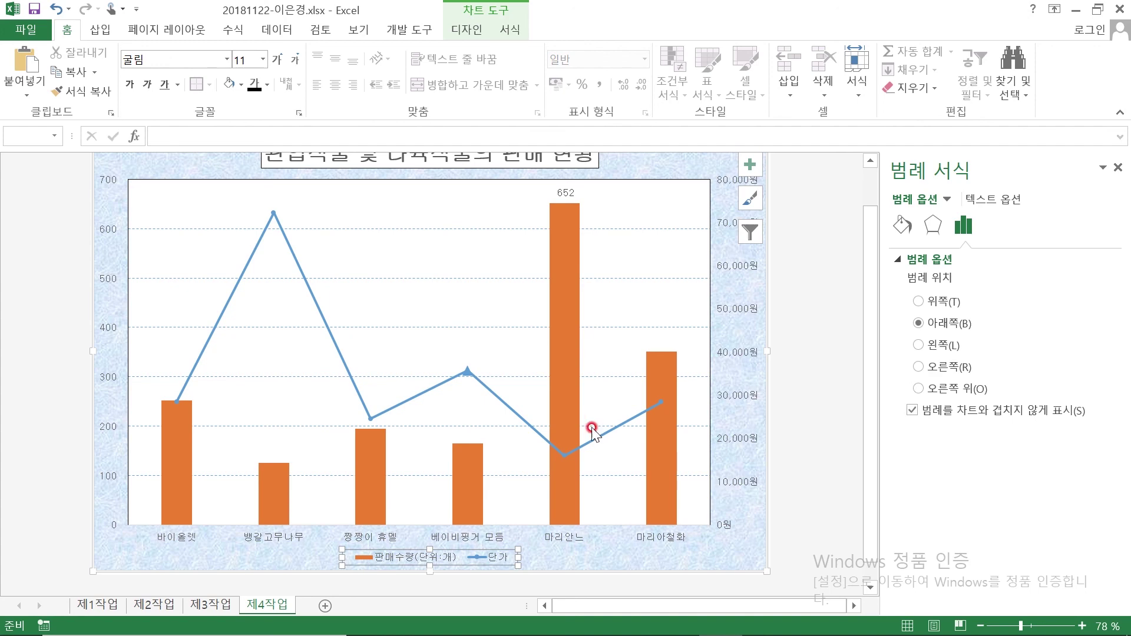
Pick the Rounded Rectangular Callout from the Insert Shapes gallery
{"action": "scroll", "coordinate": [519, 365], "scroll_direction": "up", "scroll_amount": 1}
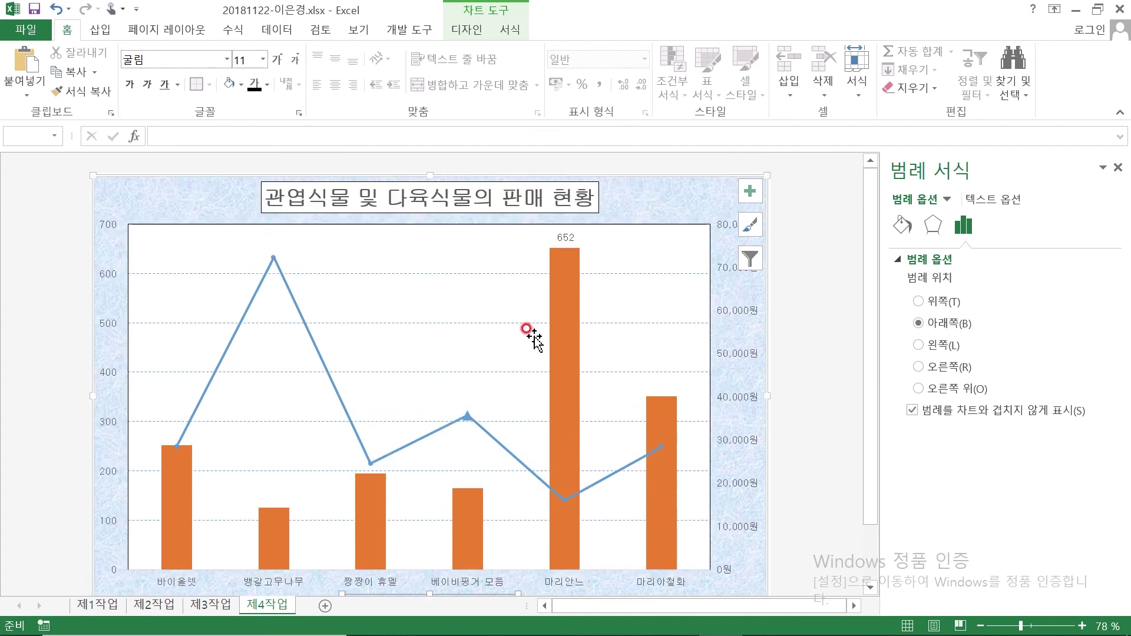
{"action": "left_click", "coordinate": [99, 31]}
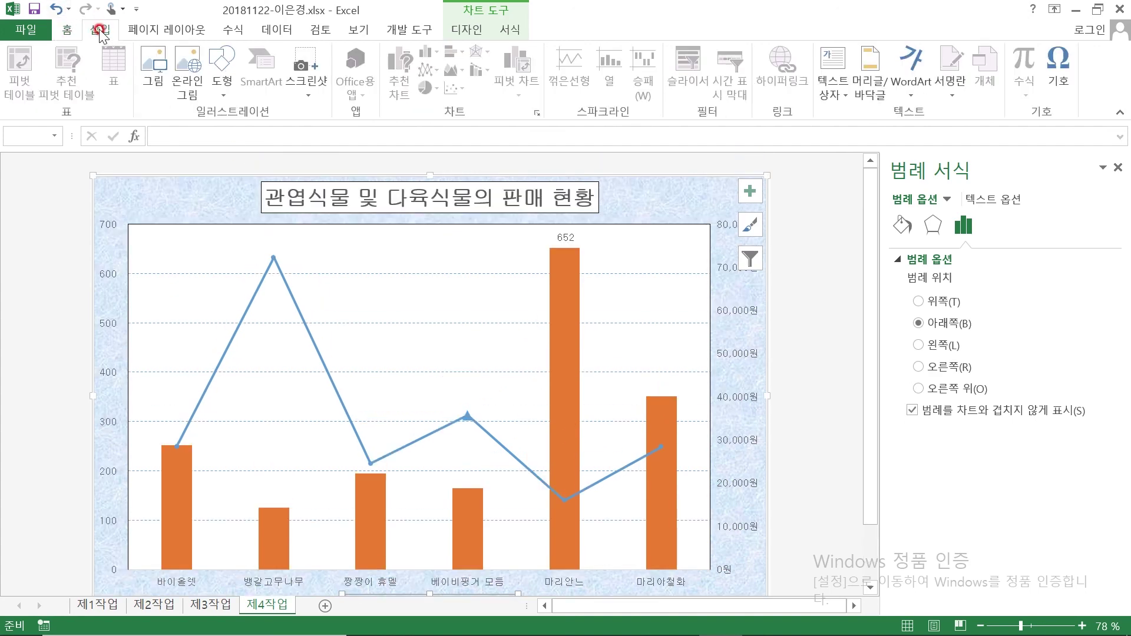
{"action": "left_click", "coordinate": [222, 58]}
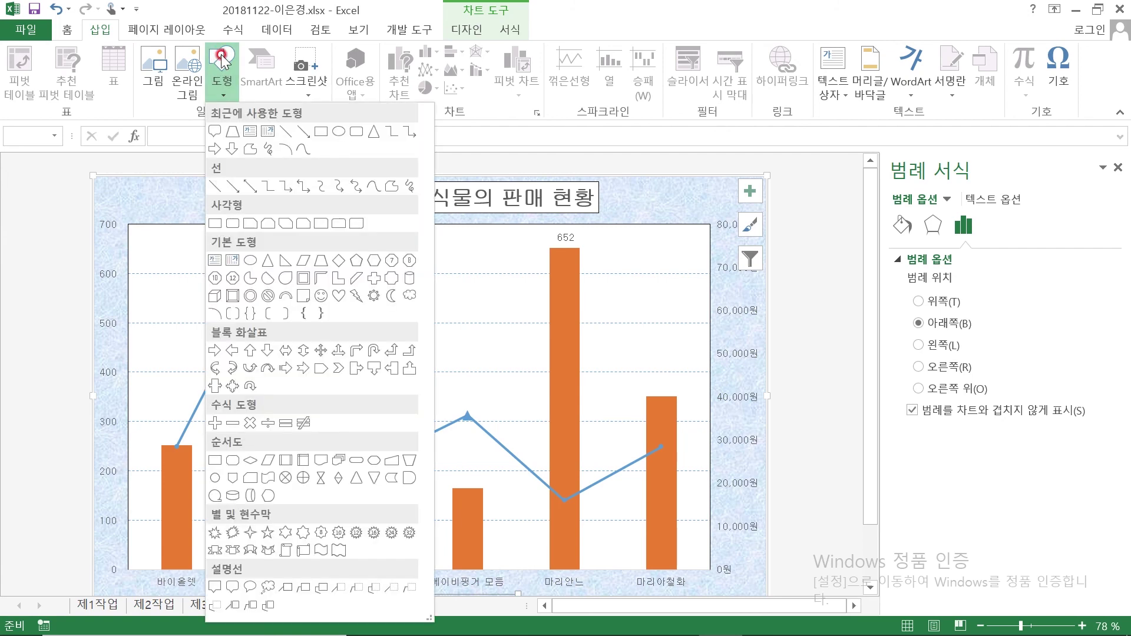
{"action": "left_click", "coordinate": [233, 588]}
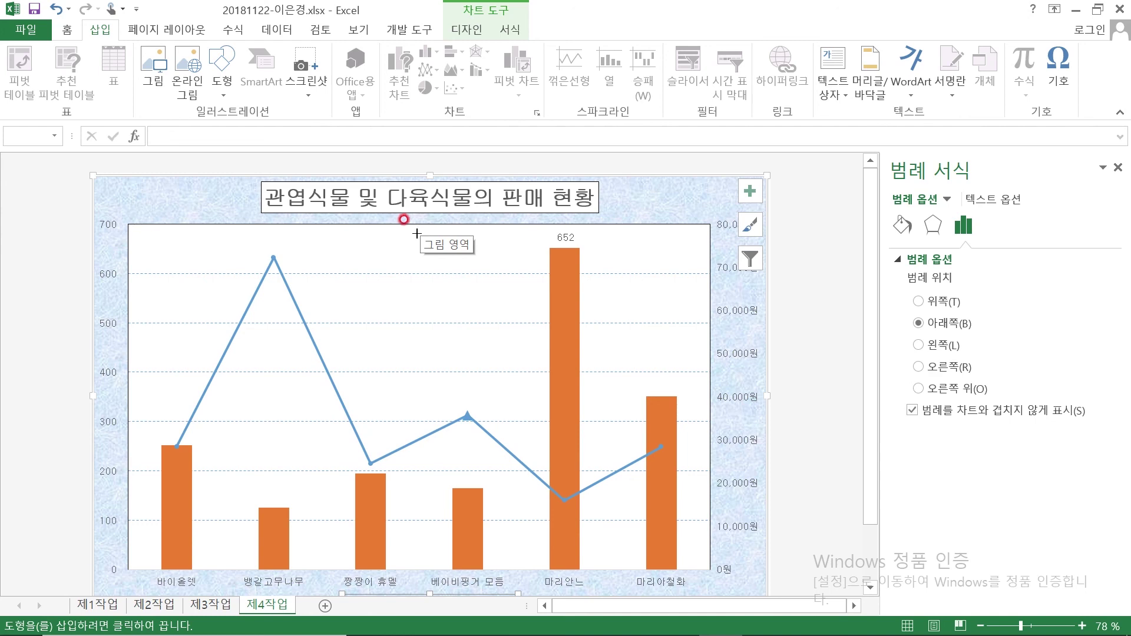
Draw a rounded callout left of the 652 bar, aim its tail at the bar, and type 최대 판매
{"action": "left_click", "coordinate": [417, 234]}
{"action": "left_click_drag", "start_coordinate": [417, 234], "coordinate": [528, 270]}
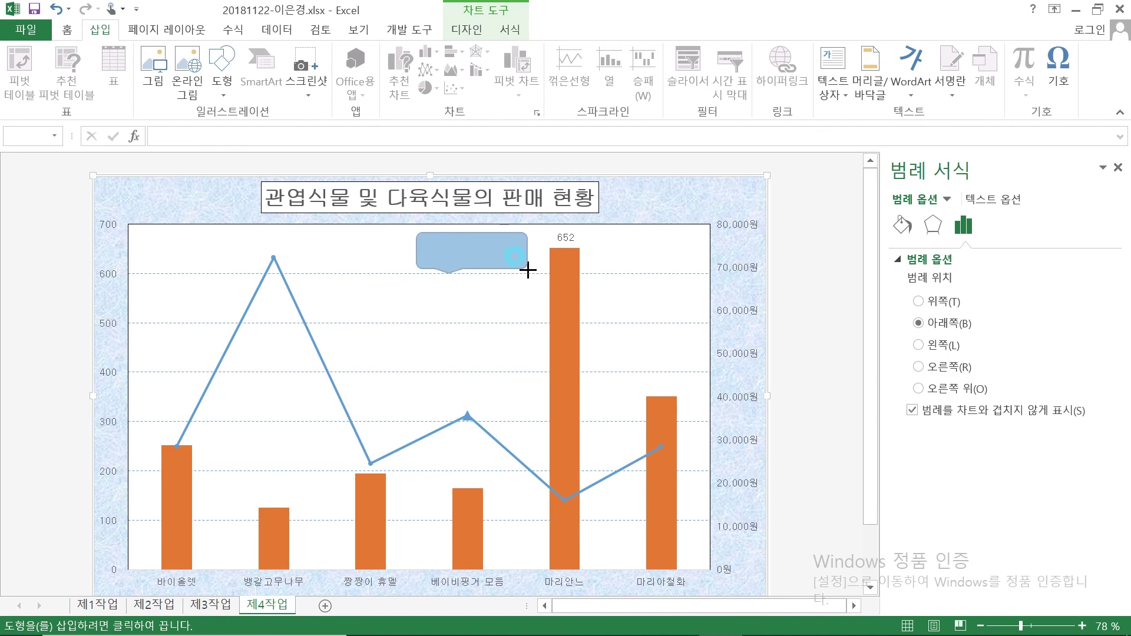
{"action": "left_click_drag", "start_coordinate": [528, 270], "coordinate": [528, 270]}
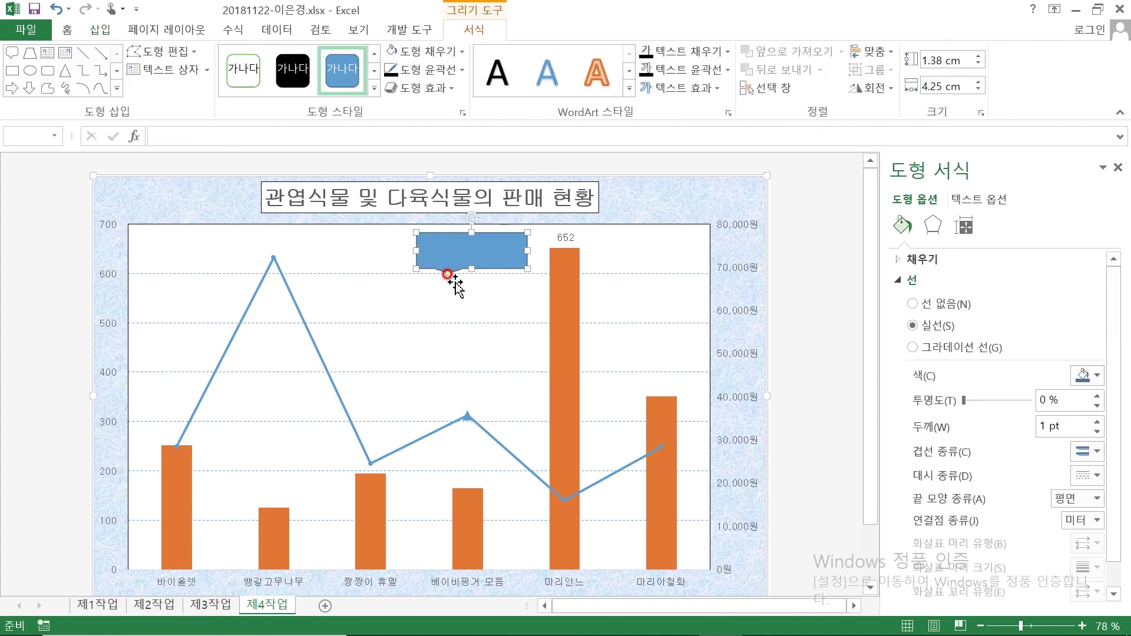
{"action": "left_click_drag", "start_coordinate": [448, 274], "coordinate": [545, 236]}
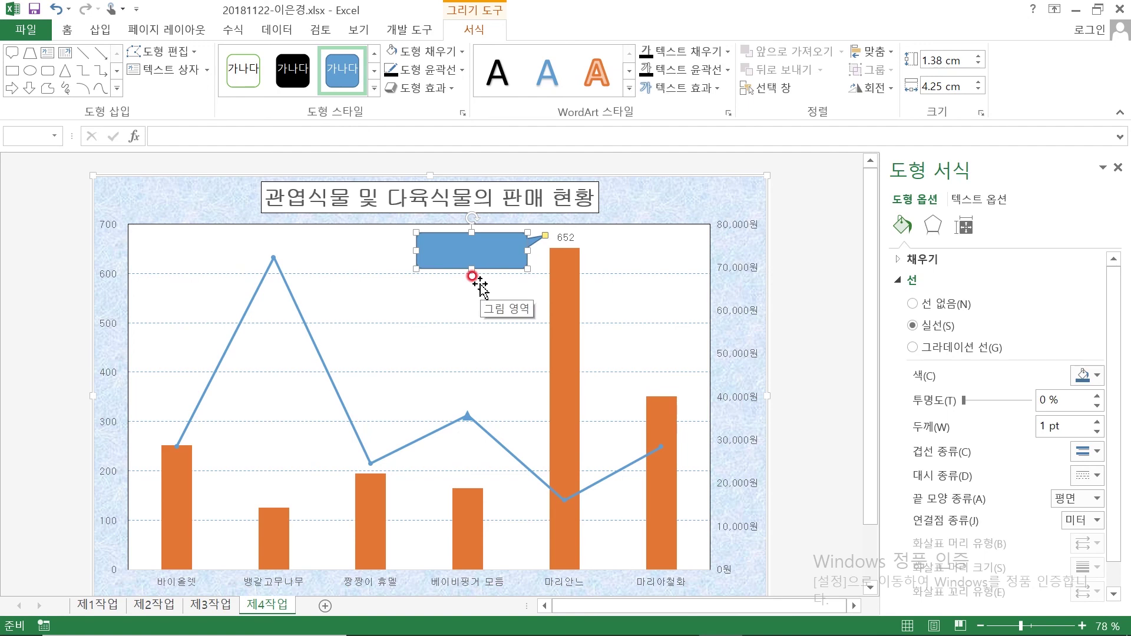
{"action": "type", "text": "대 판매"}
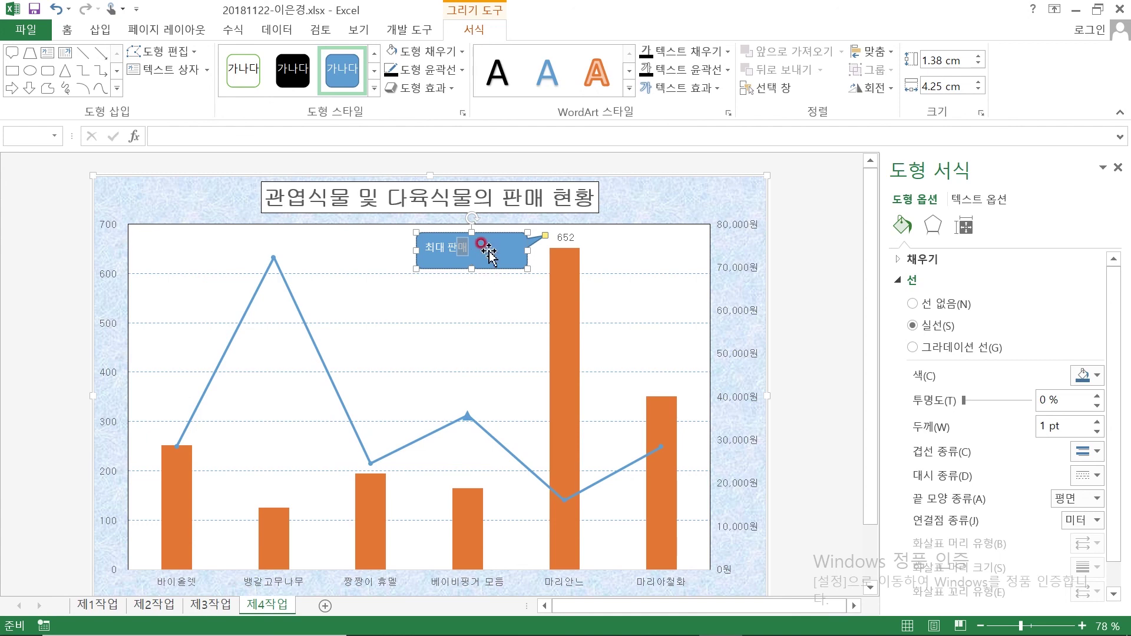
Give the callout No Fill and black text
{"action": "left_click", "coordinate": [391, 54]}
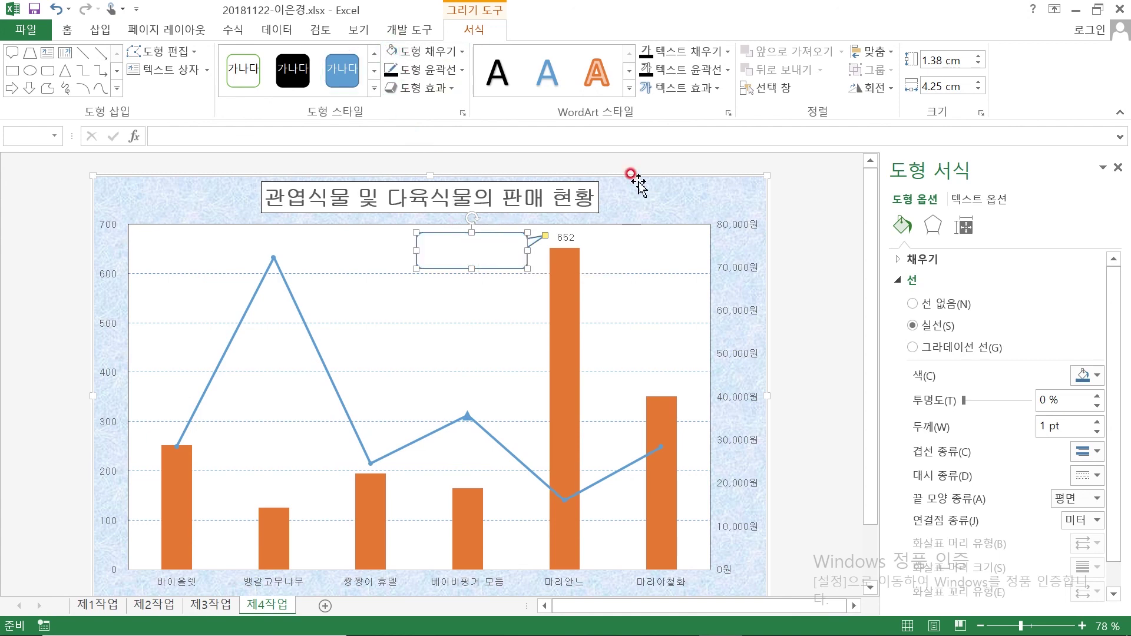
{"action": "left_click", "coordinate": [647, 55]}
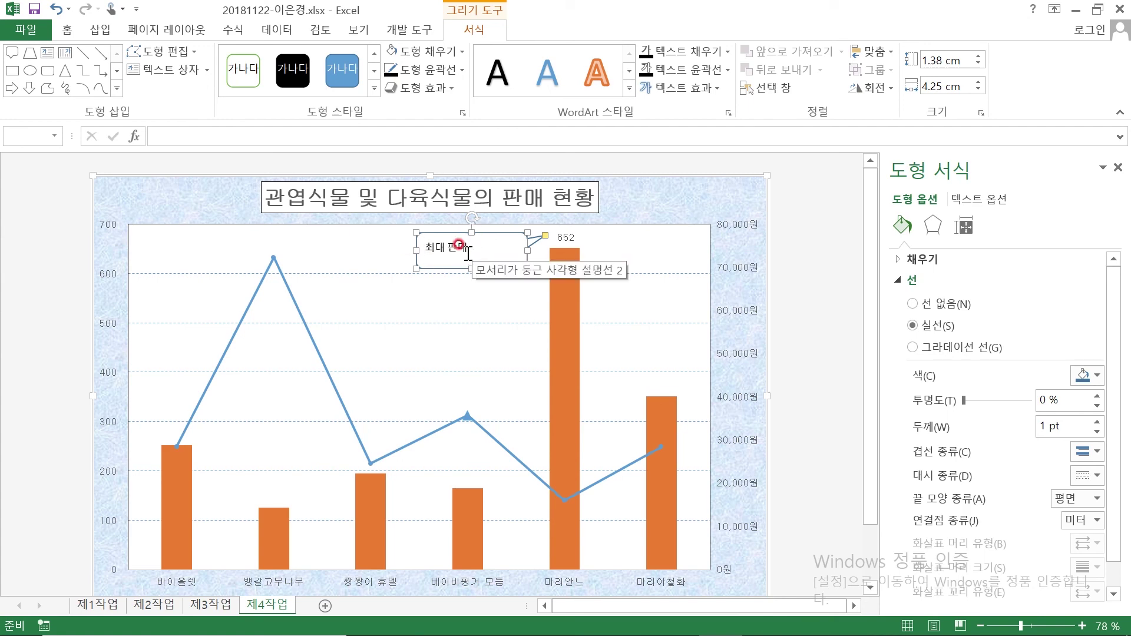
{"action": "left_click", "coordinate": [66, 30]}
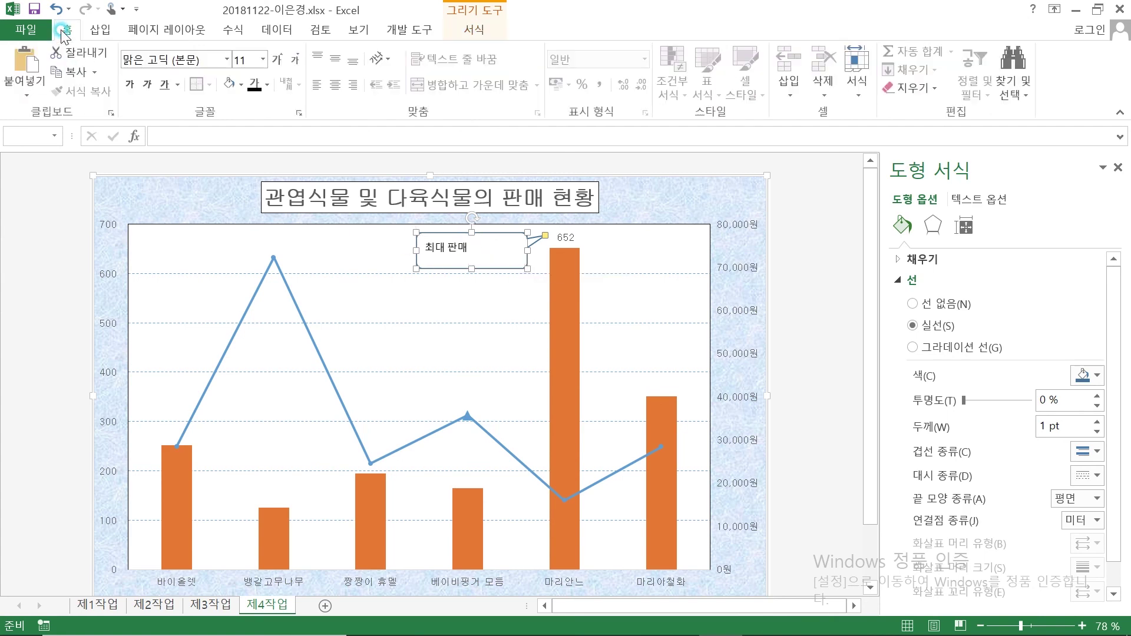
Centre the 최대 판매 callout text vertically and horizontally and set its font to 굴림
{"action": "left_click", "coordinate": [337, 65]}
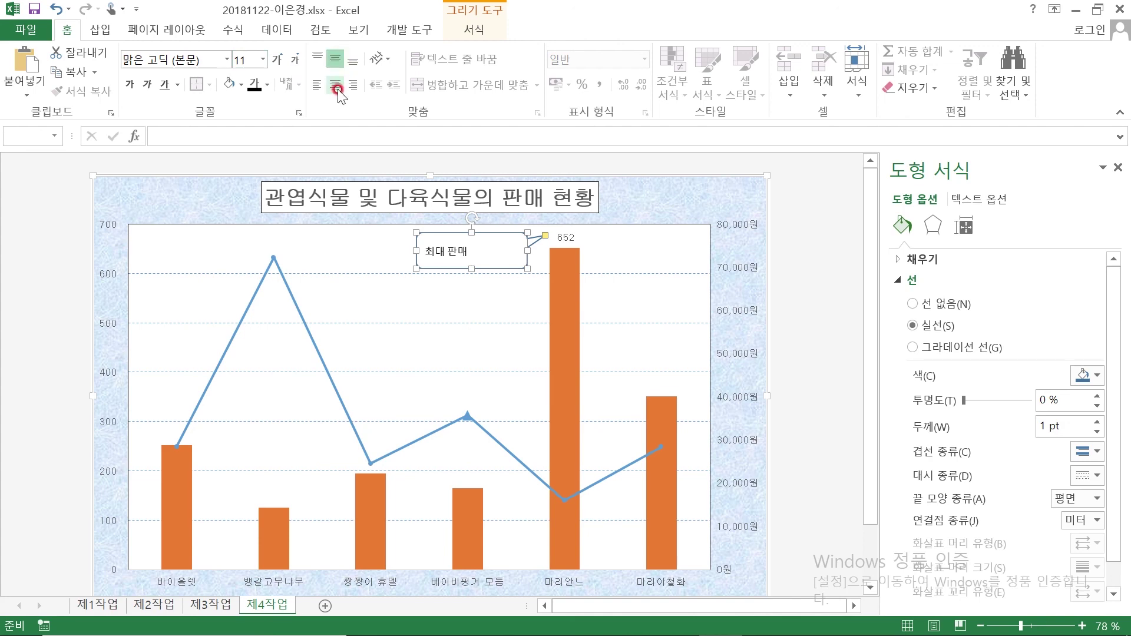
{"action": "left_click", "coordinate": [335, 86]}
{"action": "left_click", "coordinate": [443, 241]}
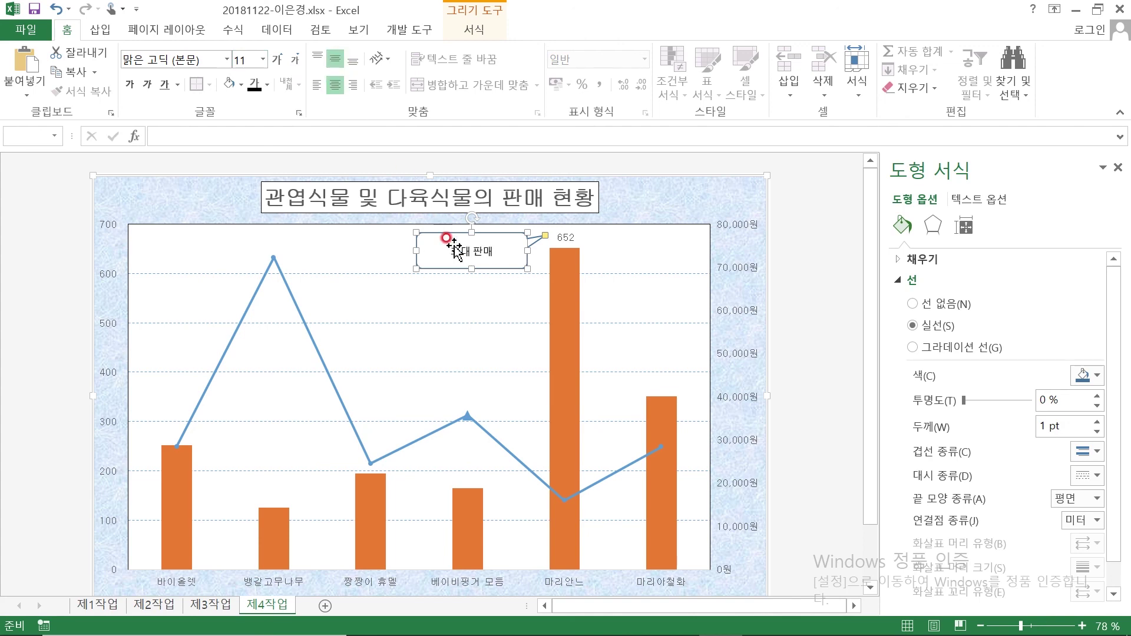
{"action": "left_click", "coordinate": [203, 59]}
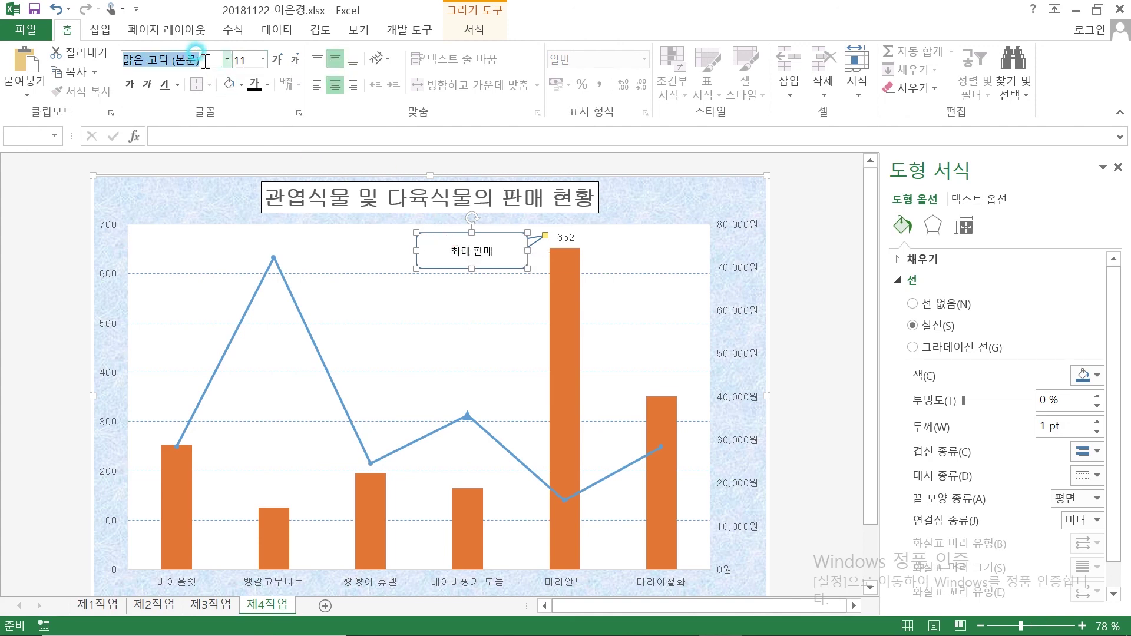
{"action": "type", "text": "굴림"}
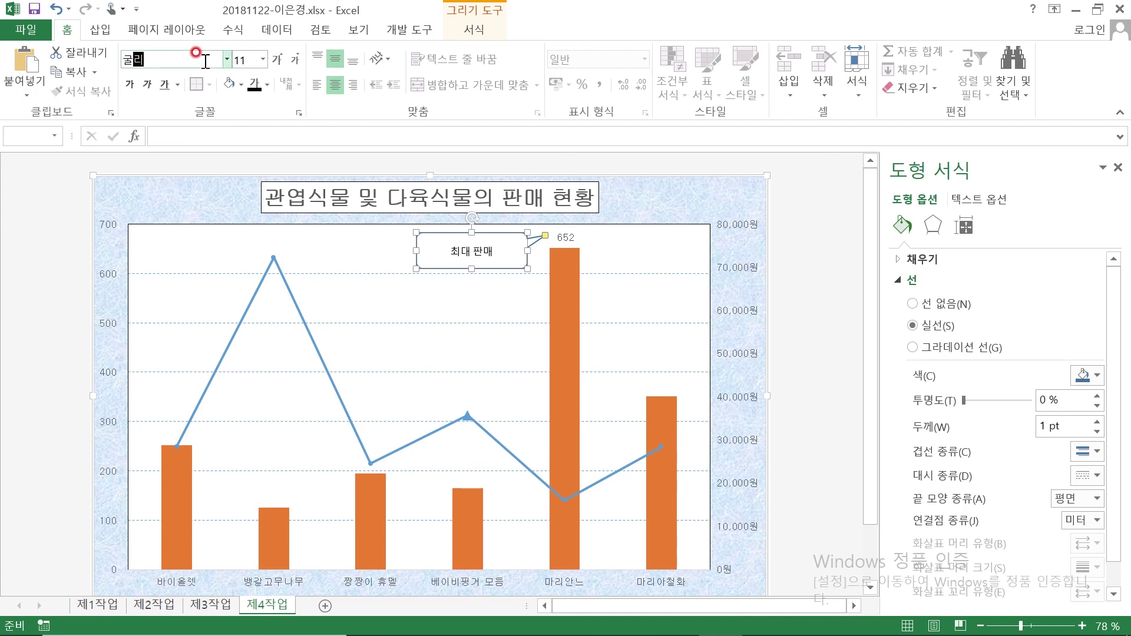
{"action": "key", "text": "Return"}
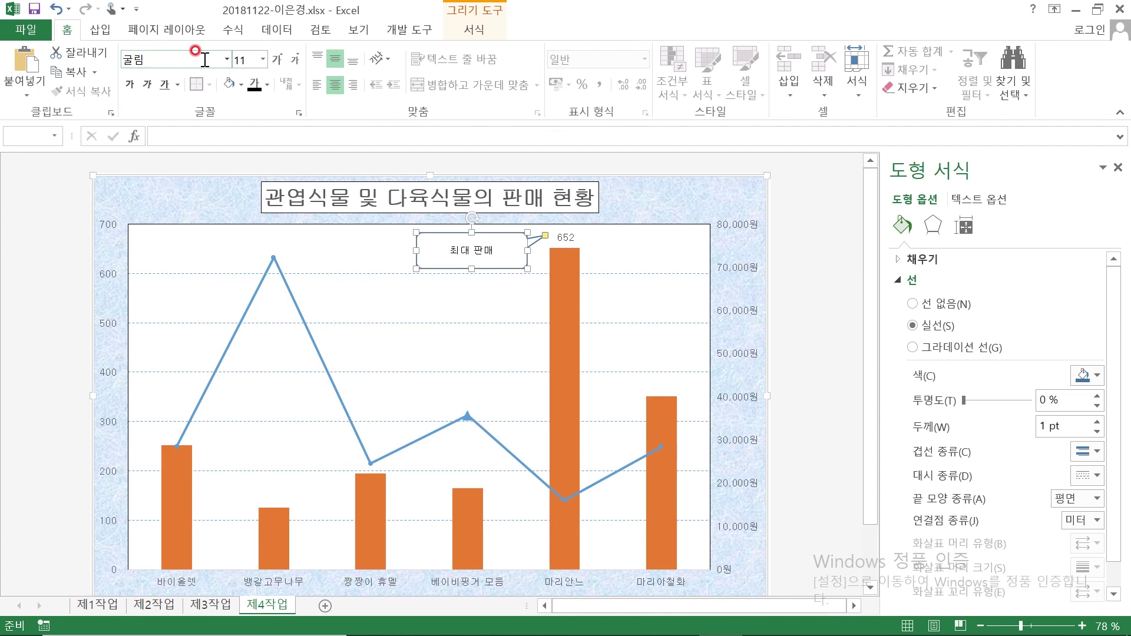
{"action": "left_click", "coordinate": [811, 339]}
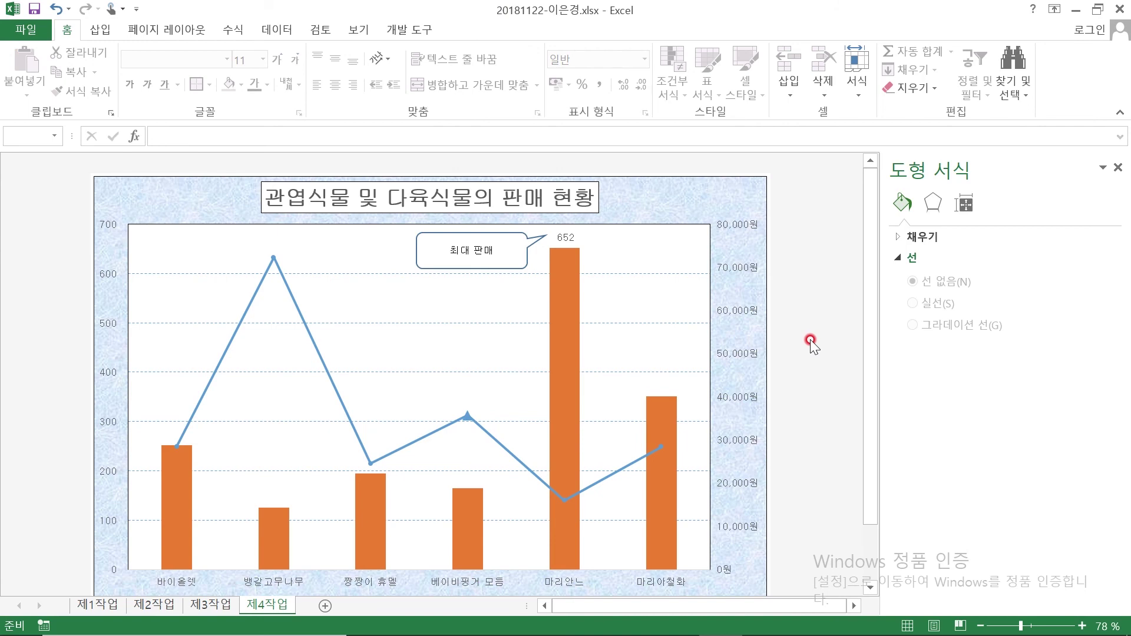
{"action": "scroll", "coordinate": [811, 339], "scroll_direction": "down", "scroll_amount": 1}
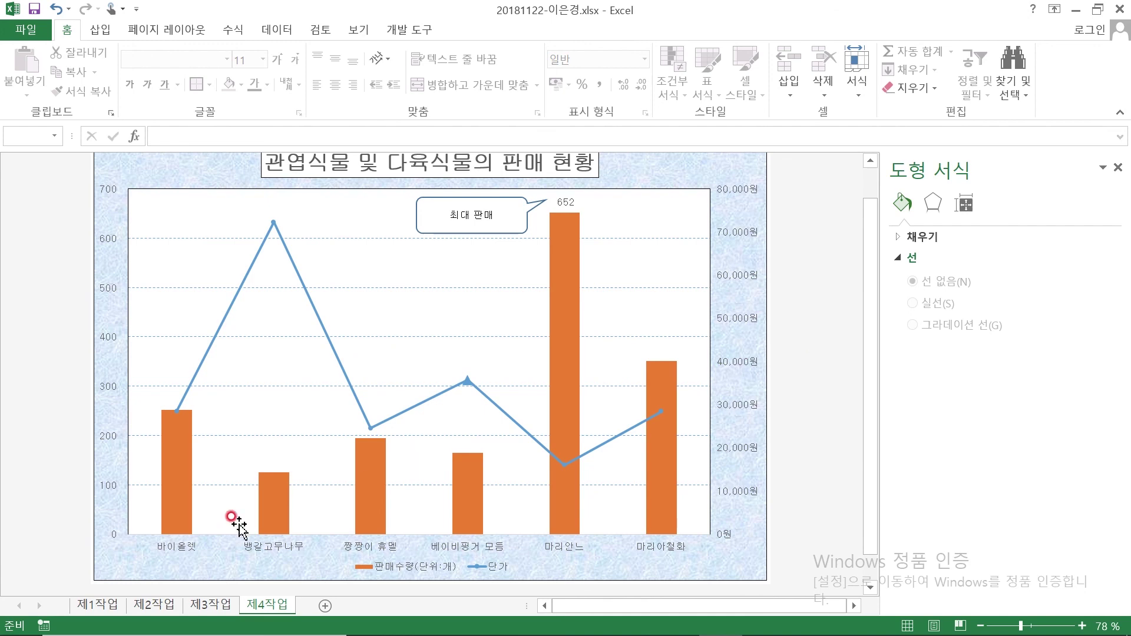
Flip quickly through the 제1작업 to 제4작업 sheets
{"action": "left_click", "coordinate": [90, 605]}
{"action": "left_click", "coordinate": [150, 605]}
{"action": "left_click", "coordinate": [195, 607]}
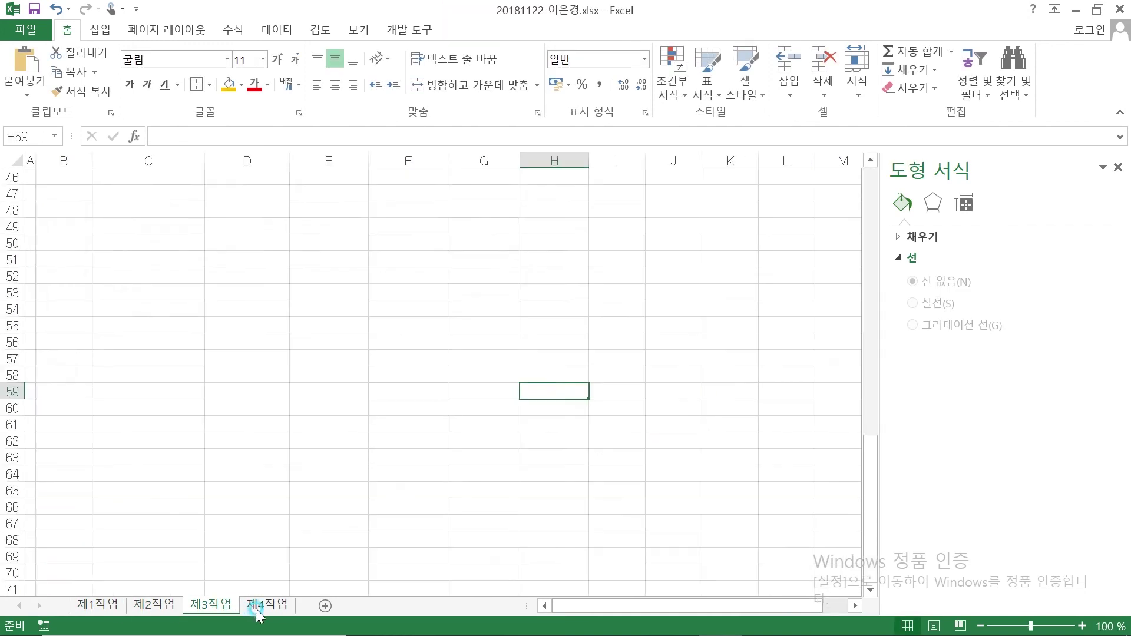
{"action": "left_click", "coordinate": [265, 606]}
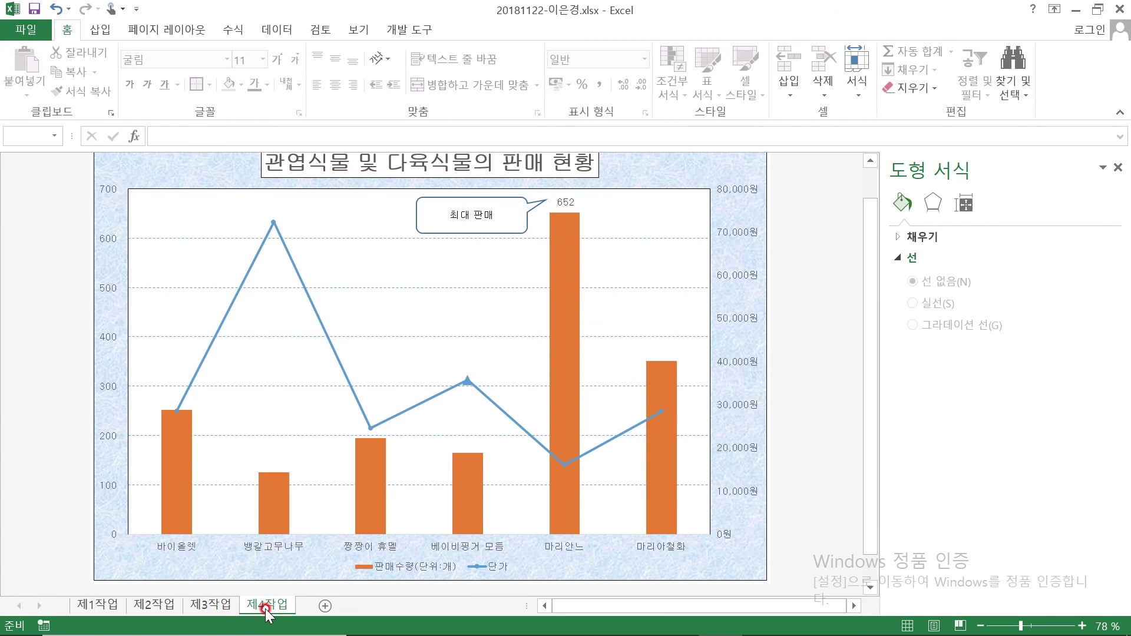
Recheck 제1작업, 제2작업 and 제3작업, clearing selections, then save the workbook on 제4작업
{"action": "left_click", "coordinate": [94, 606]}
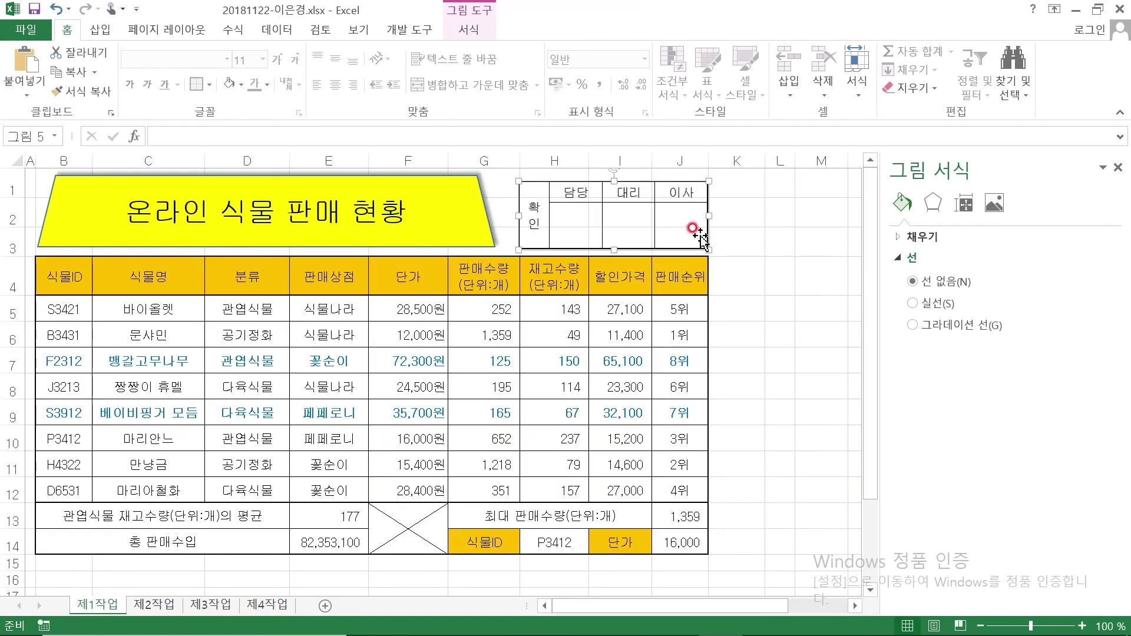
{"action": "left_click", "coordinate": [797, 309]}
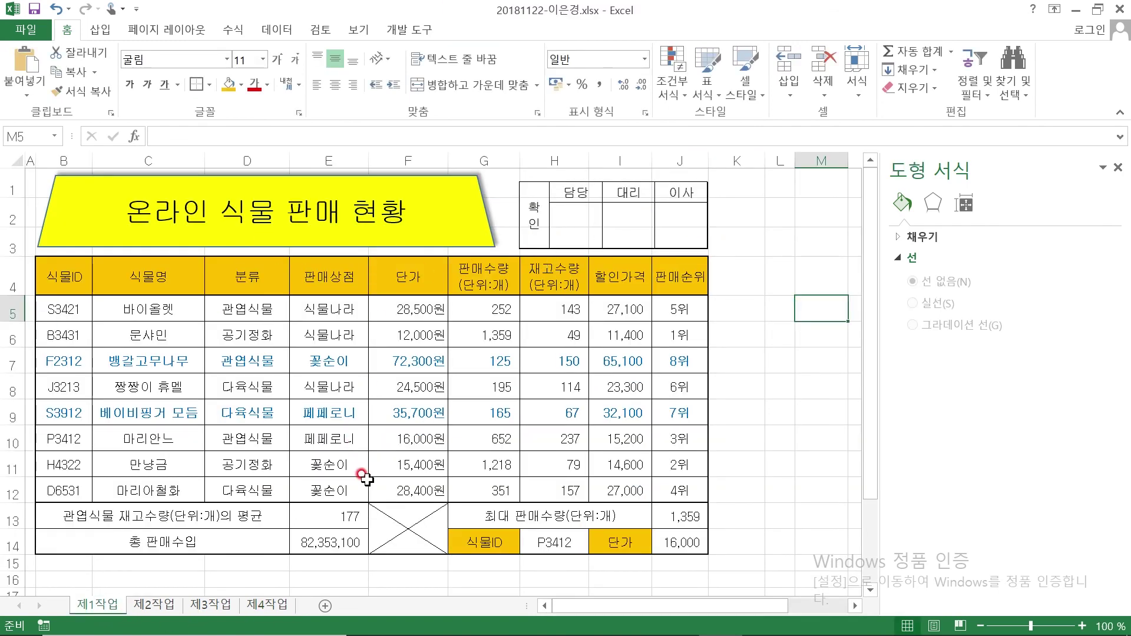
{"action": "left_click", "coordinate": [150, 607]}
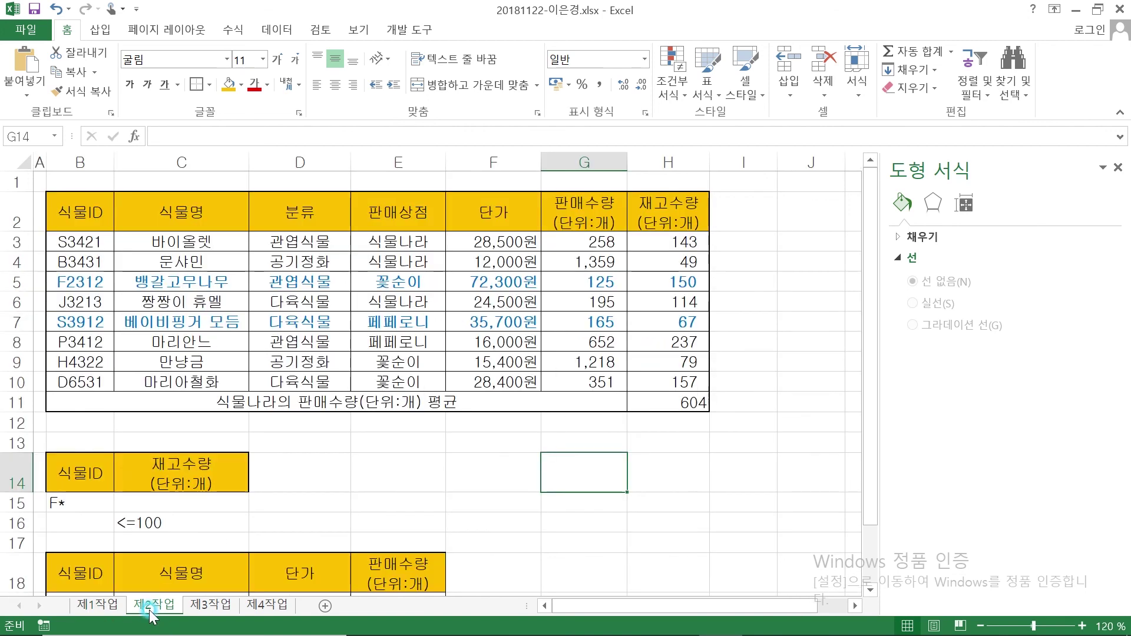
{"action": "left_click", "coordinate": [396, 474]}
{"action": "scroll", "coordinate": [399, 480], "scroll_direction": "down", "scroll_amount": 3}
{"action": "scroll", "coordinate": [354, 513], "scroll_direction": "up", "scroll_amount": 1}
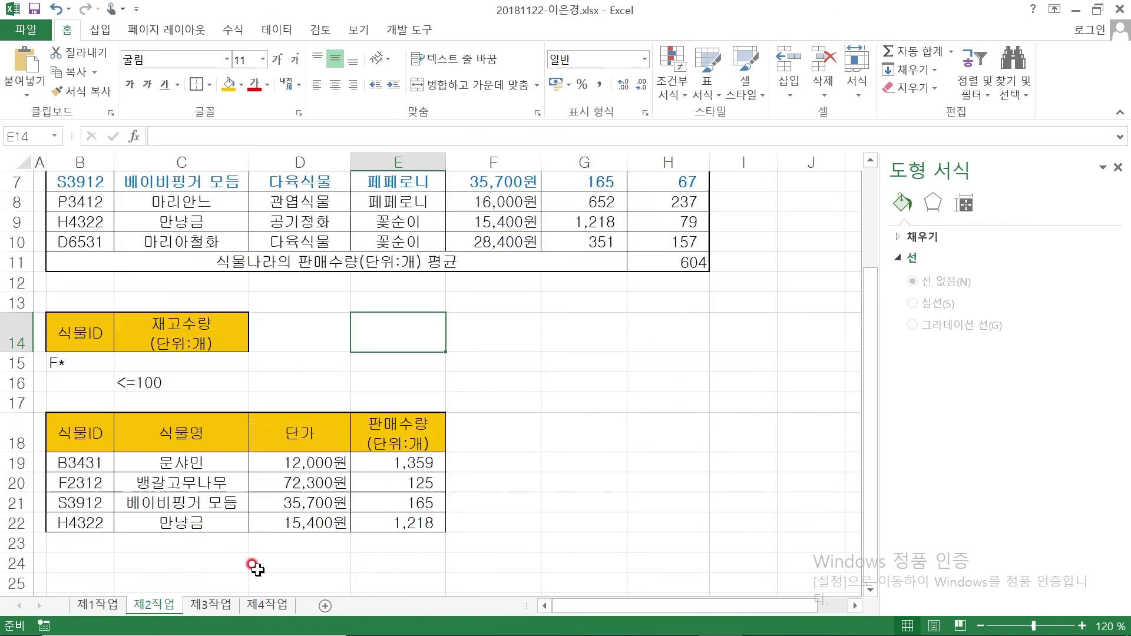
{"action": "left_click", "coordinate": [210, 605]}
{"action": "scroll", "coordinate": [372, 334], "scroll_direction": "up", "scroll_amount": 6}
{"action": "scroll", "coordinate": [372, 334], "scroll_direction": "up", "scroll_amount": 9}
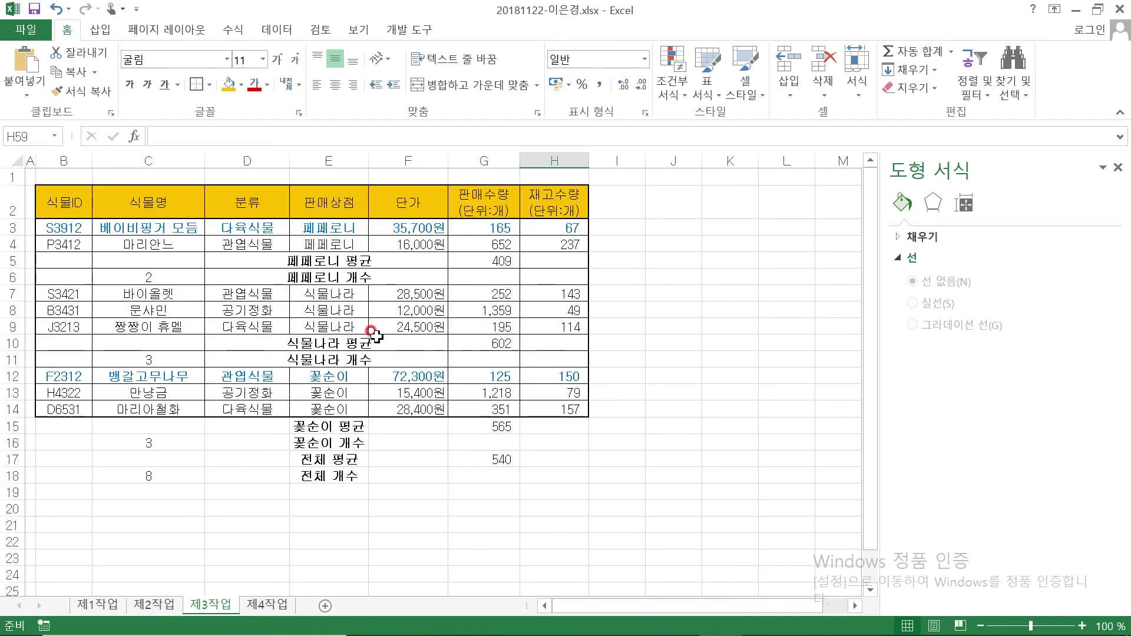
{"action": "left_click", "coordinate": [280, 607]}
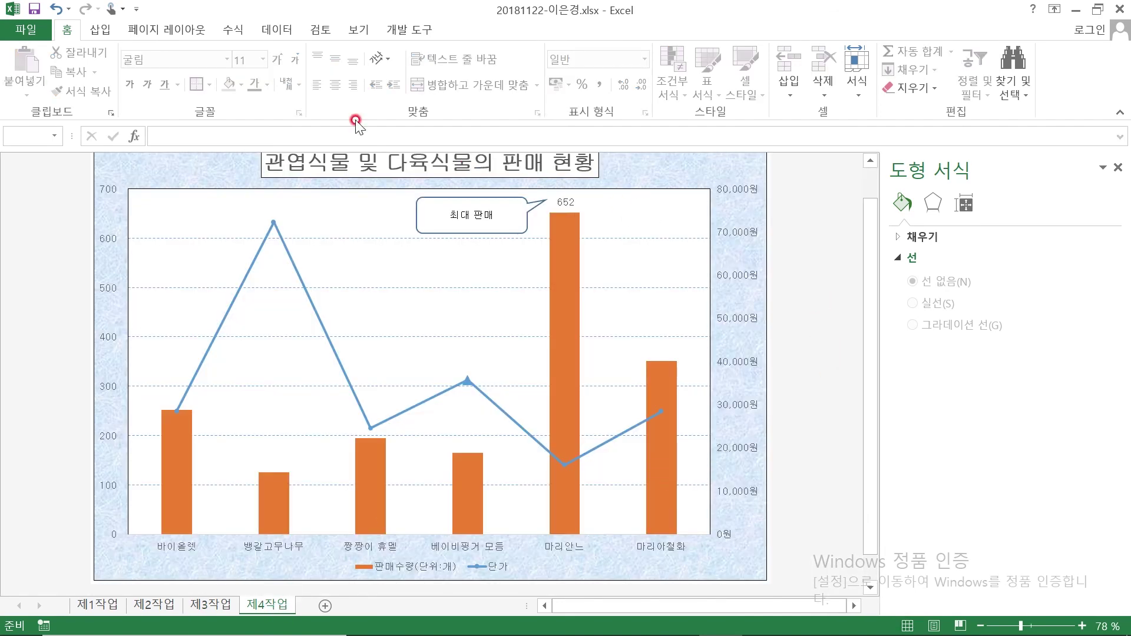
{"action": "left_click", "coordinate": [32, 8]}
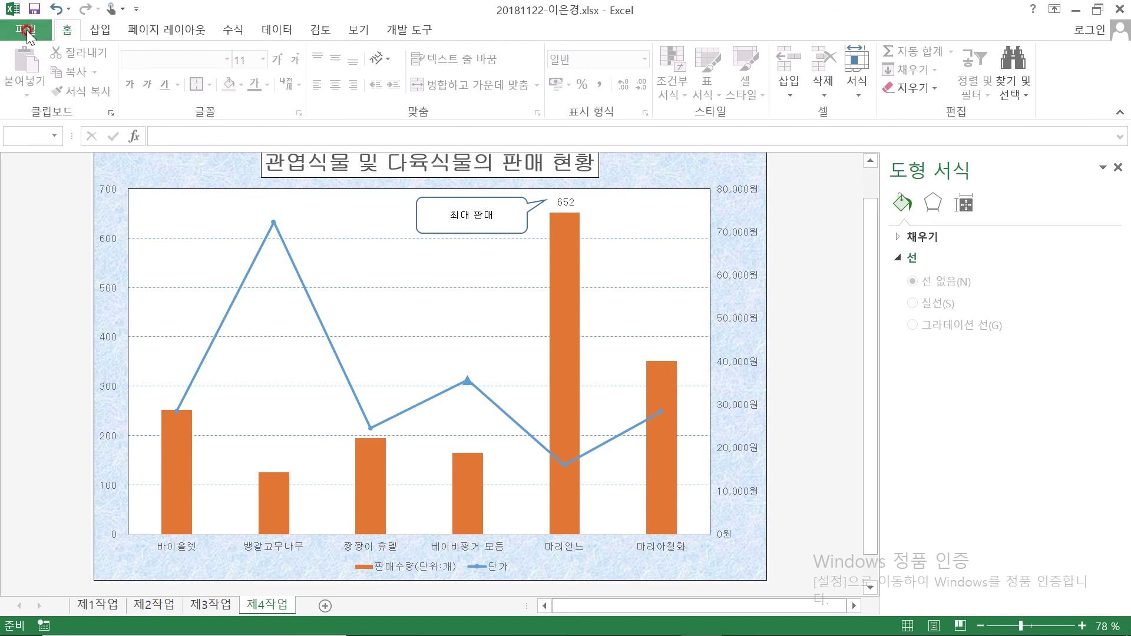
Send the answer file to the exam room PC from the ITQ exam panel
{"action": "mouse_move", "coordinate": [825, 635]}
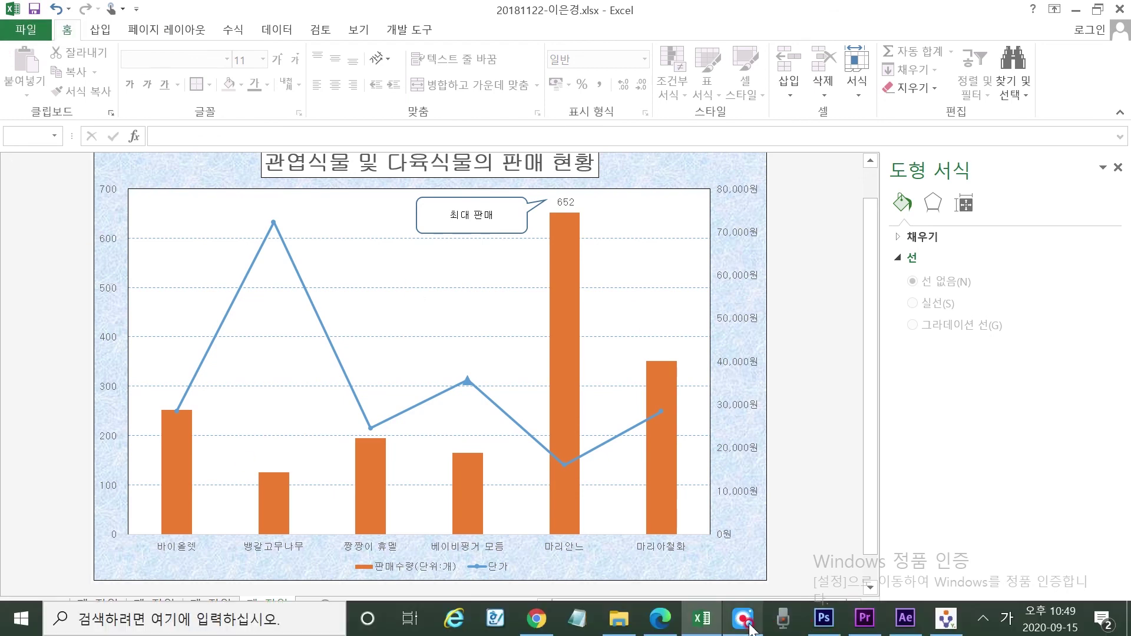
{"action": "left_click", "coordinate": [950, 623]}
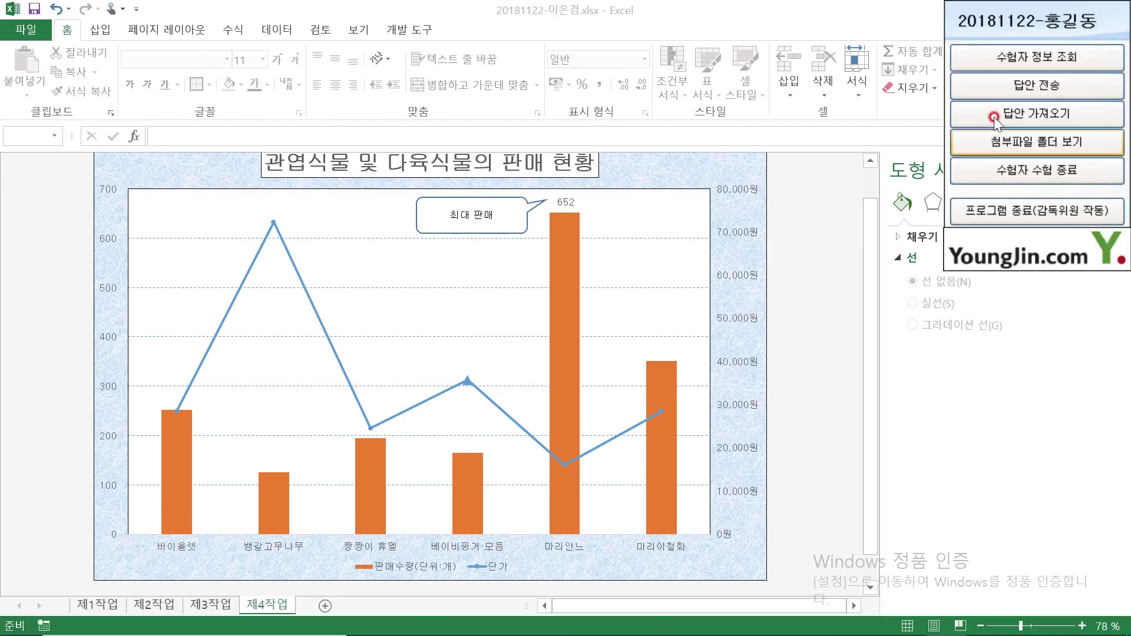
{"action": "left_click", "coordinate": [1035, 84]}
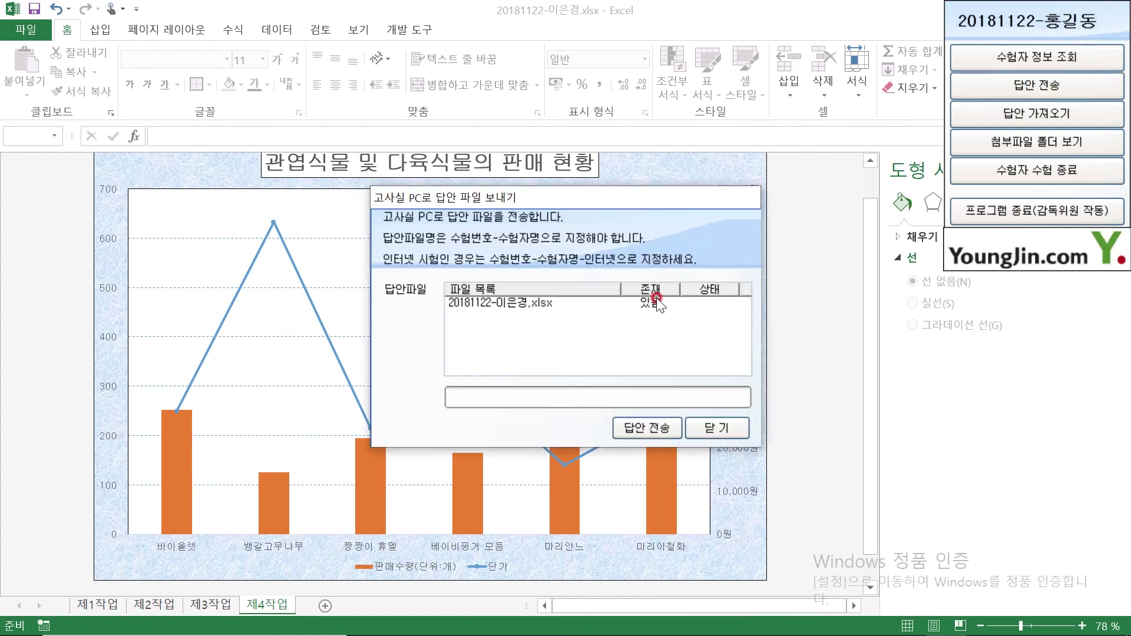
{"action": "left_click", "coordinate": [637, 429]}
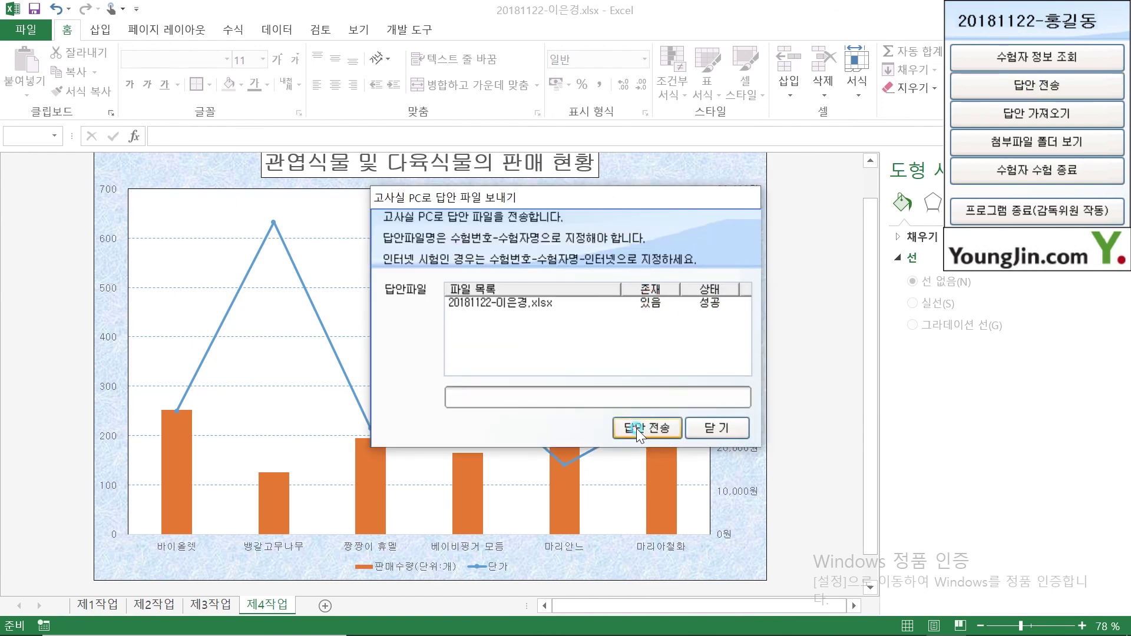
{"action": "left_click", "coordinate": [726, 425]}
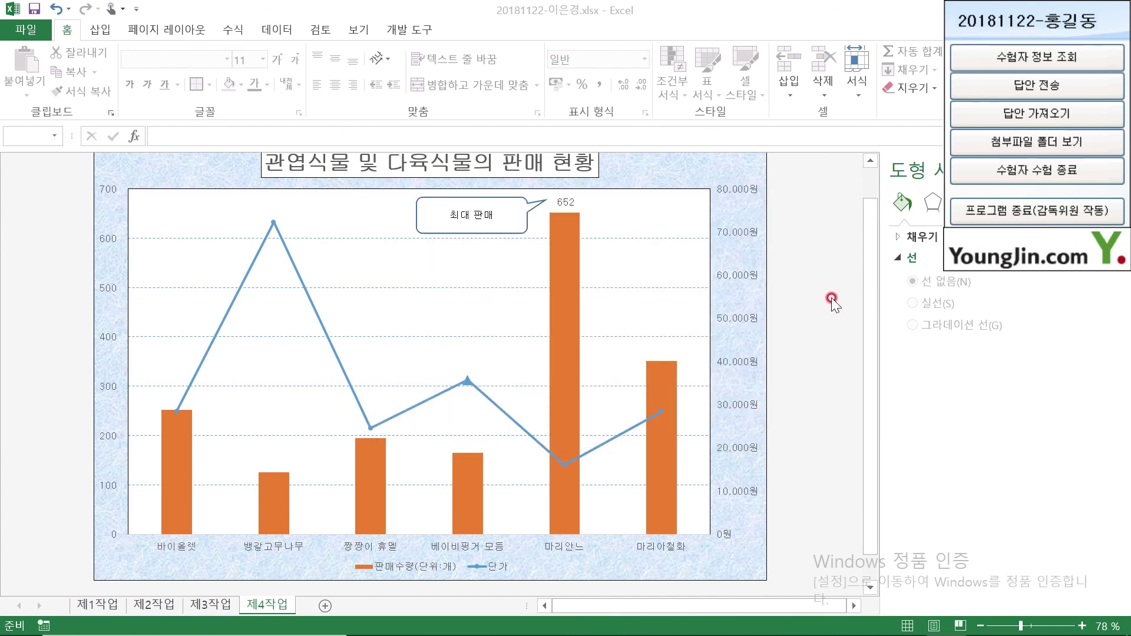
End the exam session and quit the ITQ exam program
{"action": "left_click", "coordinate": [1036, 170]}
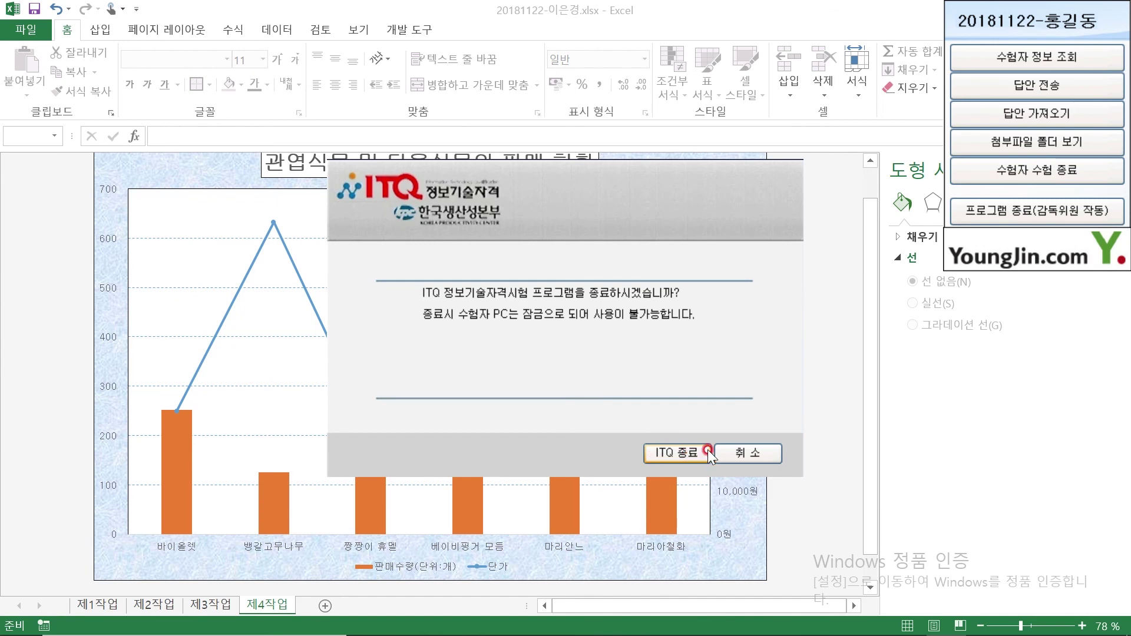
{"action": "left_click", "coordinate": [676, 453]}
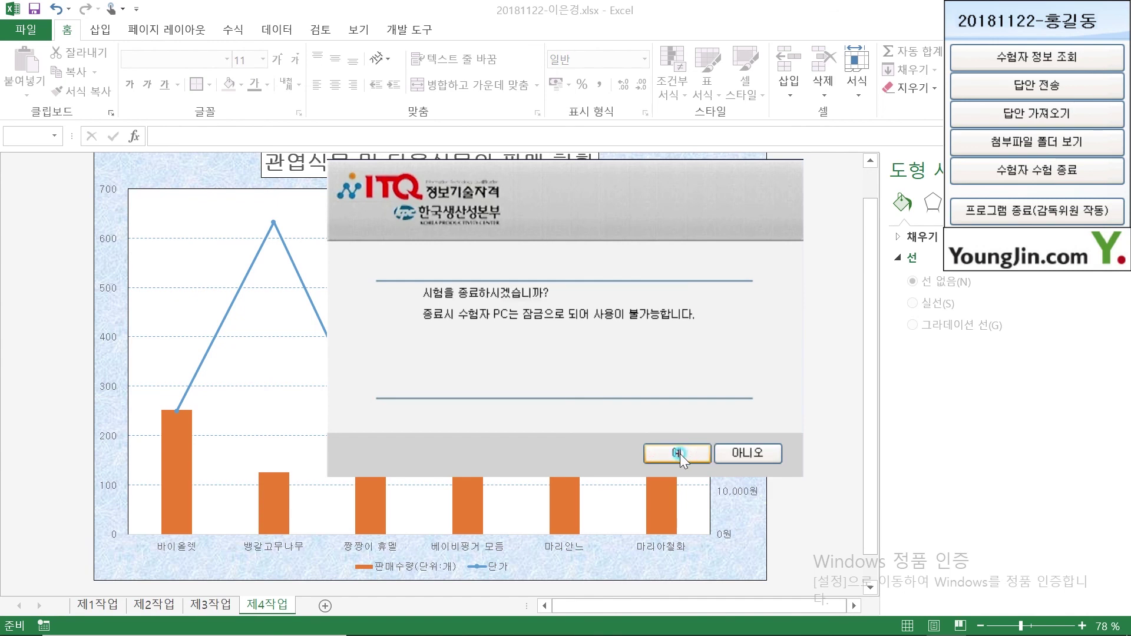
{"action": "left_click", "coordinate": [686, 454]}
{"action": "left_click", "coordinate": [539, 316]}
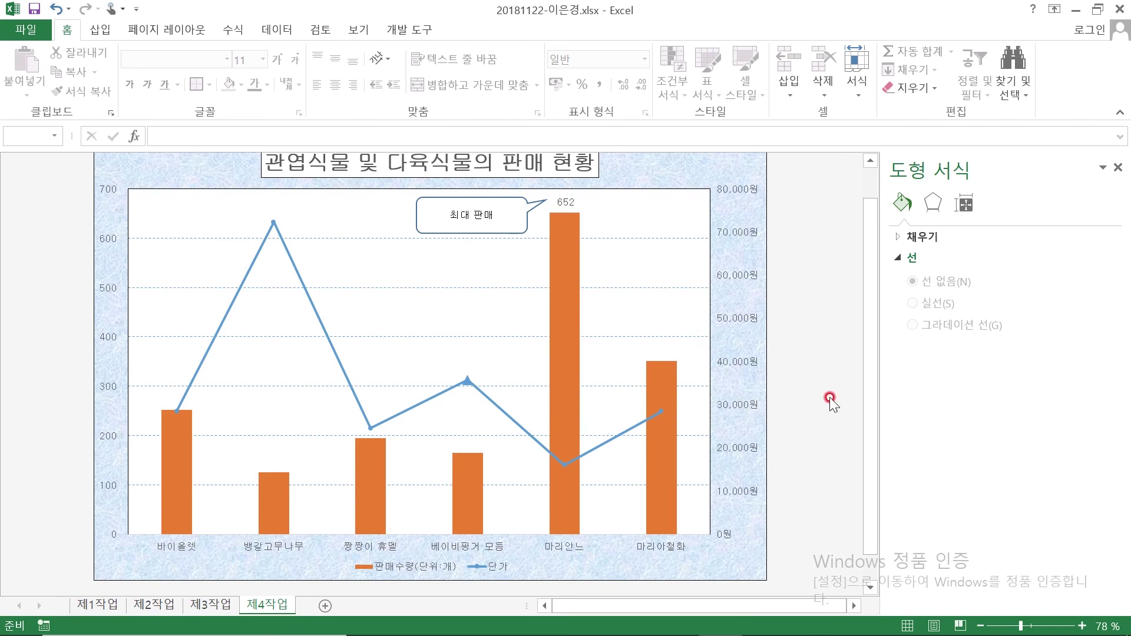